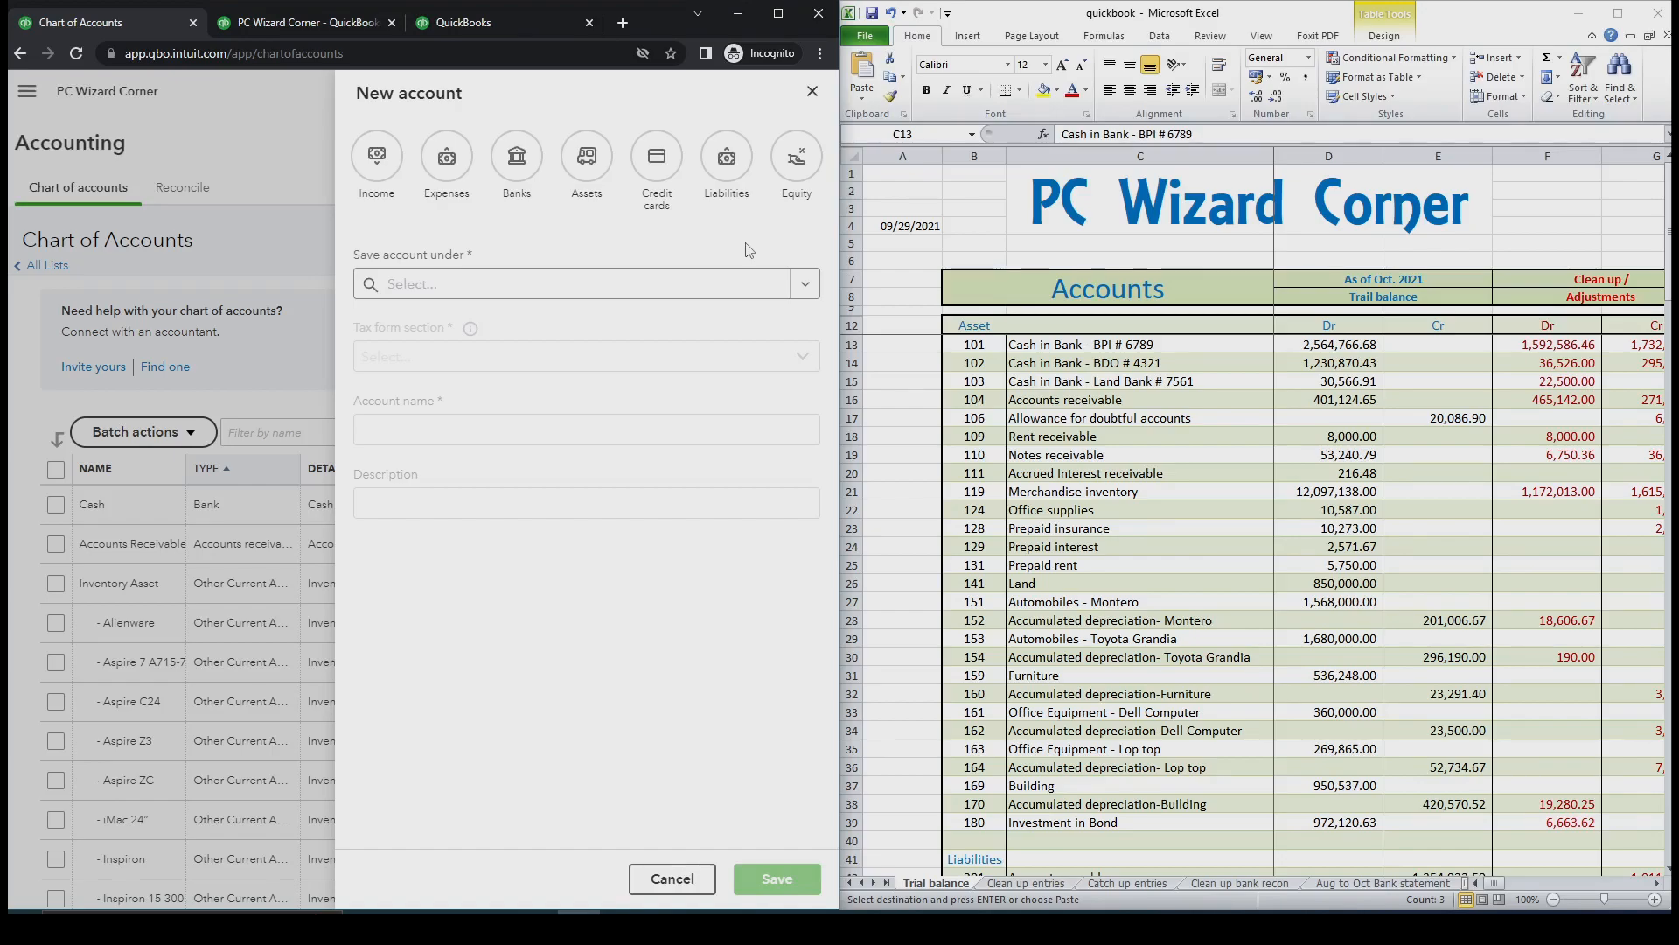
Make the new account a Bank type, saved under Bank Accounts with tax form section Checking
left_click(517, 157)
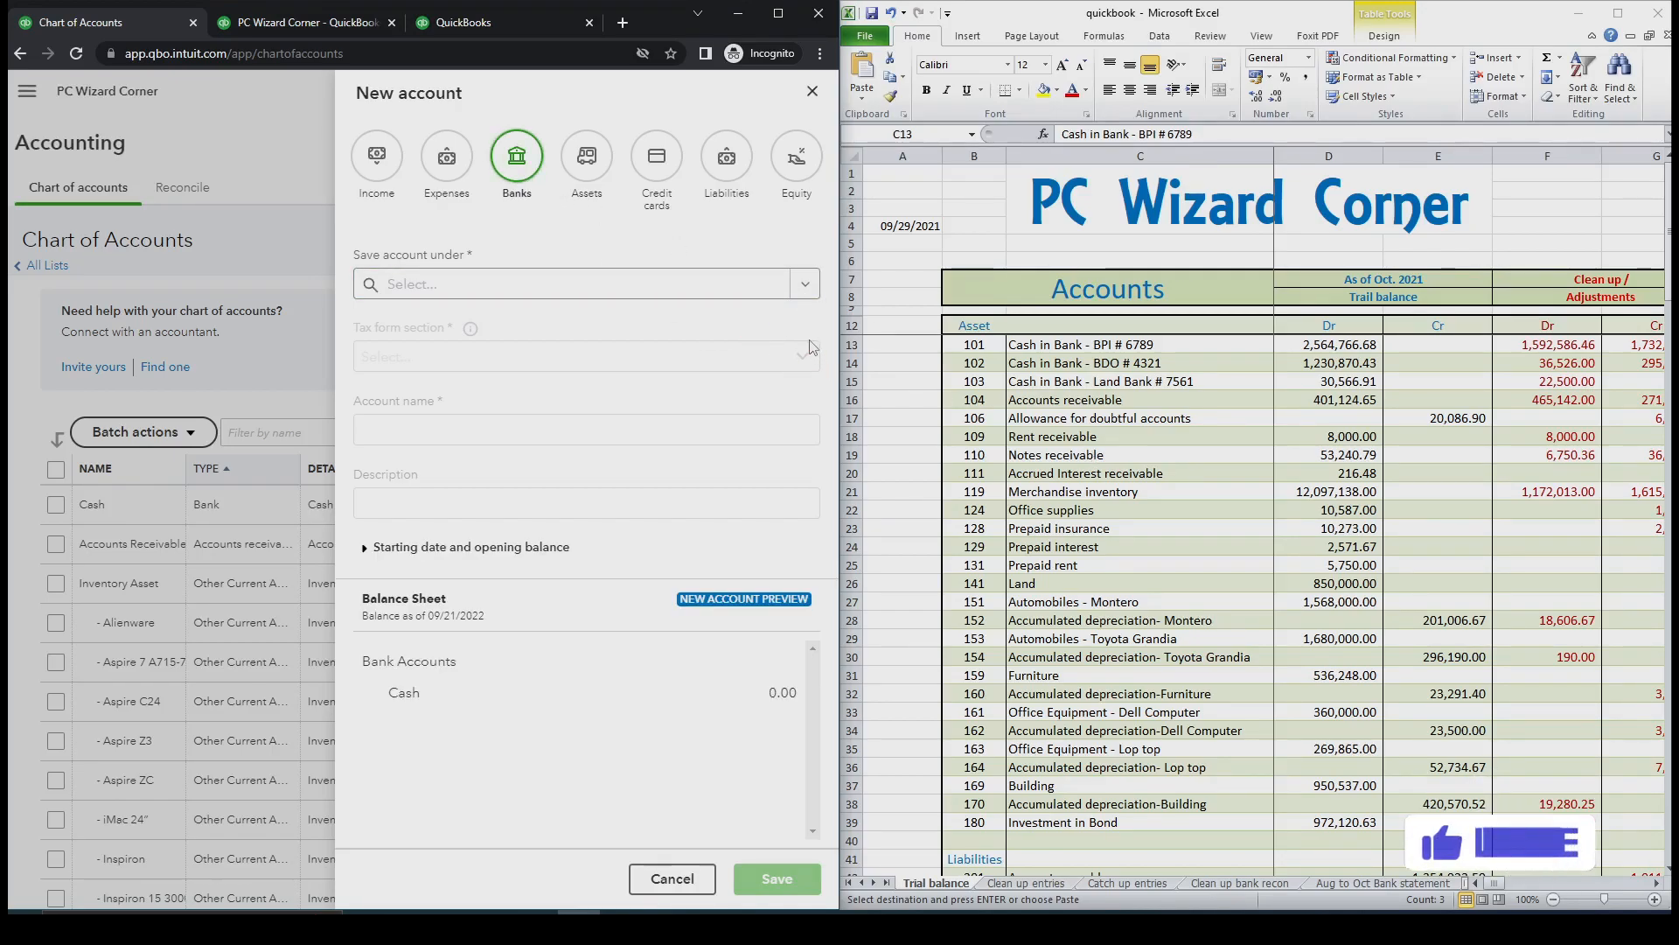
left_click(805, 284)
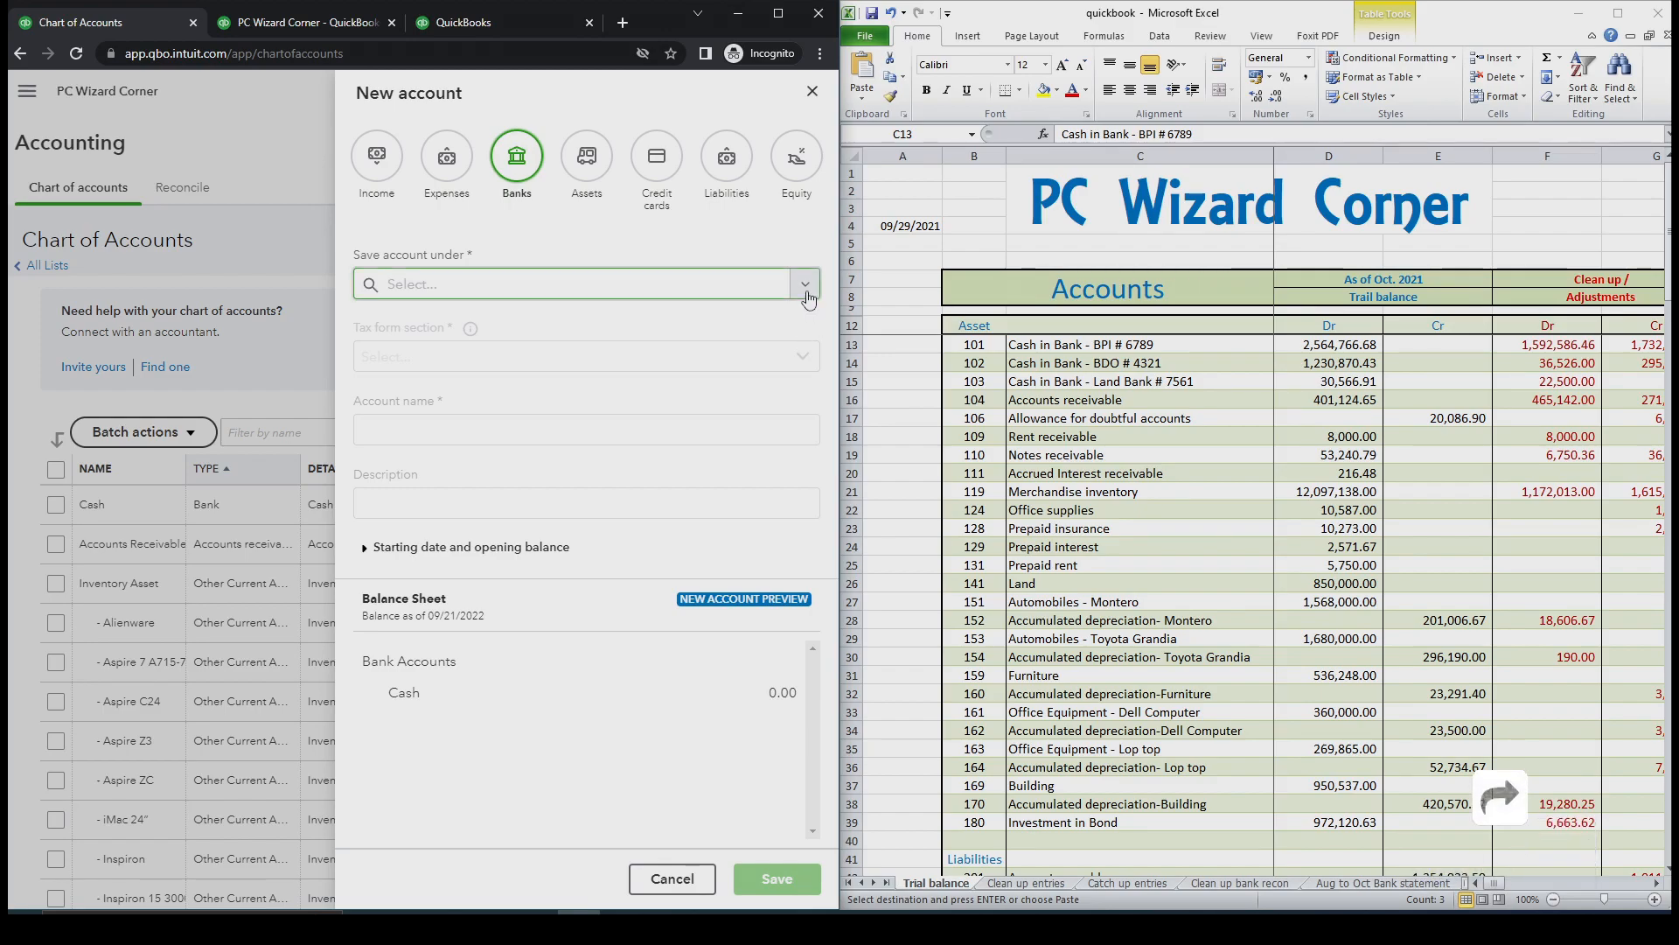
left_click(662, 323)
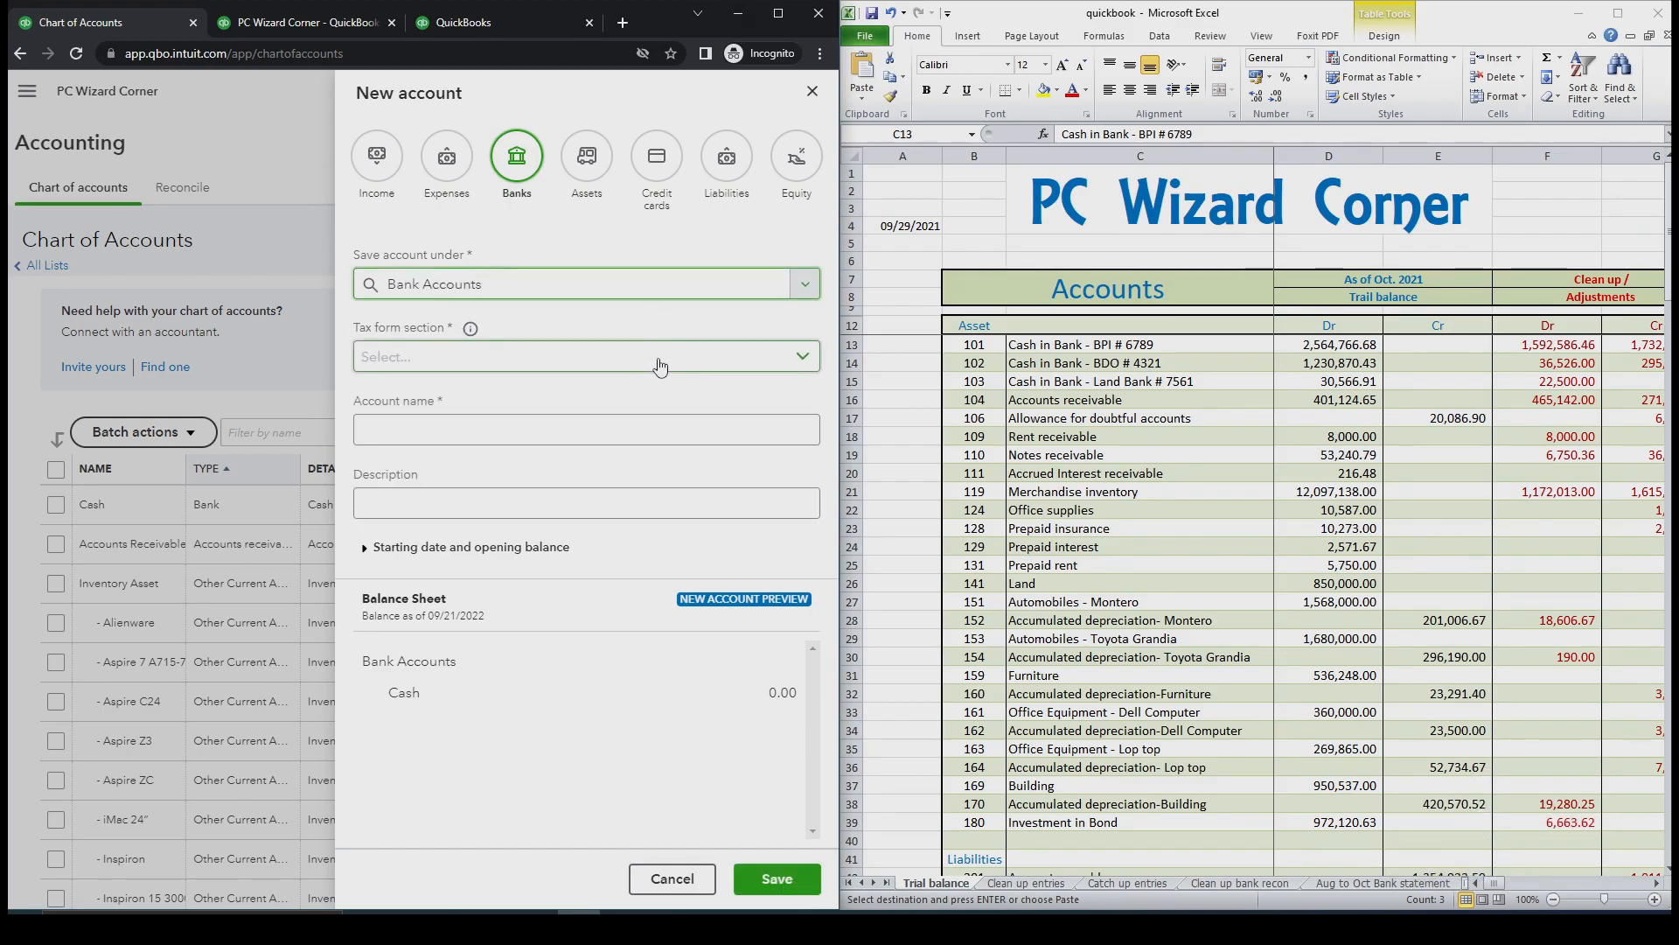
left_click(803, 358)
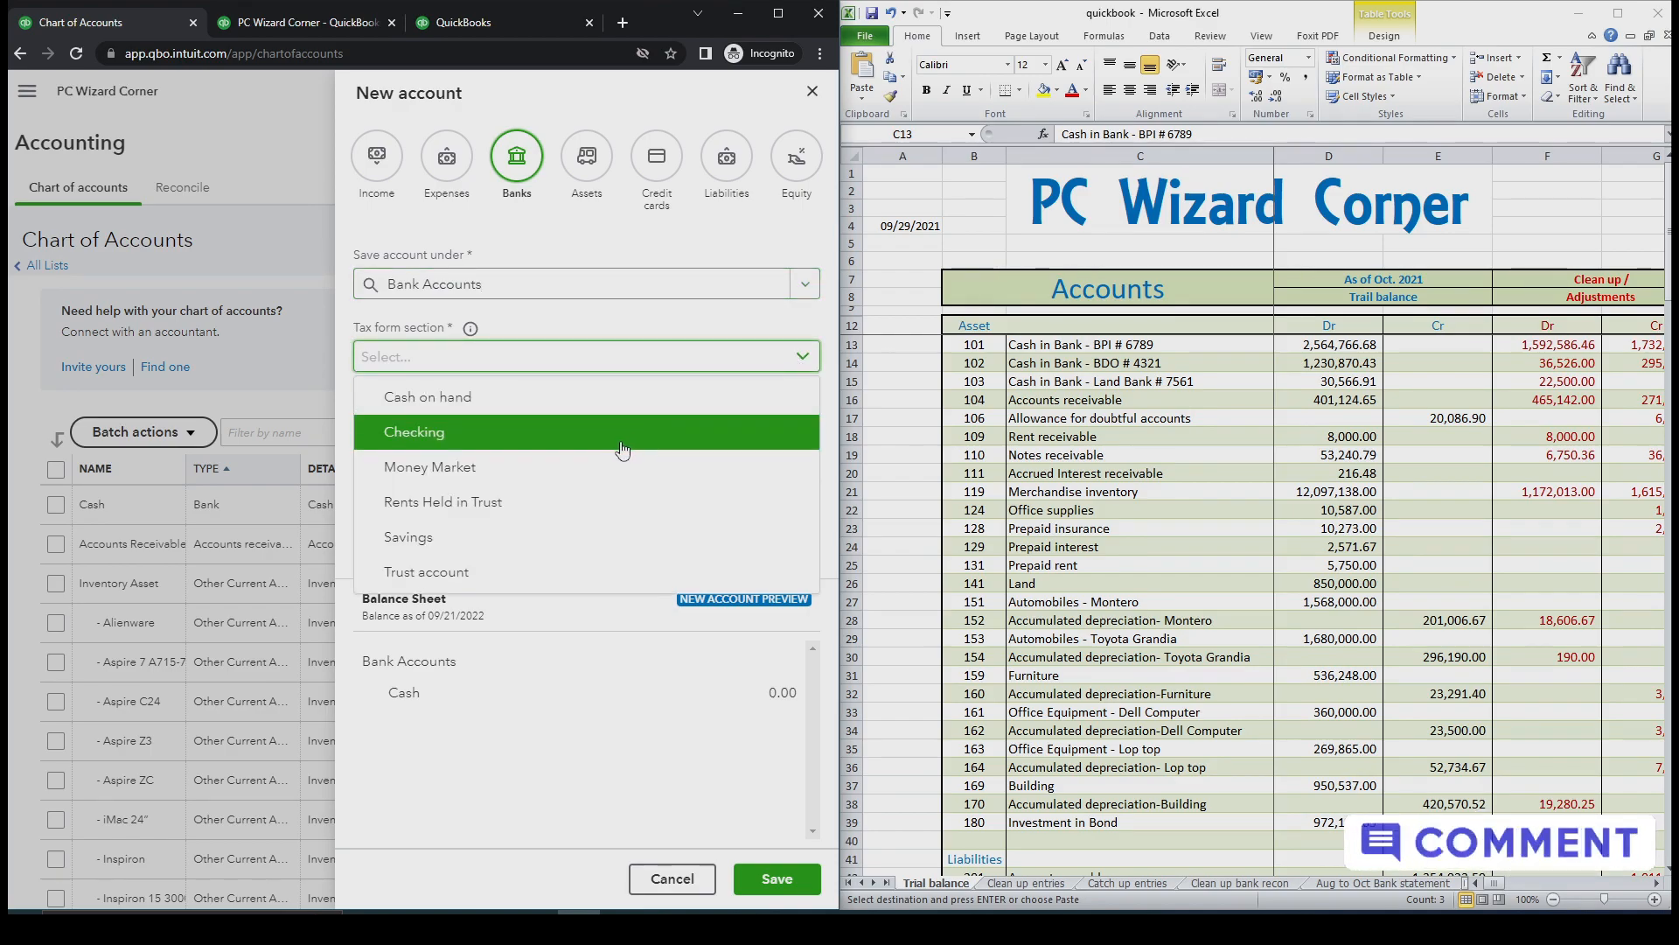
left_click(622, 449)
Name the account Cash in Bank - BPI # 6789, pasted from the Excel trial balance
left_click(1055, 347)
left_click(1055, 346)
left_click_drag(1195, 133, 1061, 134)
key("ctrl+c")
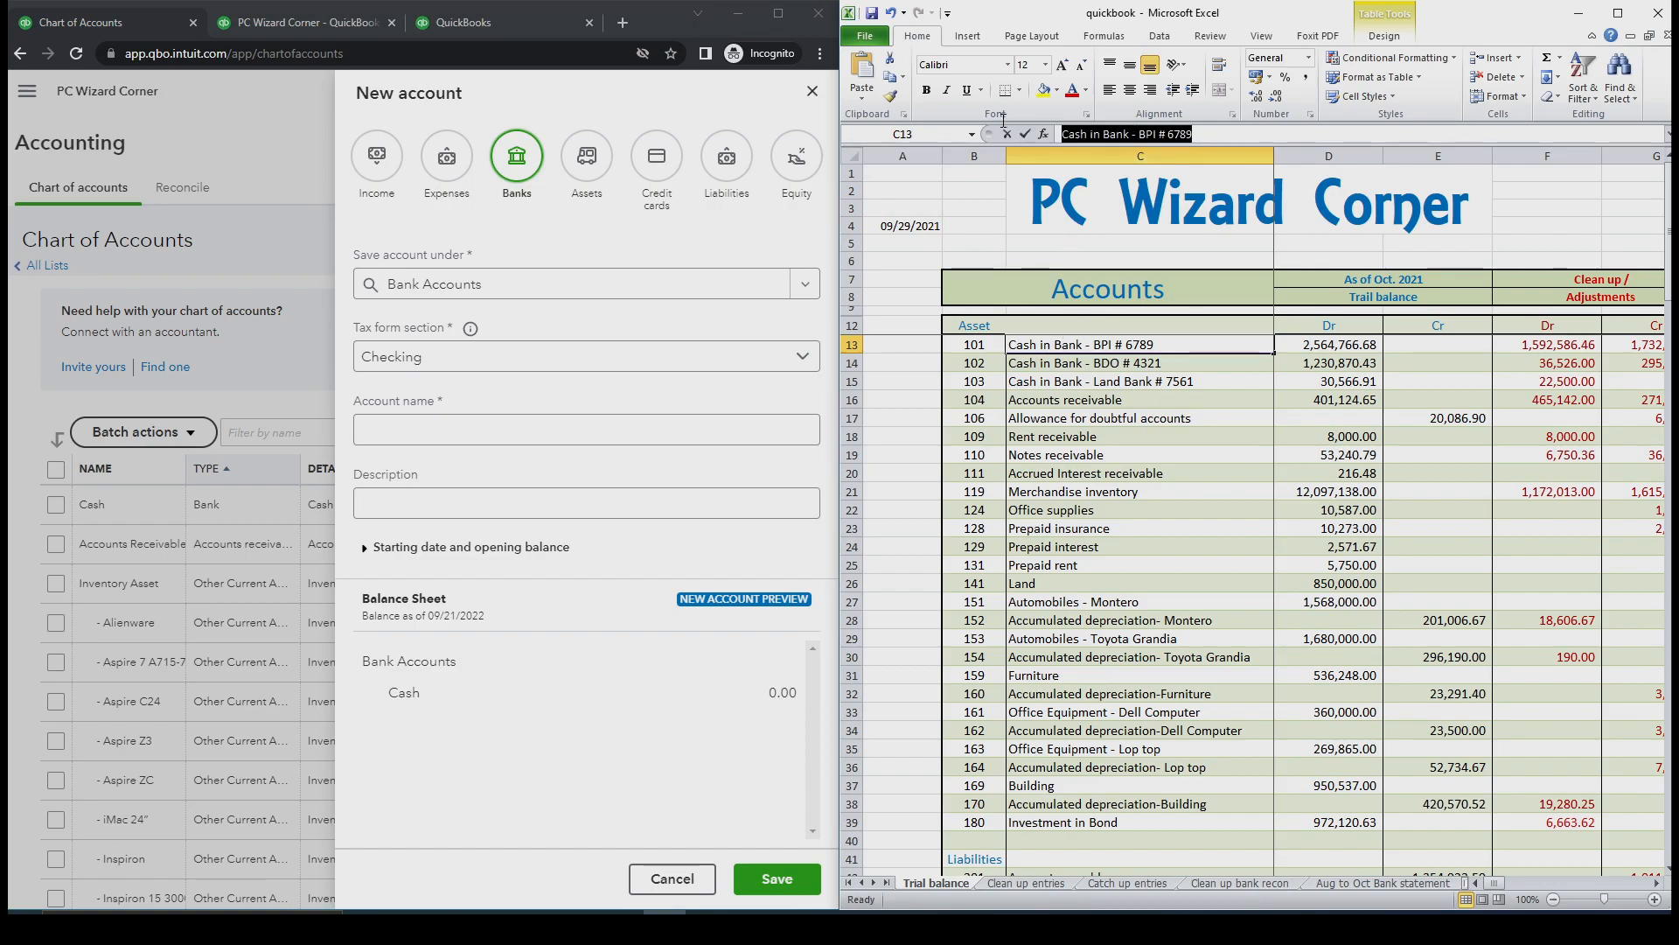
left_click(466, 429)
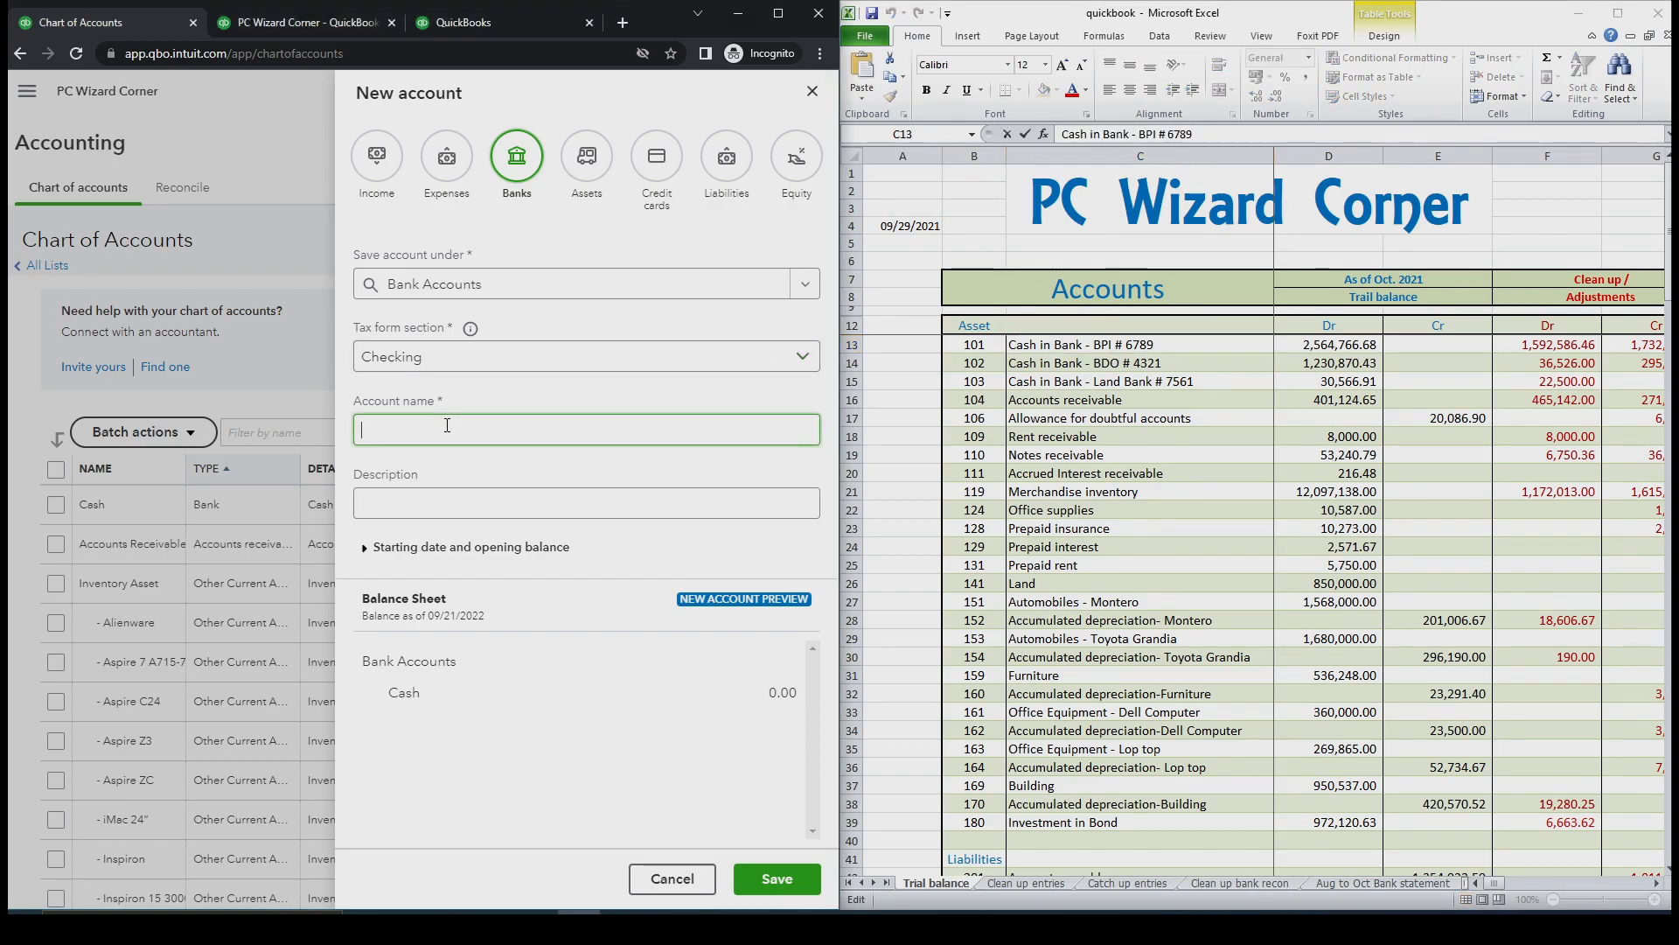
key("ctrl+v")
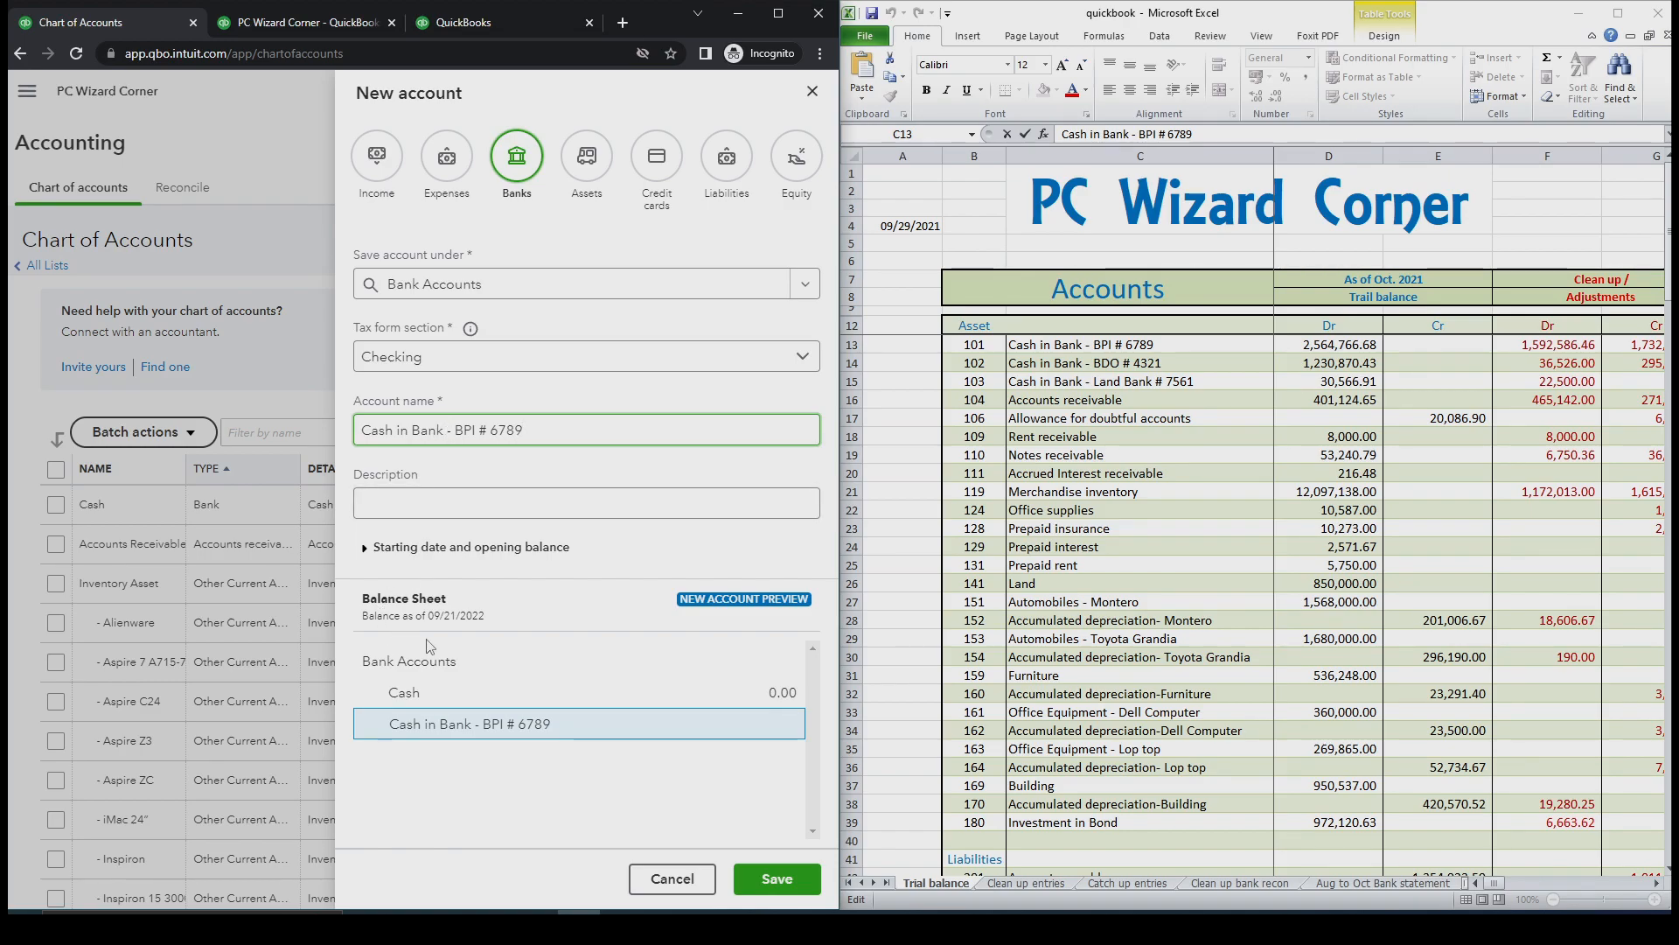
left_click(459, 507)
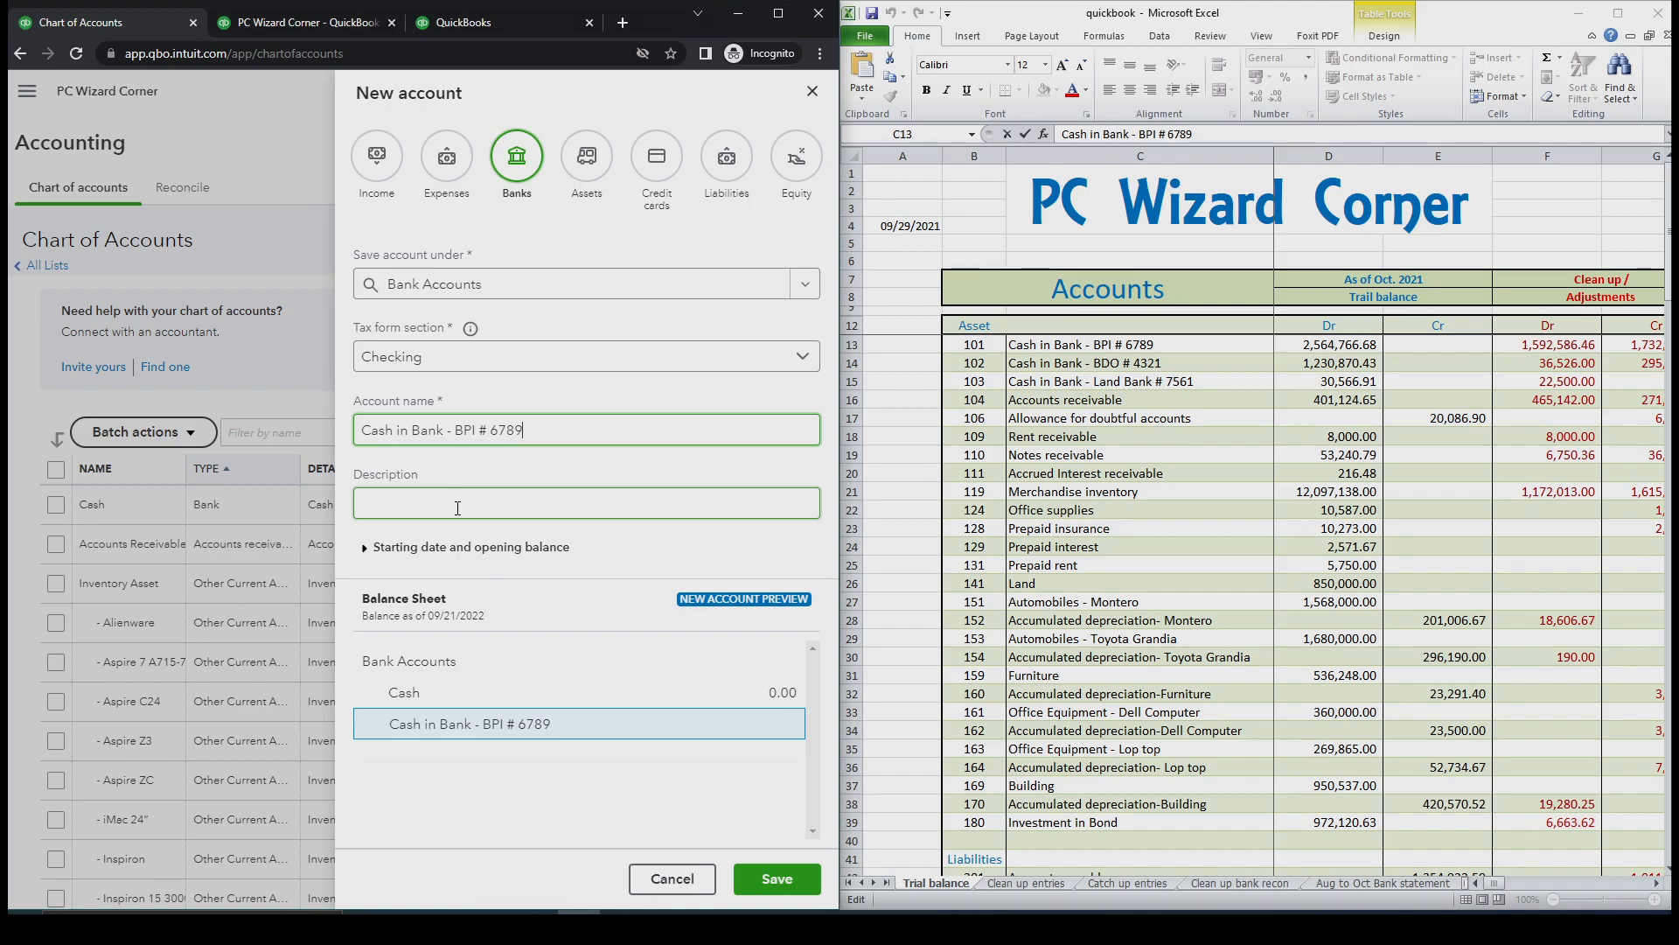
Set the account's starting date to Other date 09/29/2021, copied from Excel
left_click(370, 551)
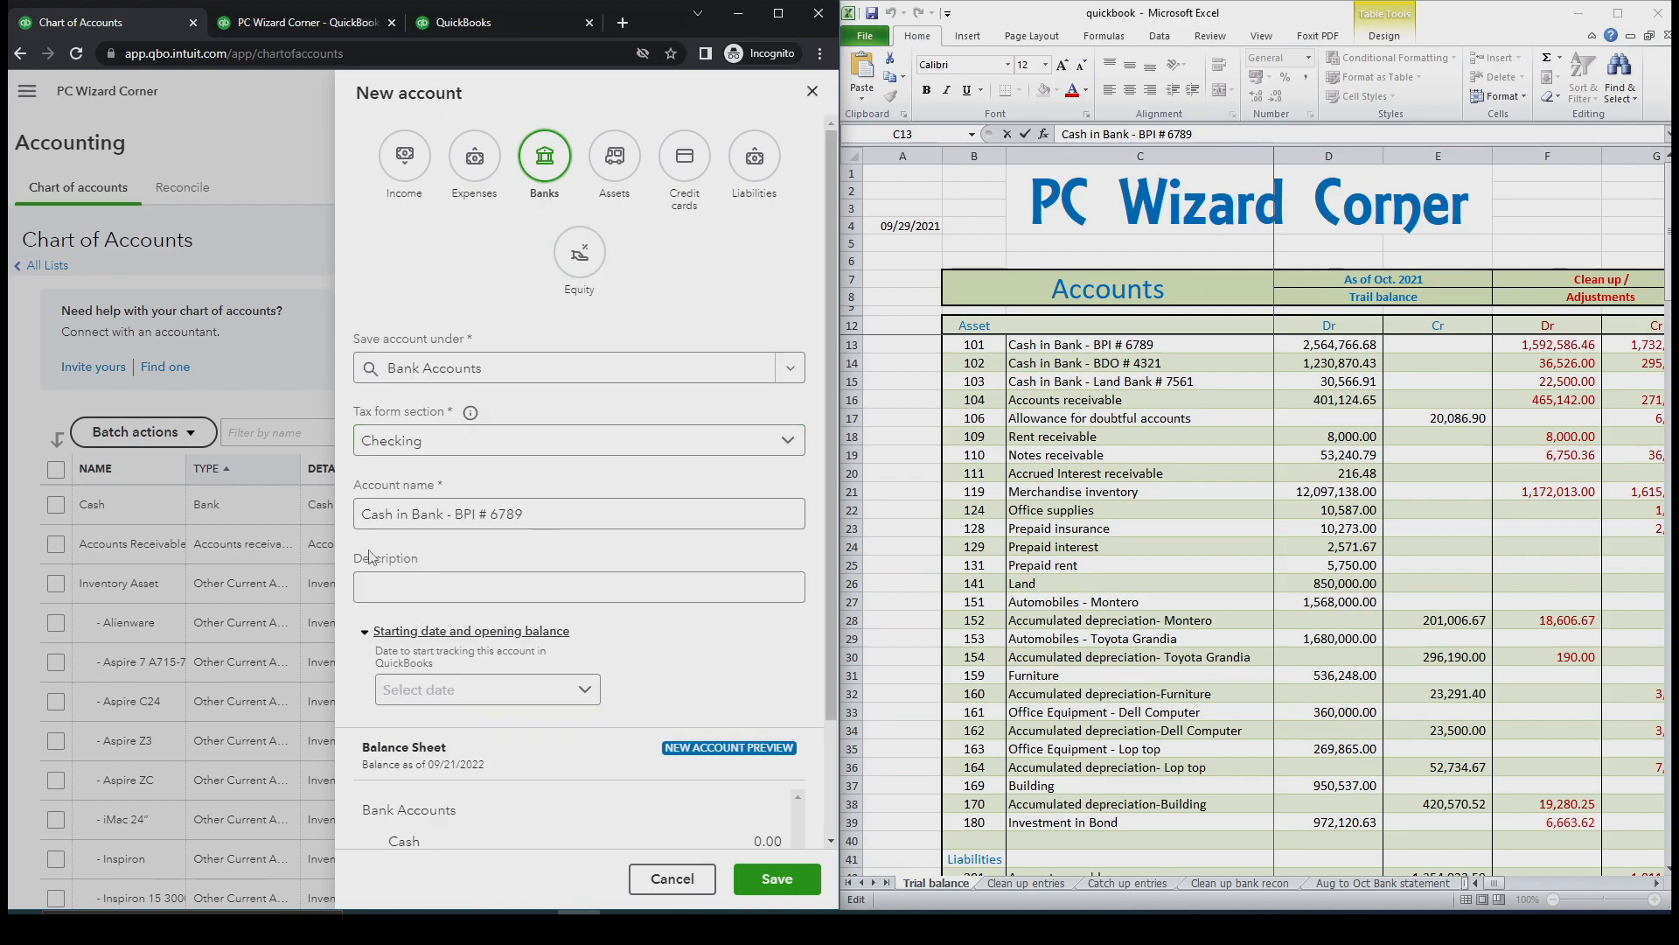
scroll(572, 569, "down", 2)
left_click(586, 561)
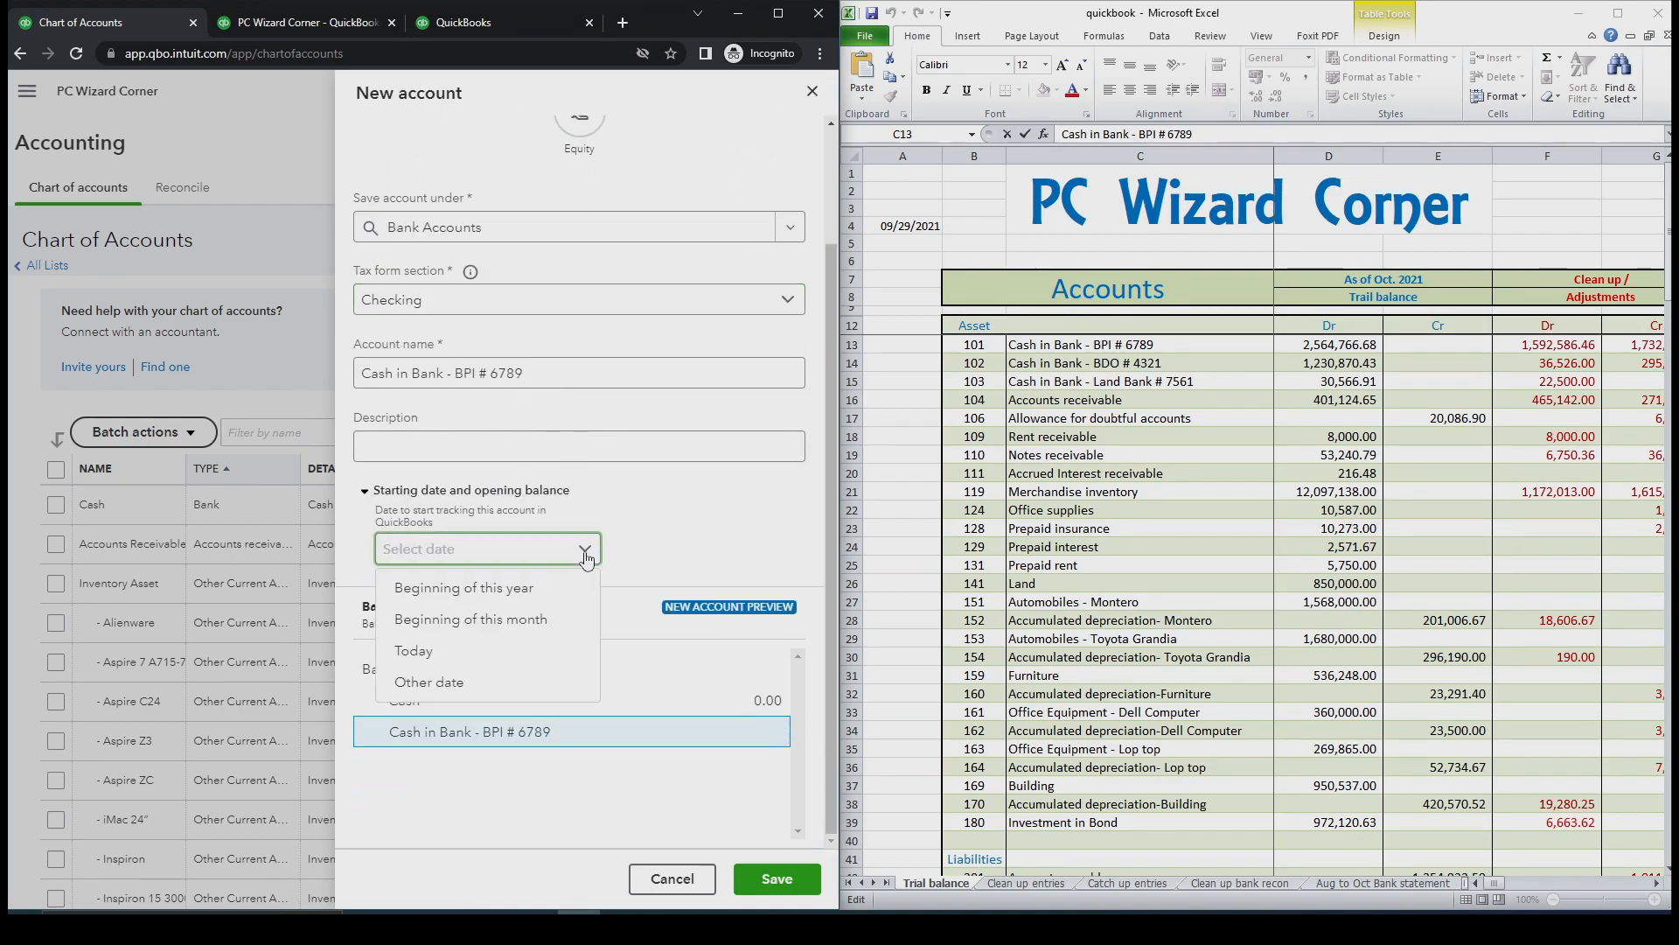
left_click(429, 682)
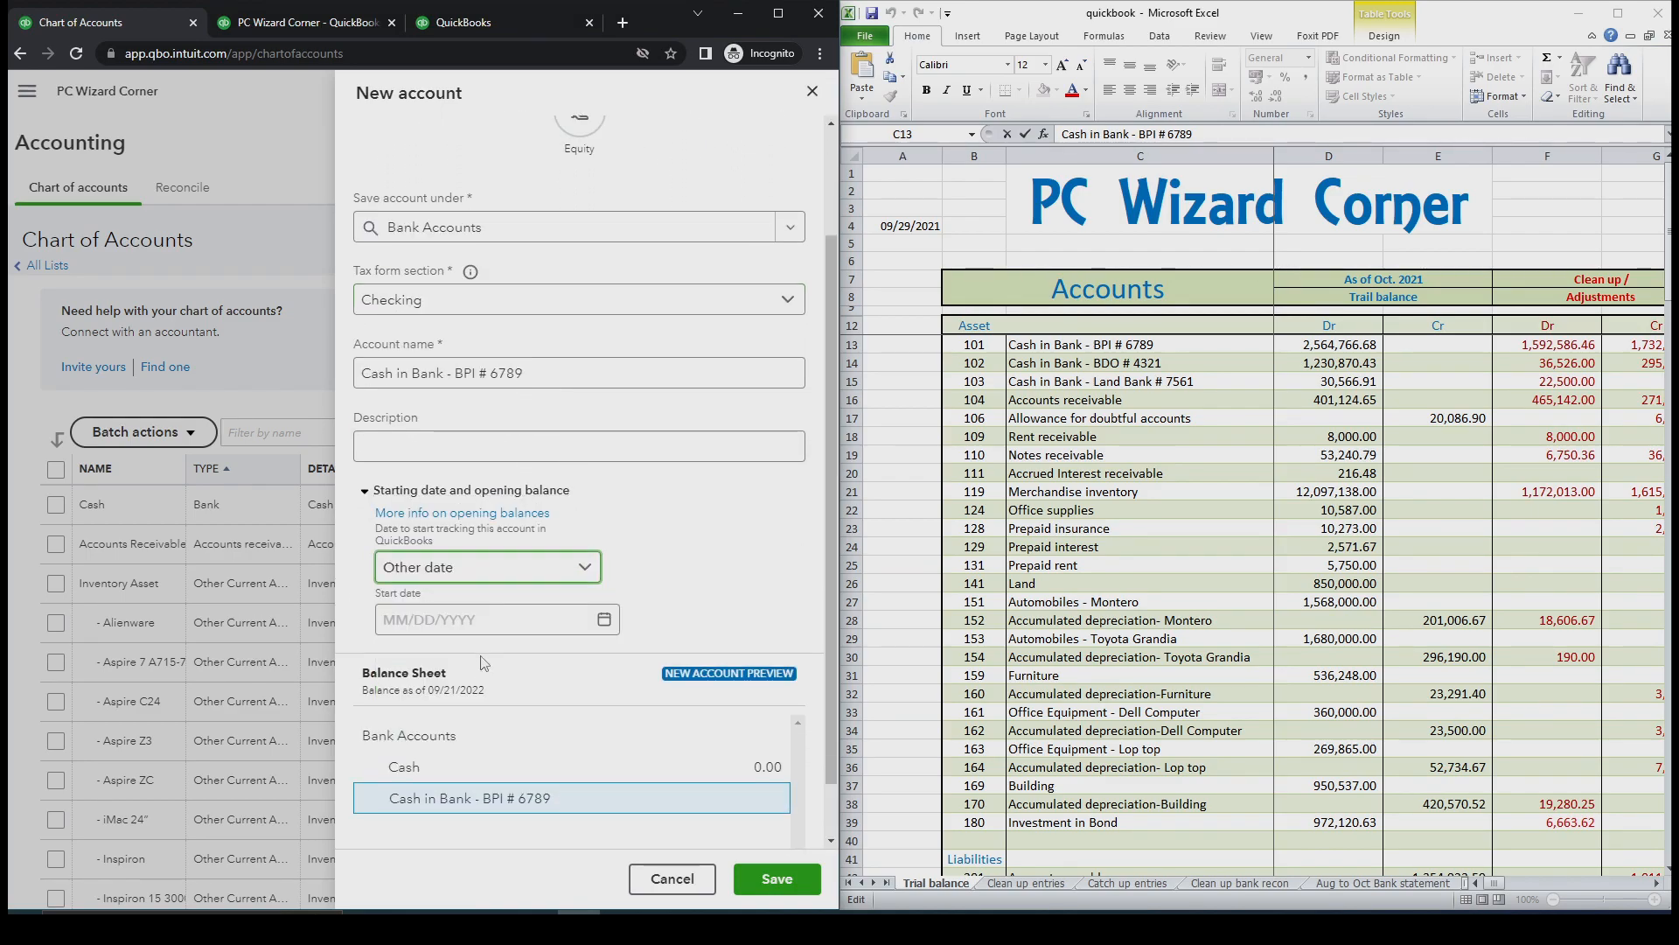
left_click(910, 226)
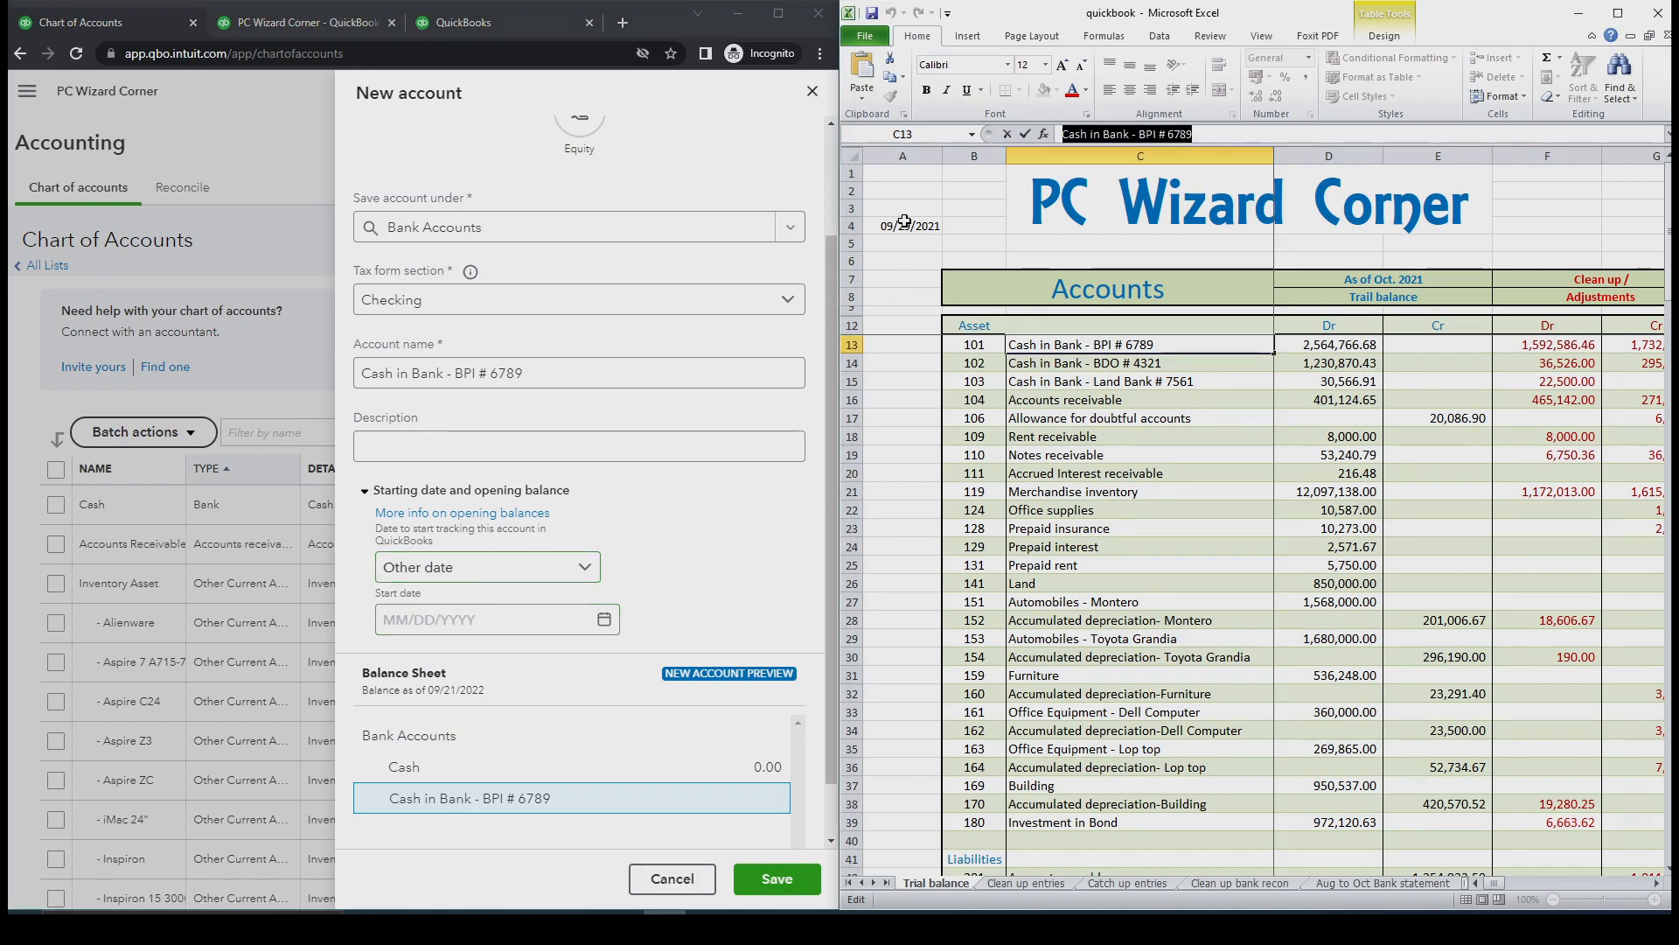
key("ctrl+c")
left_click(382, 620)
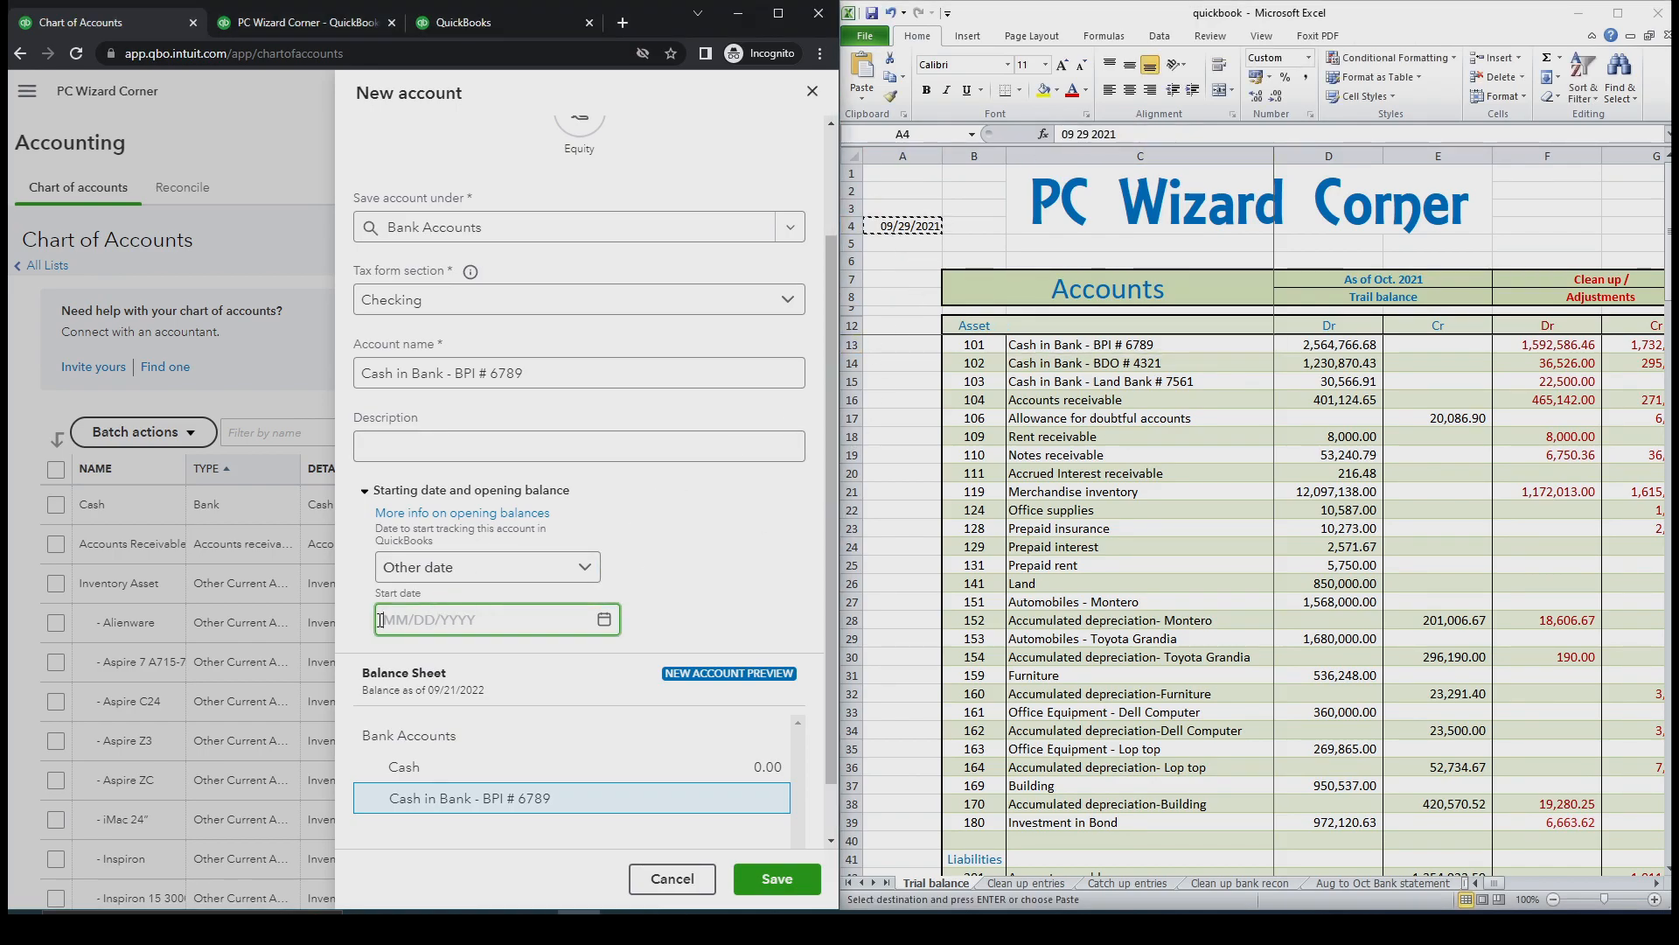
key("ctrl+v")
left_click(705, 604)
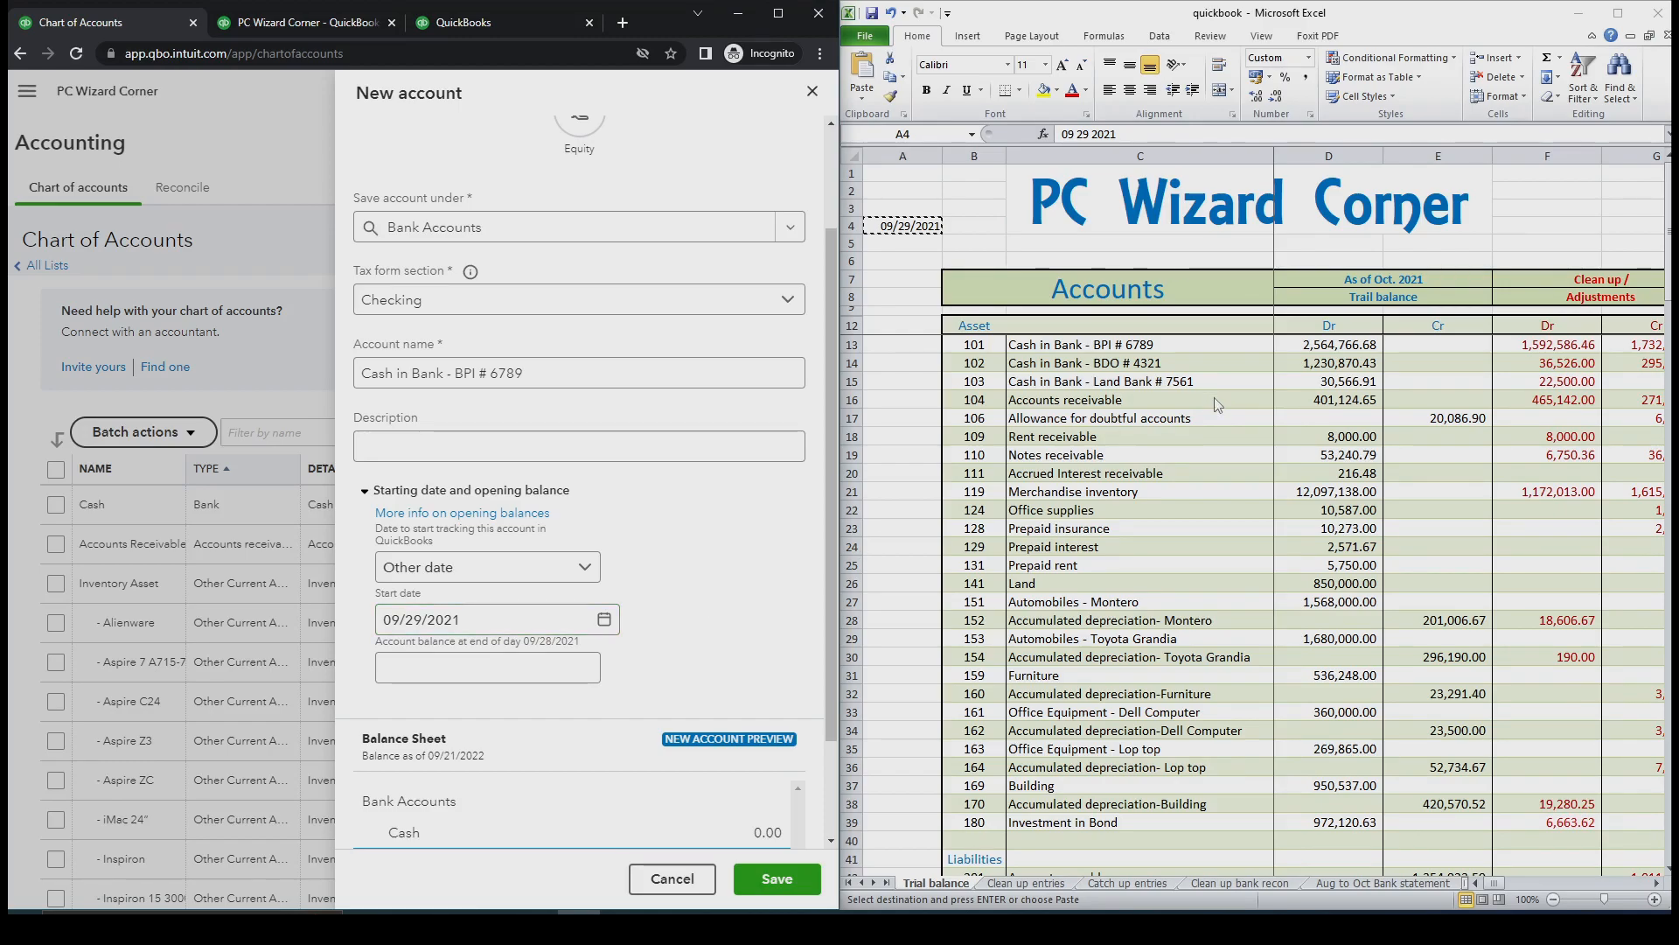
Enter the 2,564,766.68 opening balance from cell D13
left_click(1306, 353)
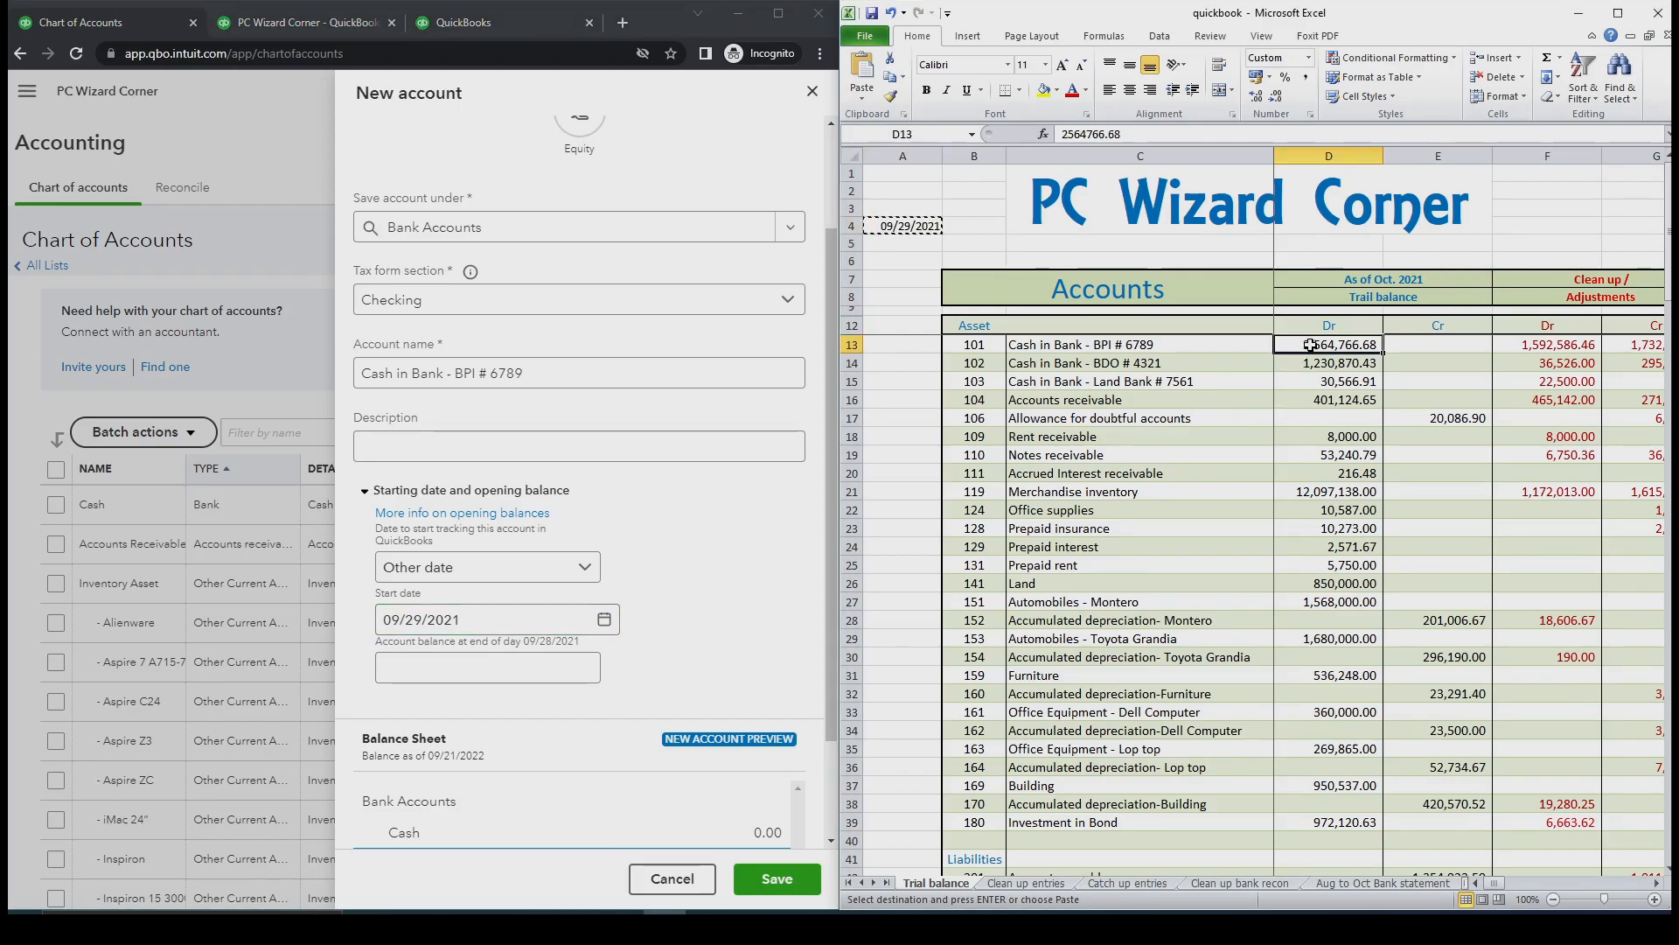
key("ctrl+c")
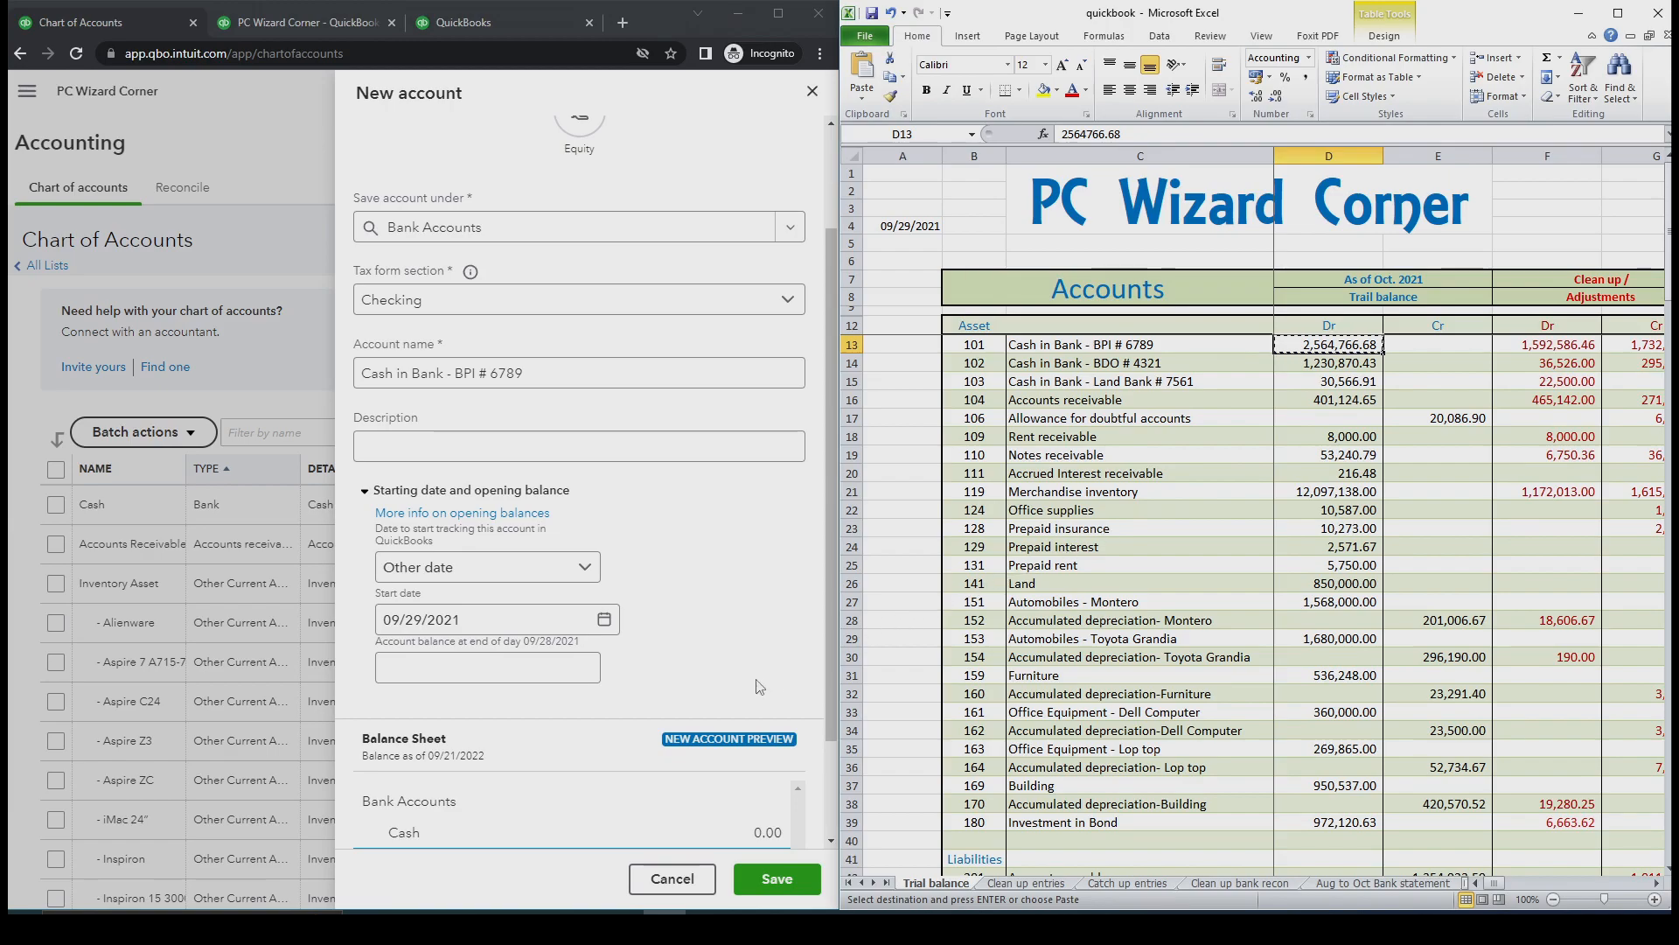
left_click(576, 671)
key("ctrl+v")
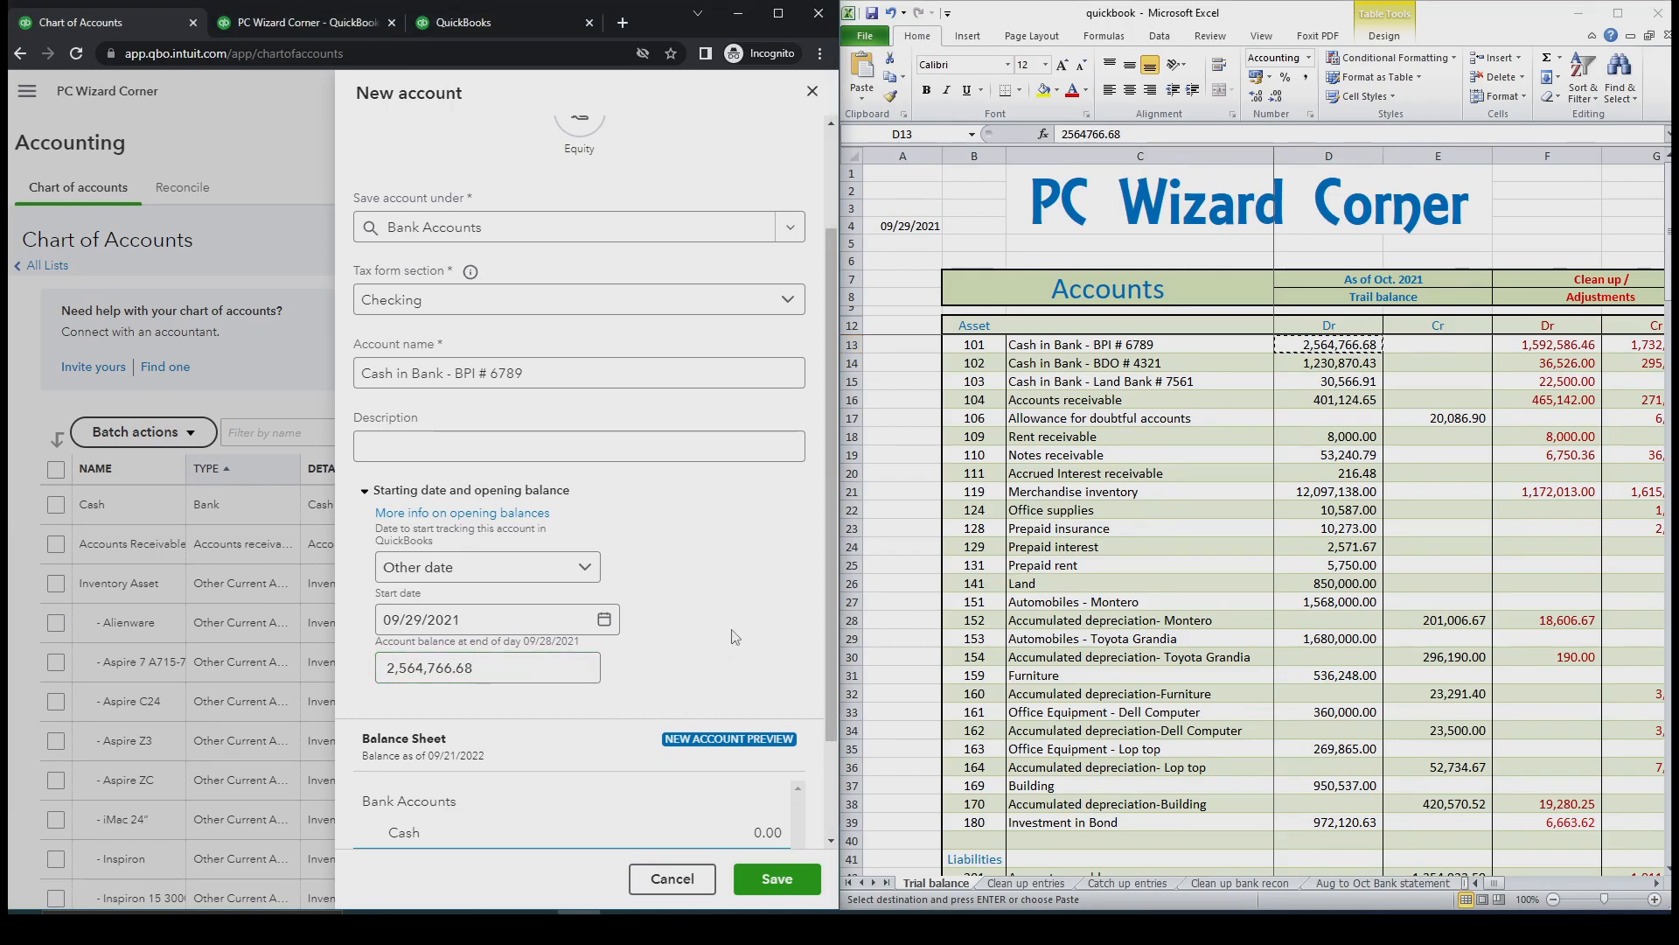
scroll(733, 637, "down", 2)
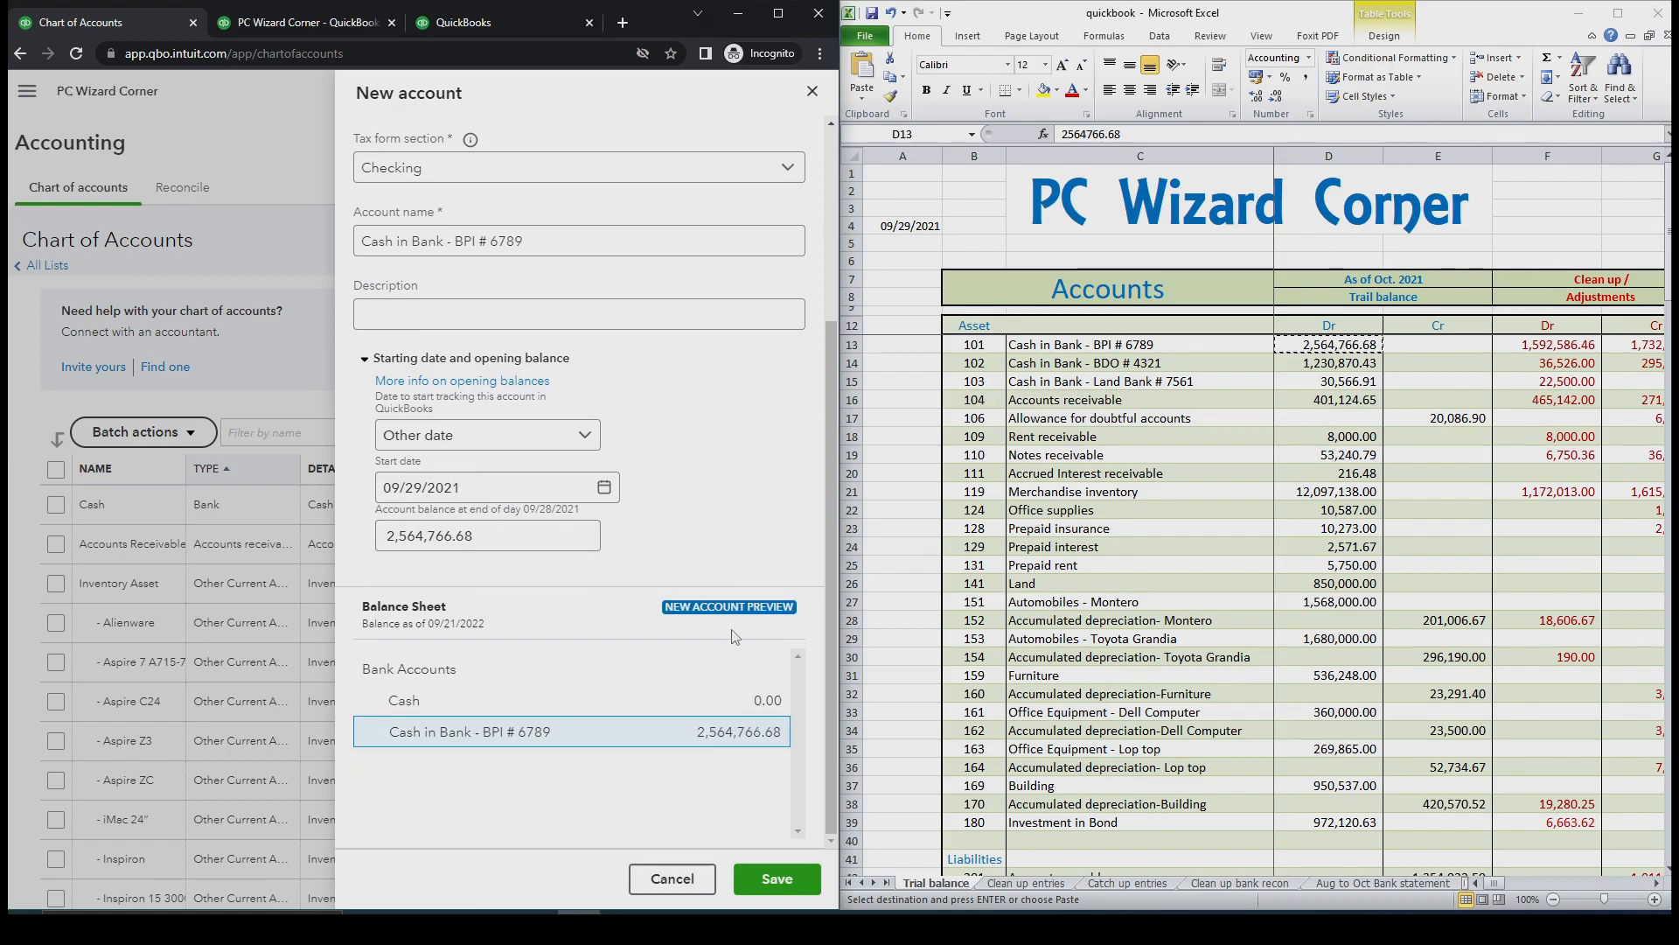
scroll(732, 637, "up", 4)
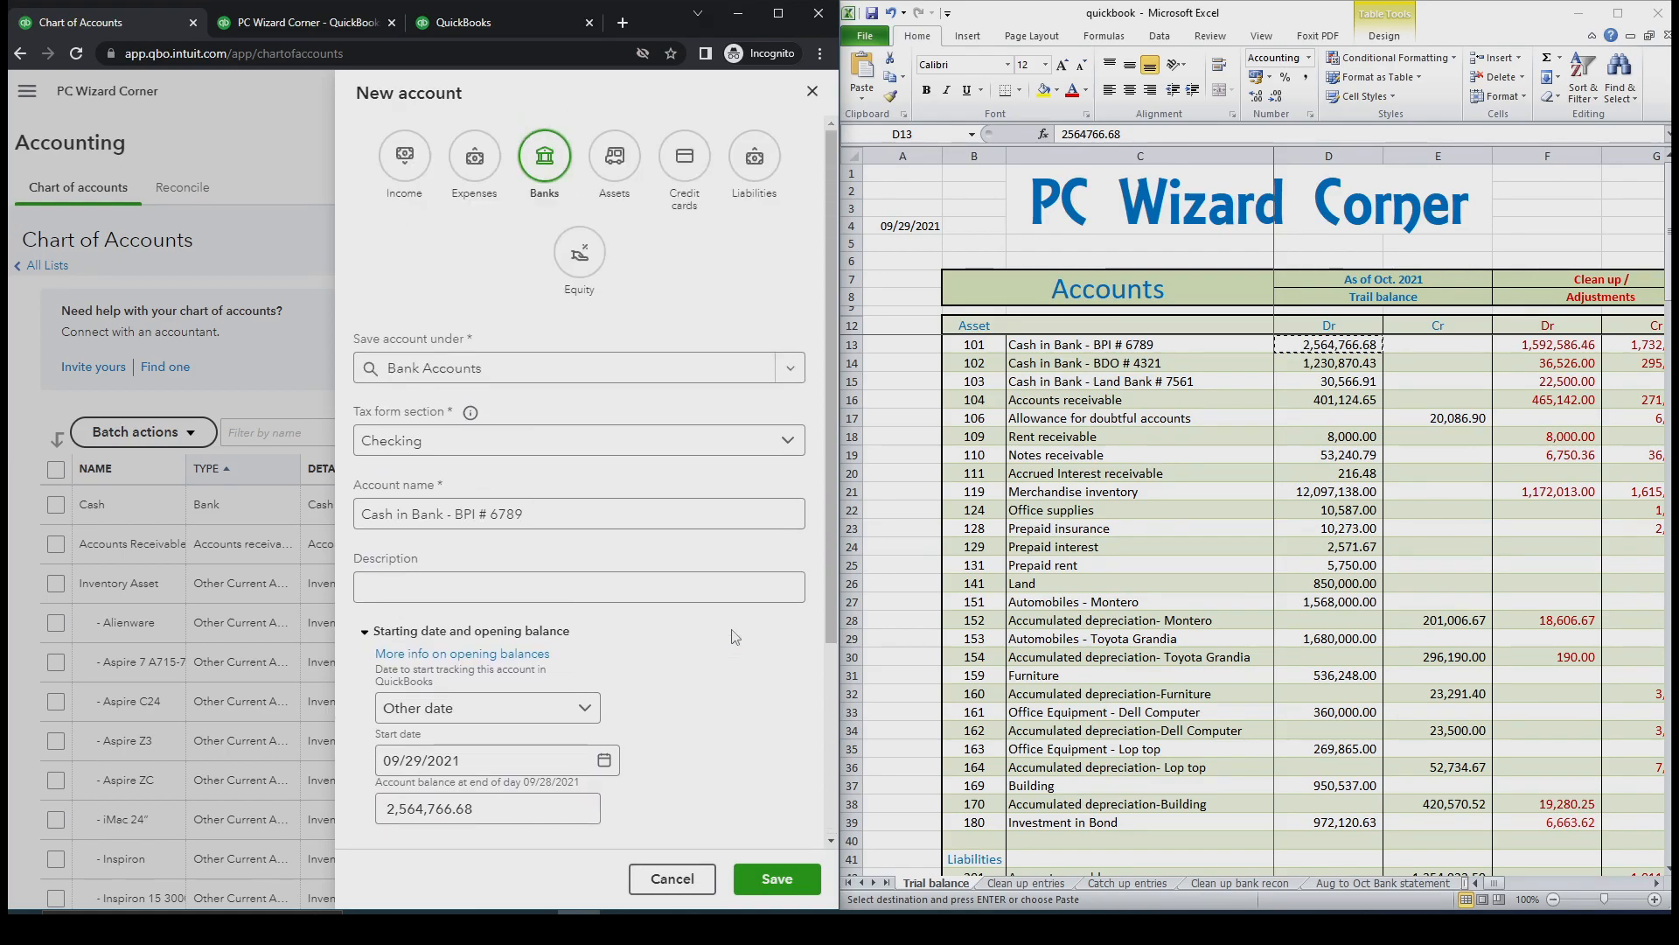
scroll(733, 637, "down", 4)
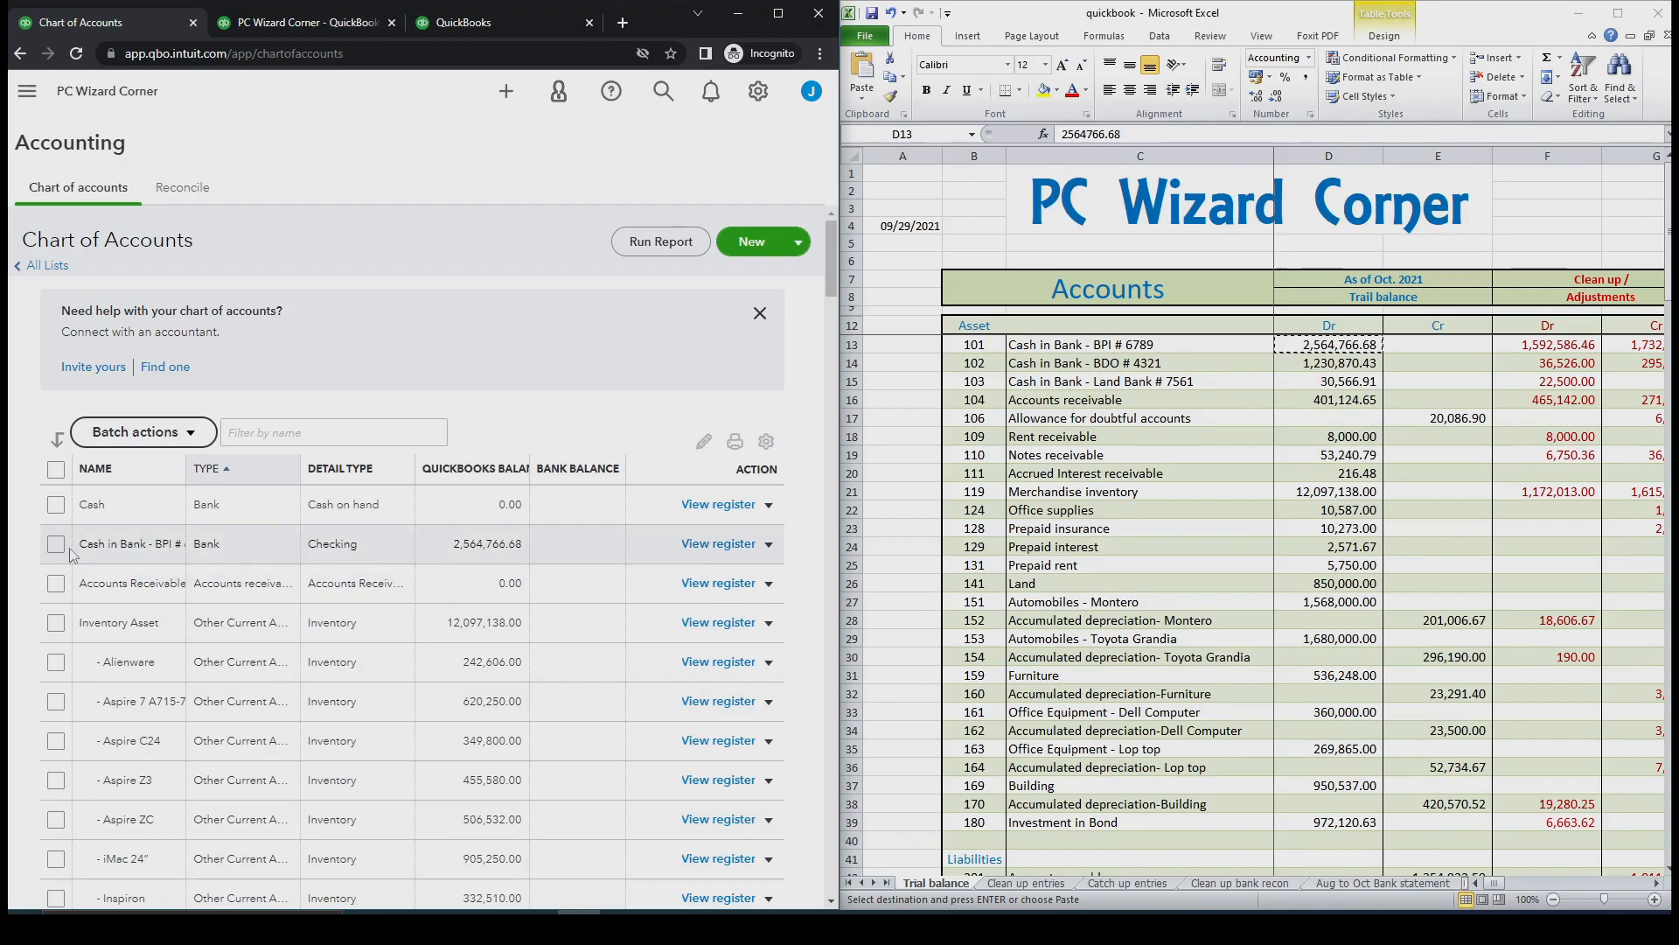
Open the BPI # 6789 register and edit its opening balance deposit
left_click(769, 544)
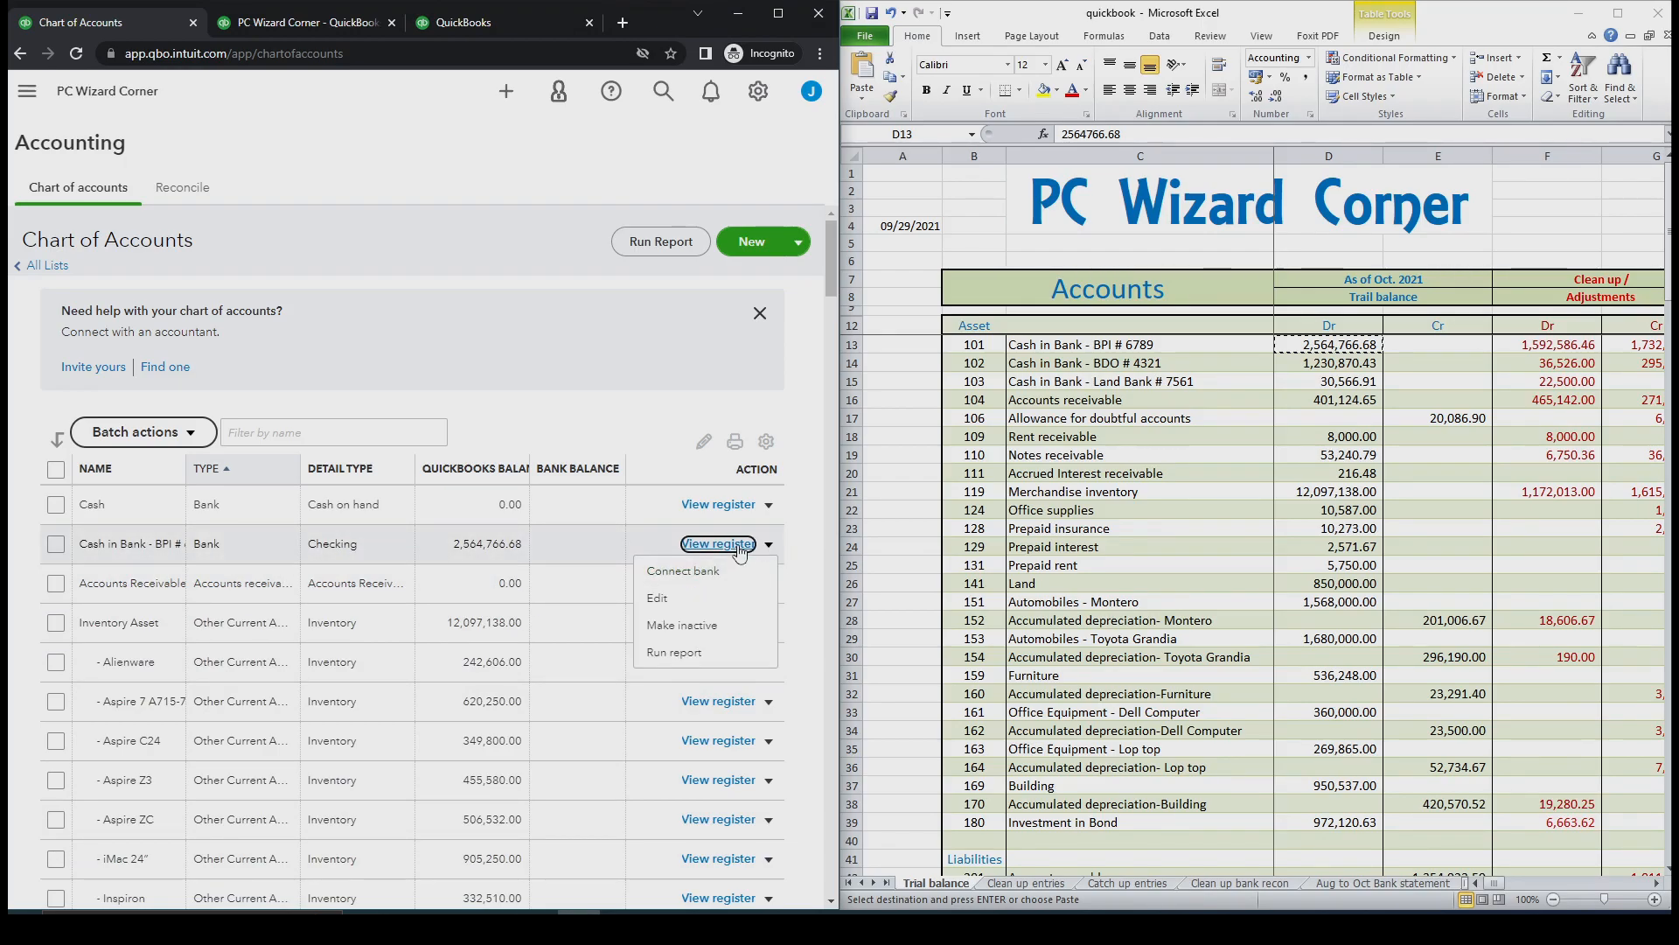
left_click(737, 546)
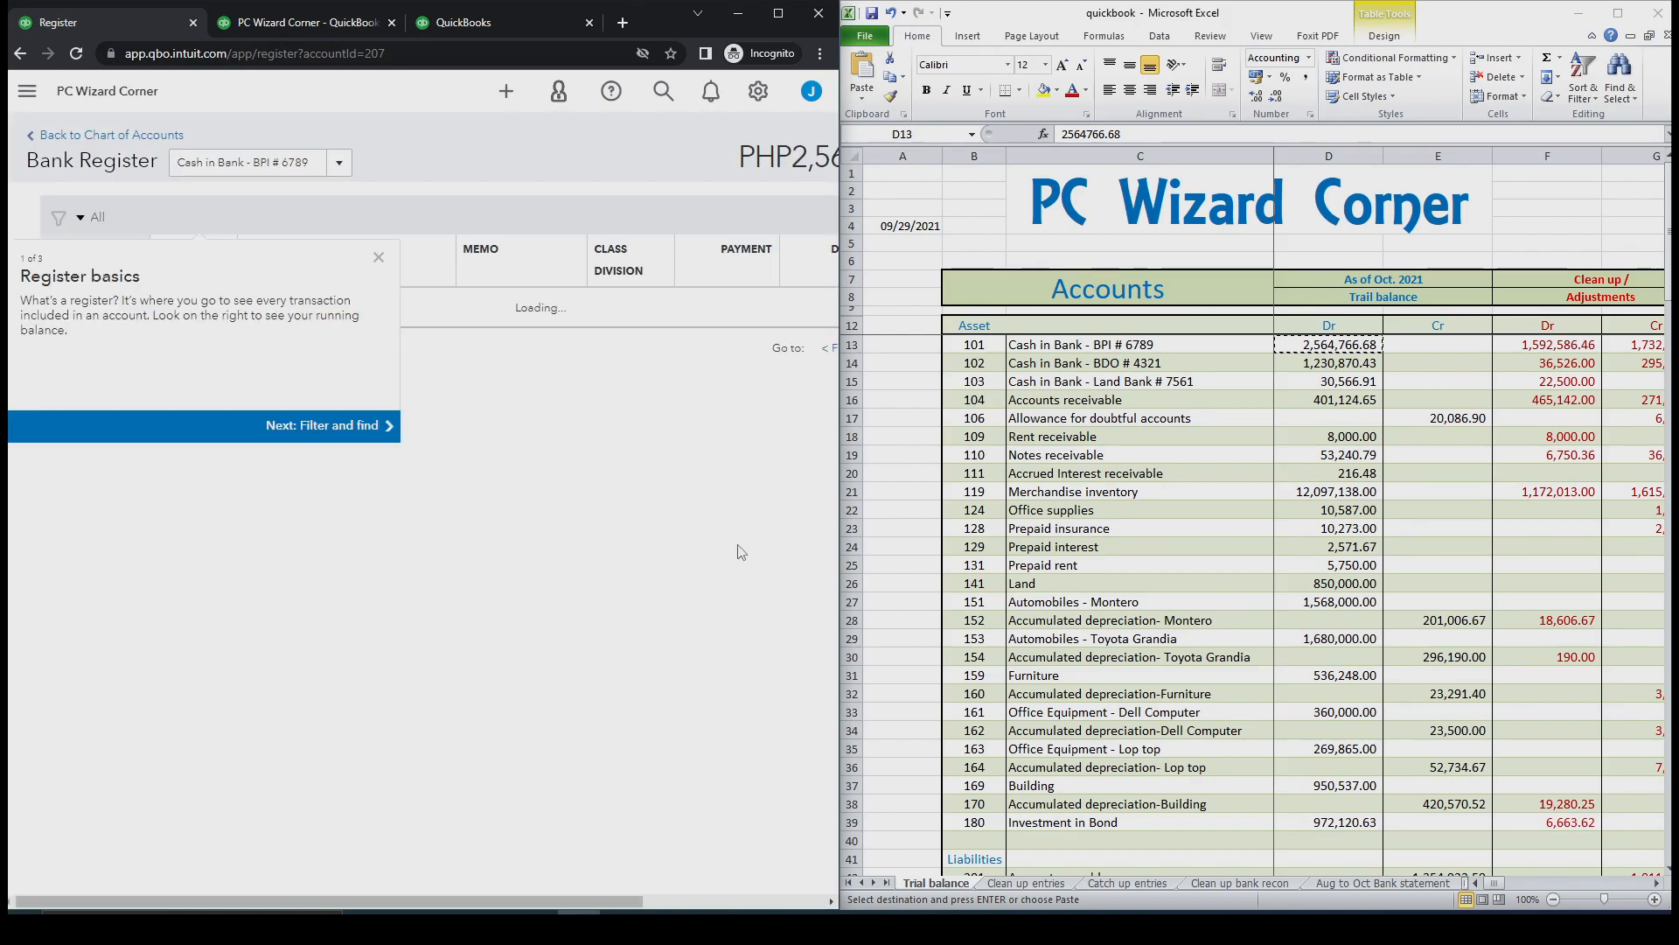
left_click(379, 298)
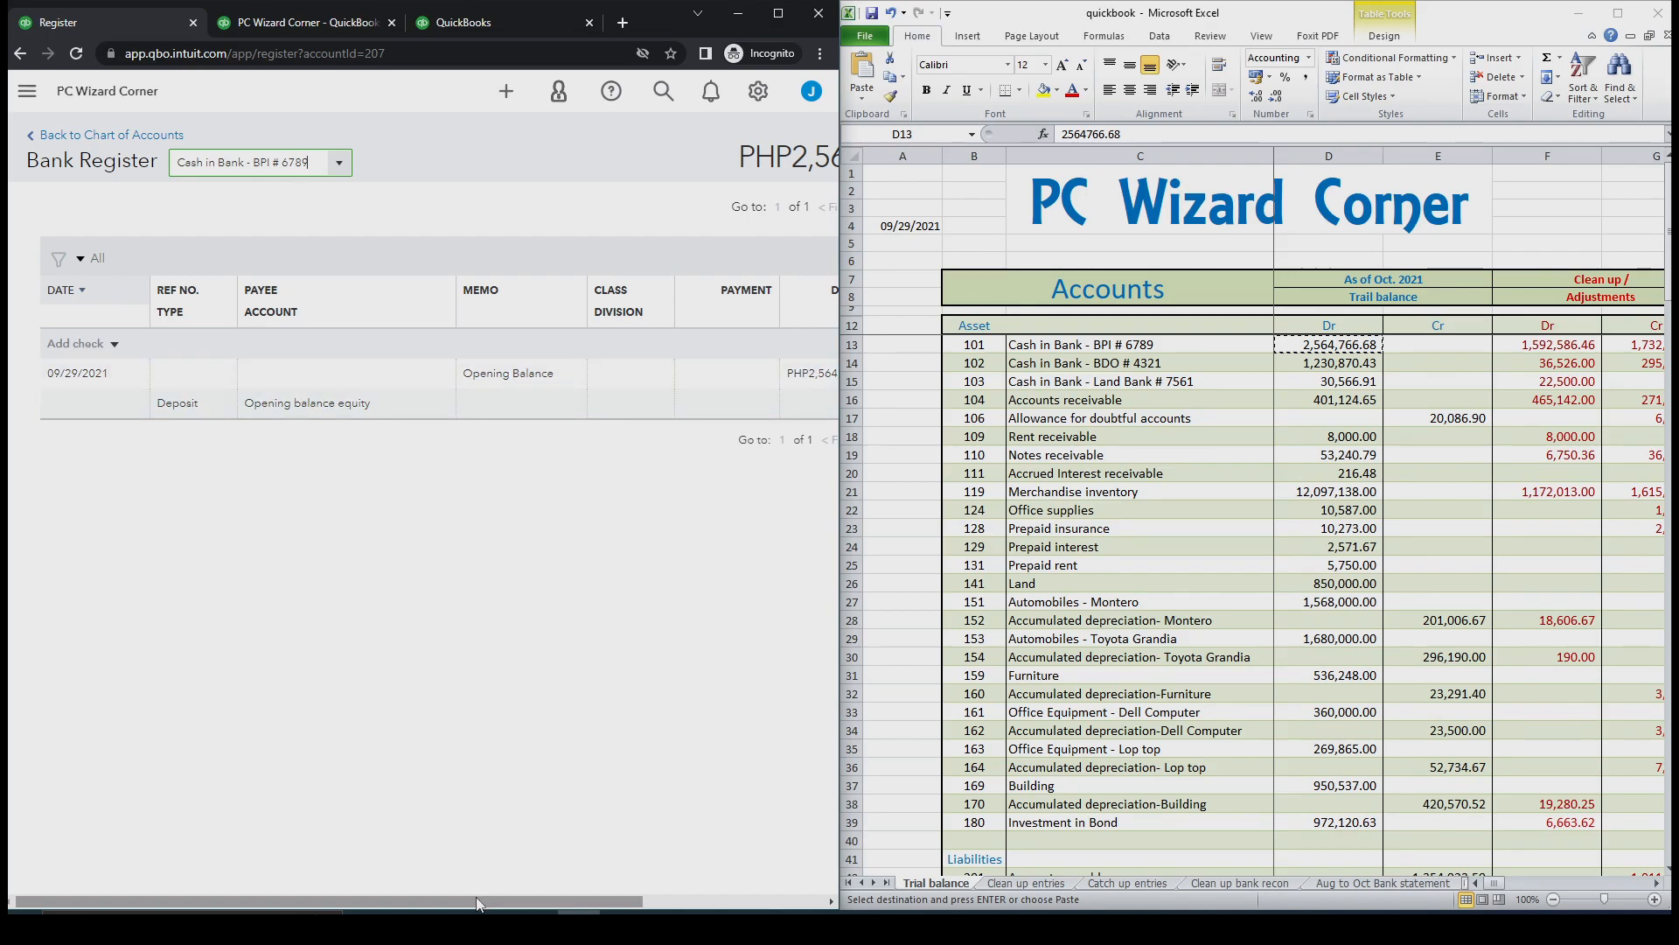
left_click_drag(480, 900, 647, 900)
left_click(525, 363)
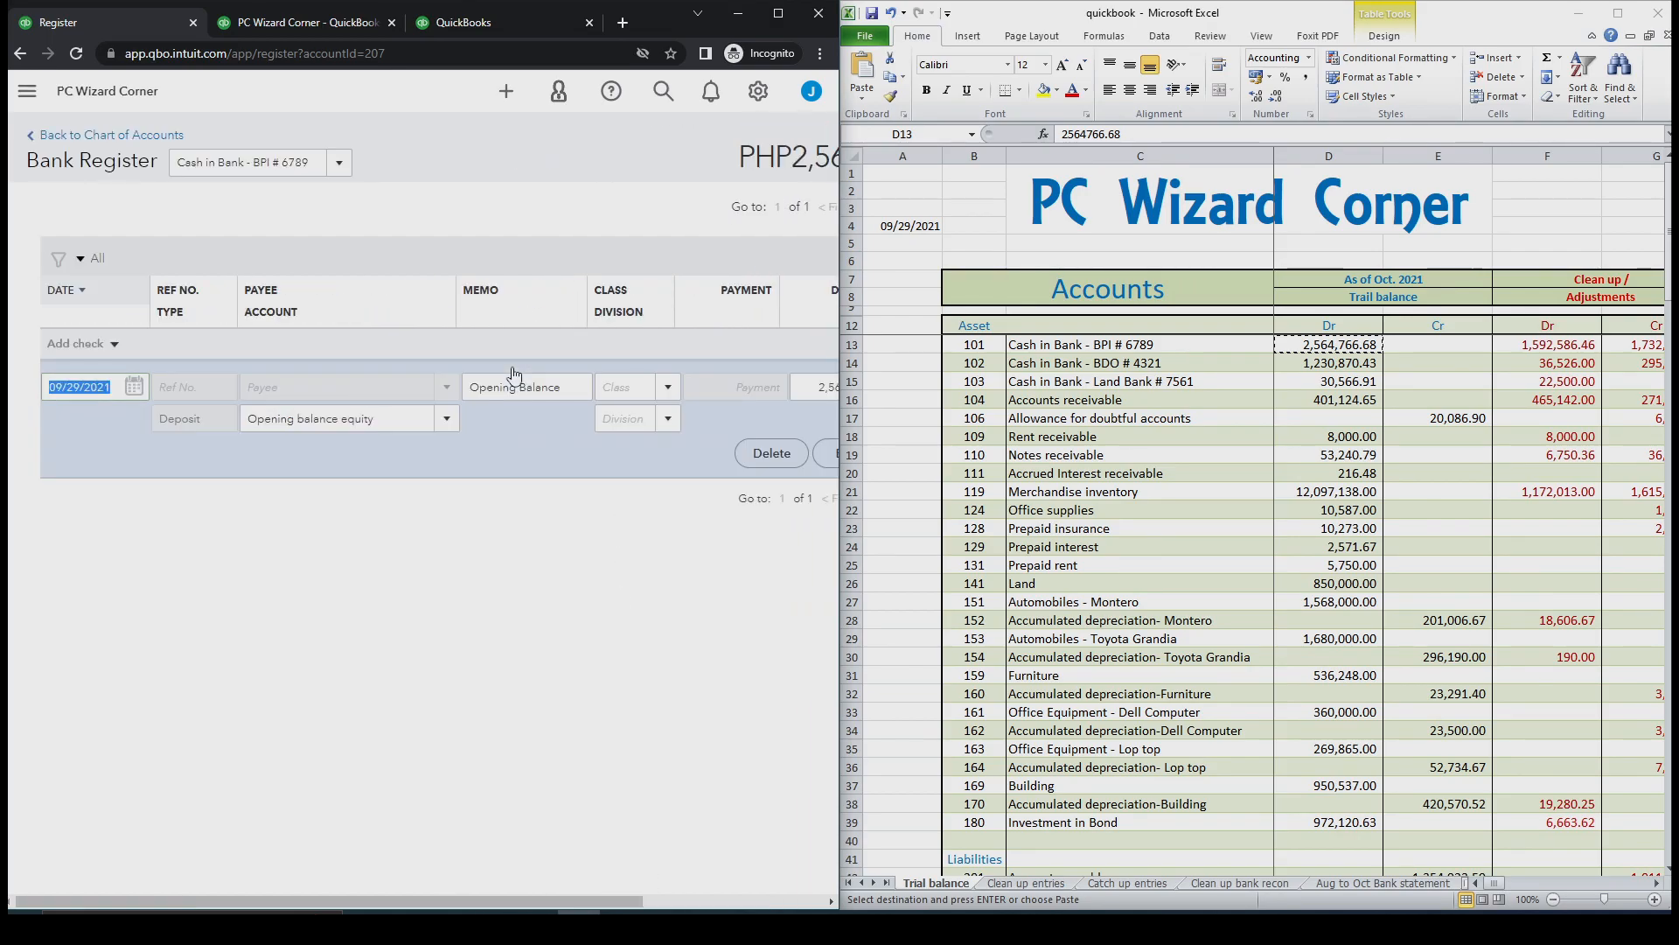
left_click_drag(575, 897, 696, 898)
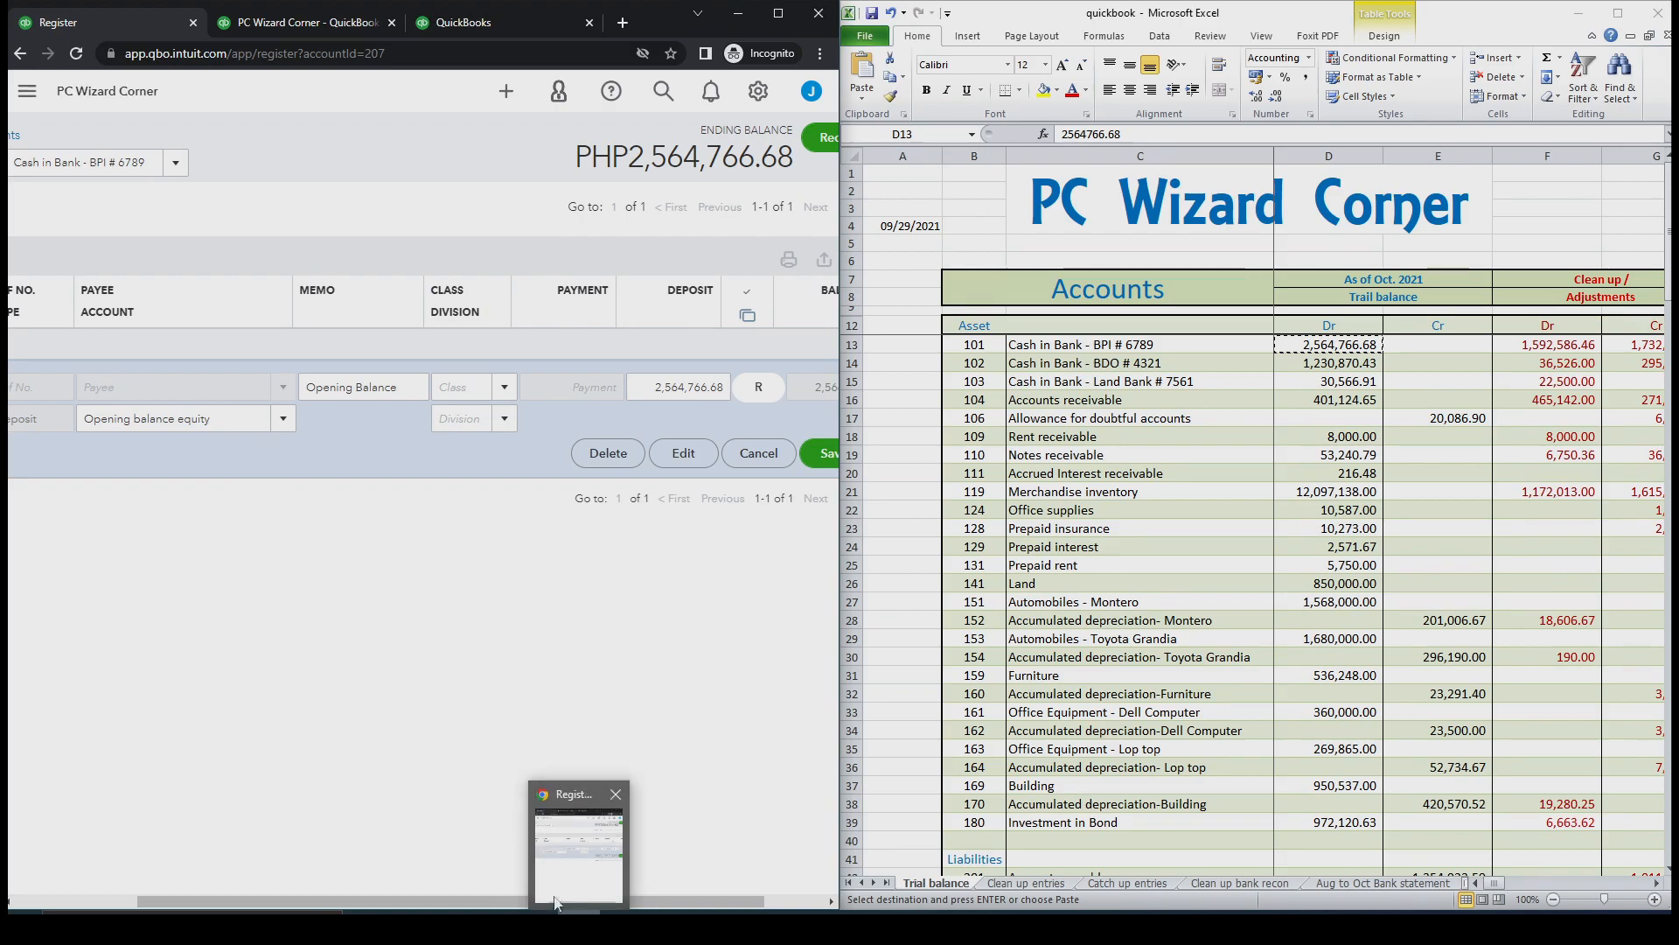
left_click_drag(432, 899, 298, 899)
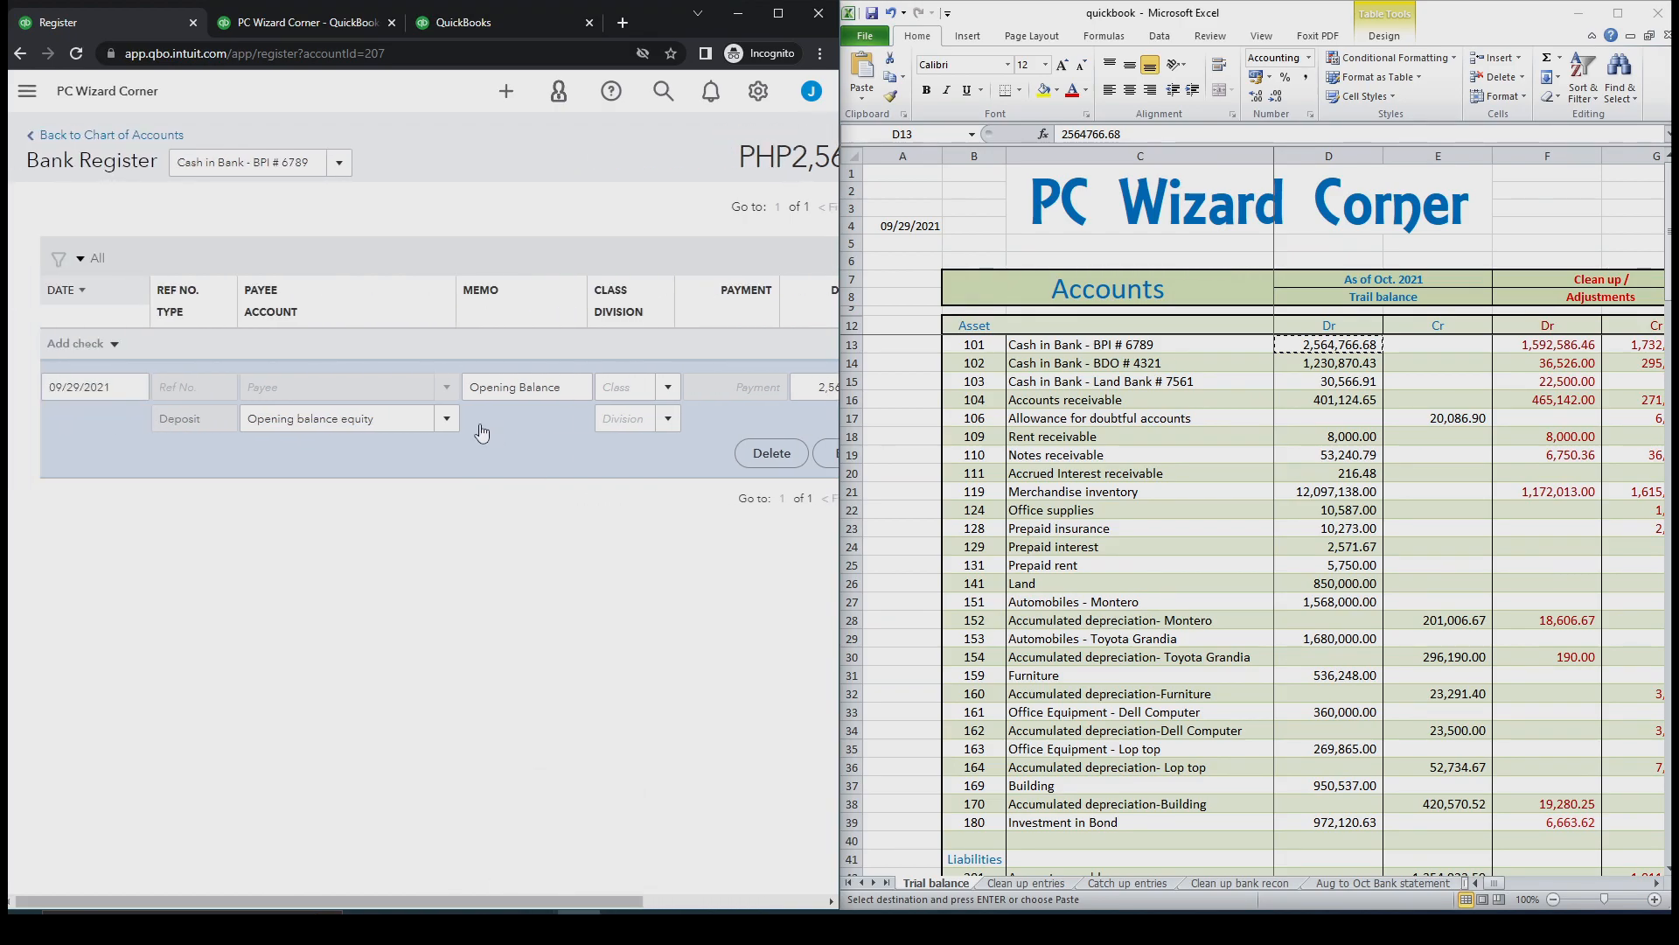
Change the deposit's account to Owner's Capital and save, confirming the reconciled-transaction warning
left_click(449, 420)
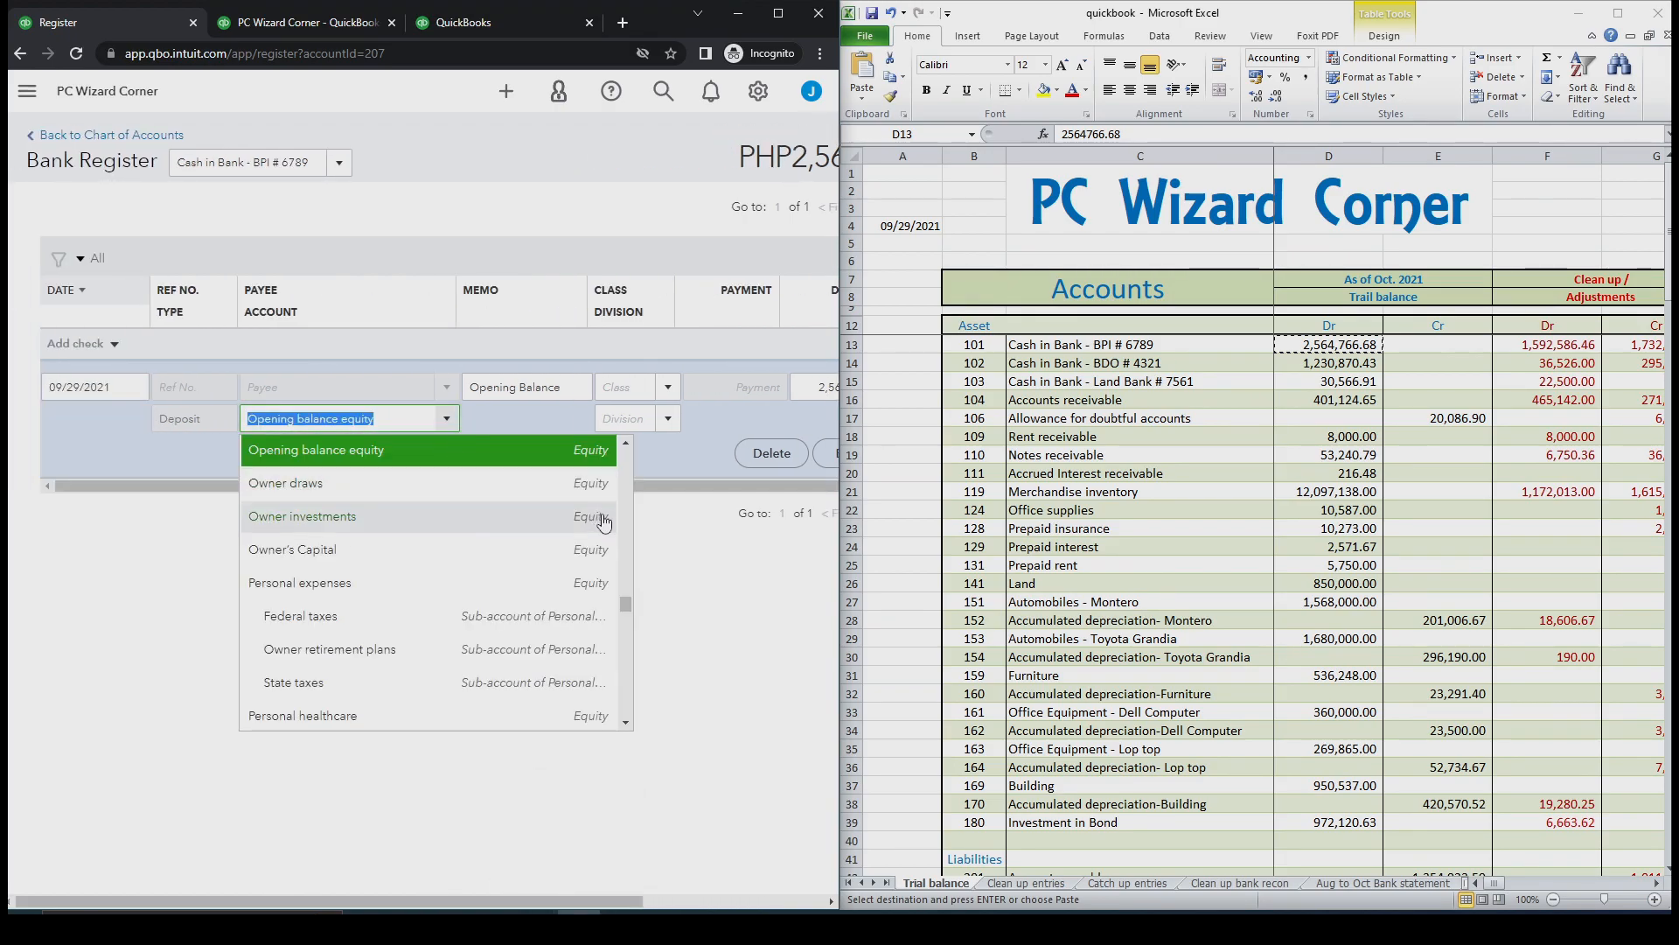
left_click_drag(628, 606, 630, 665)
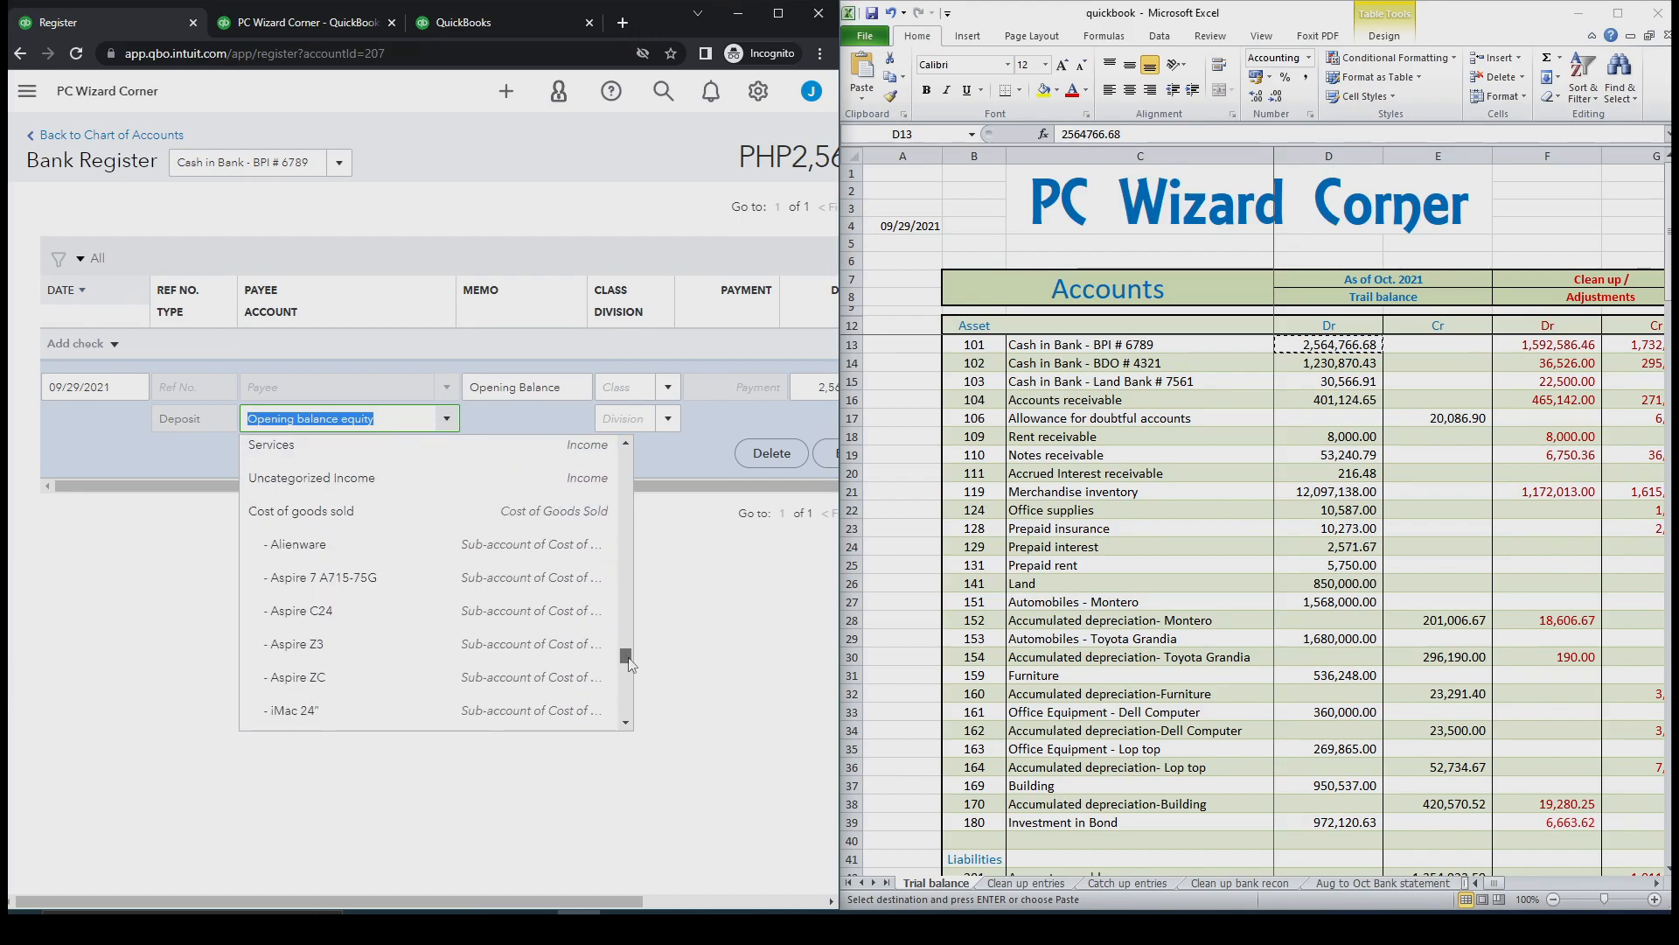
type("Owner draws")
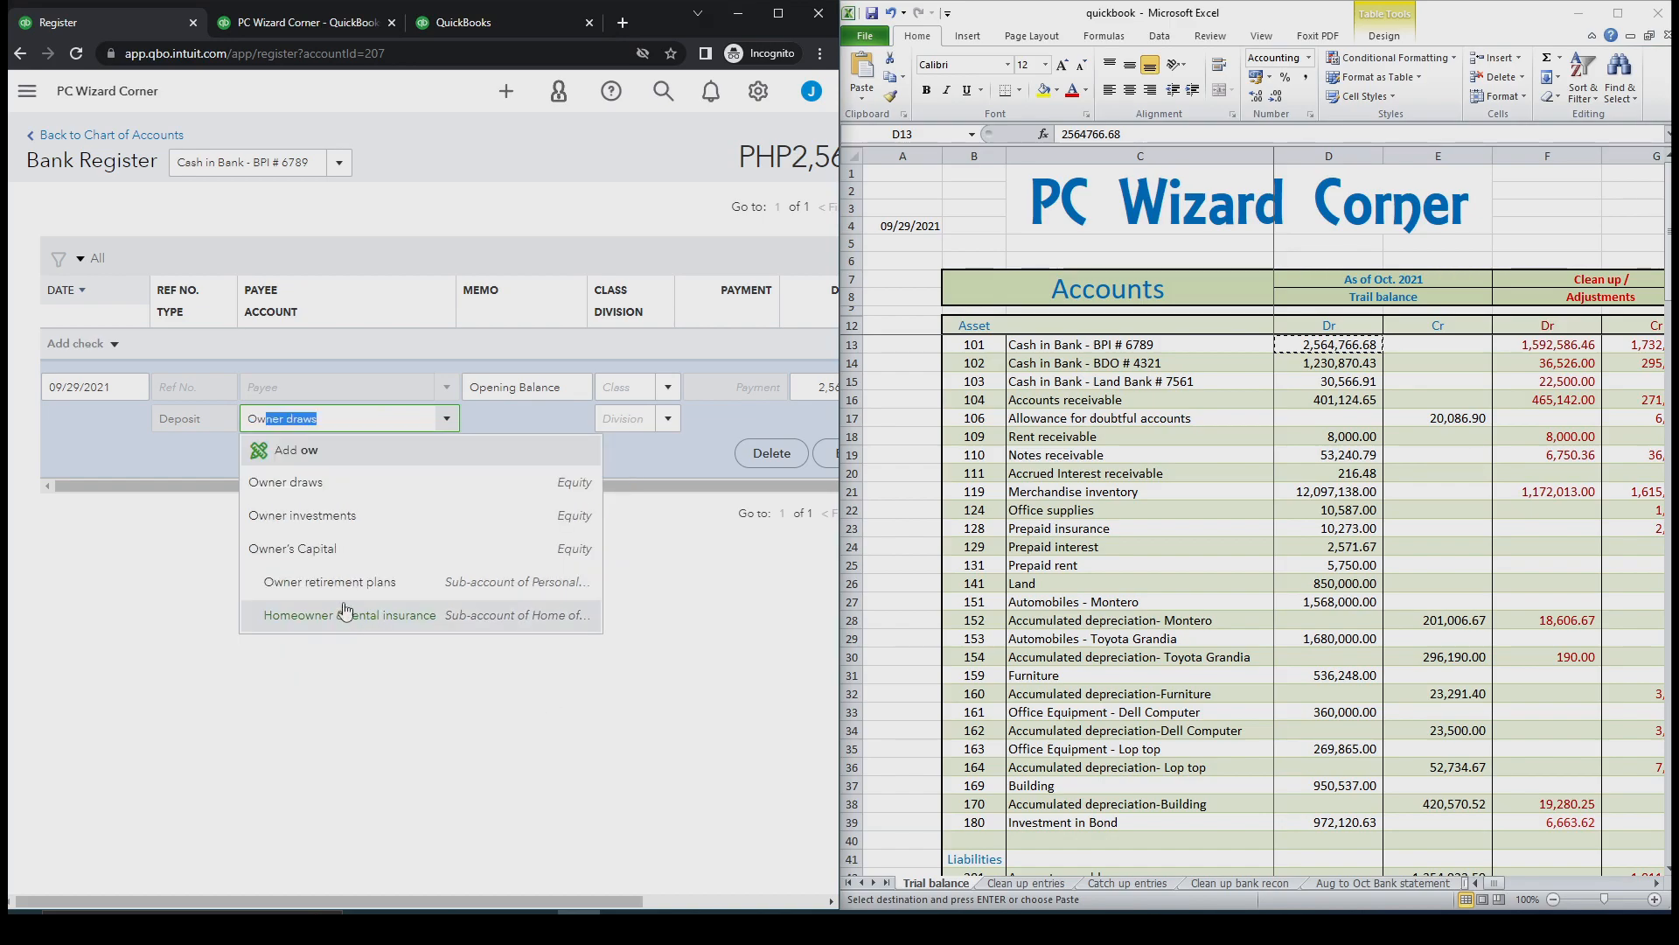
left_click(299, 548)
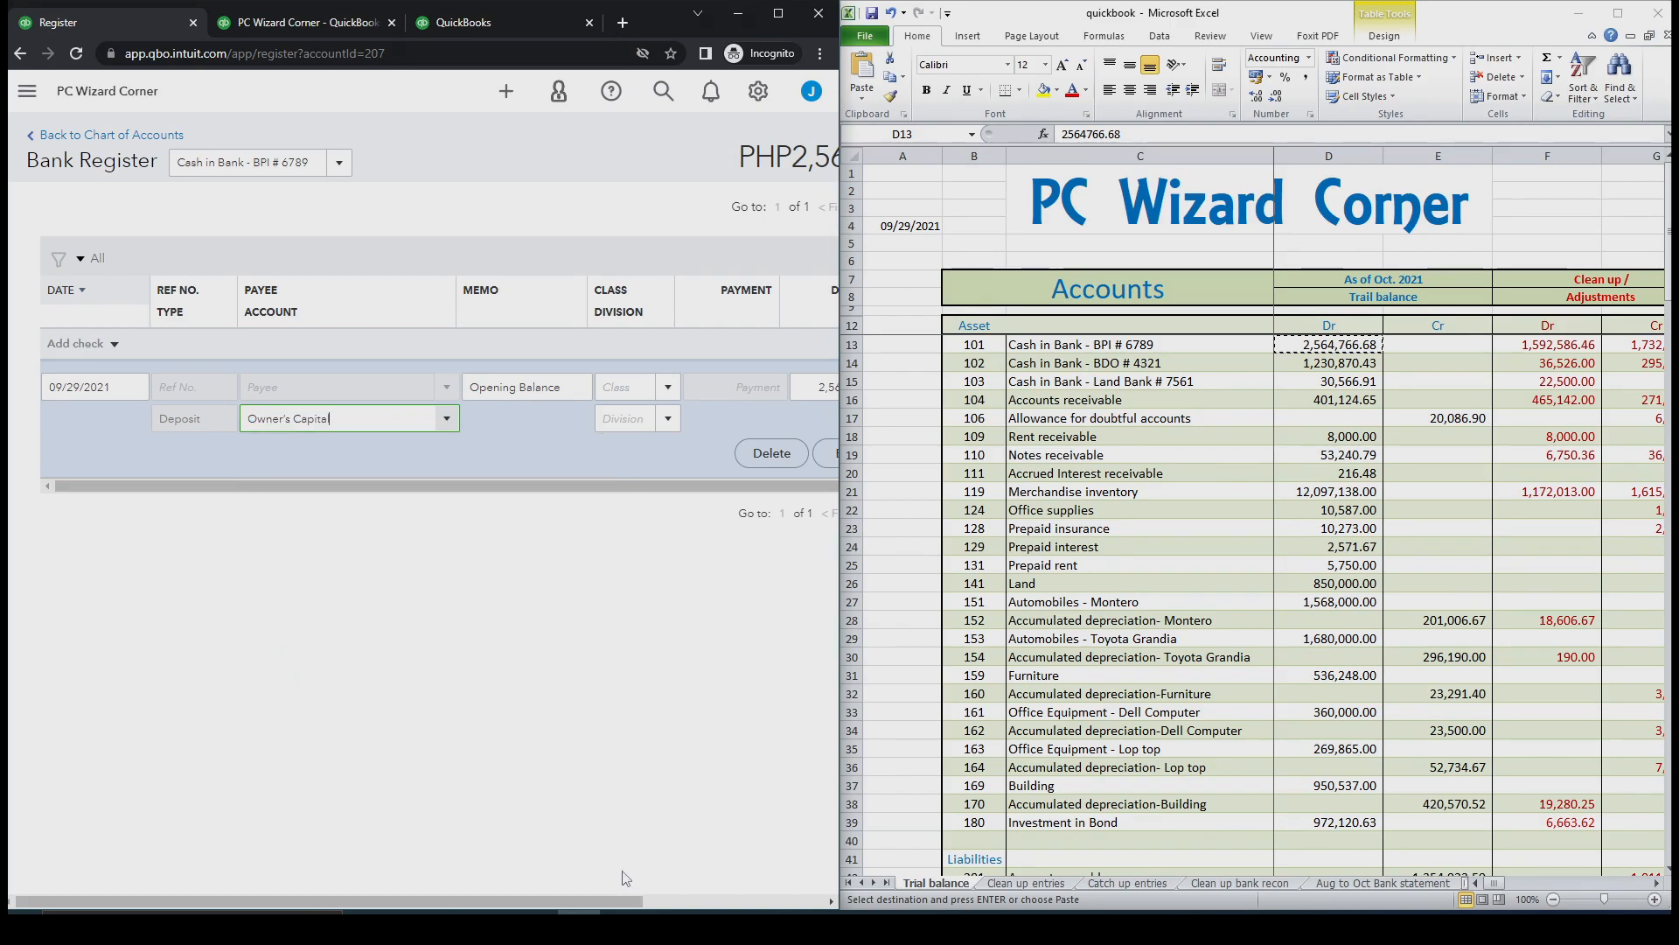
left_click_drag(607, 896, 759, 894)
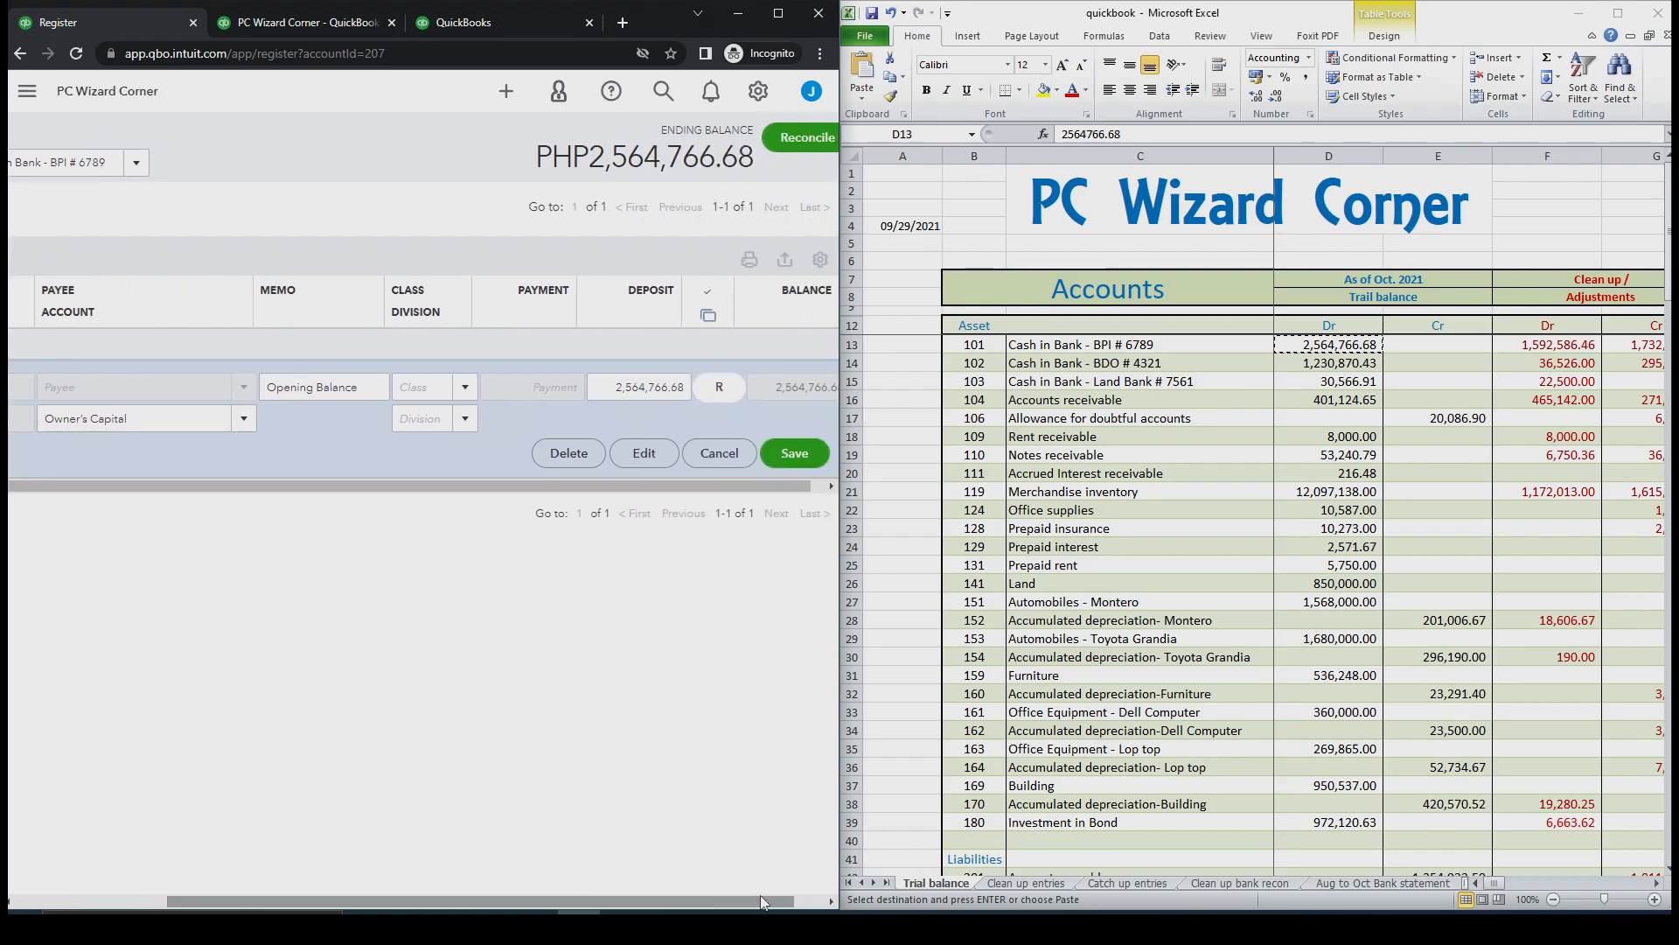
left_click(783, 463)
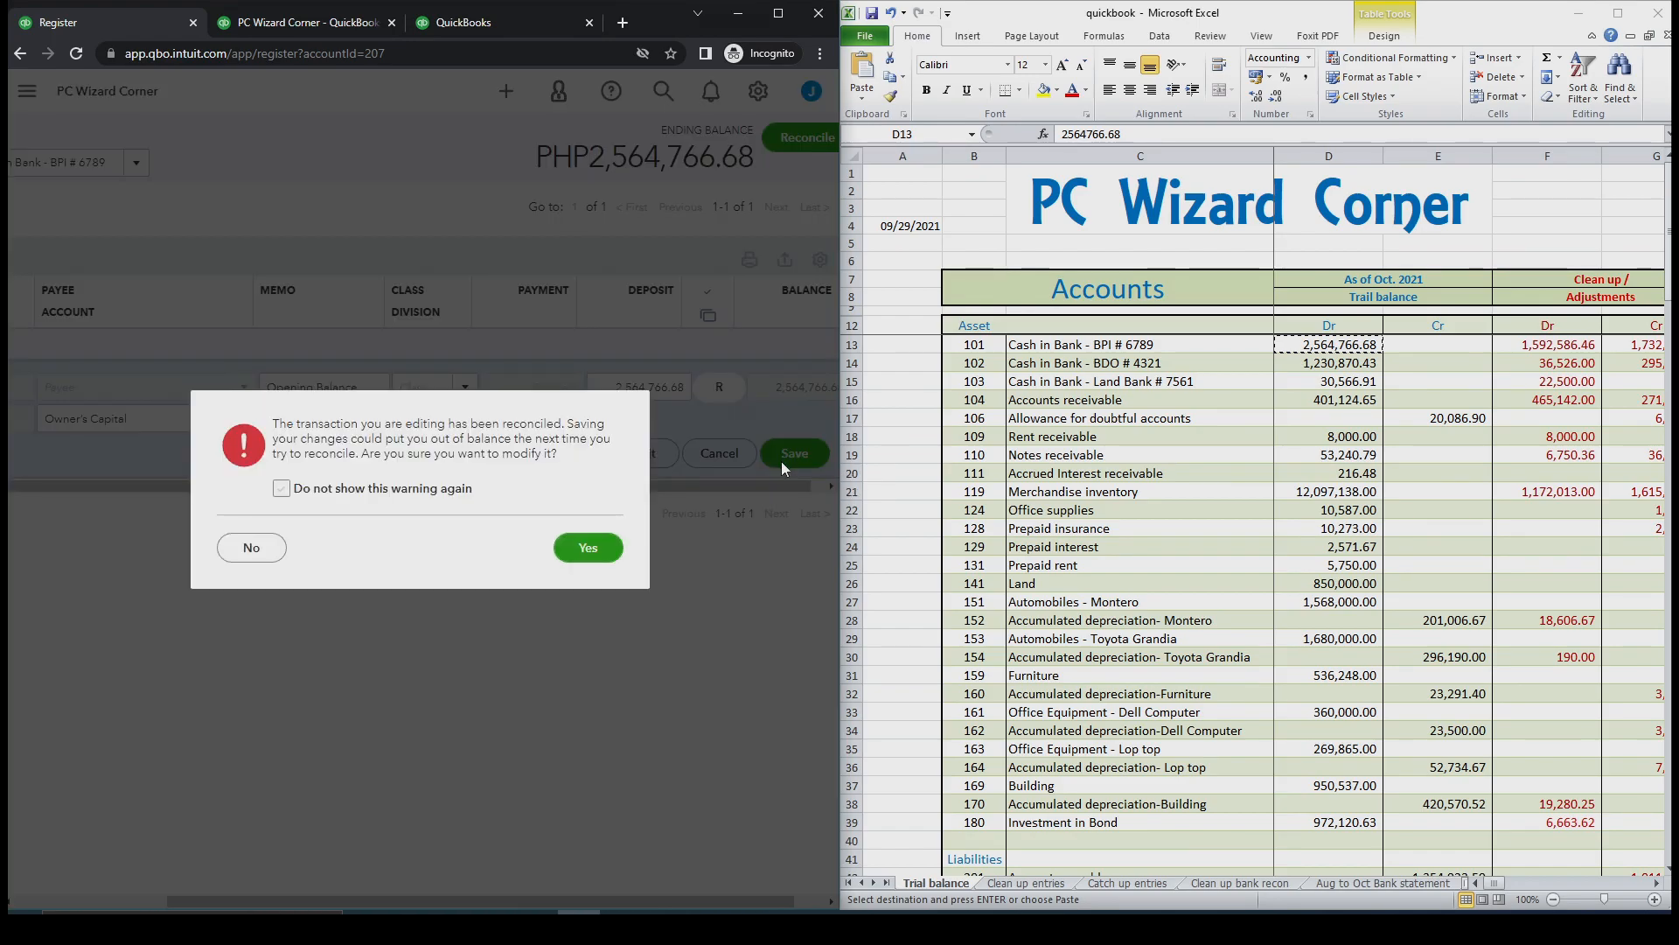
left_click(586, 562)
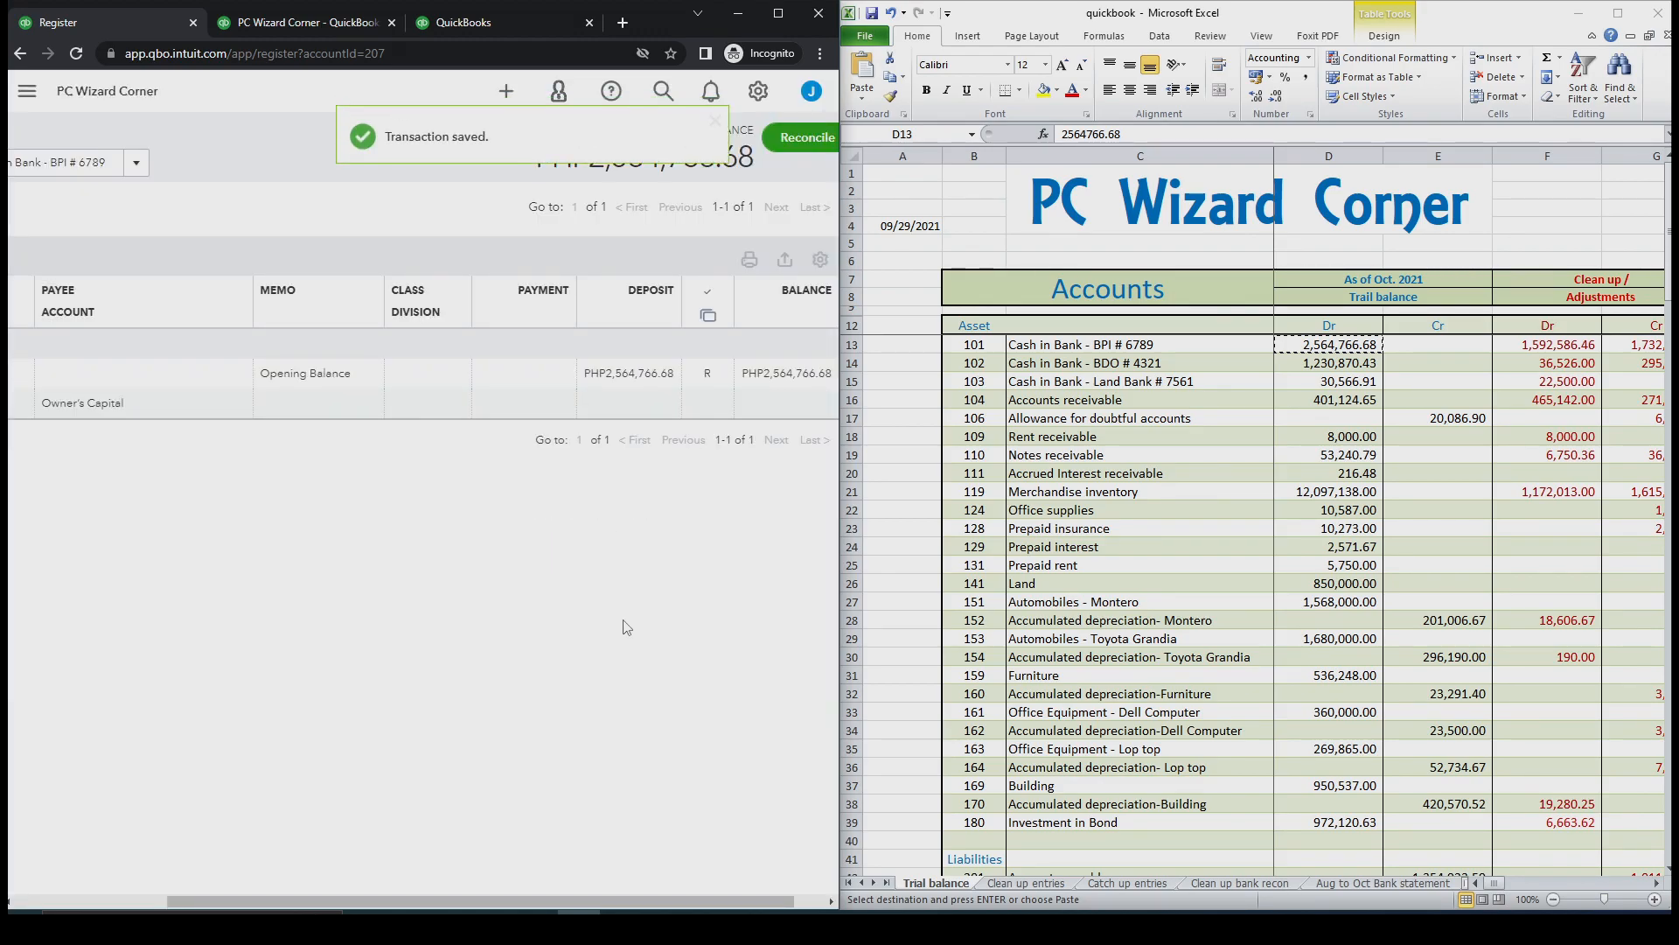
left_click_drag(573, 901, 167, 796)
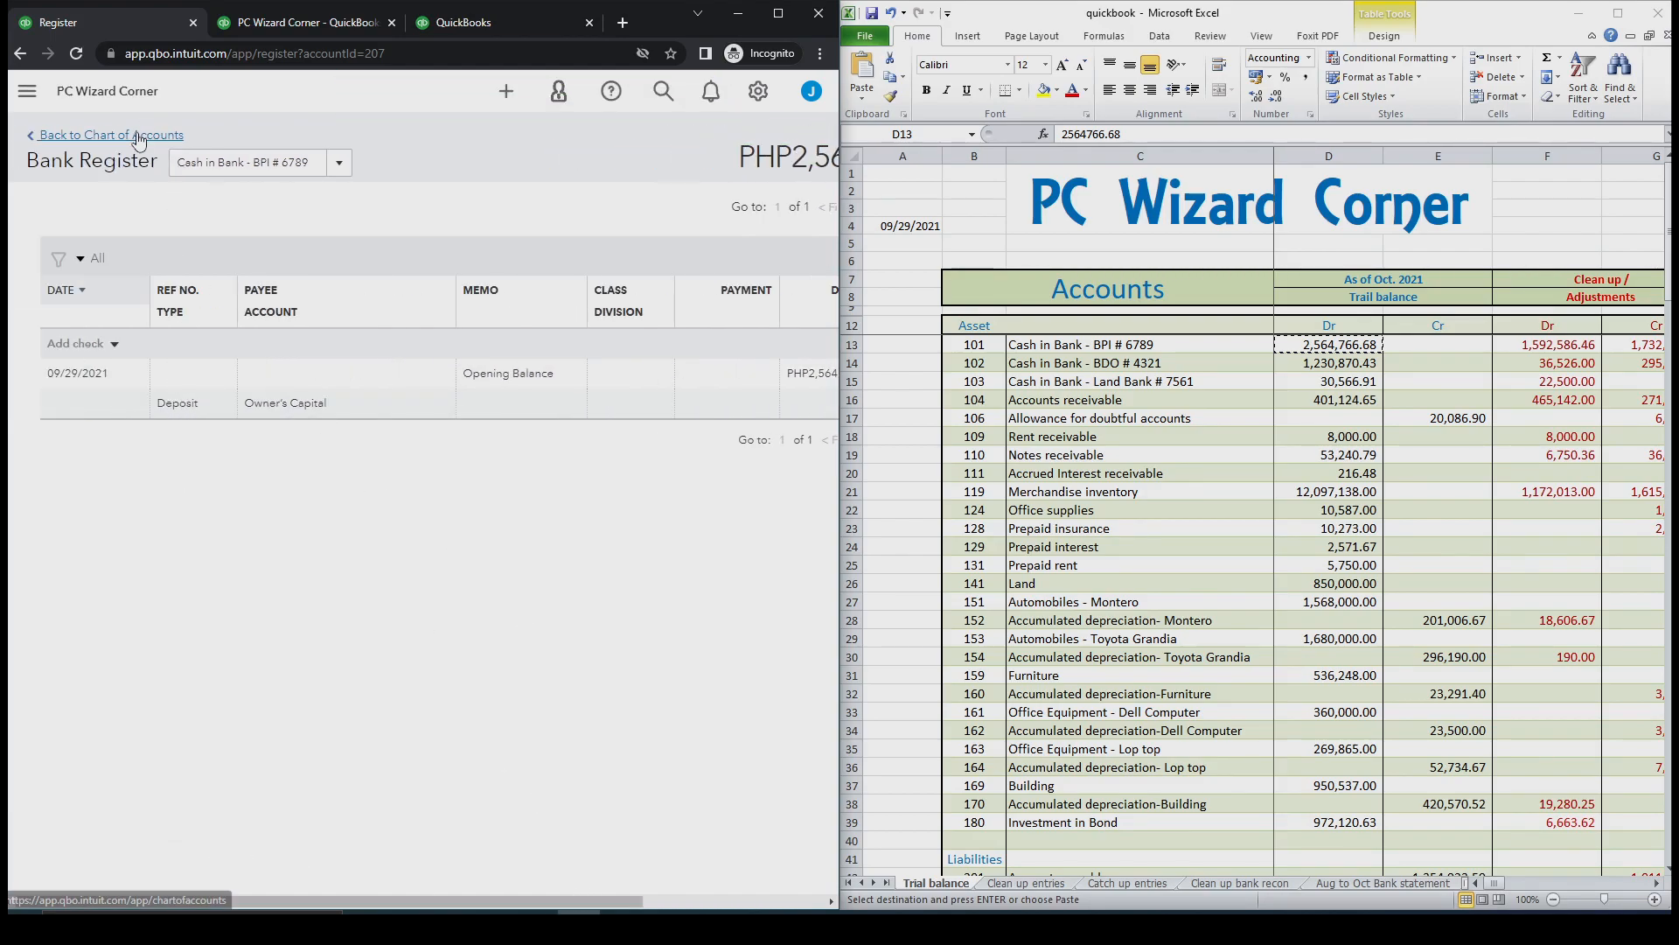
Reload the Balance Sheet to check Cash in Bank - BPI # 6789 shows 2,564,766.68
left_click(156, 136)
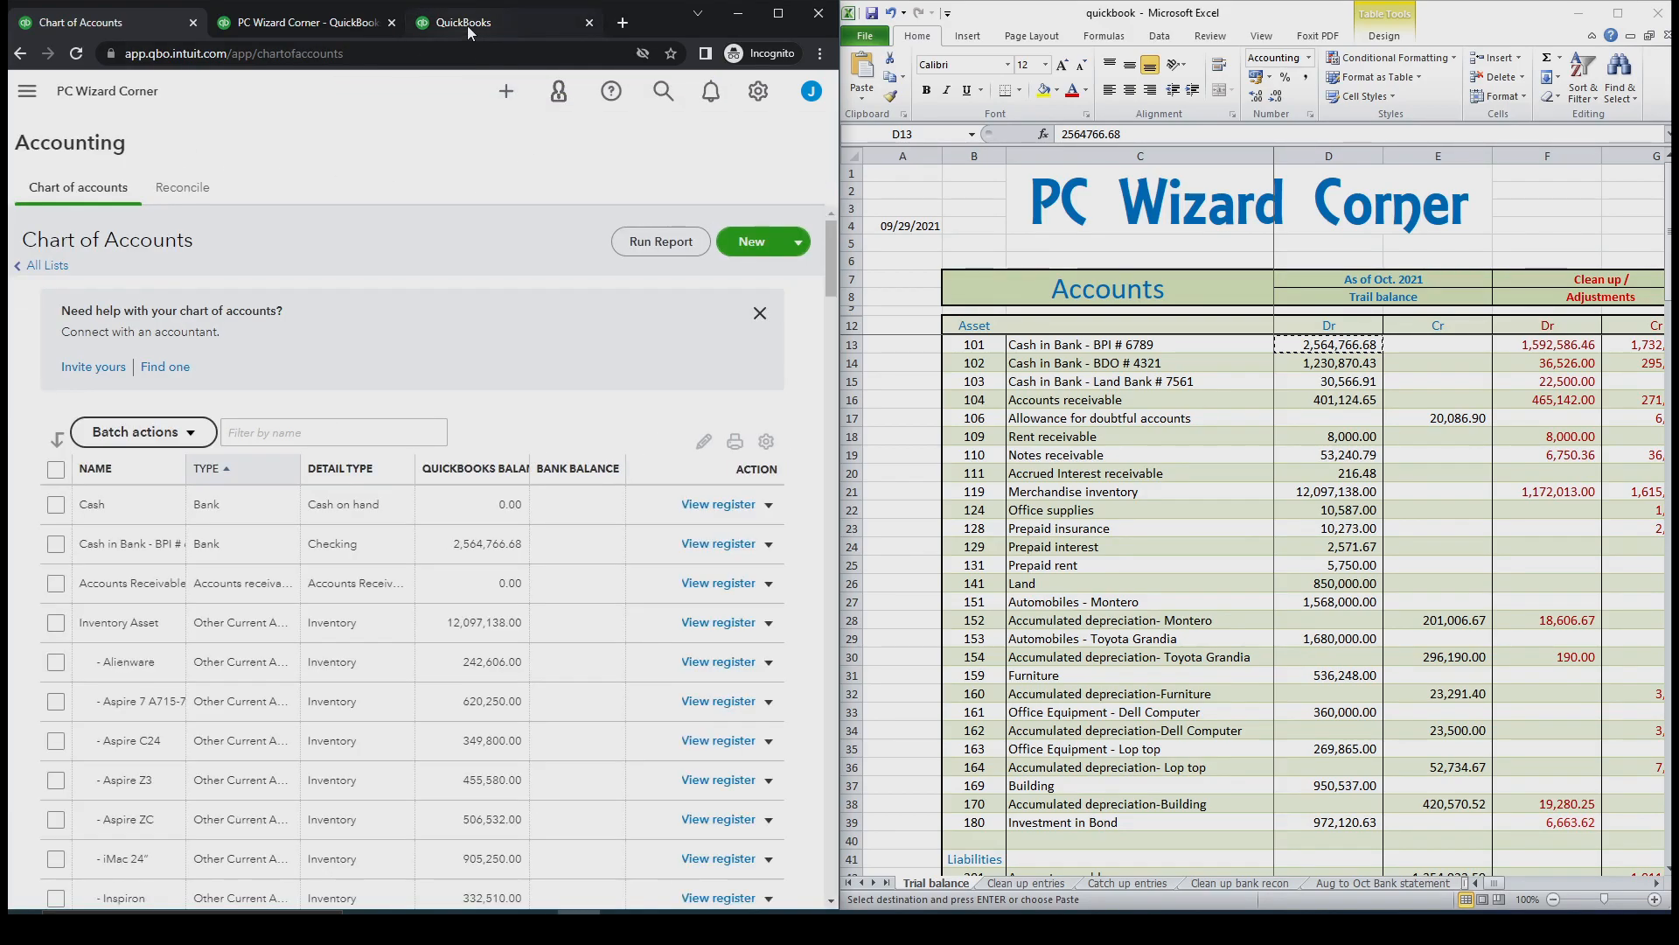
left_click(306, 22)
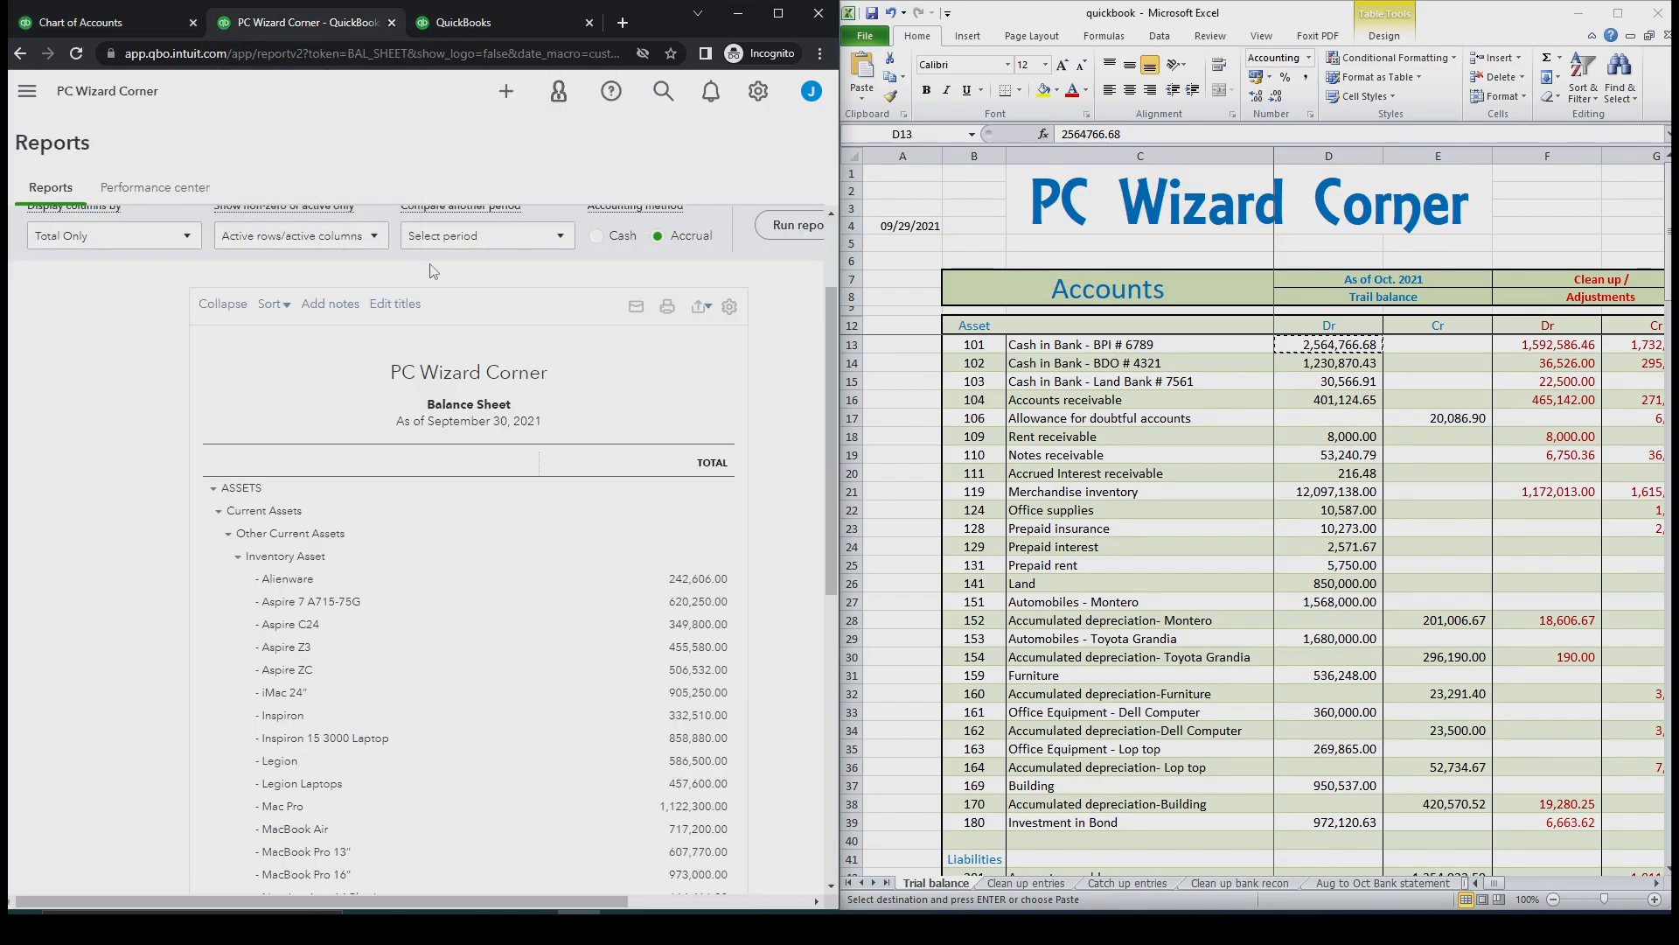
left_click(75, 60)
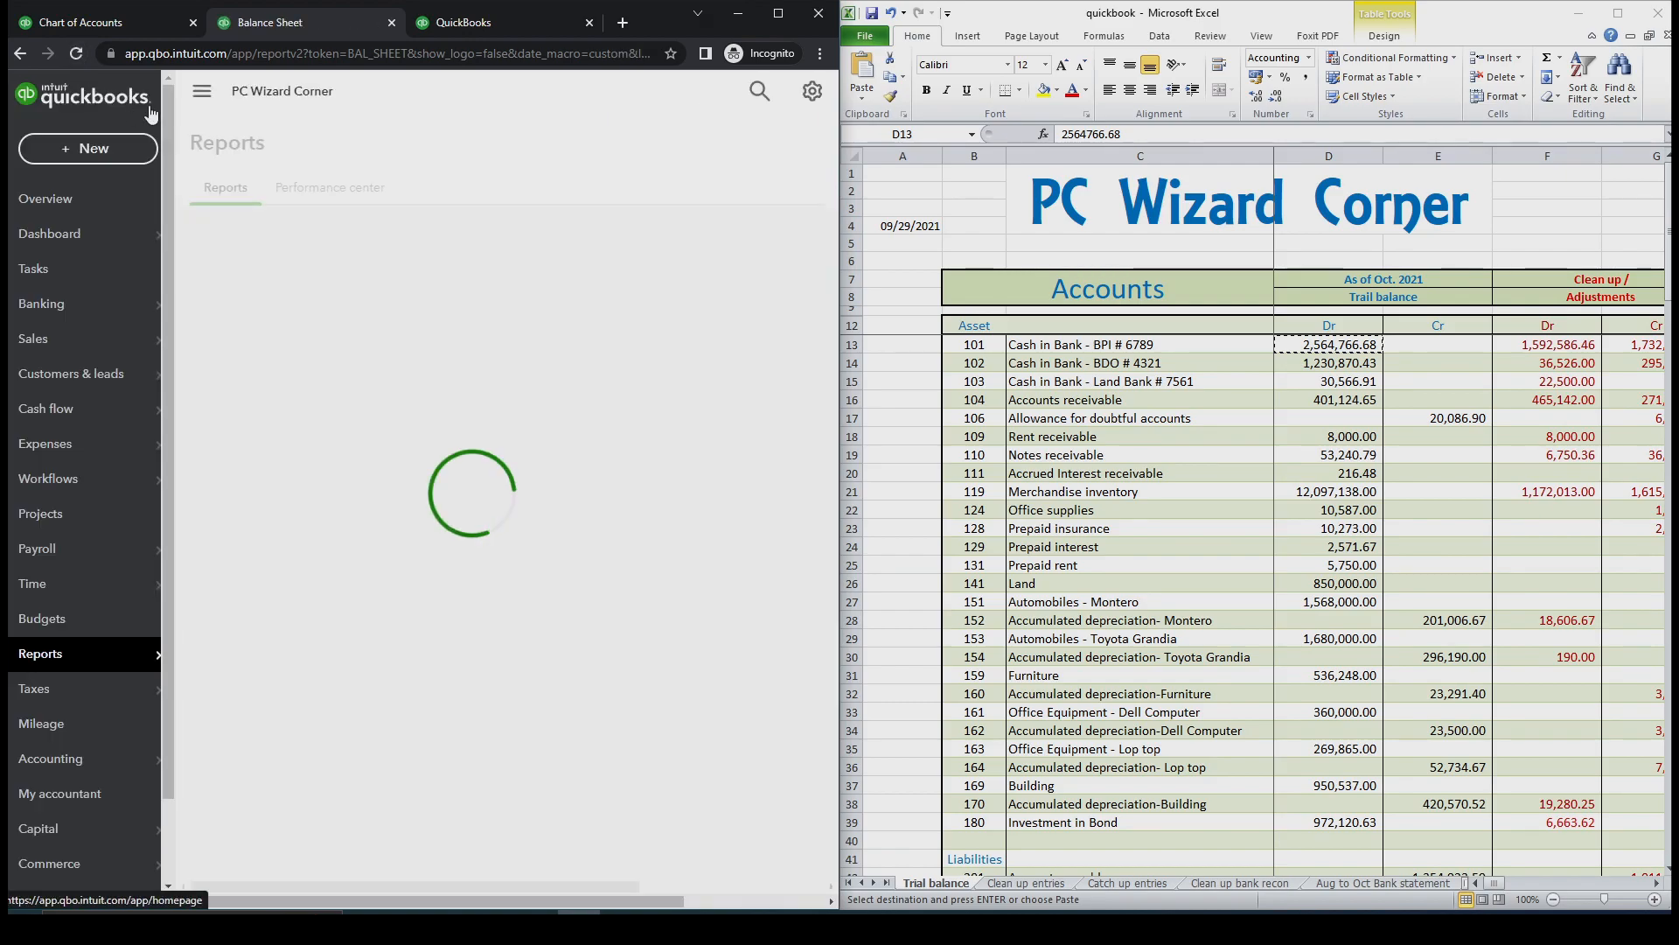
left_click(193, 103)
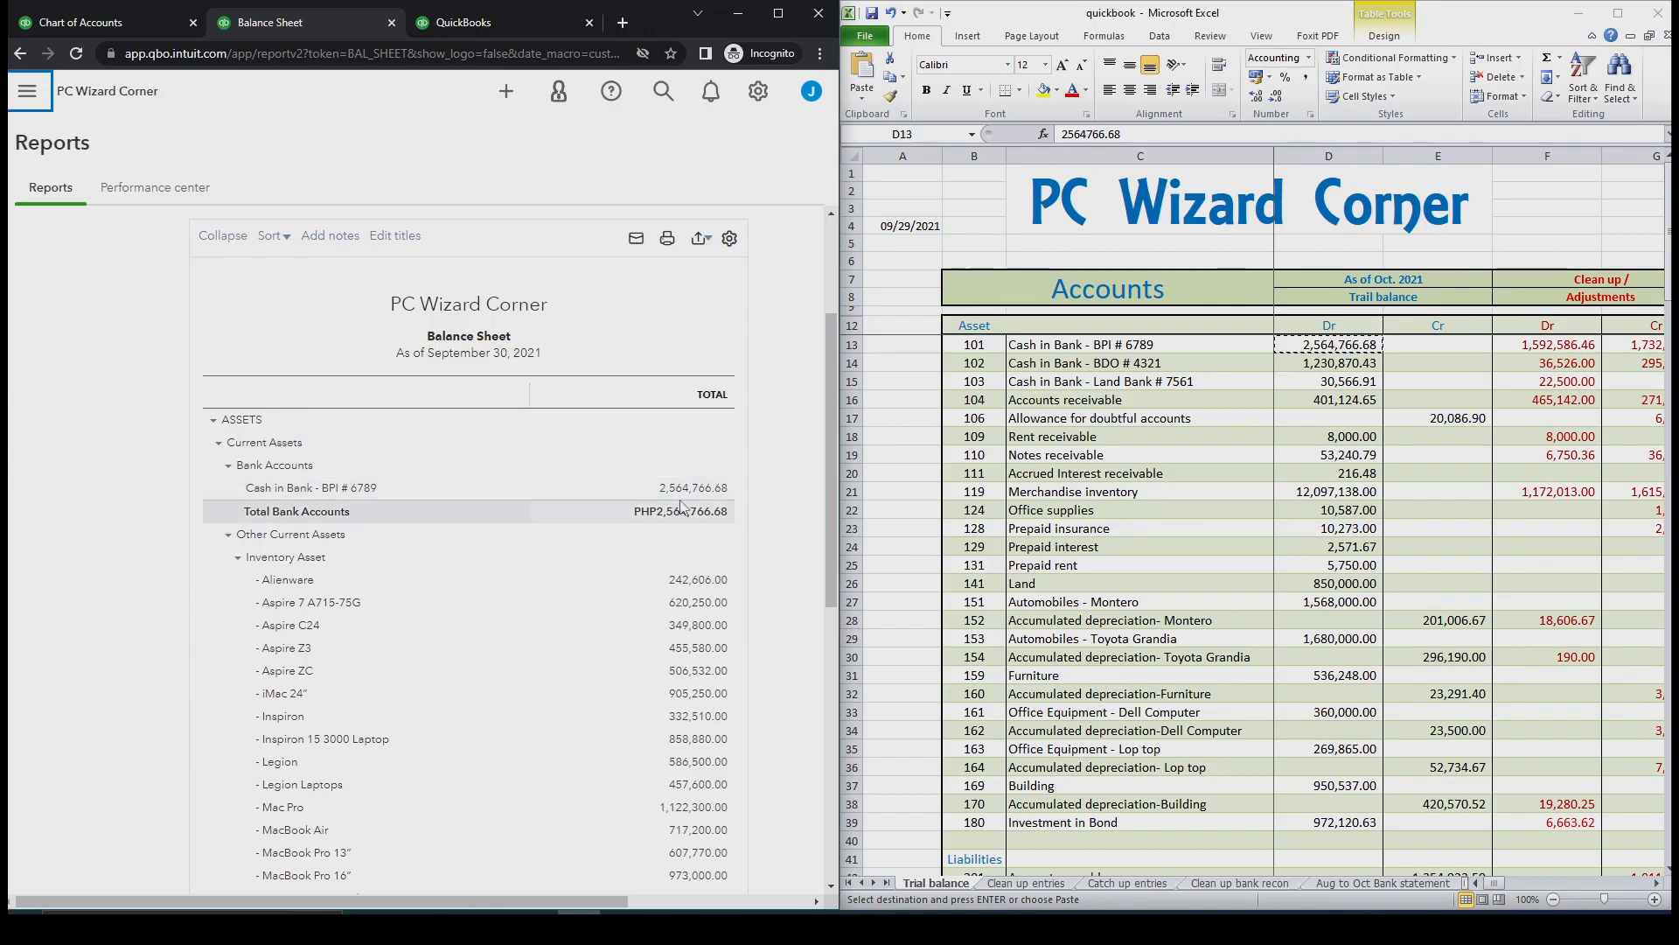
left_click_drag(832, 367, 831, 631)
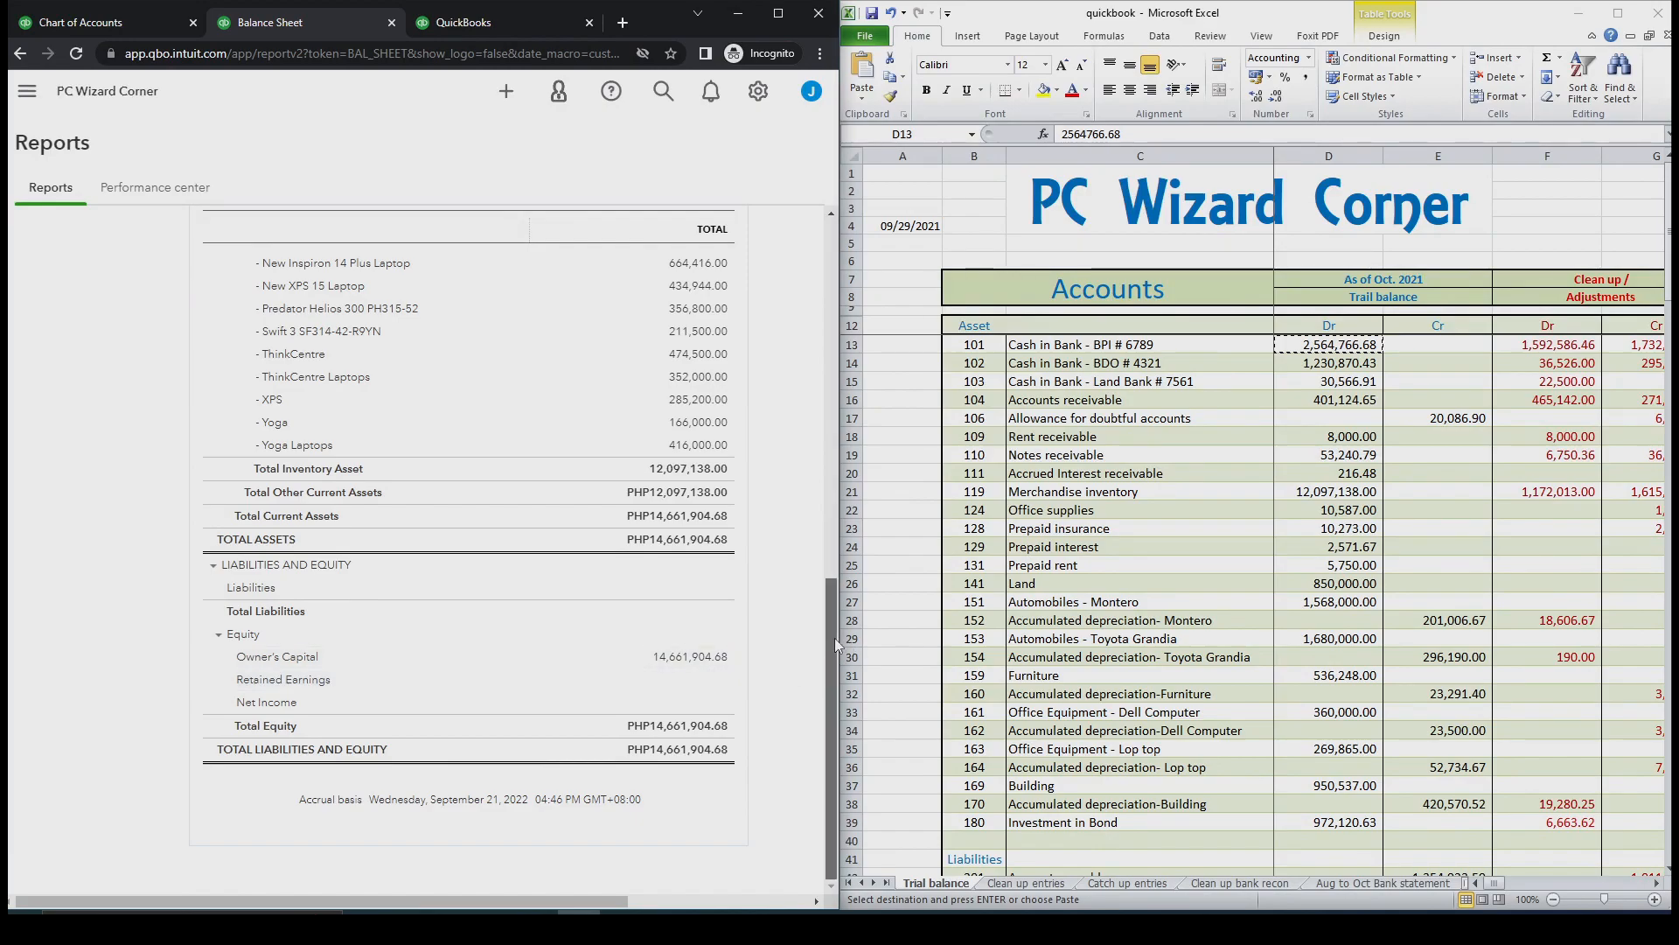
left_click_drag(834, 641, 885, 192)
left_click(80, 22)
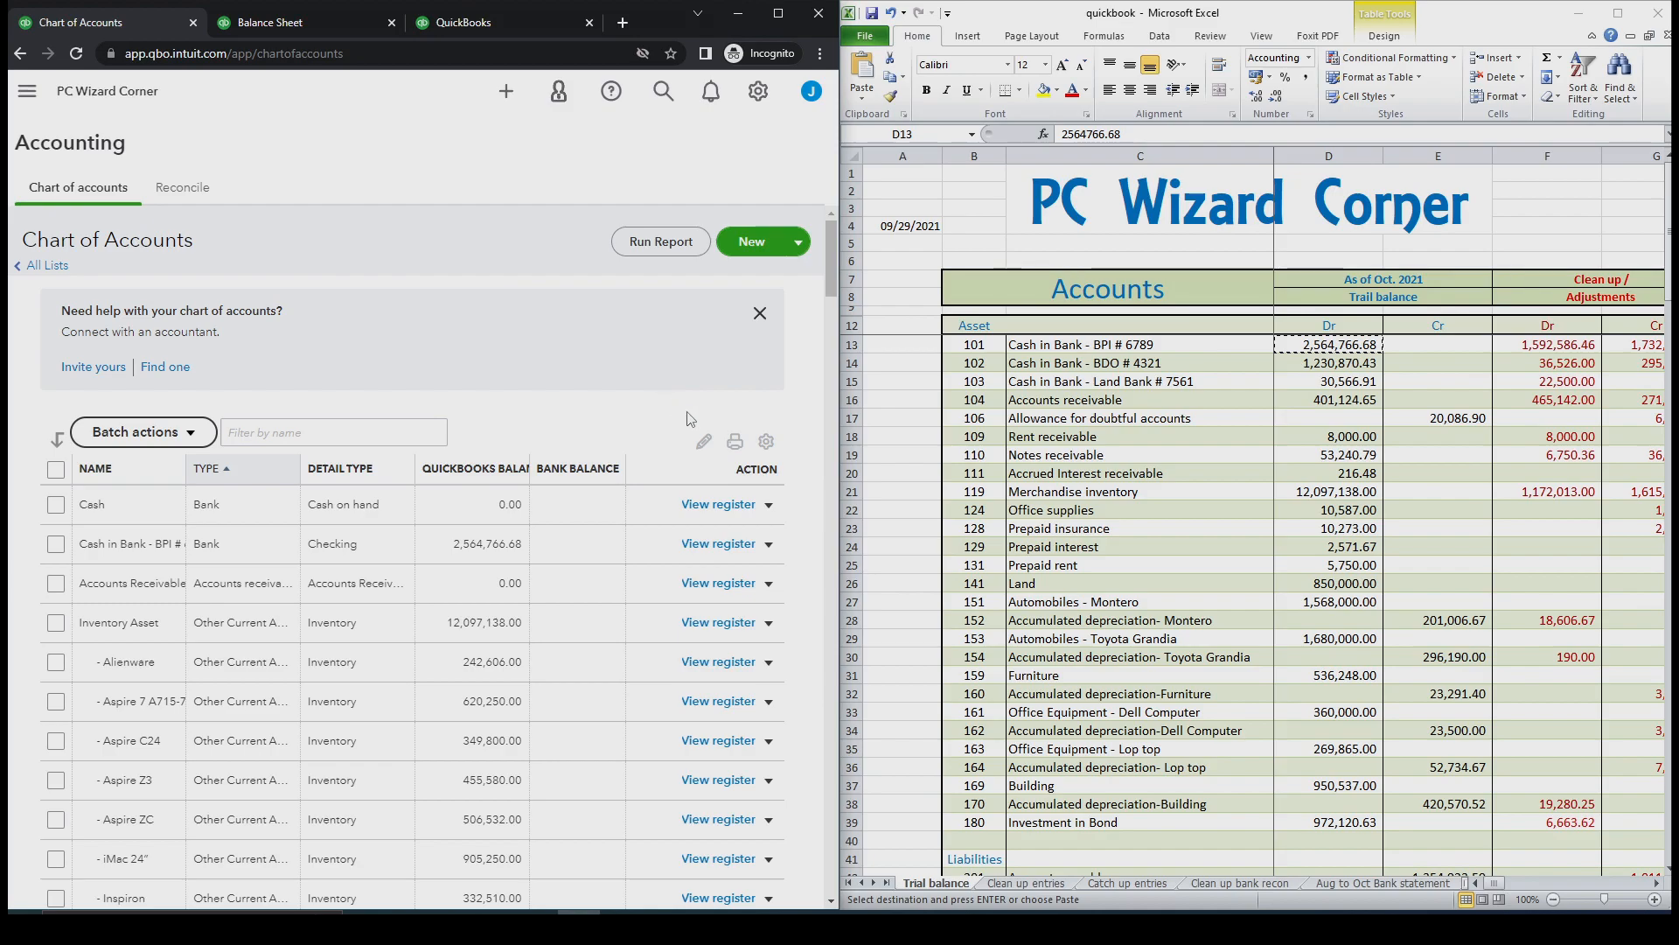
Start a new Bank account under Bank Accounts with tax form section Checking
left_click(769, 507)
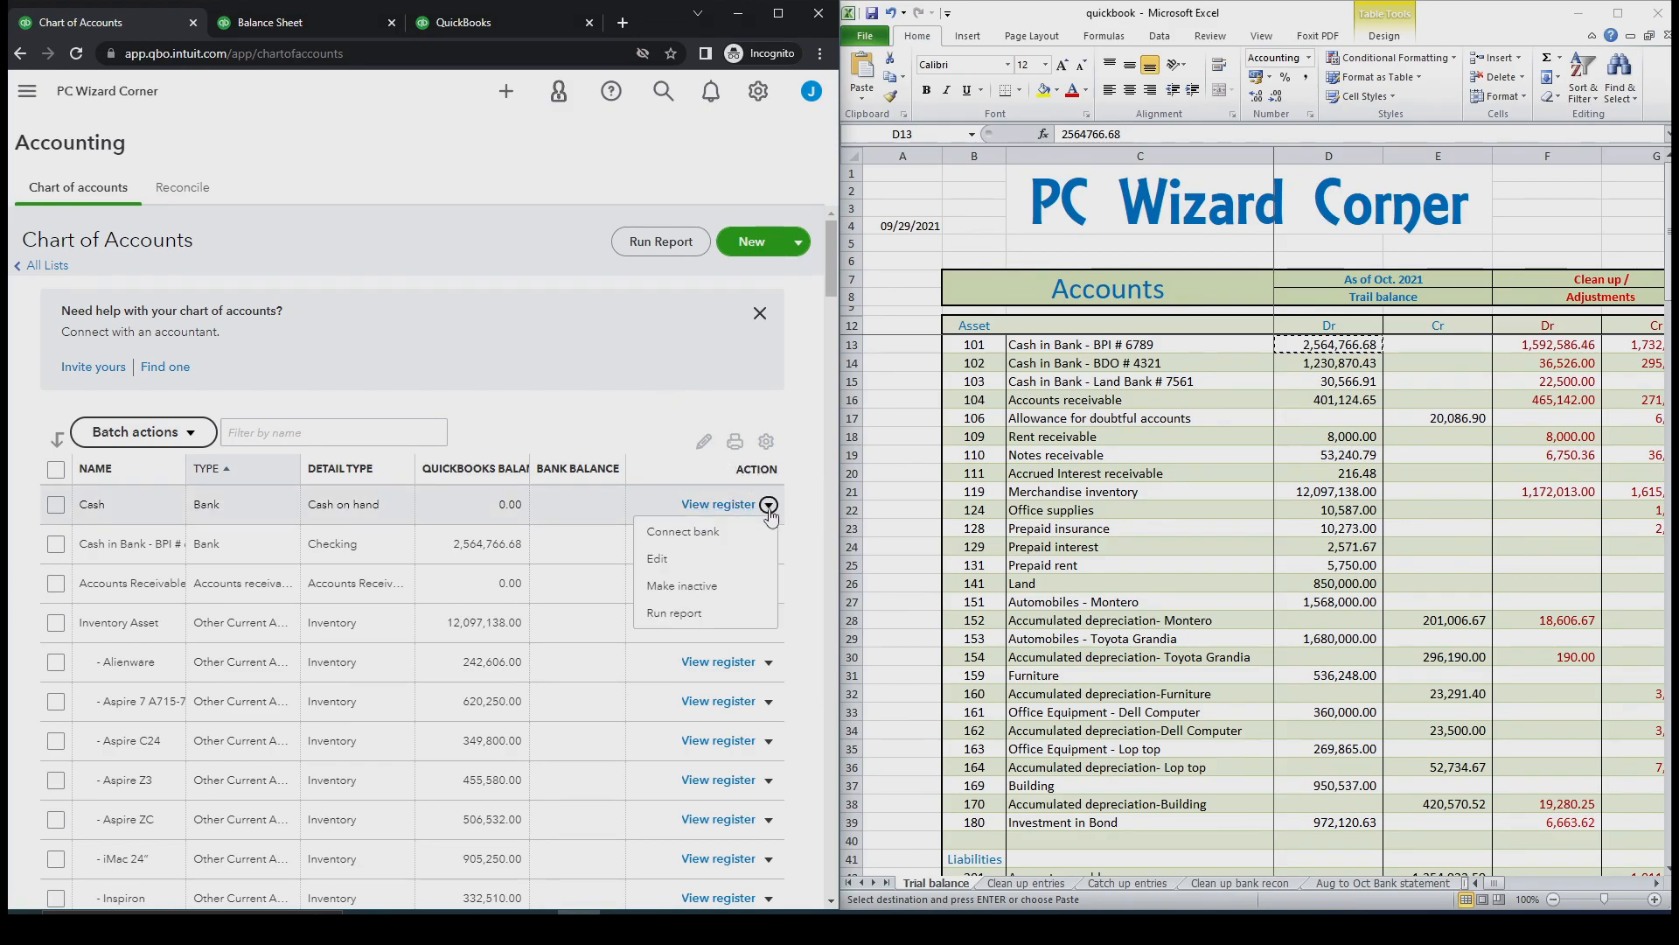
left_click(658, 395)
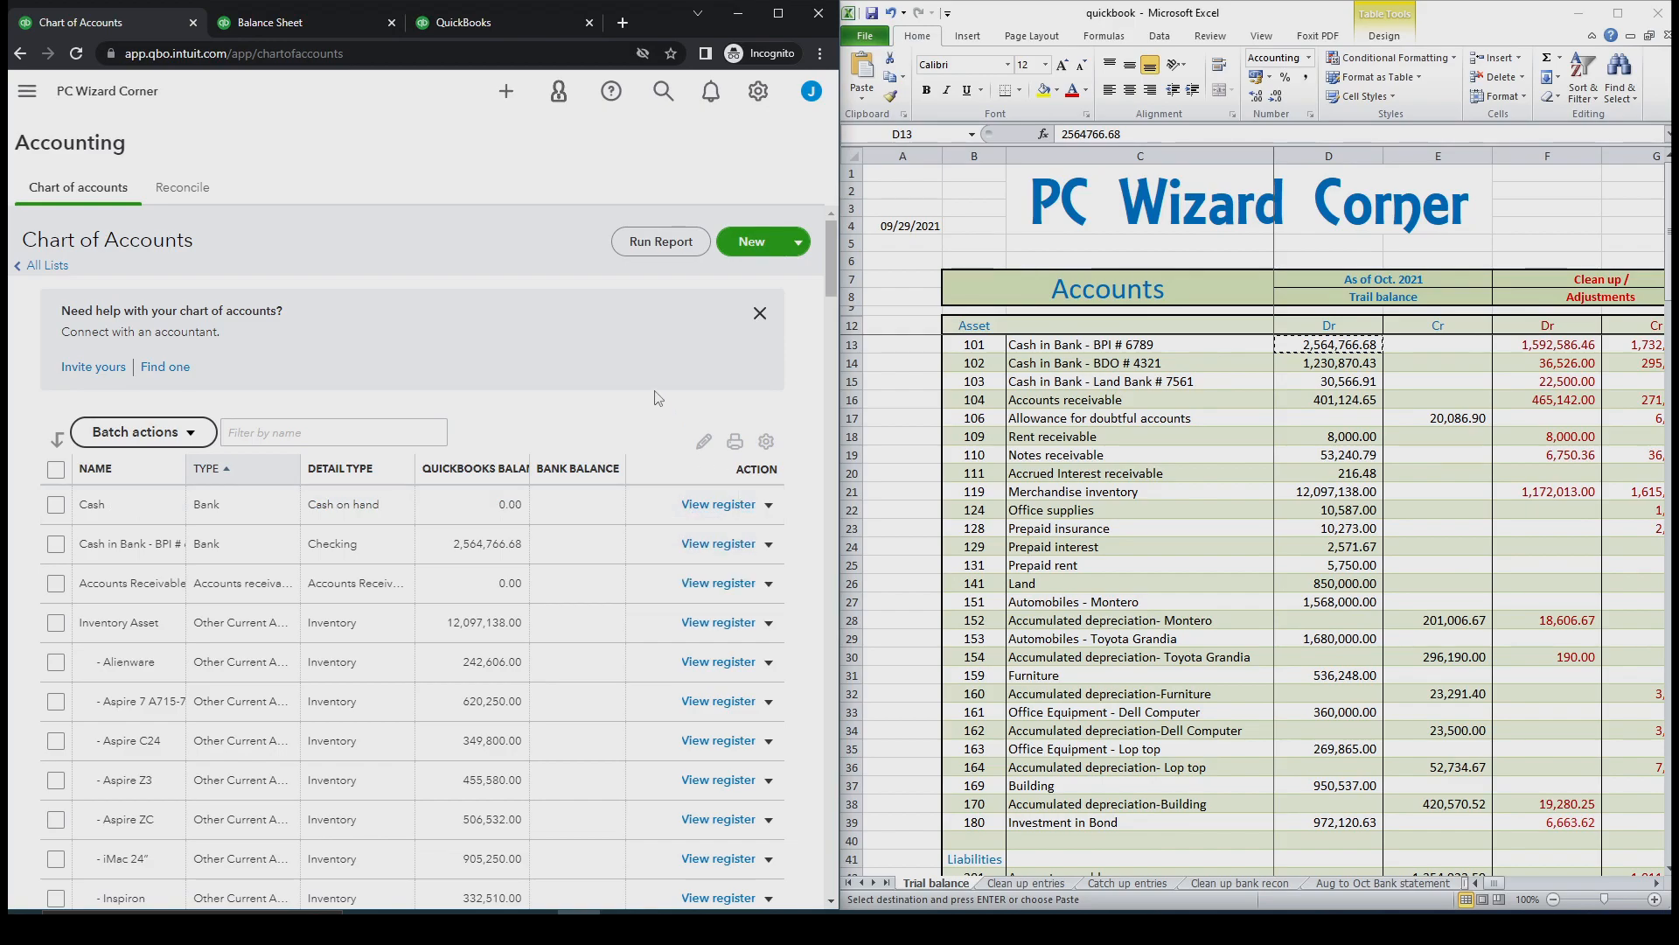
left_click(760, 314)
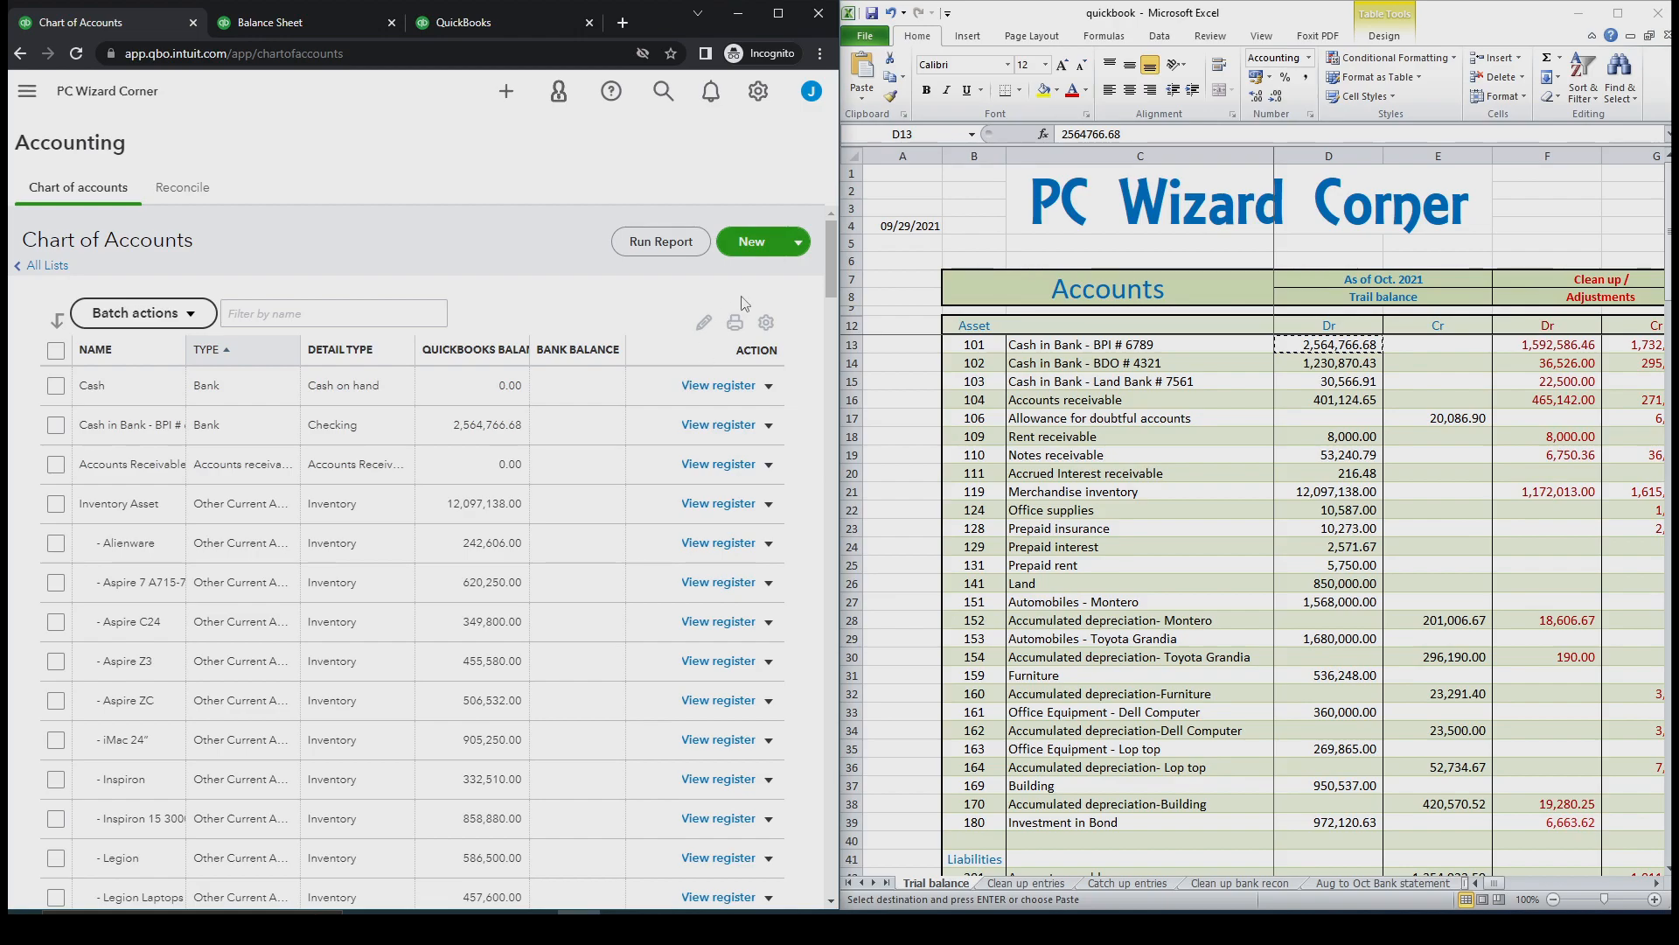
left_click(756, 249)
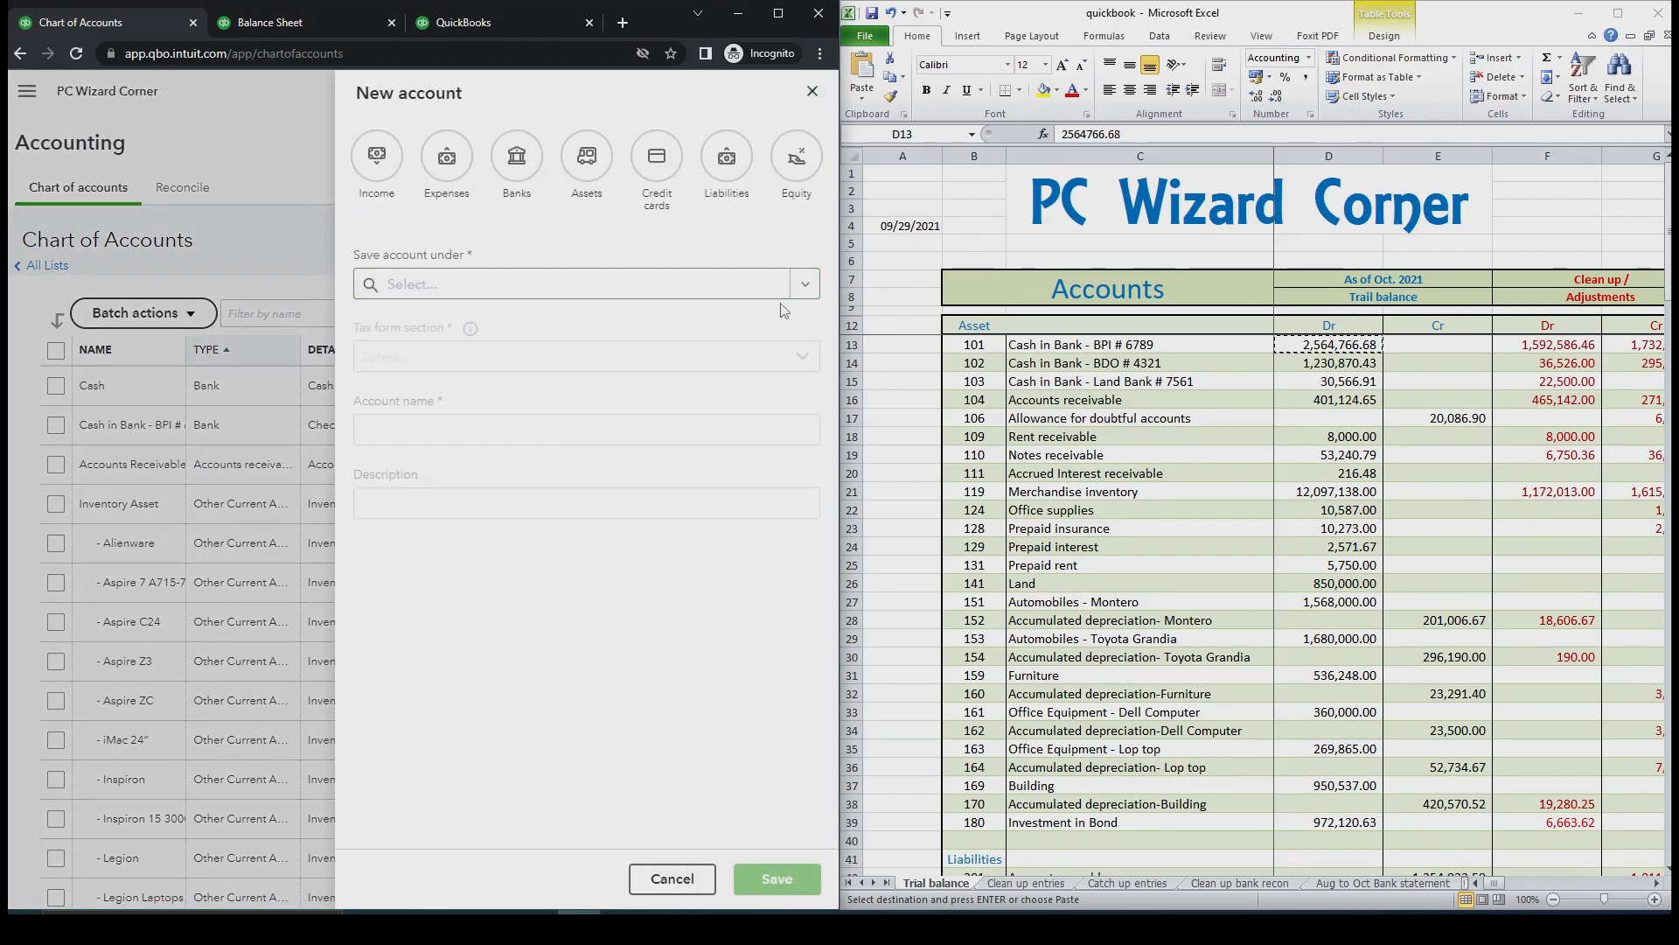
left_click(517, 158)
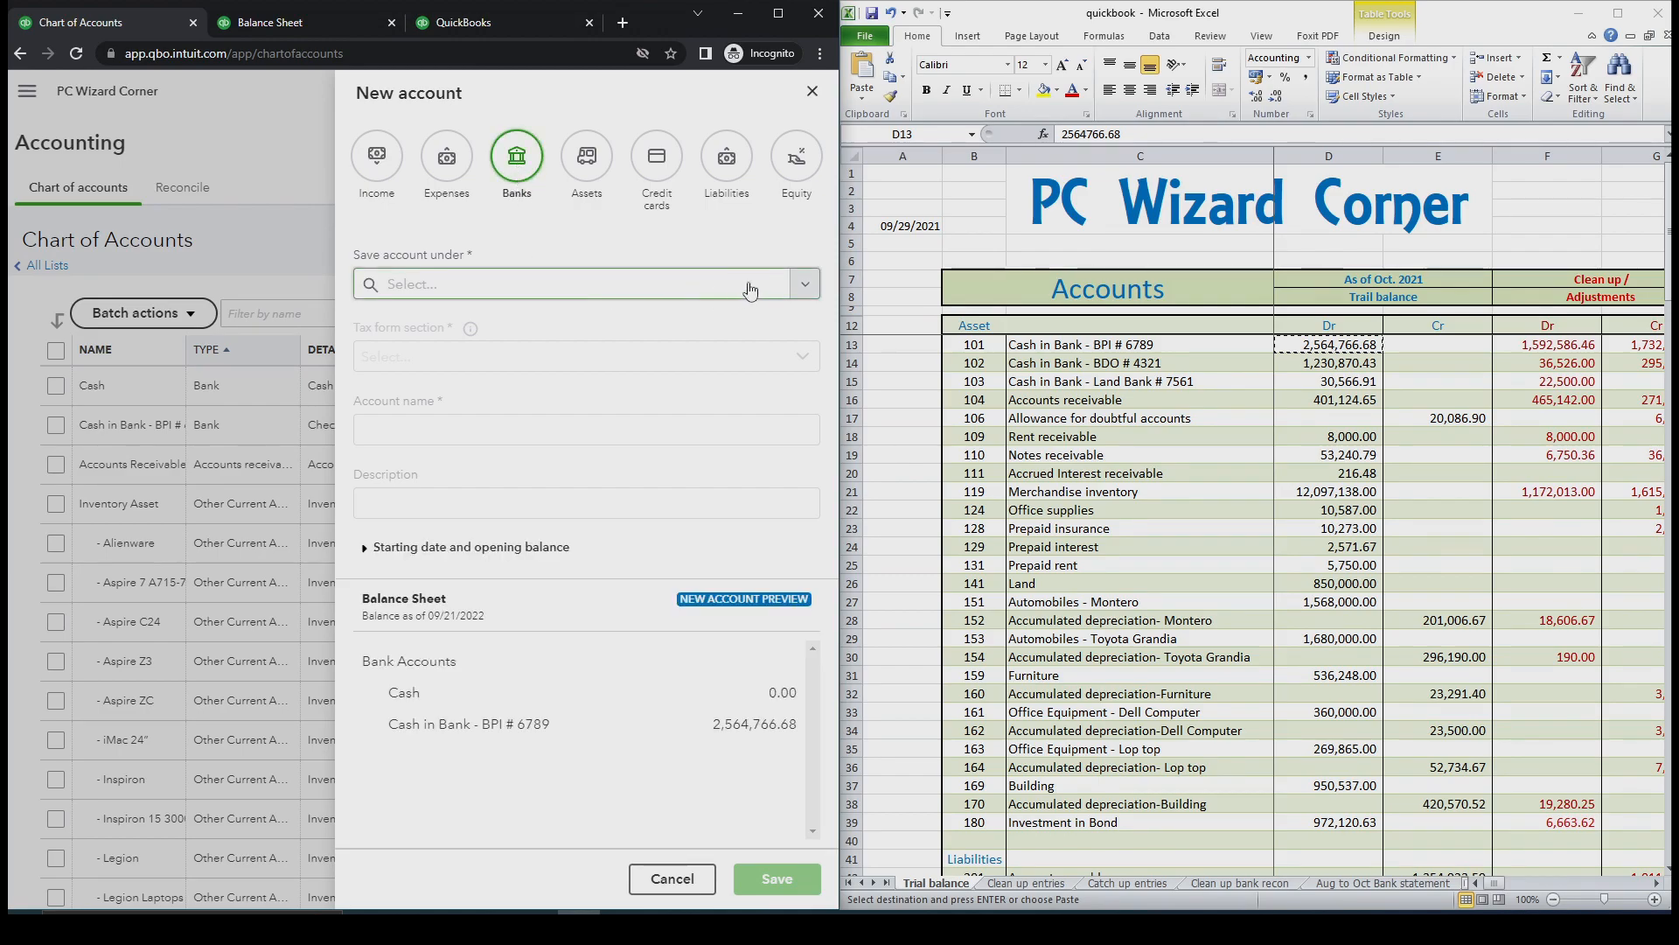
left_click(805, 284)
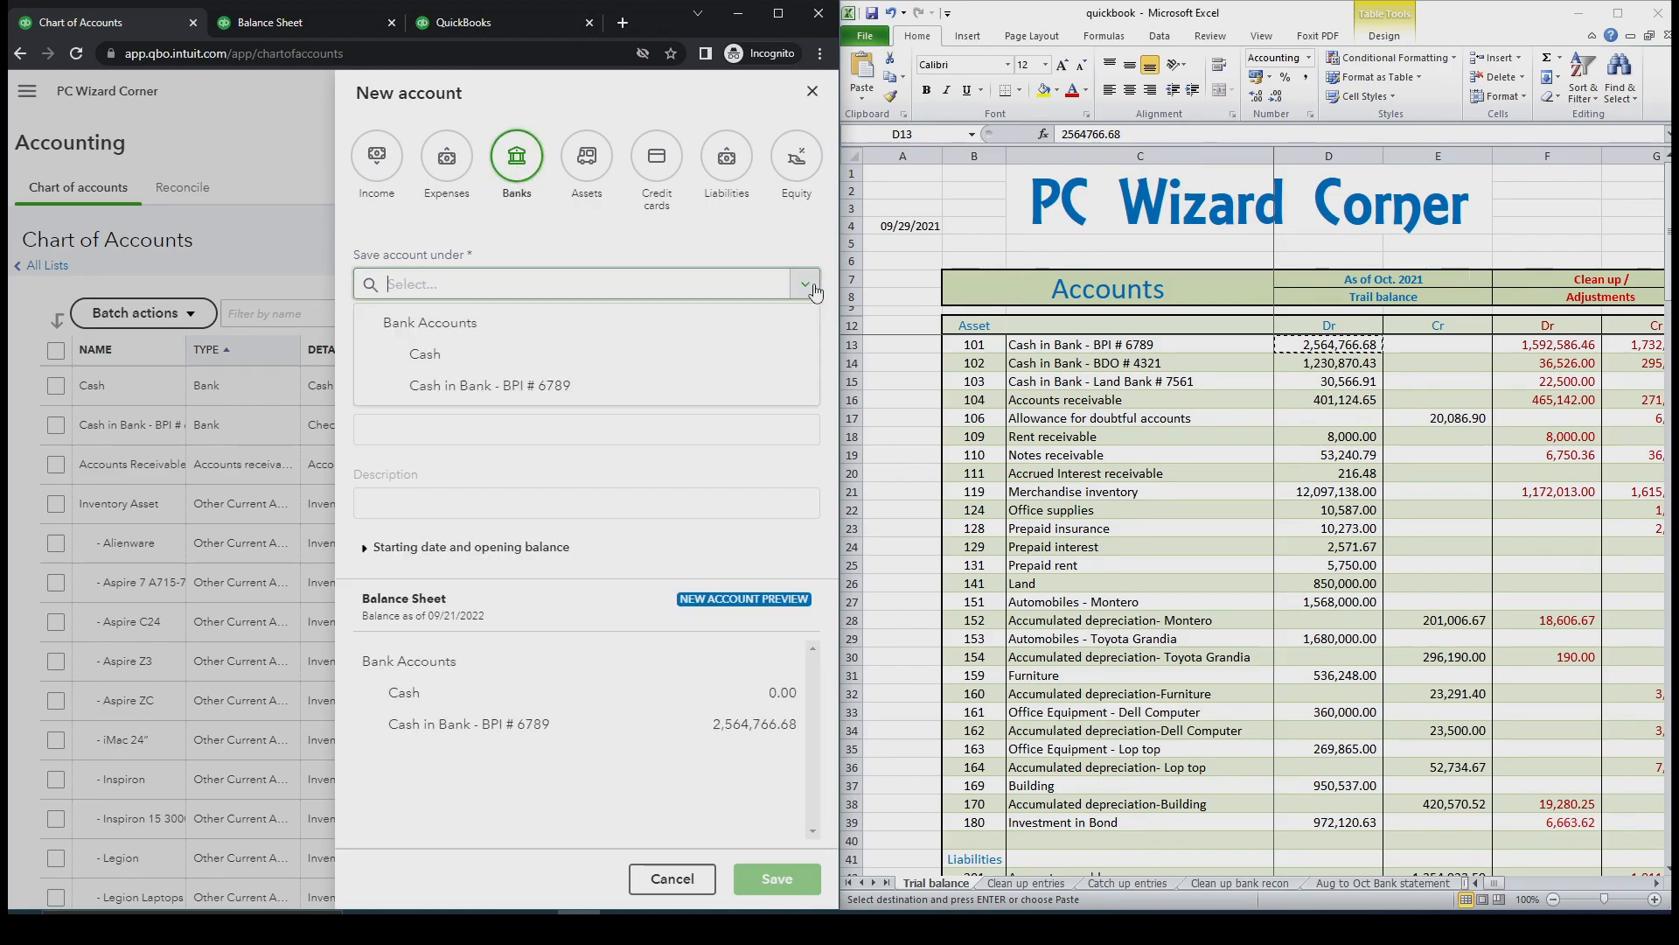
left_click(585, 325)
left_click(1075, 372)
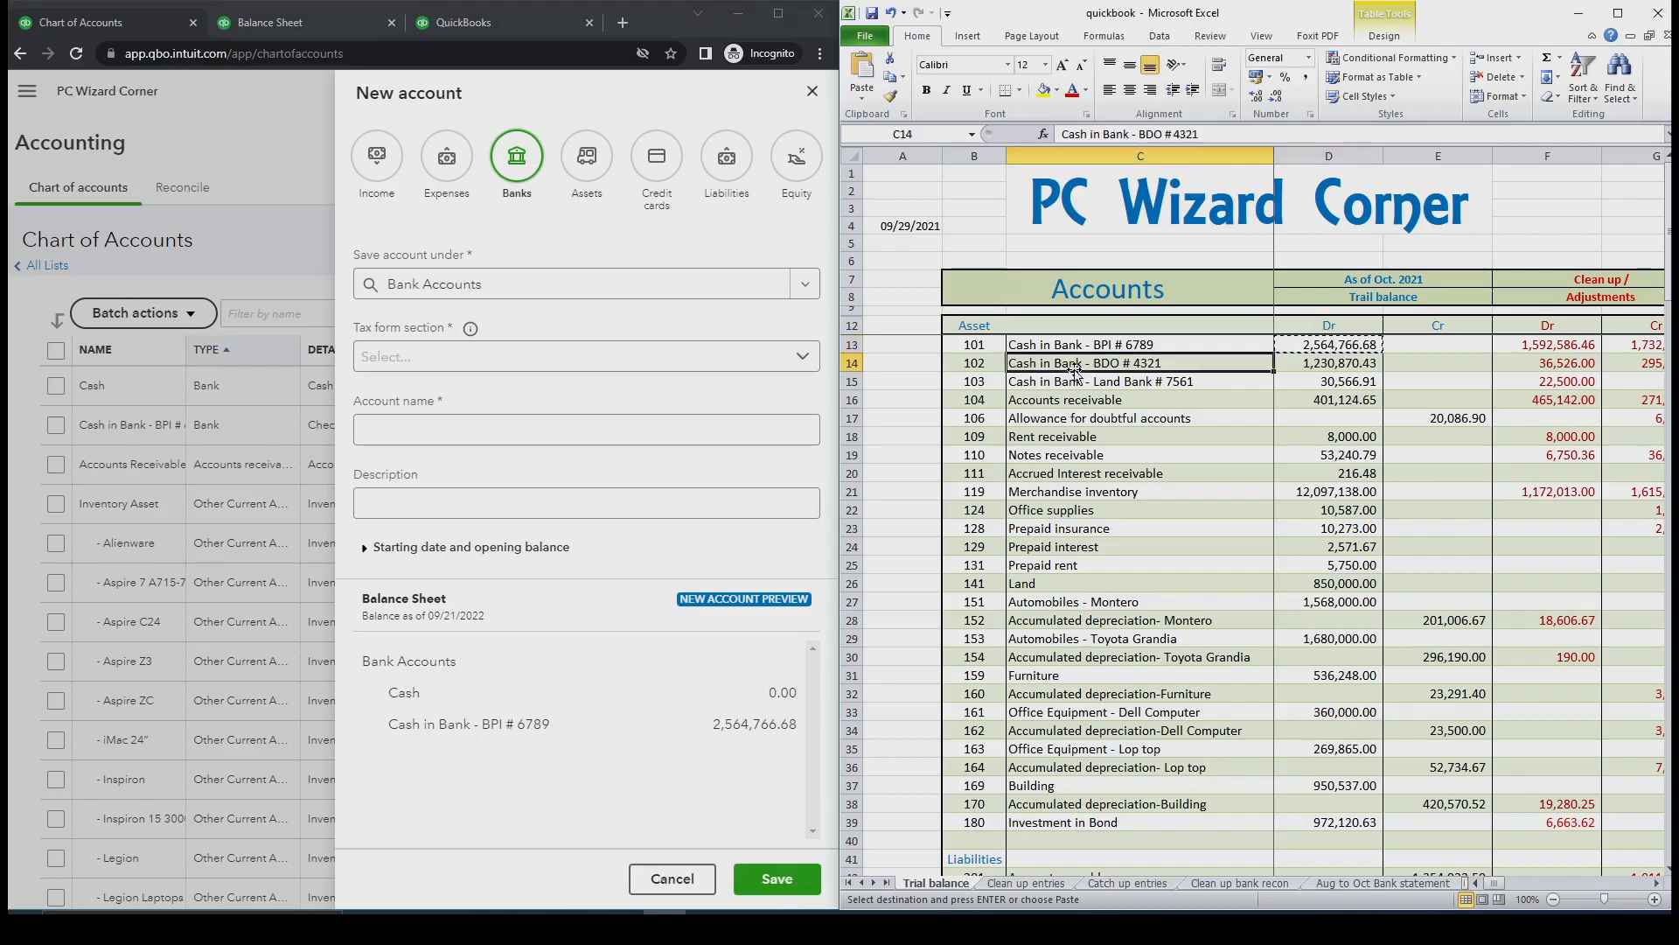
left_click(802, 358)
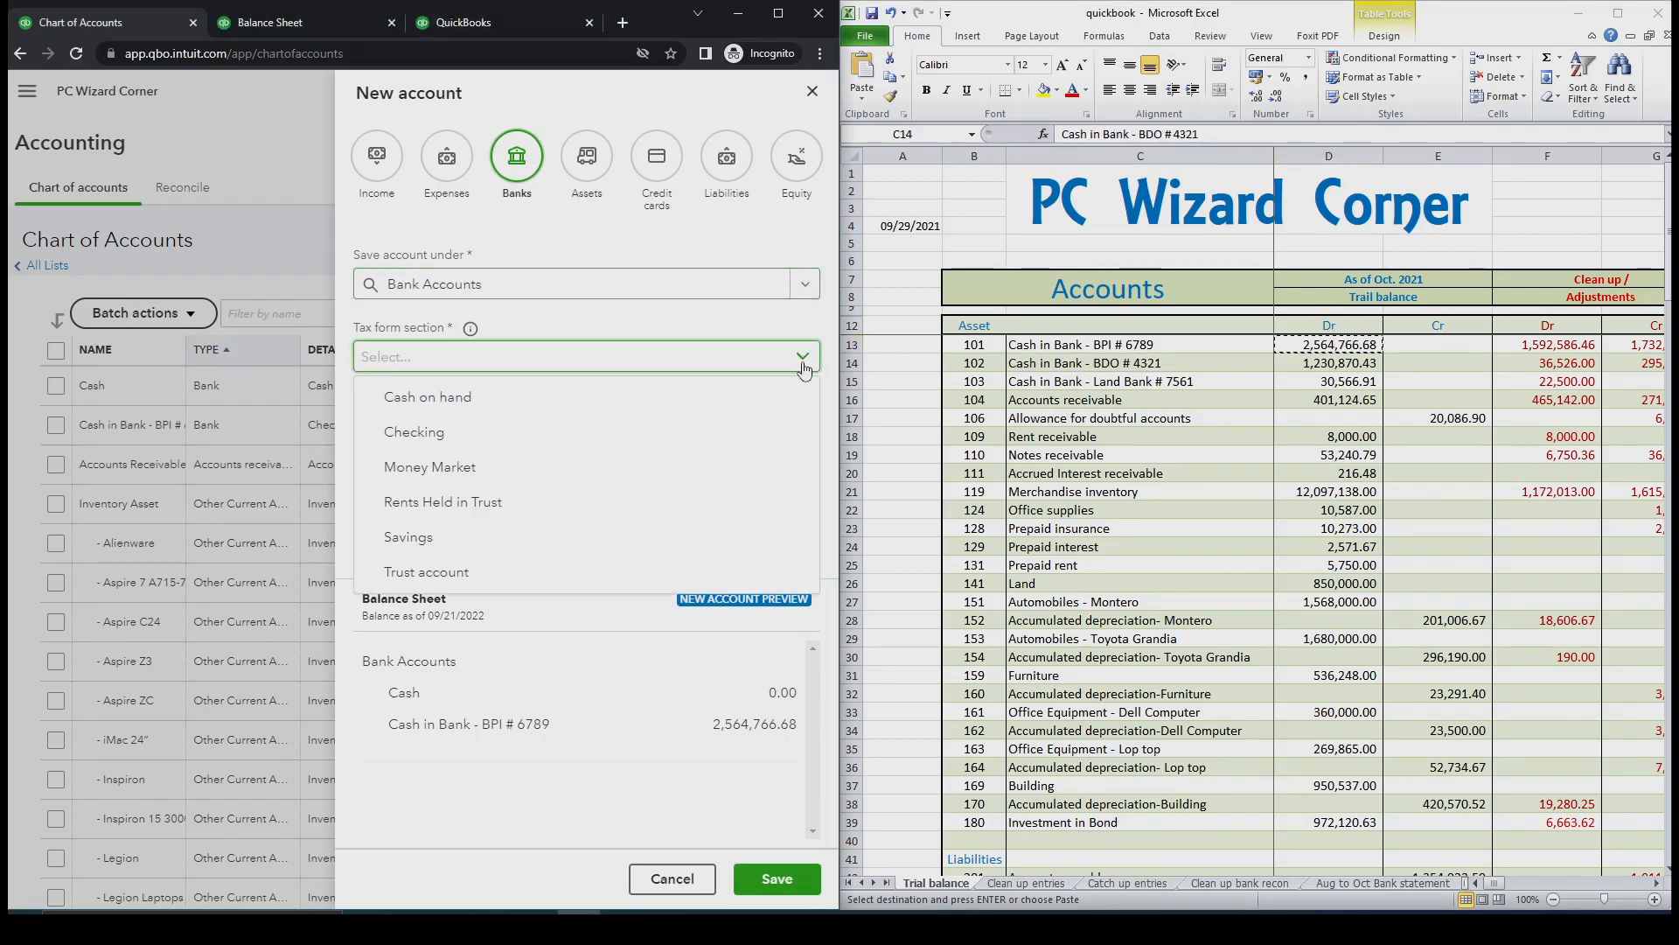
left_click(663, 431)
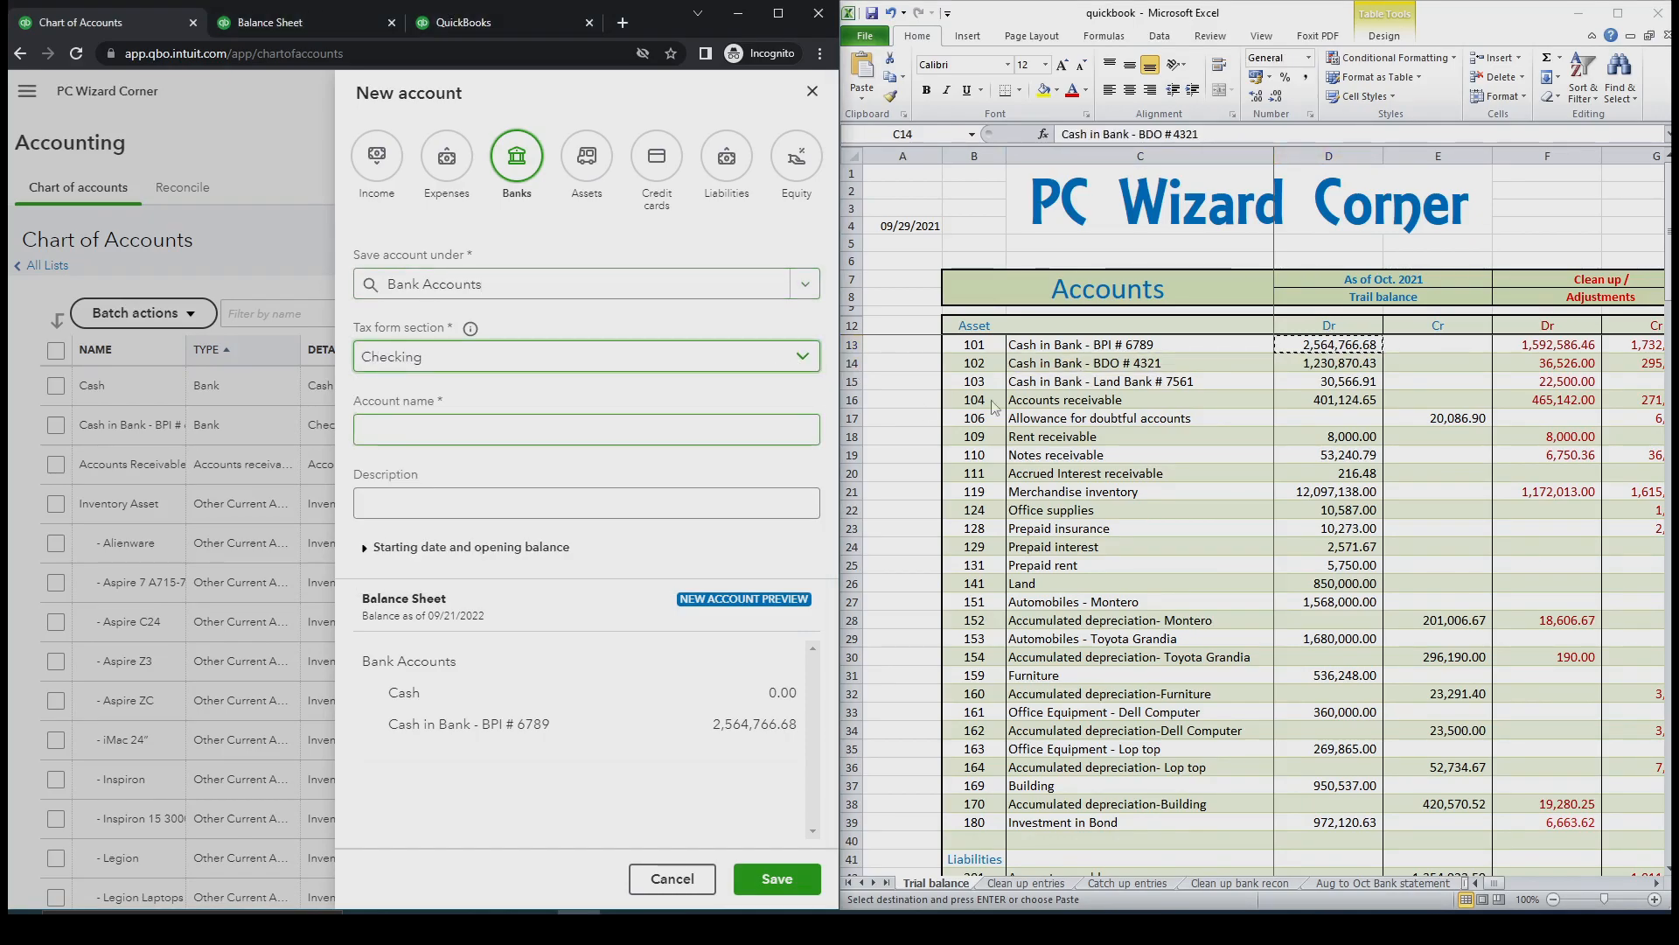
Name the account Cash in Bank - BDO # 4321 from the spreadsheet
left_click(1119, 362)
key("ctrl+c")
left_click(577, 429)
key("ctrl+v")
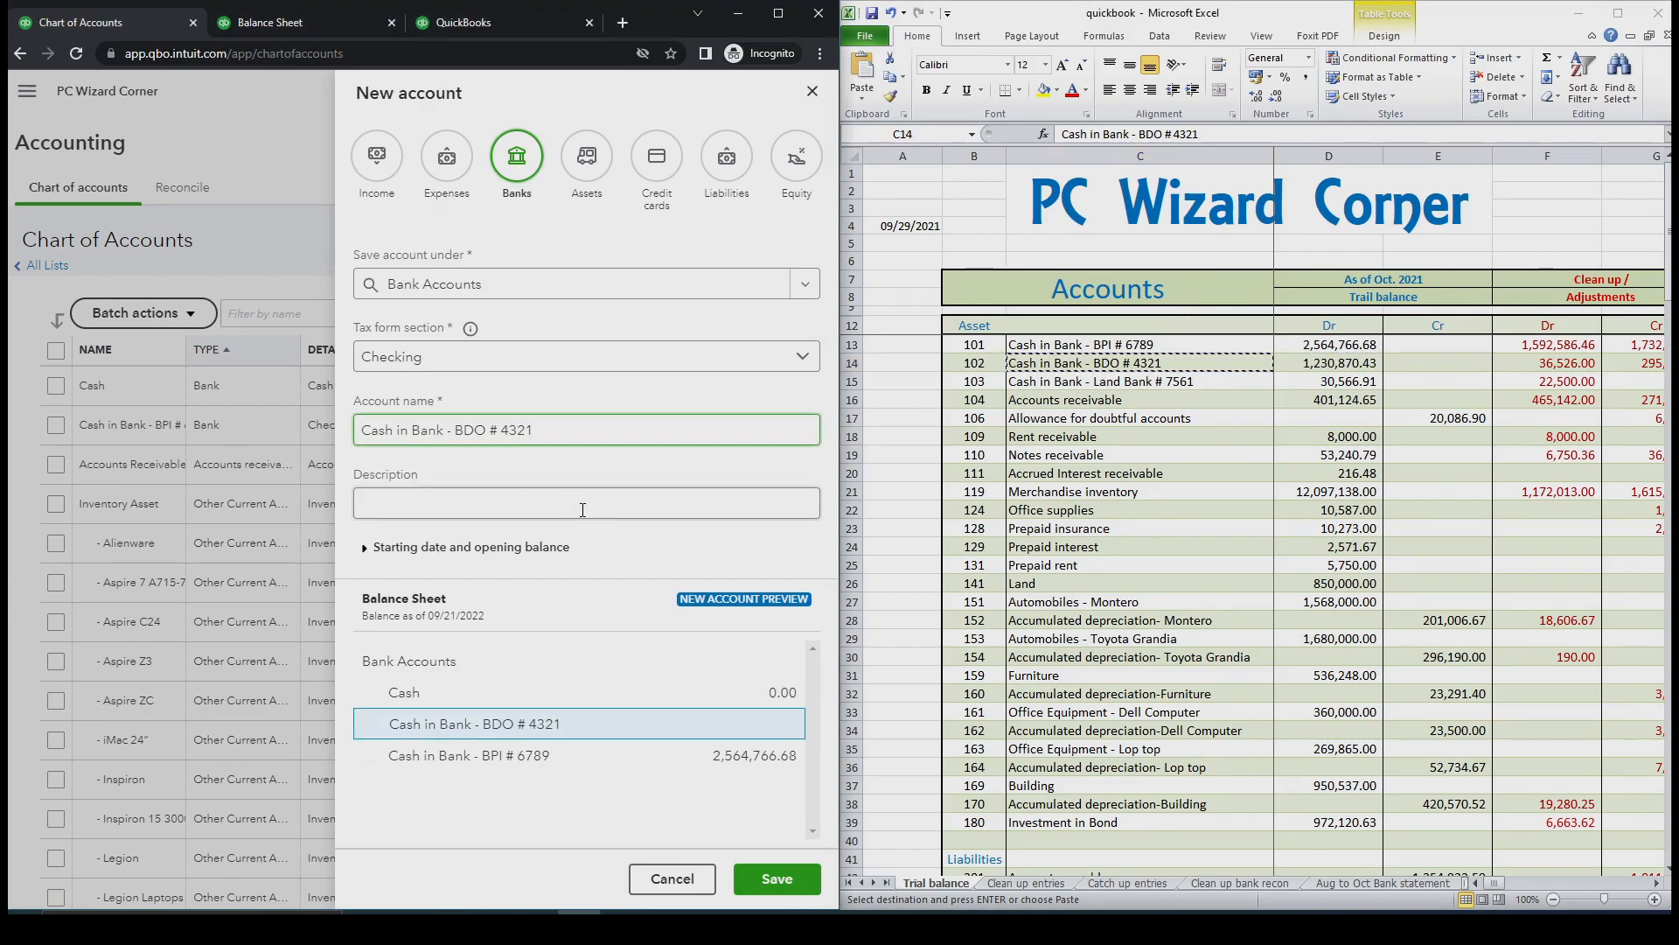
Set the starting date to Other date 09/29/2021
left_click(374, 547)
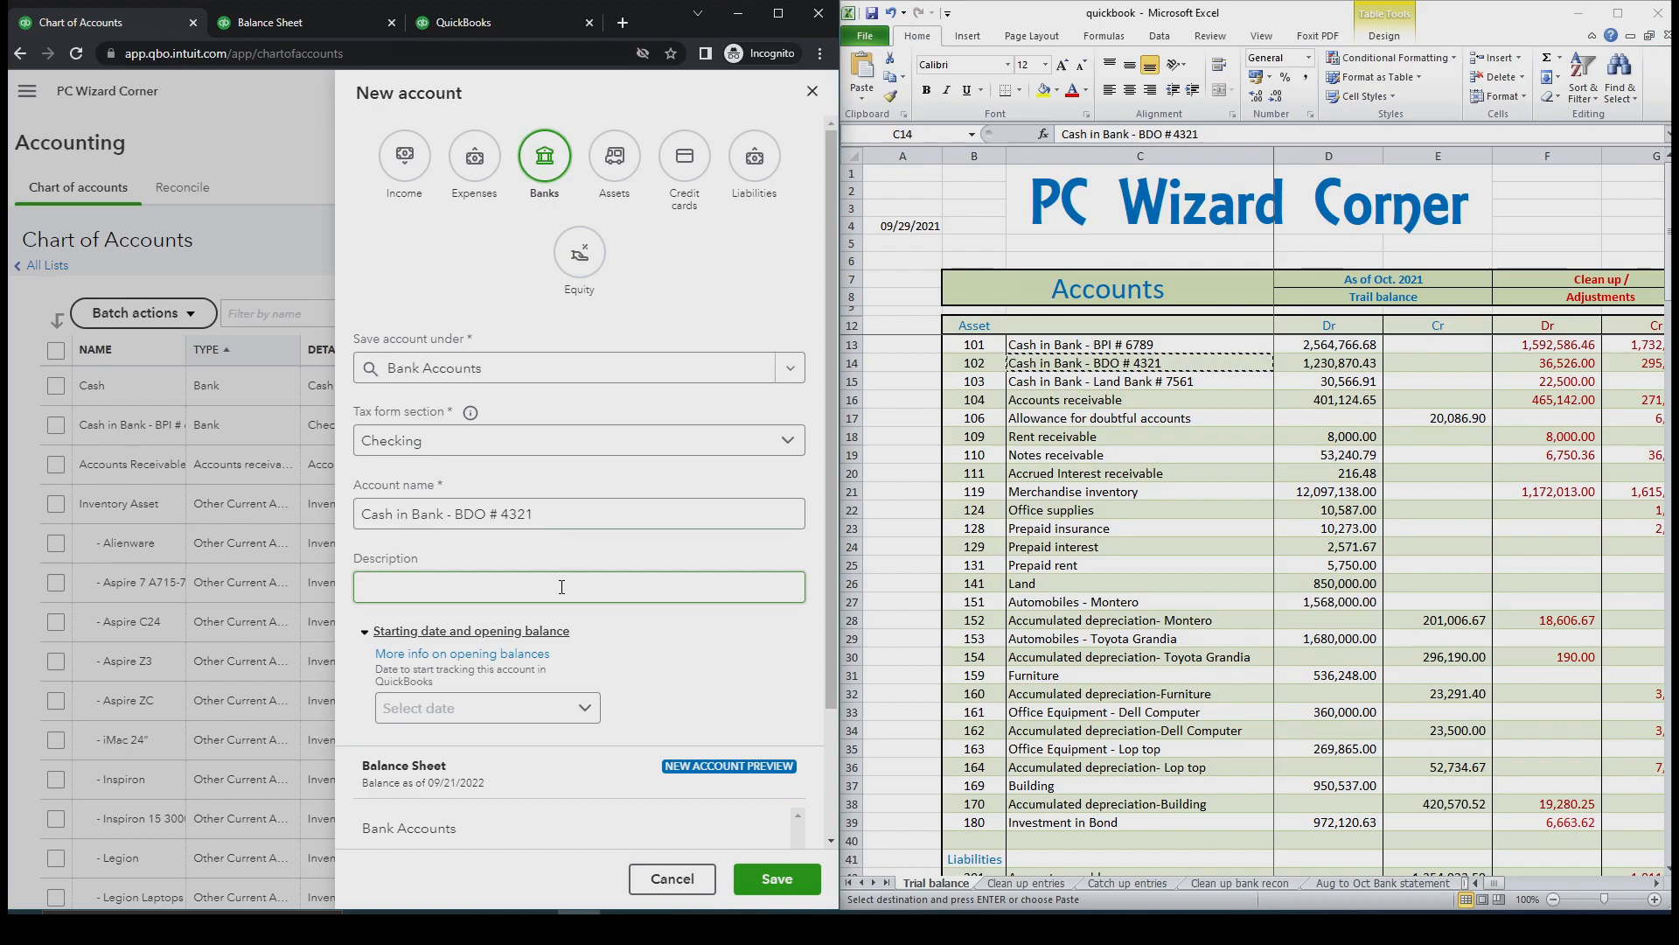
scroll(568, 586, "down", 2)
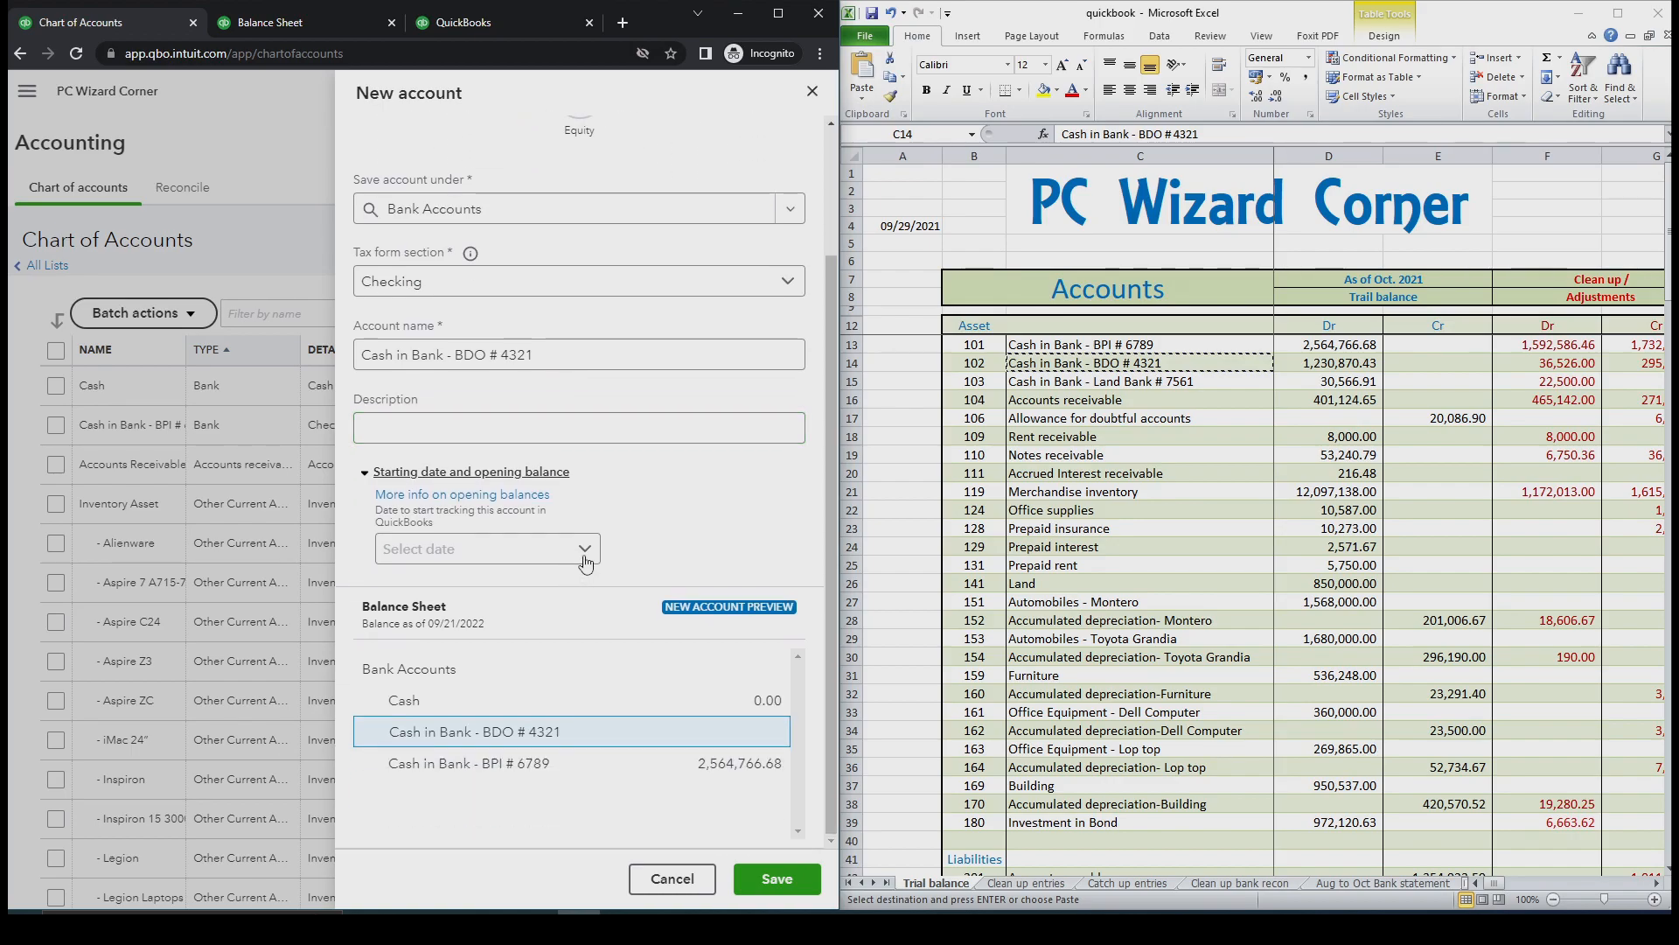
left_click(586, 564)
left_click(437, 679)
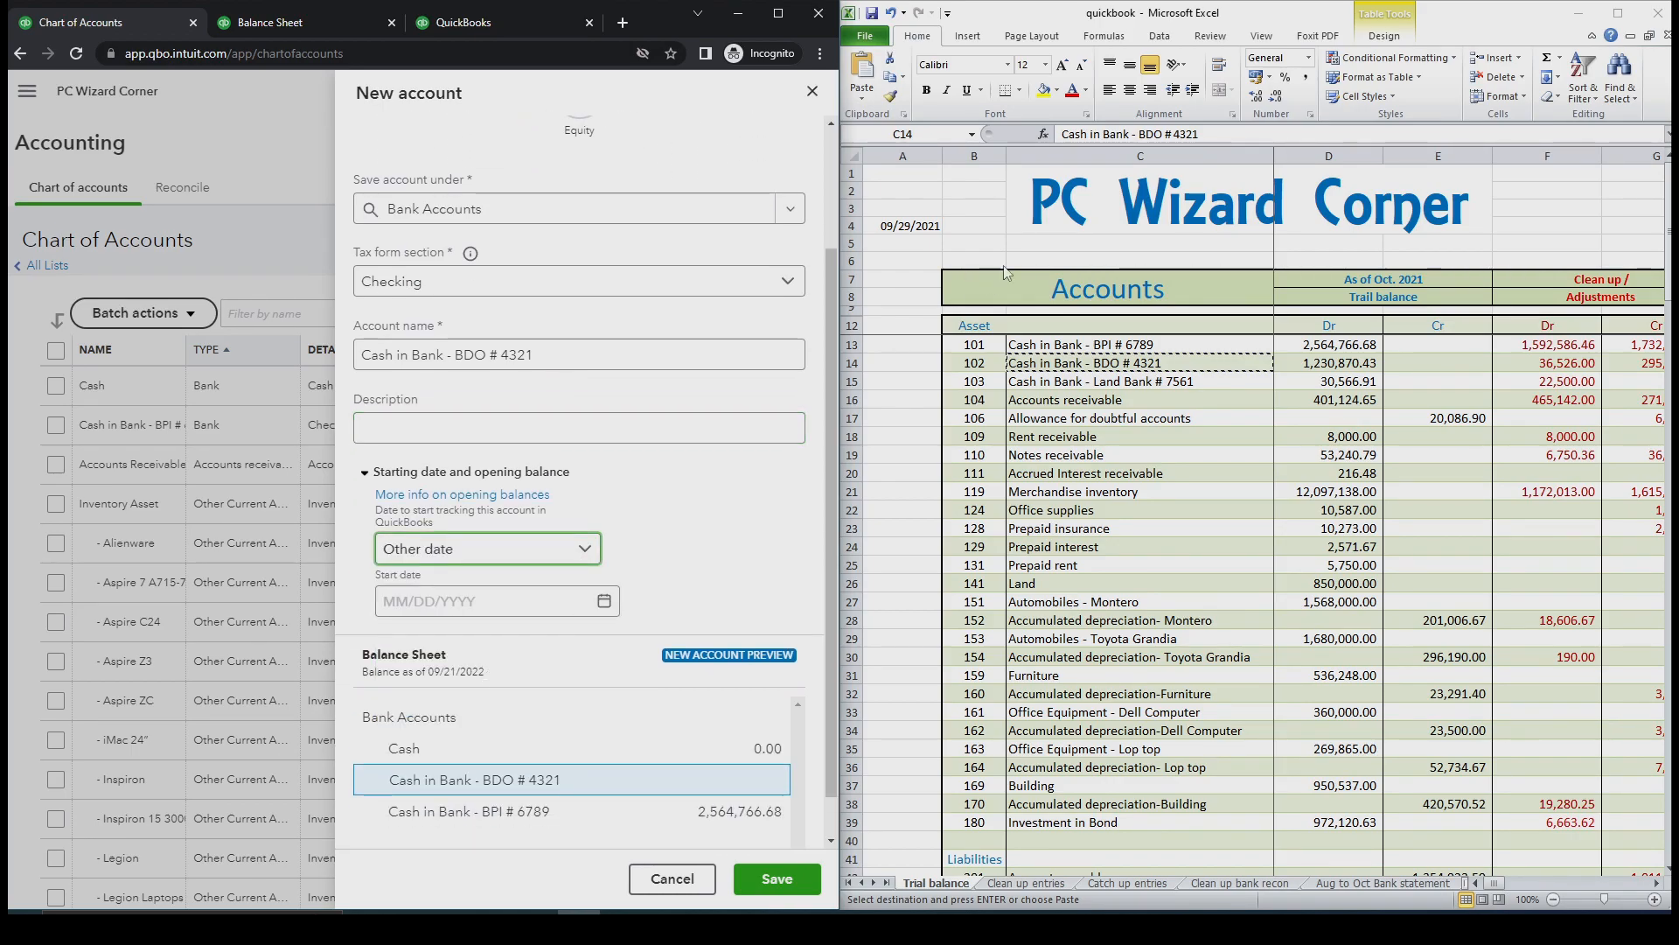
left_click(911, 226)
key("ctrl+c")
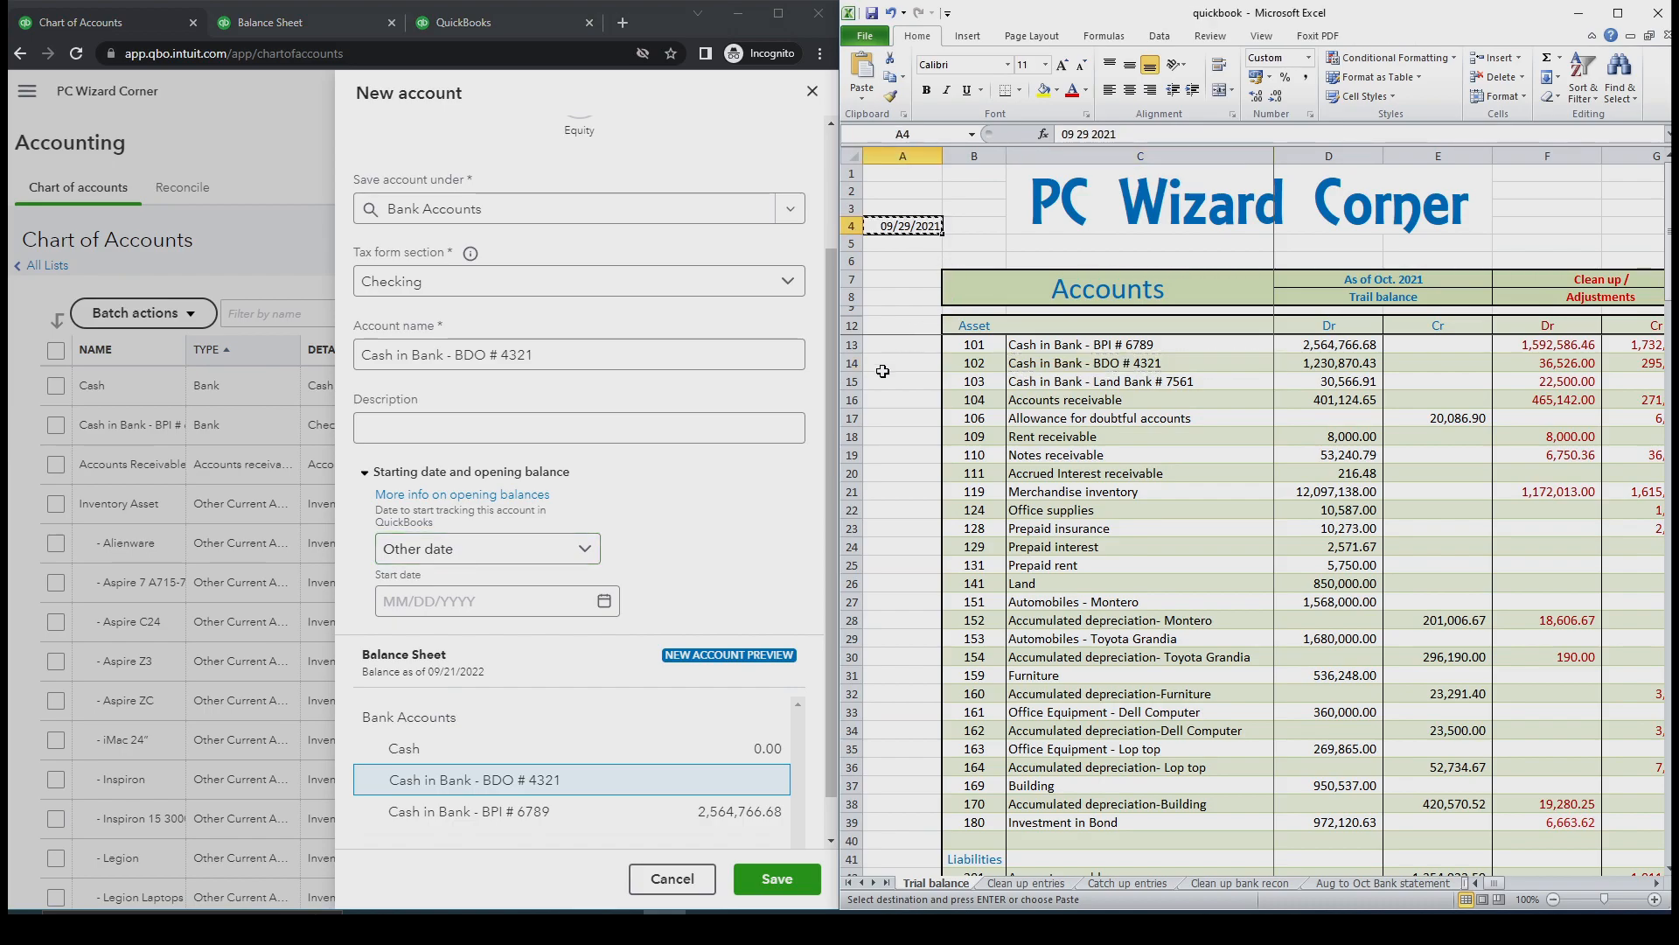
left_click(542, 602)
key("ctrl+v")
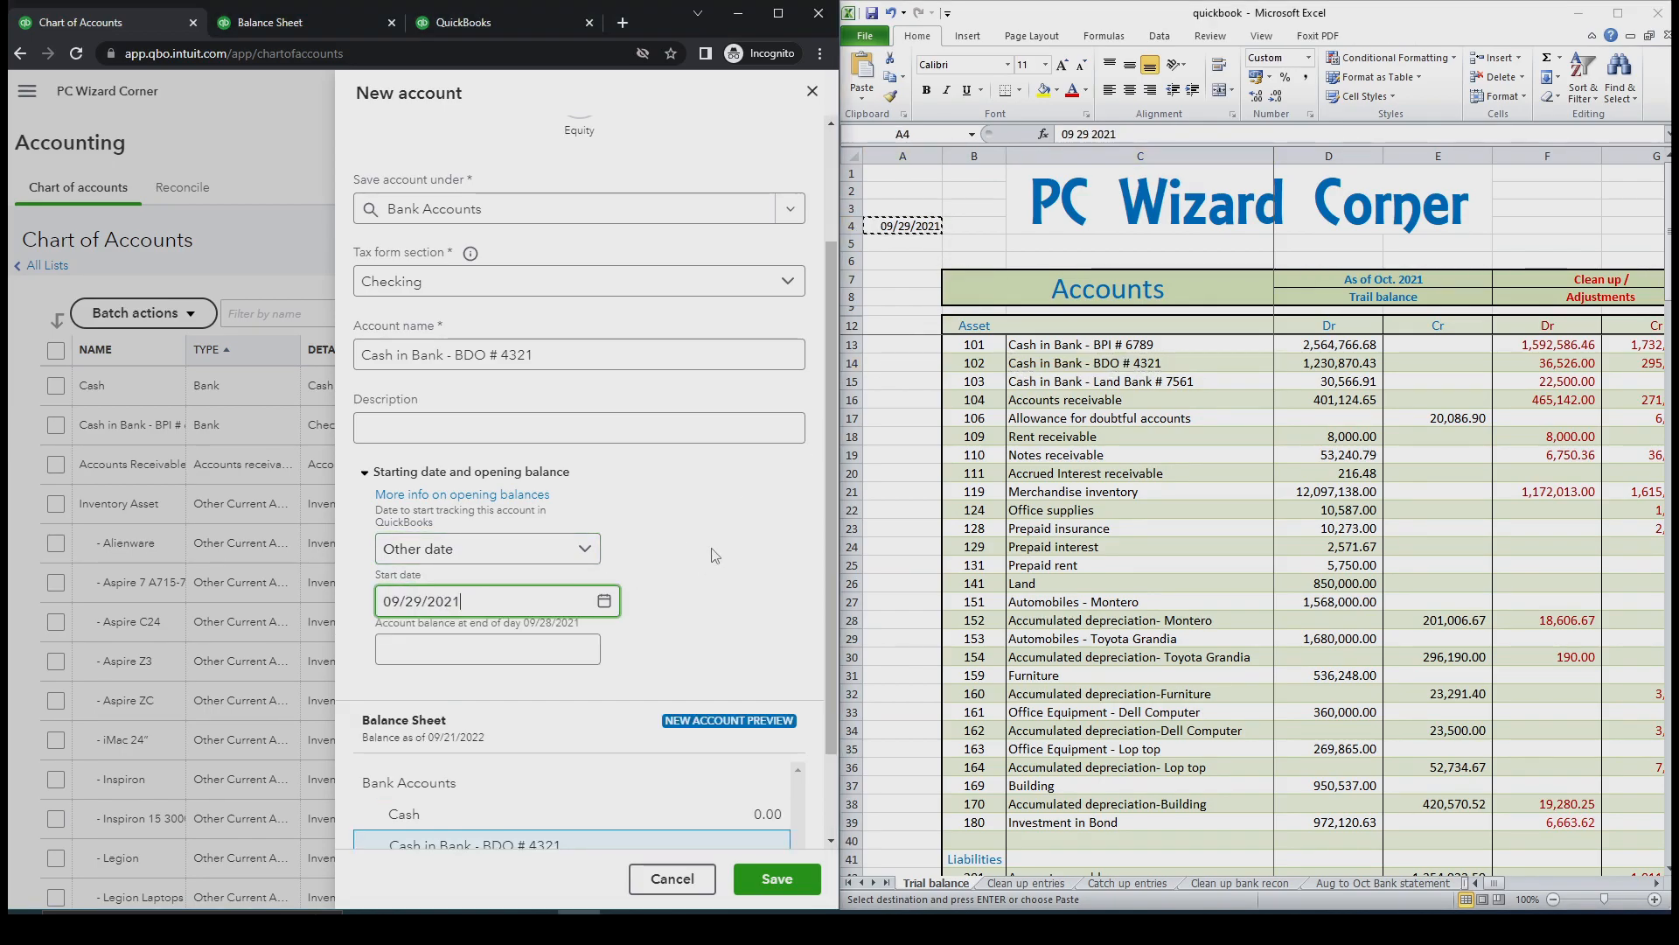
left_click(715, 555)
Enter the 1,230,870.43 opening balance from cell D14 and save the account
left_click(1071, 360)
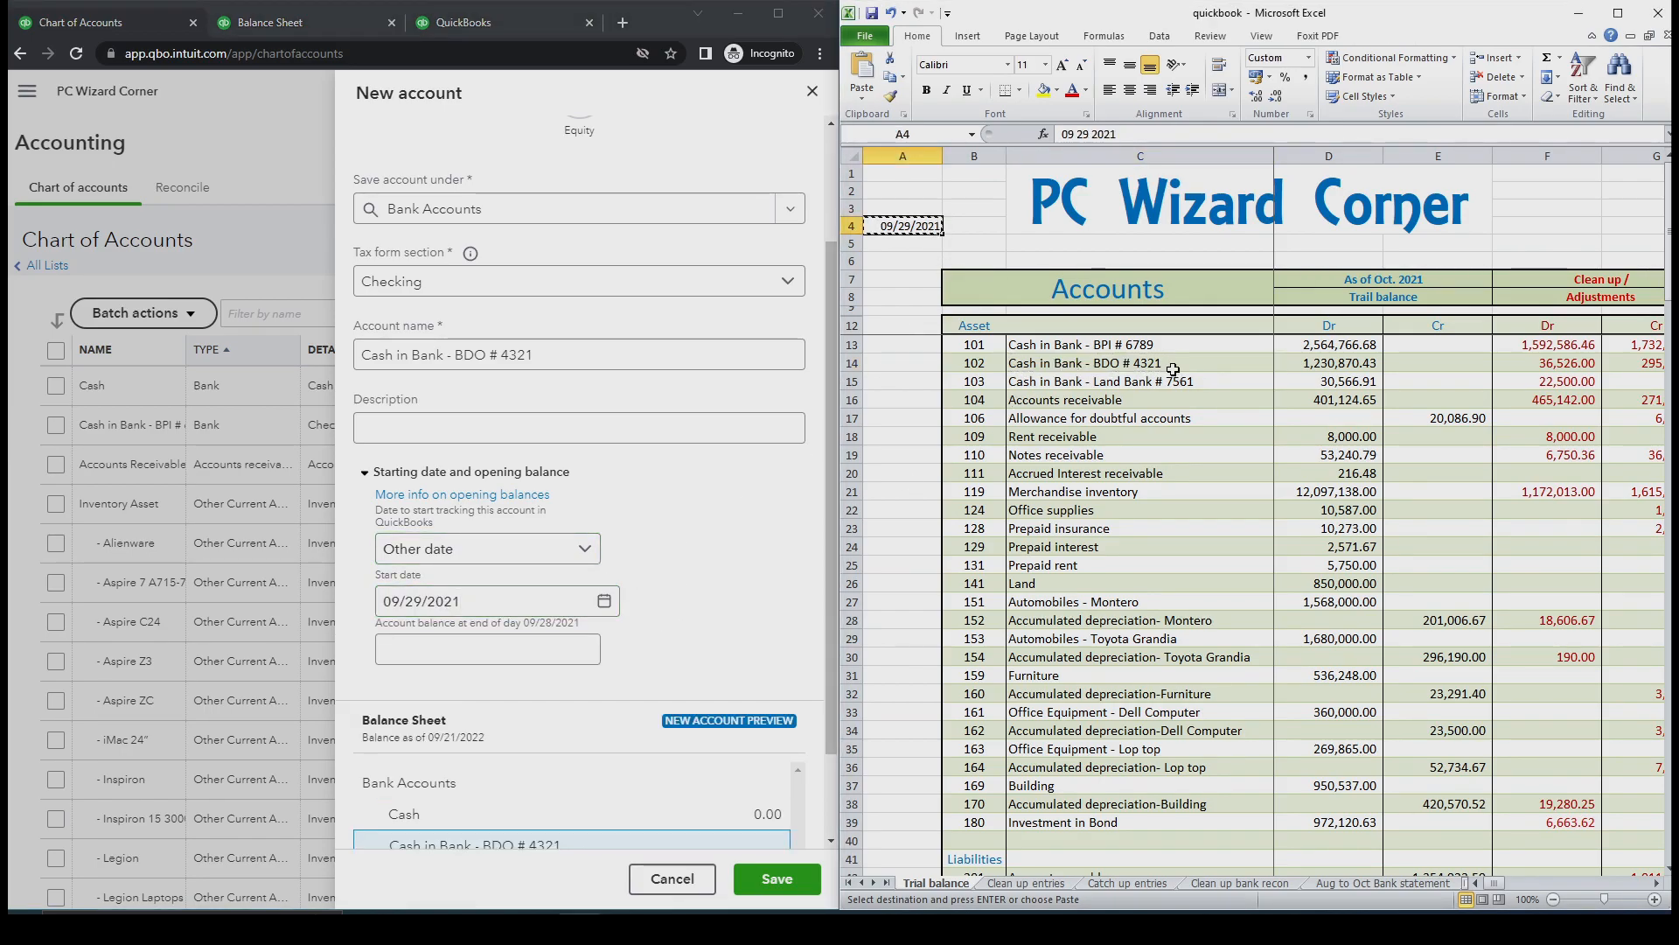
left_click(1335, 363)
key("ctrl+c")
left_click(588, 652)
key("ctrl+v")
left_click(753, 594)
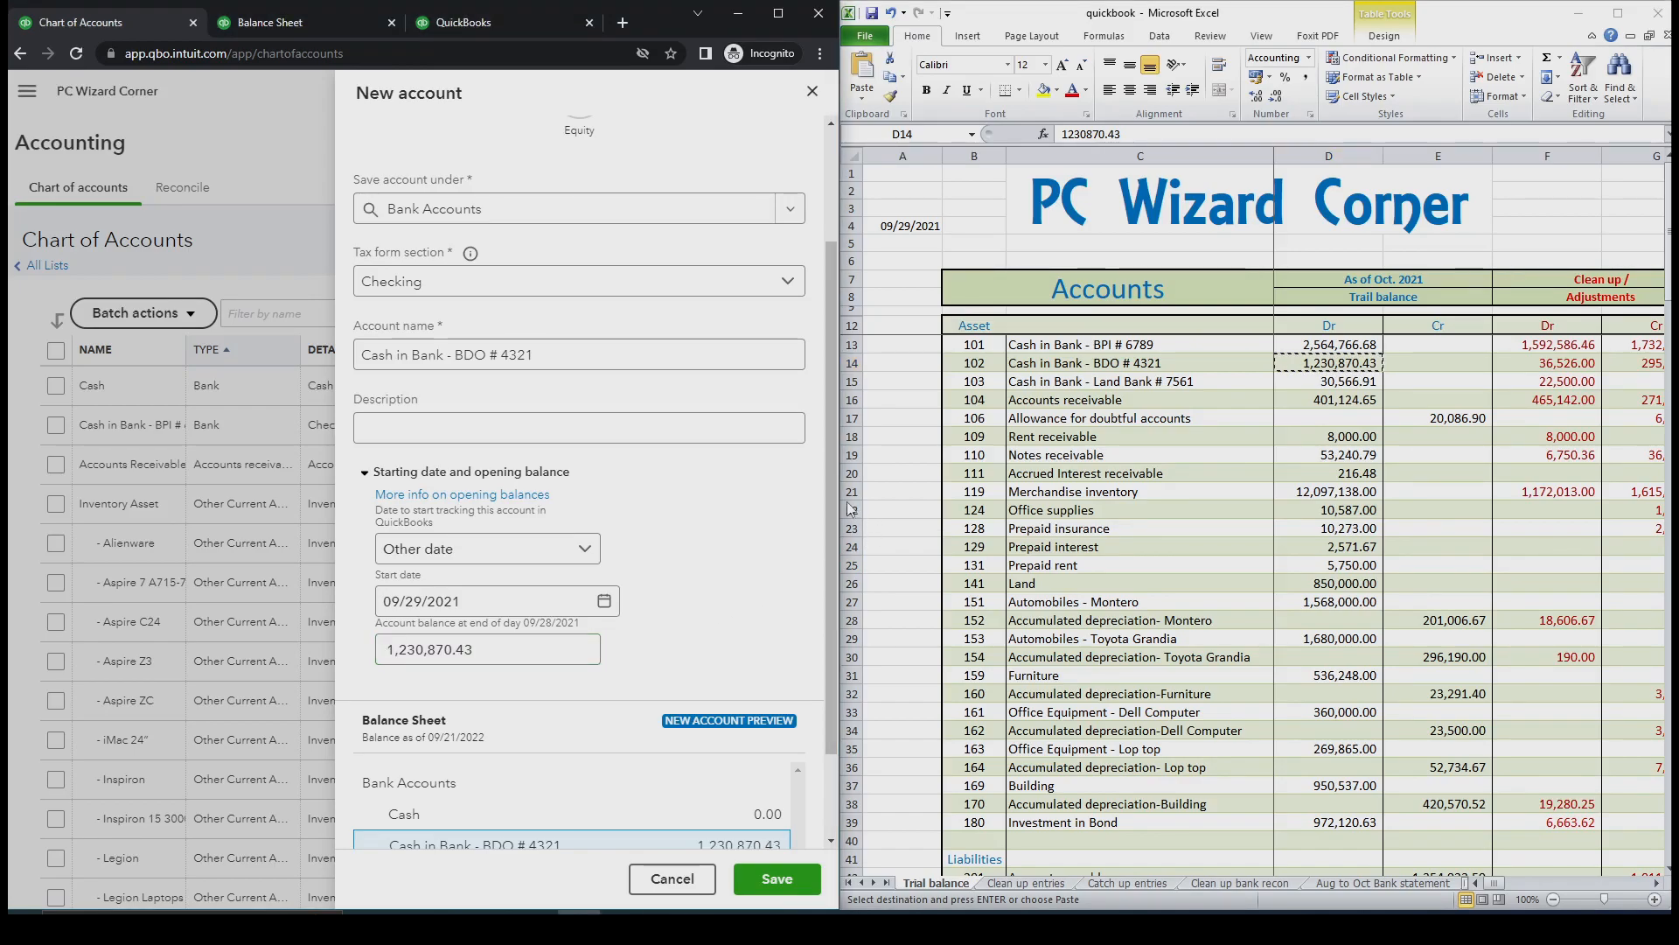
scroll(835, 479, "down", 2)
left_click(770, 889)
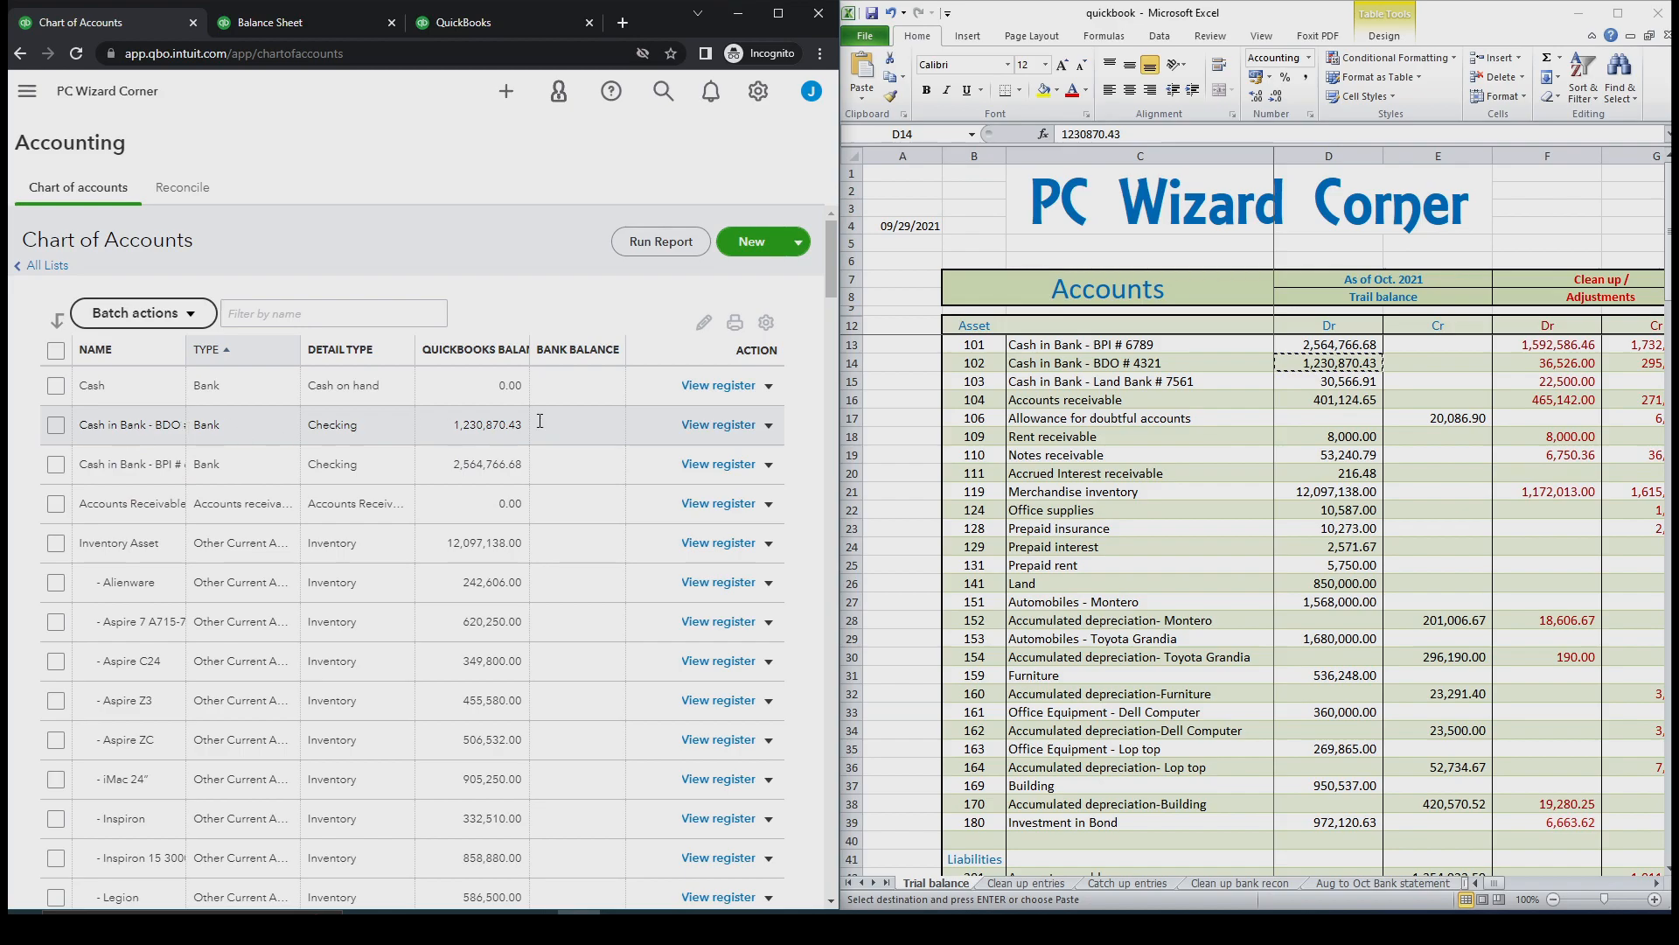
left_click(719, 426)
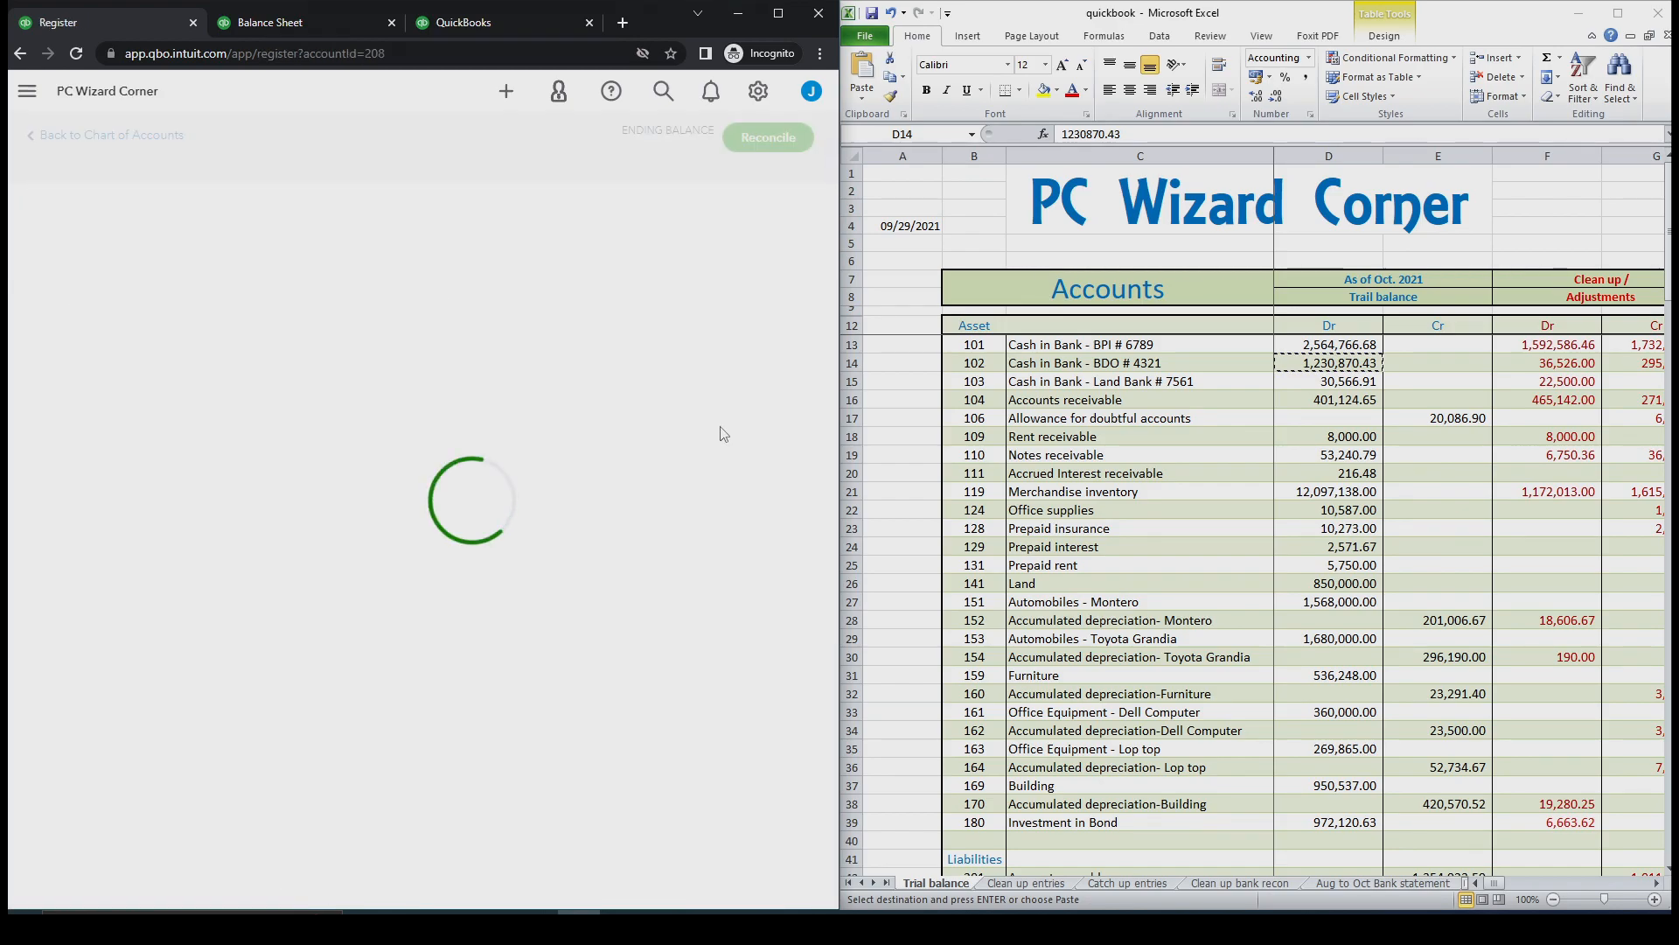
Switch the BDO # 4321 opening deposit's account to Owner's Capital, save, and confirm the change
left_click(378, 299)
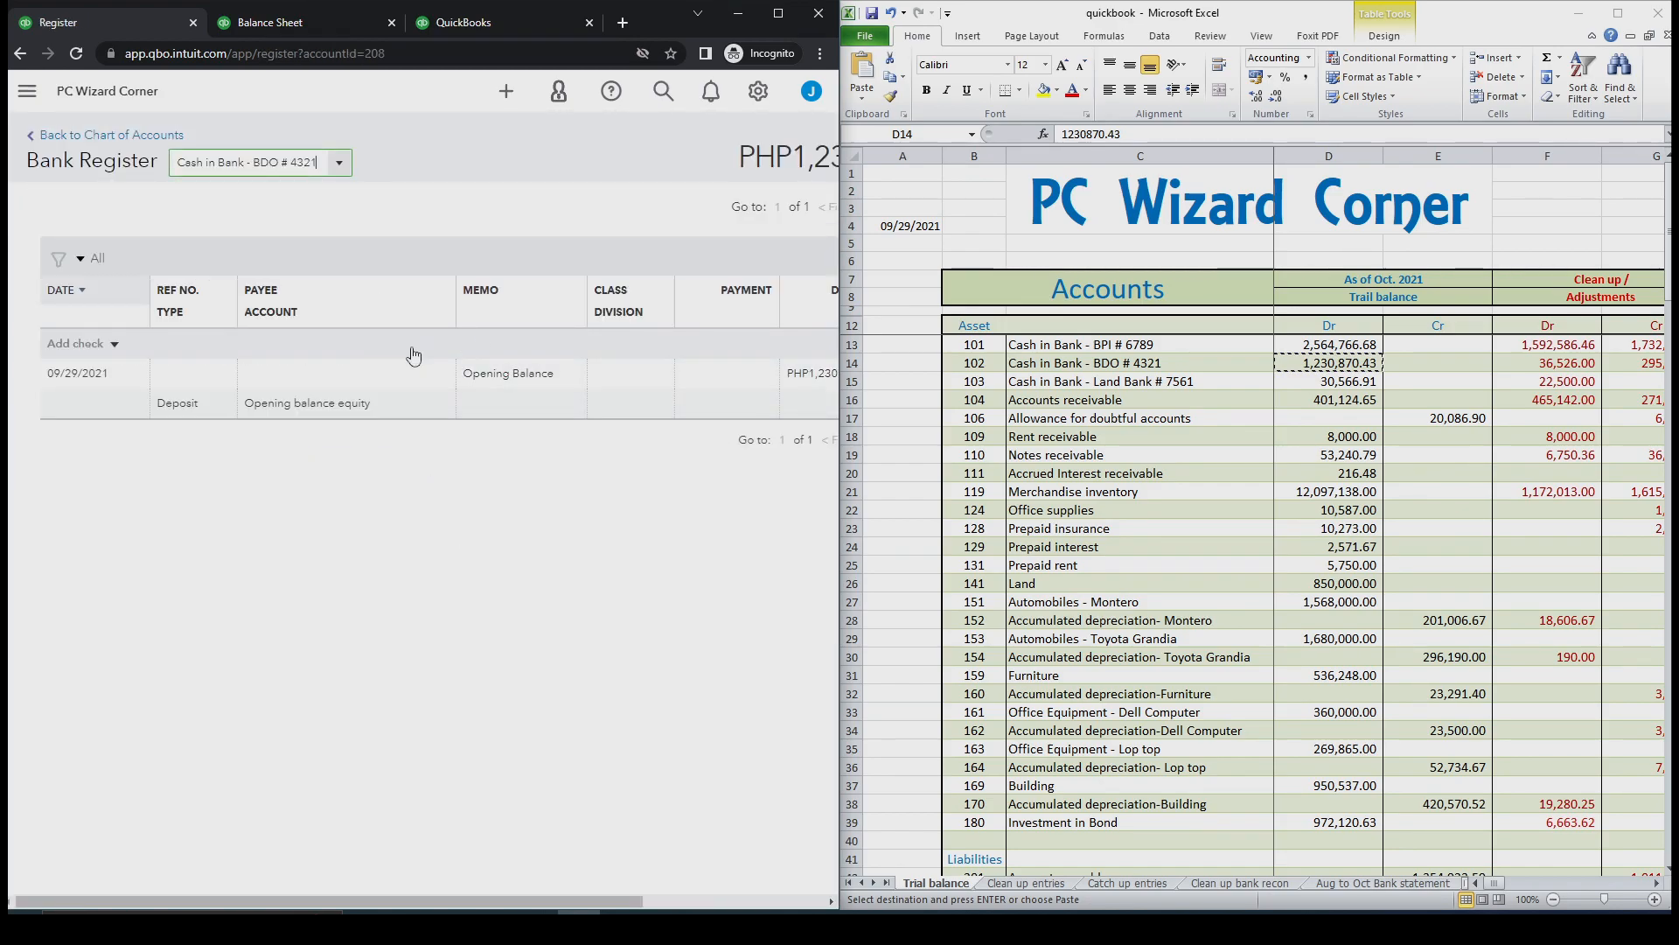
left_click(381, 404)
left_click(446, 420)
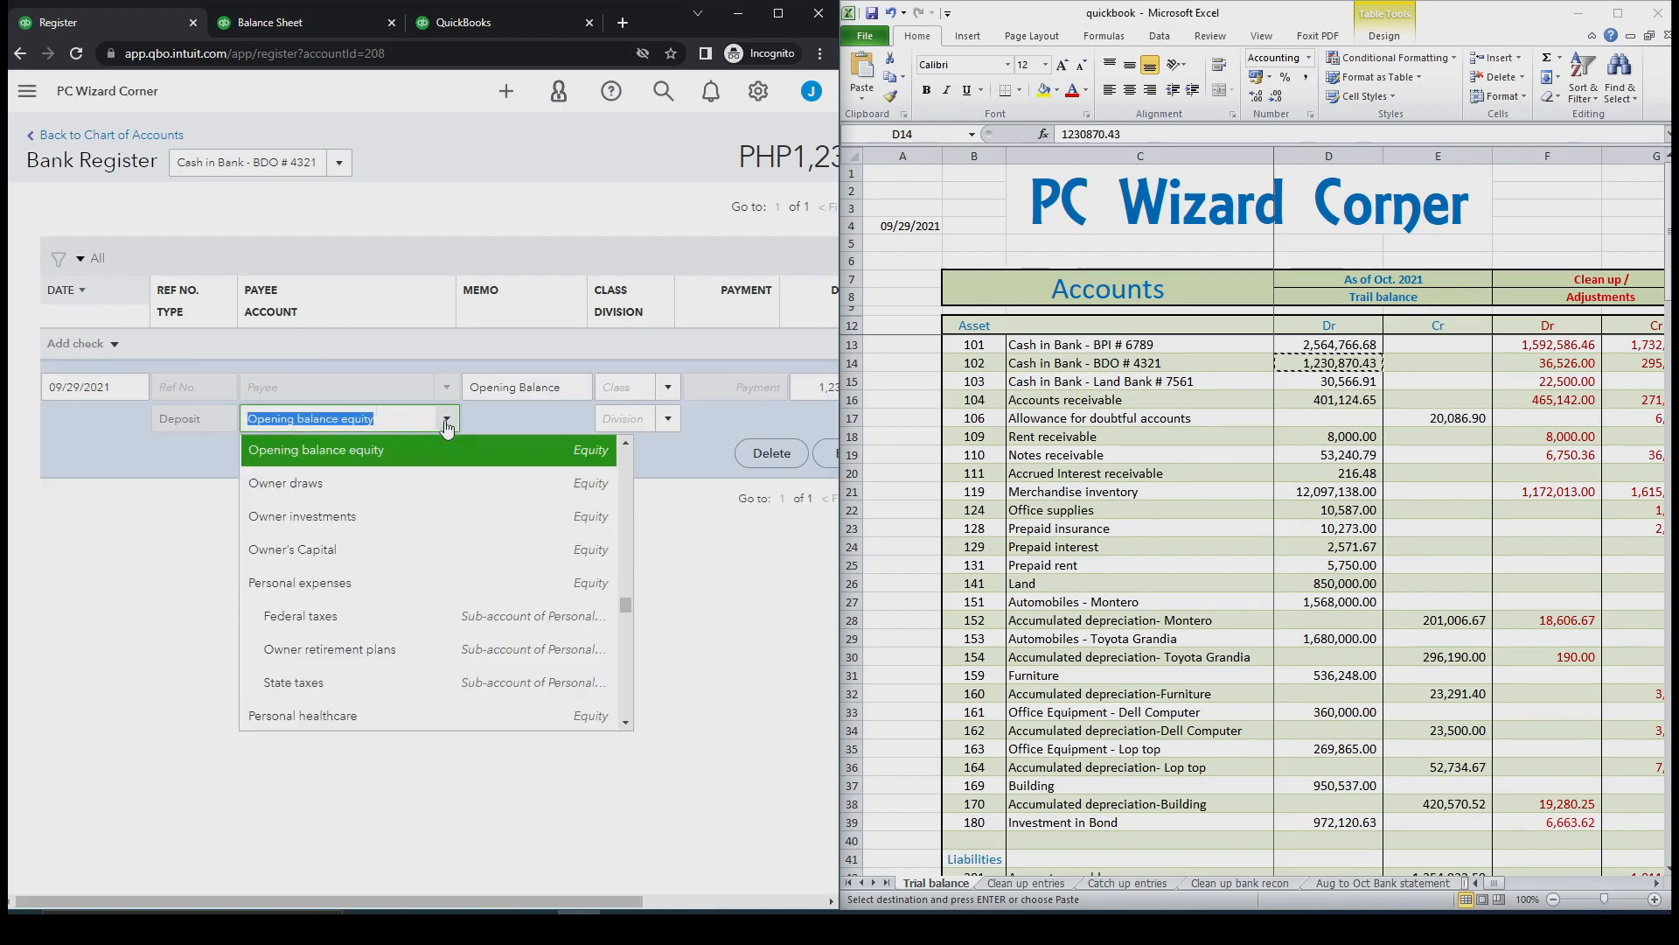
type("Owner draws")
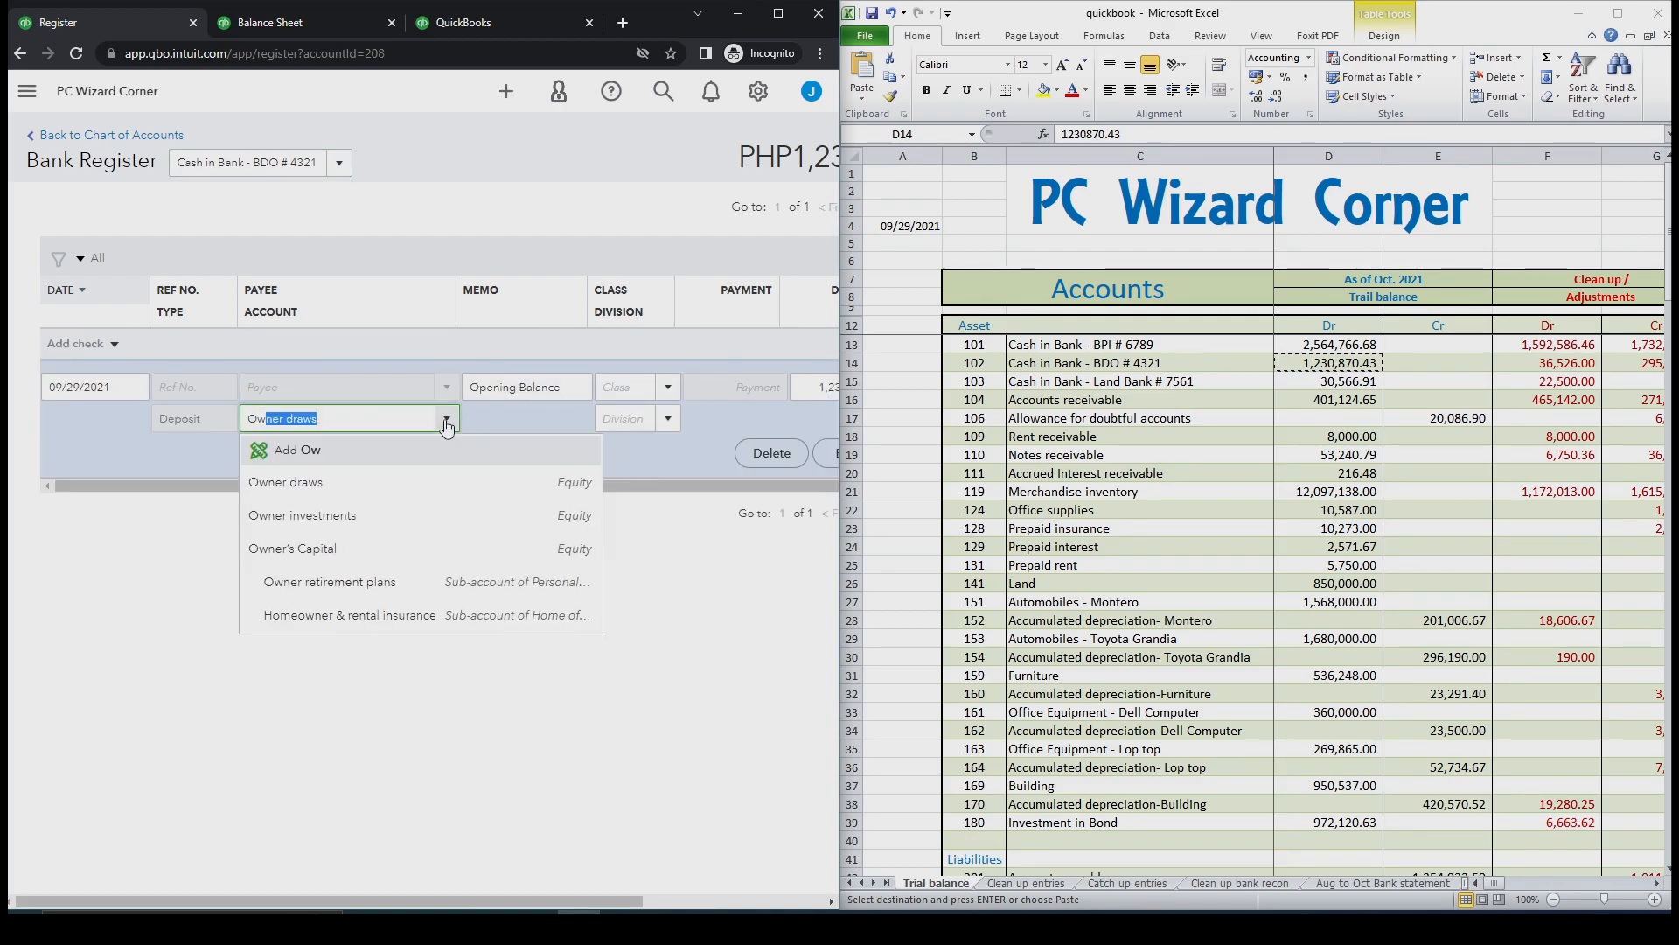
left_click(327, 551)
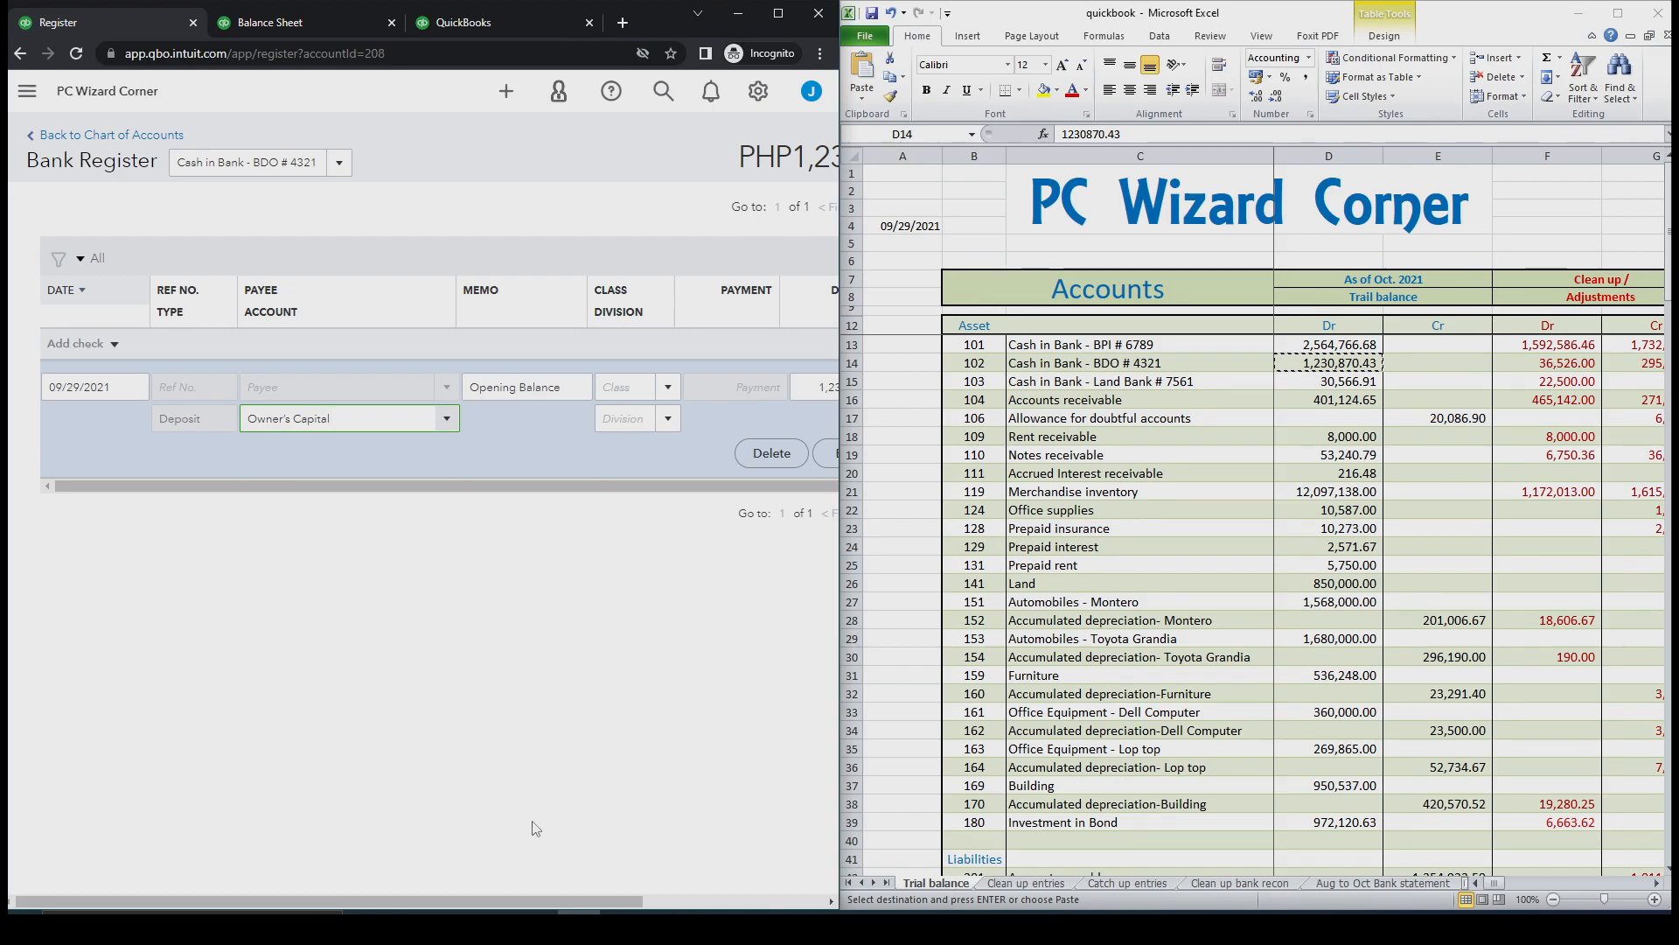
left_click_drag(525, 901, 706, 901)
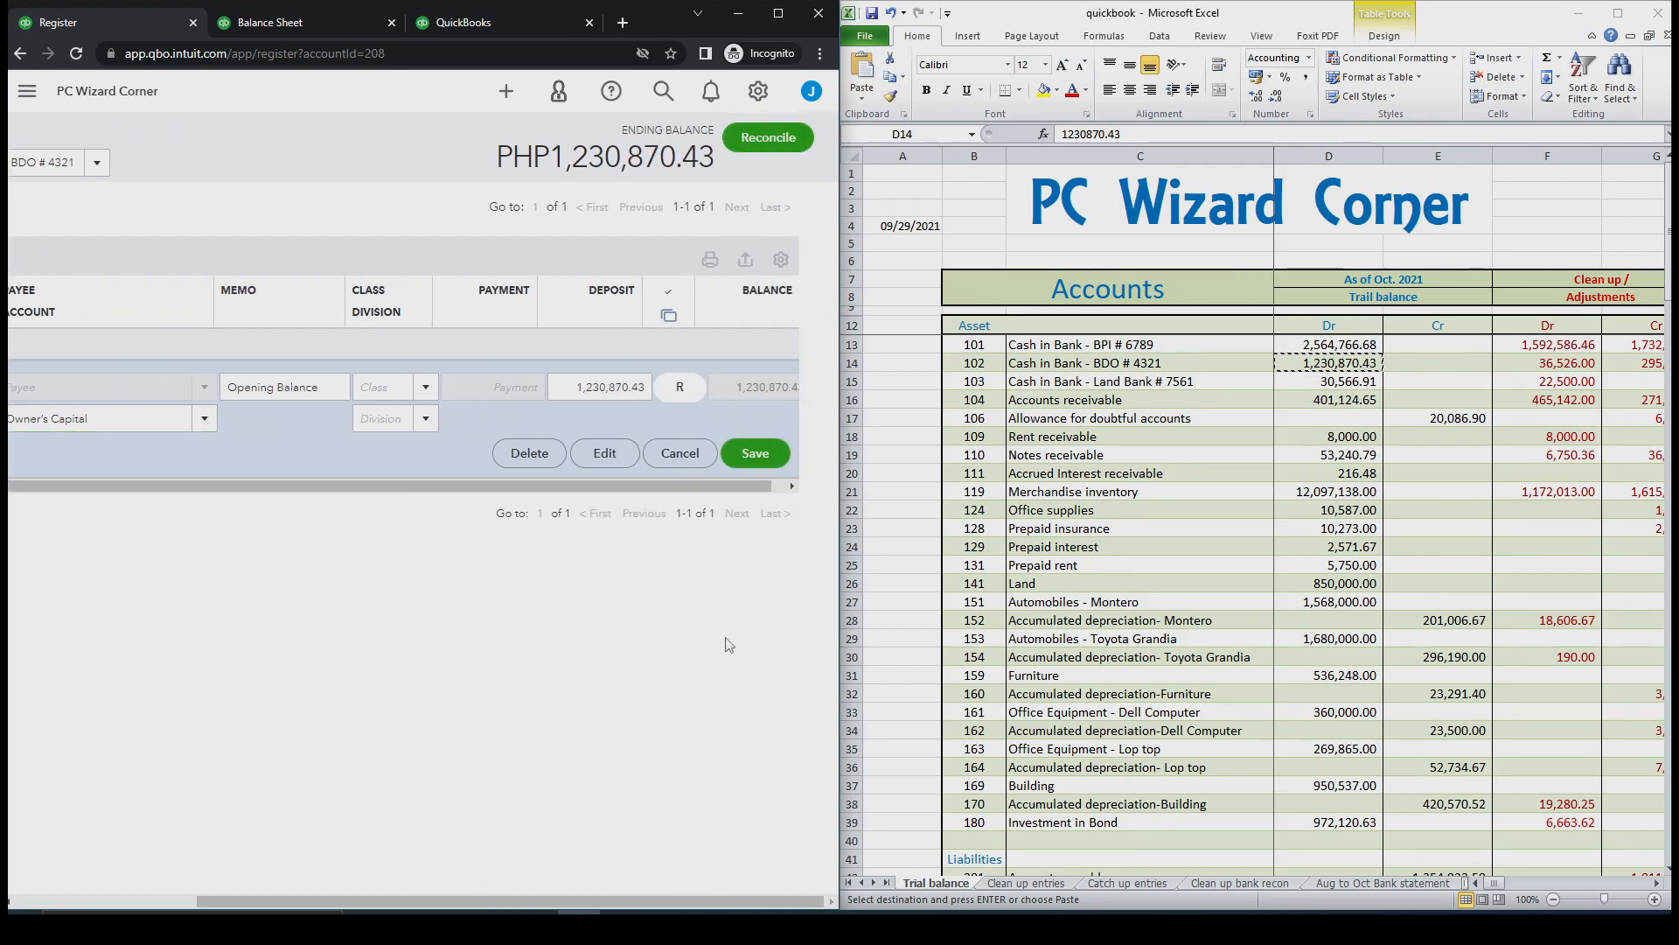
left_click(757, 454)
left_click(615, 554)
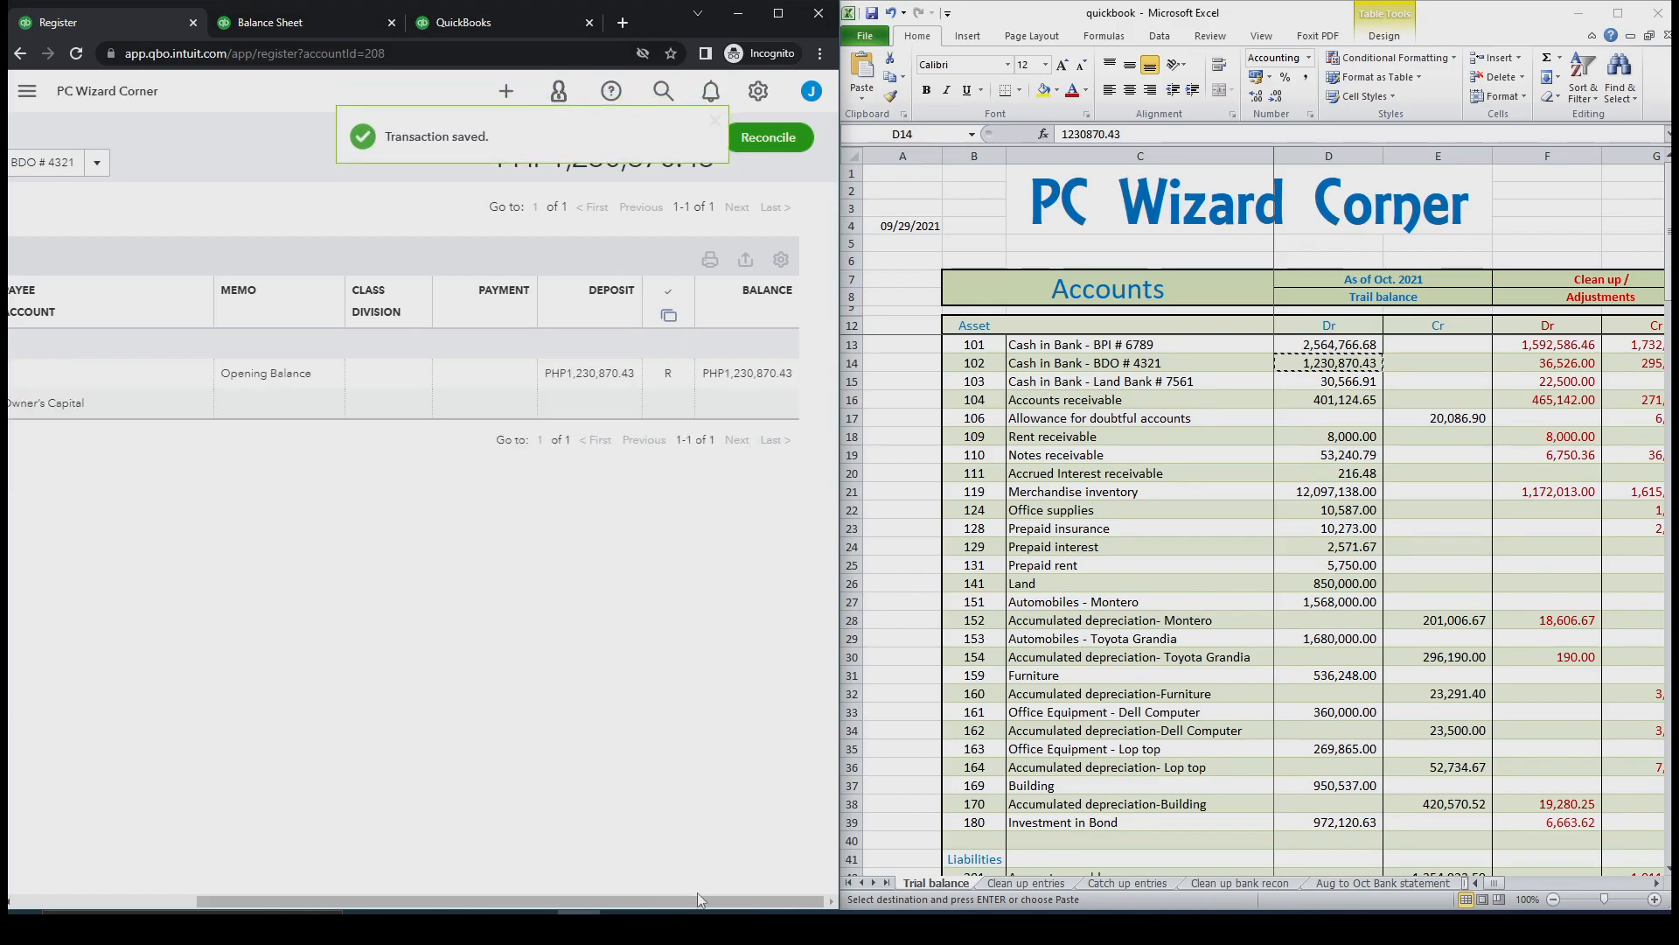
left_click_drag(696, 901, 515, 901)
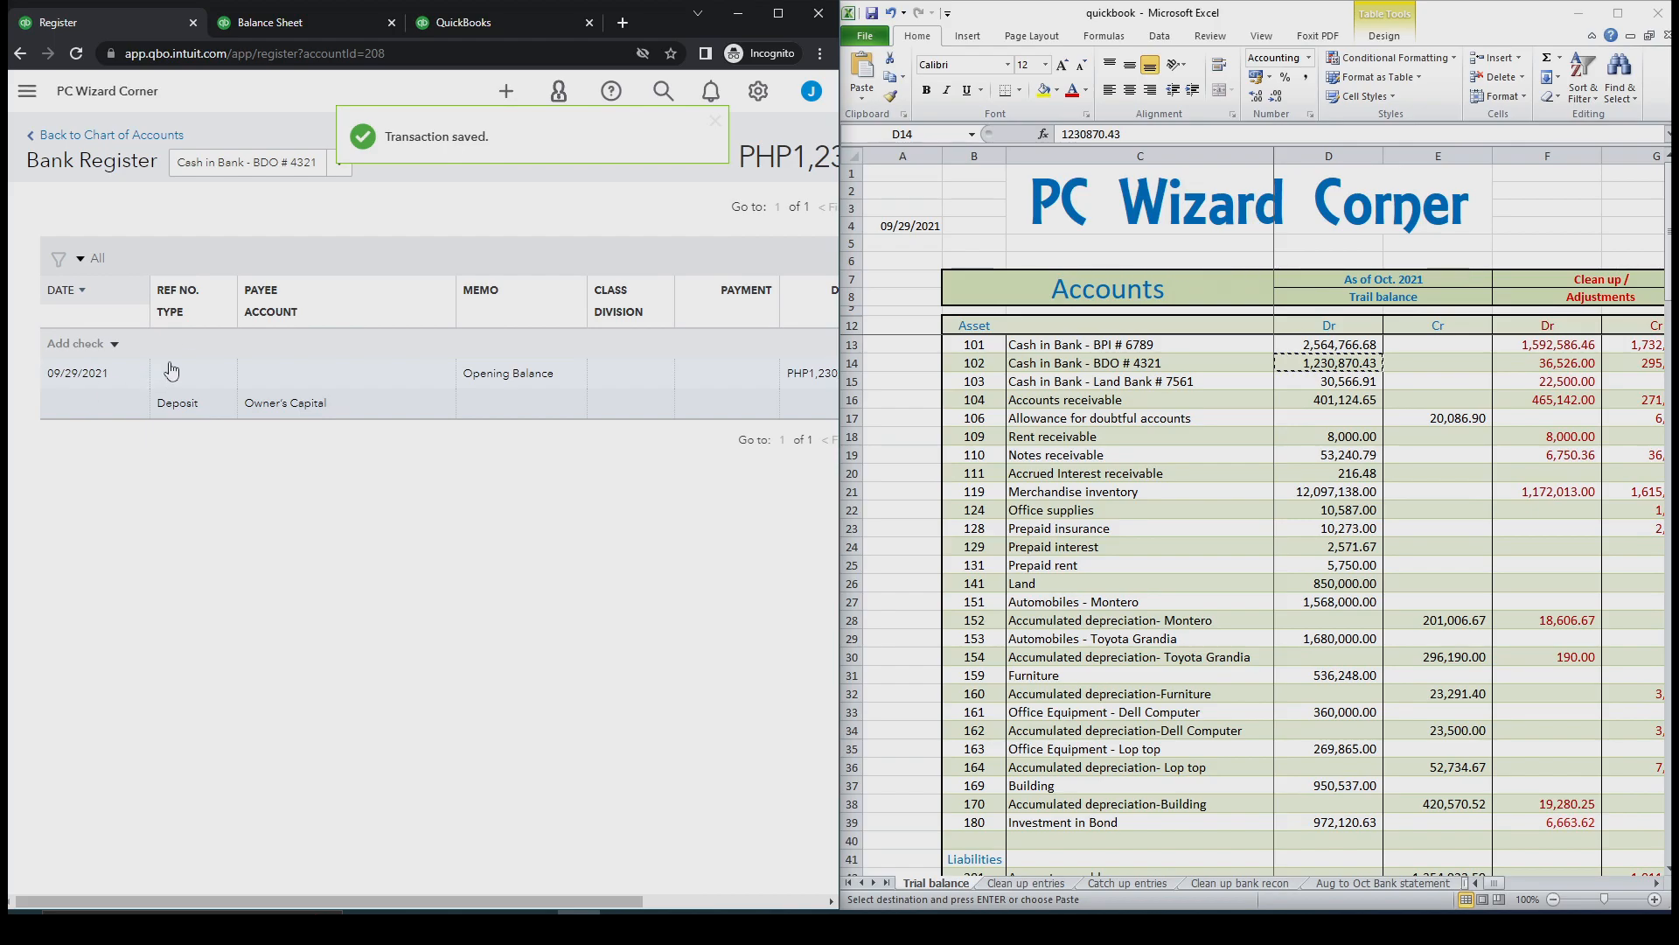
left_click(103, 134)
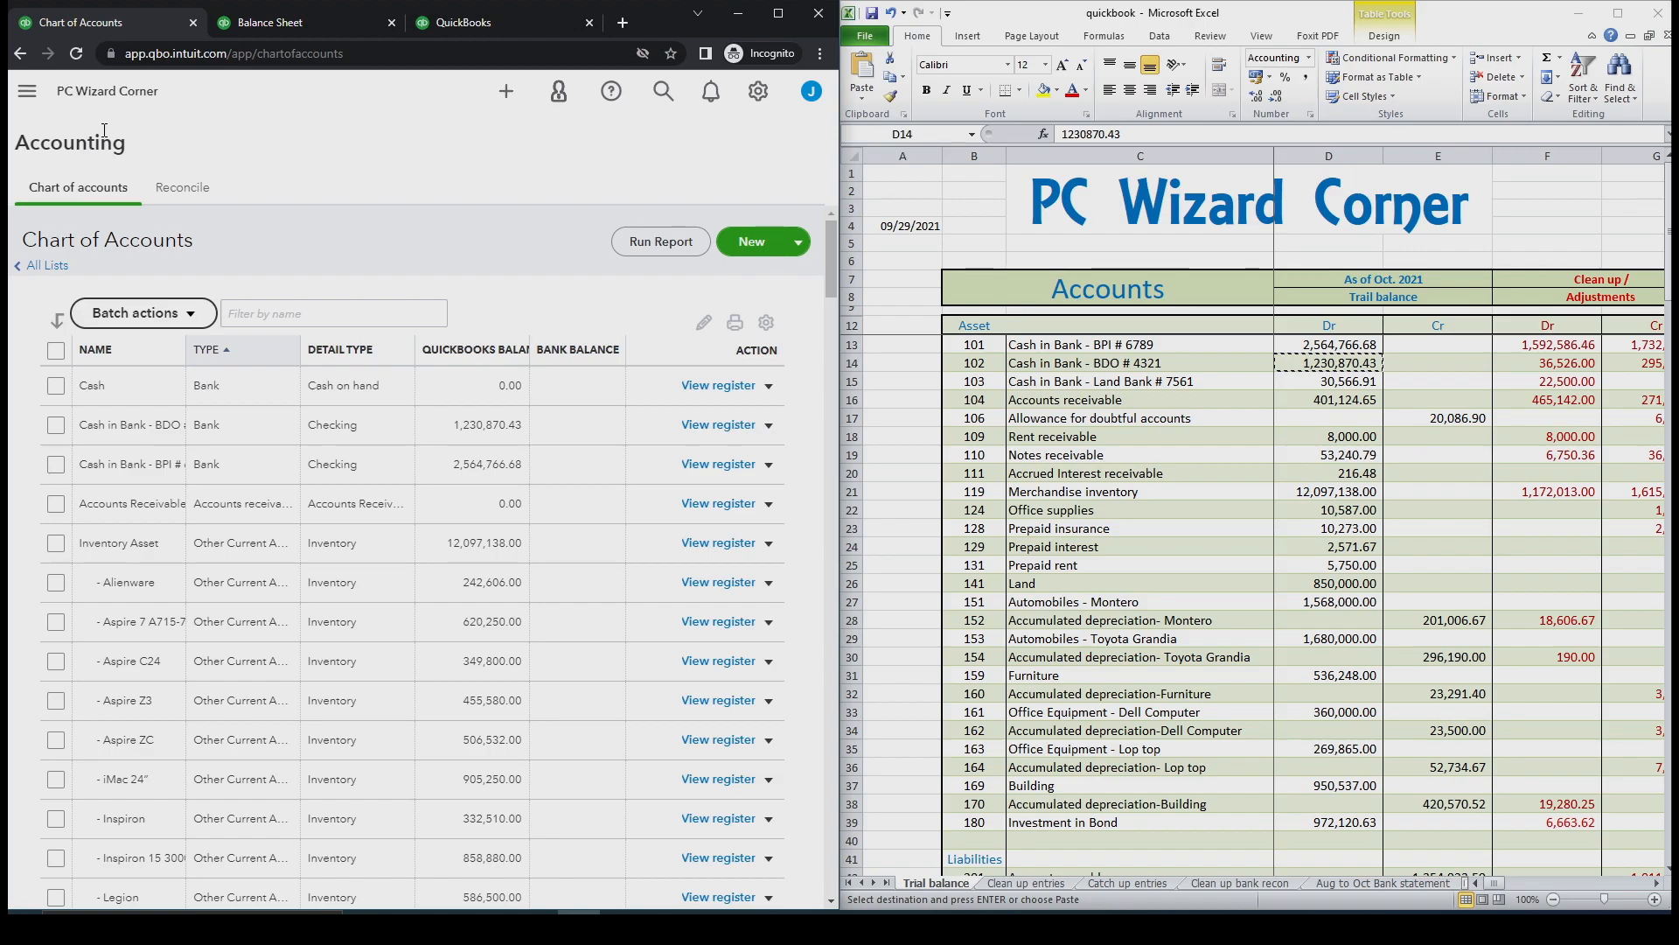
Create a Savings account under Bank Accounts named Cash in Bank - Land Bank # 7561
left_click(751, 247)
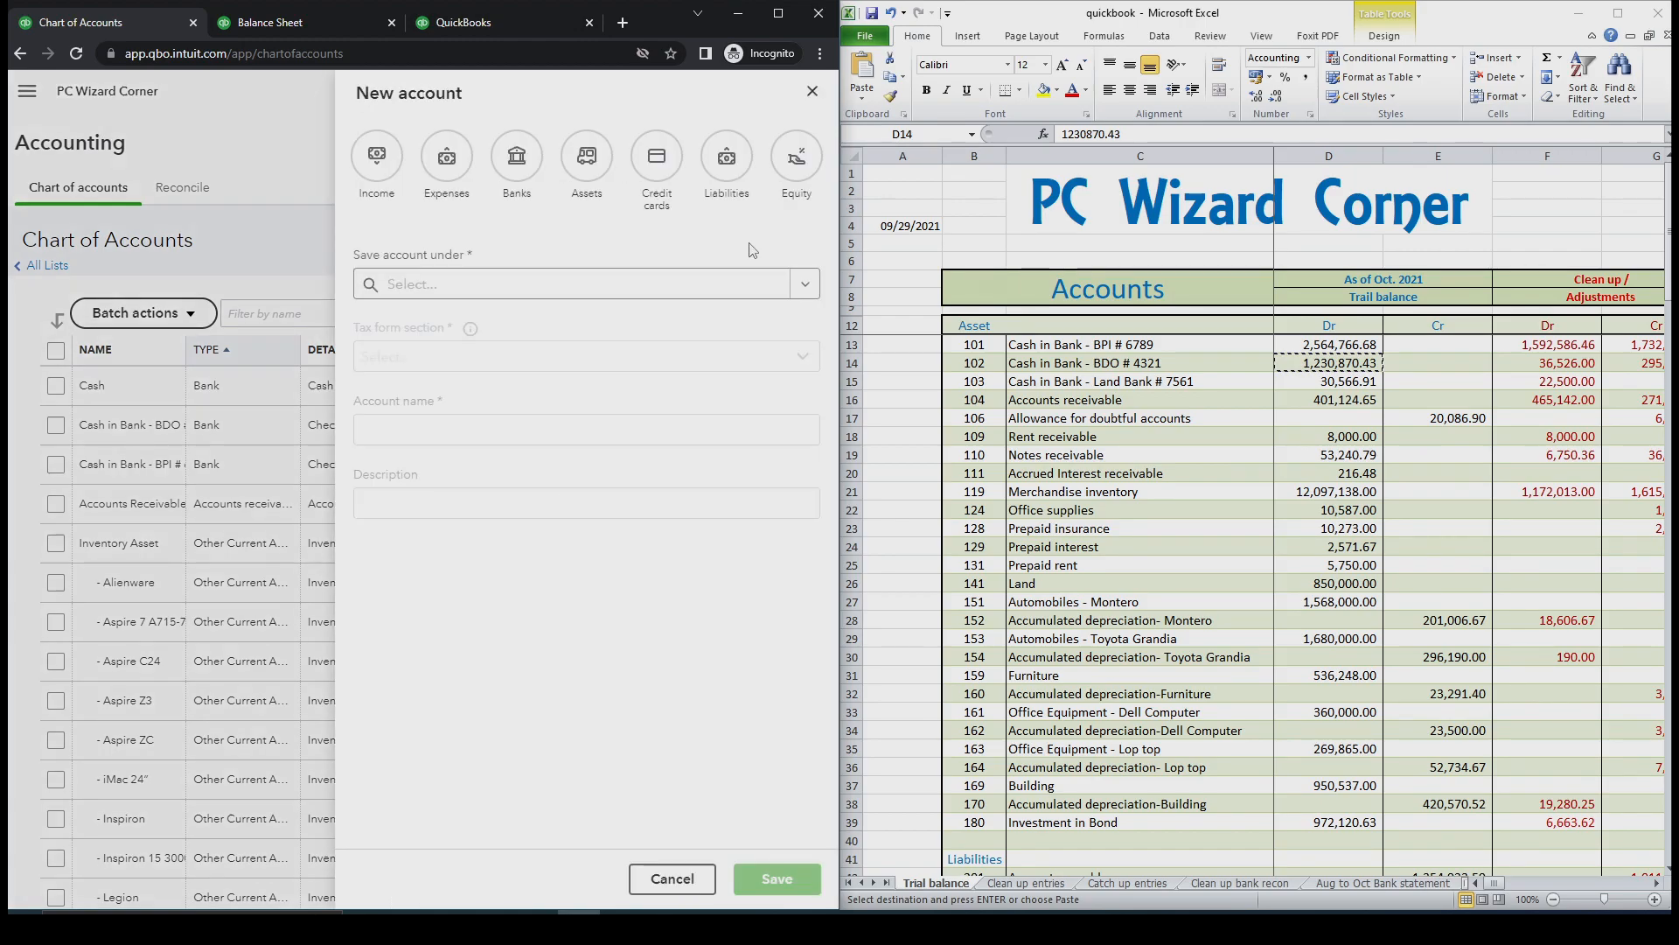
left_click(517, 156)
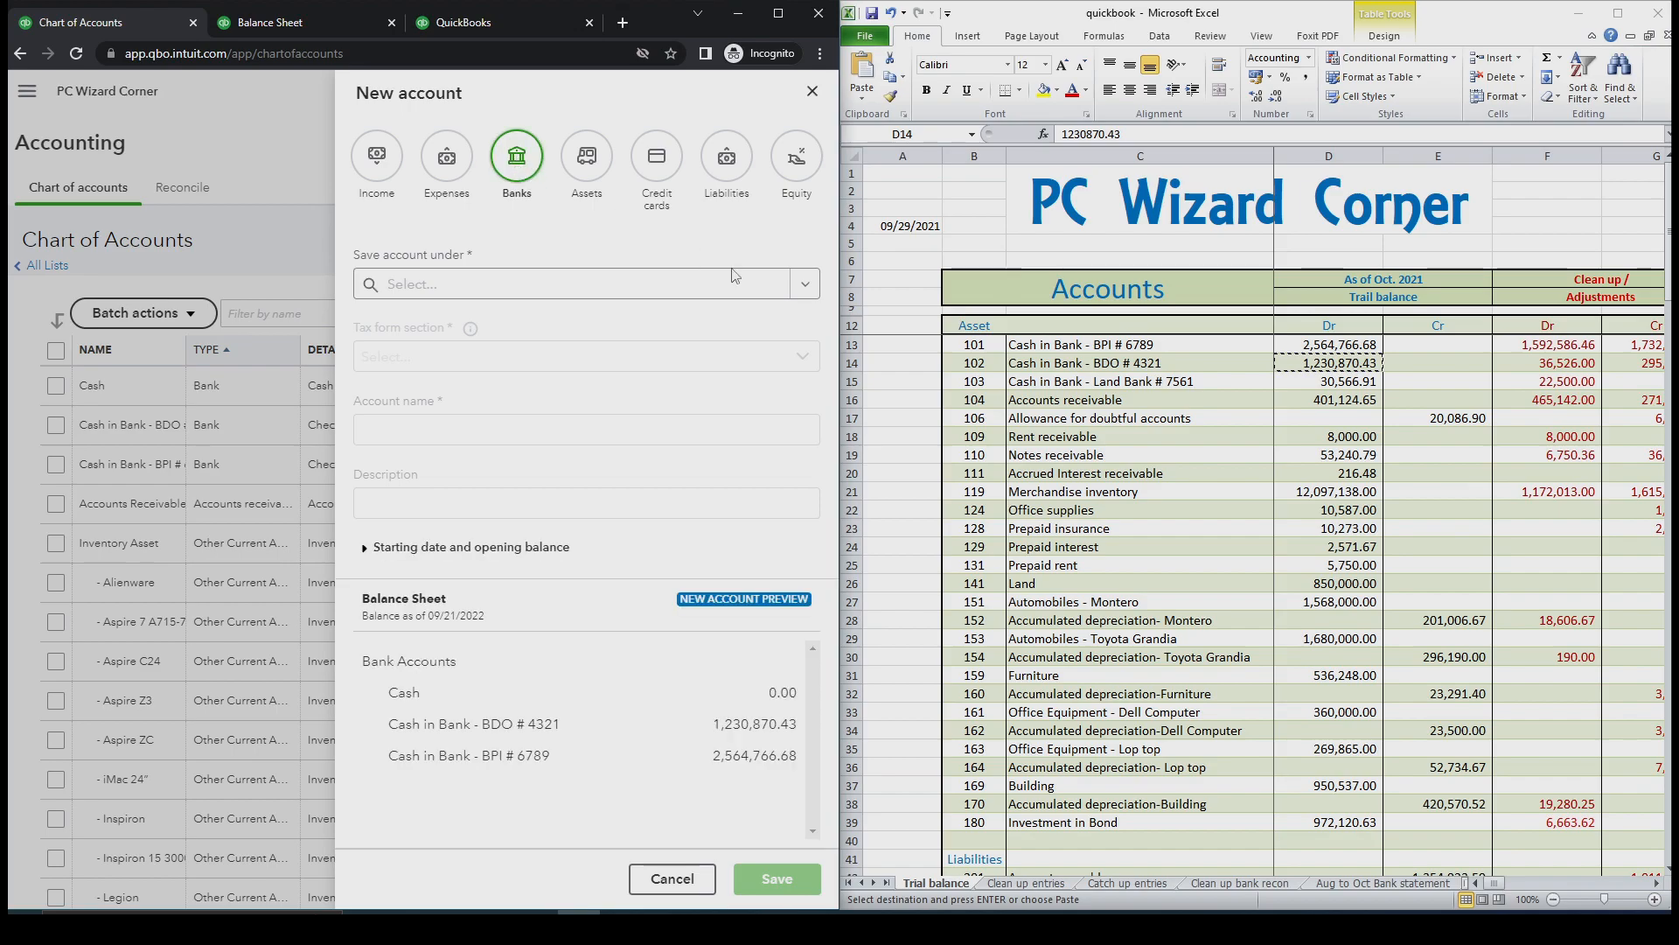
left_click(801, 285)
left_click(666, 323)
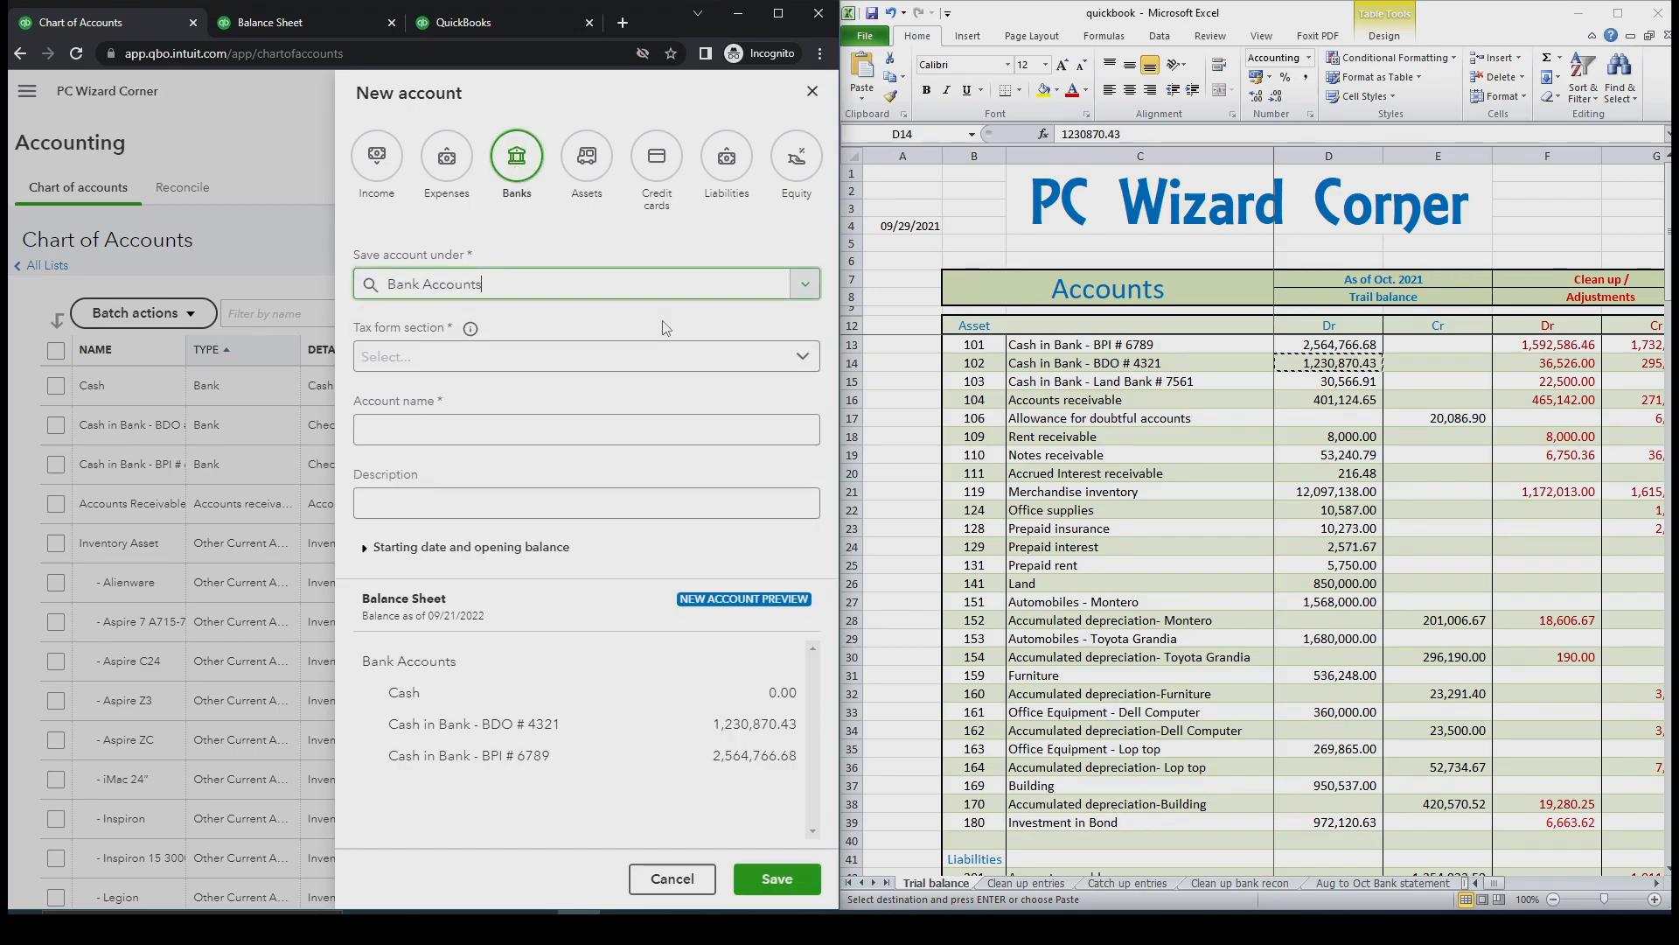
left_click(813, 364)
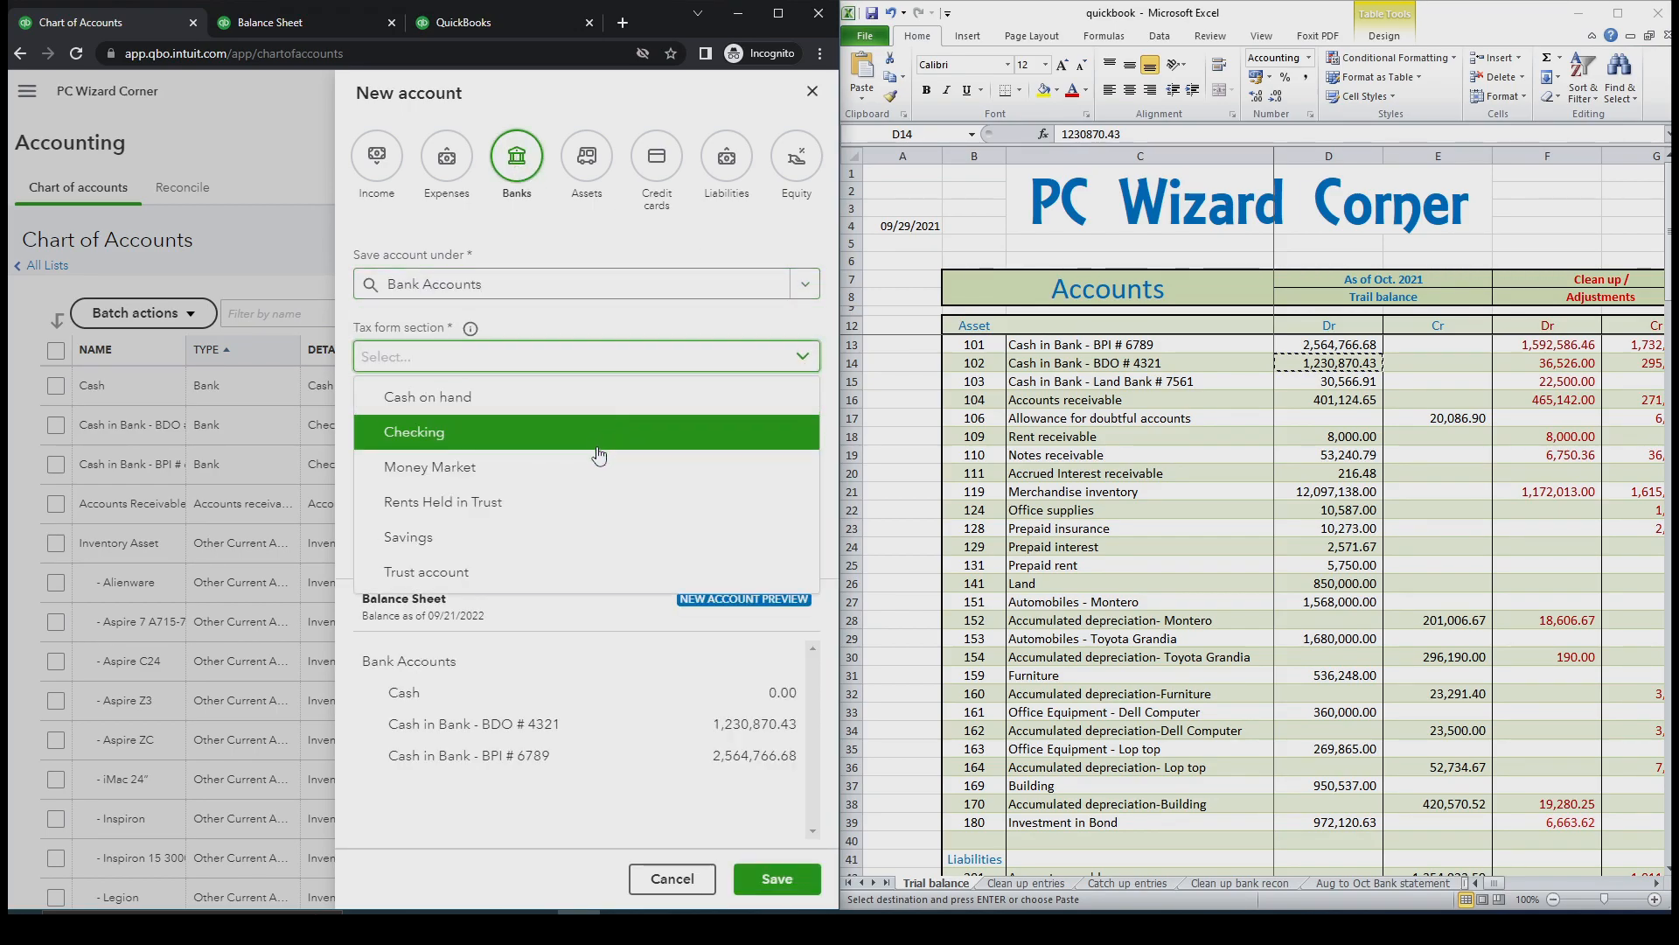
left_click(576, 537)
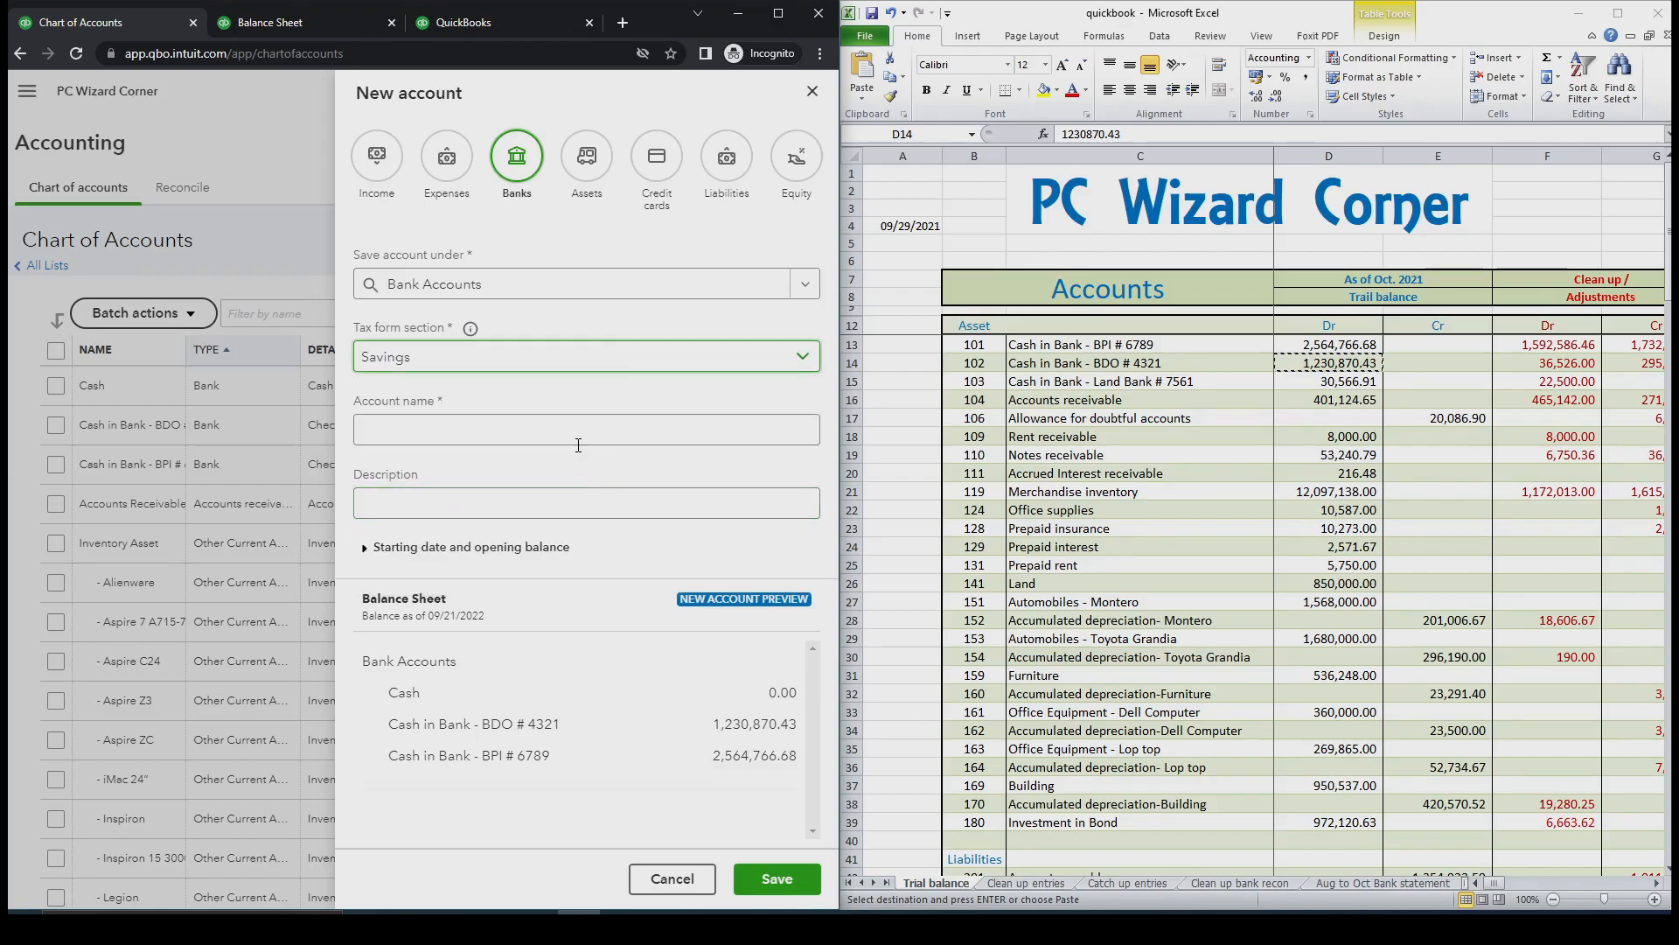
left_click(1044, 383)
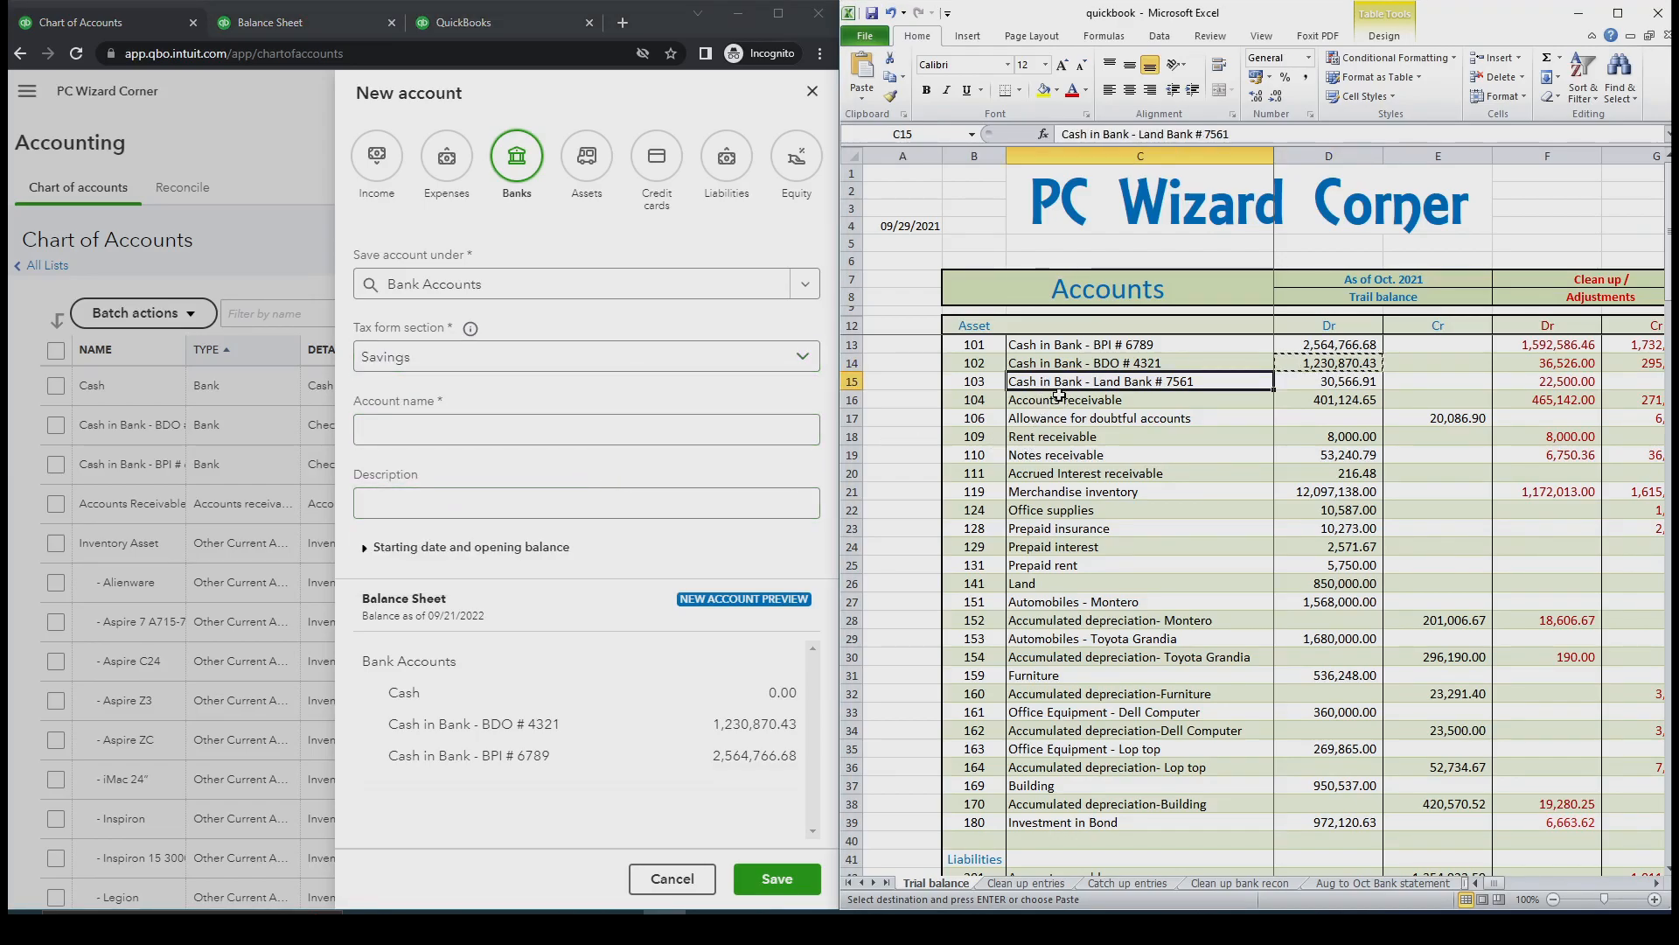
left_click(484, 429)
type("Cash in Bank - Land Bank # 7561")
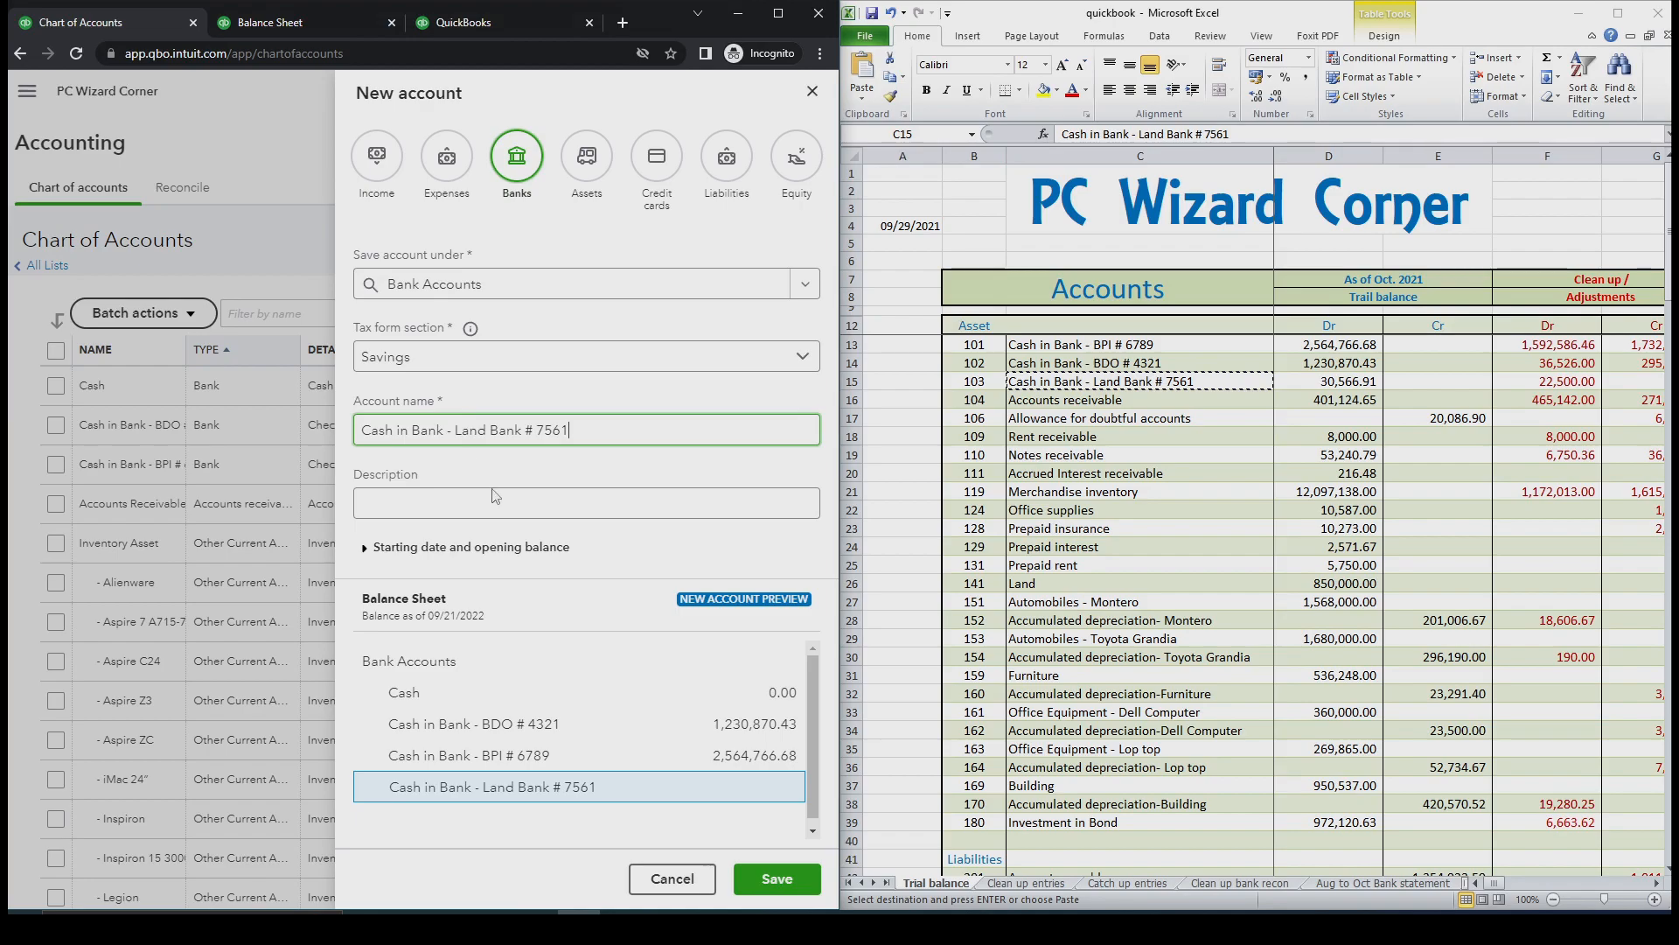
Set the starting date to Other date 09/29/2021
left_click(373, 554)
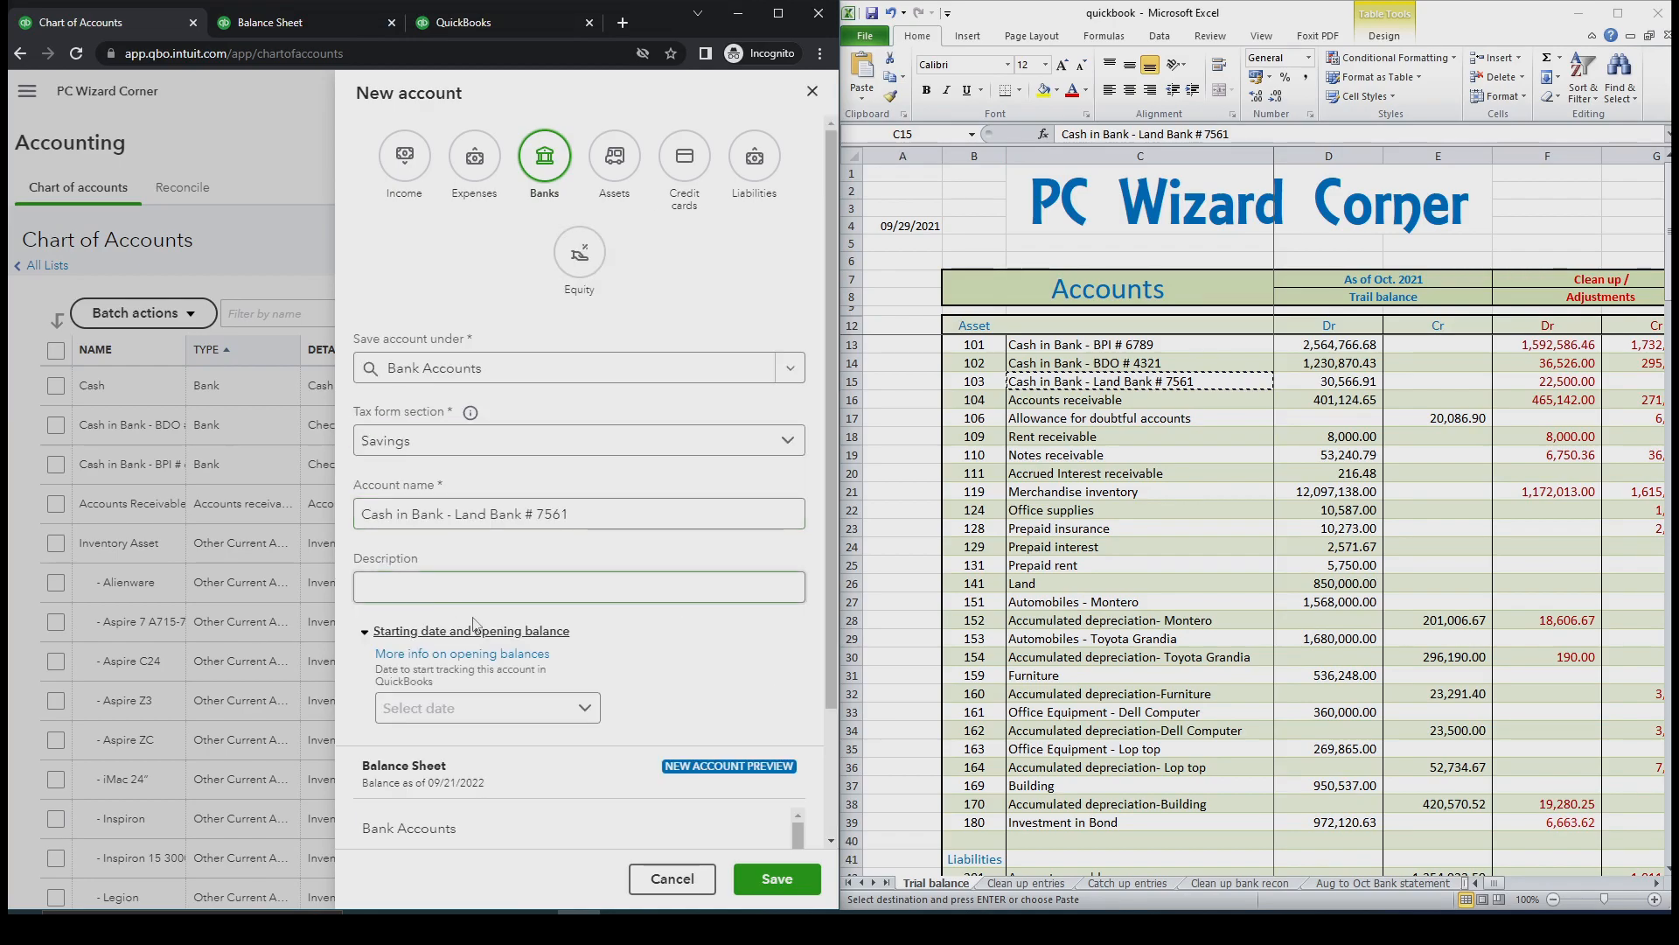
scroll(646, 601, "down", 1)
left_click(582, 558)
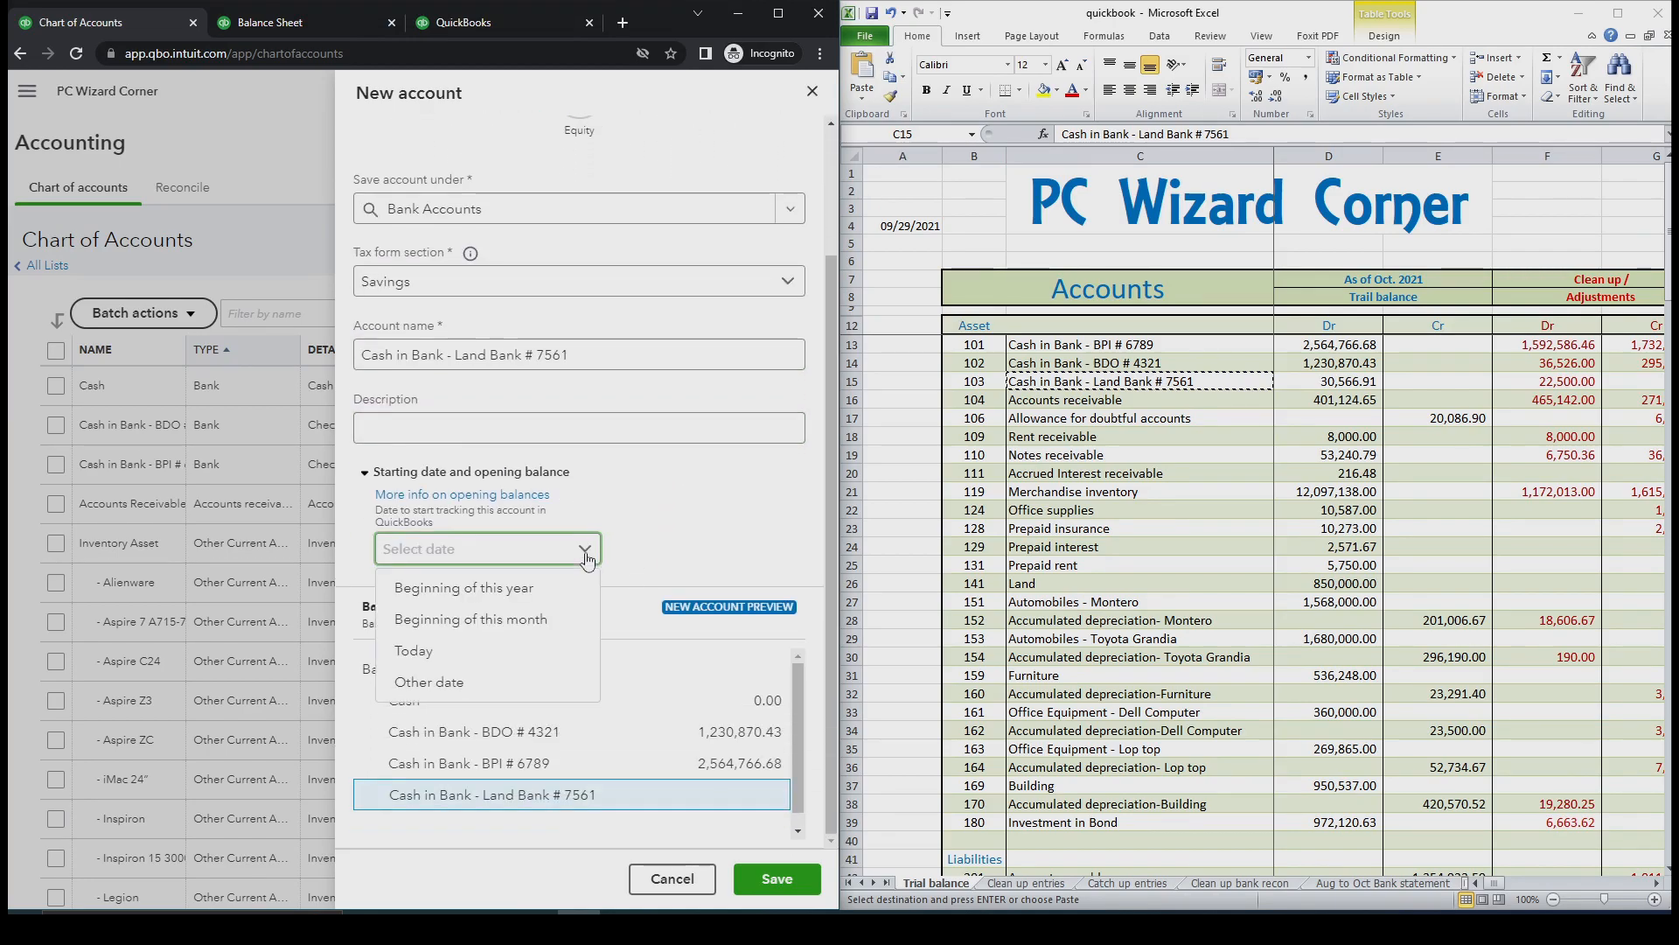
left_click(486, 682)
left_click(913, 227)
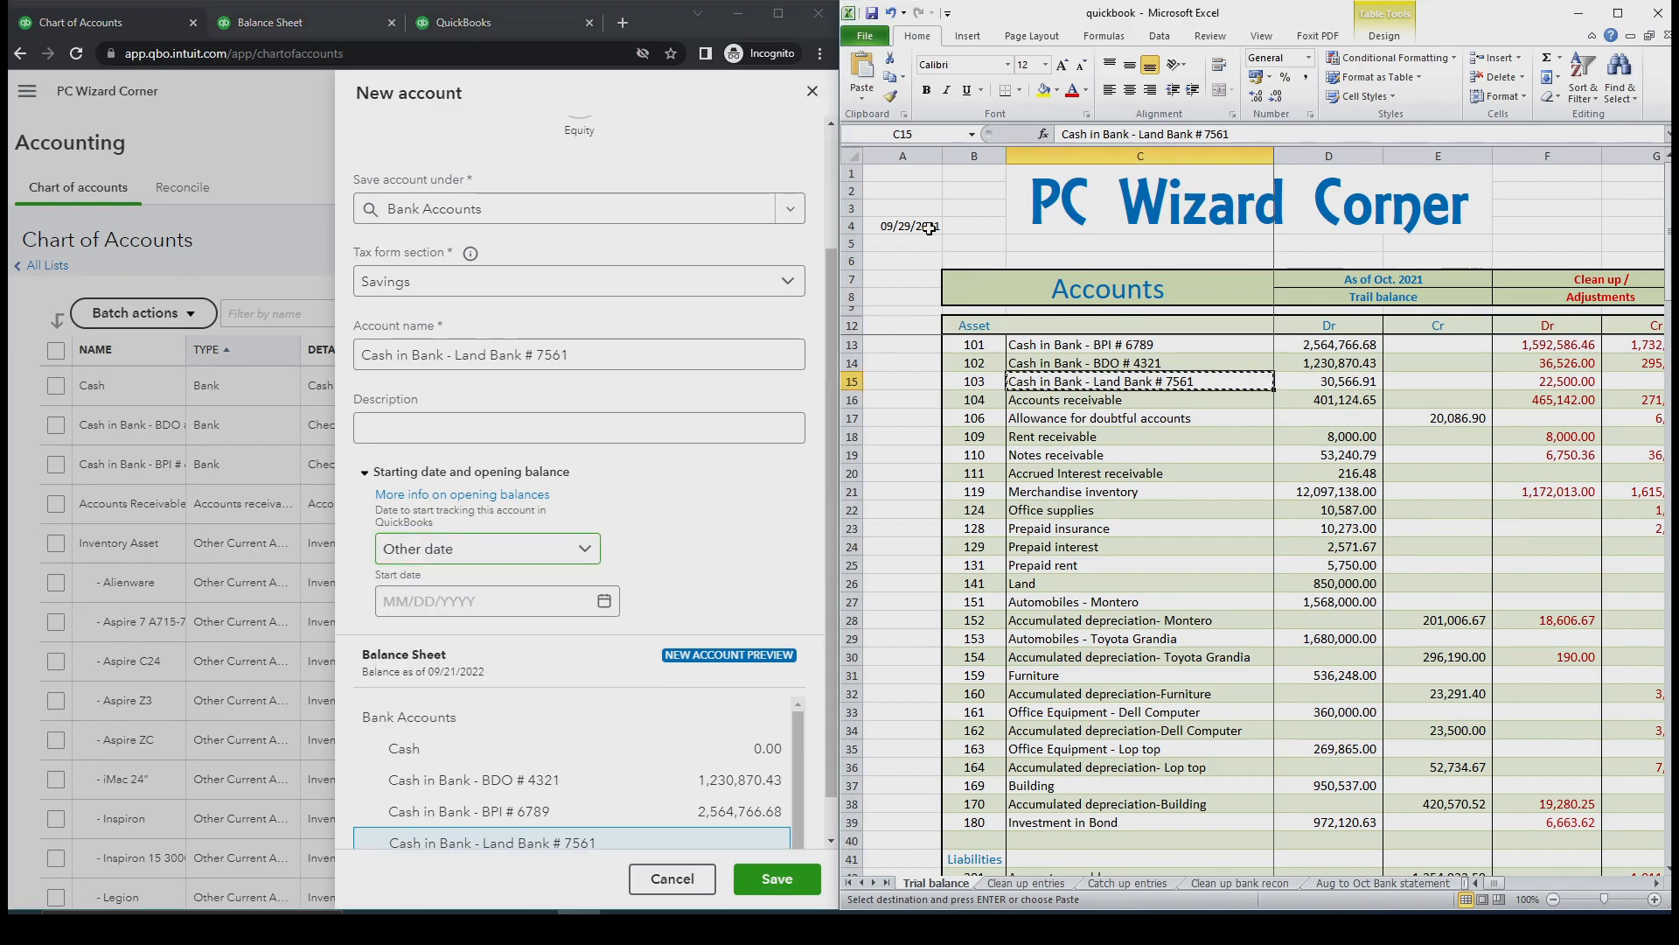
left_click(913, 227)
key("ctrl+c")
left_click(486, 600)
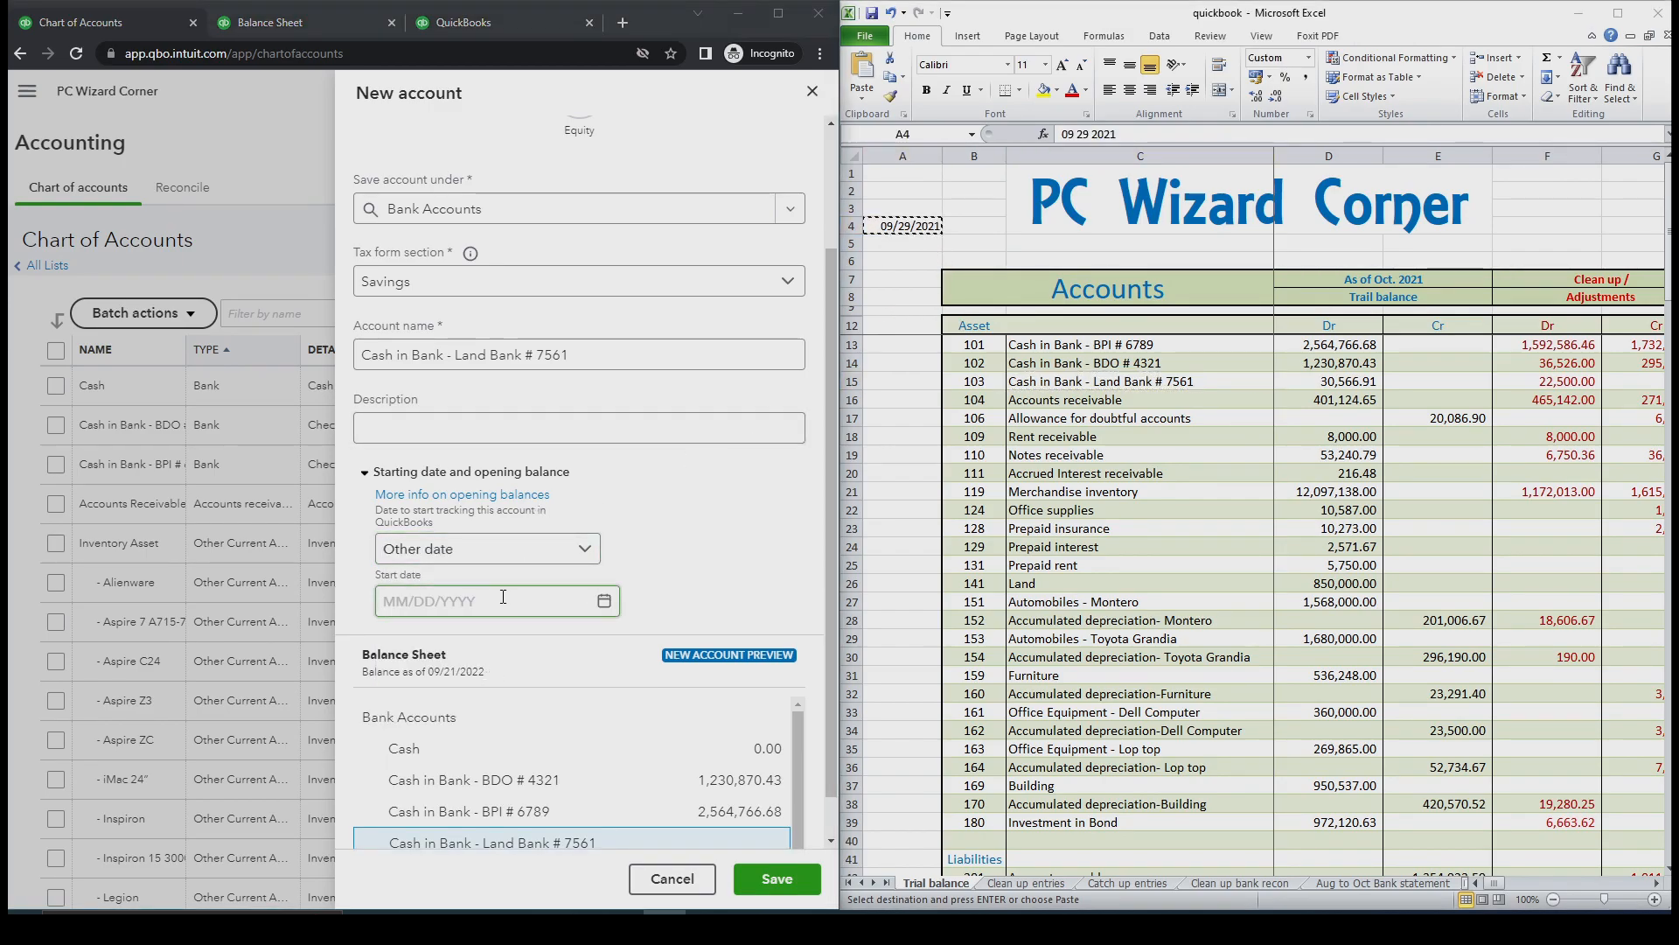
key("ctrl+v")
Enter the 30,566.91 opening balance from cell D15 and save the account
left_click(1329, 381)
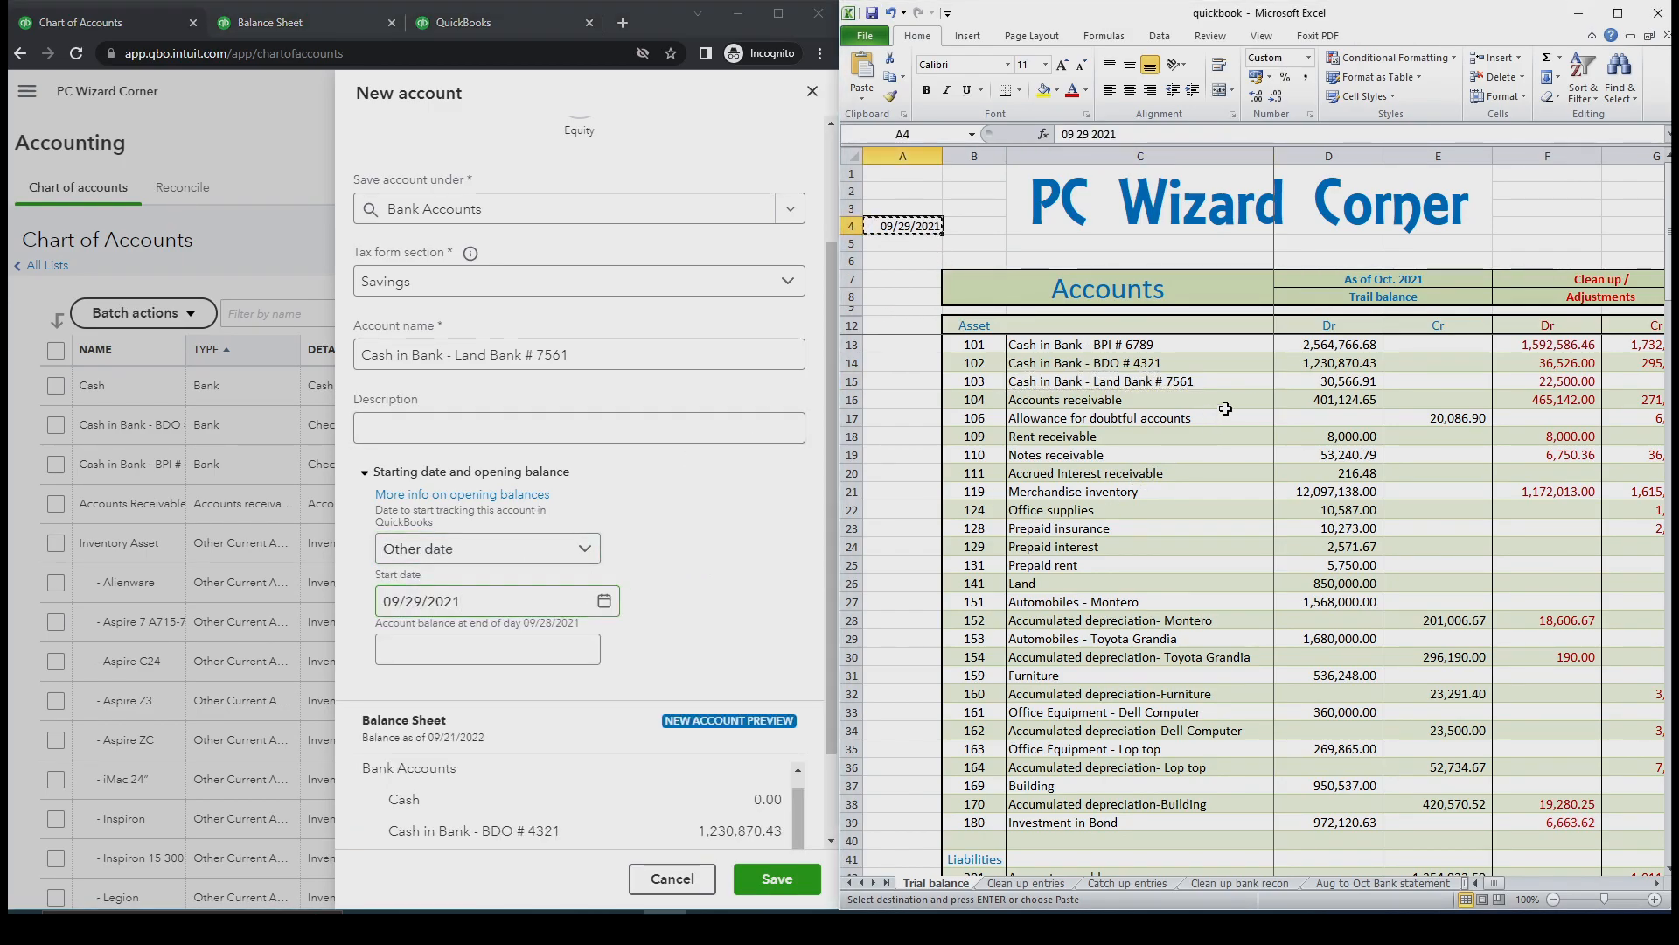
key("ctrl+c")
left_click(487, 649)
key("ctrl+v")
left_click_drag(832, 427, 828, 588)
left_click(766, 878)
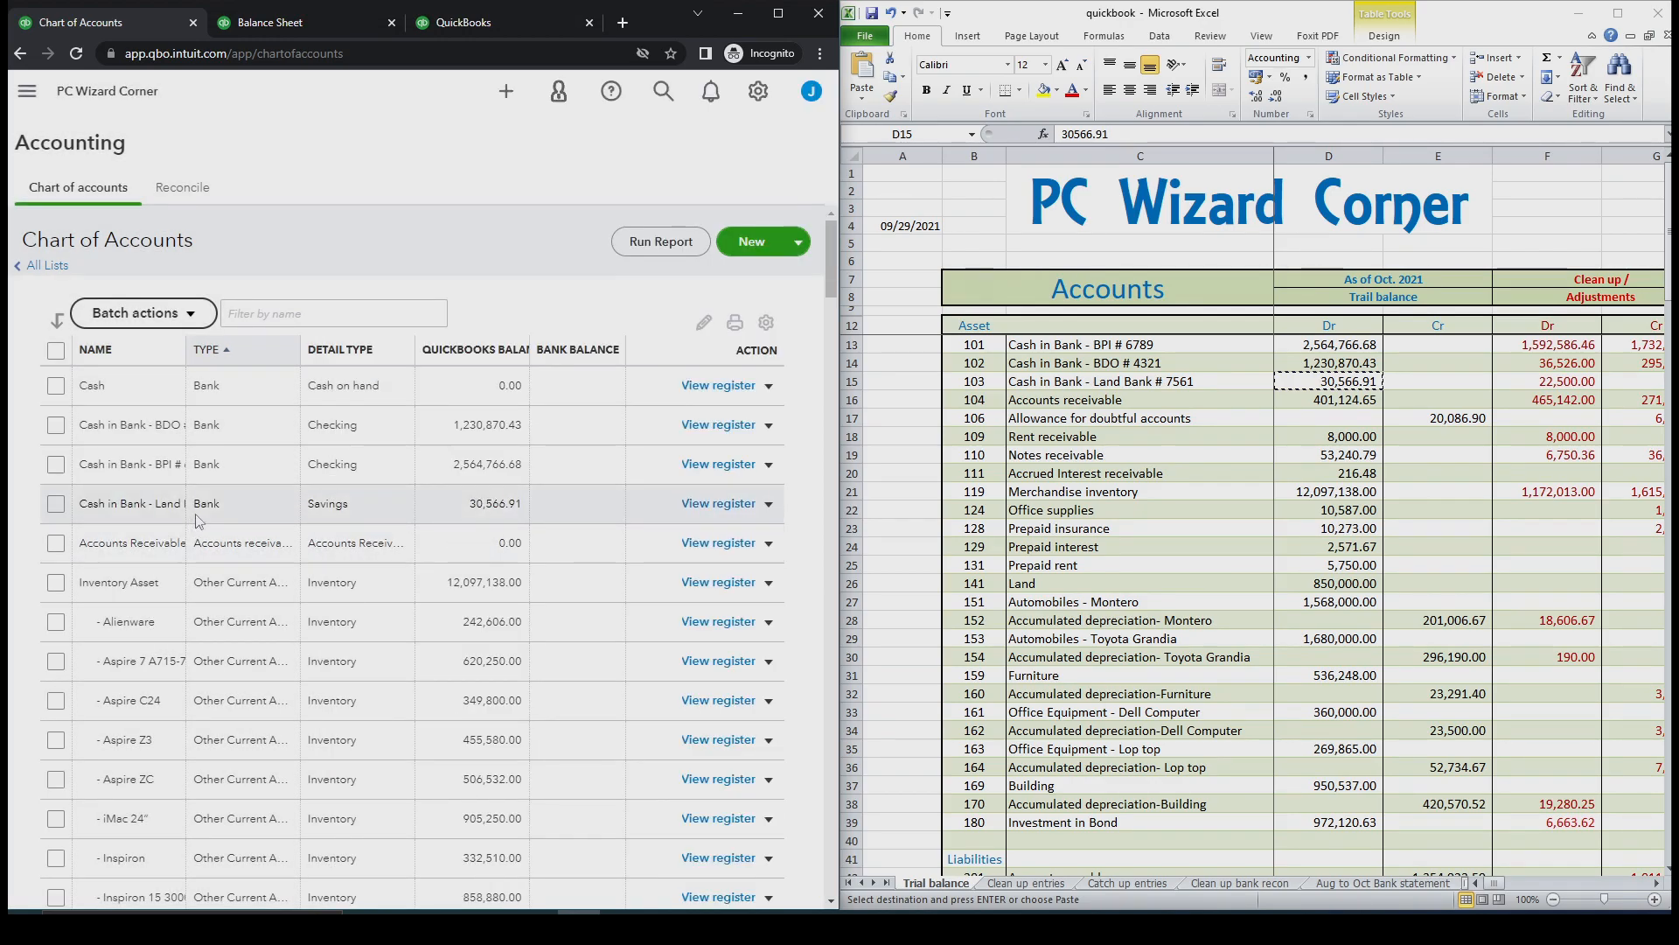
Change the Land Bank # 7561 opening deposit's account to Owner's Capital and save, confirming the change
left_click(719, 504)
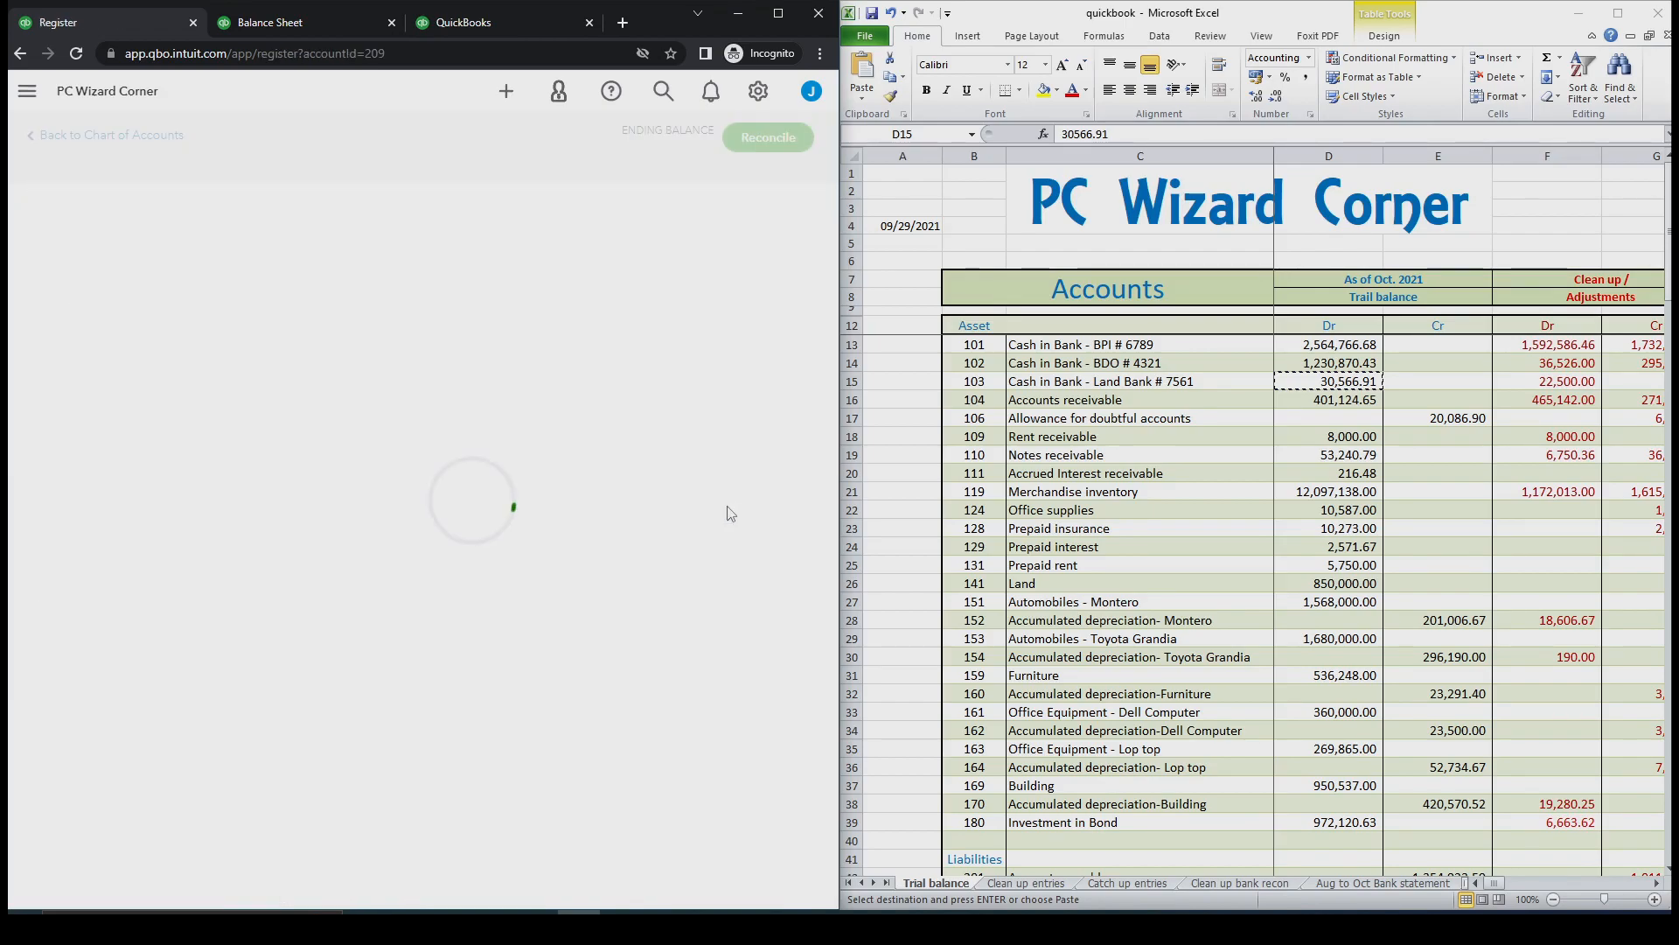
left_click(356, 408)
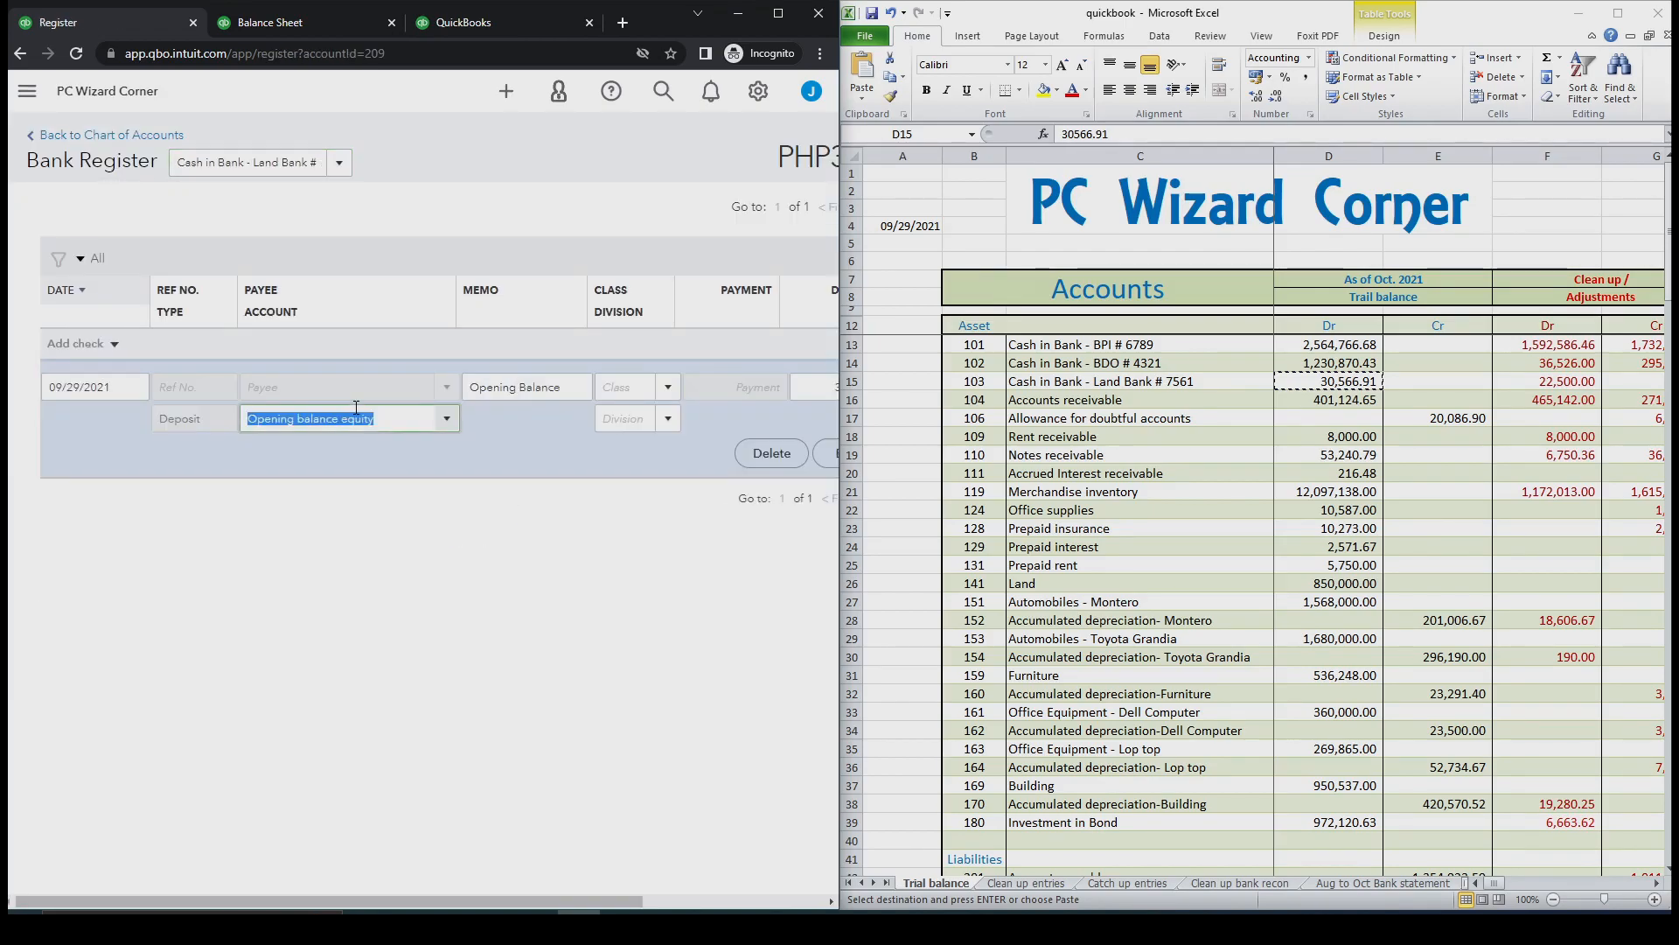
left_click(446, 421)
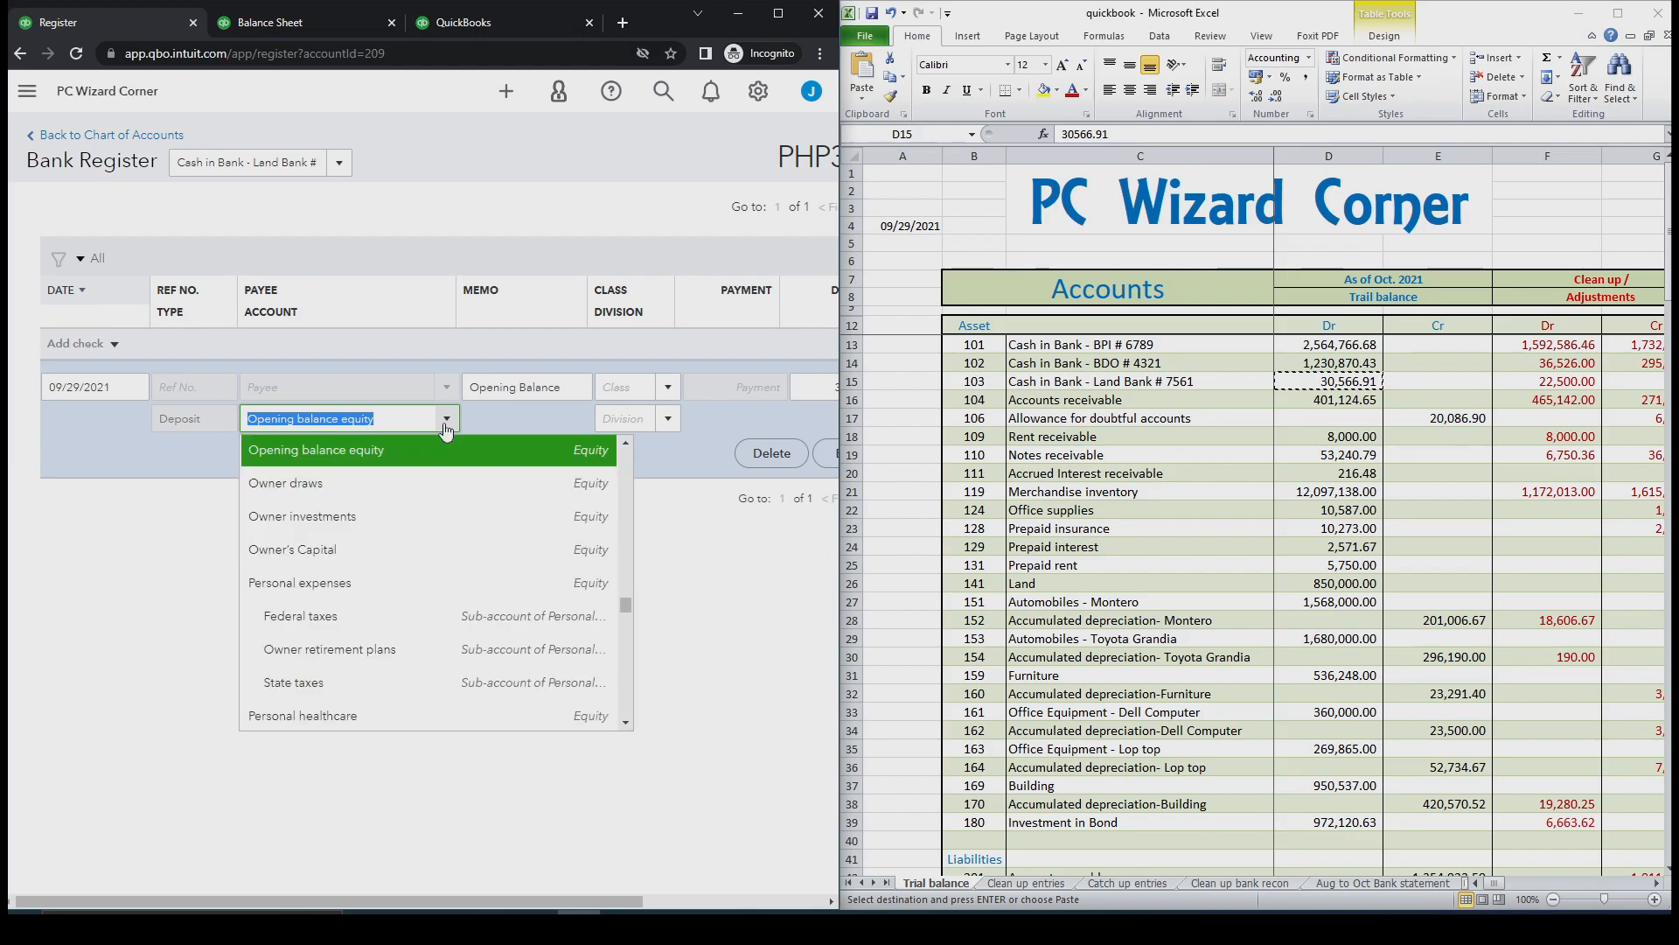
type("Owner draws")
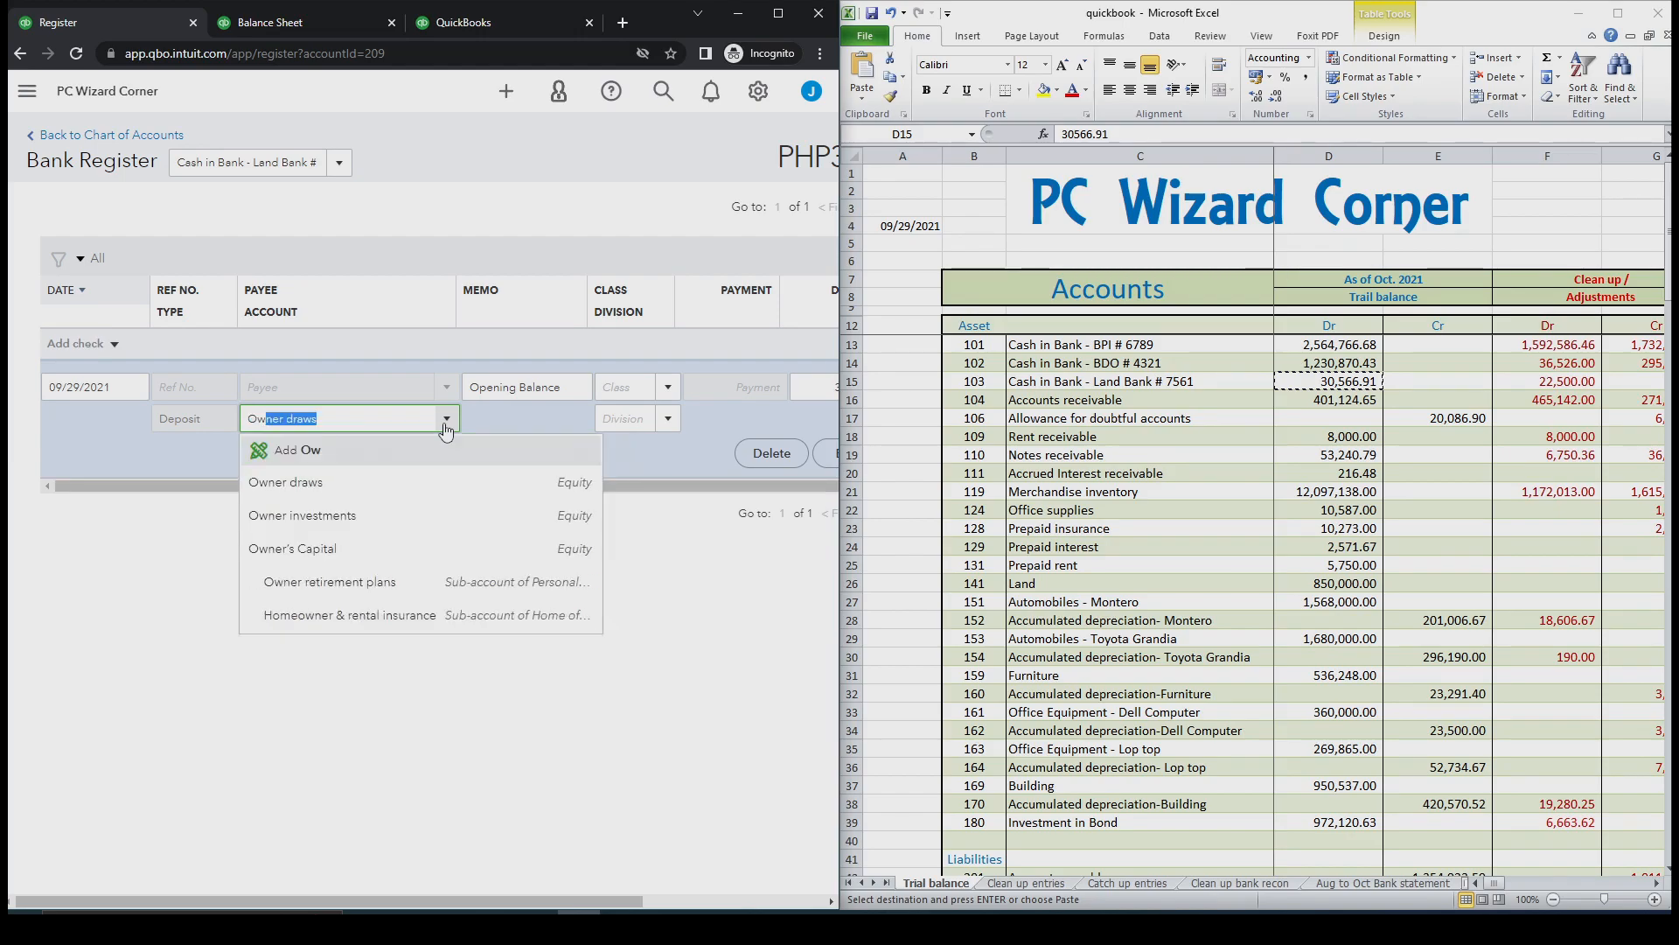
left_click(378, 549)
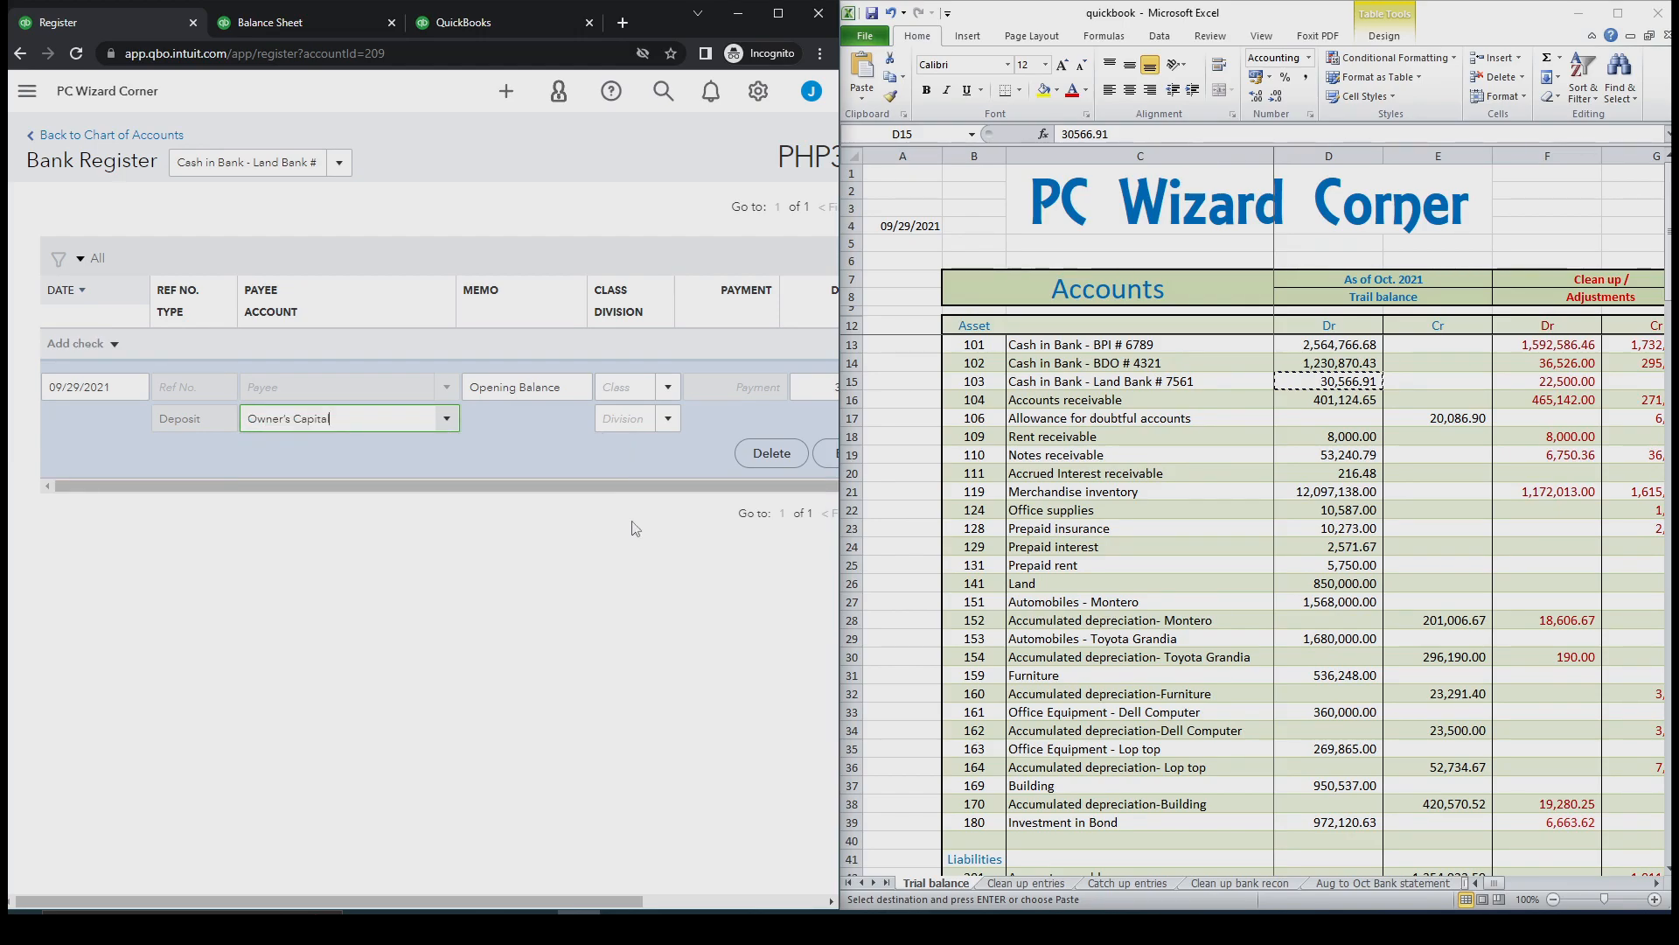
left_click_drag(556, 899, 679, 899)
left_click(820, 455)
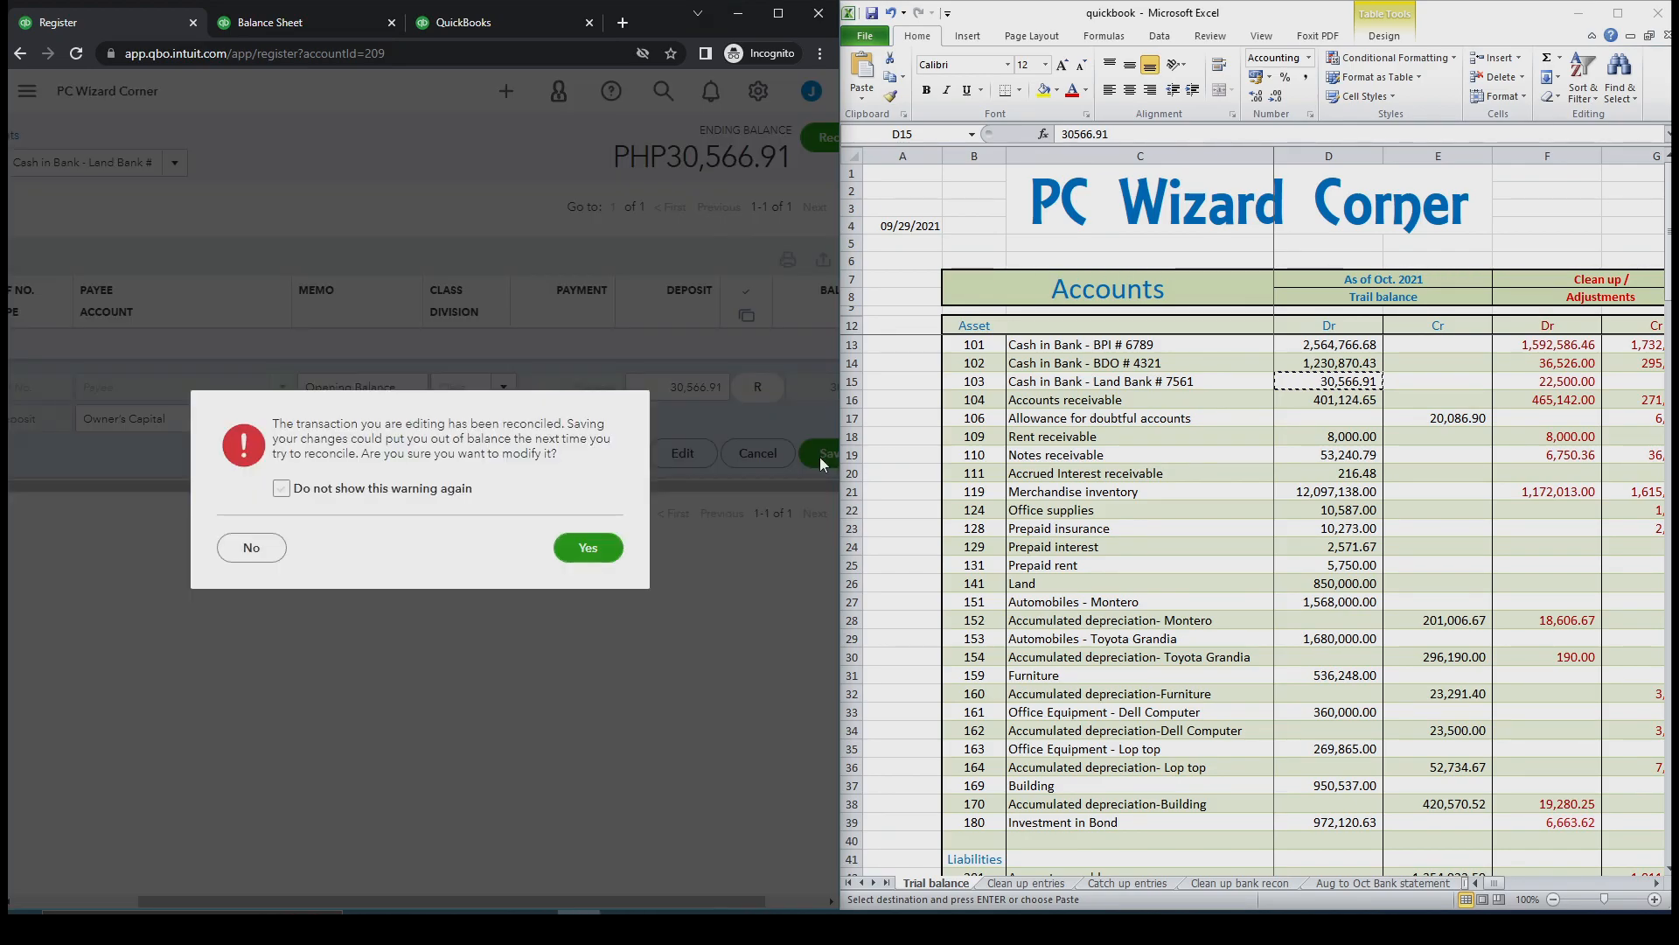
left_click(598, 553)
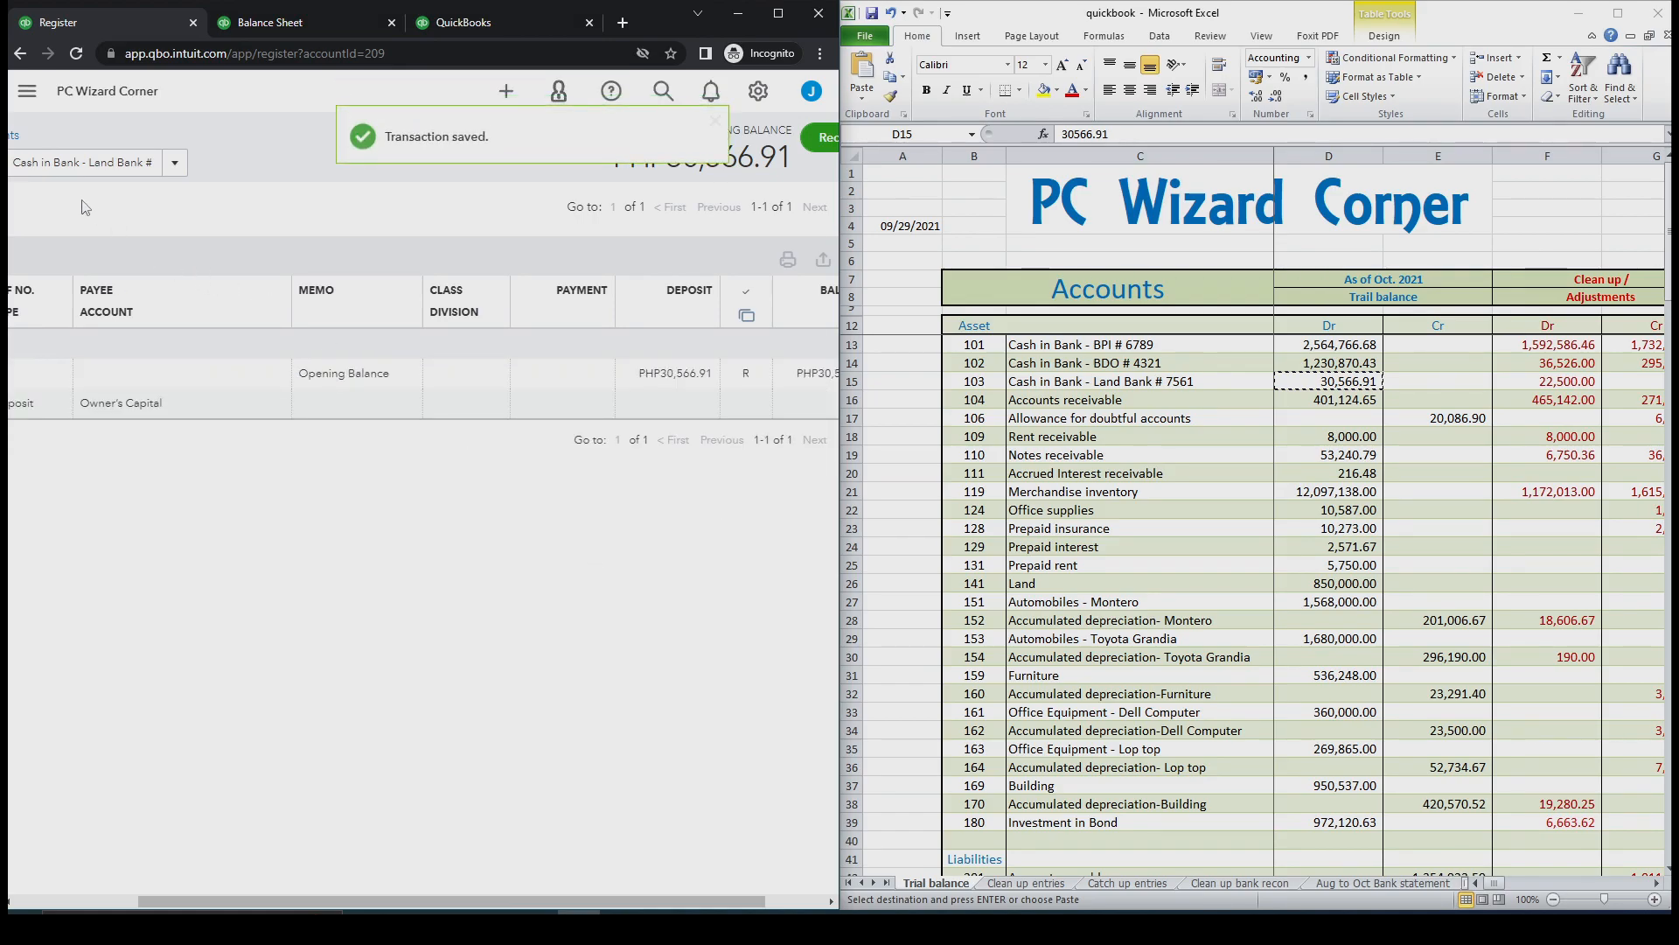
left_click(14, 134)
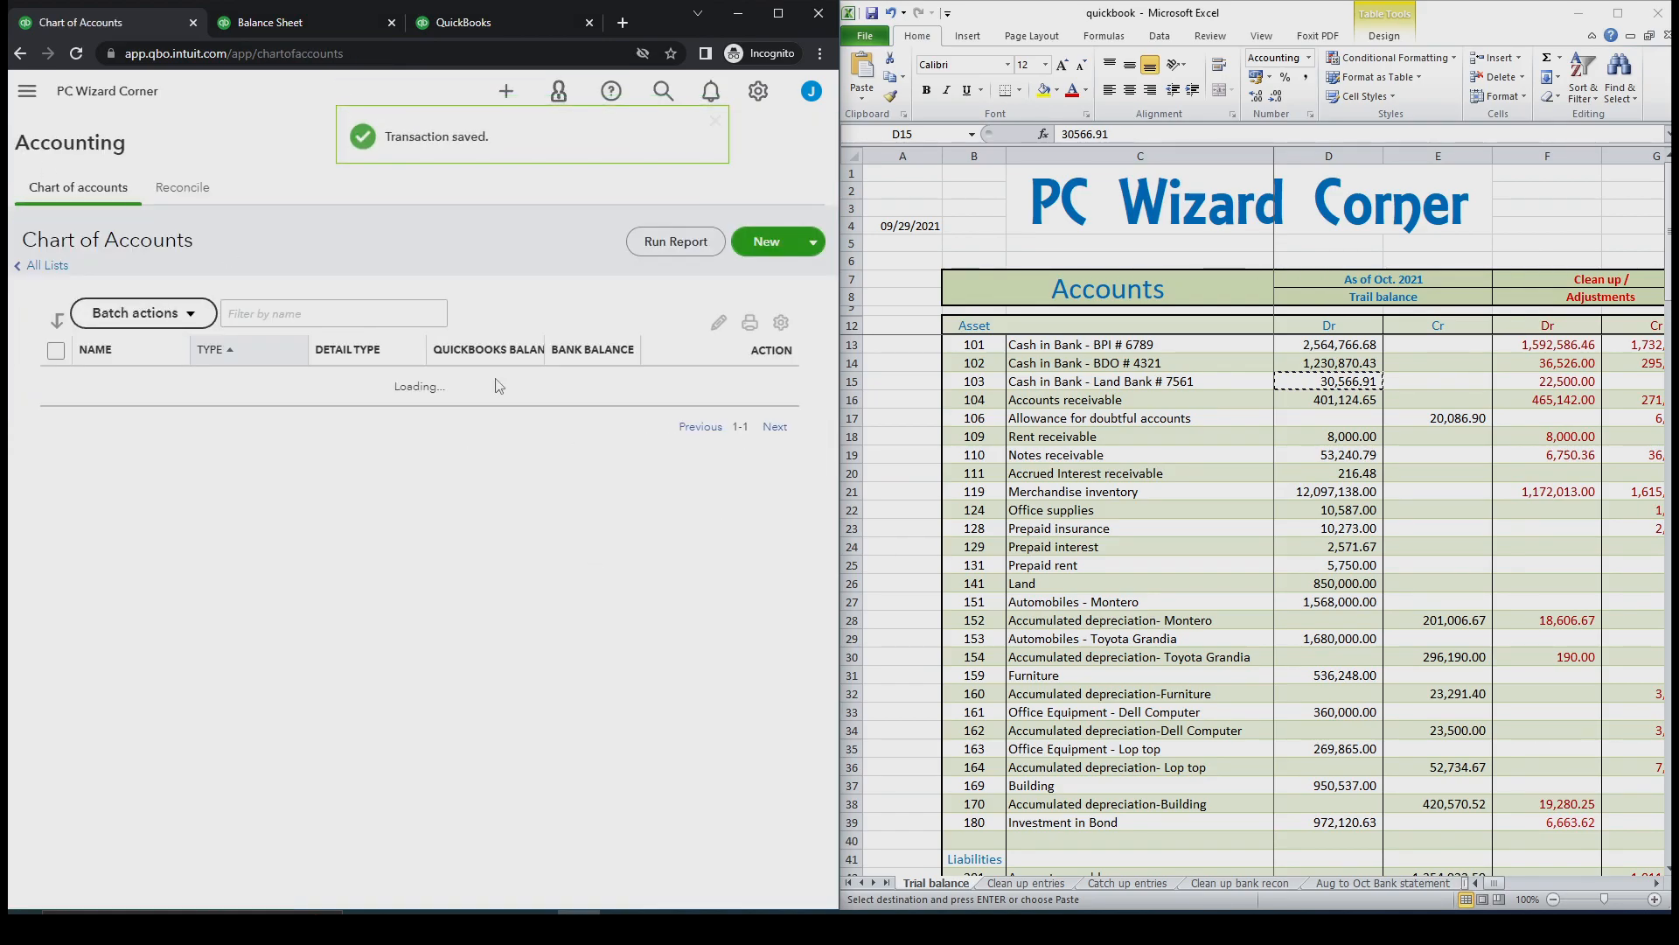
left_click(465, 25)
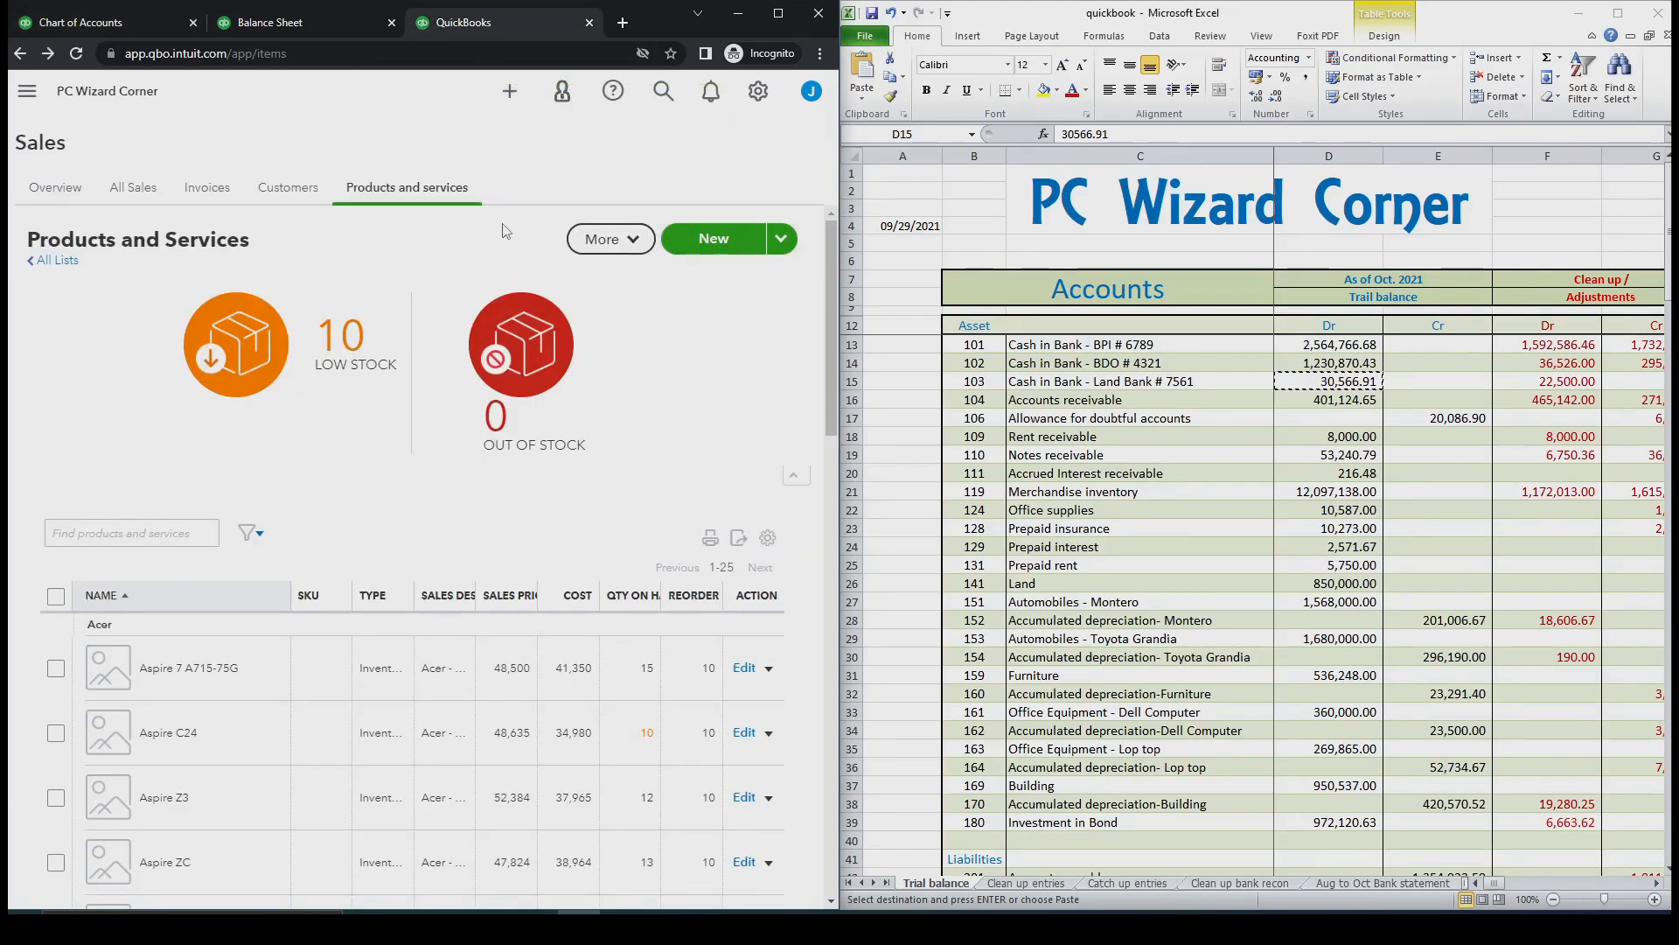
Refresh the Balance Sheet report with the navigation panel collapsed
left_click(316, 31)
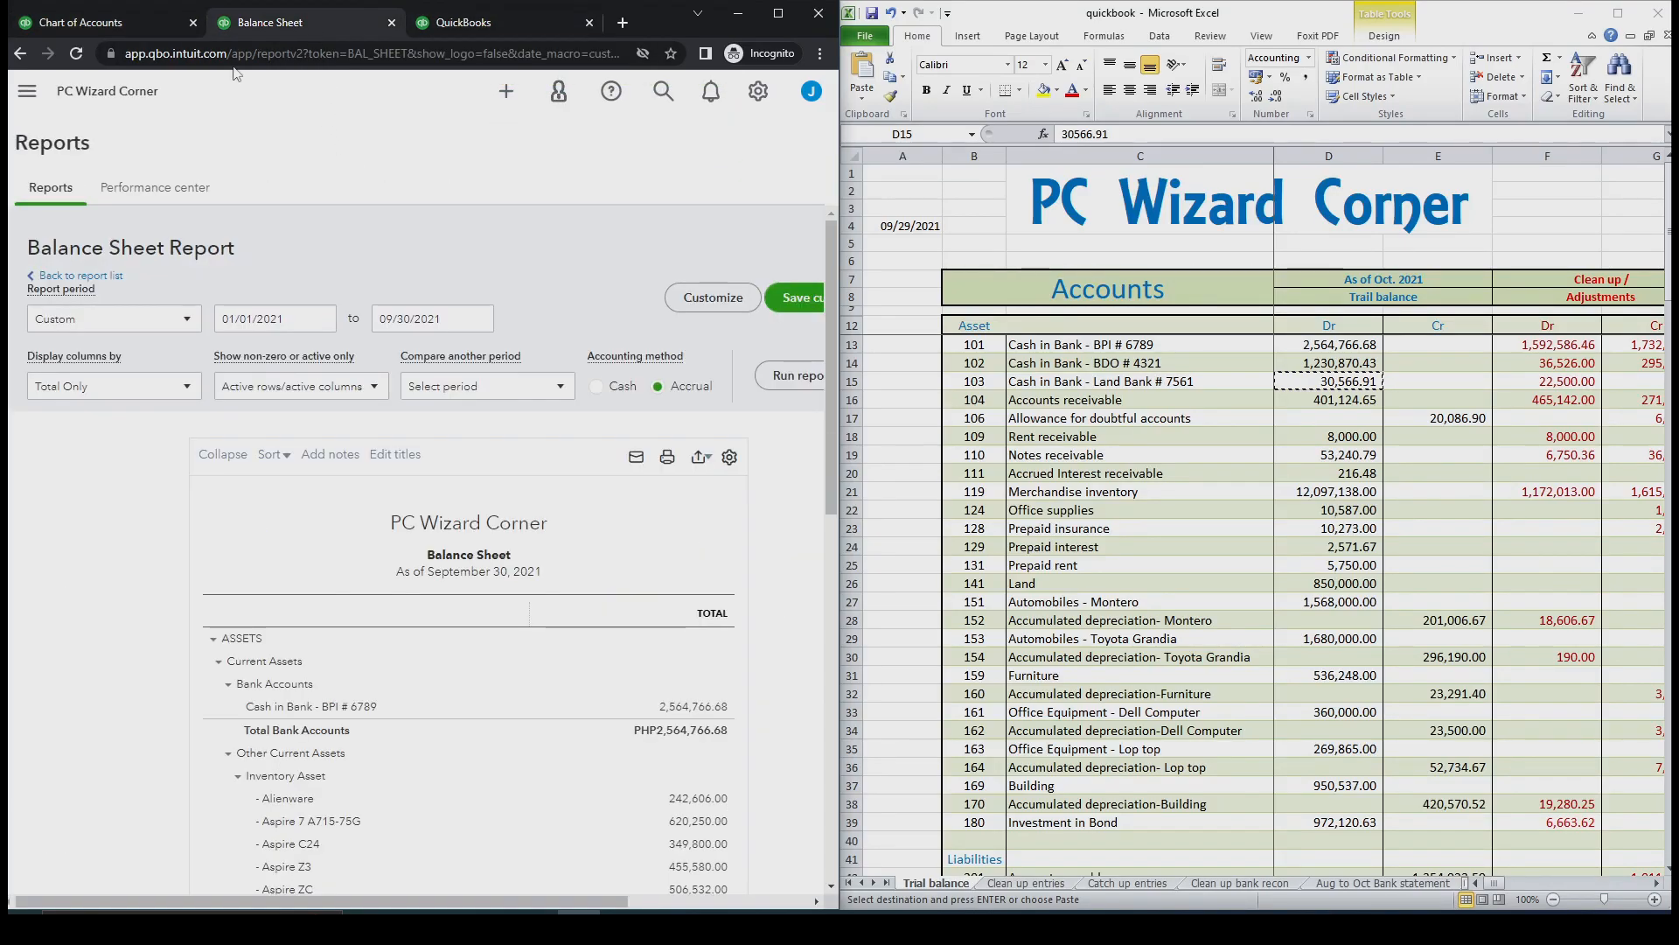
left_click(79, 56)
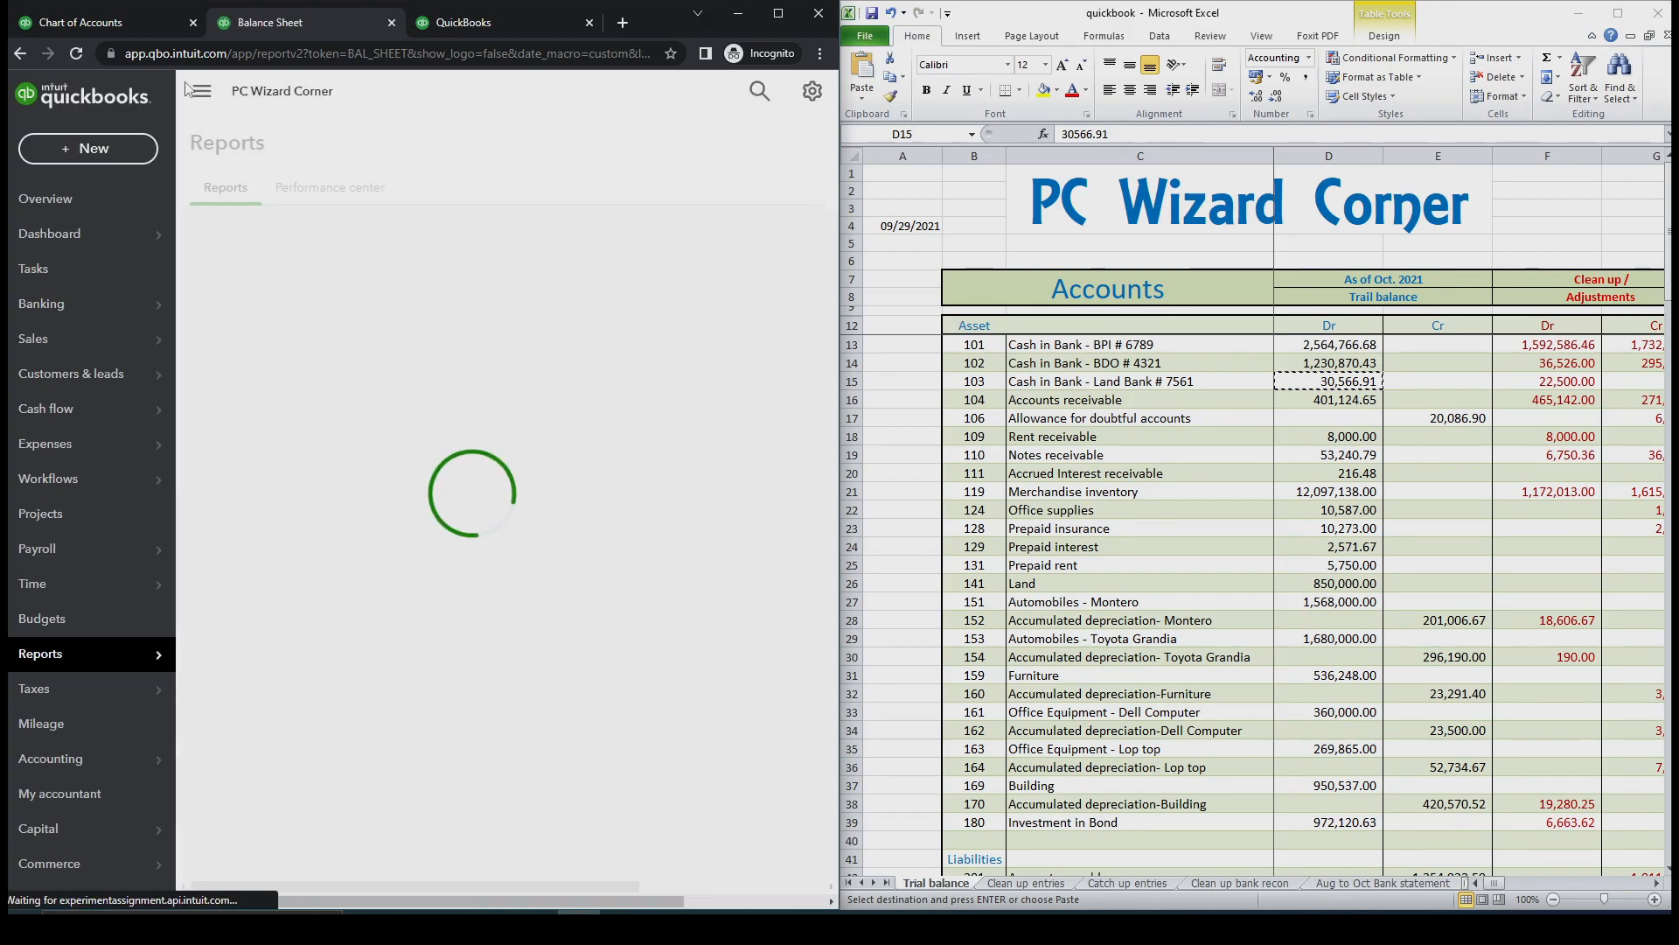
left_click(193, 91)
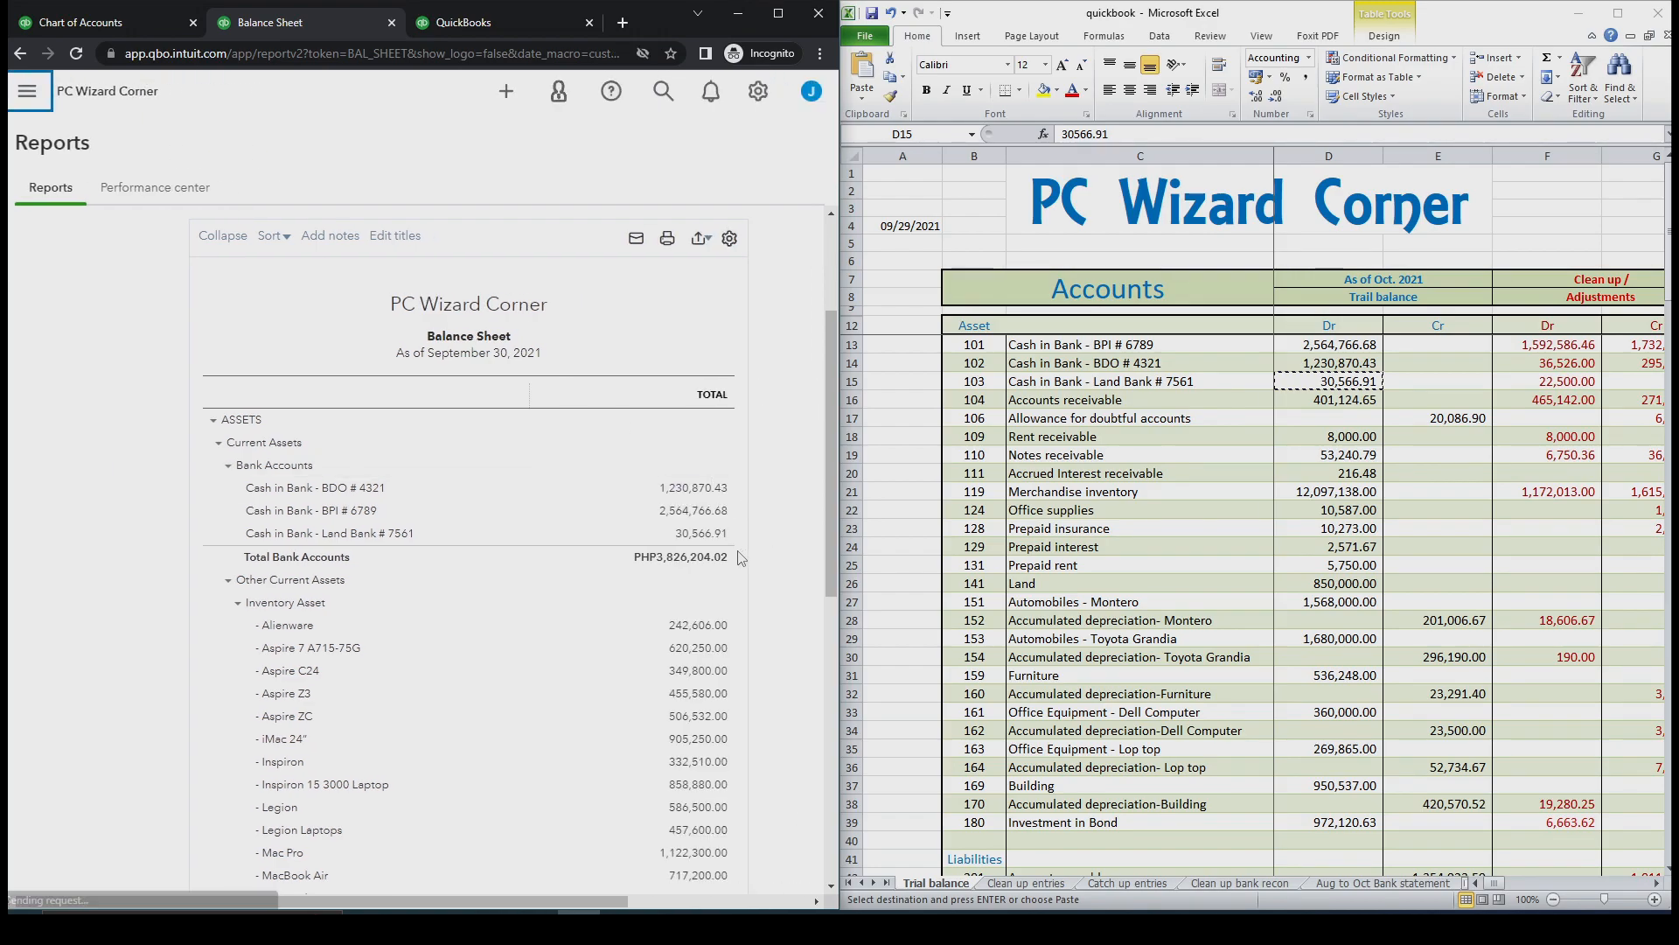
Sum D13:D15 in Excel to match Total Bank Accounts of PHP3,826,204.02
left_click(1333, 341)
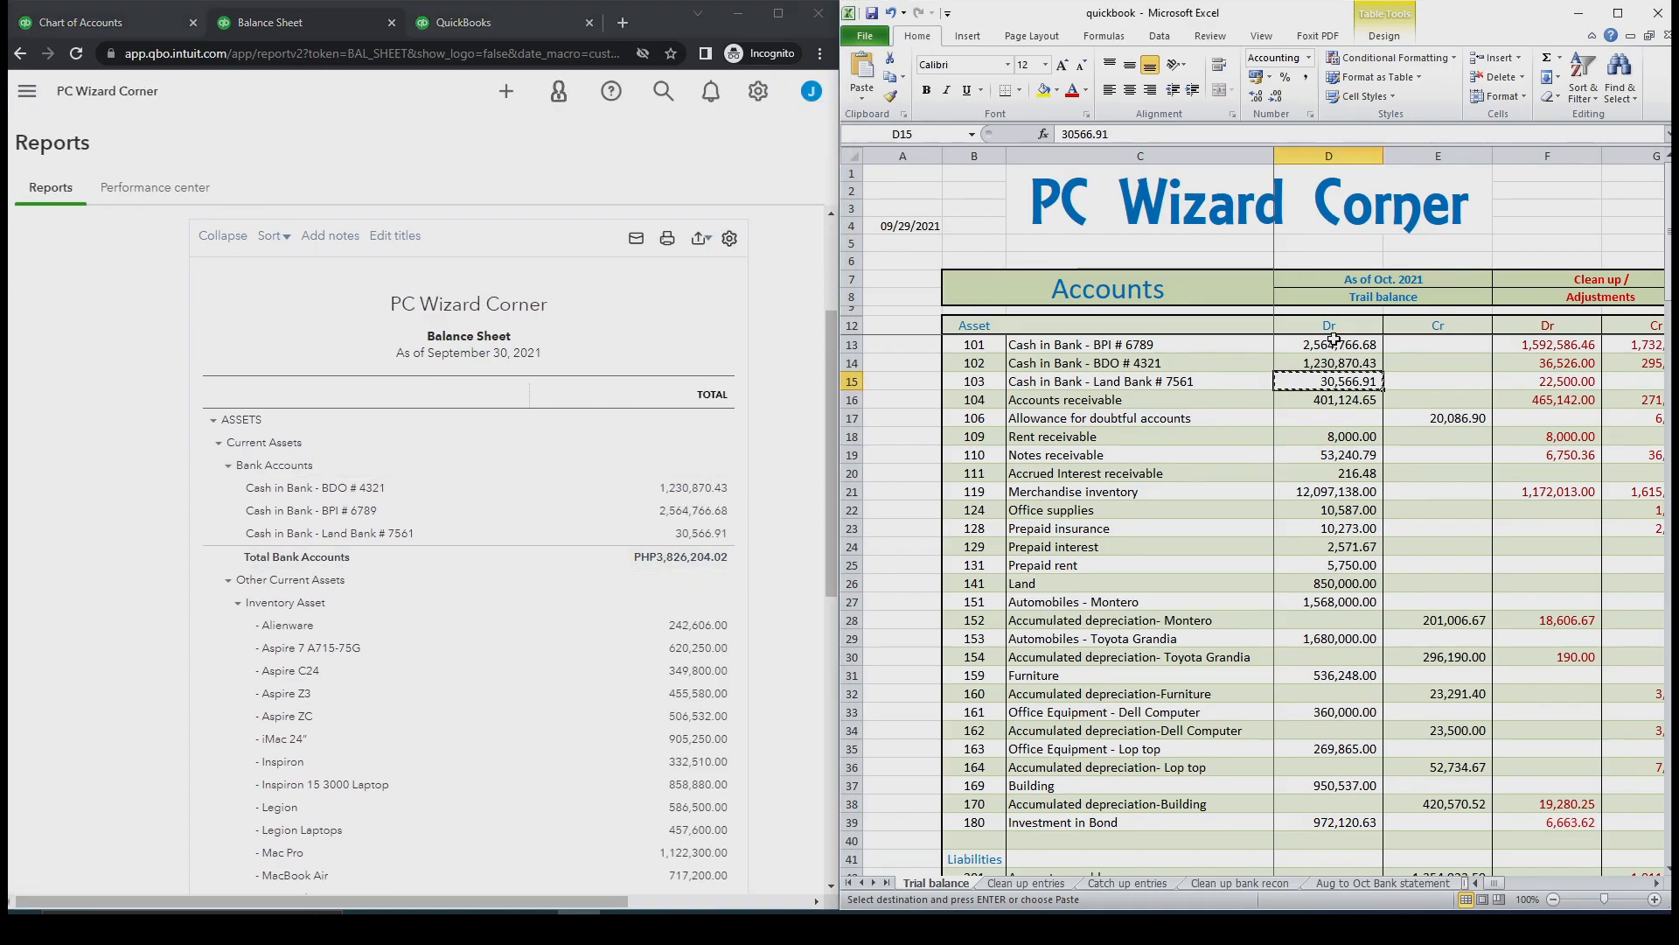
left_click_drag(1333, 343, 1333, 381)
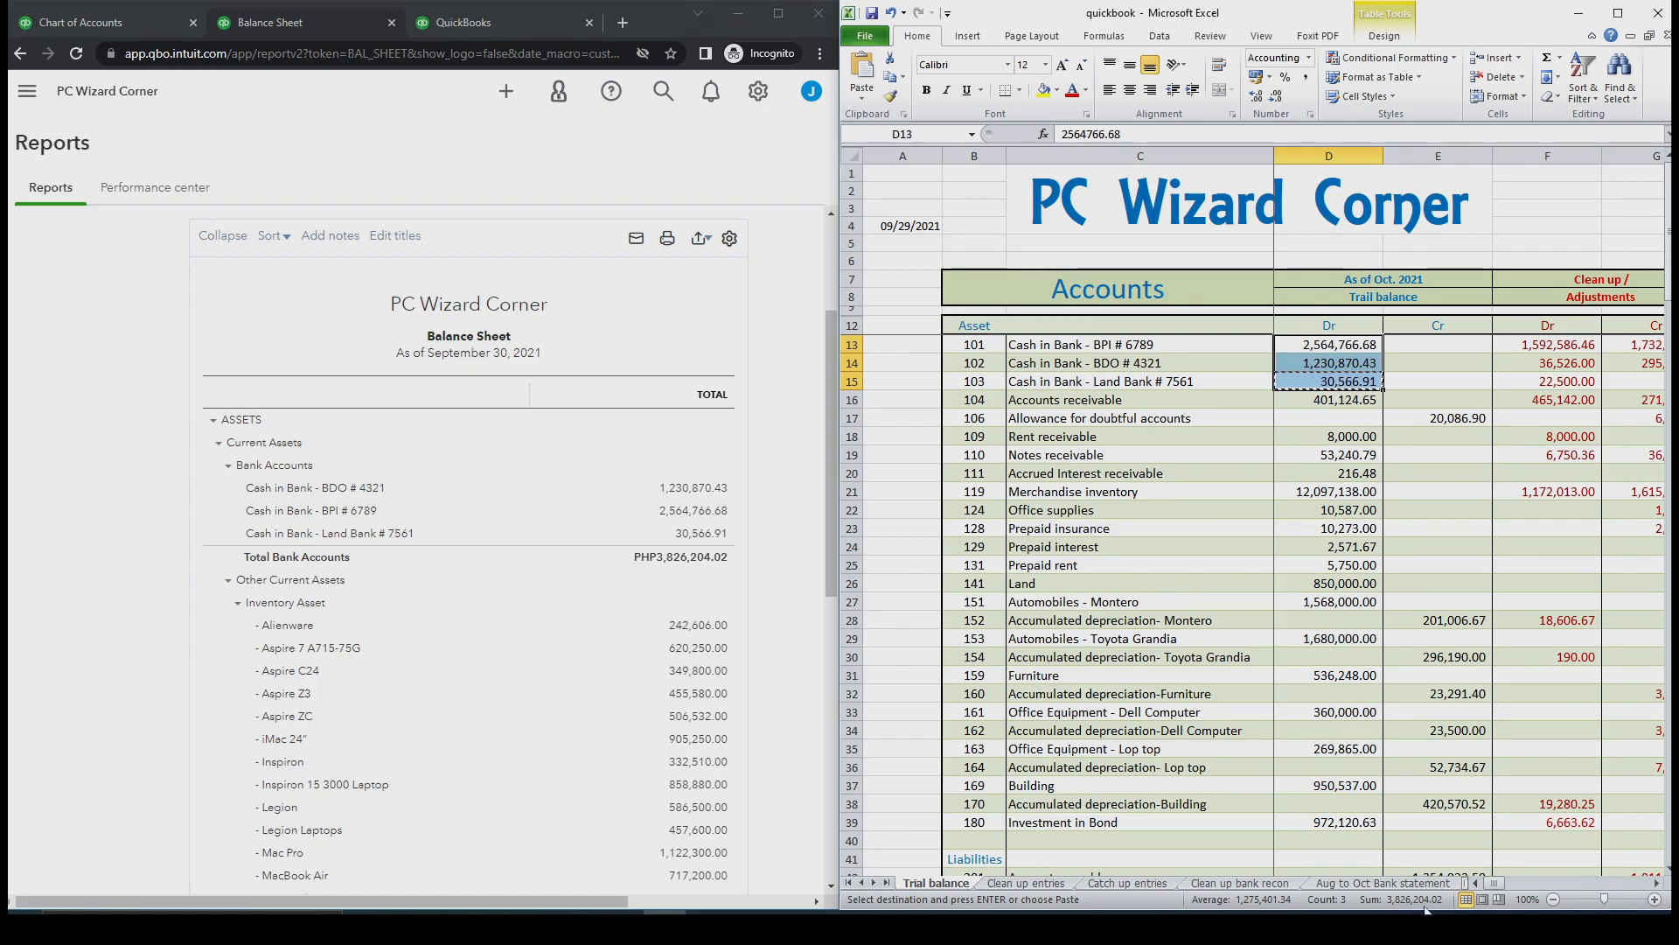
left_click_drag(829, 413, 831, 312)
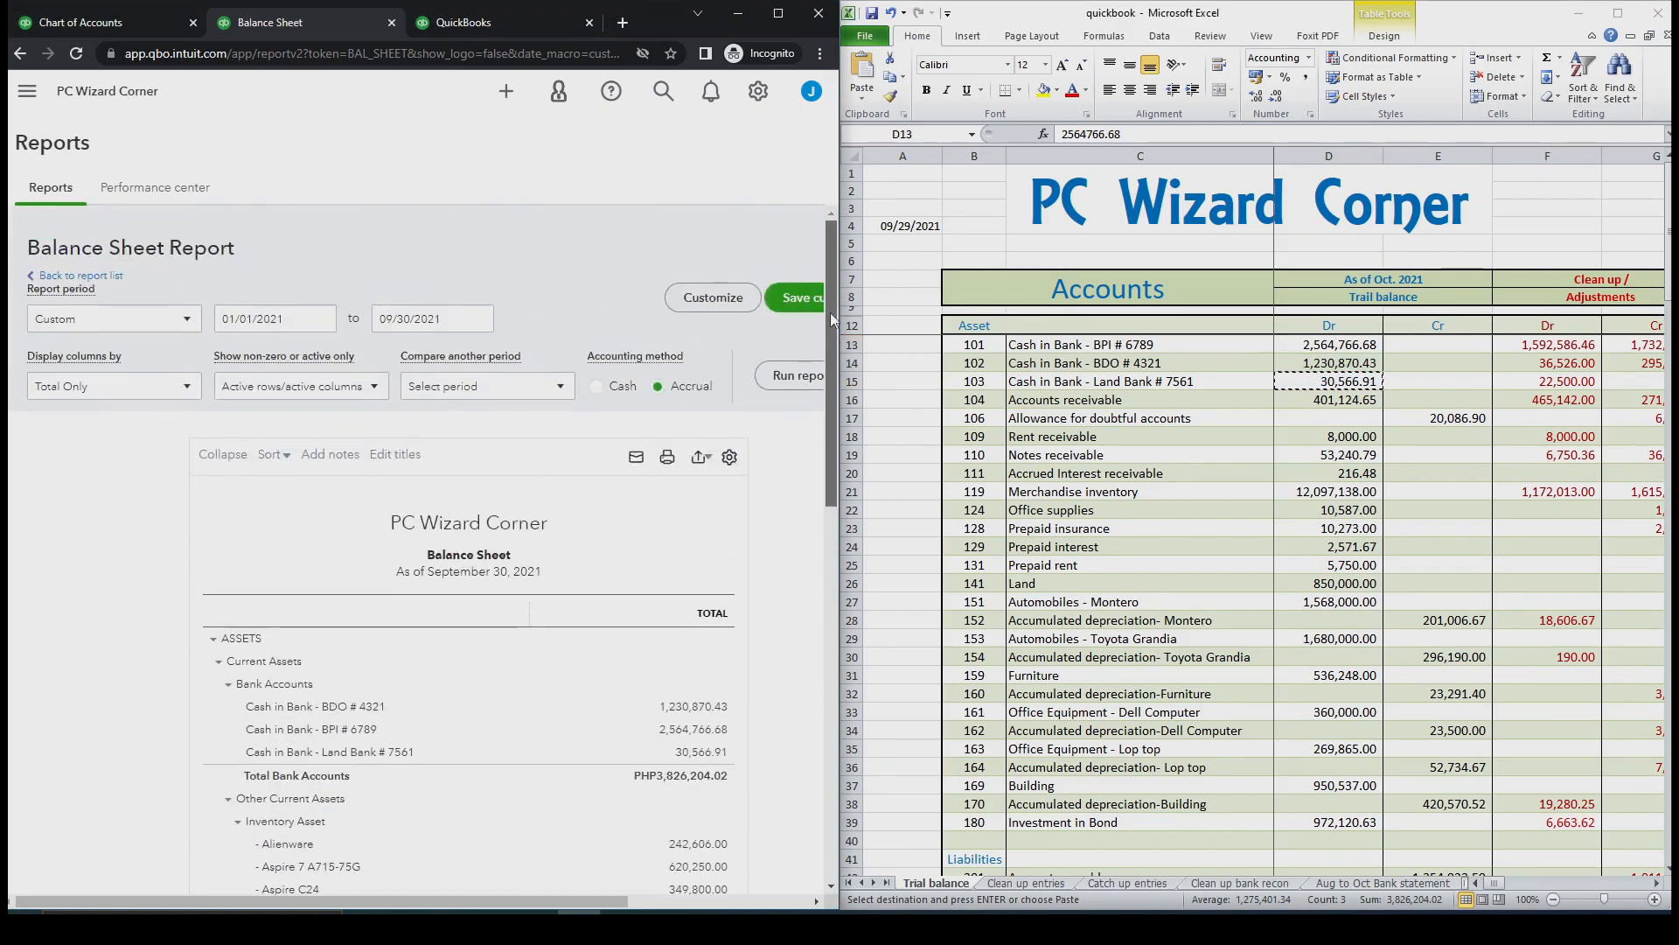
left_click(1143, 407)
left_click(1068, 402)
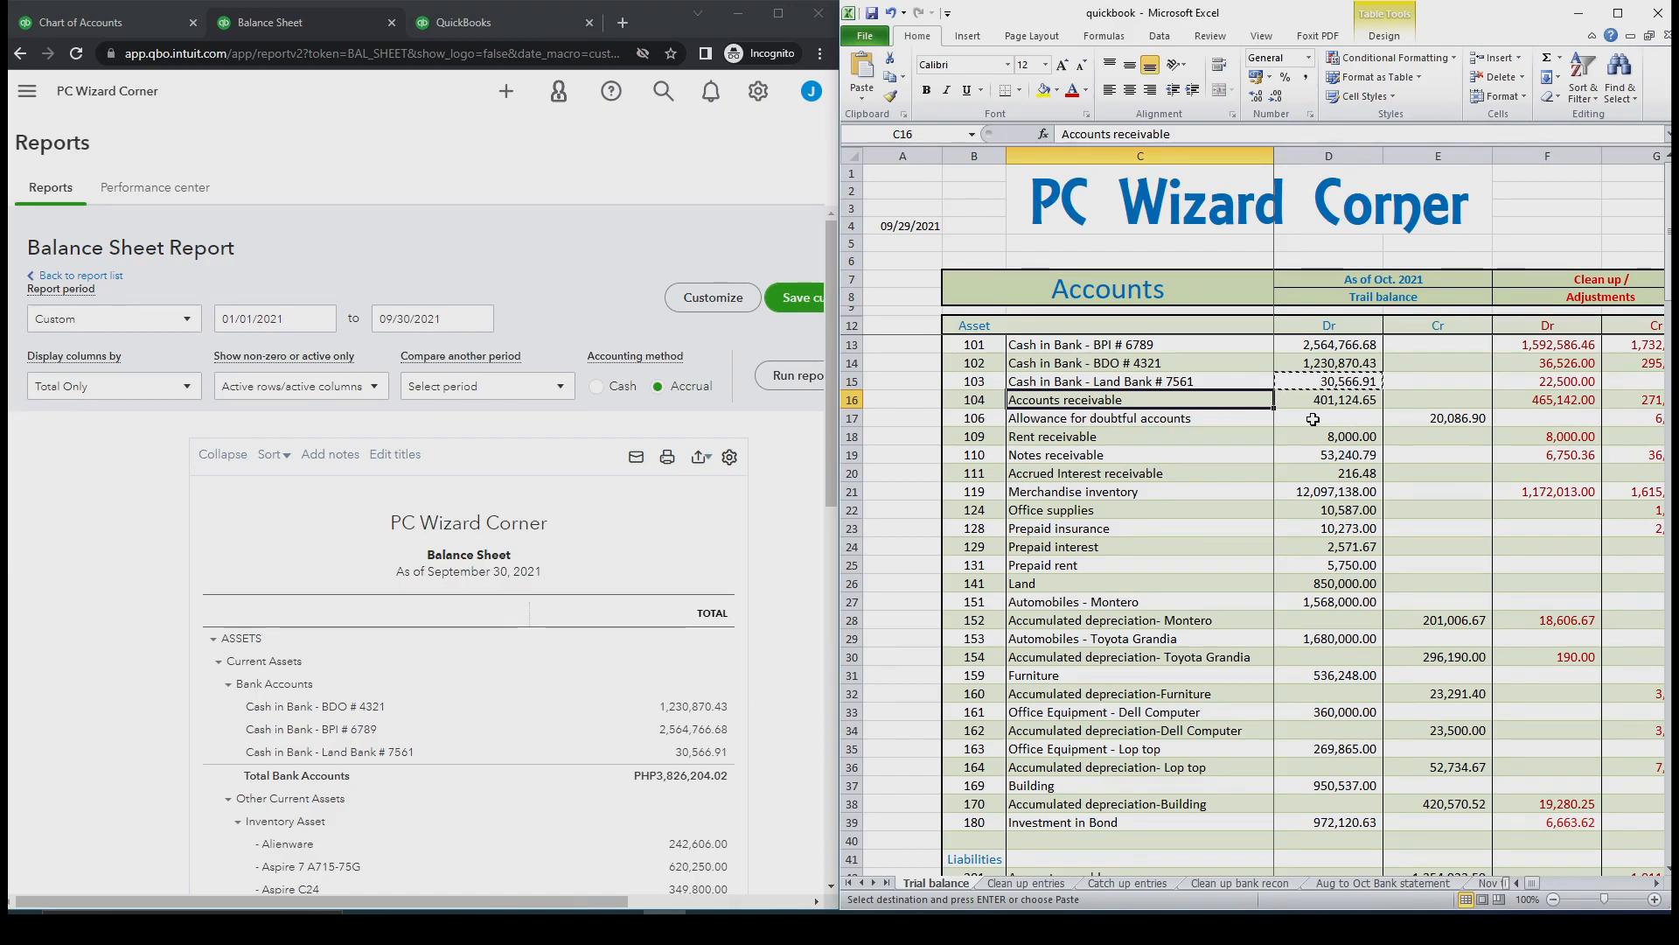
Switch to Excel's Sale sheet and check the =SUM(N6:N19) receivables total of 401,124.65 in N20
left_click(886, 883)
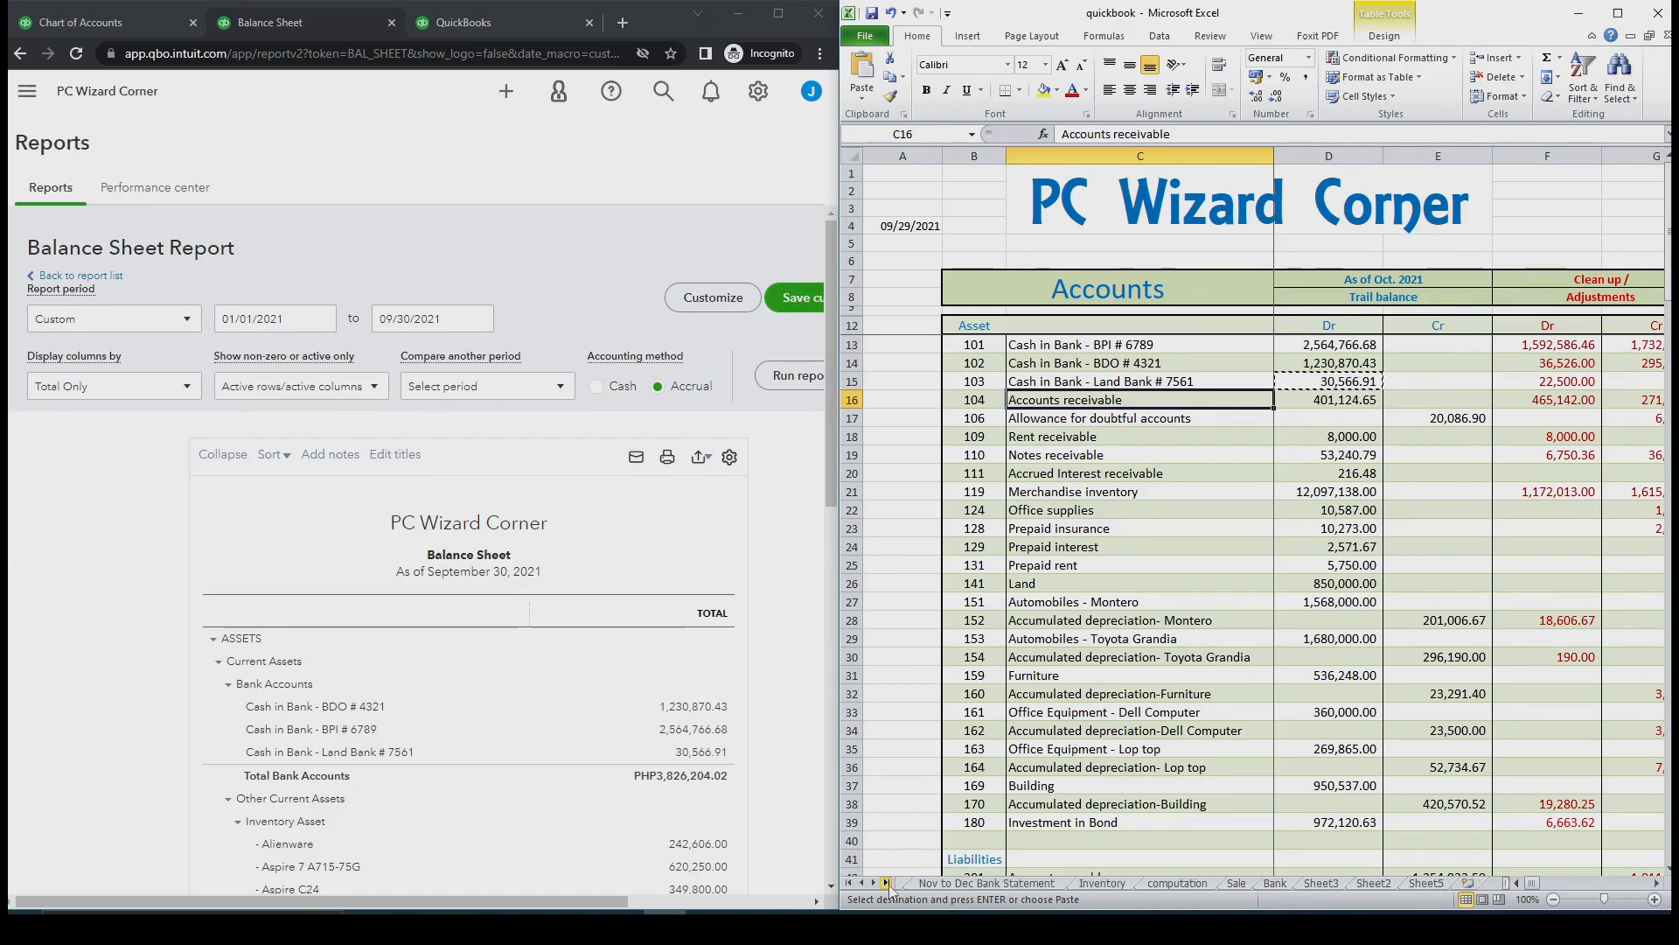
left_click(1235, 884)
left_click(1192, 297)
key("Right")
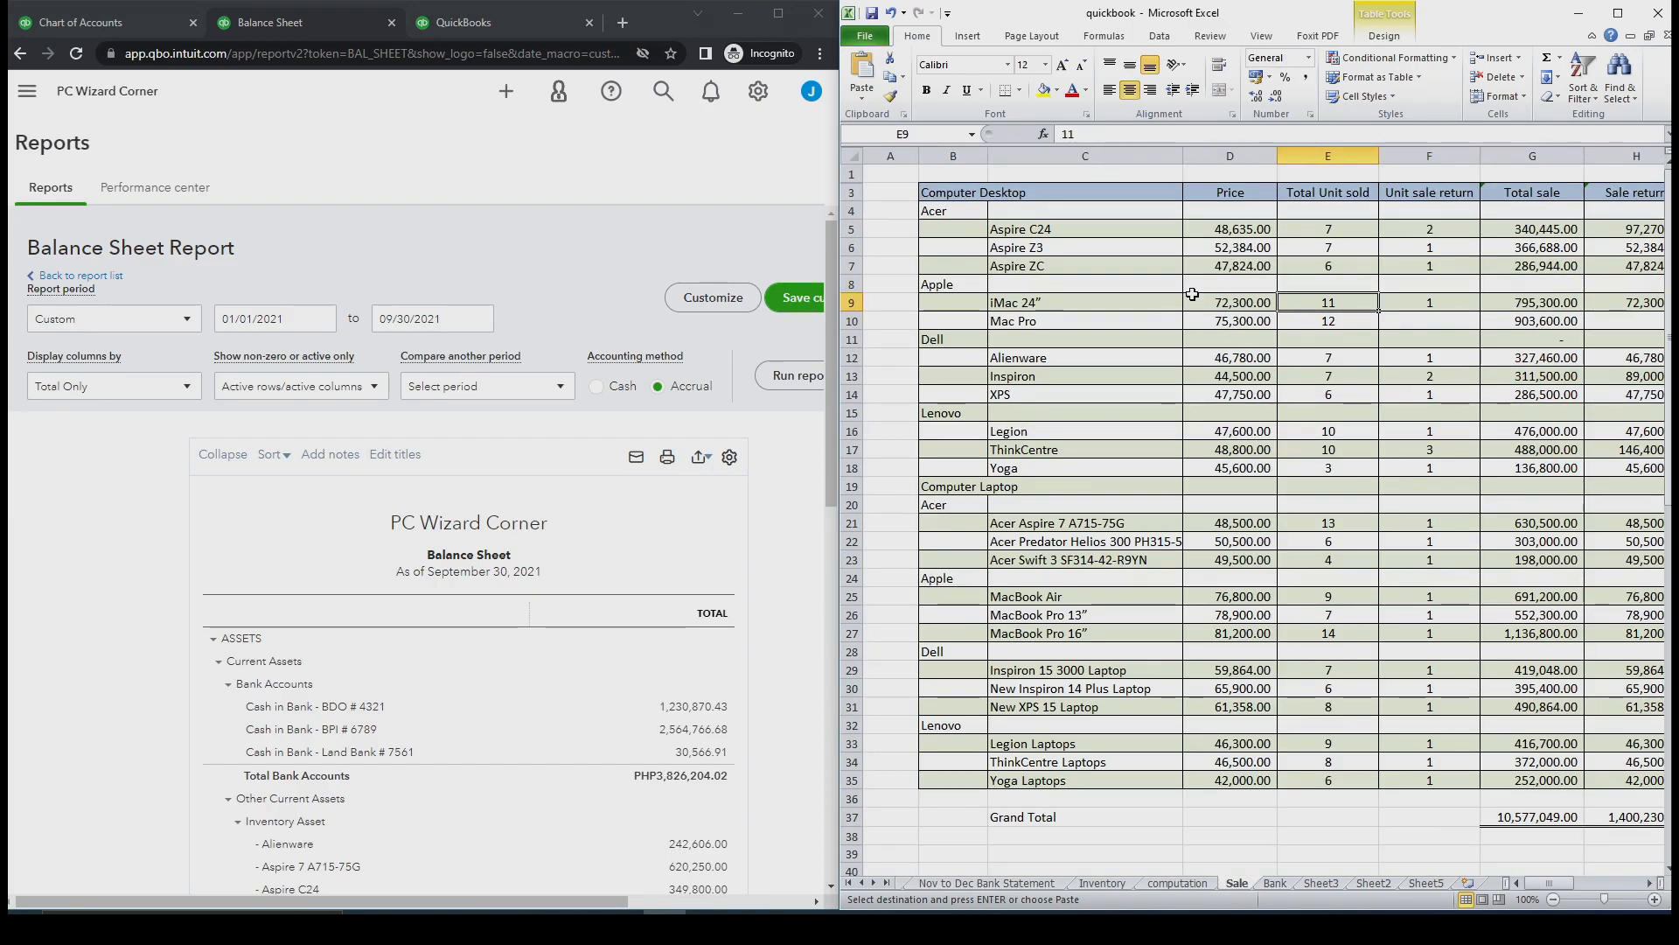
key("Right")
key("Right")
key("Right")
key("Right")
key("Right")
key("Right")
key("Right")
key("Right")
key("Right")
key("Right")
key("Right")
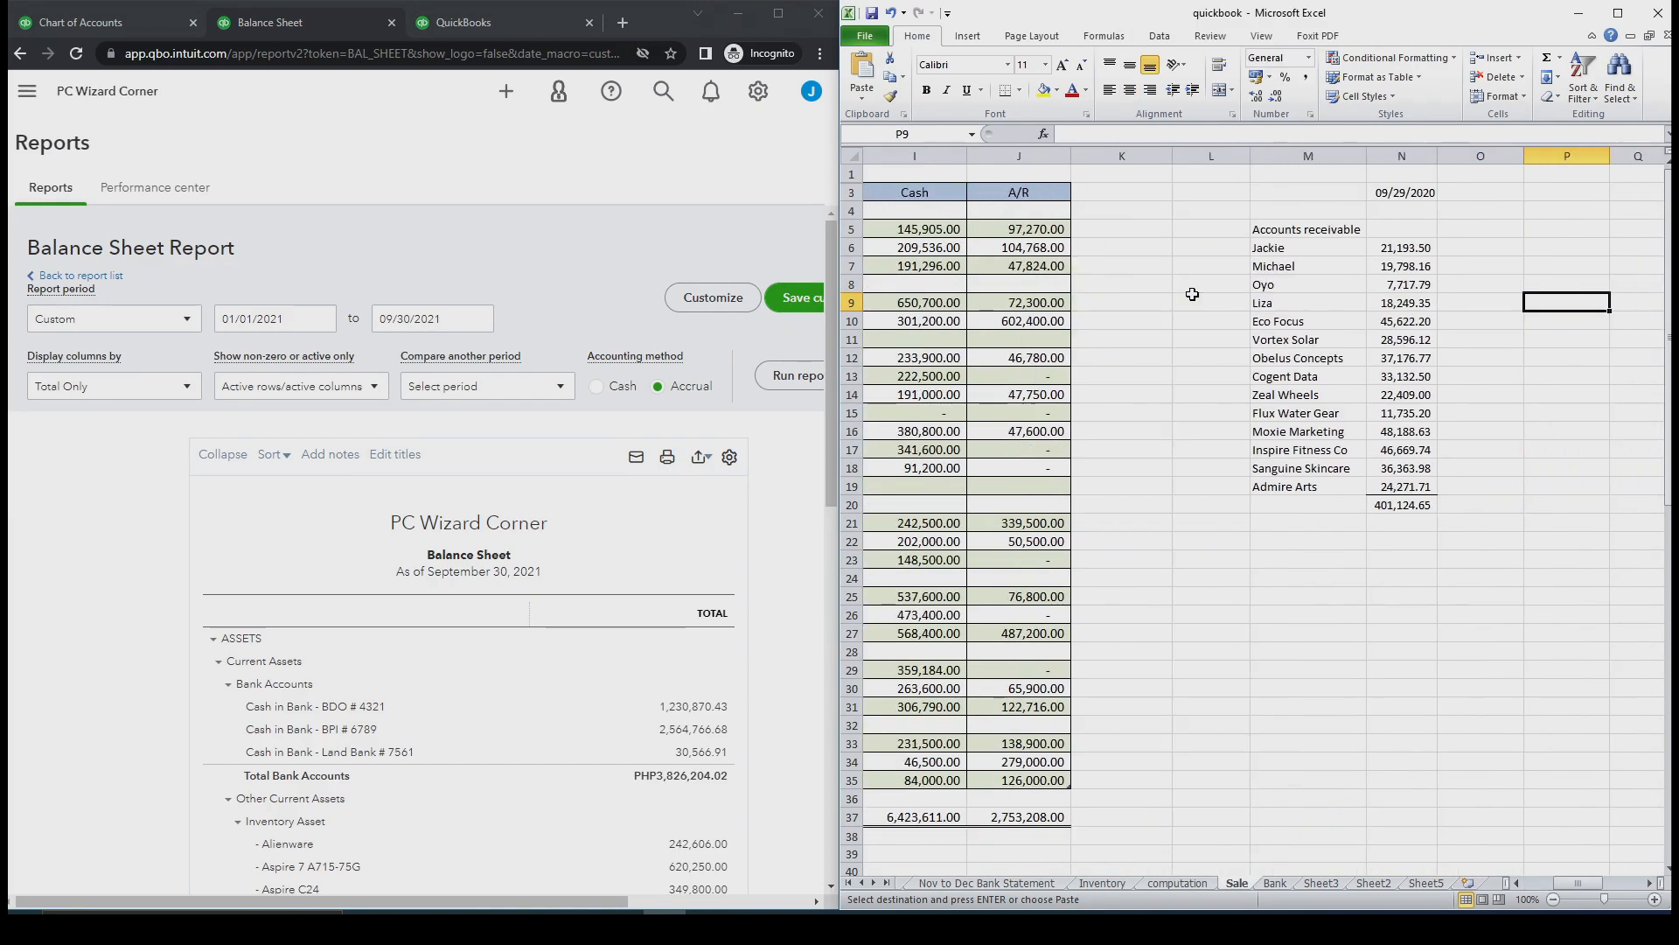
left_click(1395, 511)
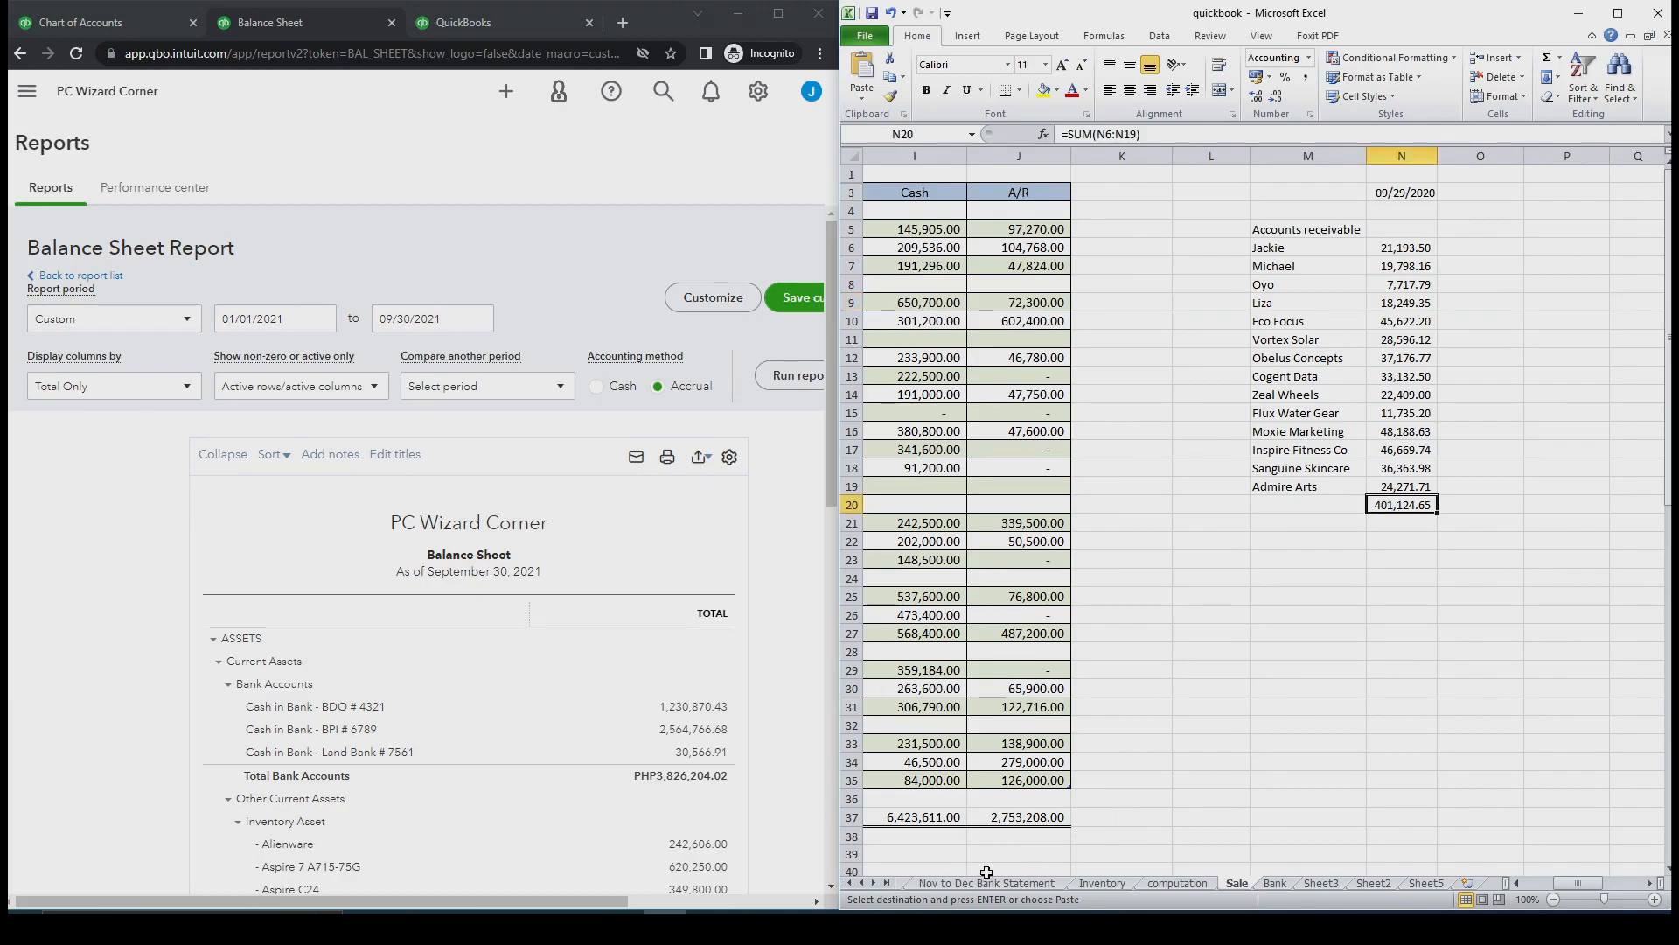
Compare the total with the Trial balance sheet, then return to the Sale sheet
left_click(850, 884)
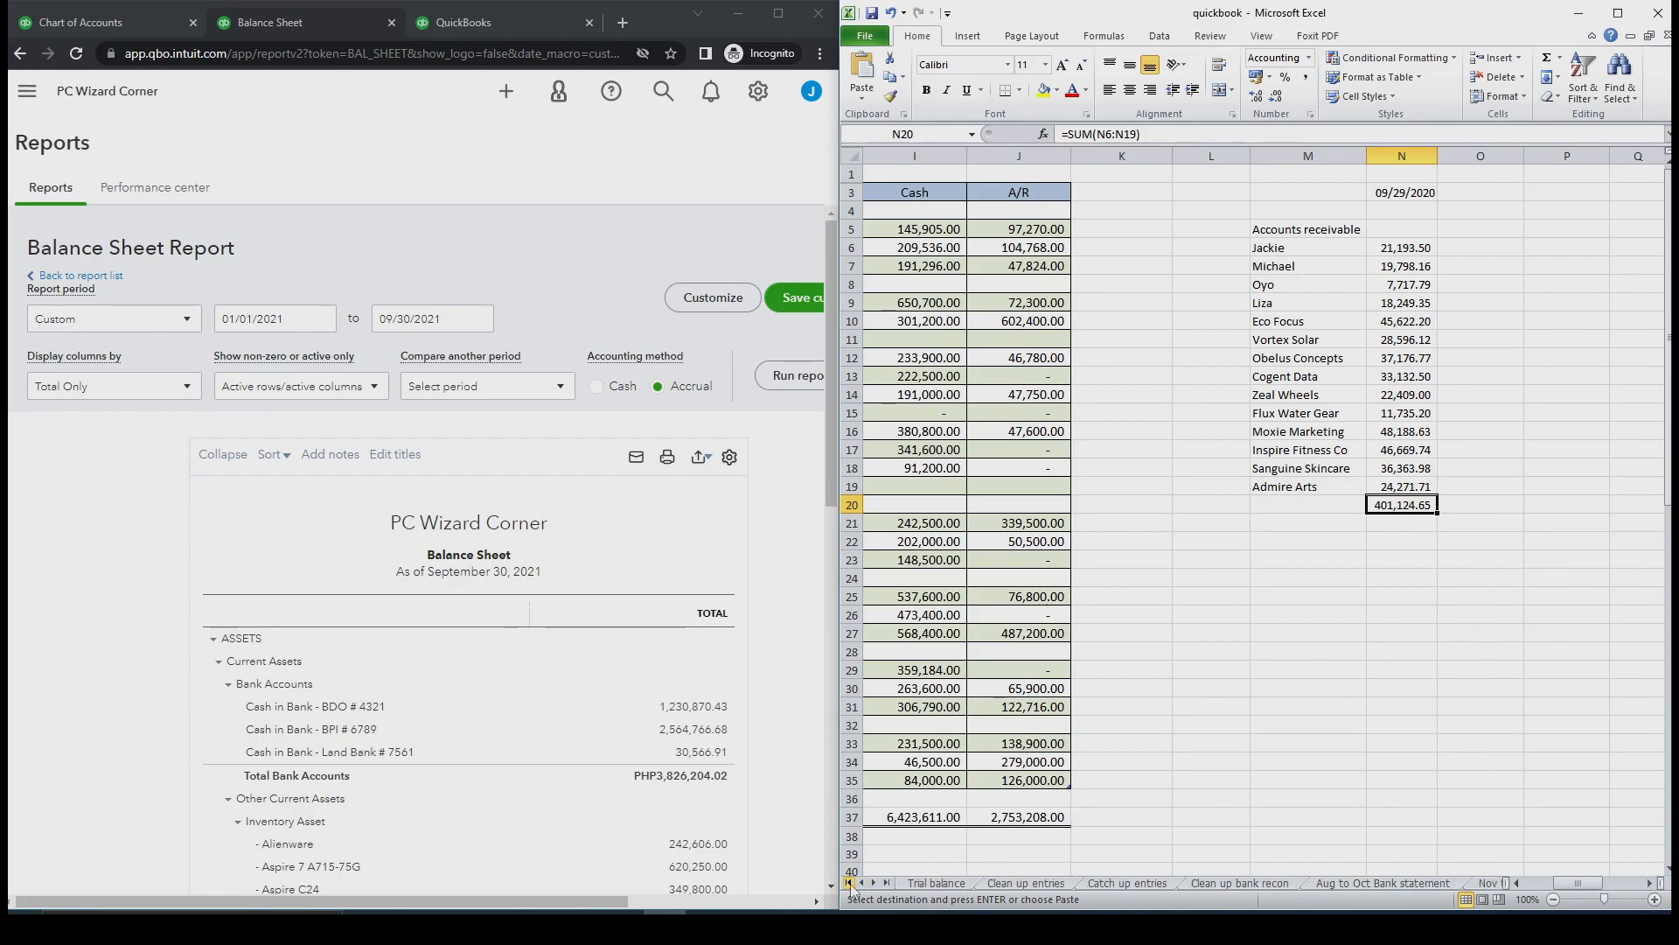
left_click(932, 883)
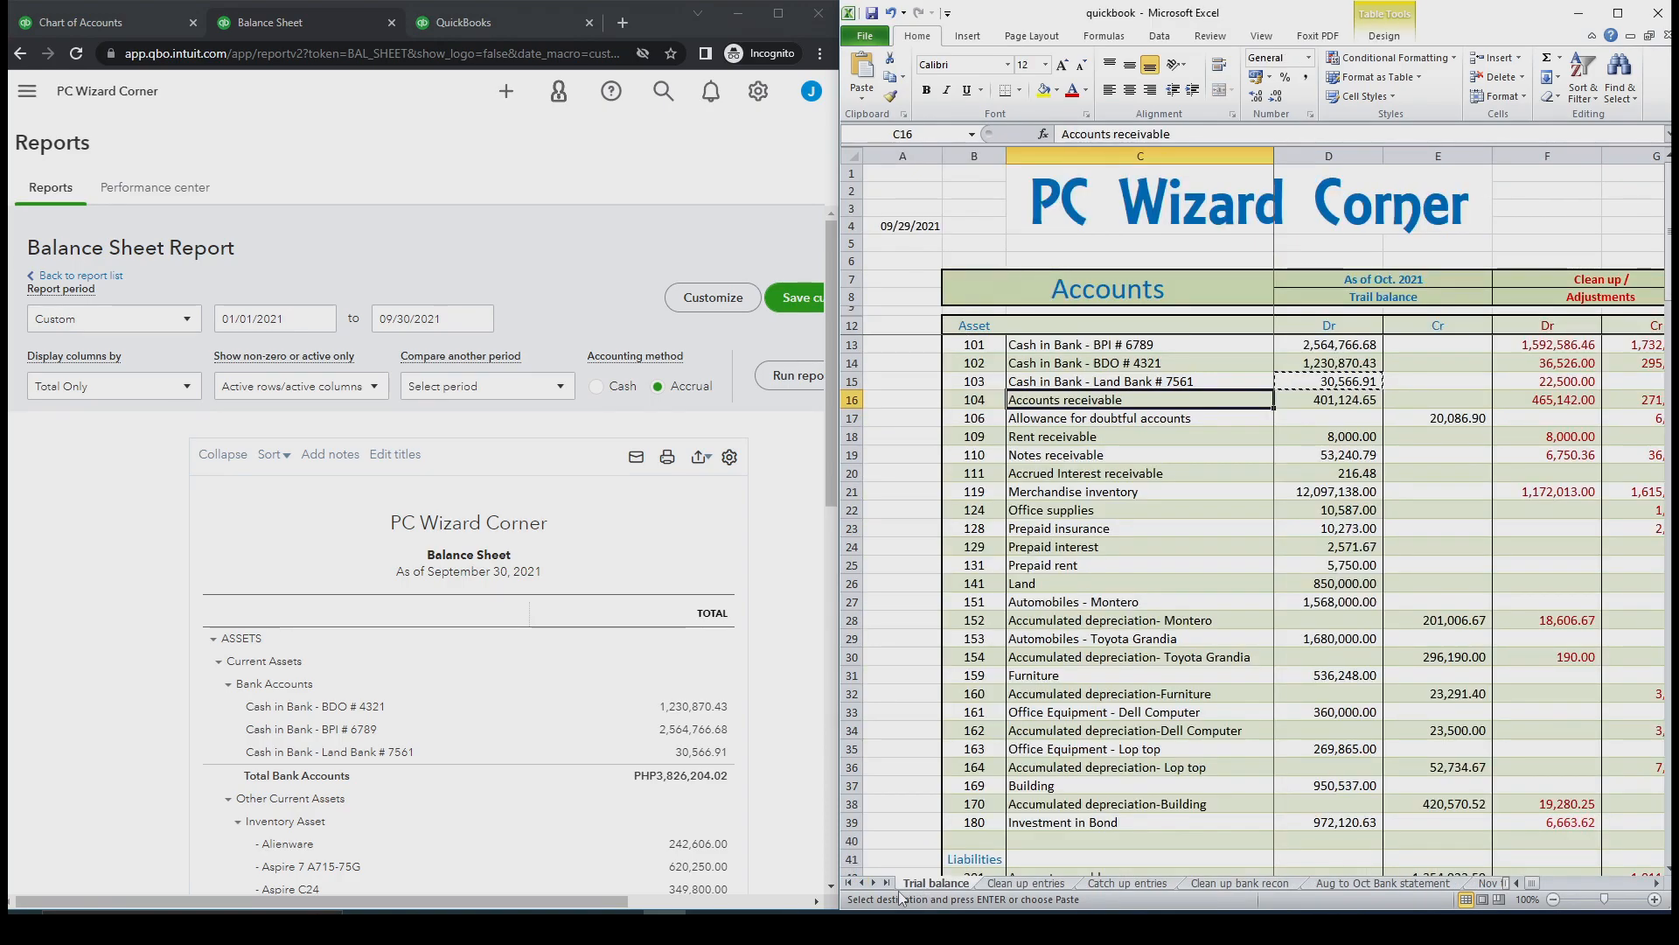
left_click(885, 883)
left_click(1235, 883)
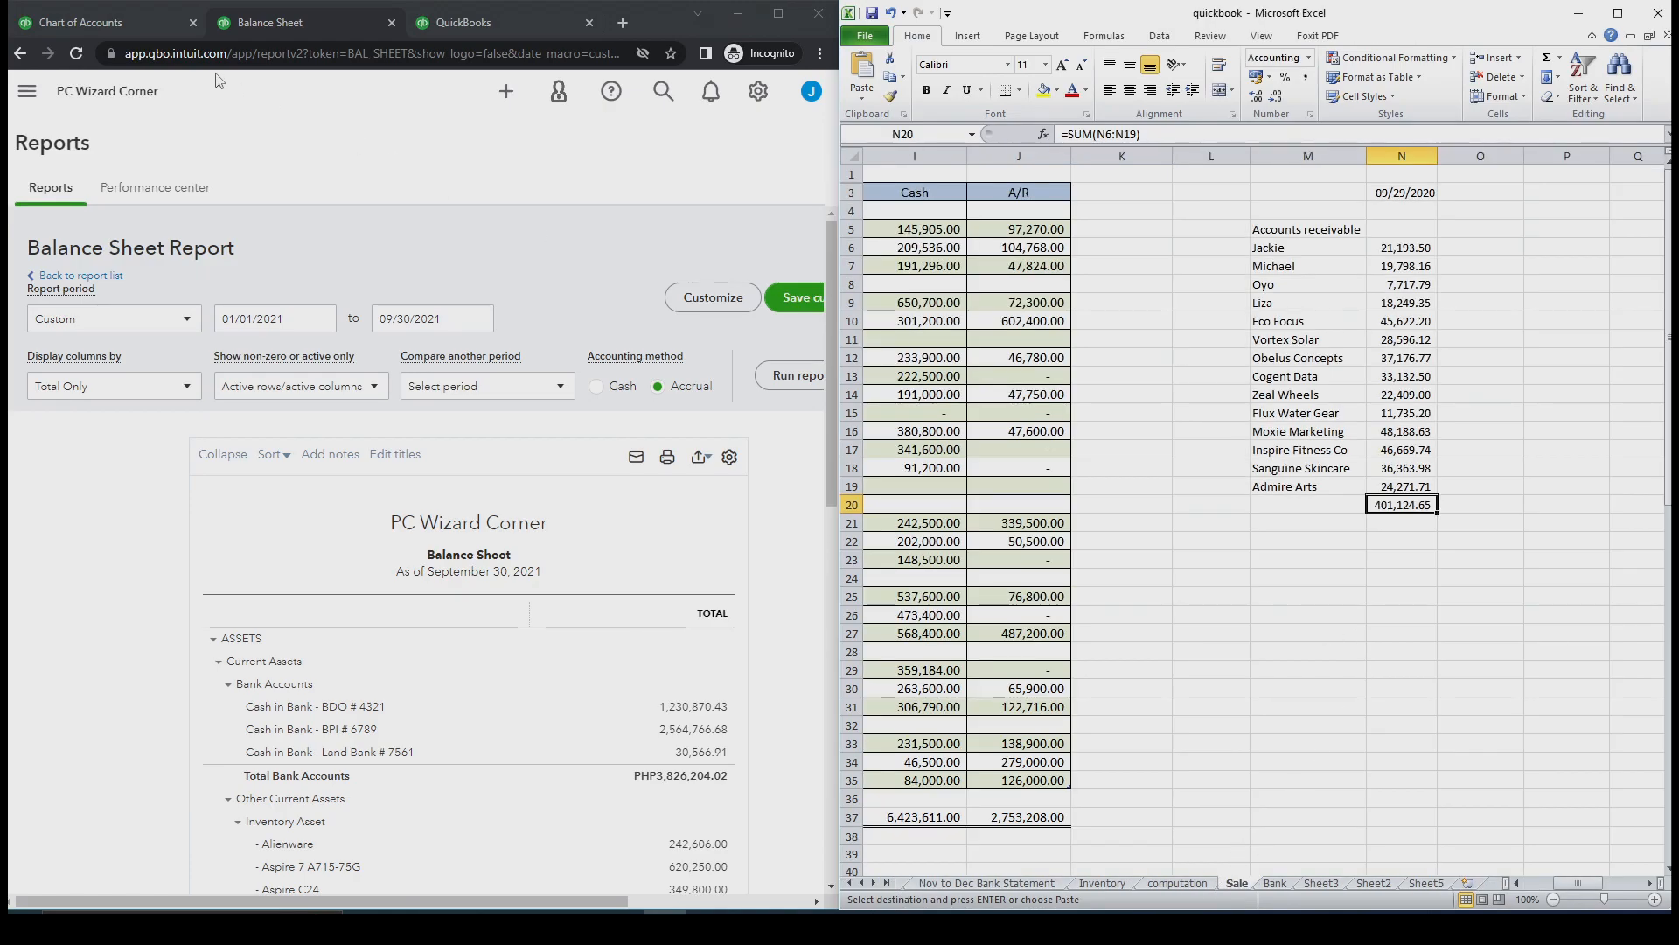
Go to Sales > Customers and start adding a customer manually
left_click(108, 29)
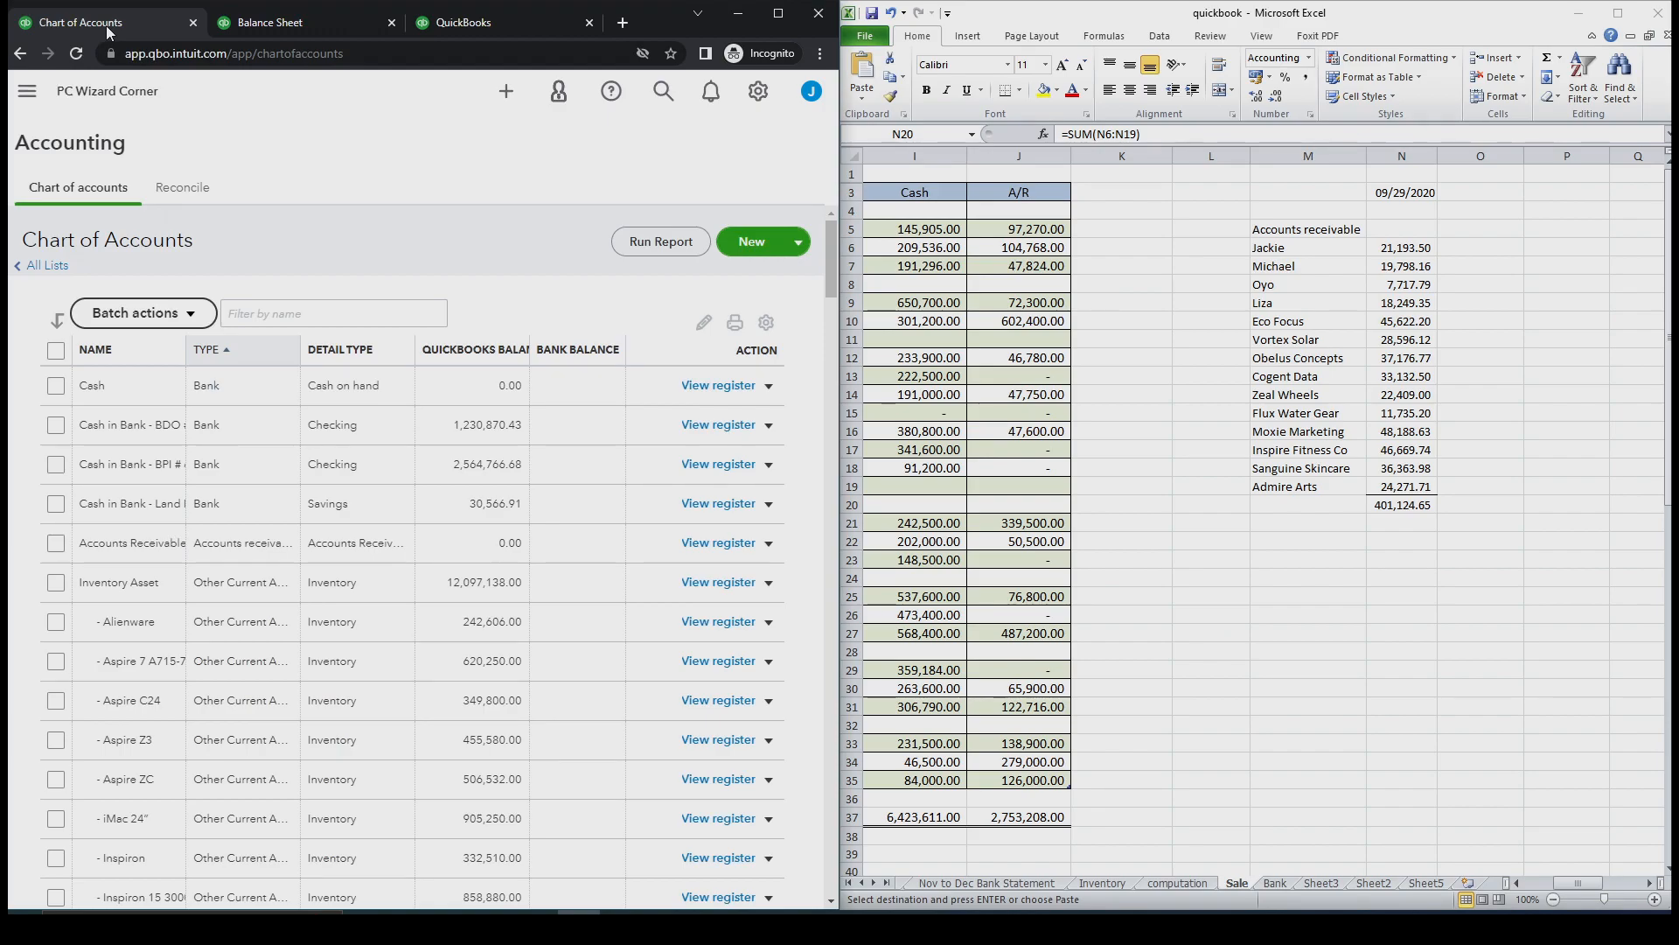
left_click(28, 91)
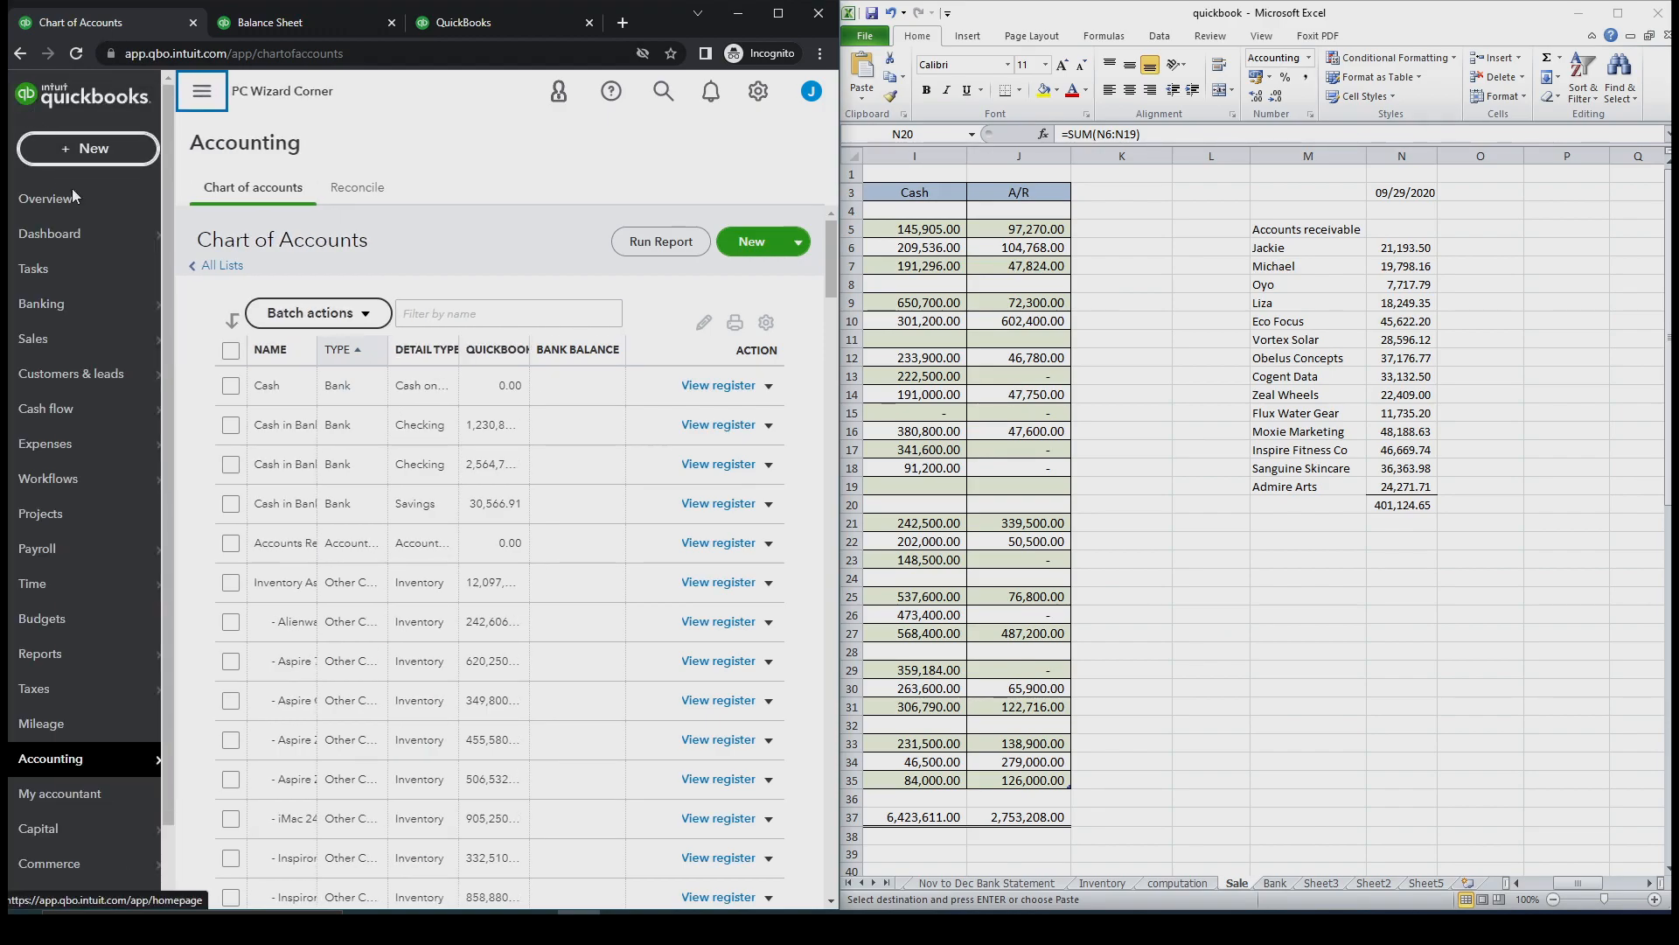
mouse_move(119, 343)
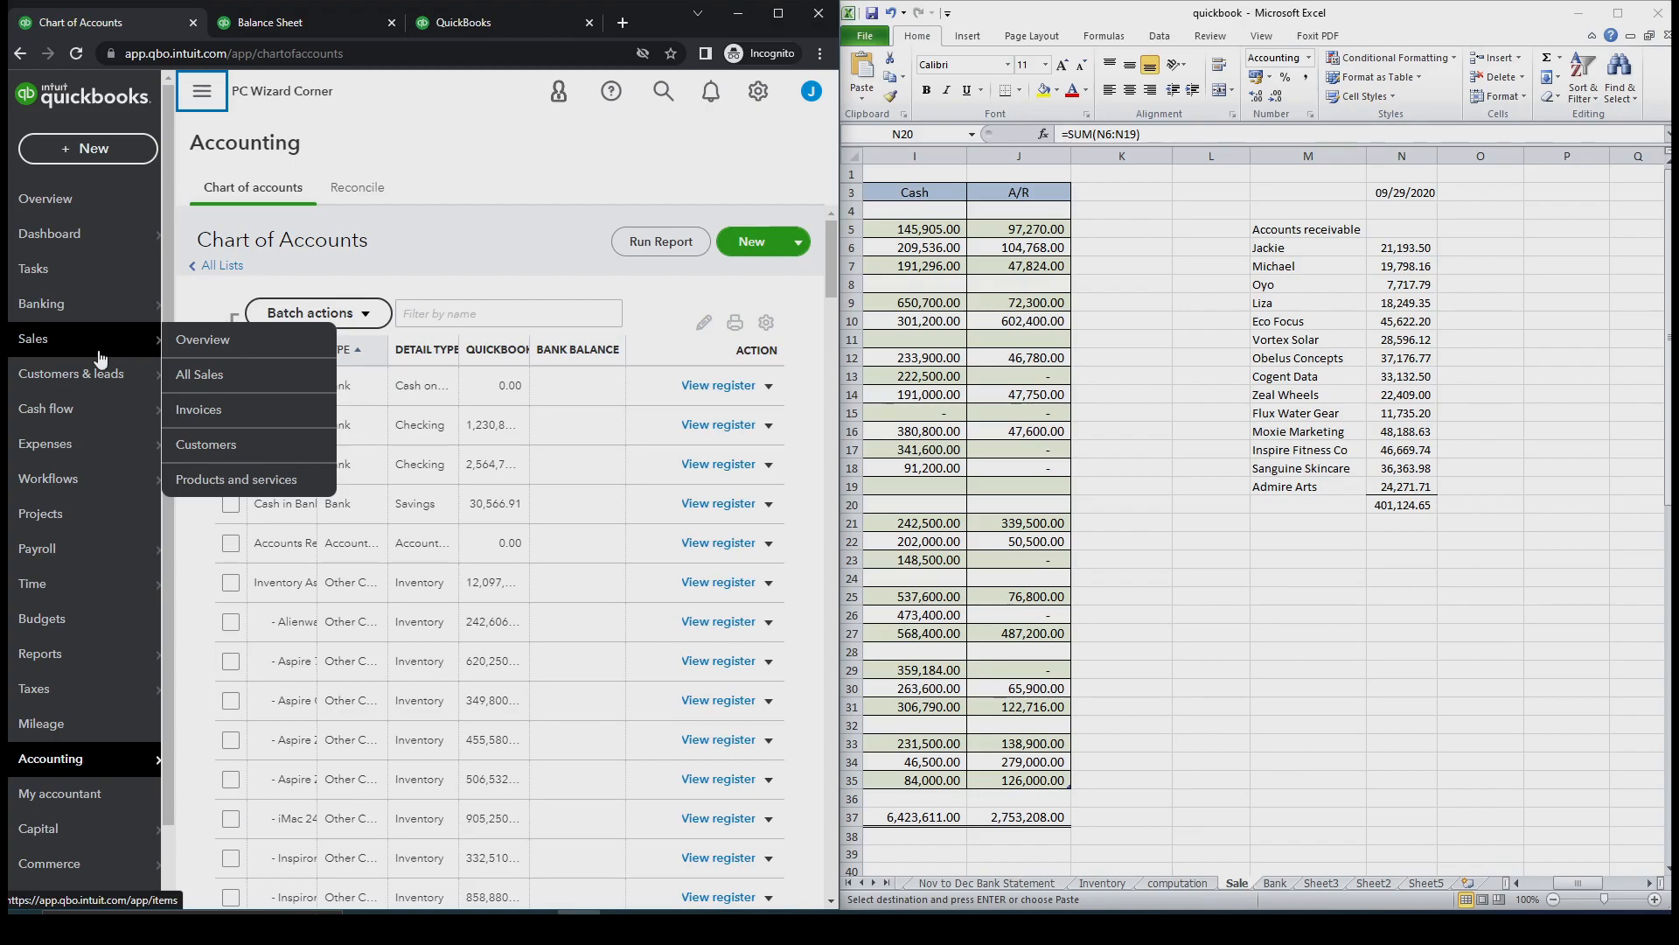
left_click(232, 444)
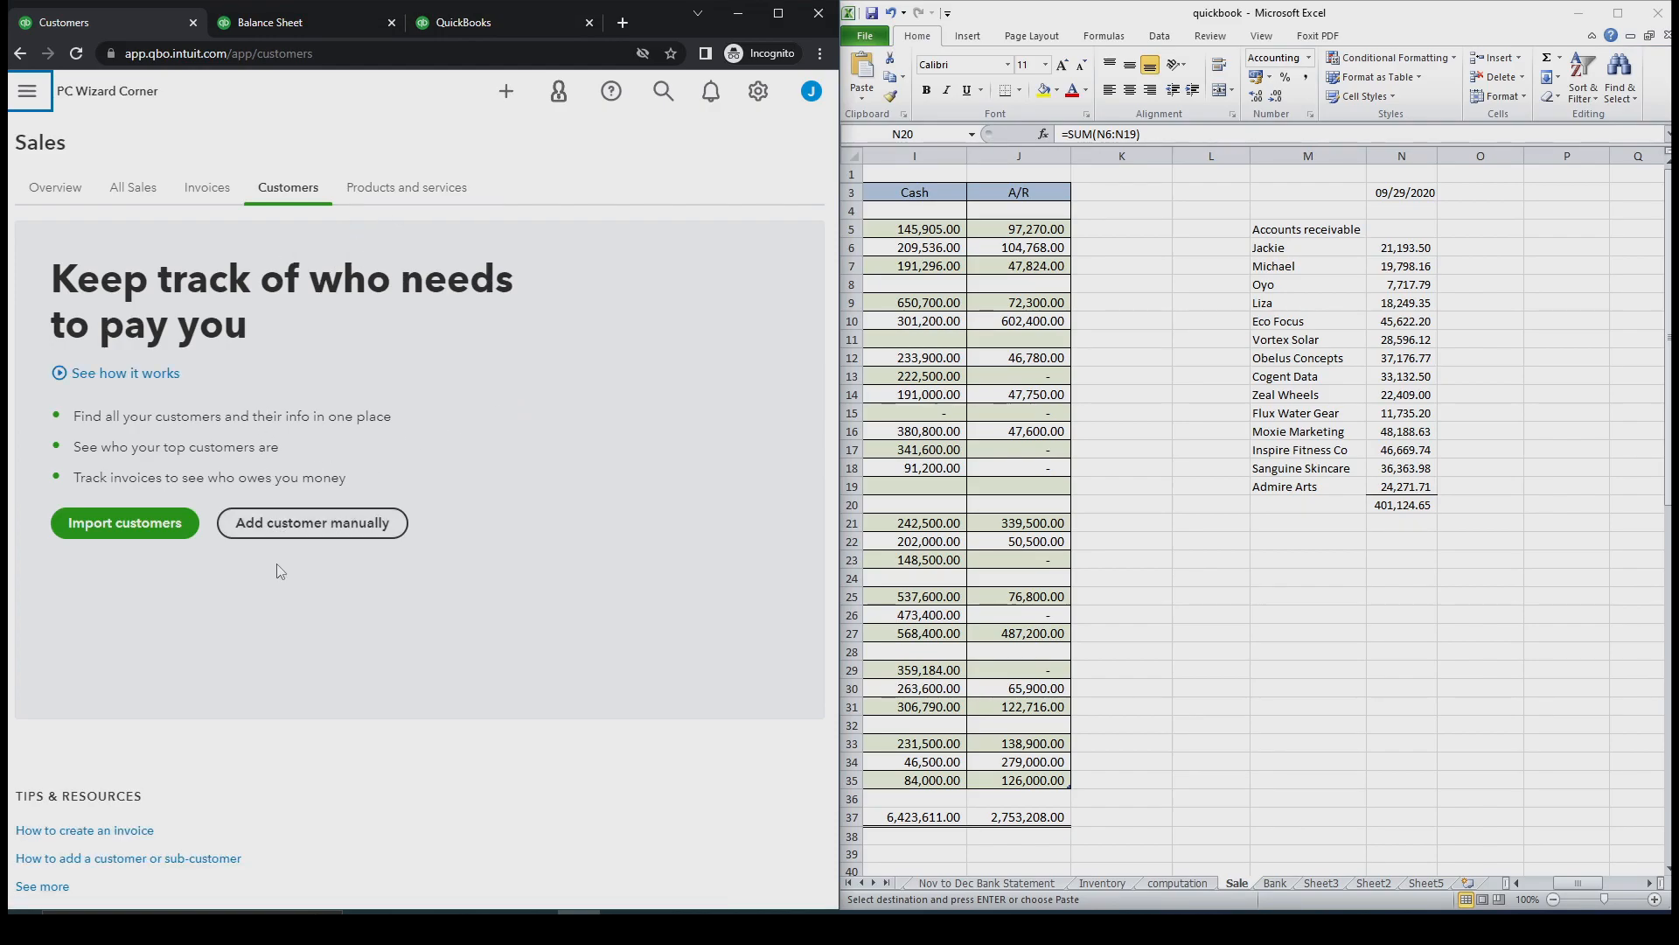
left_click(280, 530)
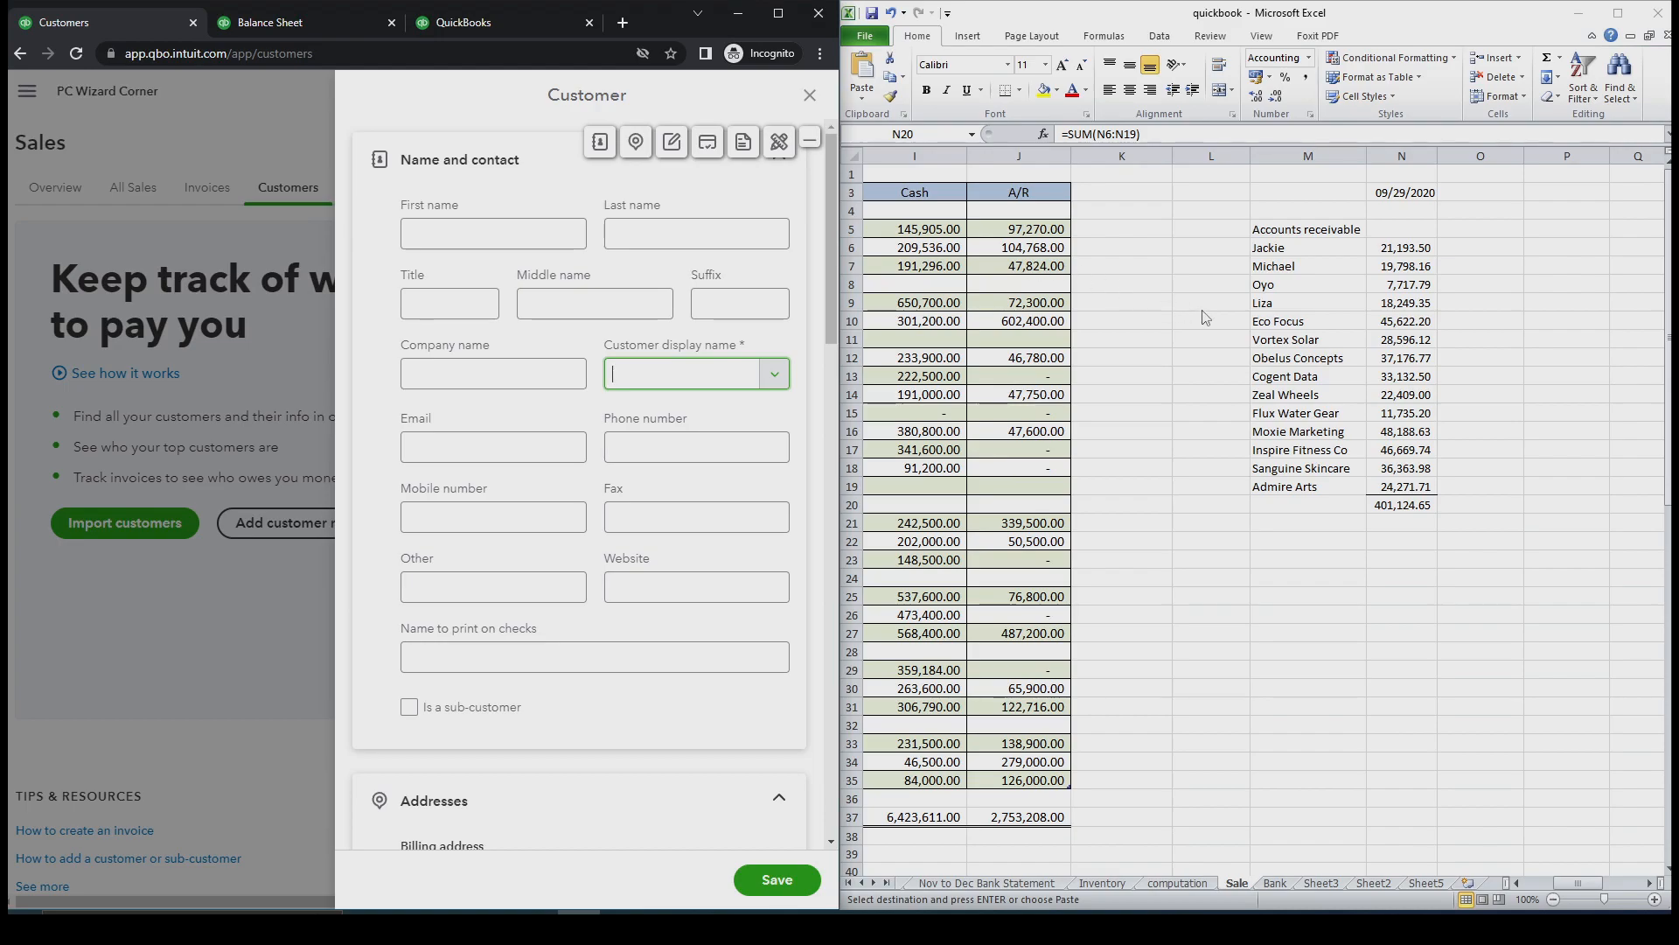
Paste the first receivable customer's name from cell M6 into the First name field
left_click(1307, 248)
key("ctrl+c")
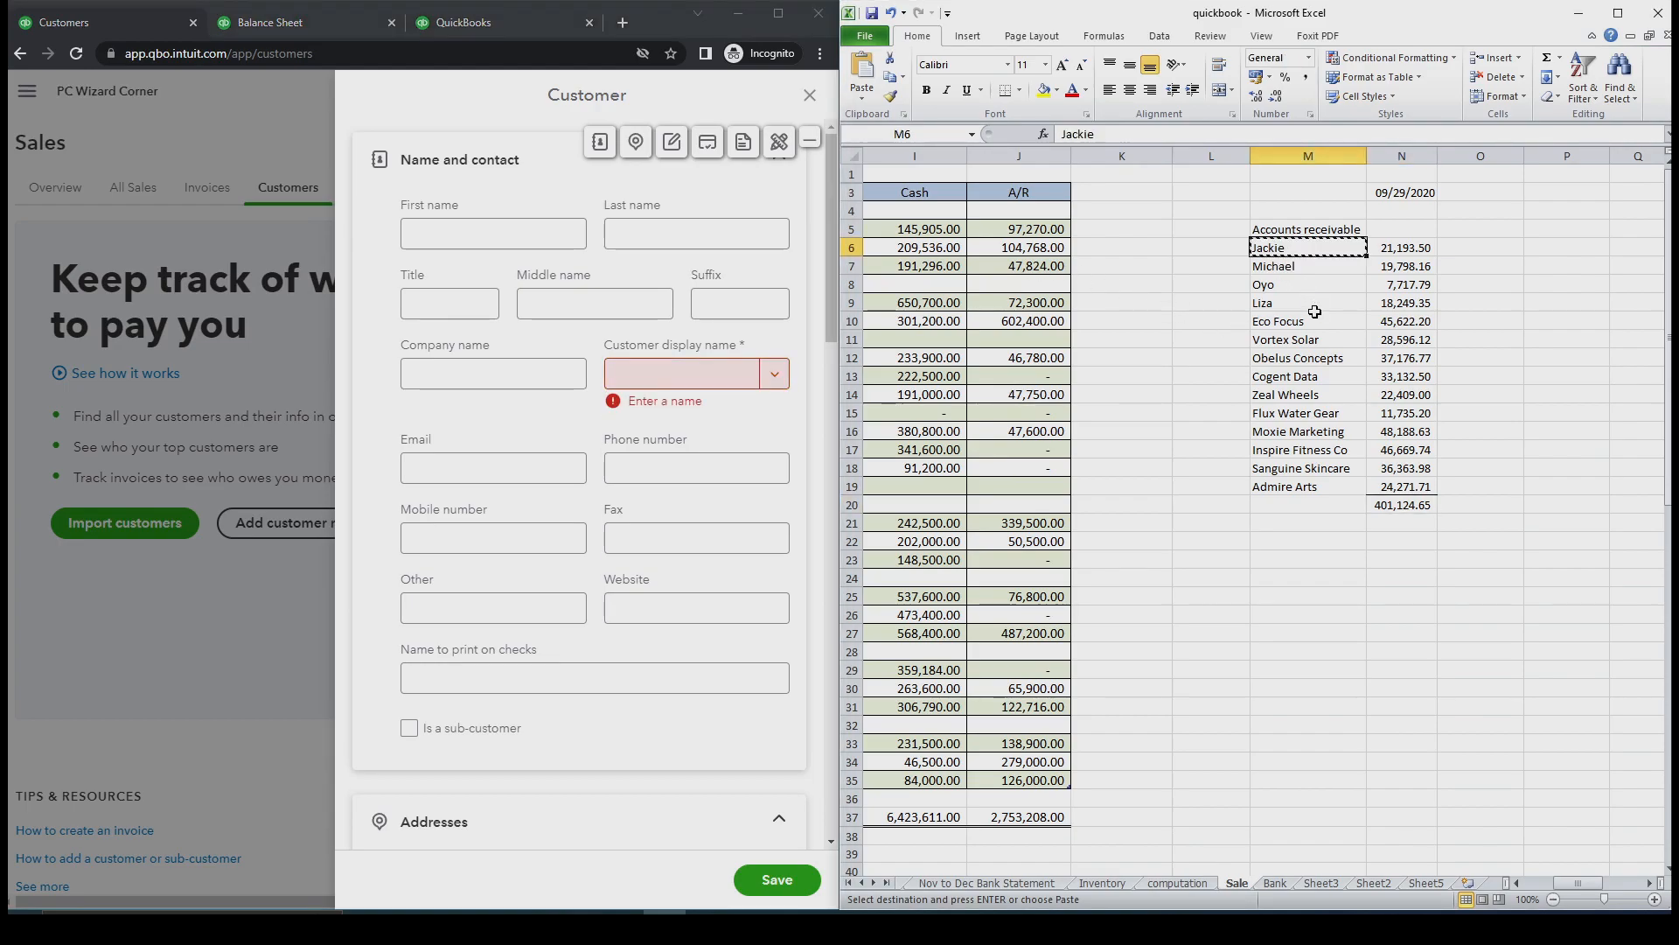
left_click(437, 233)
key("ctrl+v")
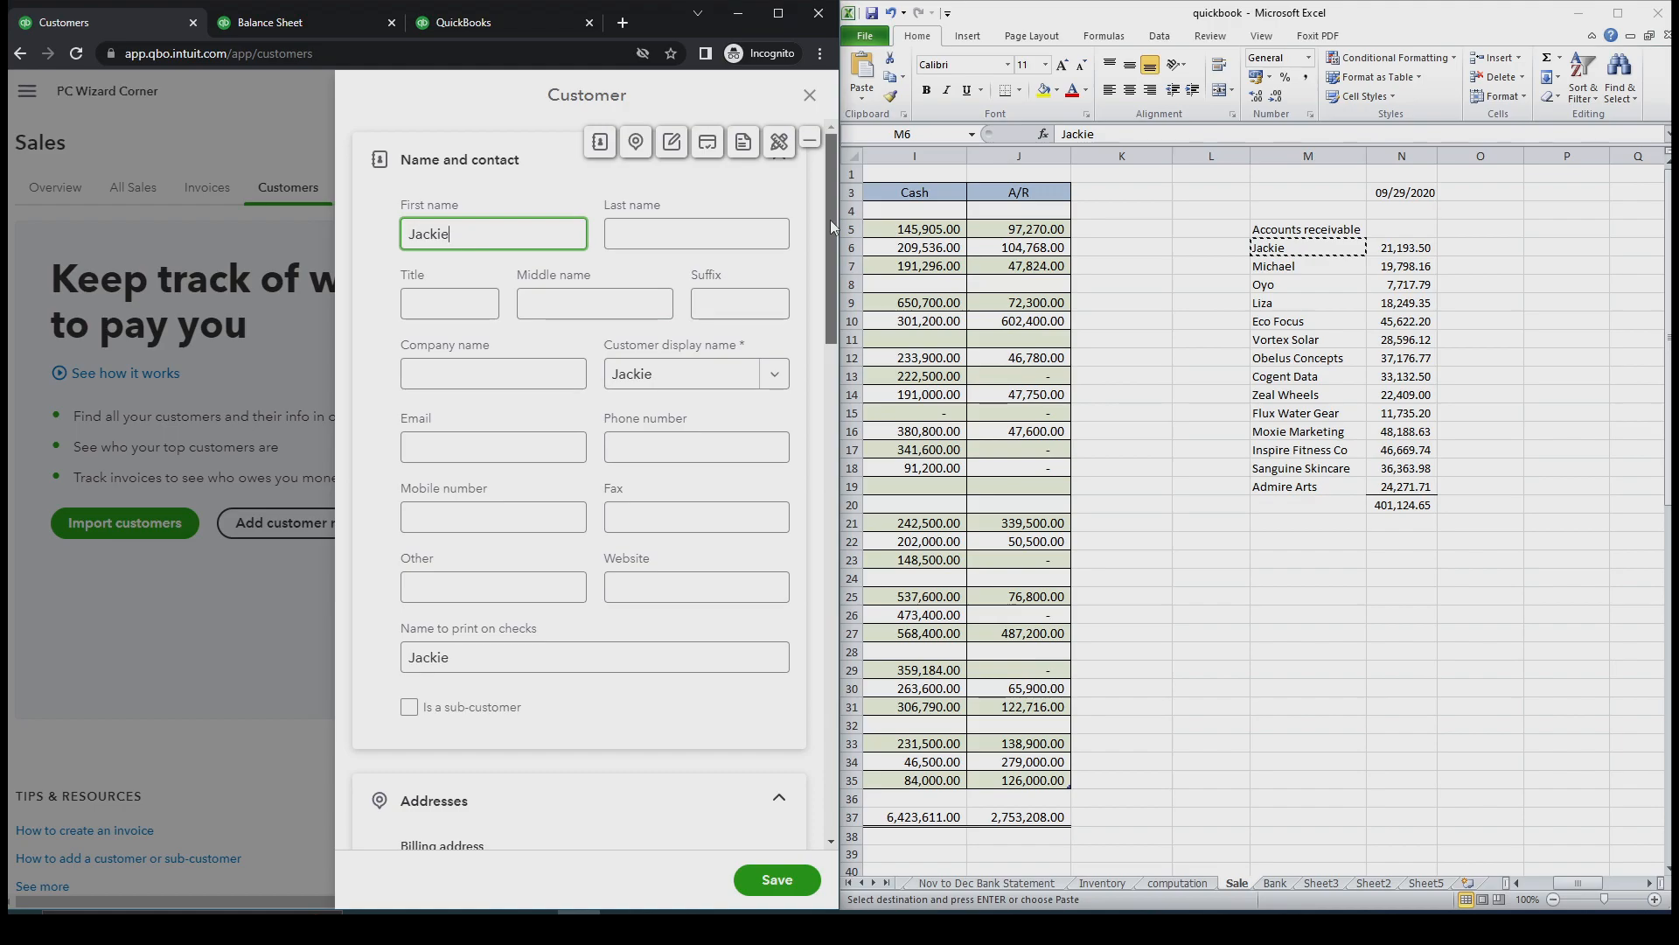
mouse_move(831, 228)
left_mouse_down()
mouse_move(806, 496)
mouse_move(805, 237)
left_mouse_up()
scroll(805, 236, "up", 2)
Set the opening balance As of date to 09/29/2020, copied from the spreadsheet
scroll(769, 350, "down", 10)
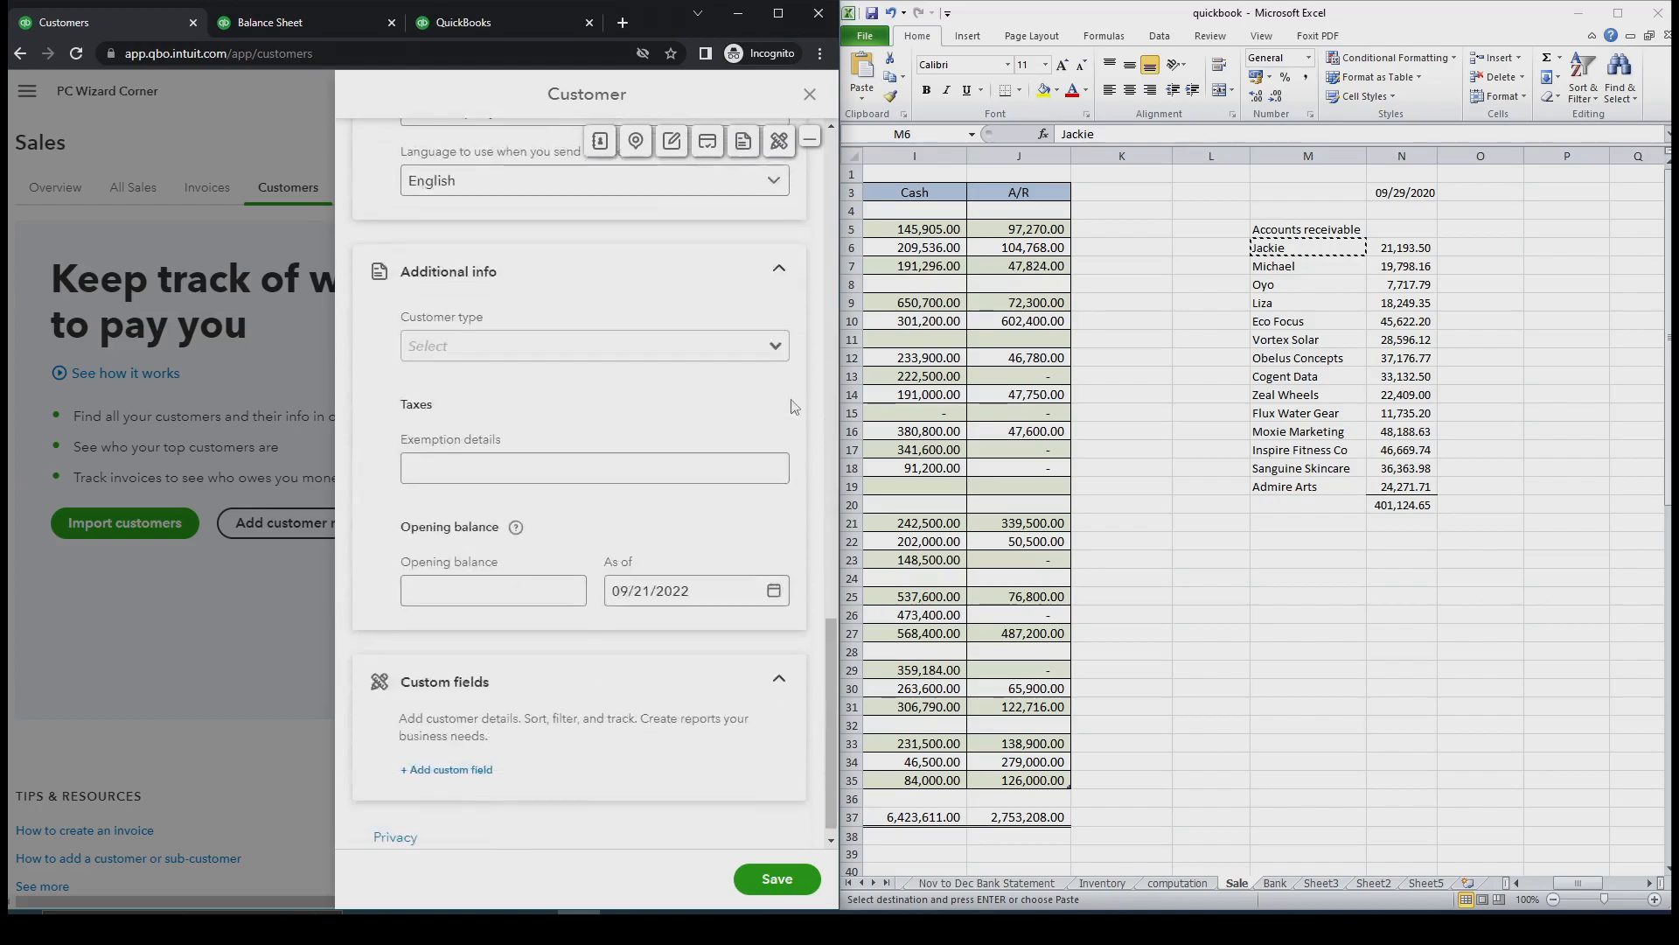
left_click(761, 442)
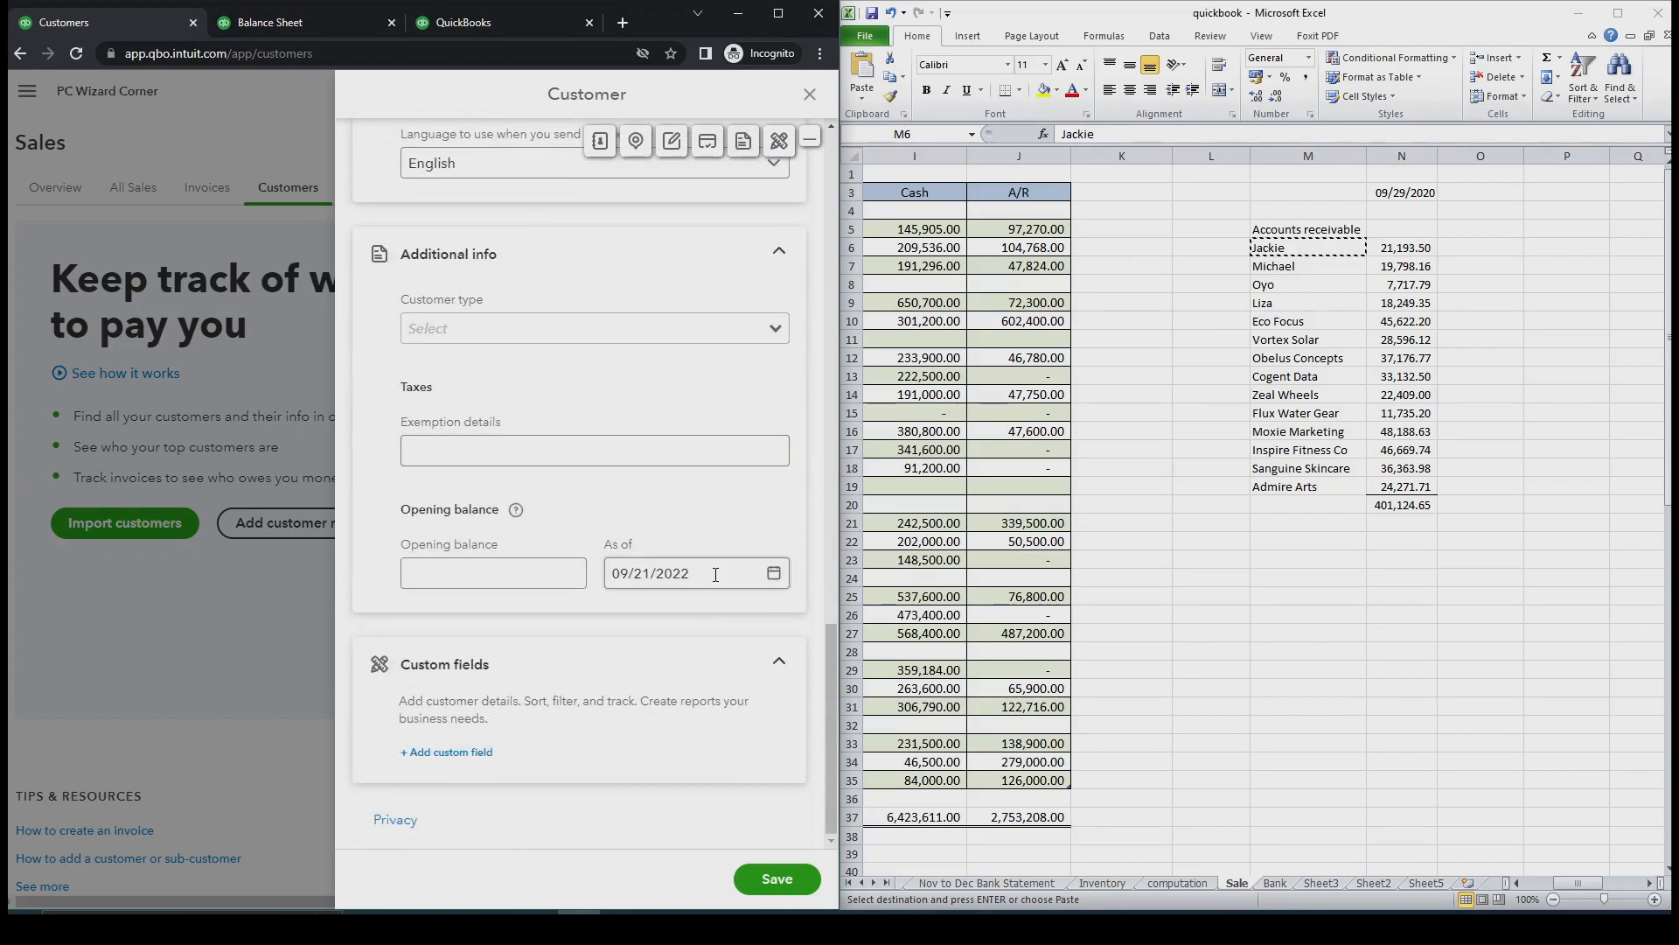
left_click(1376, 251)
left_click(1406, 189)
key("ctrl+c")
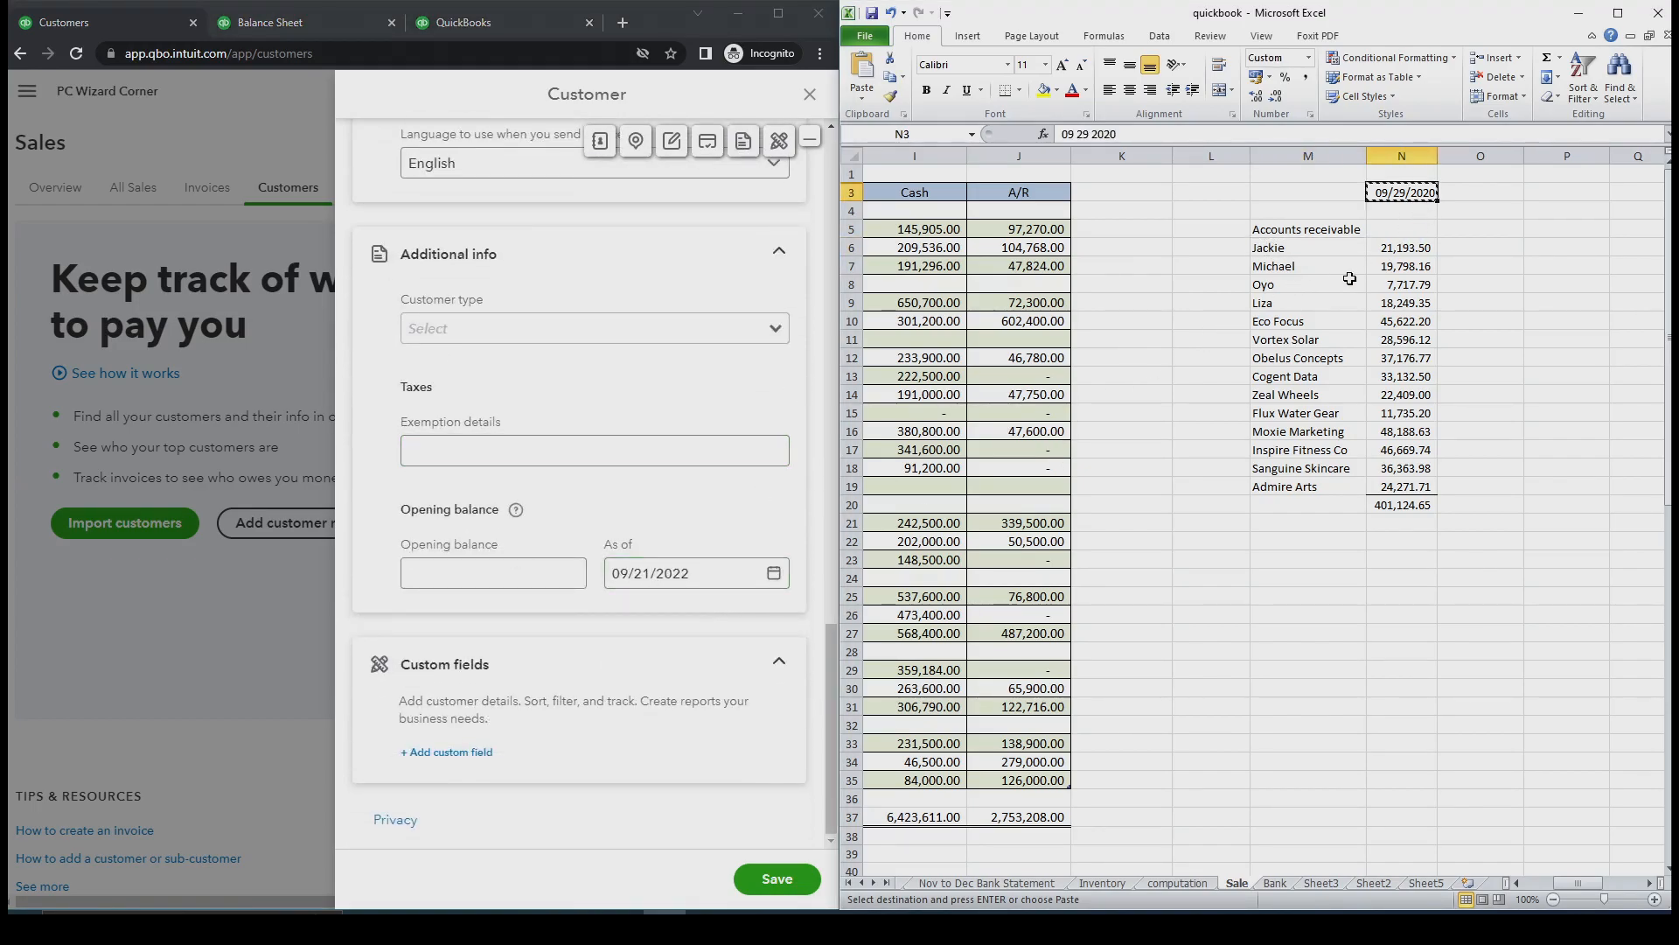
left_click_drag(700, 573, 606, 573)
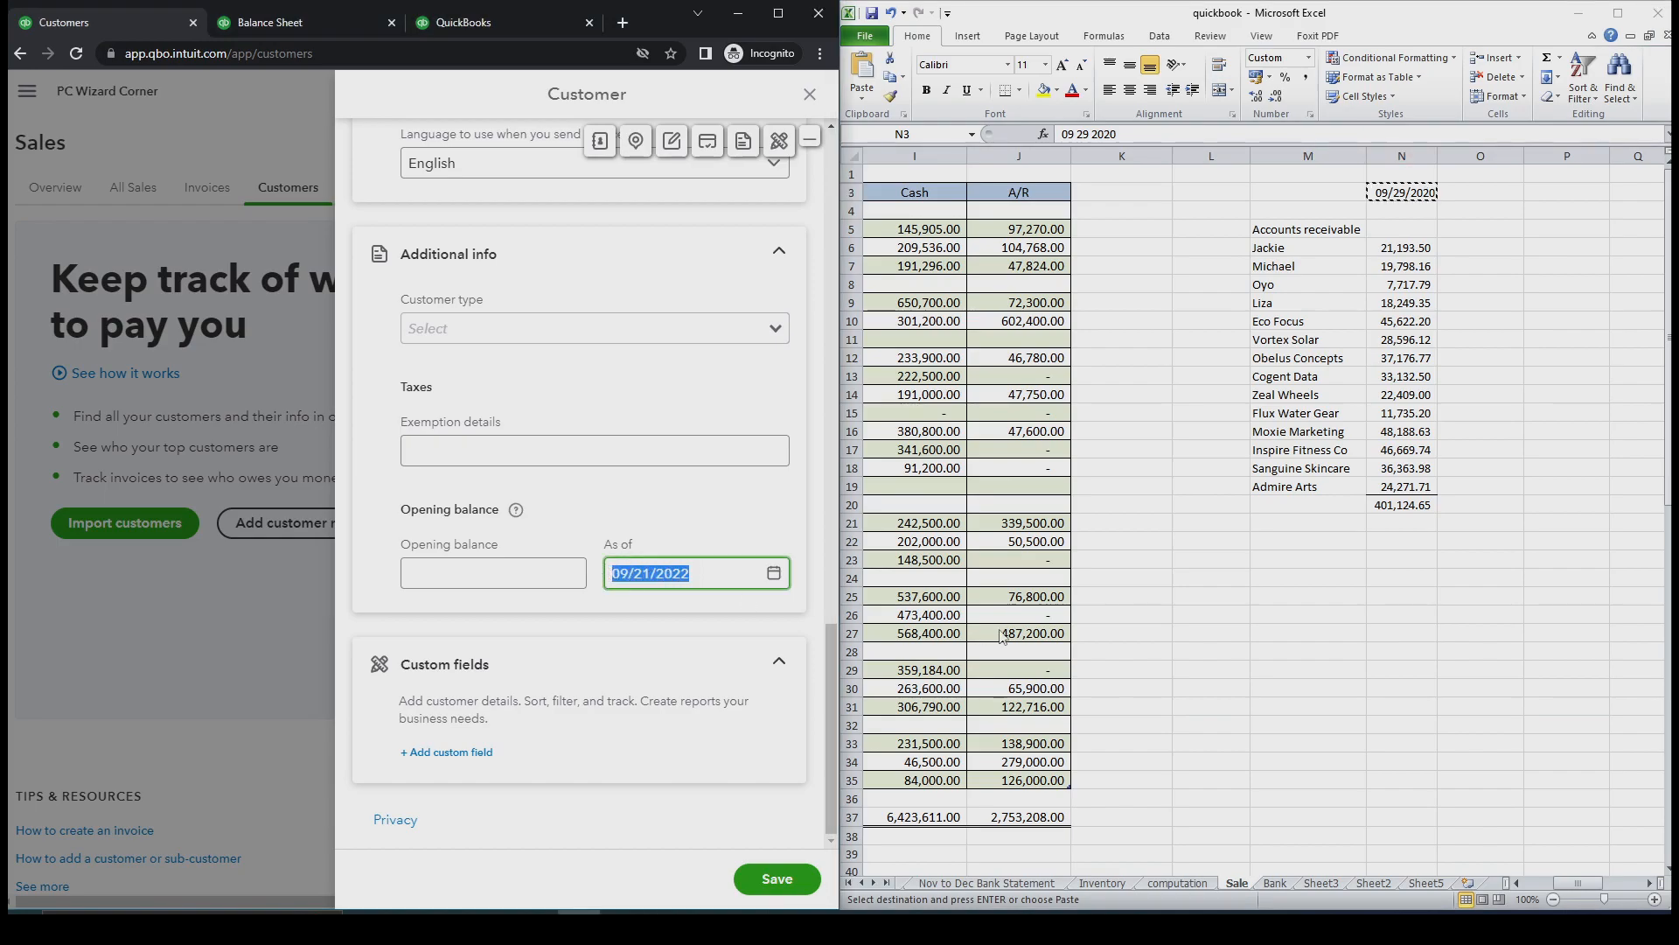
key("ctrl+v")
Enter the 21,193.50 opening balance and save the customer
left_click(1402, 248)
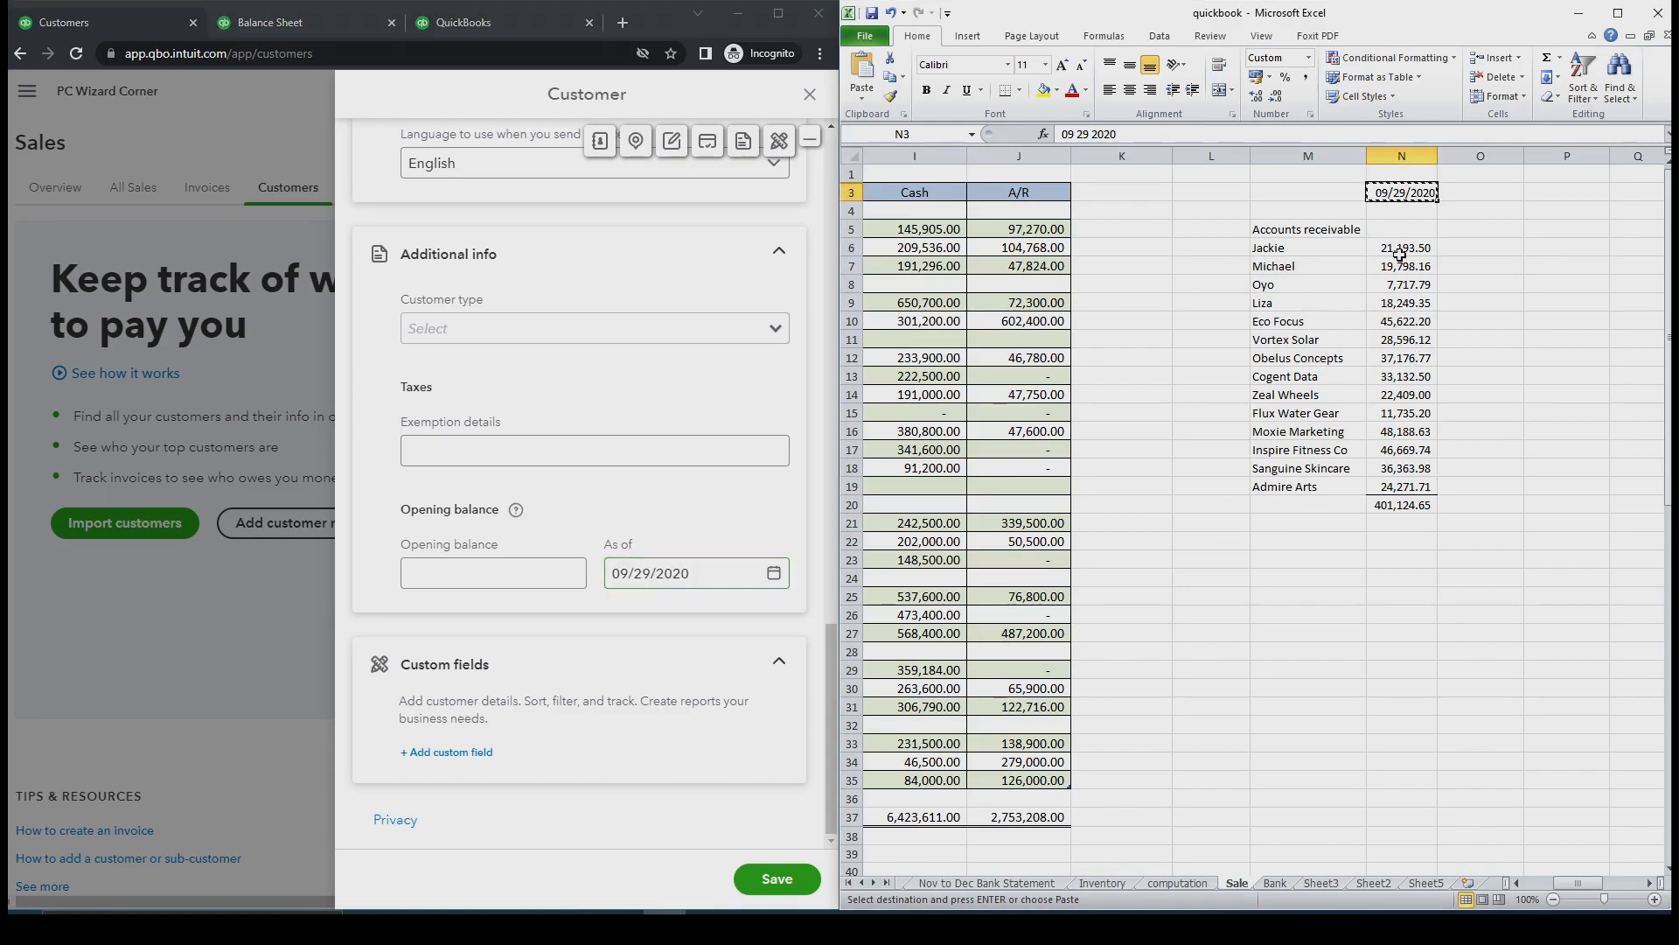
key("ctrl+c")
left_click(534, 577)
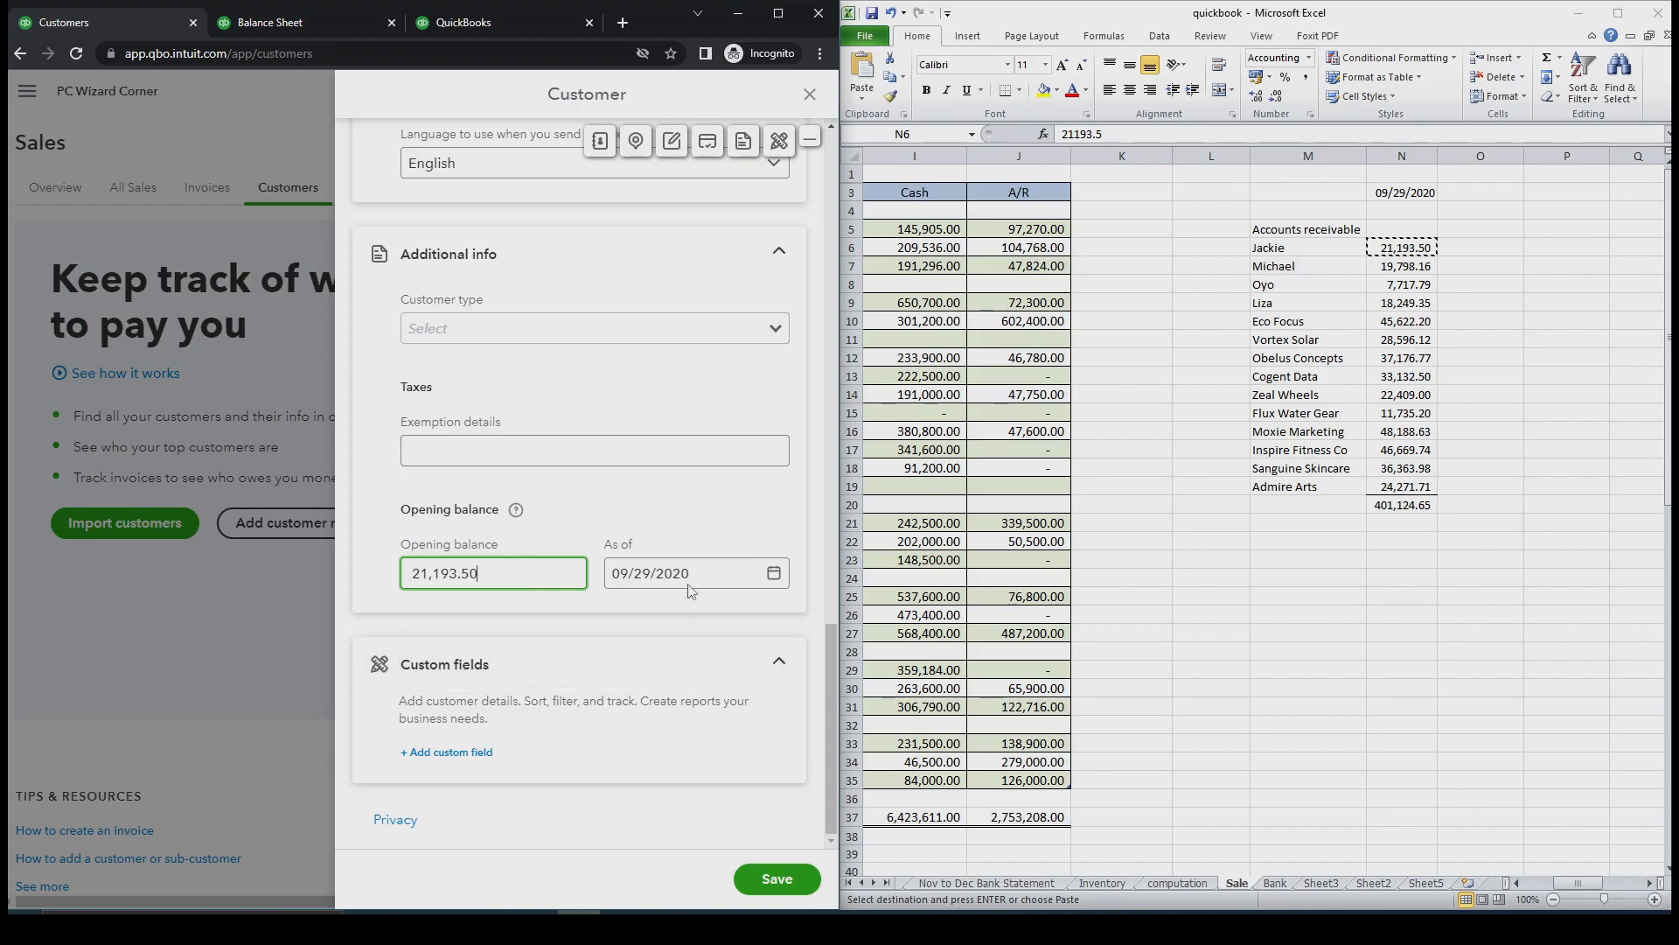
scroll(700, 508, "up", 6)
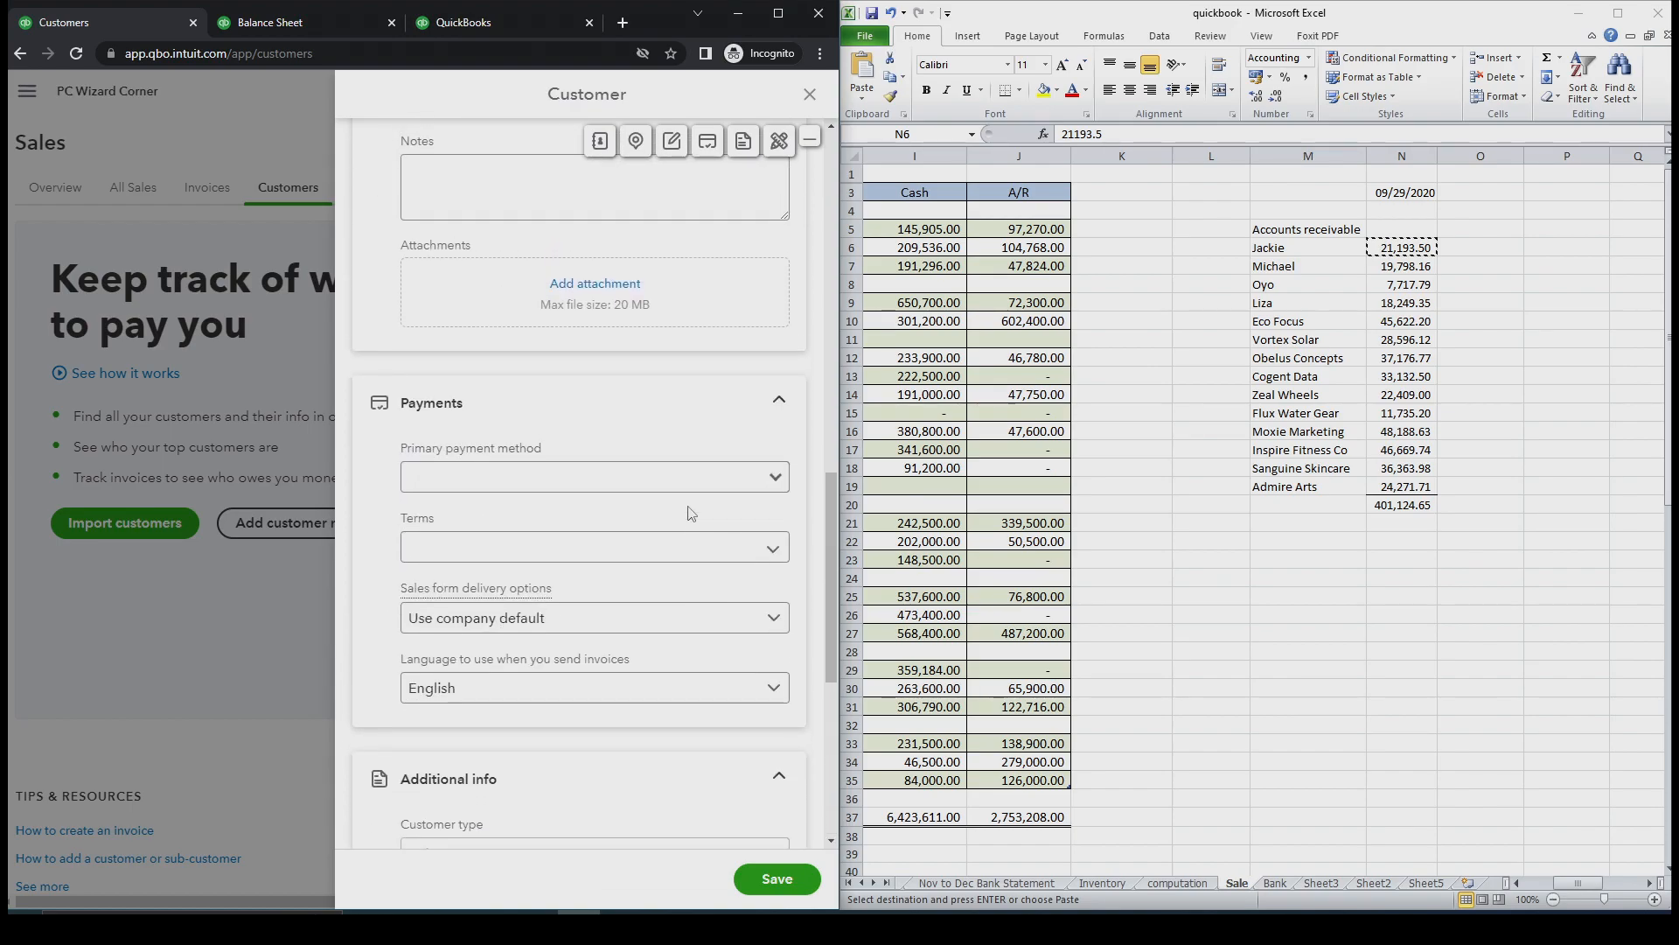
scroll(694, 509, "down", 6)
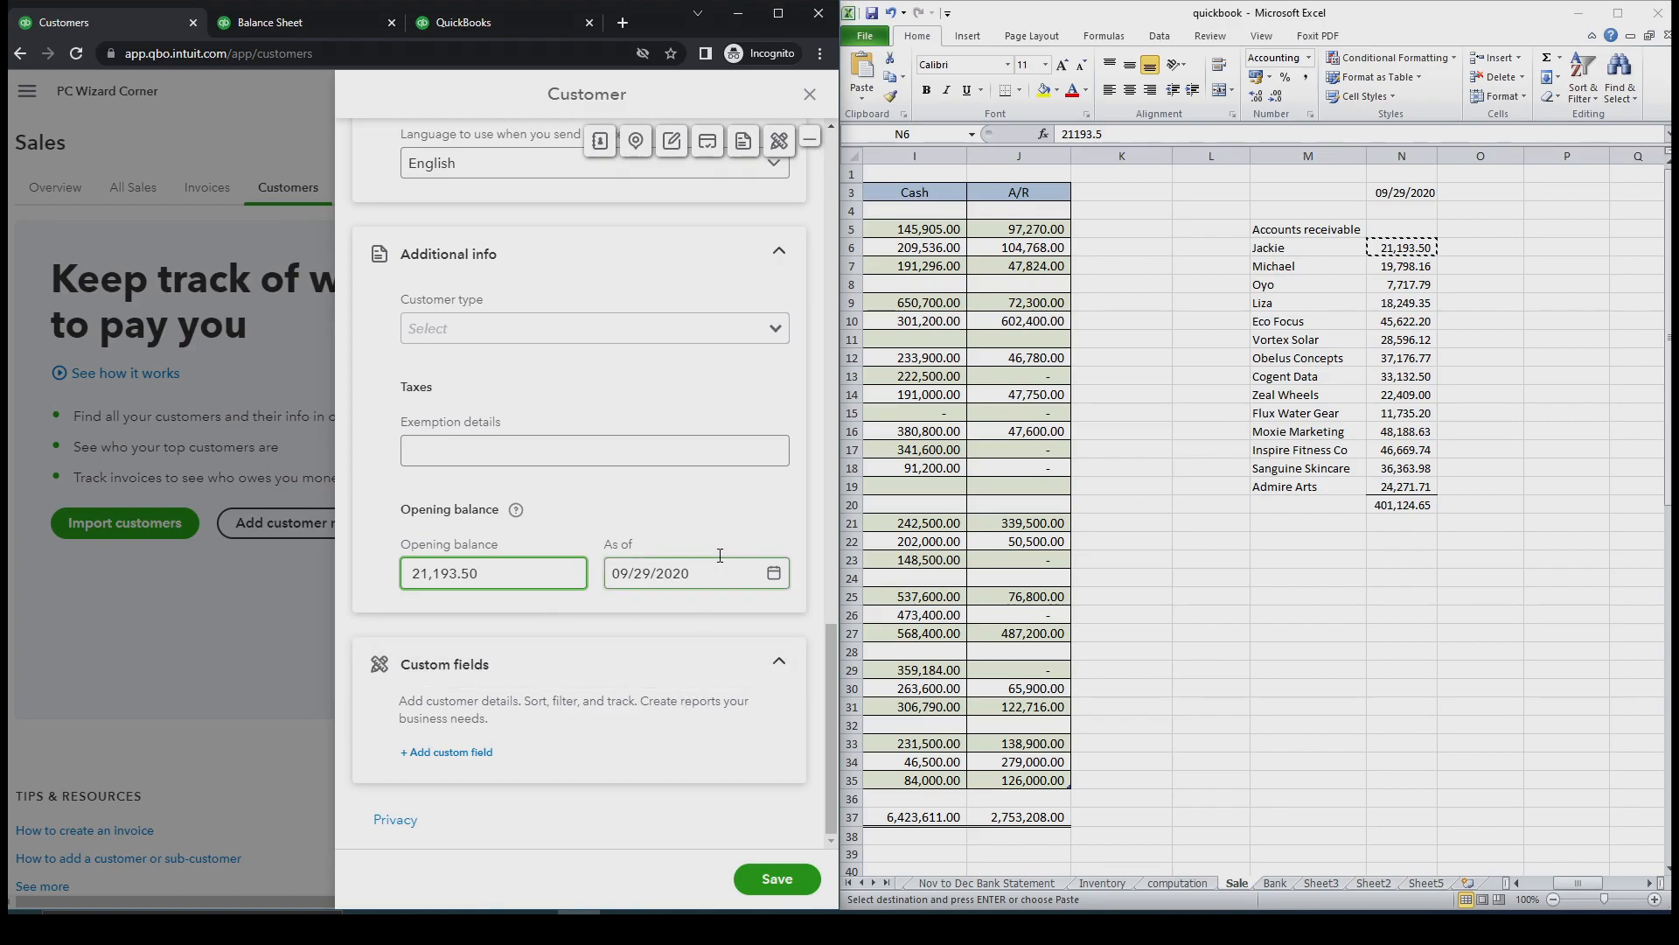
scroll(717, 544, "up", 1)
scroll(717, 544, "up", 12)
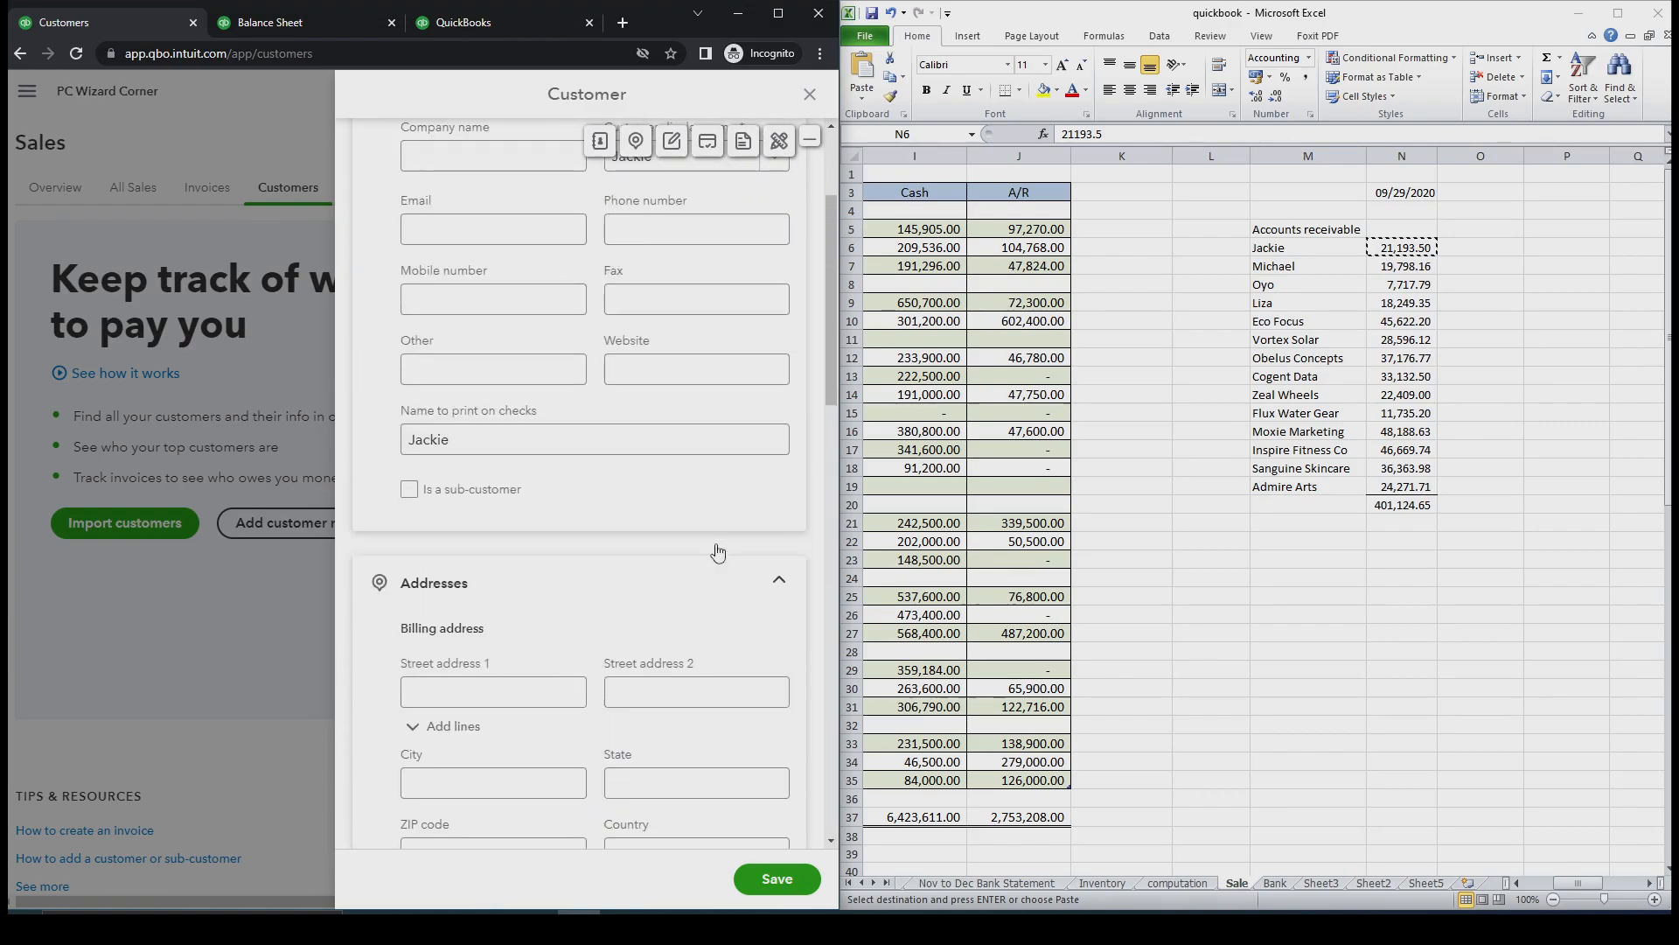
scroll(716, 543, "down", 6)
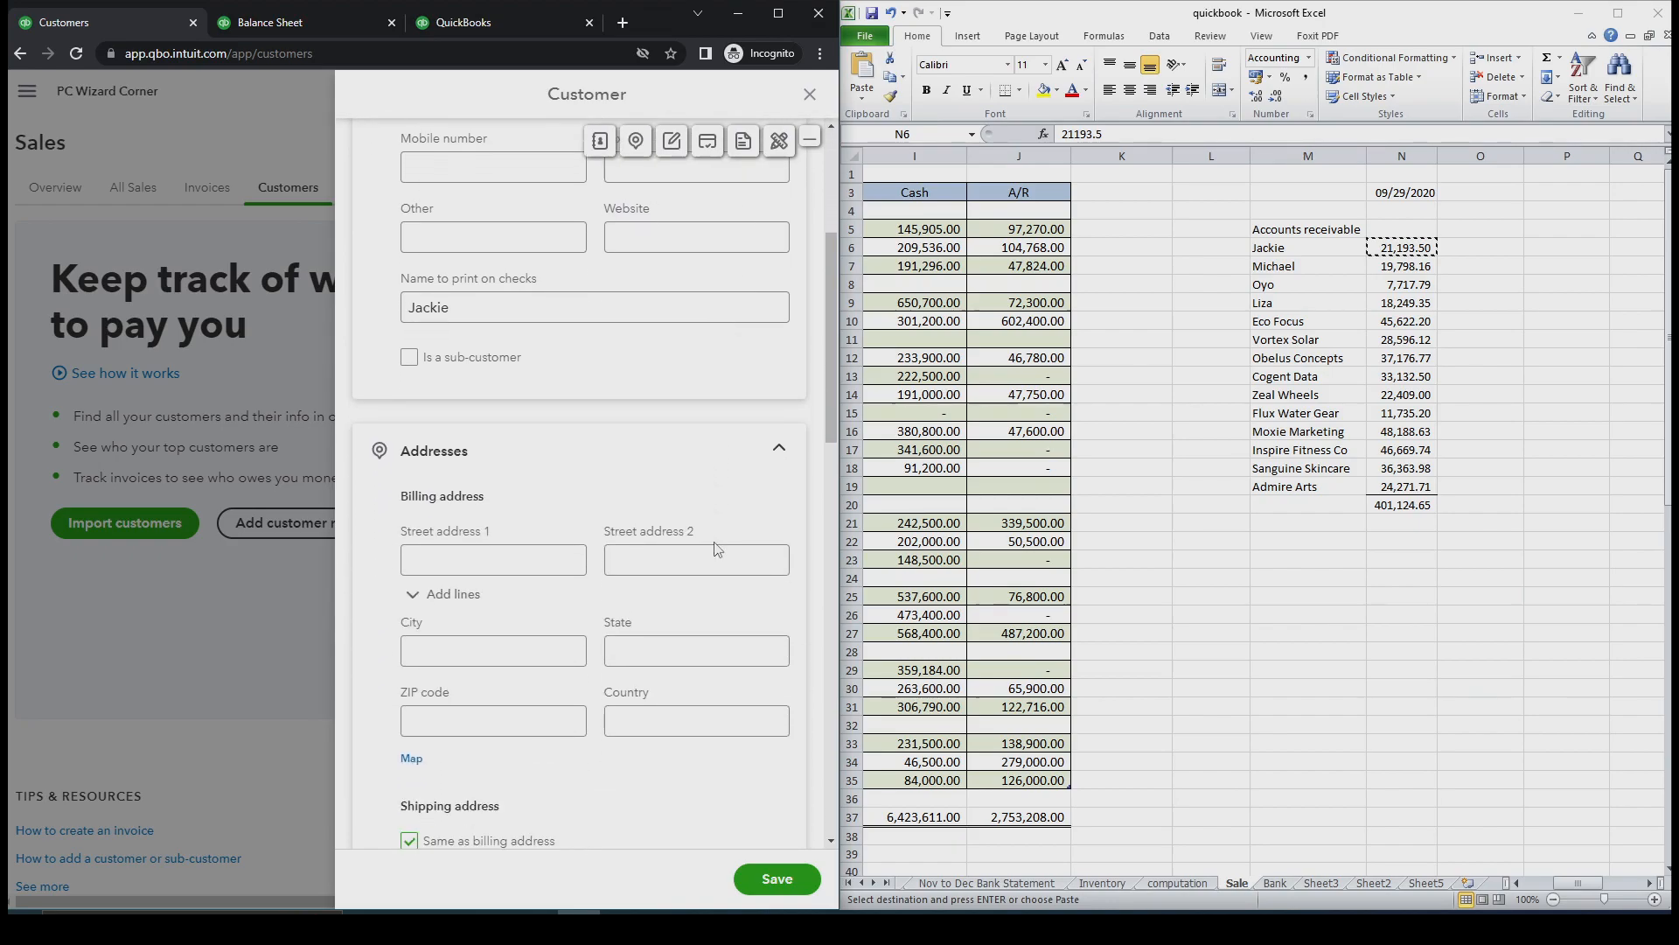
scroll(717, 549, "down", 8)
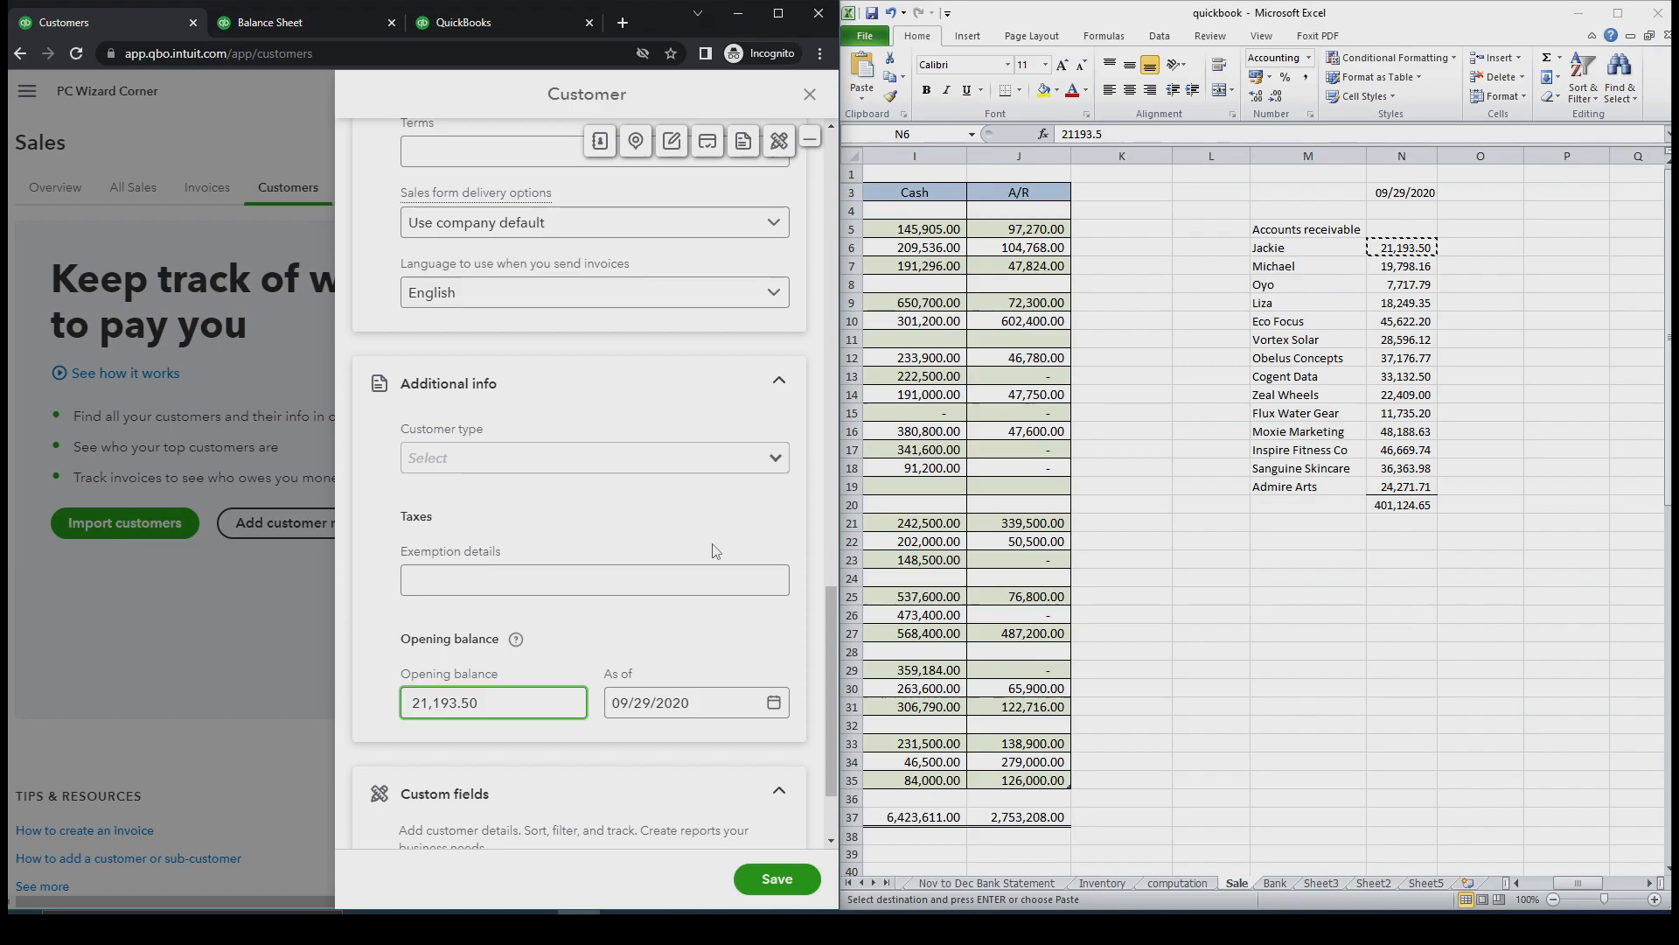
left_click(771, 879)
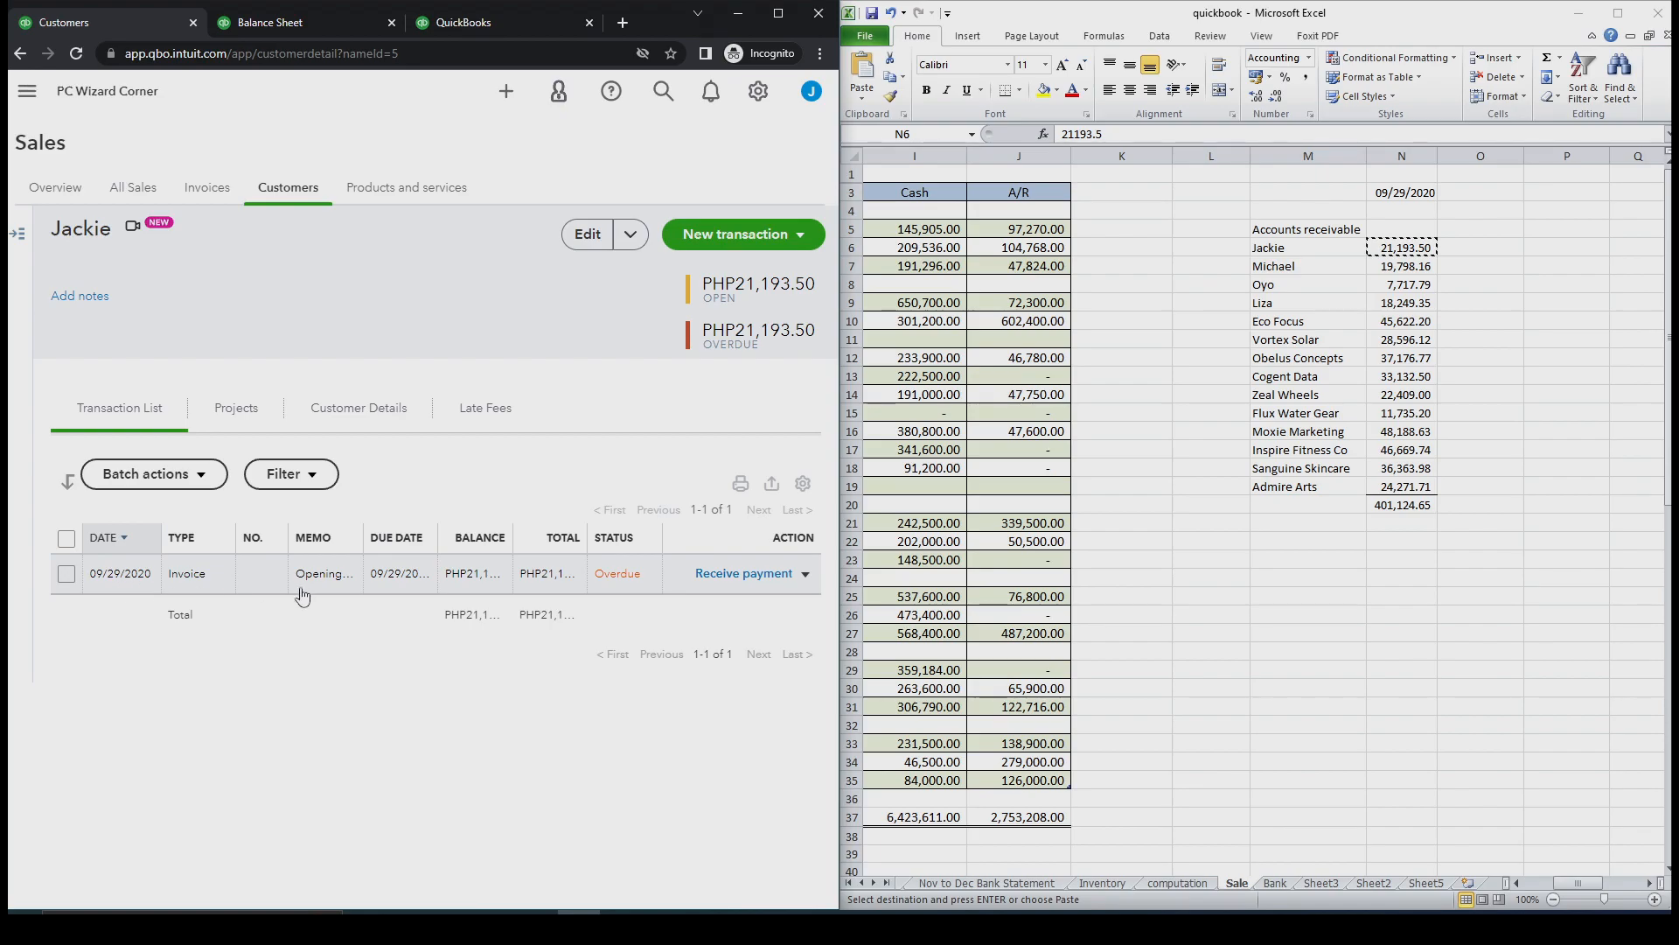
Open the customer's details to check whether the opening balance can be edited
left_click(805, 574)
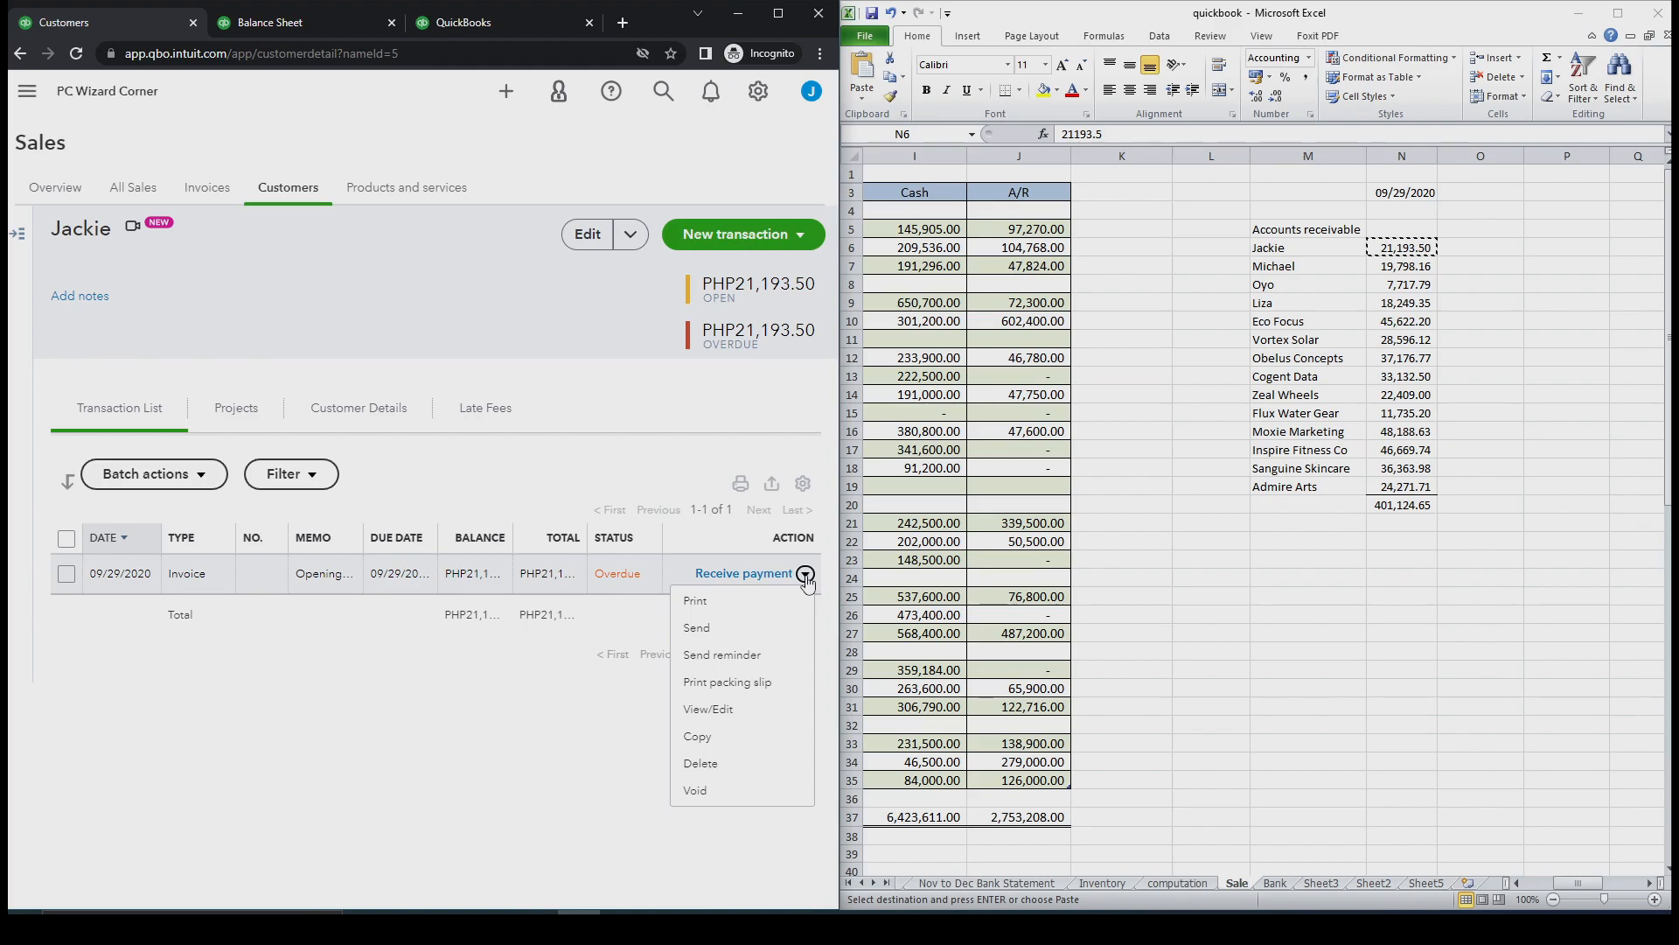
left_click(588, 234)
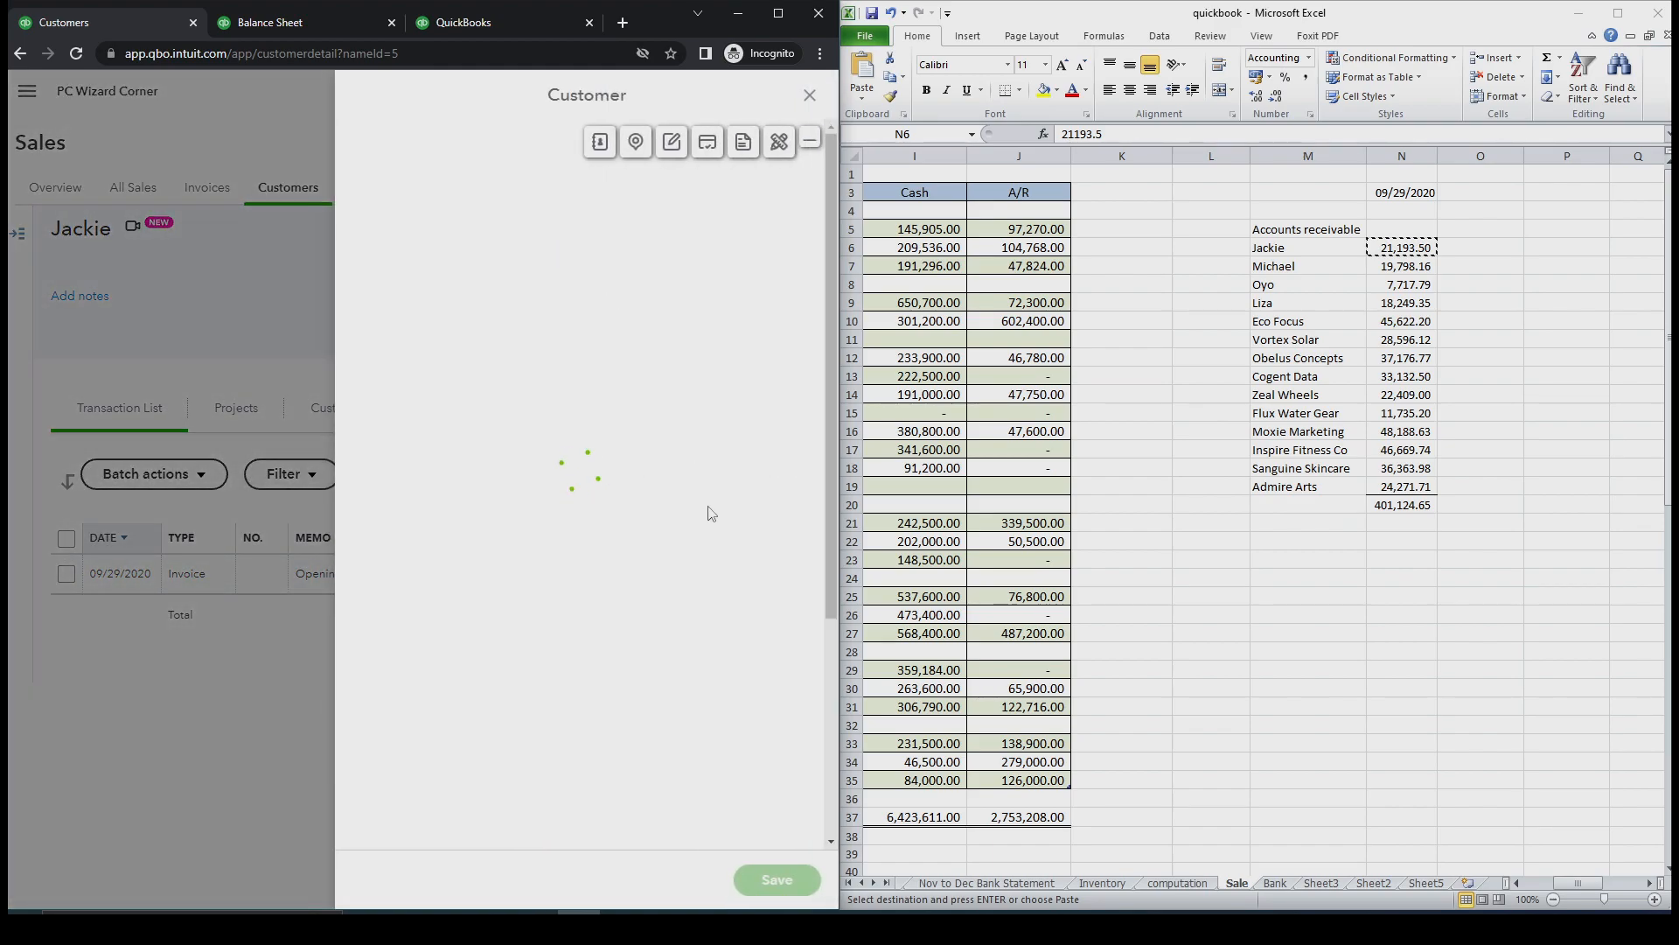
left_click_drag(831, 324, 818, 840)
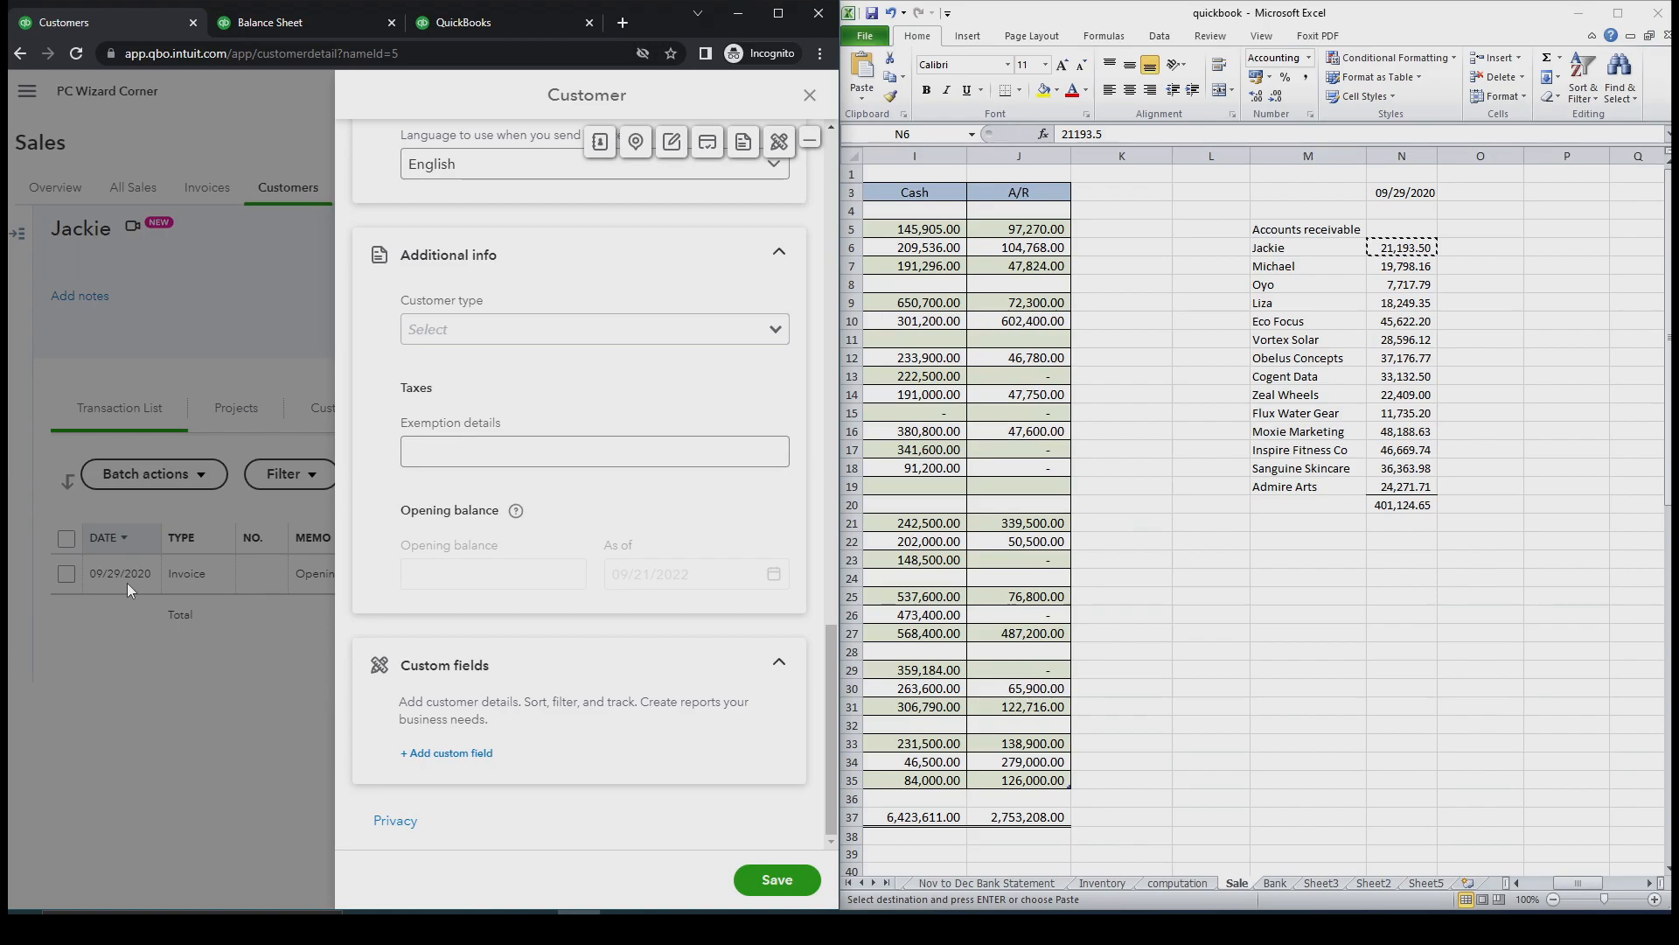
Change Excel cell N3 to 09/29/2021 and close the customer details unchanged
double_click(1404, 195)
left_click(1403, 192)
left_click(1129, 136)
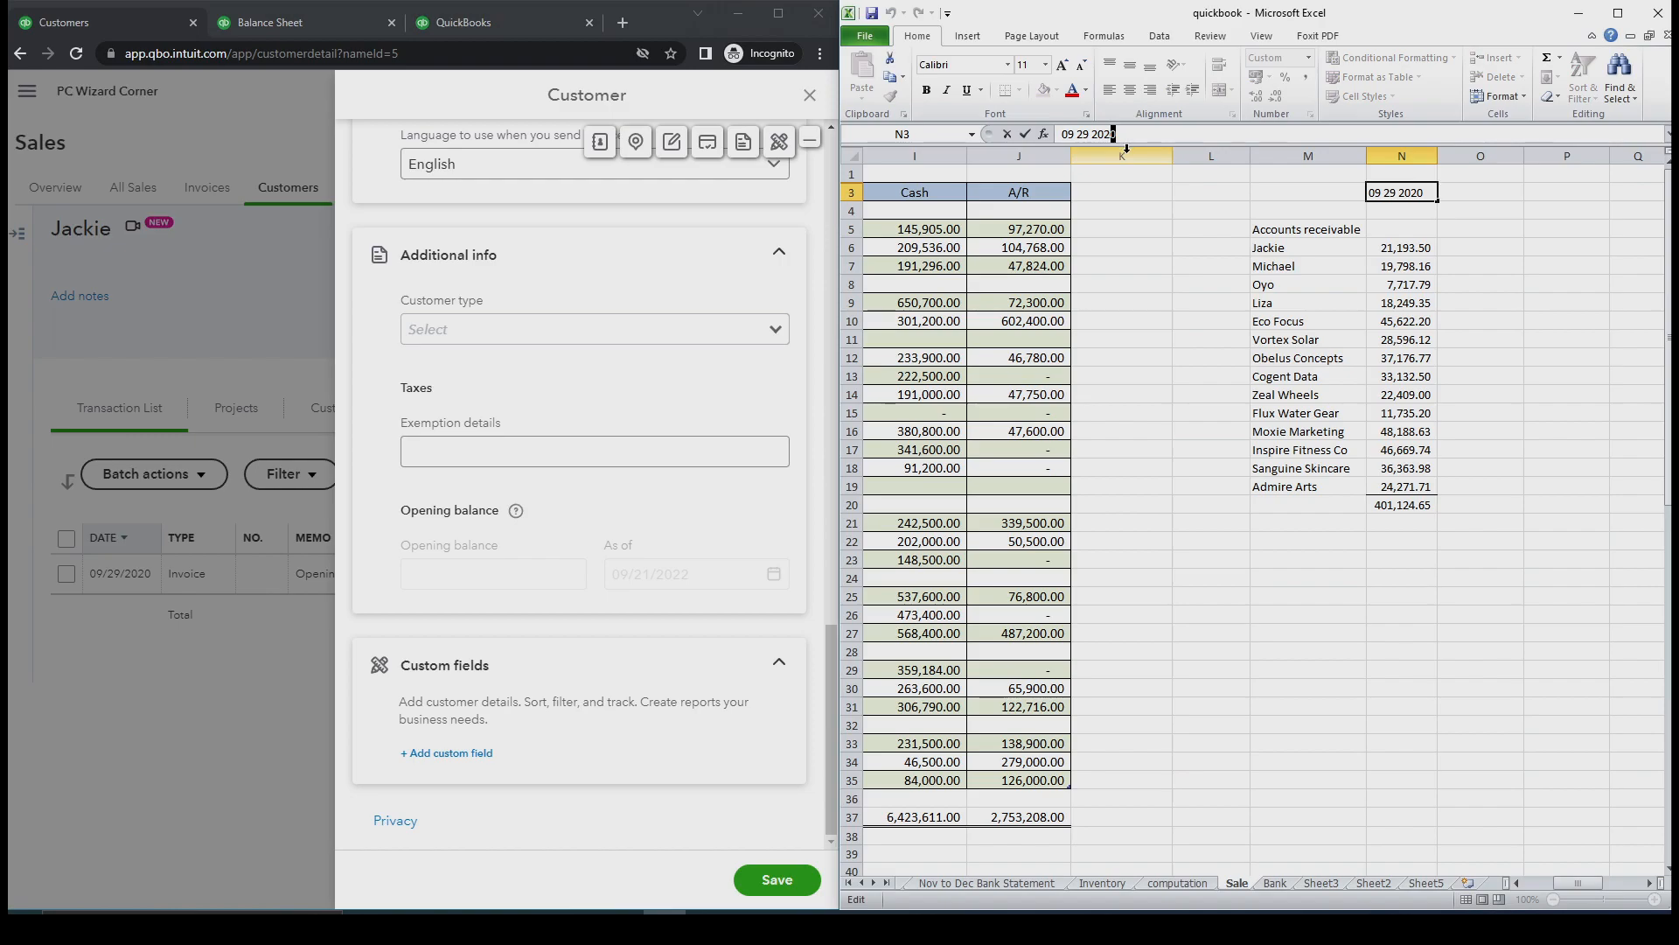
key("Return")
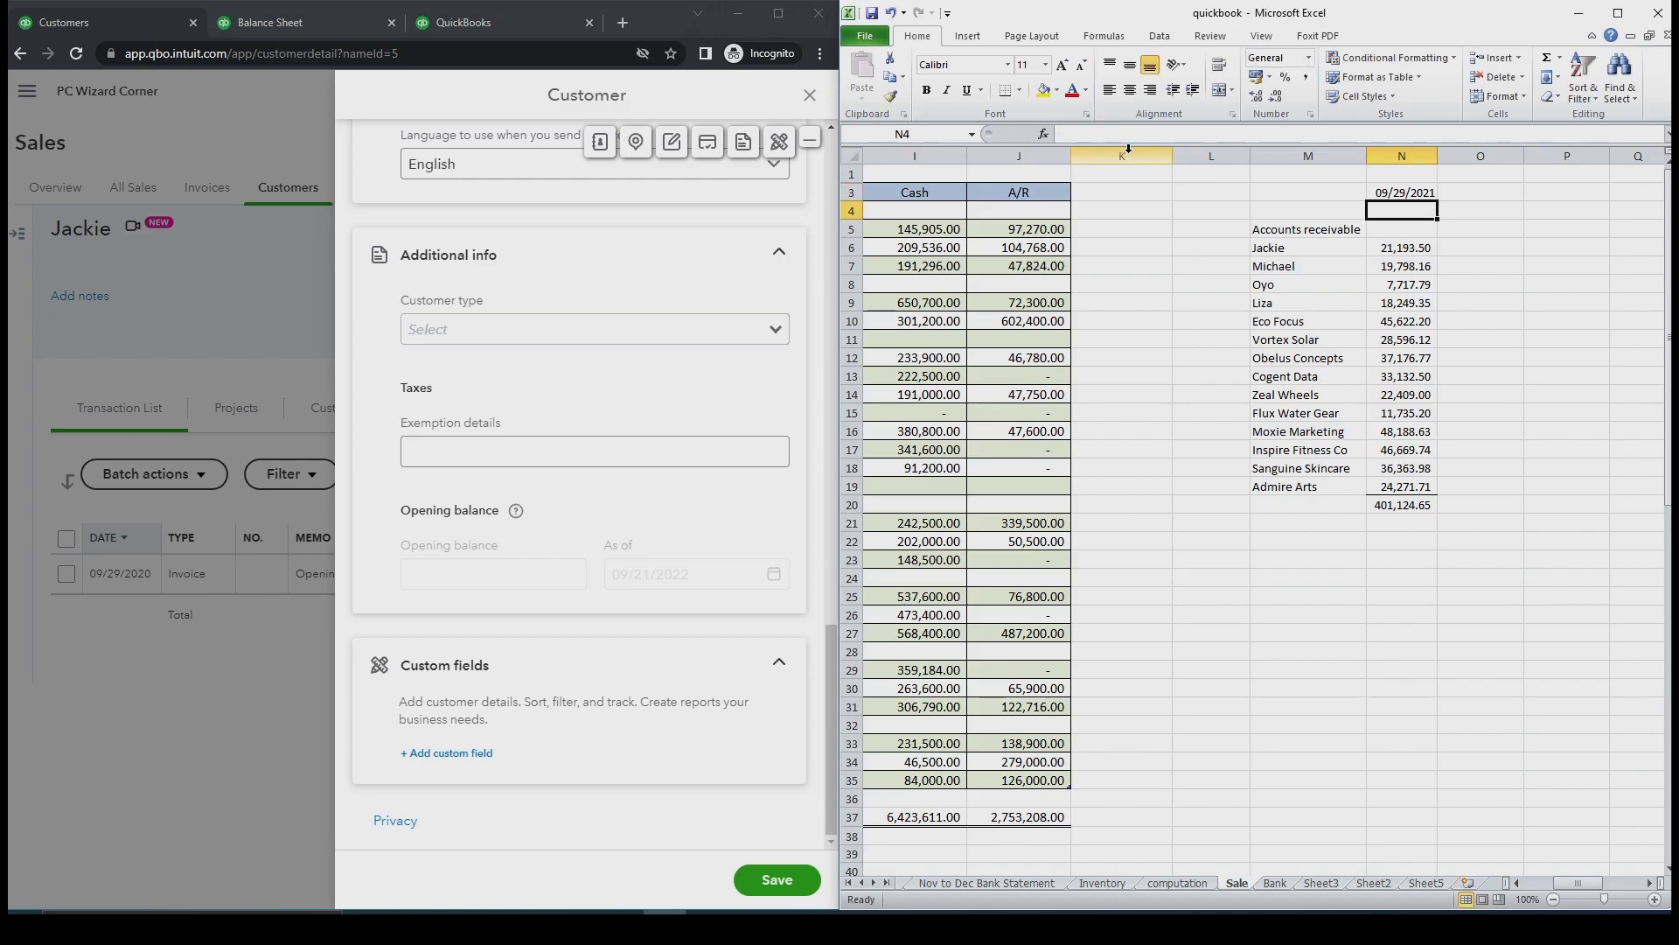
left_click(236, 678)
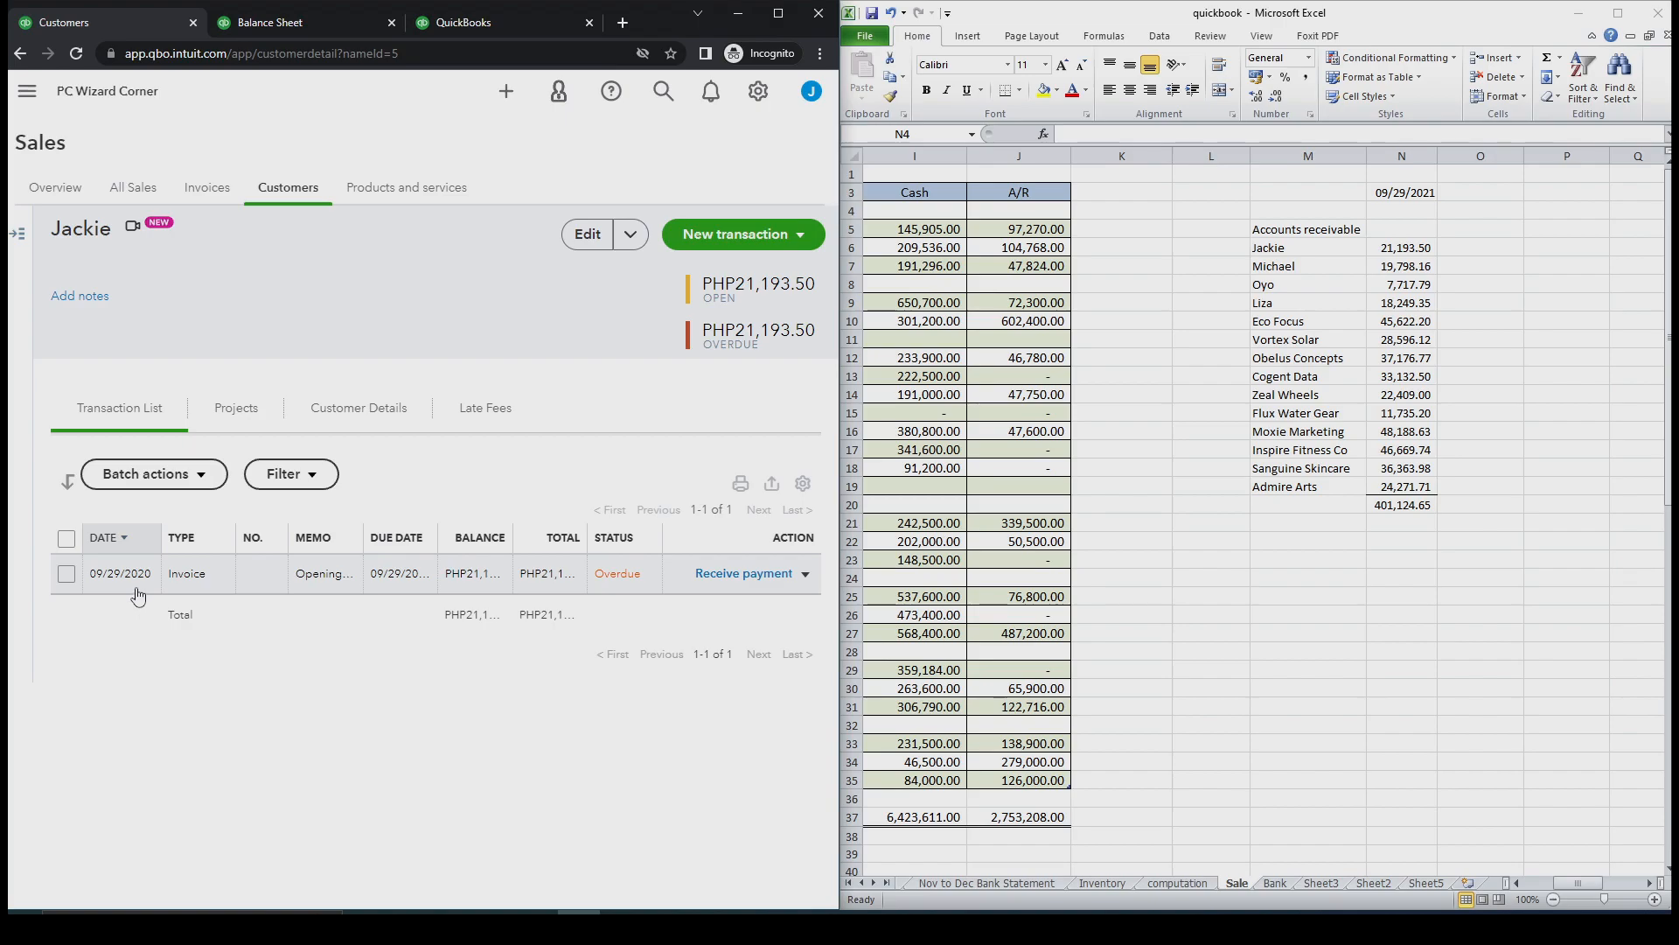
Open the Accounts Receivable register from Accounting > Chart of accounts
left_click(460, 25)
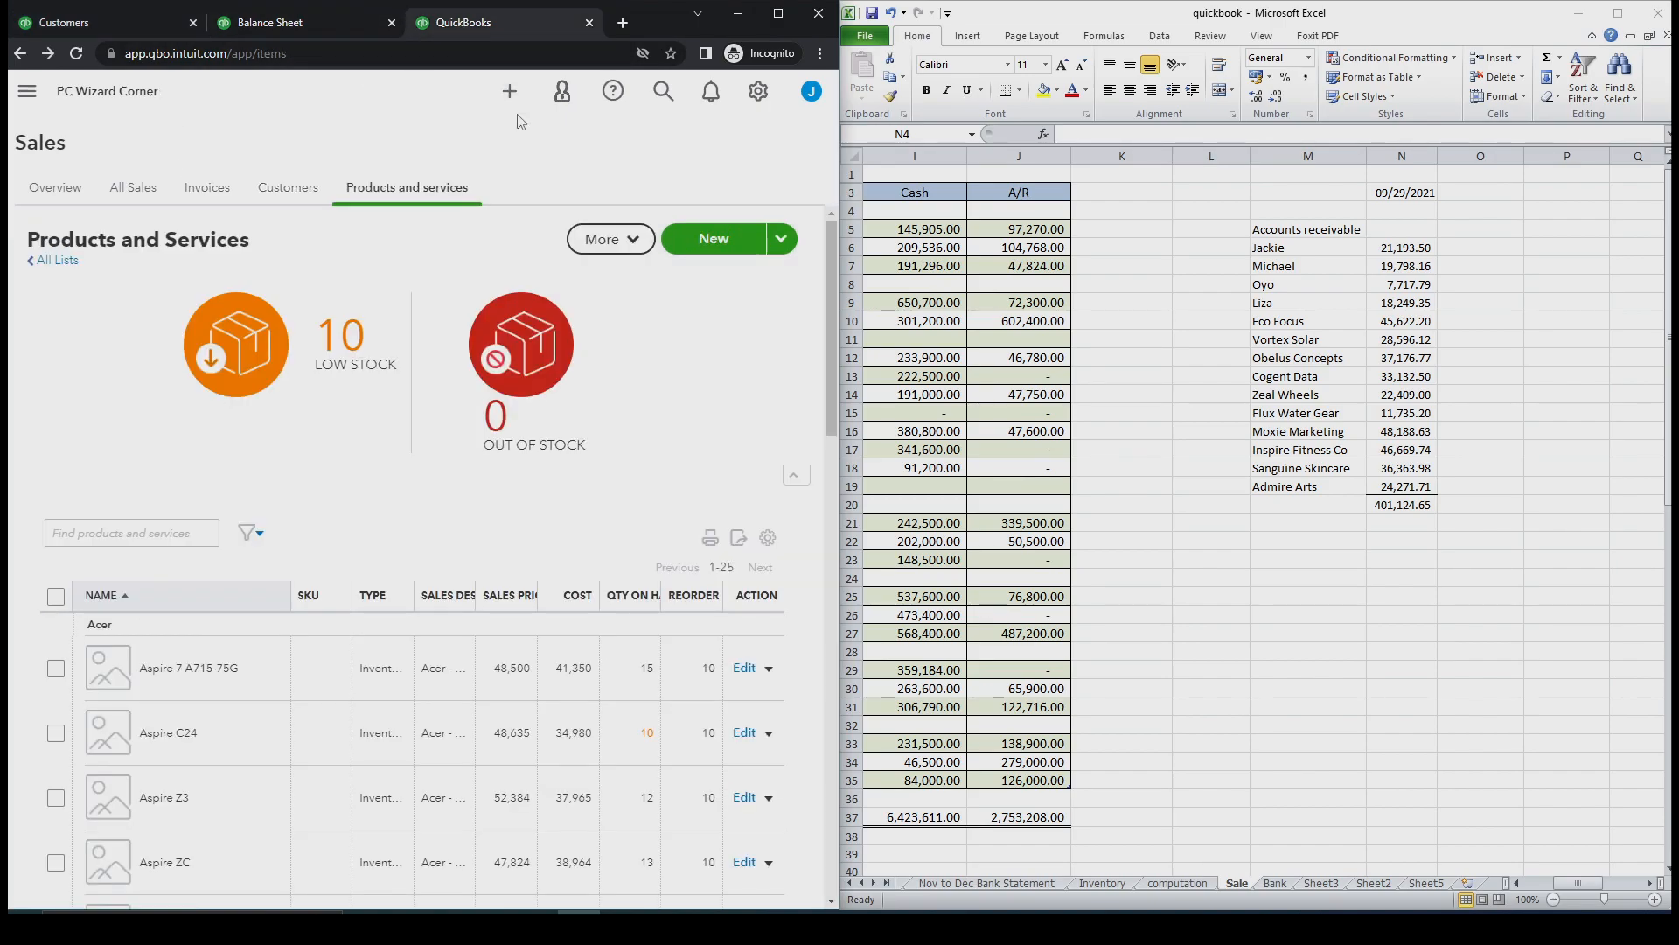
left_click(27, 91)
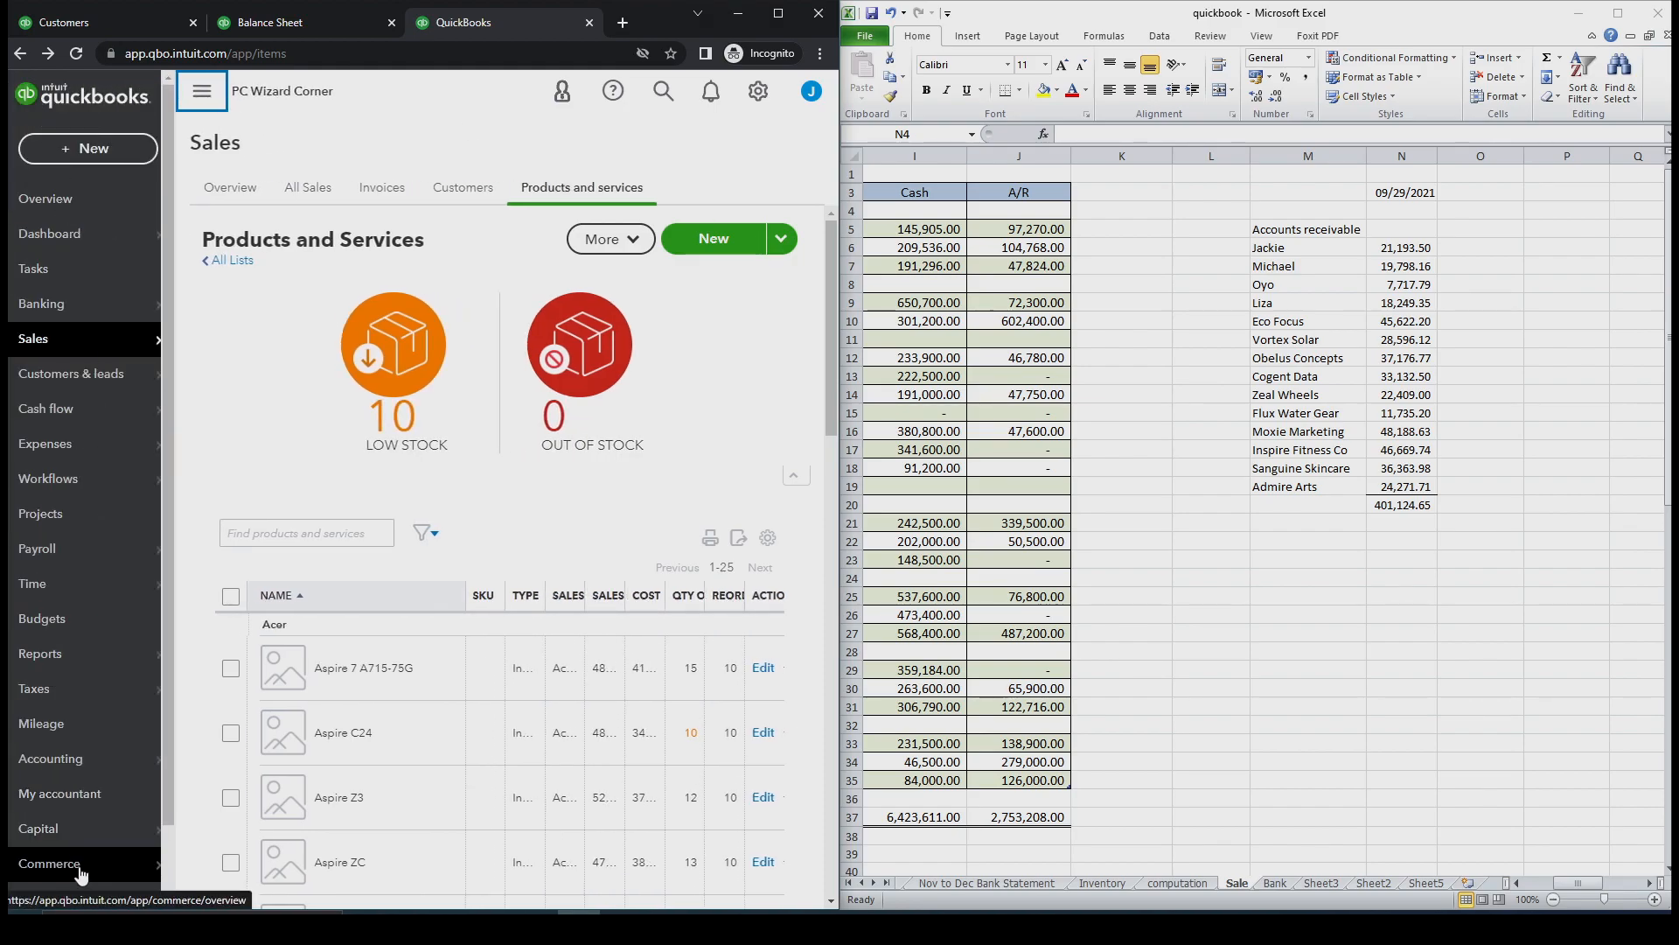
left_click(224, 761)
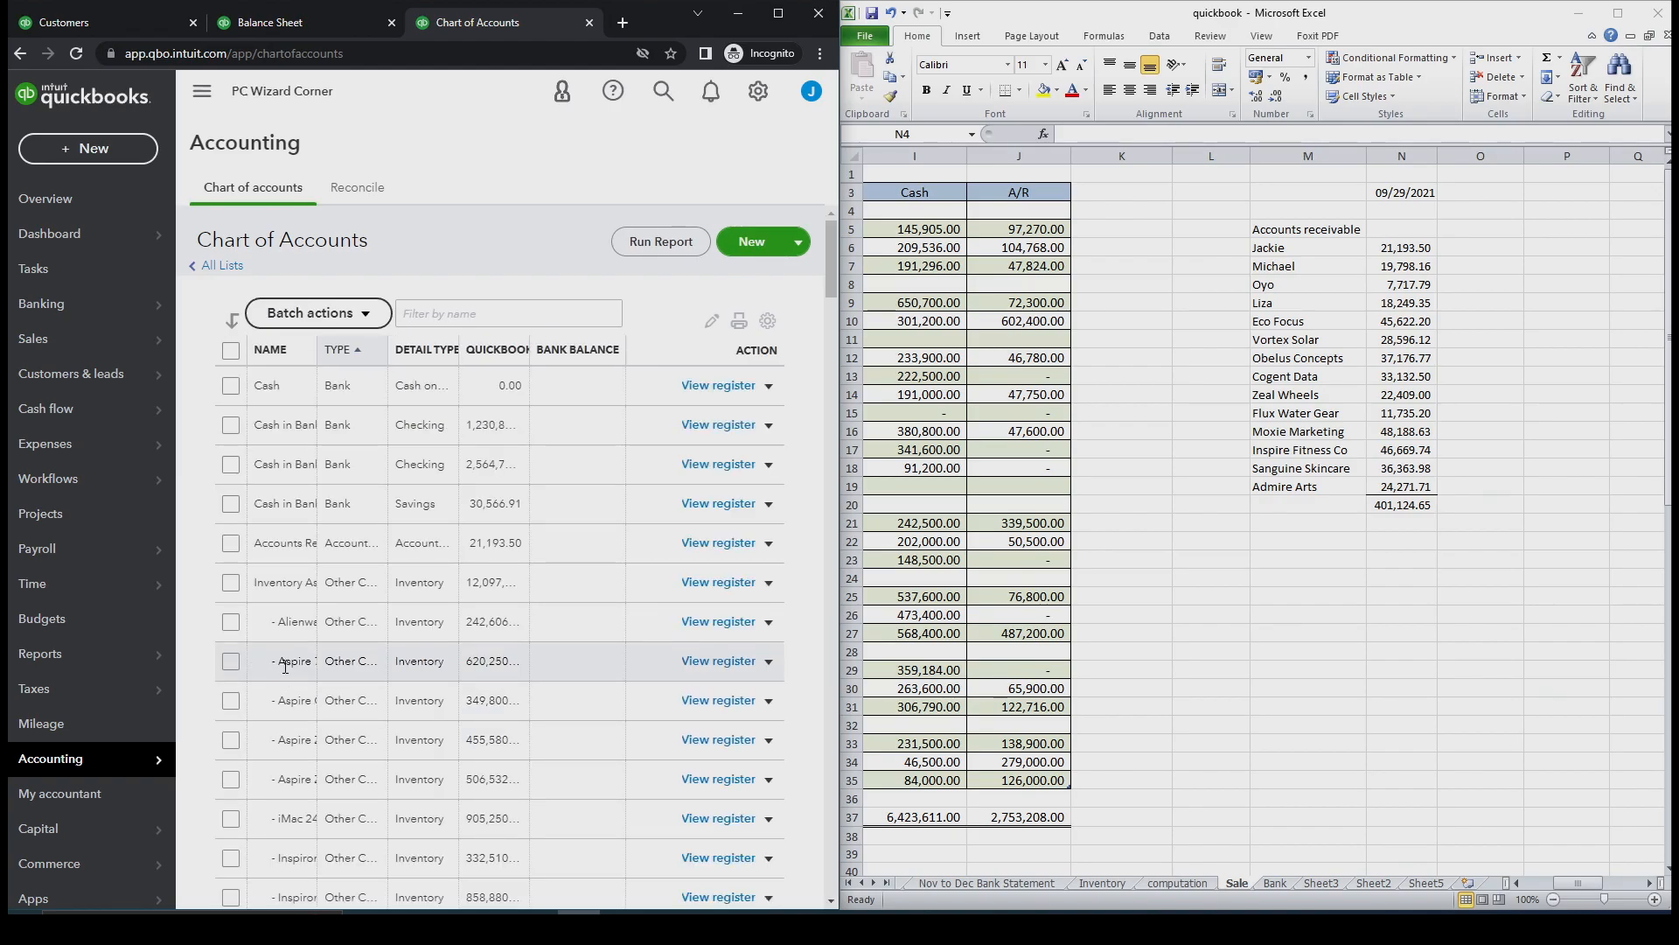
left_click(203, 108)
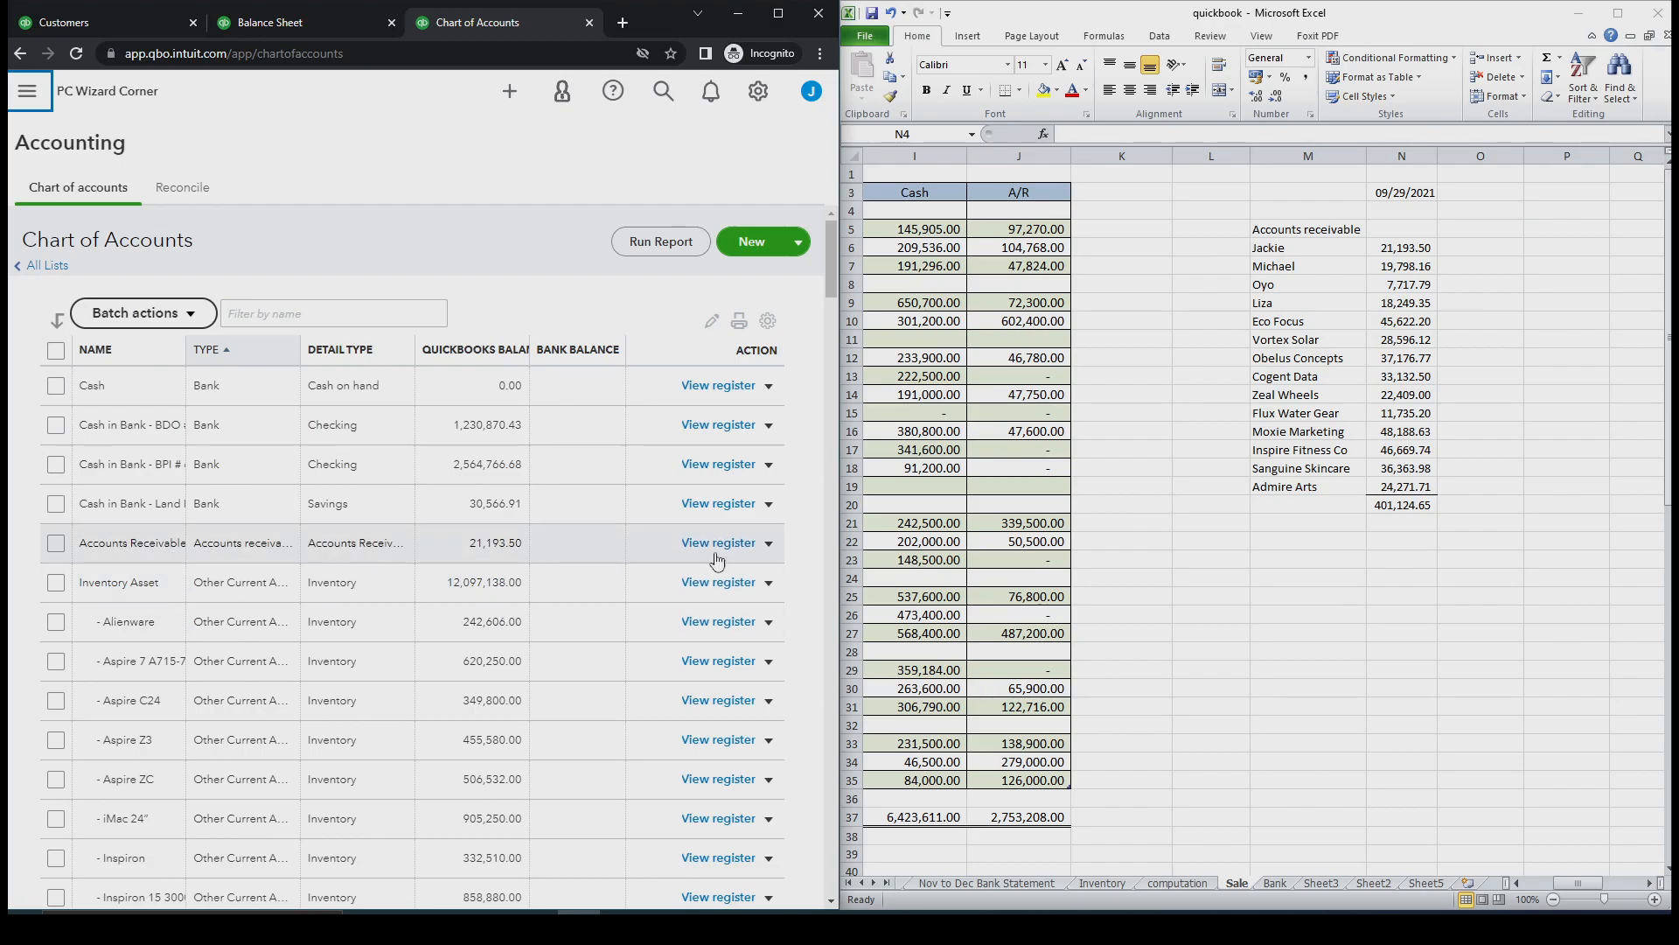
left_click(744, 544)
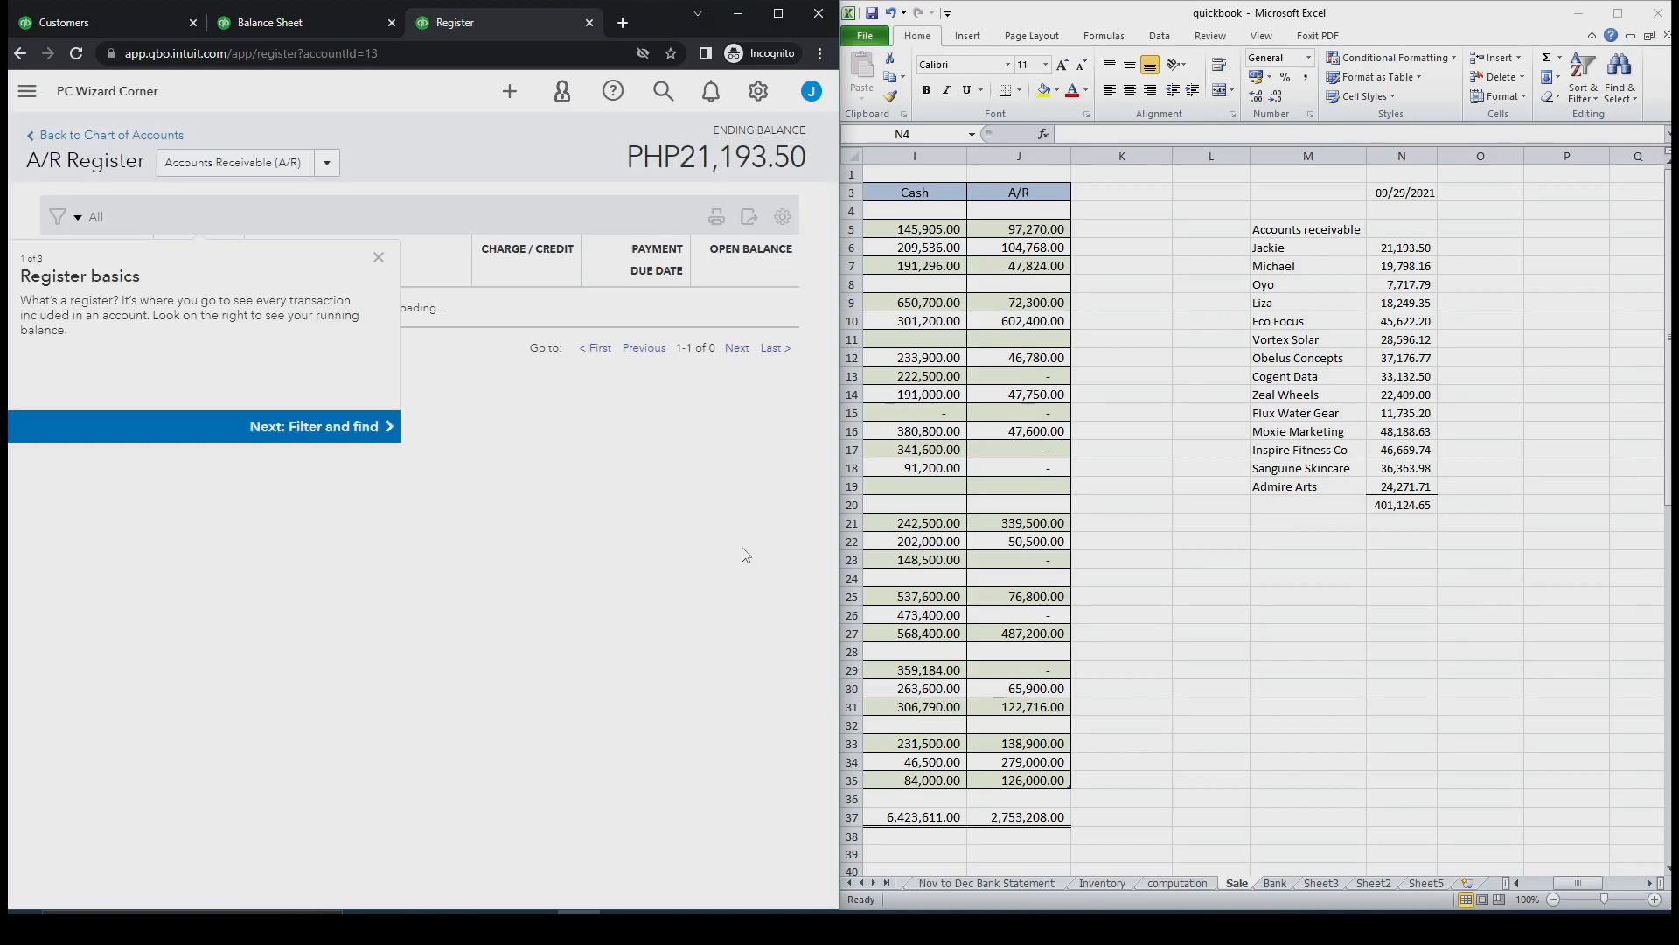
Redate the PHP21,193.50 opening invoice and its due date to 09/29/2021, then save it
left_click(378, 300)
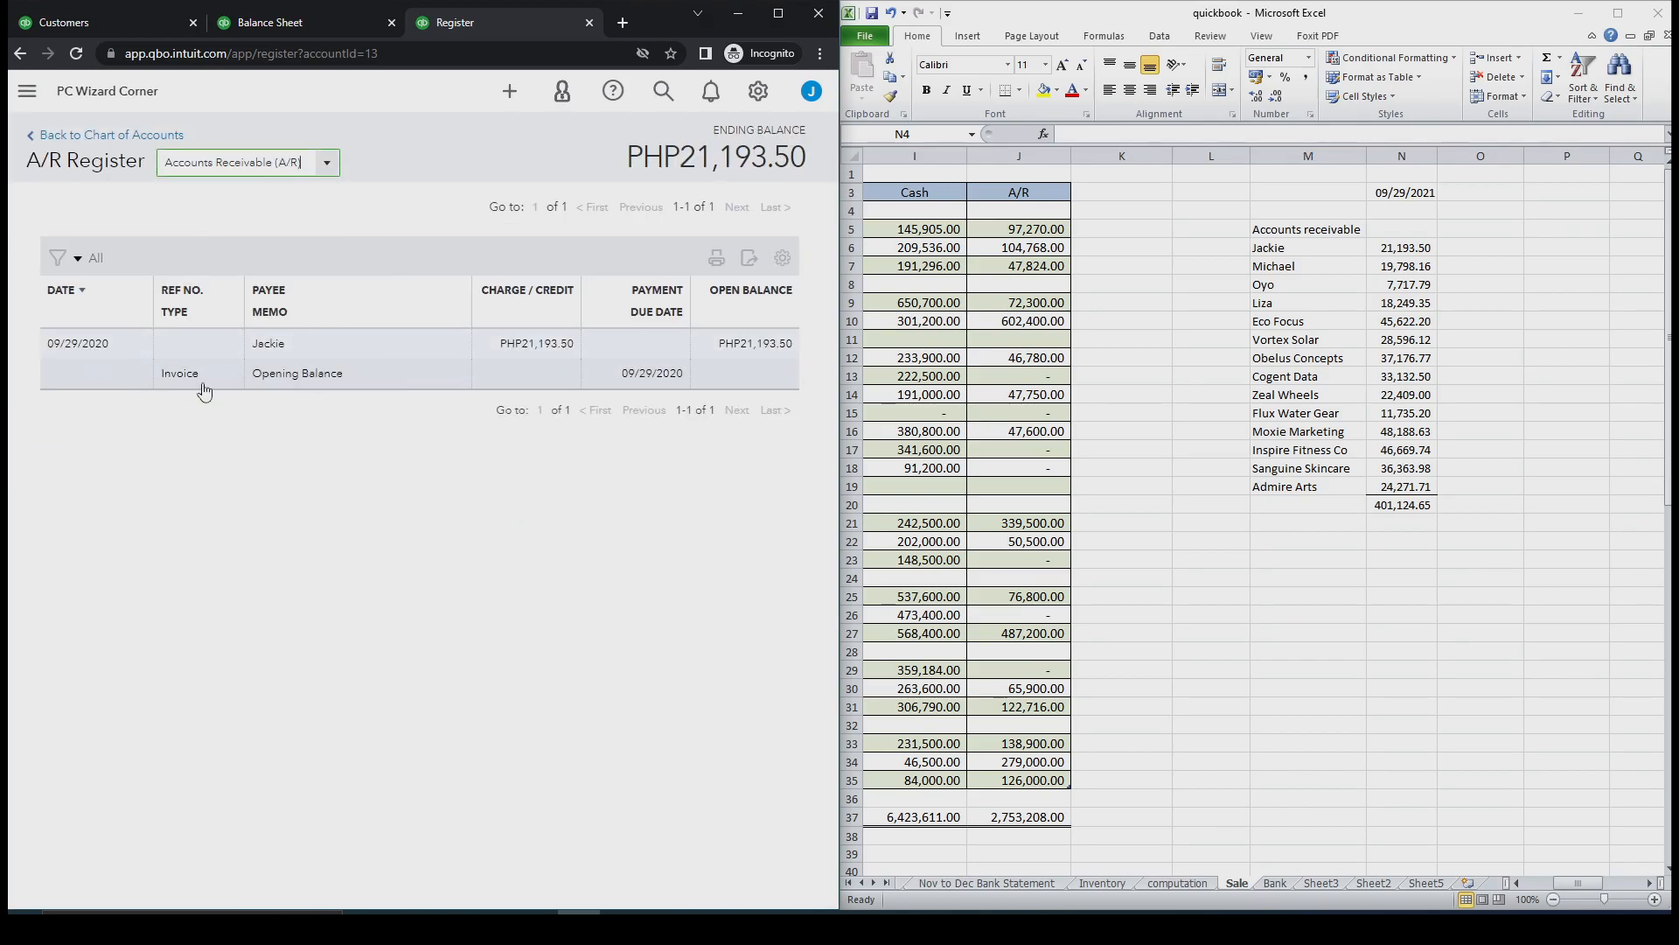
left_click(304, 372)
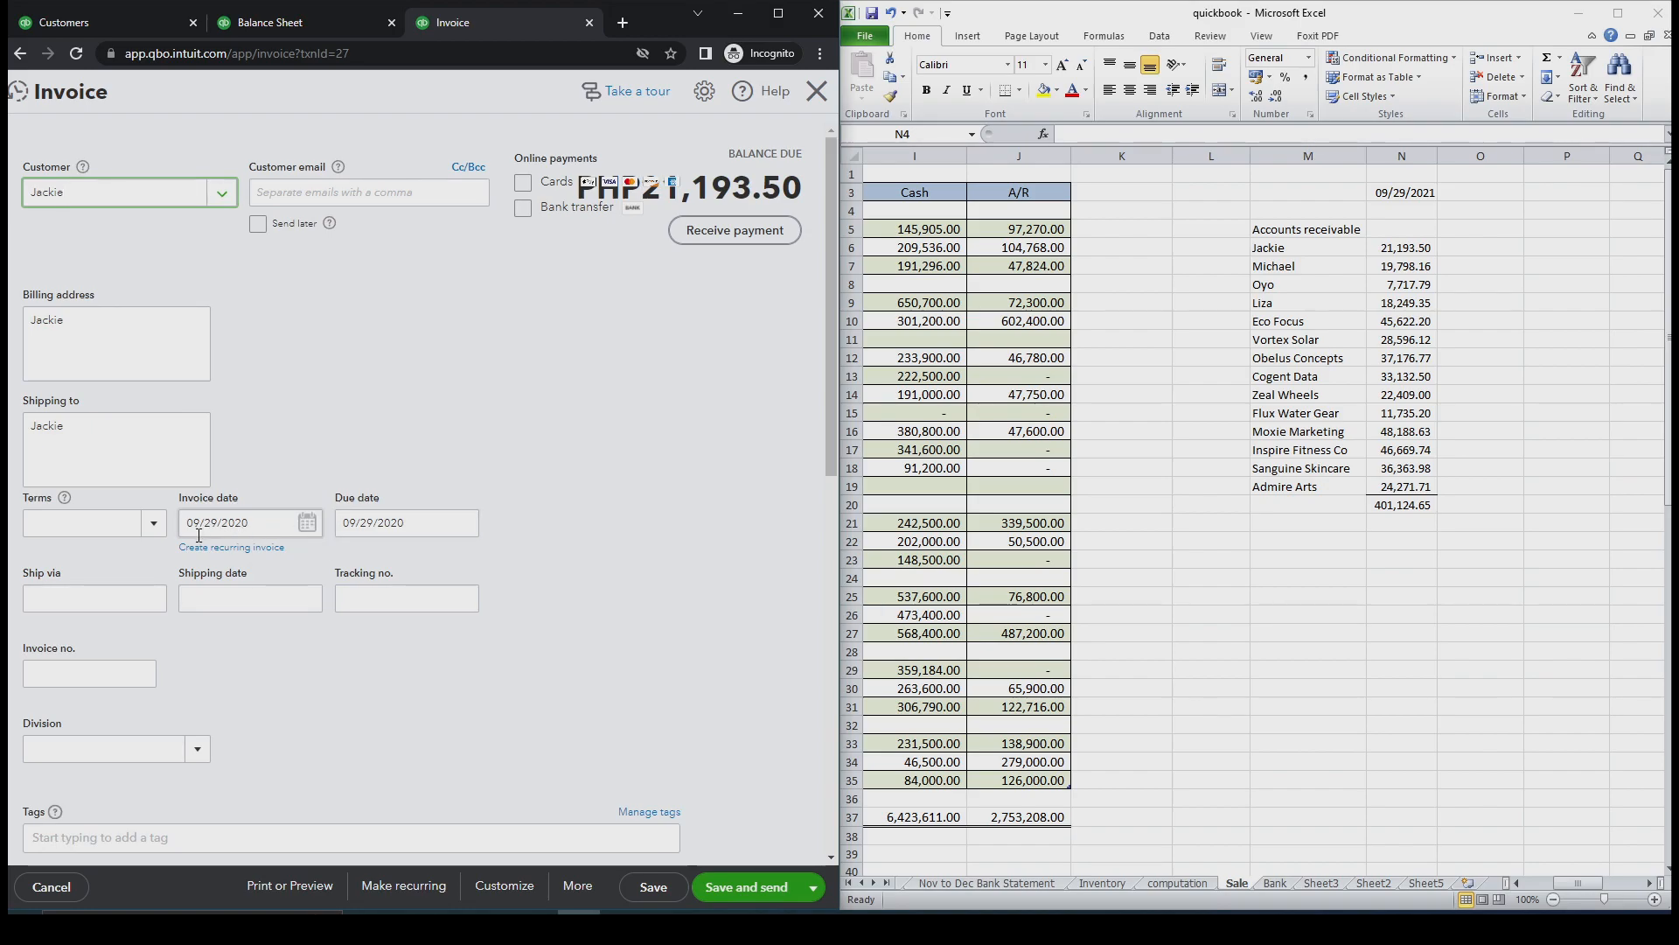
left_click(246, 522)
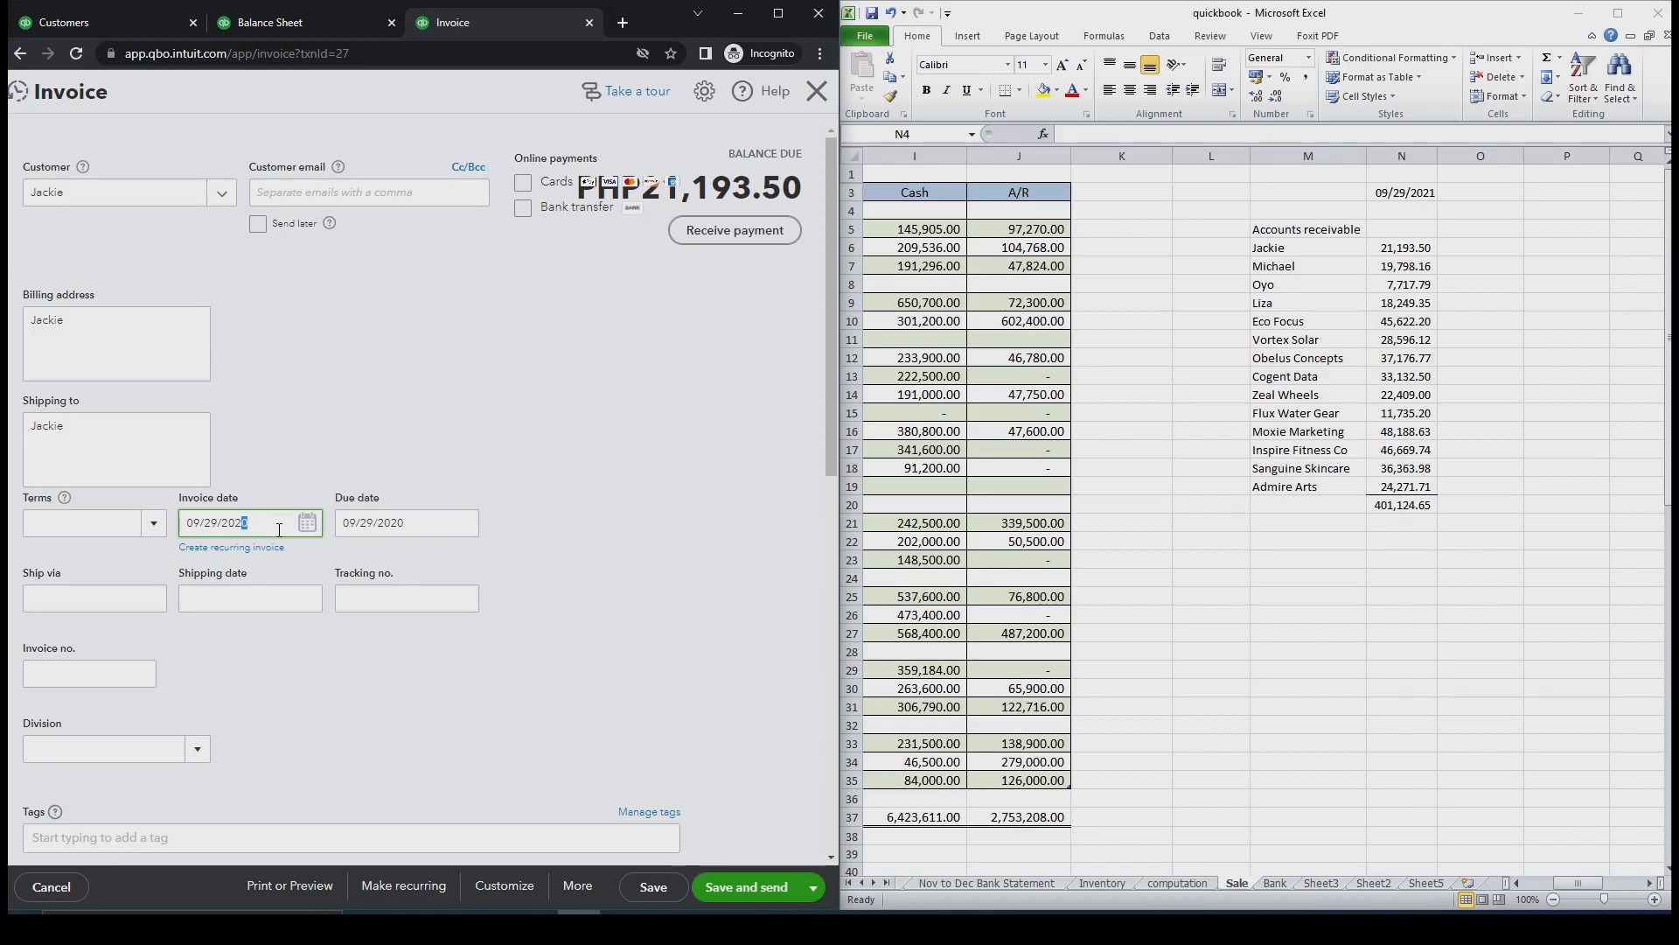
left_click_drag(409, 523, 399, 523)
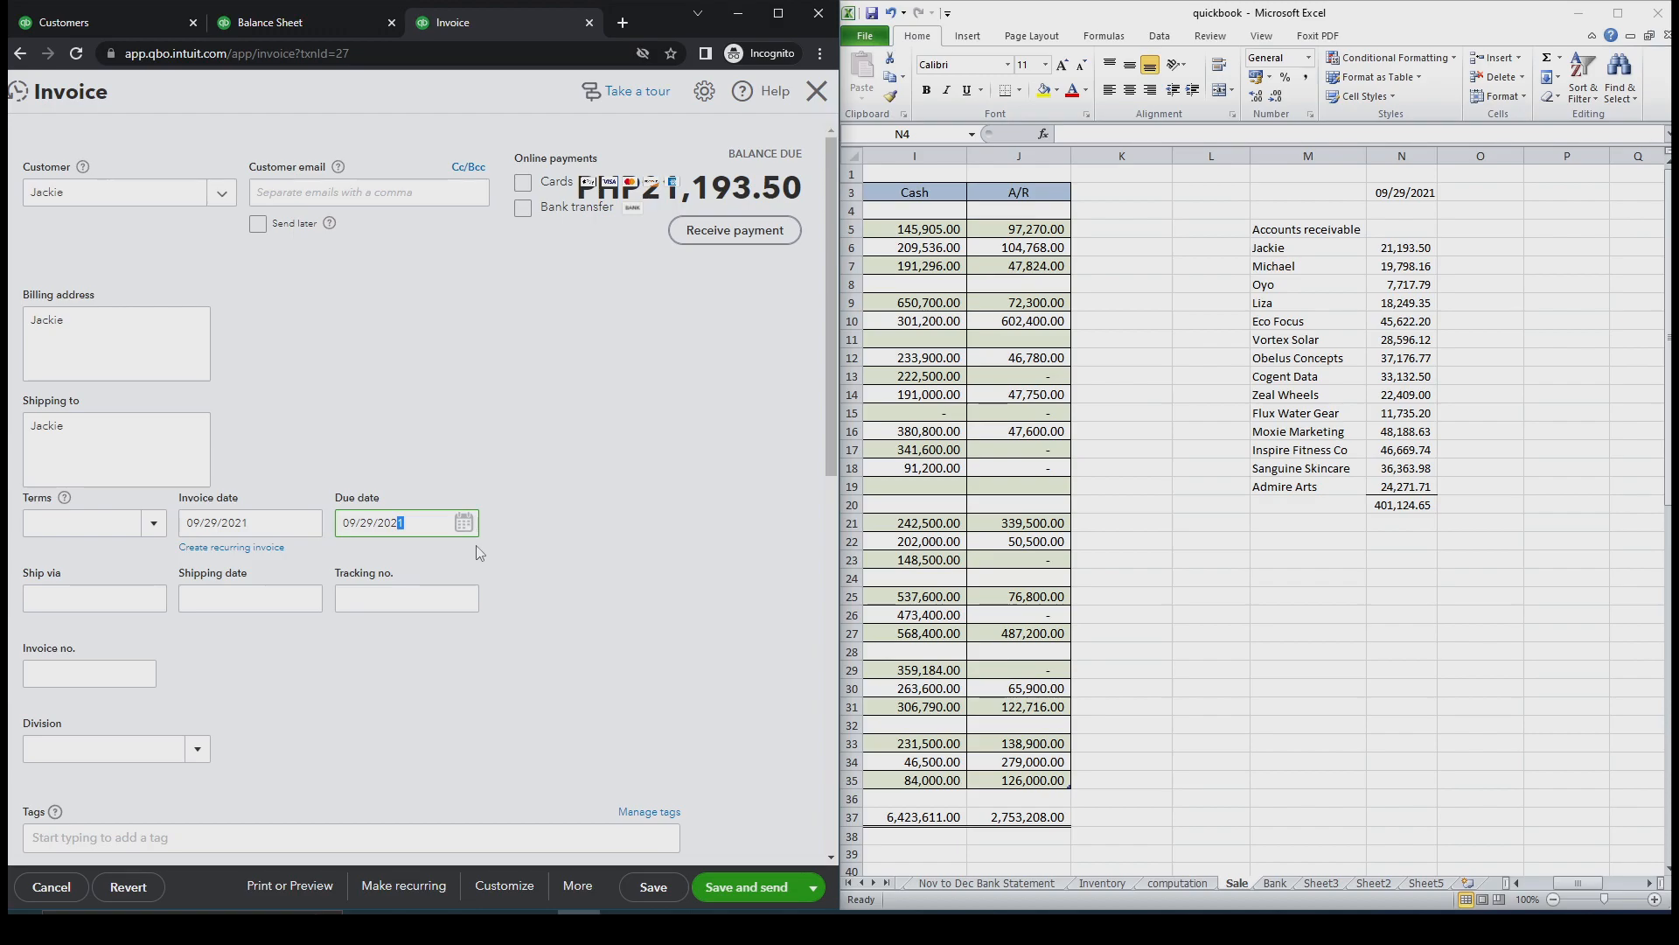
left_click(575, 555)
left_click(656, 887)
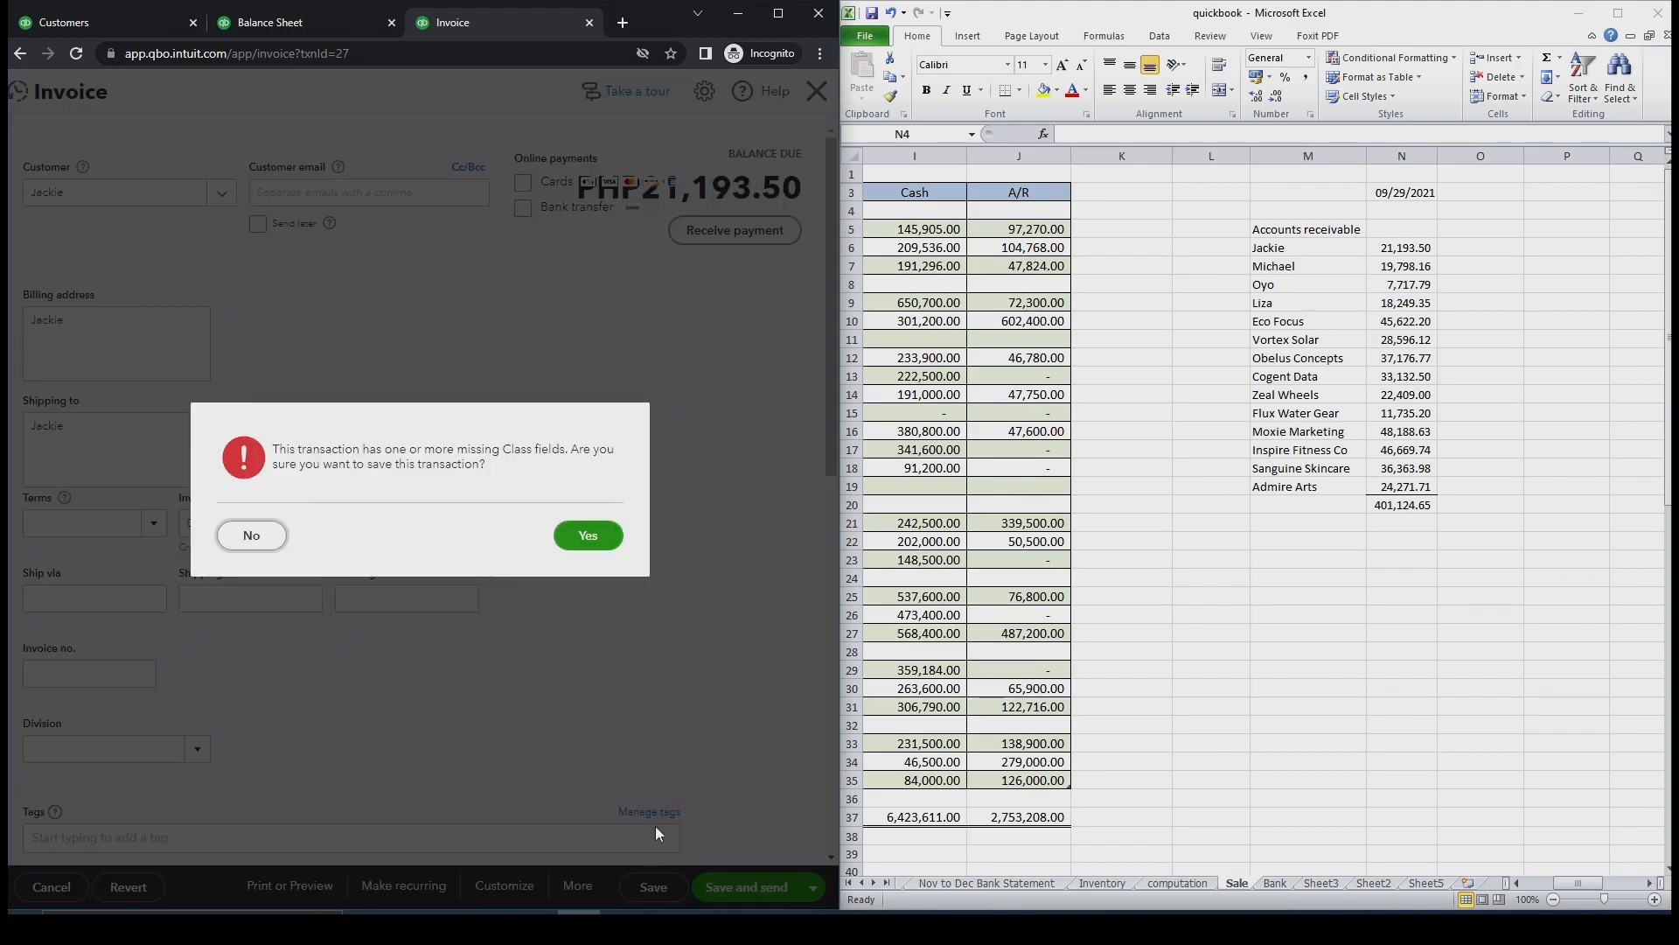
left_click(591, 542)
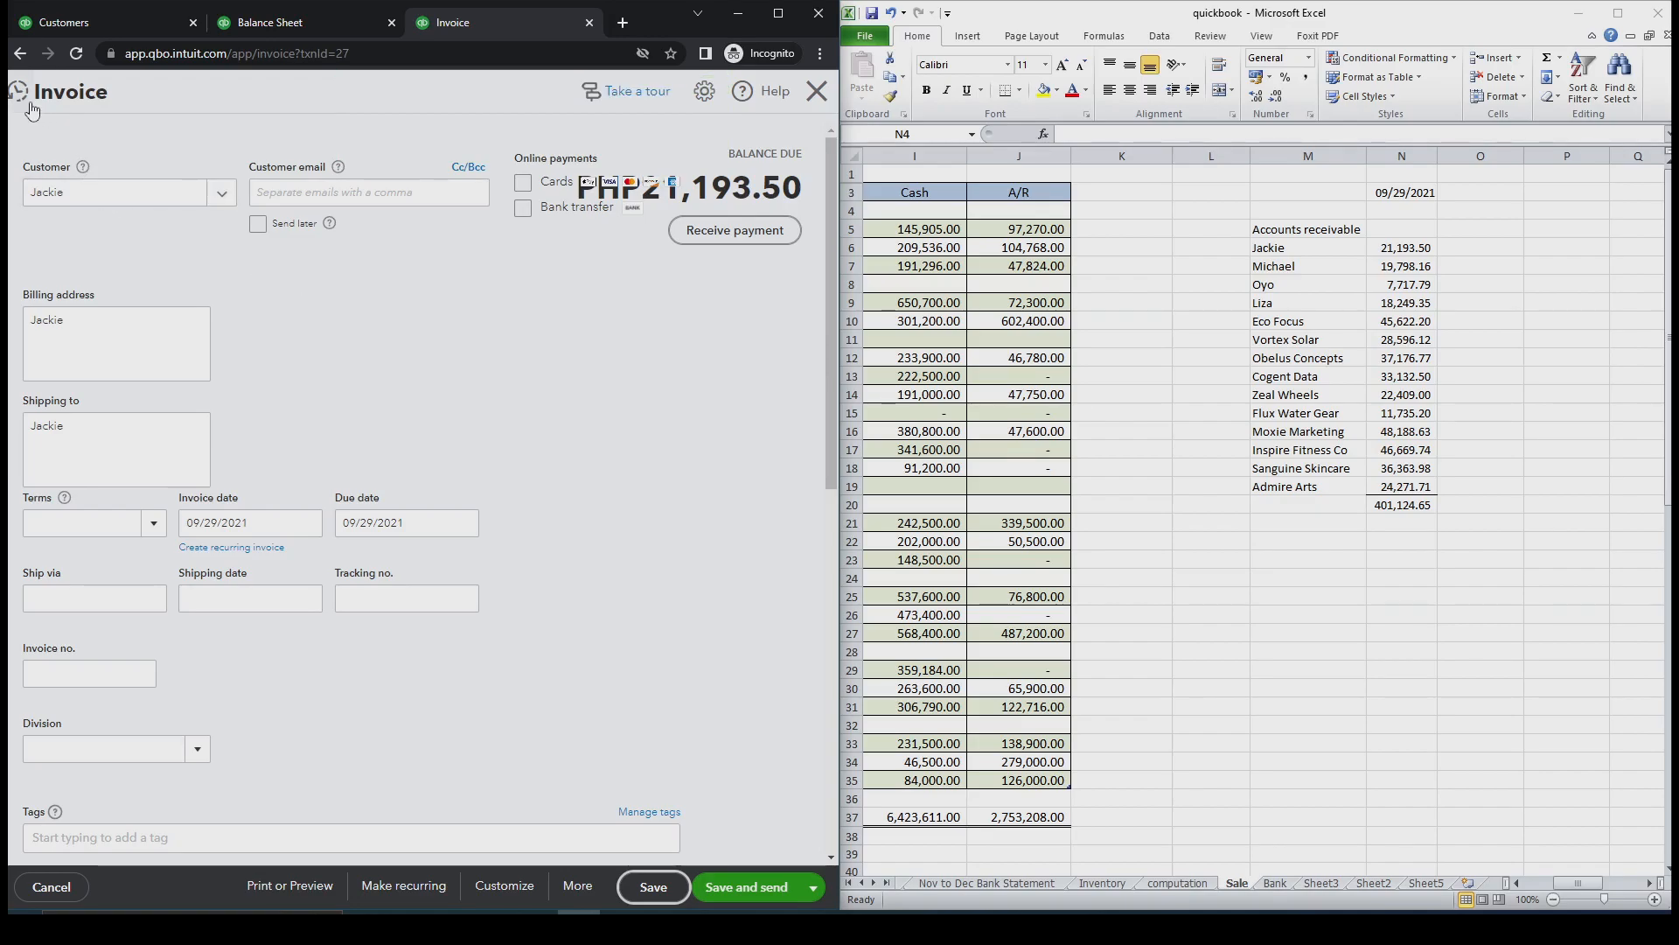
left_click(817, 91)
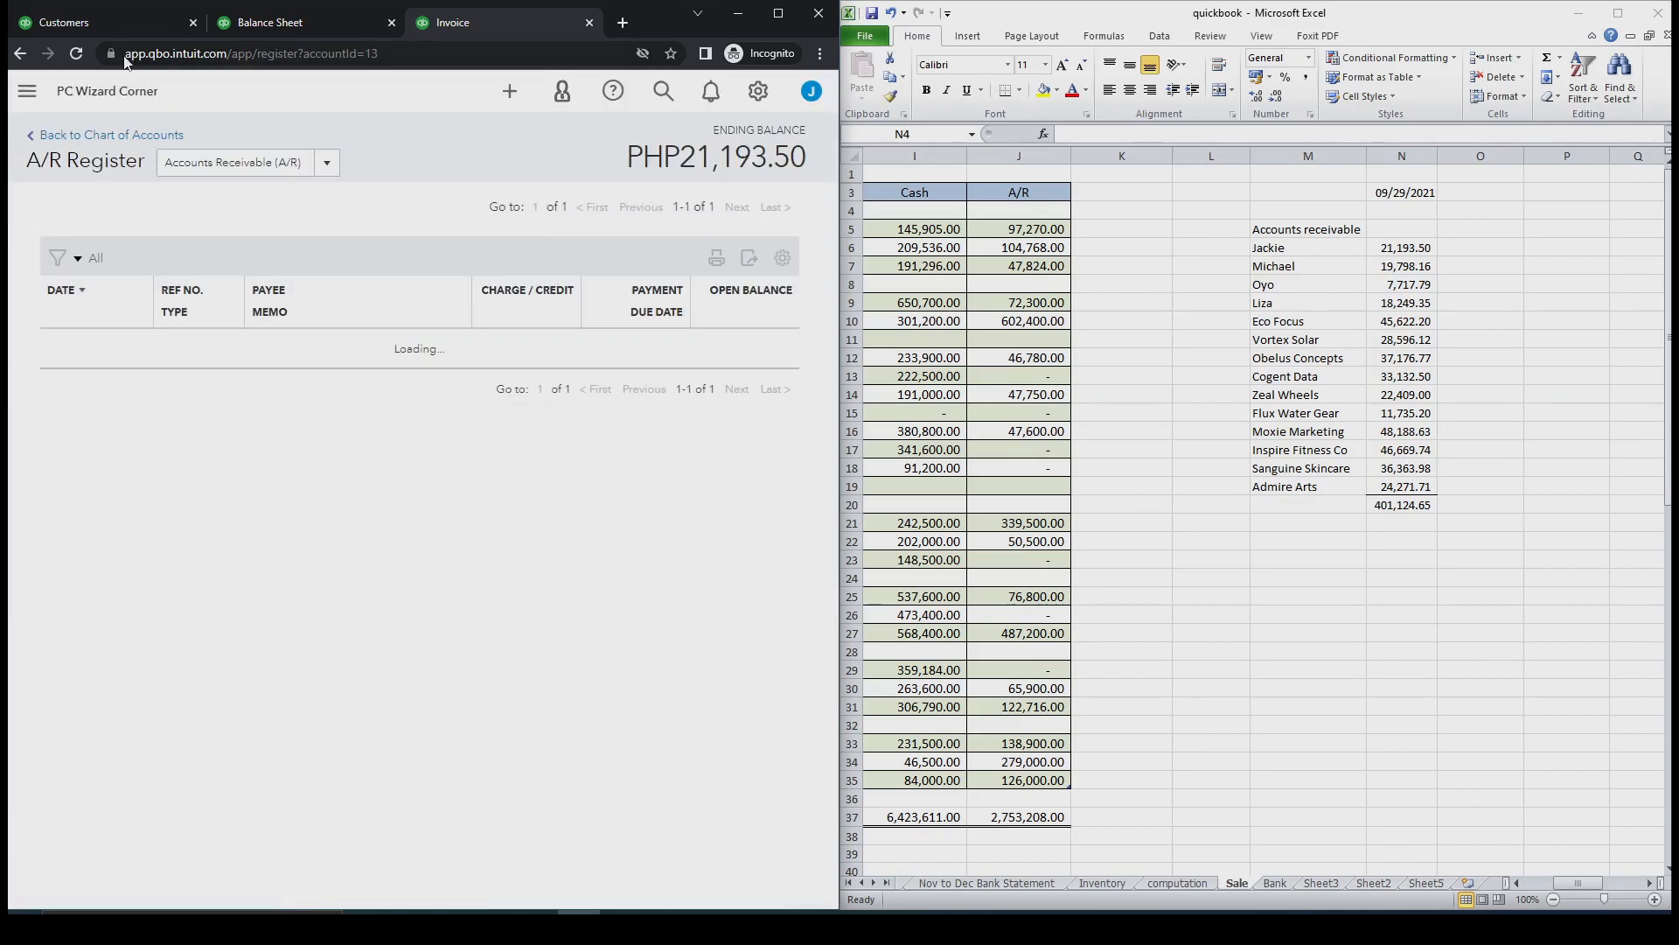
Refresh the customer page and the Balance Sheet report to show the new date
left_click(85, 26)
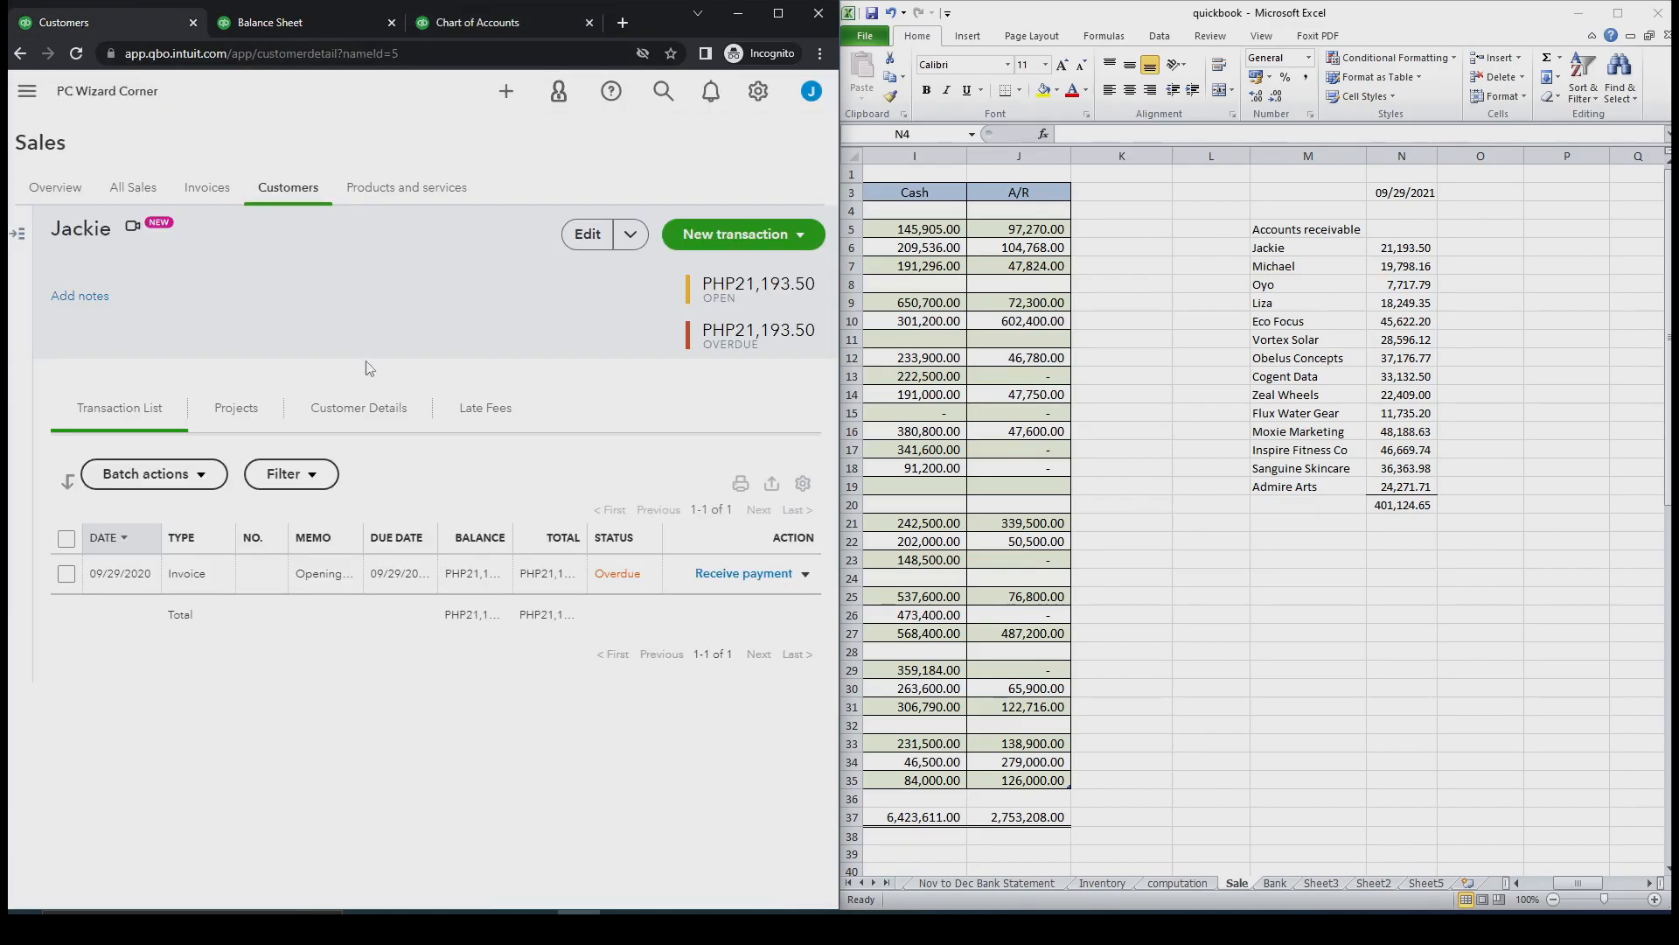
left_click(76, 54)
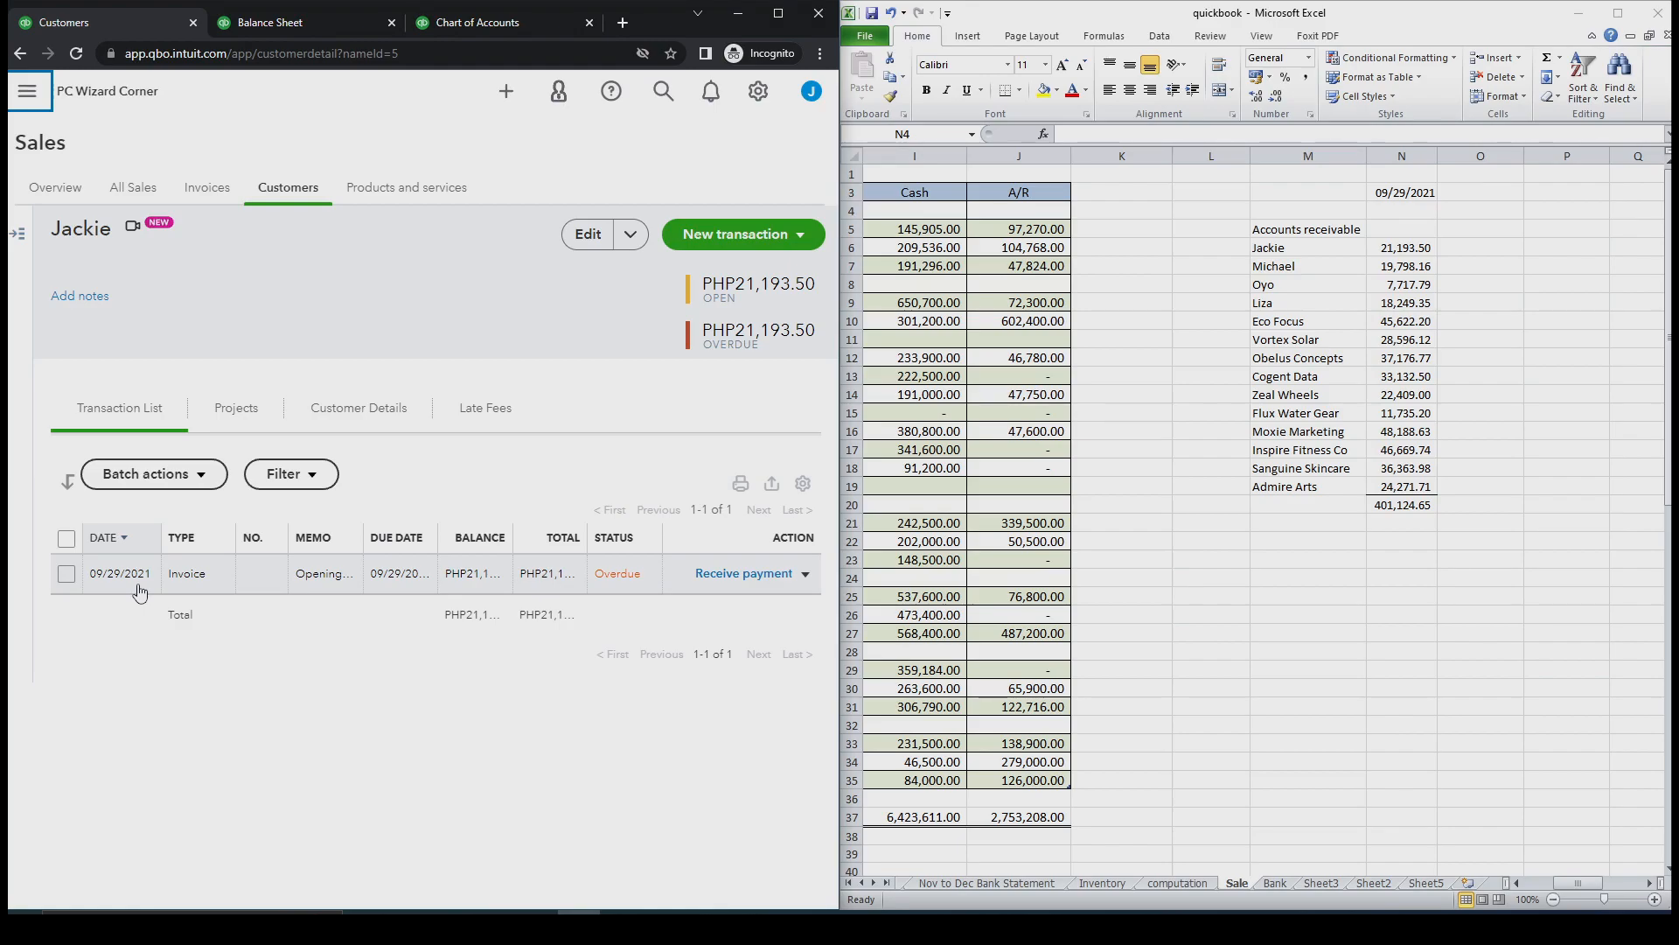
left_click(264, 25)
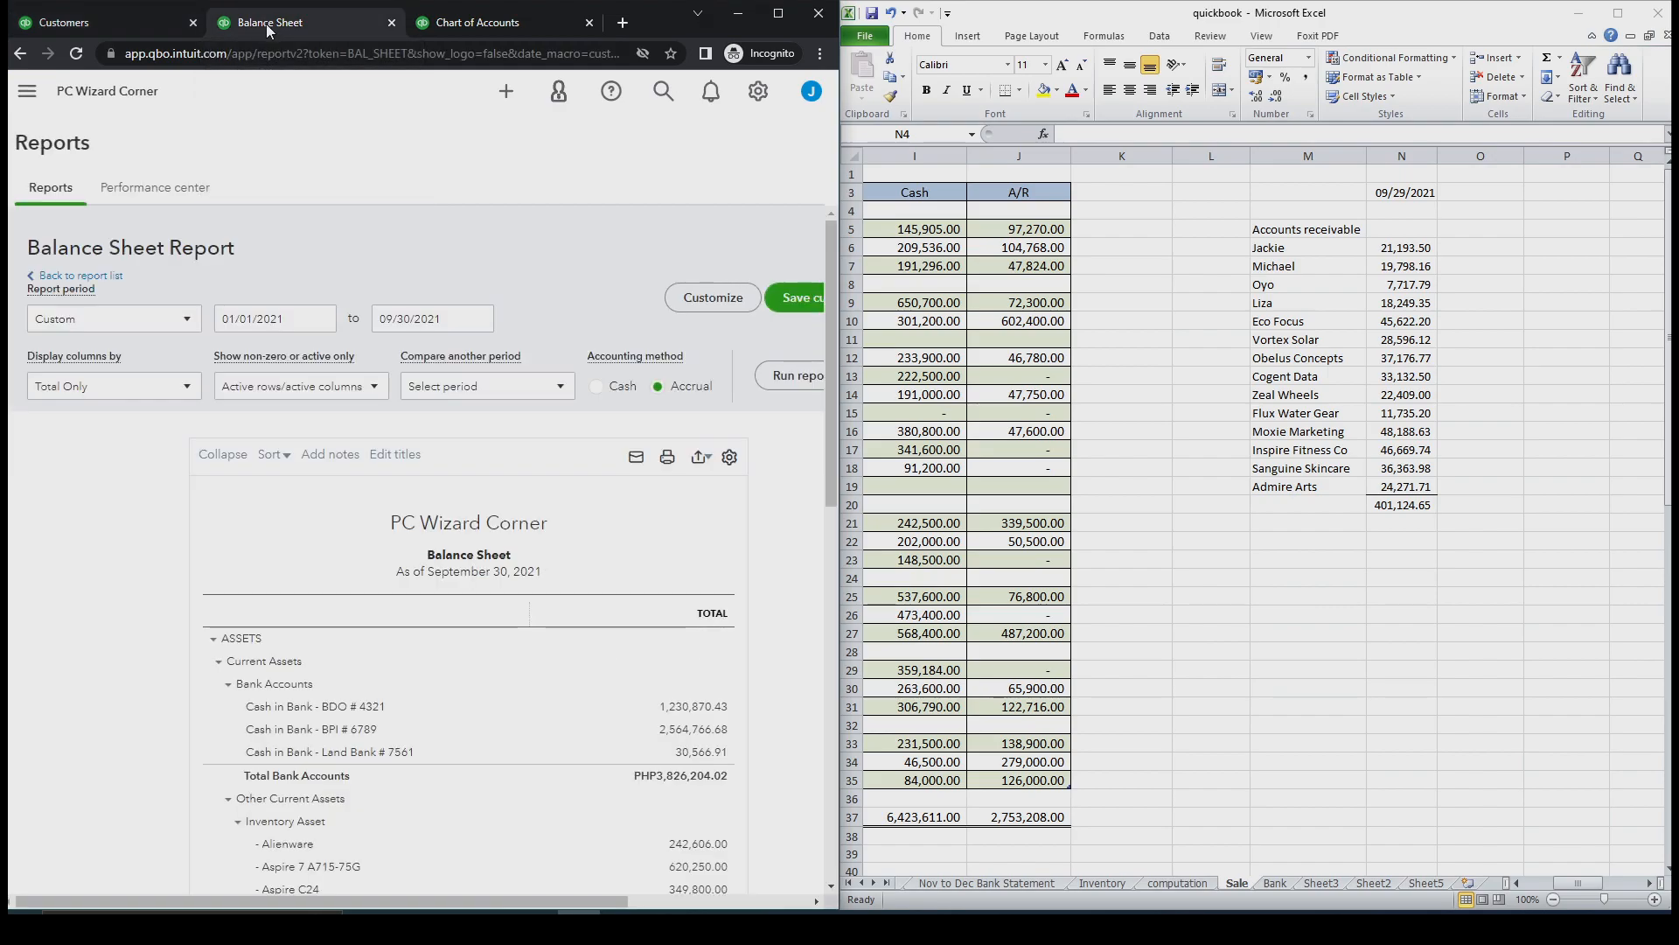
left_click(76, 54)
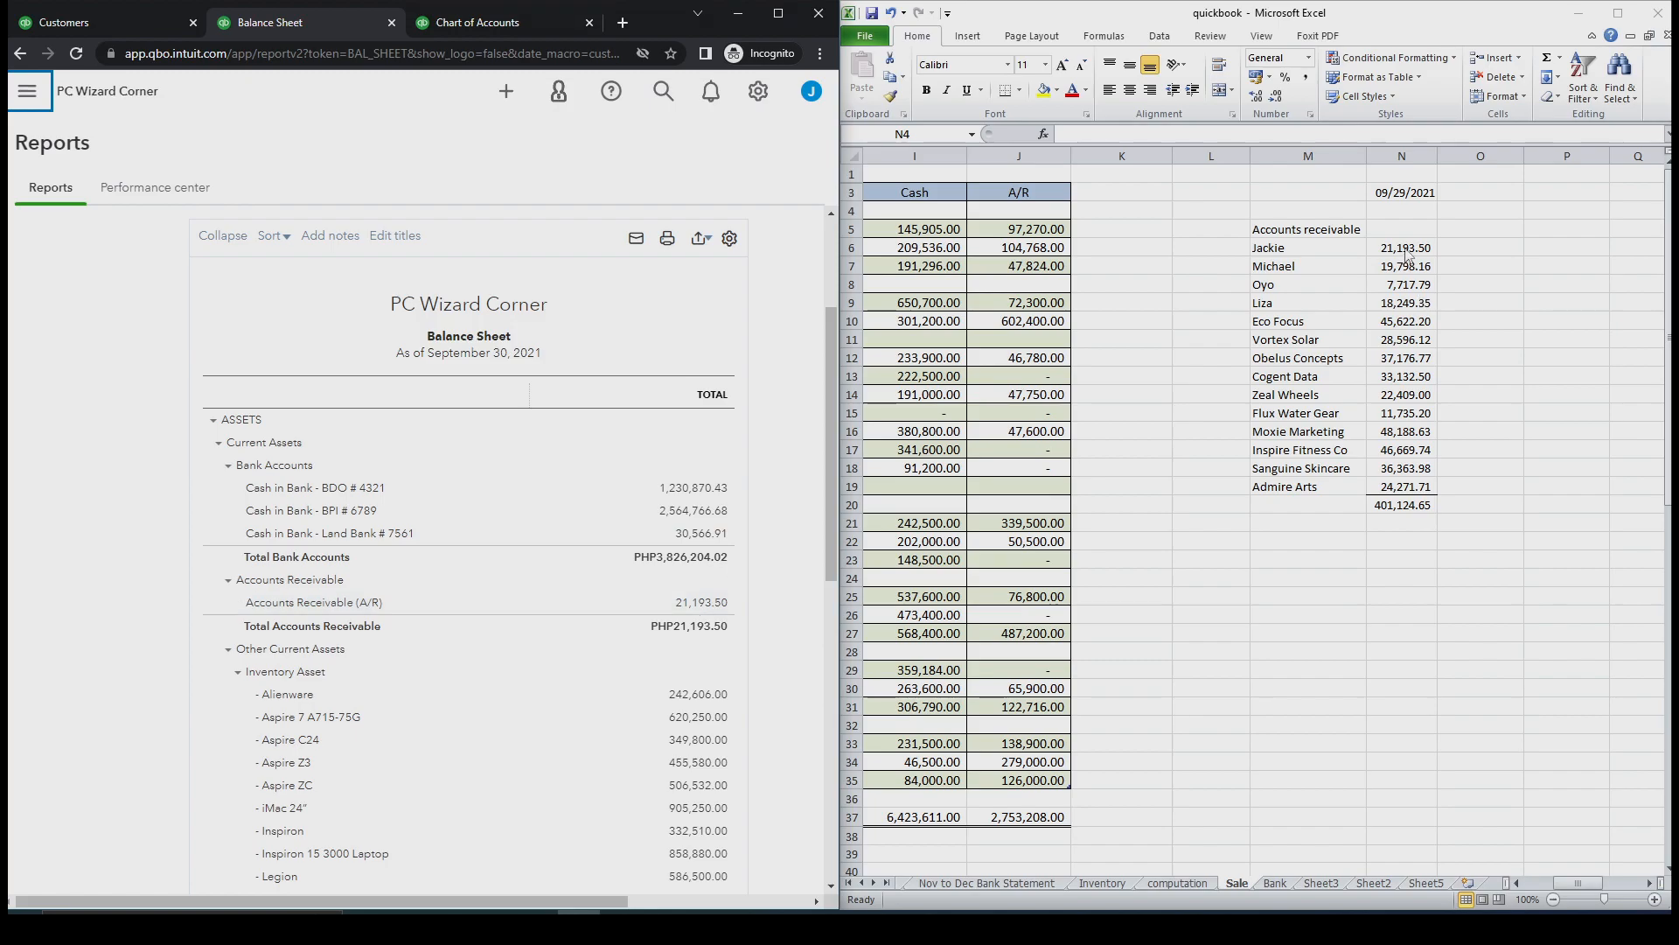
Drill into the 21,193.50 Accounts Receivable amount, then return to the report summary and customer page
left_click(704, 607)
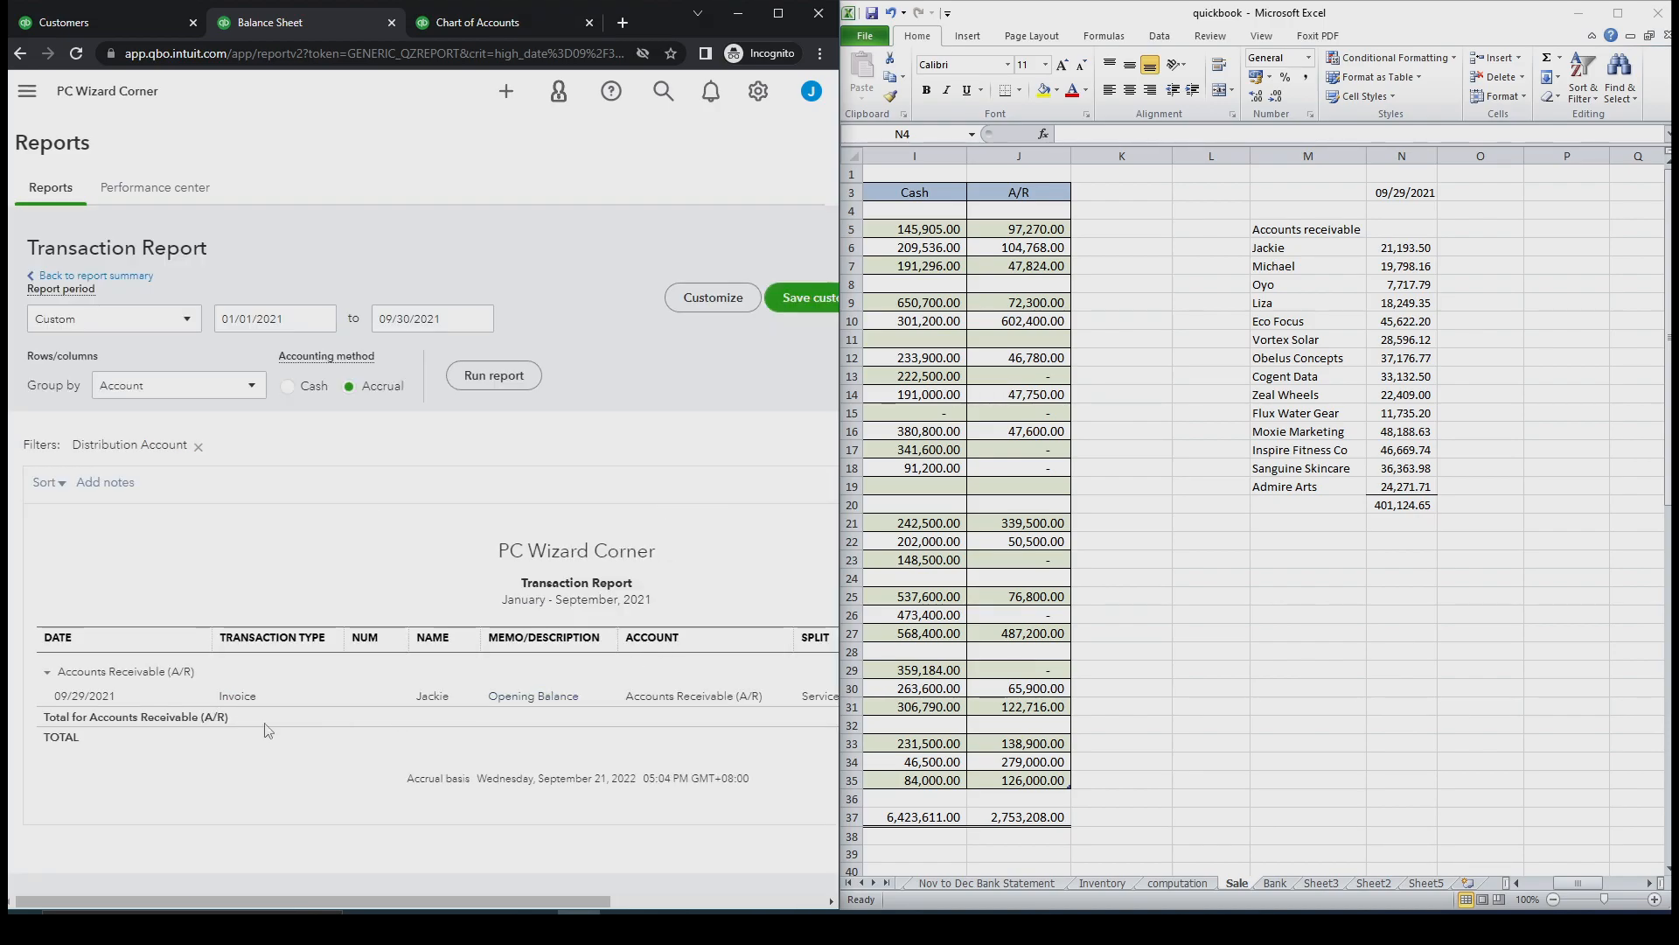
left_click_drag(460, 901, 411, 870)
left_click(98, 278)
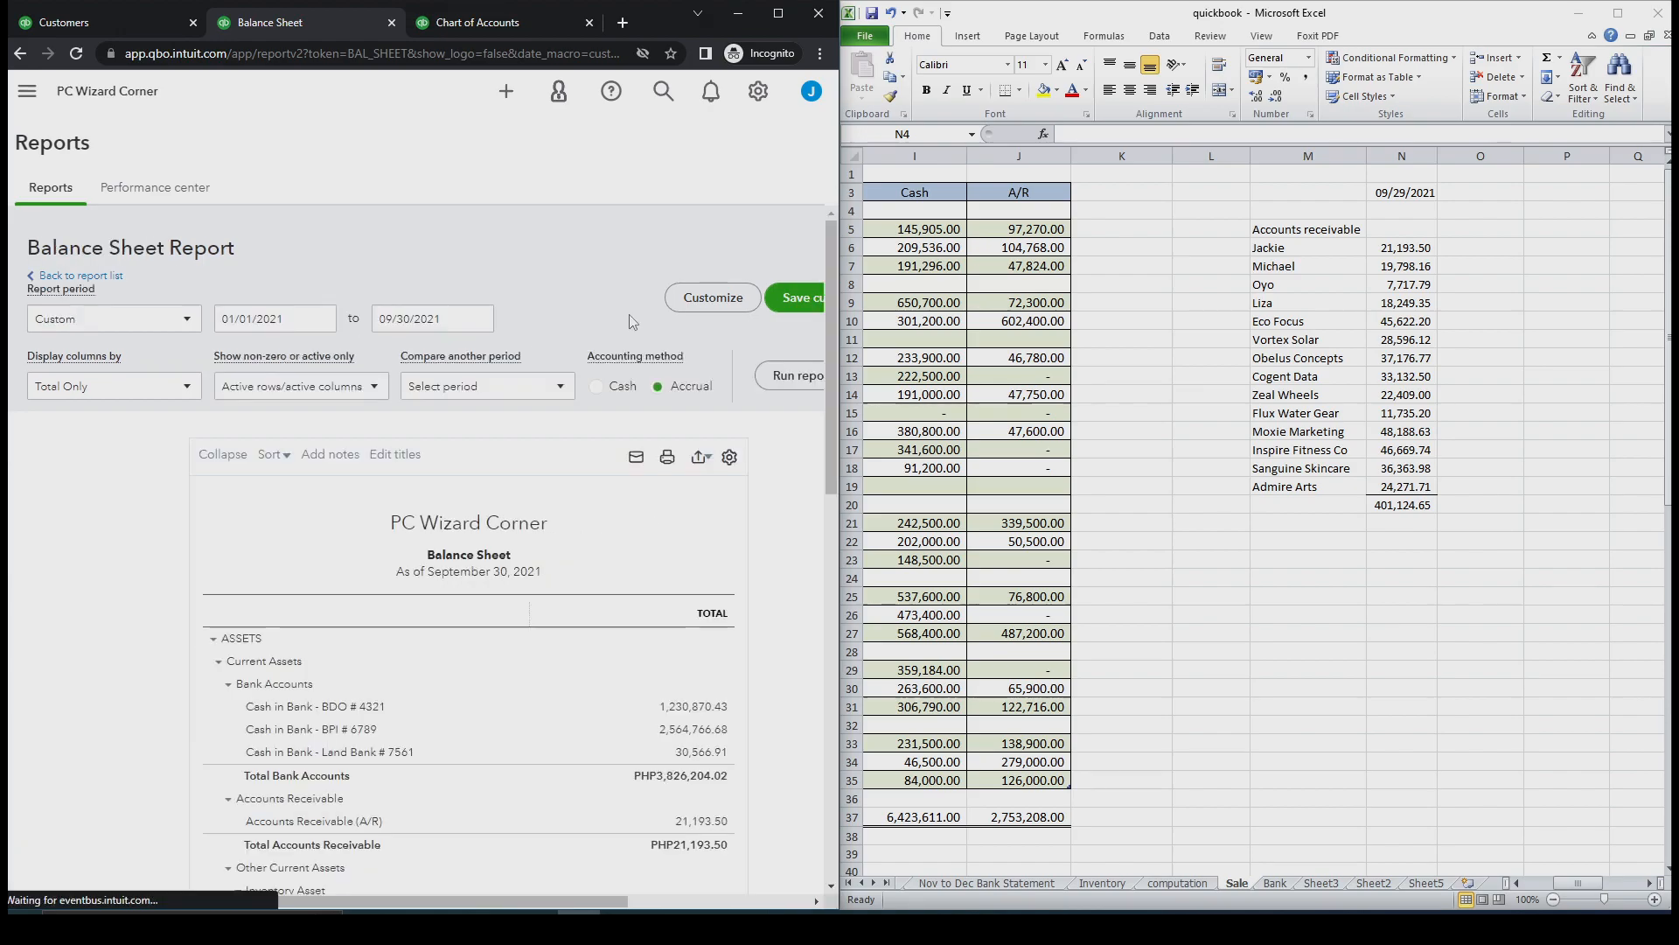
left_click_drag(832, 332, 826, 615)
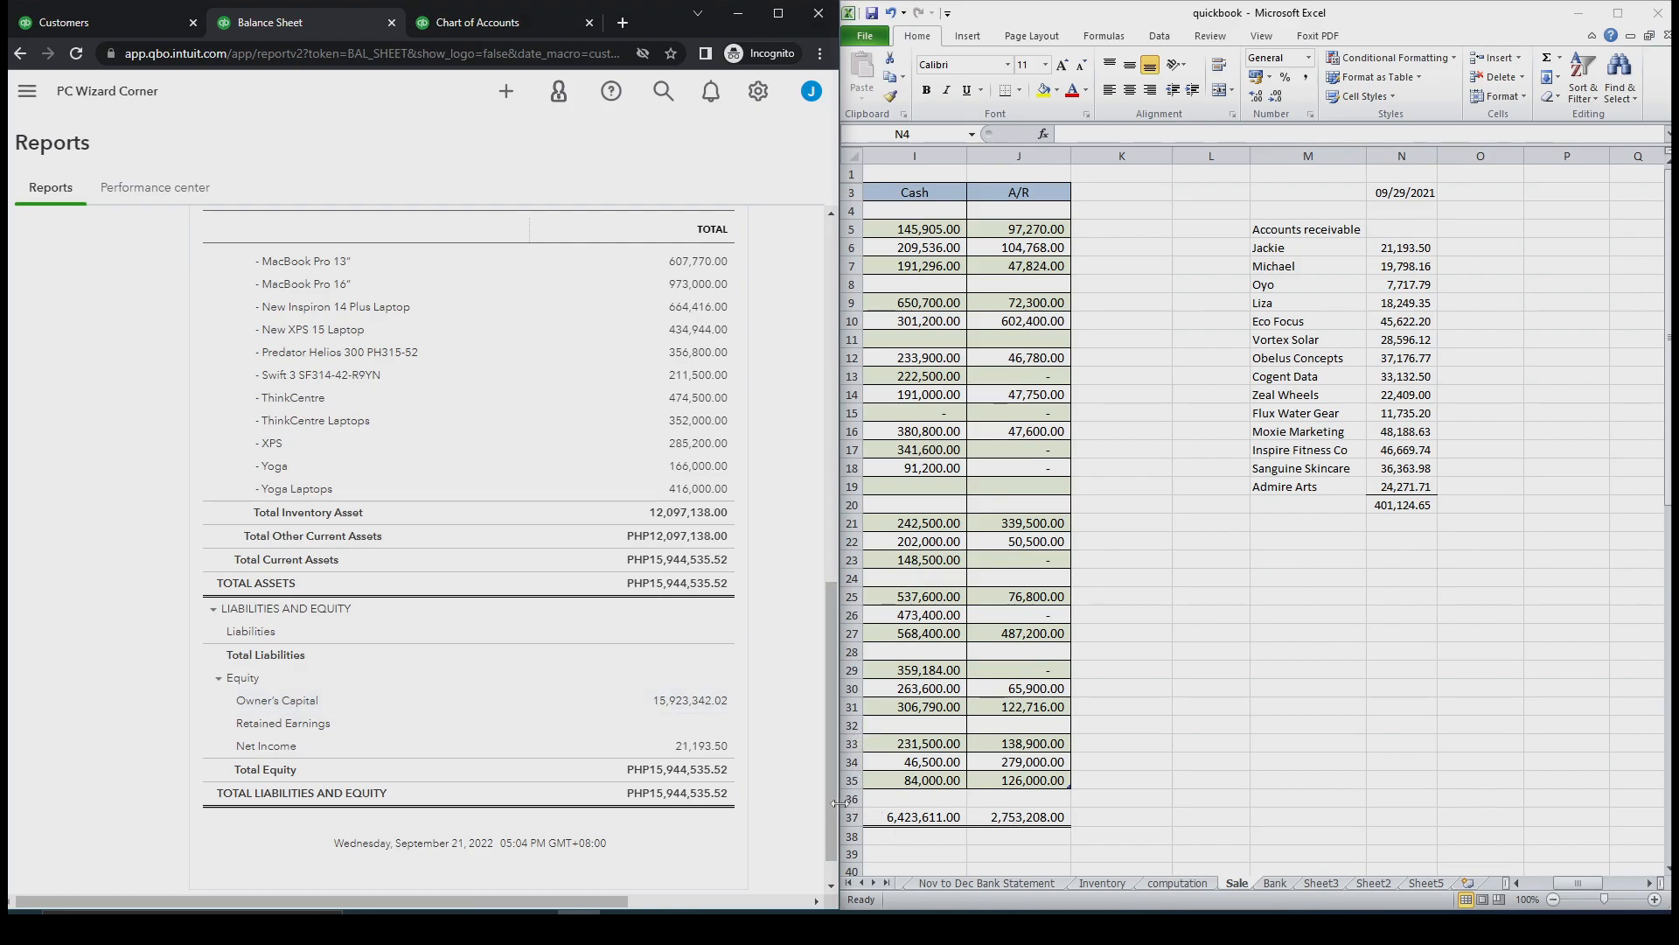
mouse_move(833, 801)
left_mouse_down()
mouse_move(841, 501)
mouse_move(806, 819)
left_mouse_up()
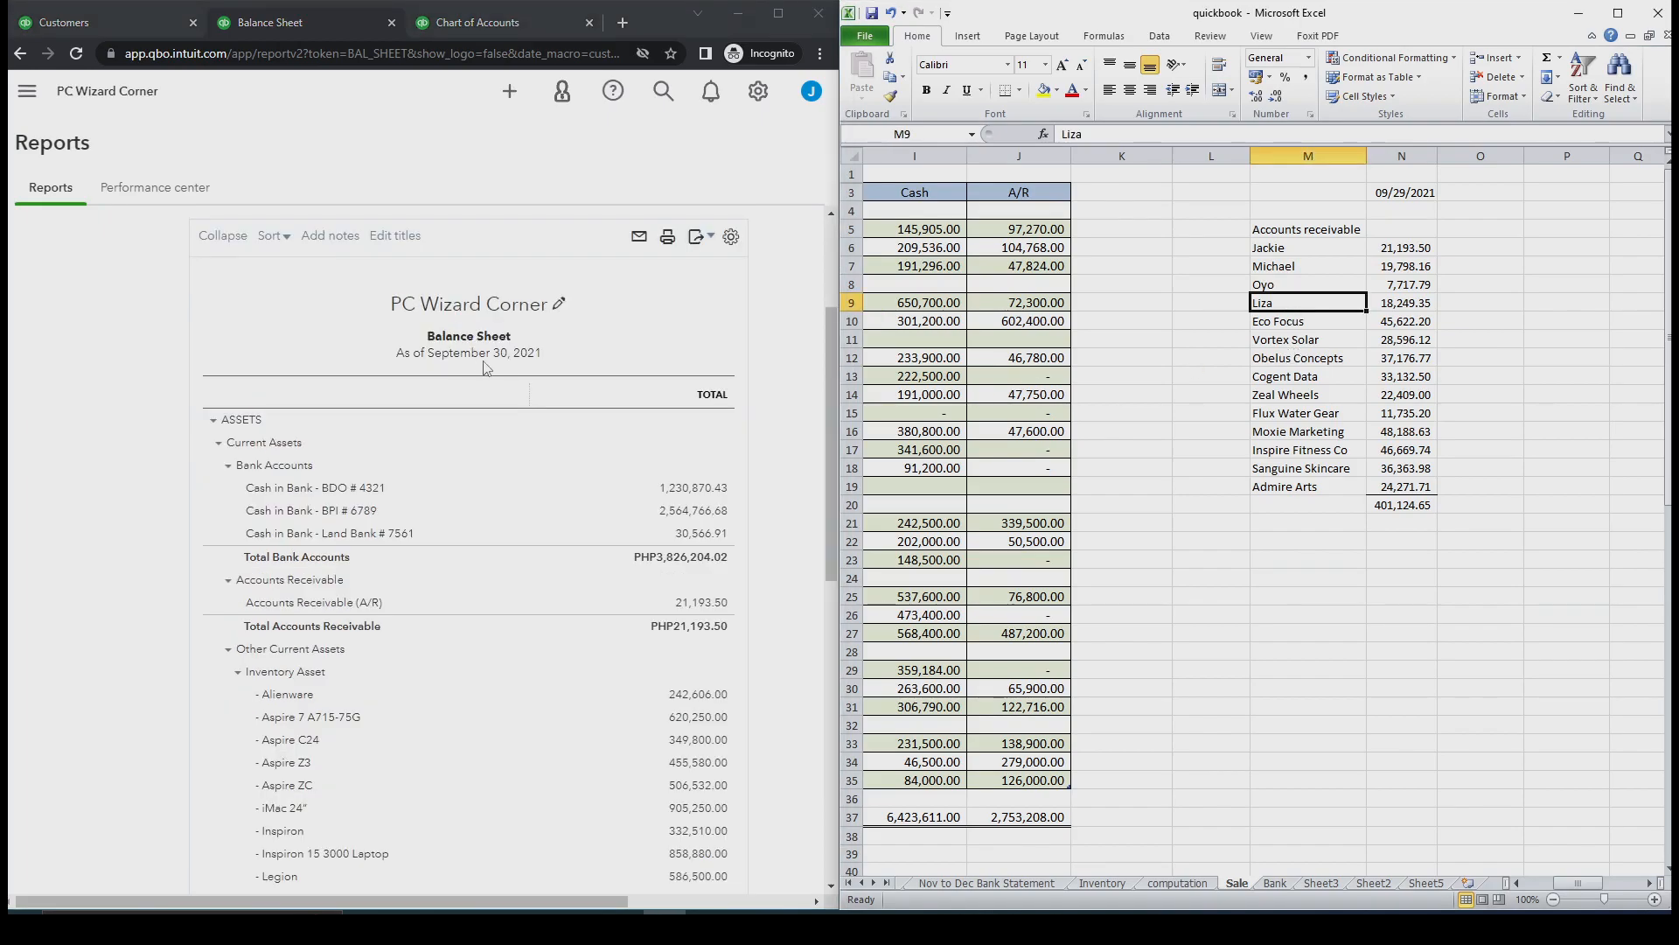
left_click(131, 24)
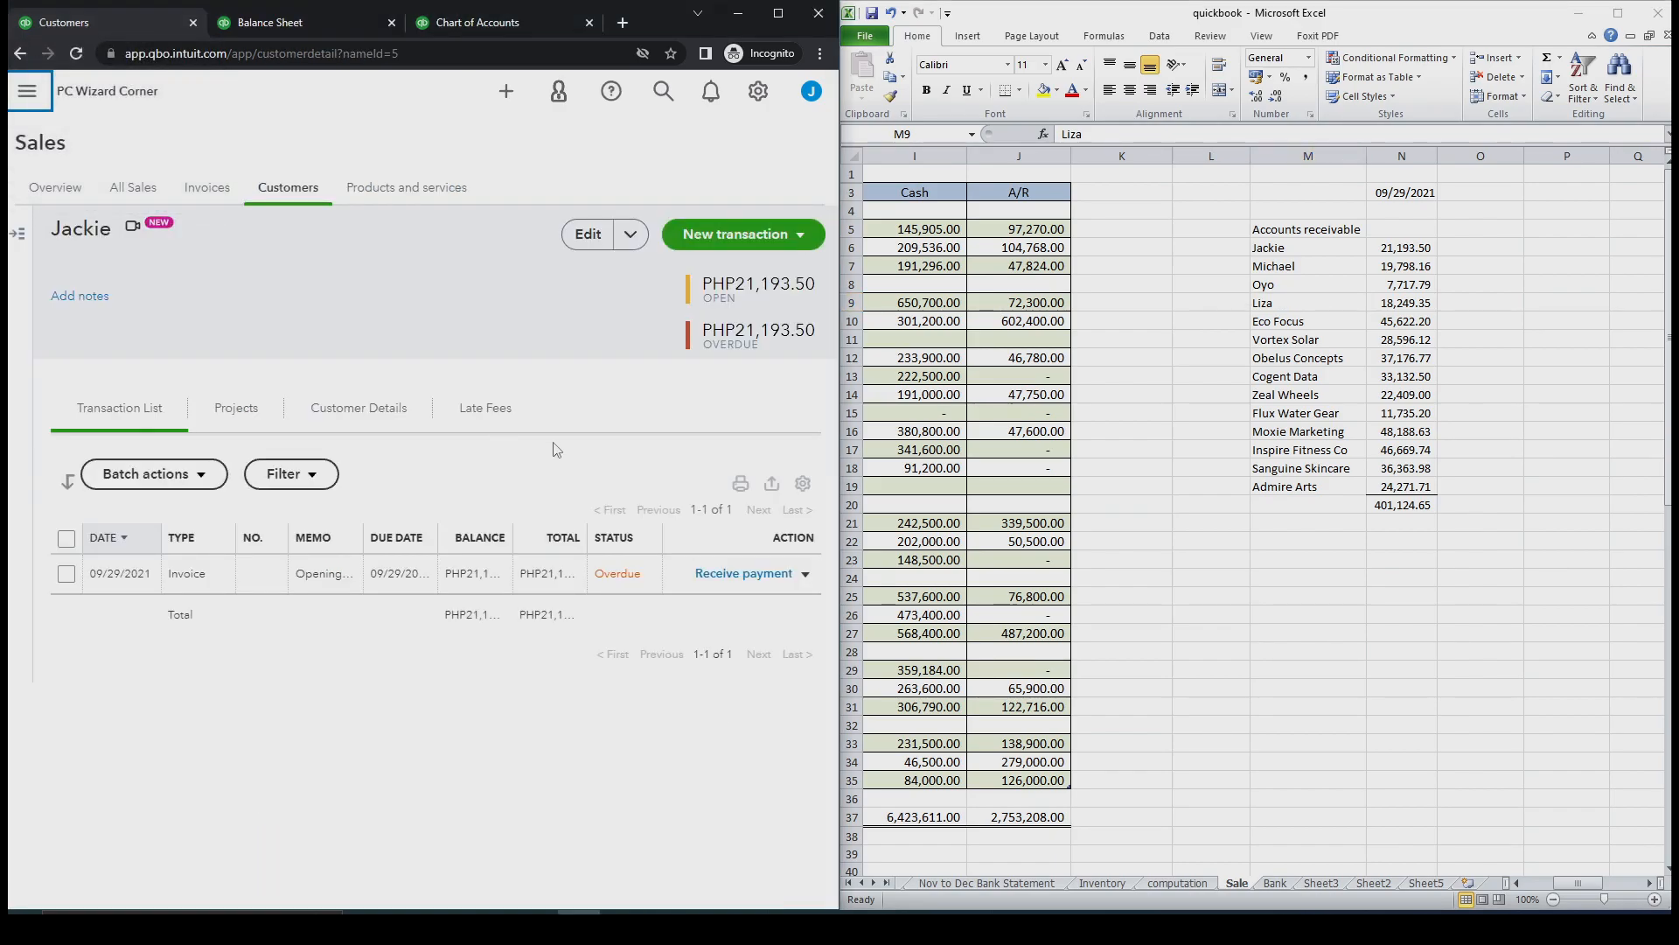
Start a new customer and paste the second customer's first name from the spreadsheet
left_click(304, 192)
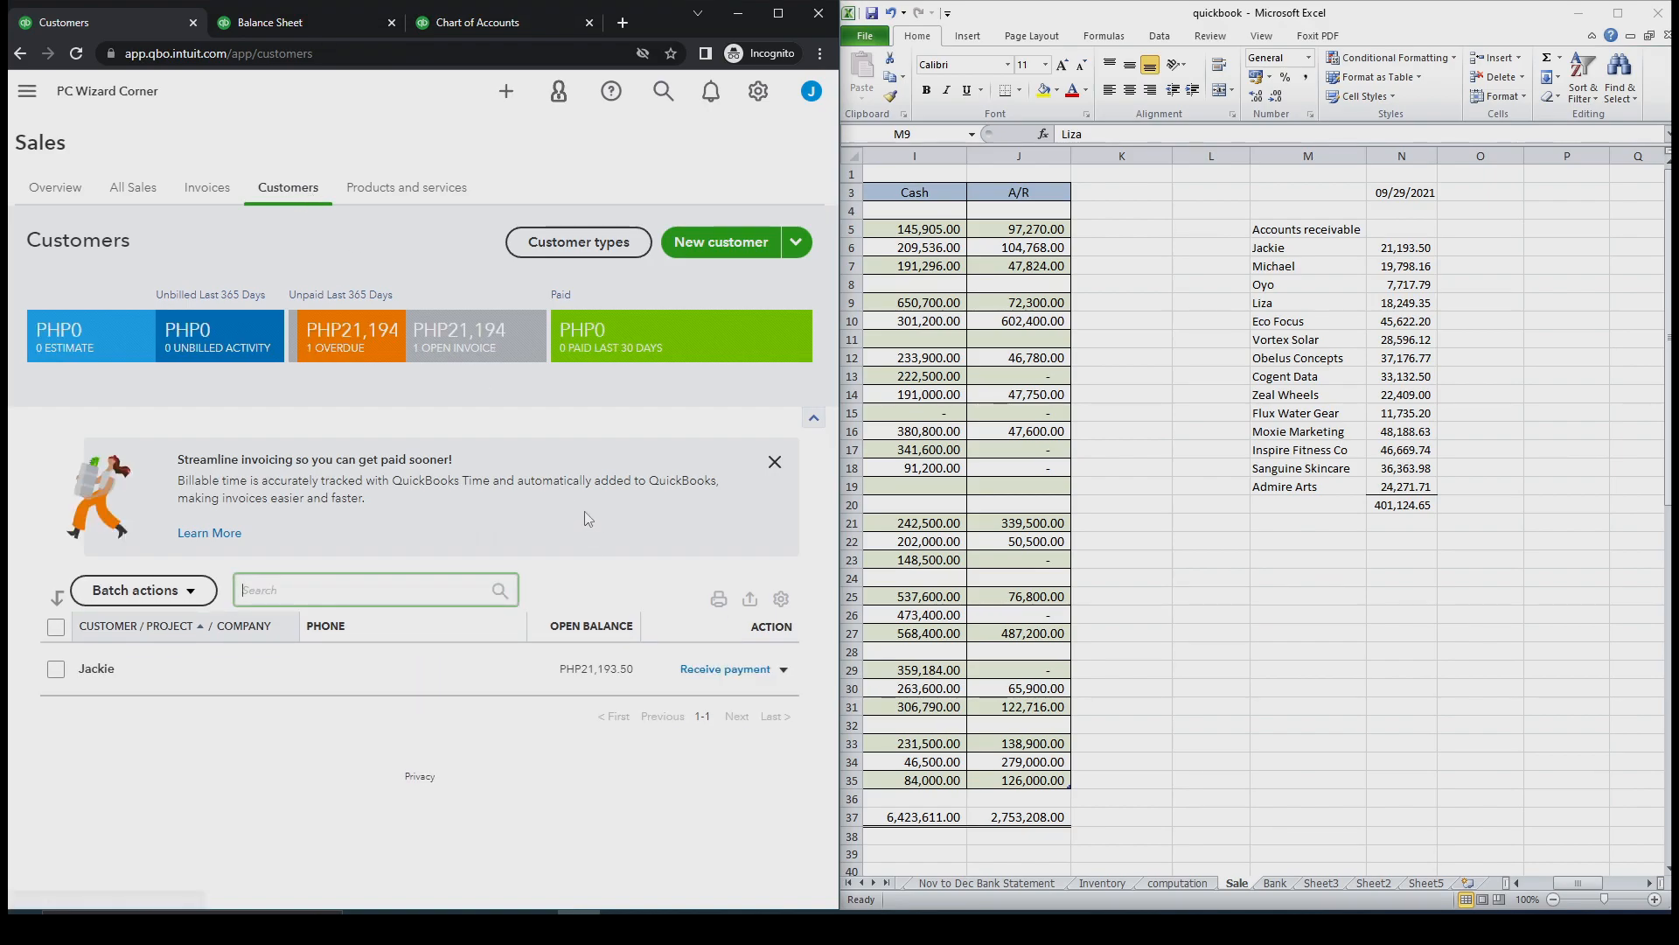
left_click(716, 245)
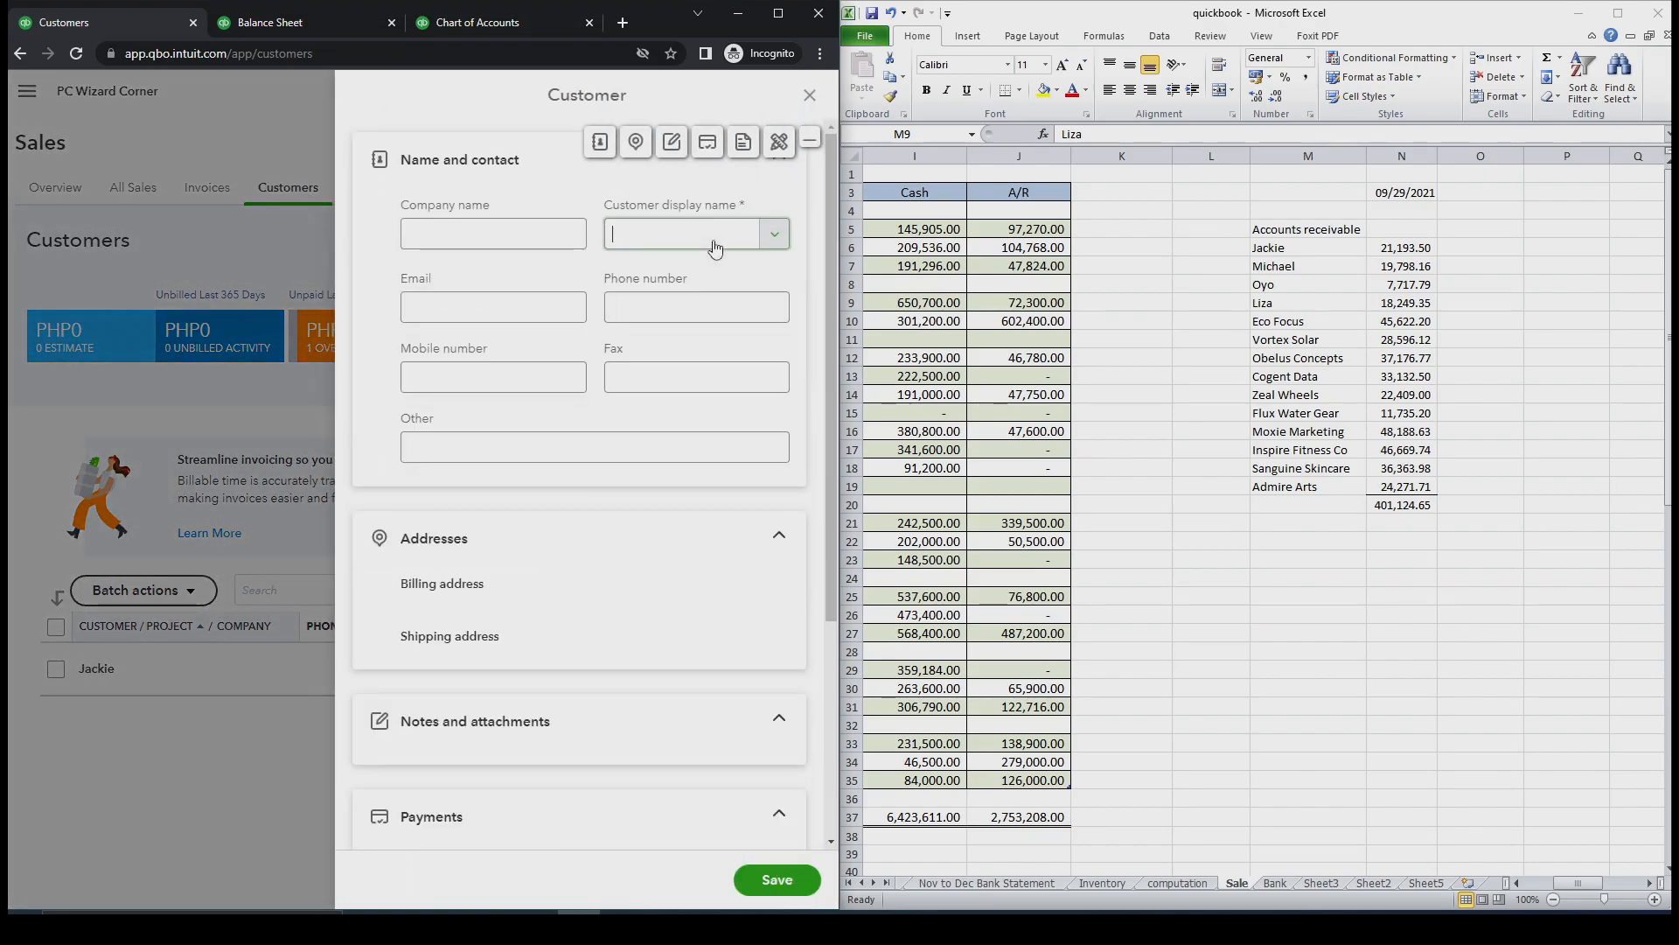
left_click(1290, 304)
left_click(1290, 269)
key("ctrl+c")
left_click(428, 234)
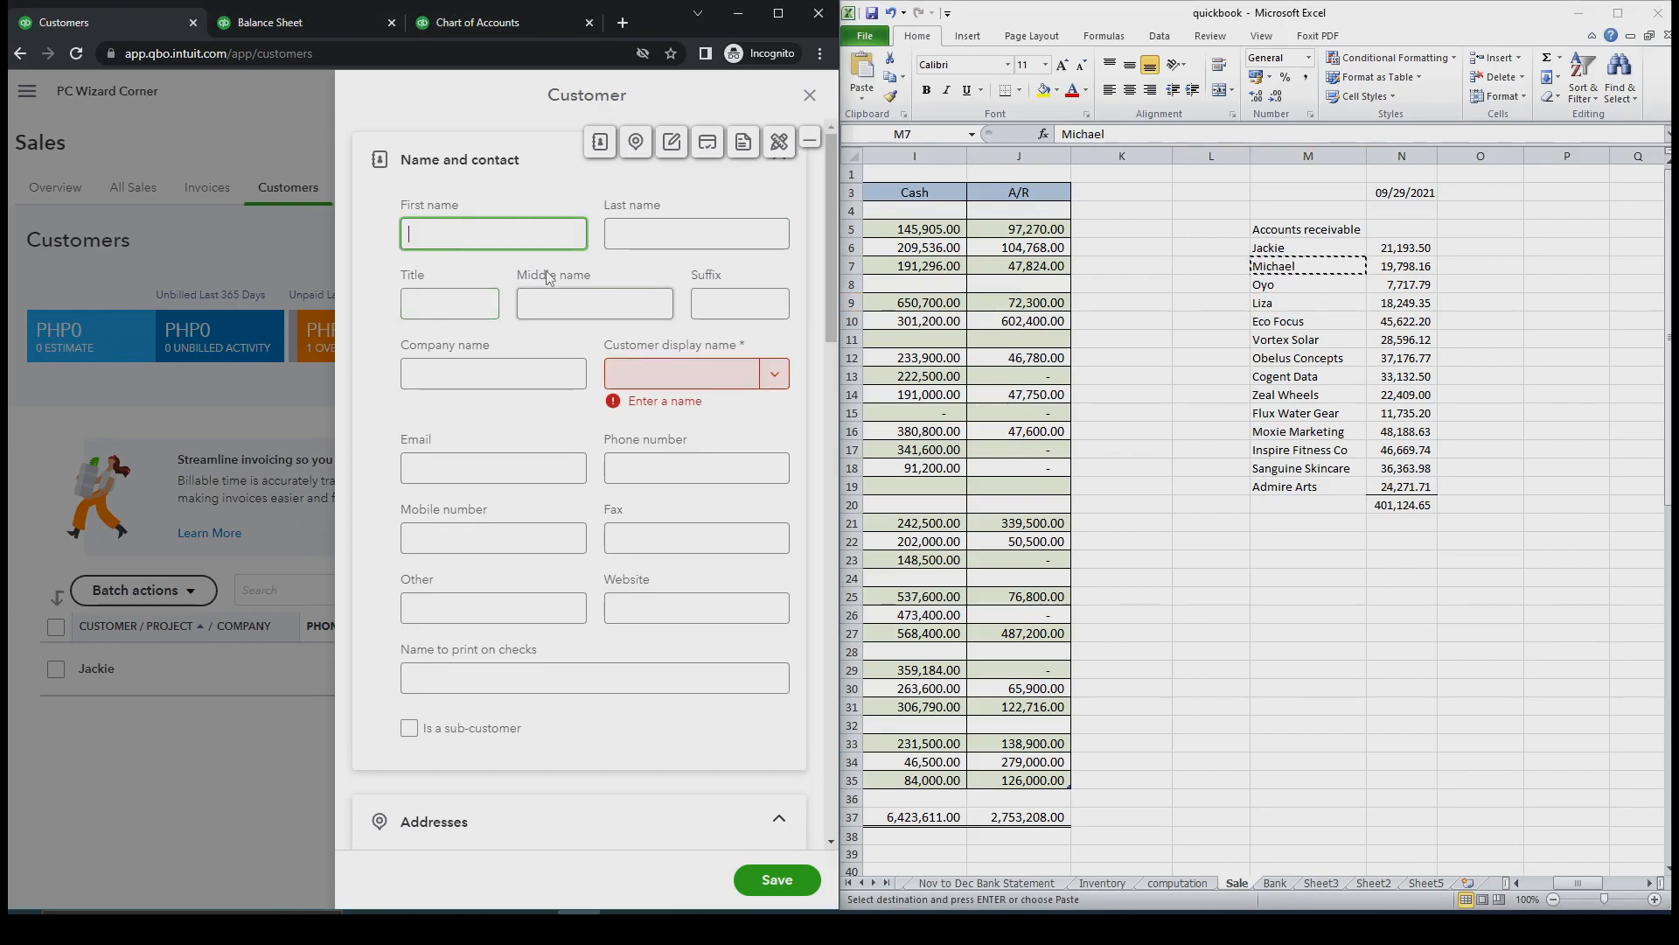
key("ctrl+v")
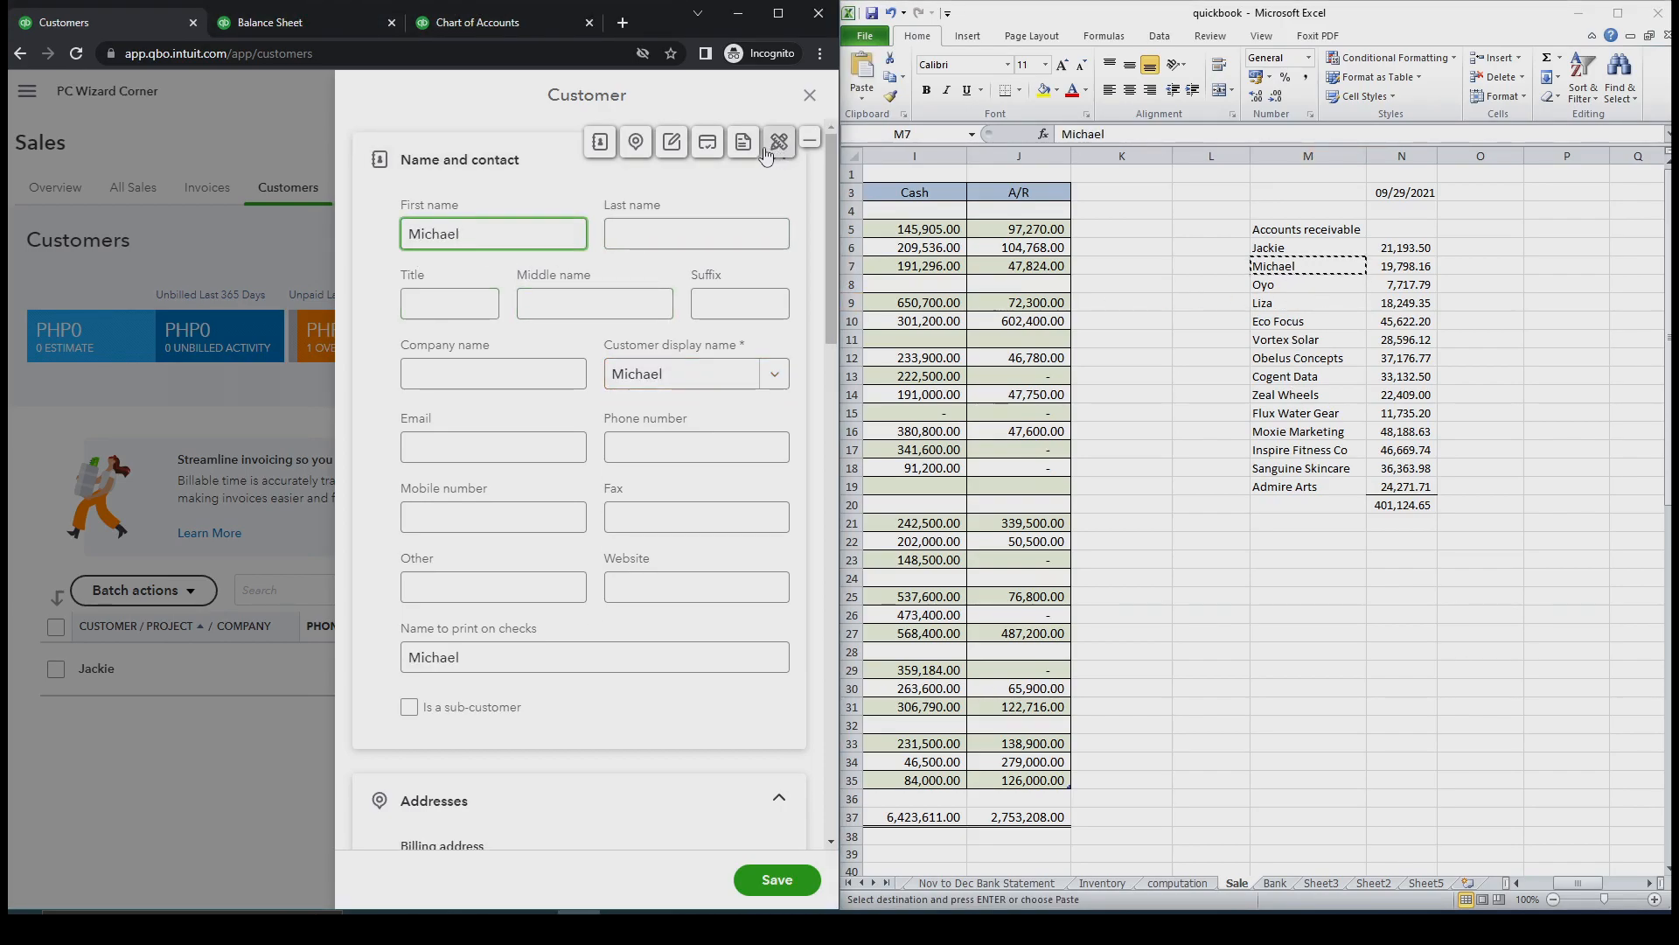
Set the opening balance to 19,798.16 as of 09/29/2021
left_click(742, 147)
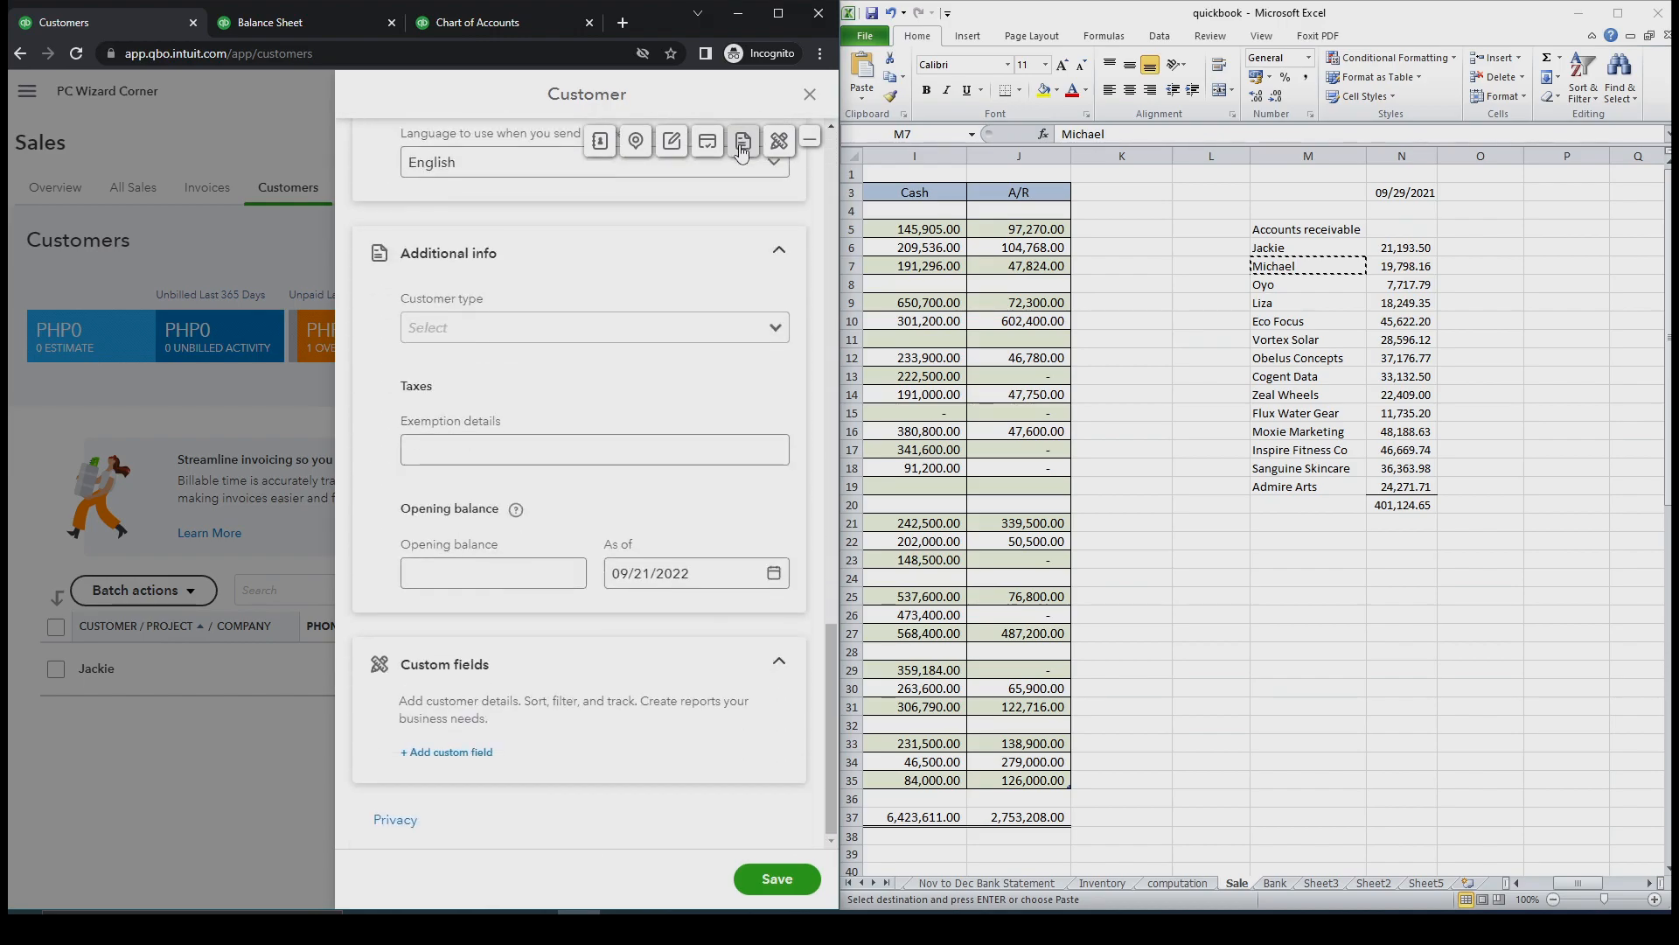
left_click(1417, 196)
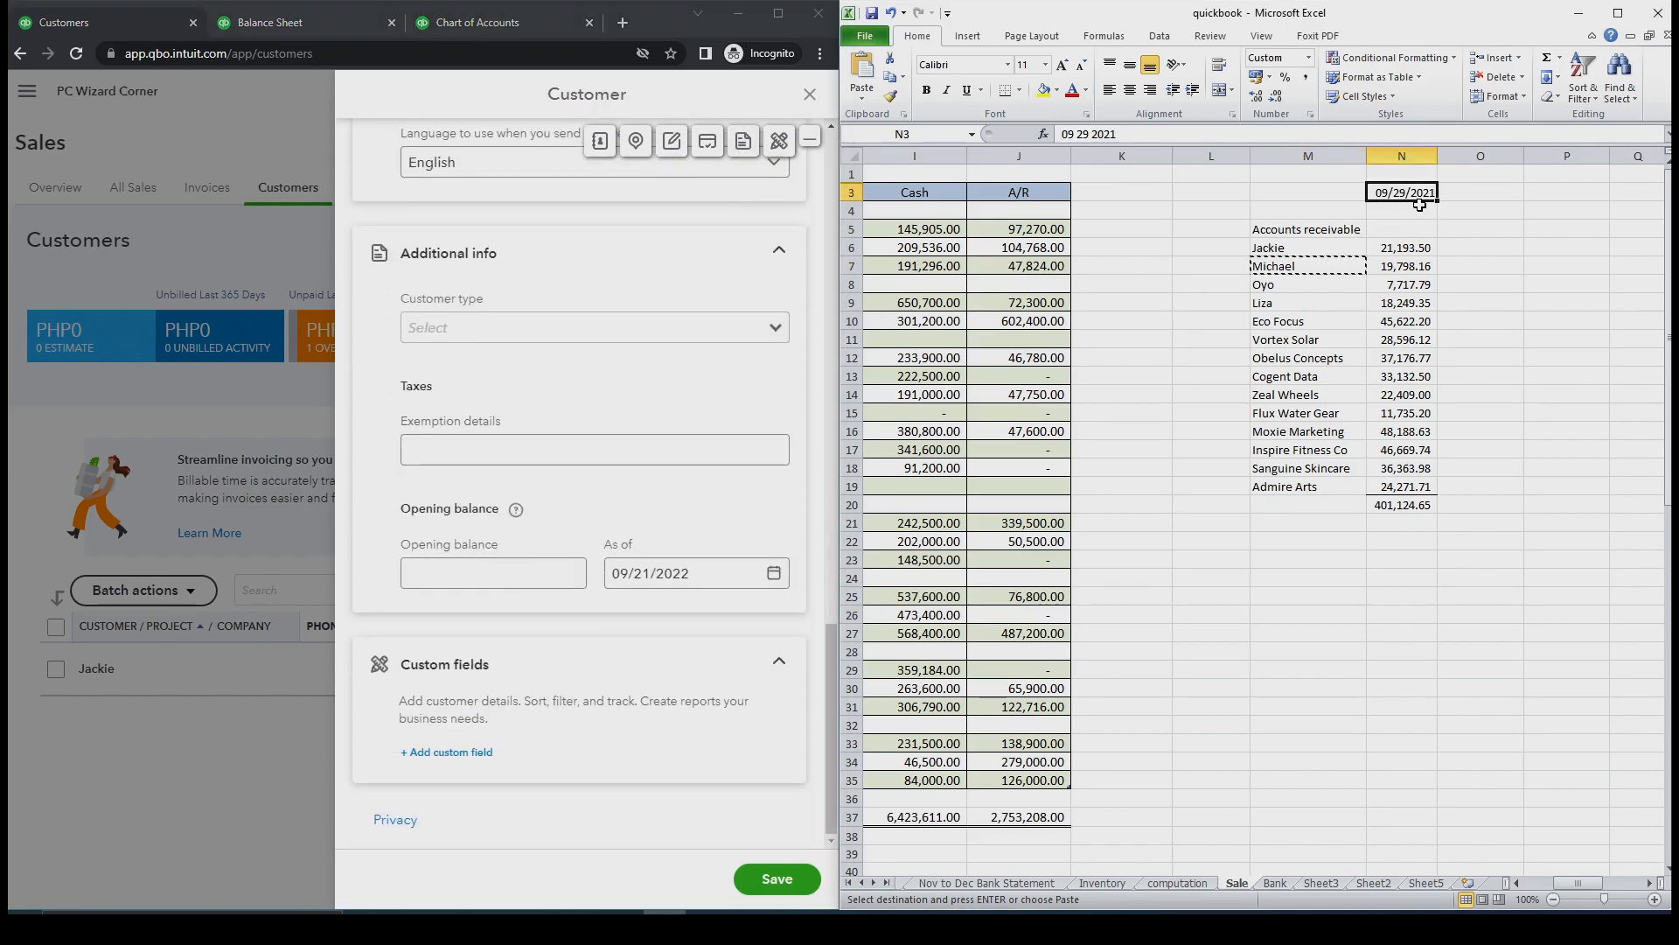
key("ctrl+c")
left_click_drag(691, 573, 612, 573)
key("ctrl+v")
left_click(1402, 266)
key("ctrl+c")
left_click(533, 569)
key("ctrl+v")
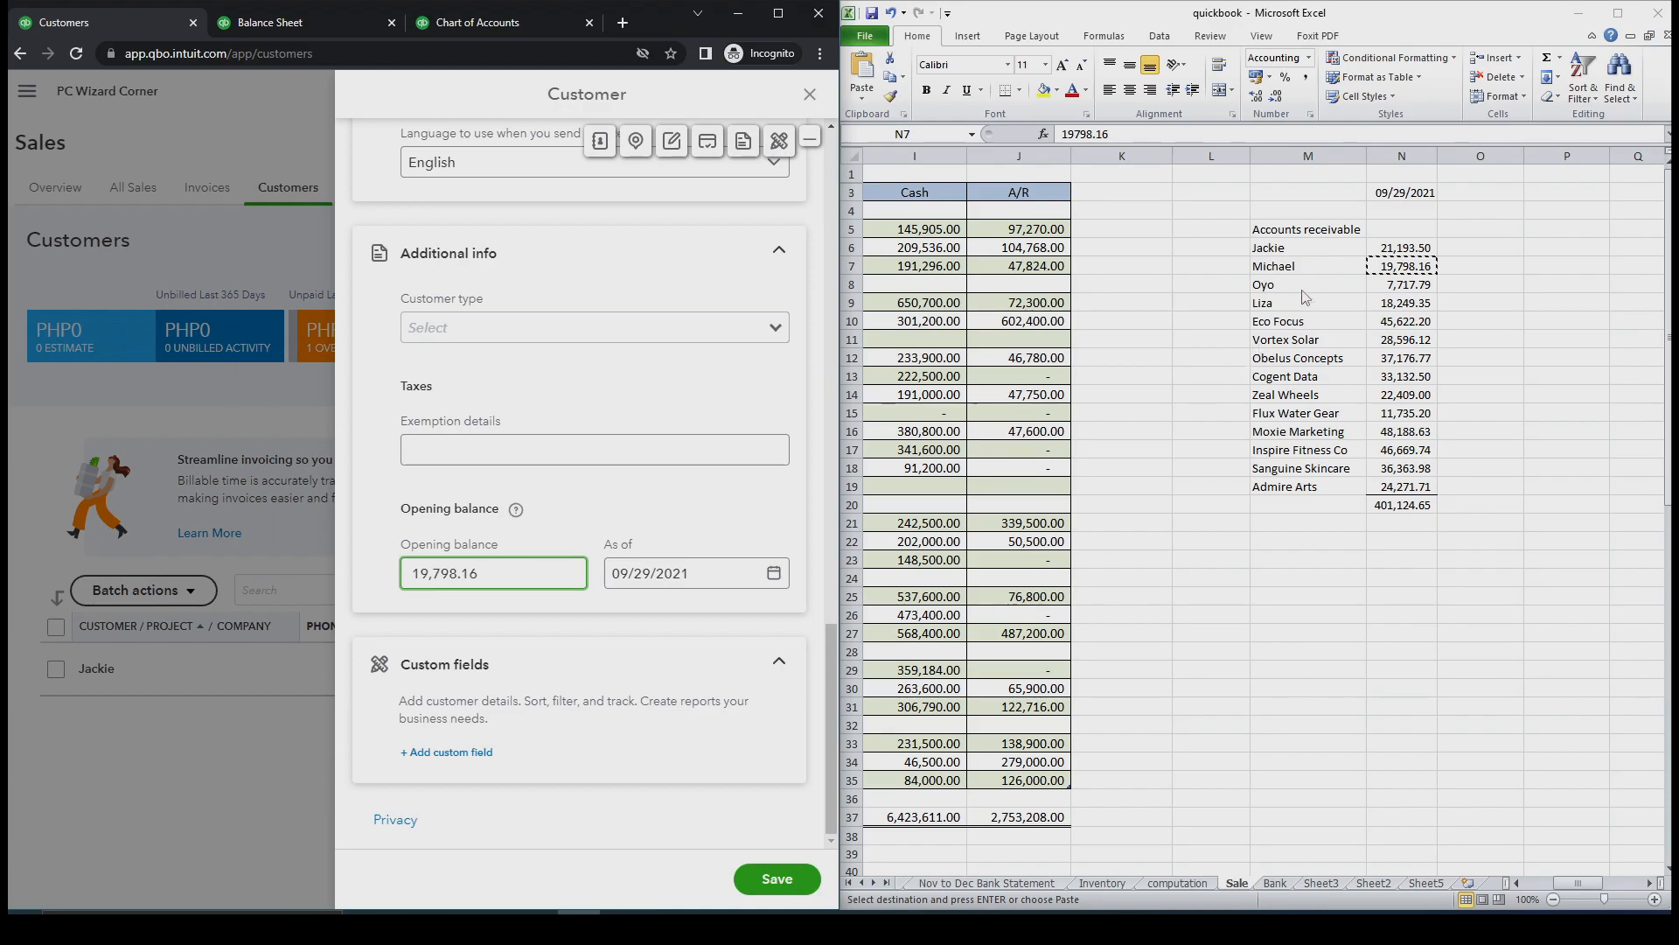
Save the second customer and return to the customers list
left_click(1302, 284)
left_click(1299, 286)
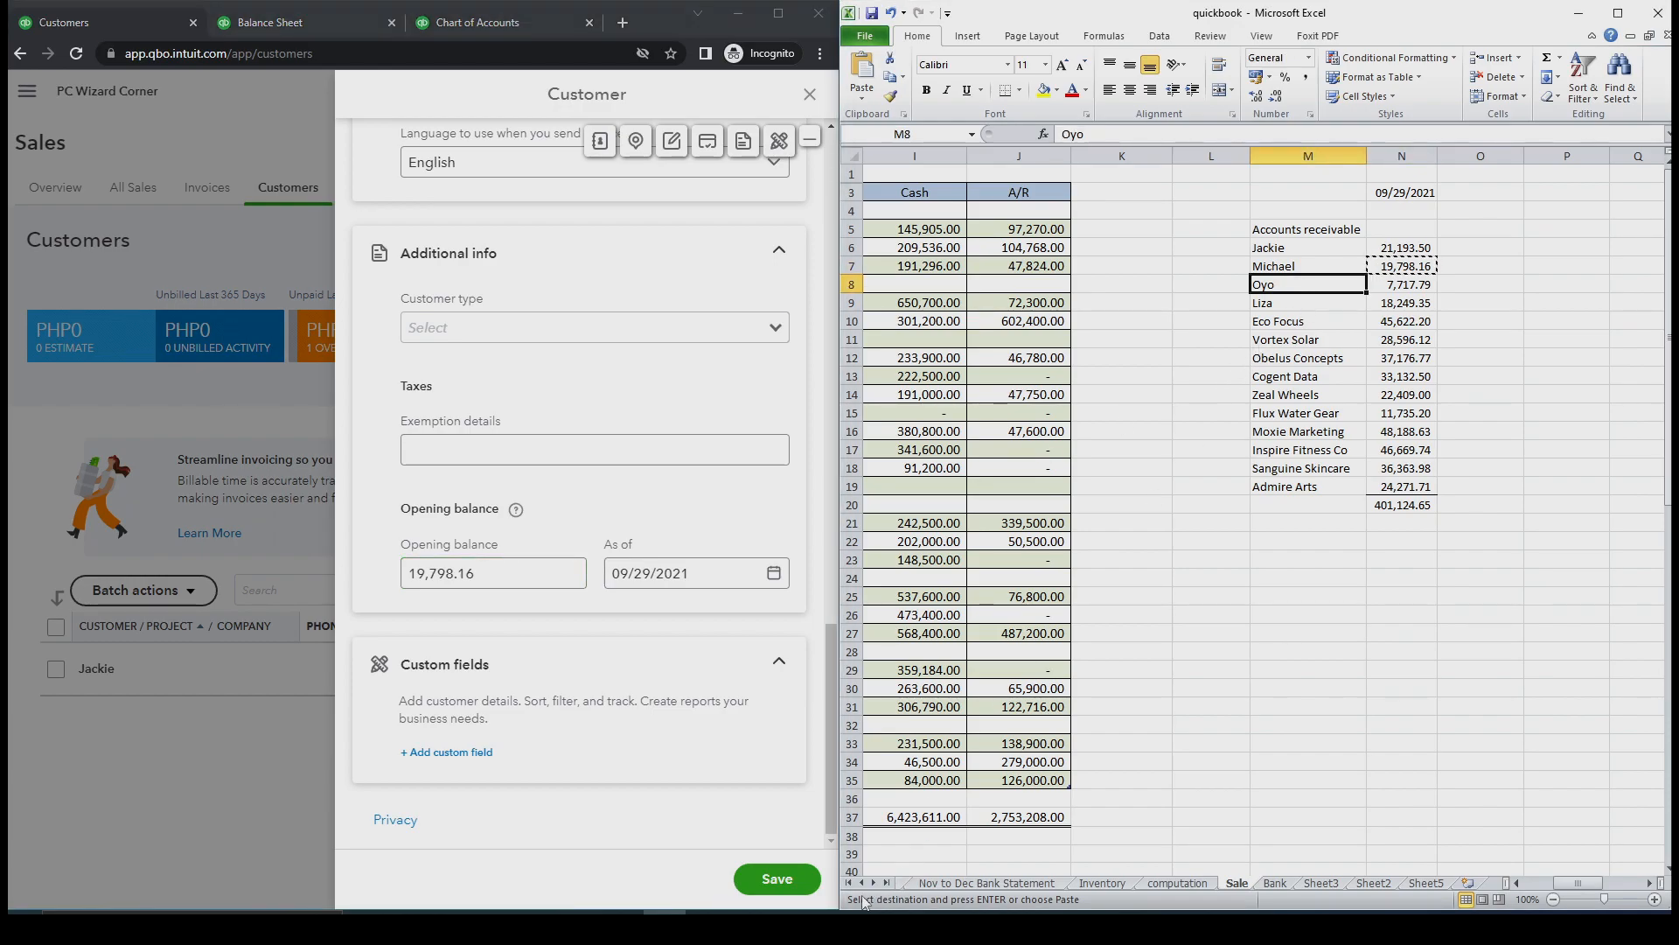
left_click(776, 878)
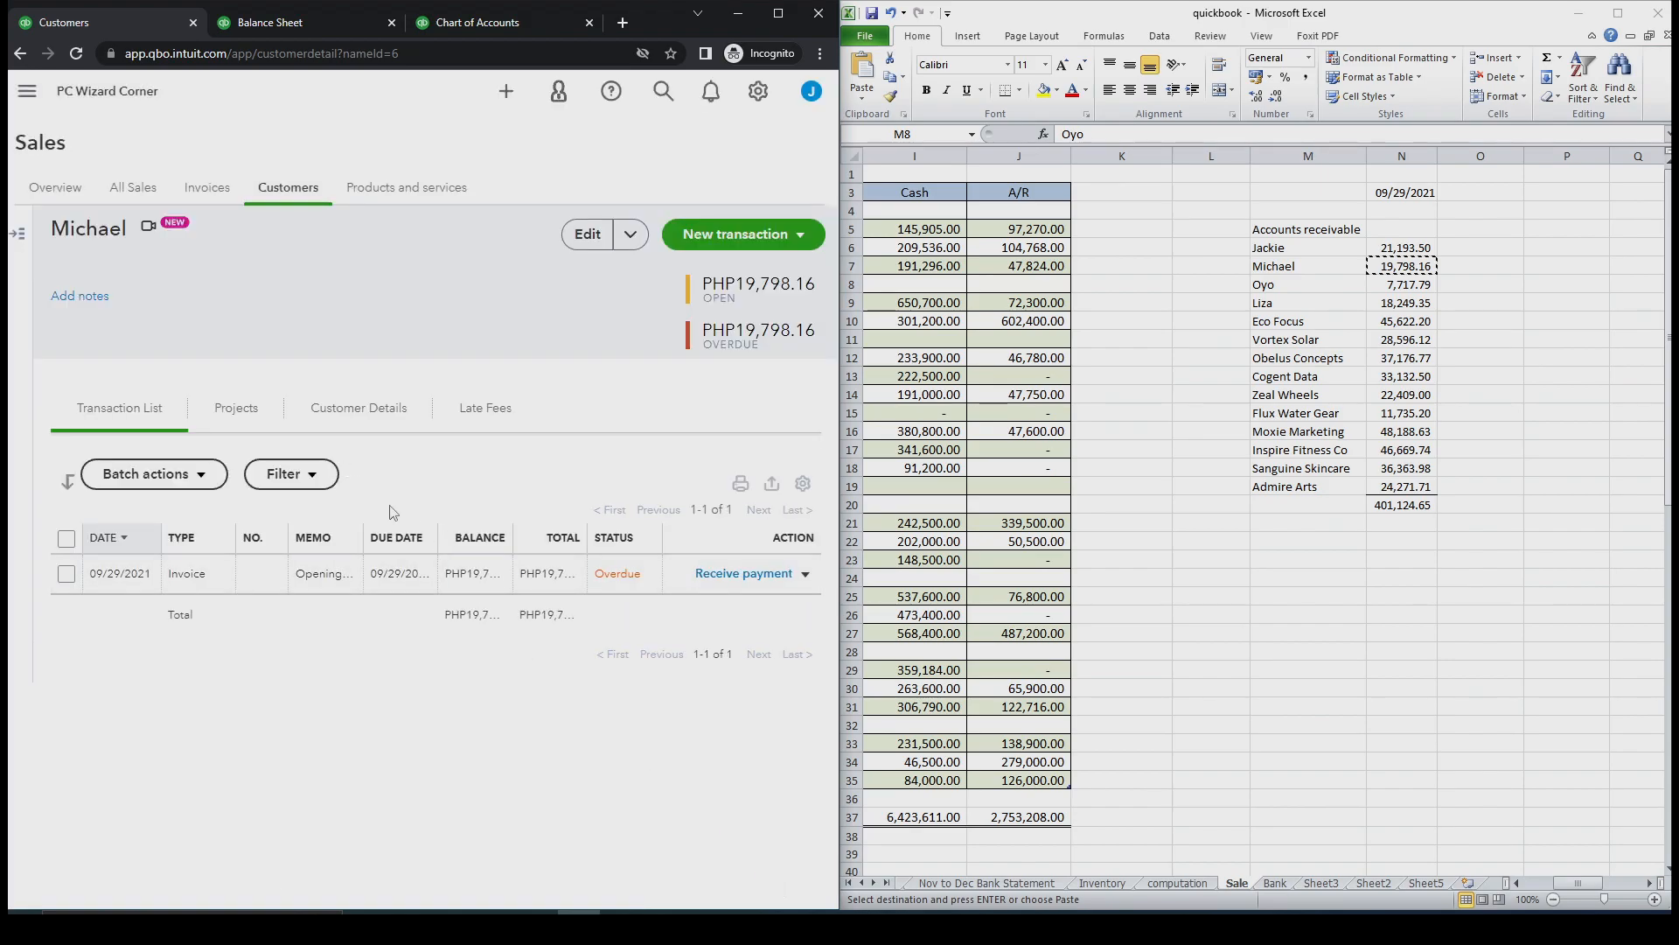
left_click(311, 197)
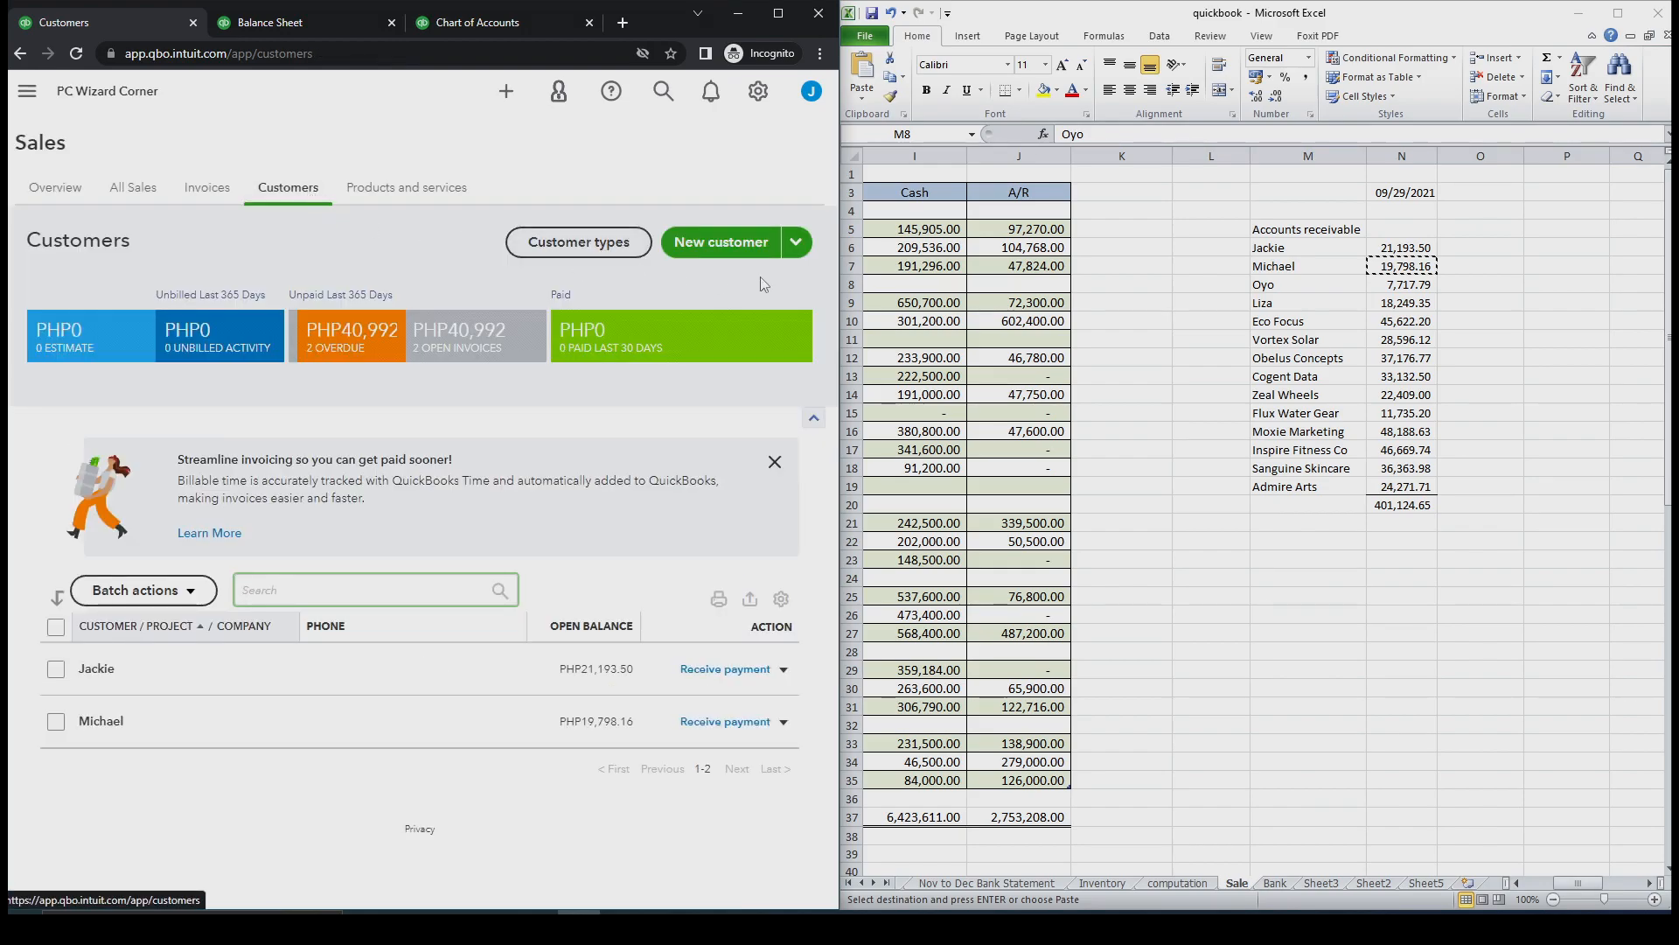
Add the remaining customers through Sanguine Skincare (36,363.98), each with 09/29/2021 opening balances
left_click(799, 247)
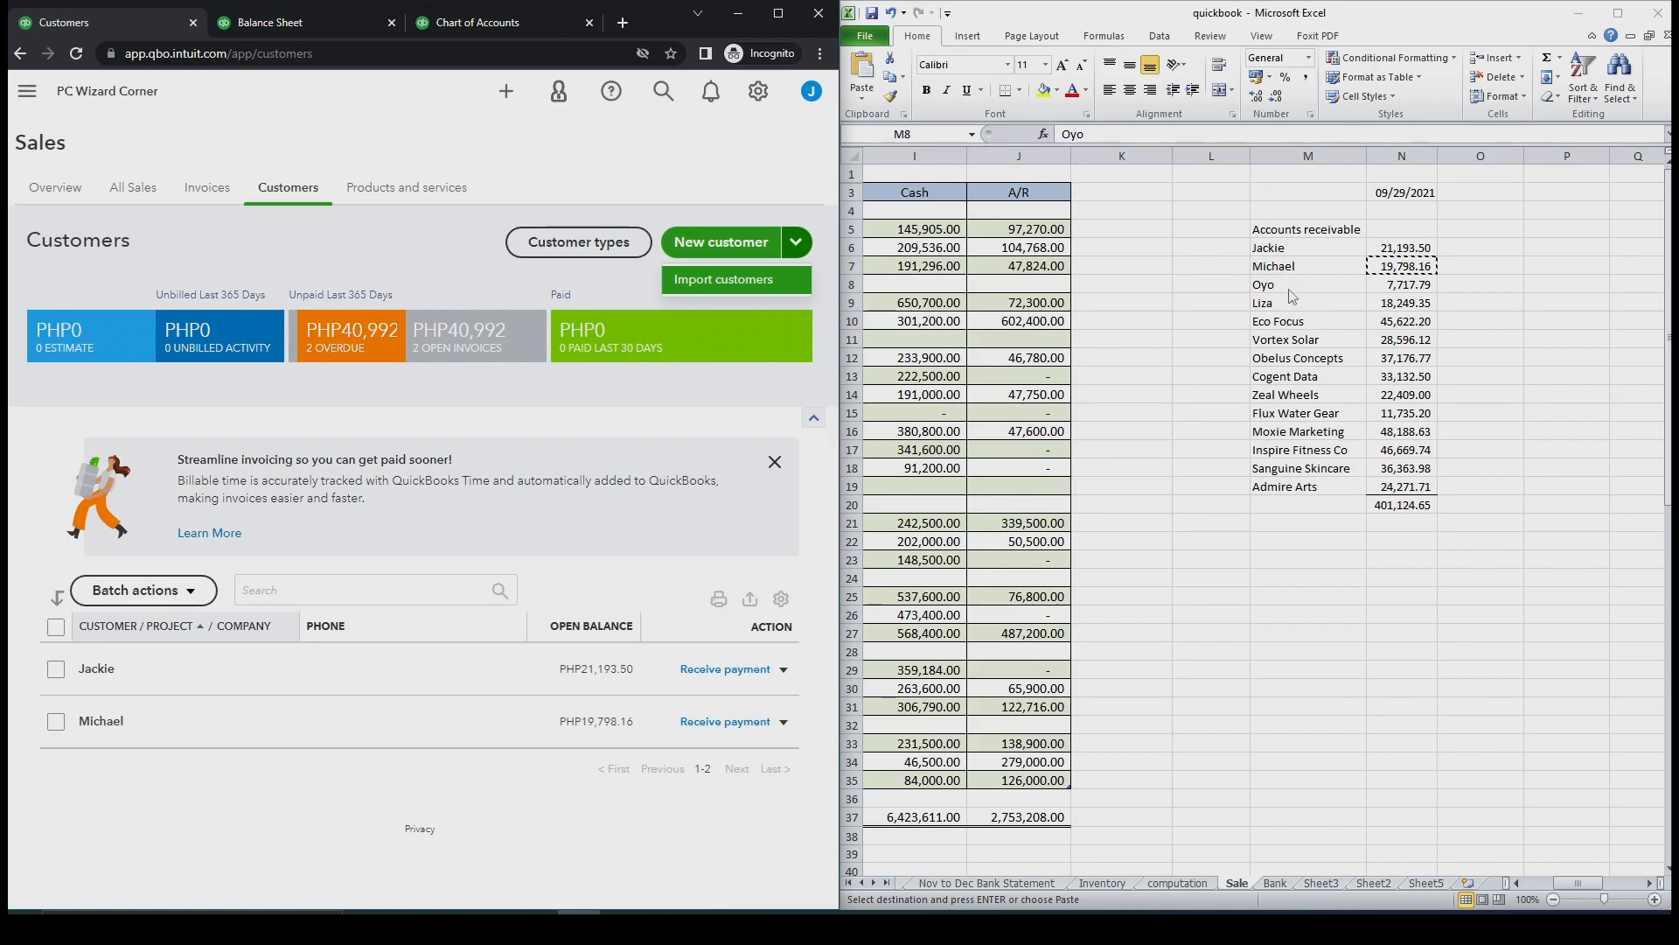
left_click(735, 249)
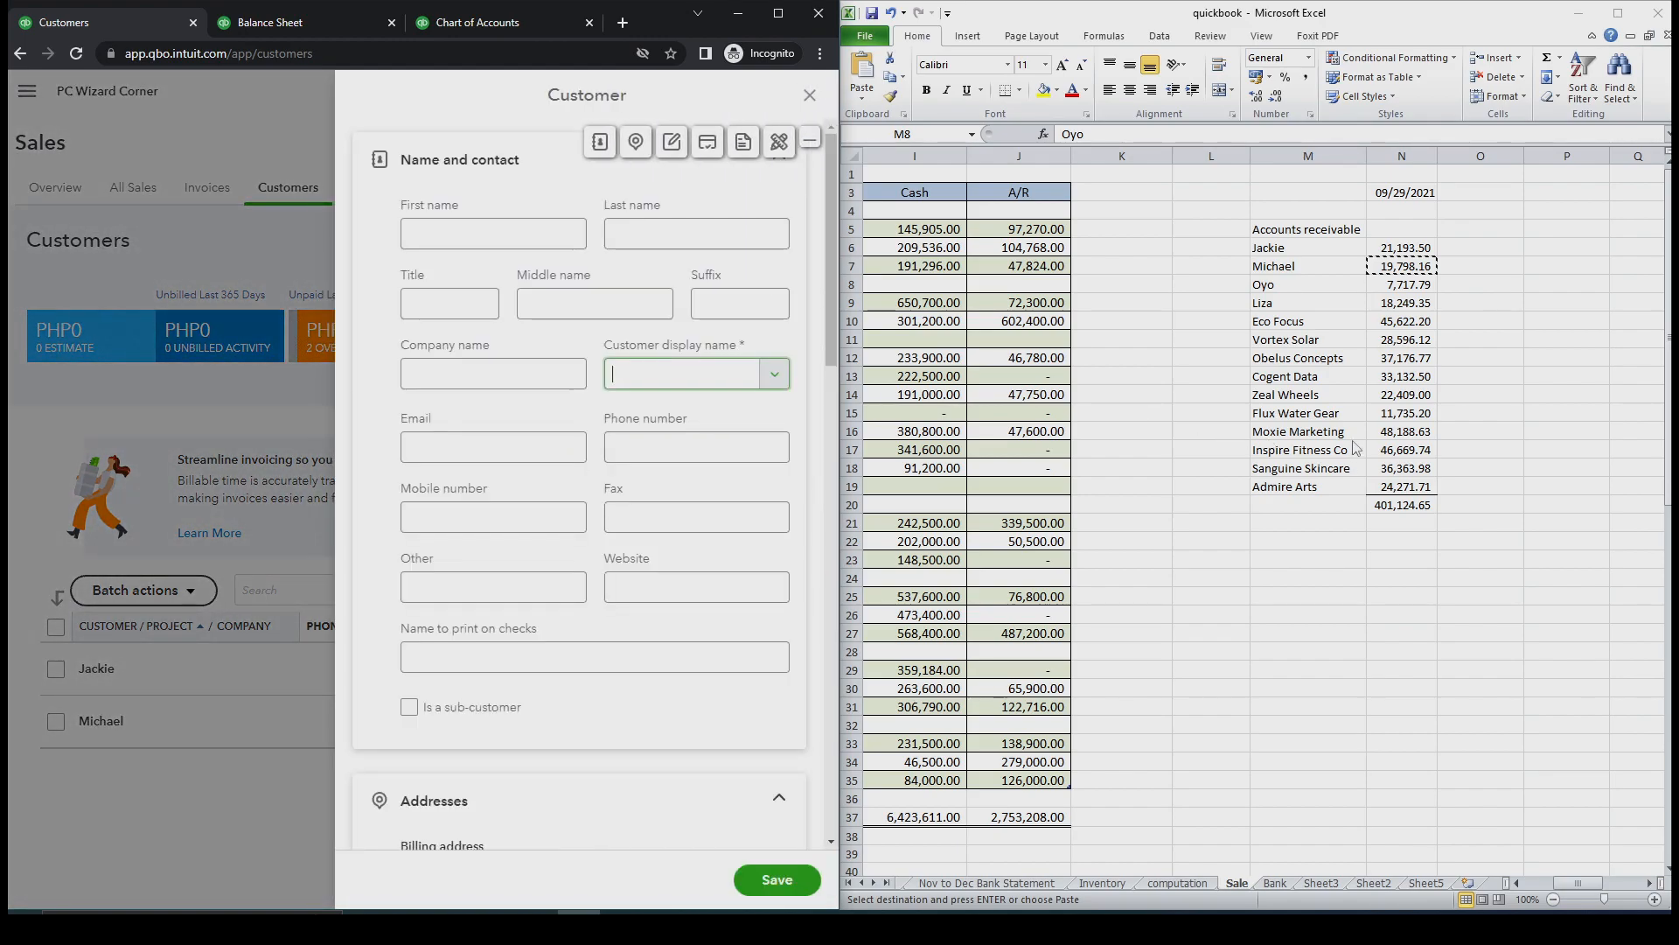
left_click(1352, 440)
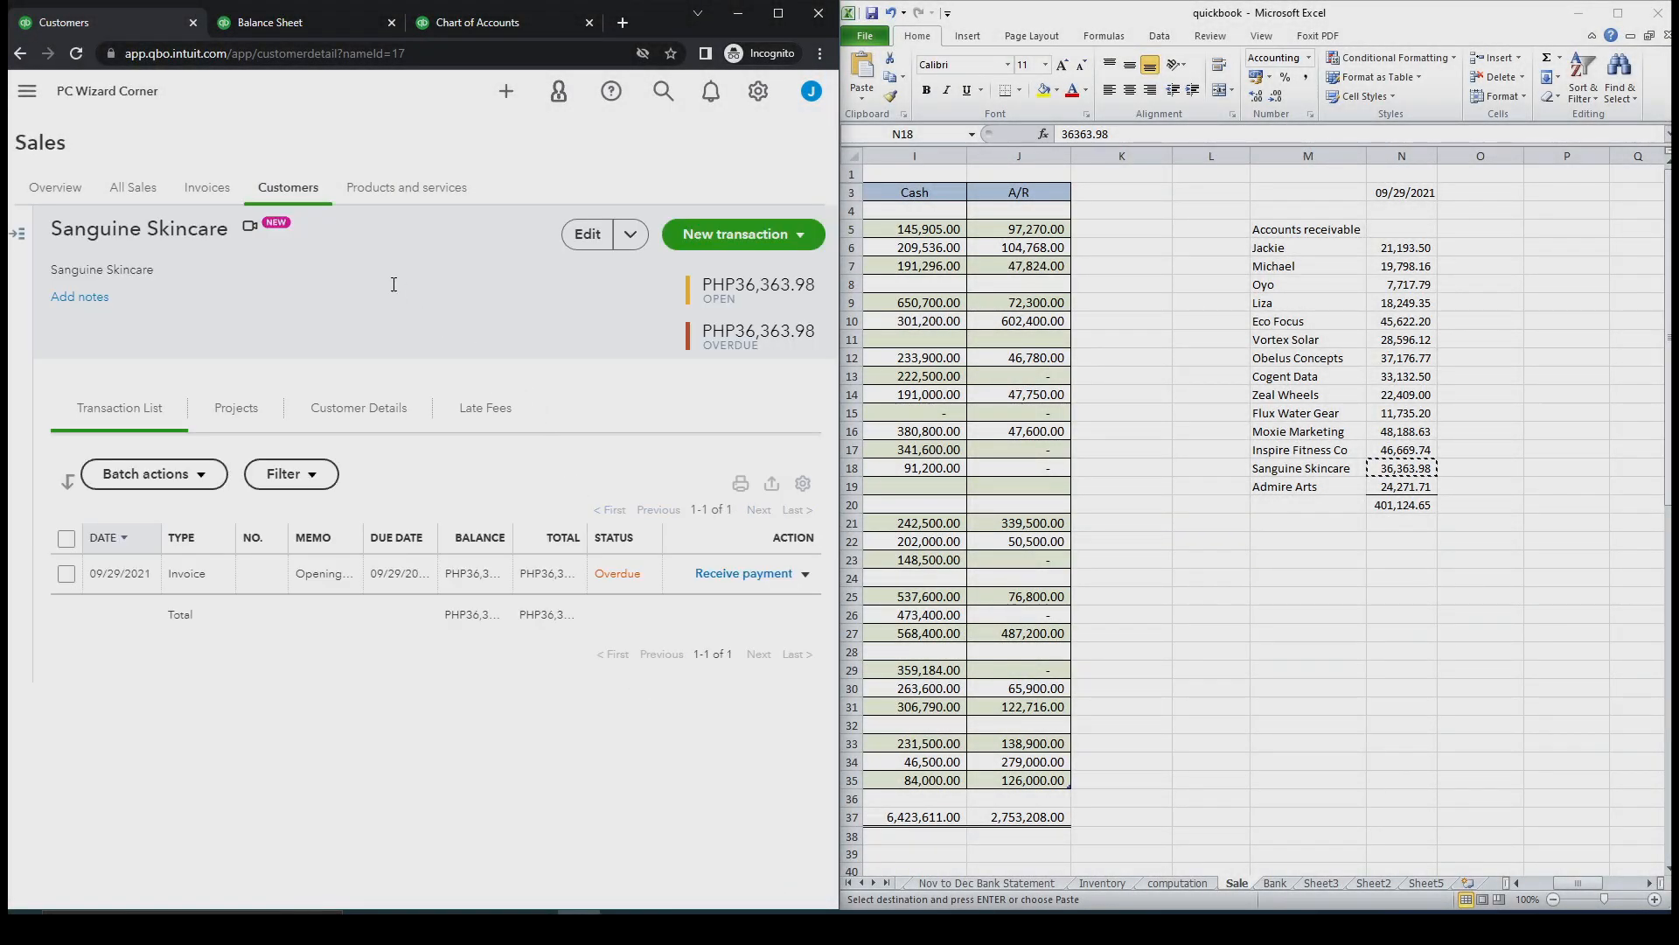
left_click(294, 190)
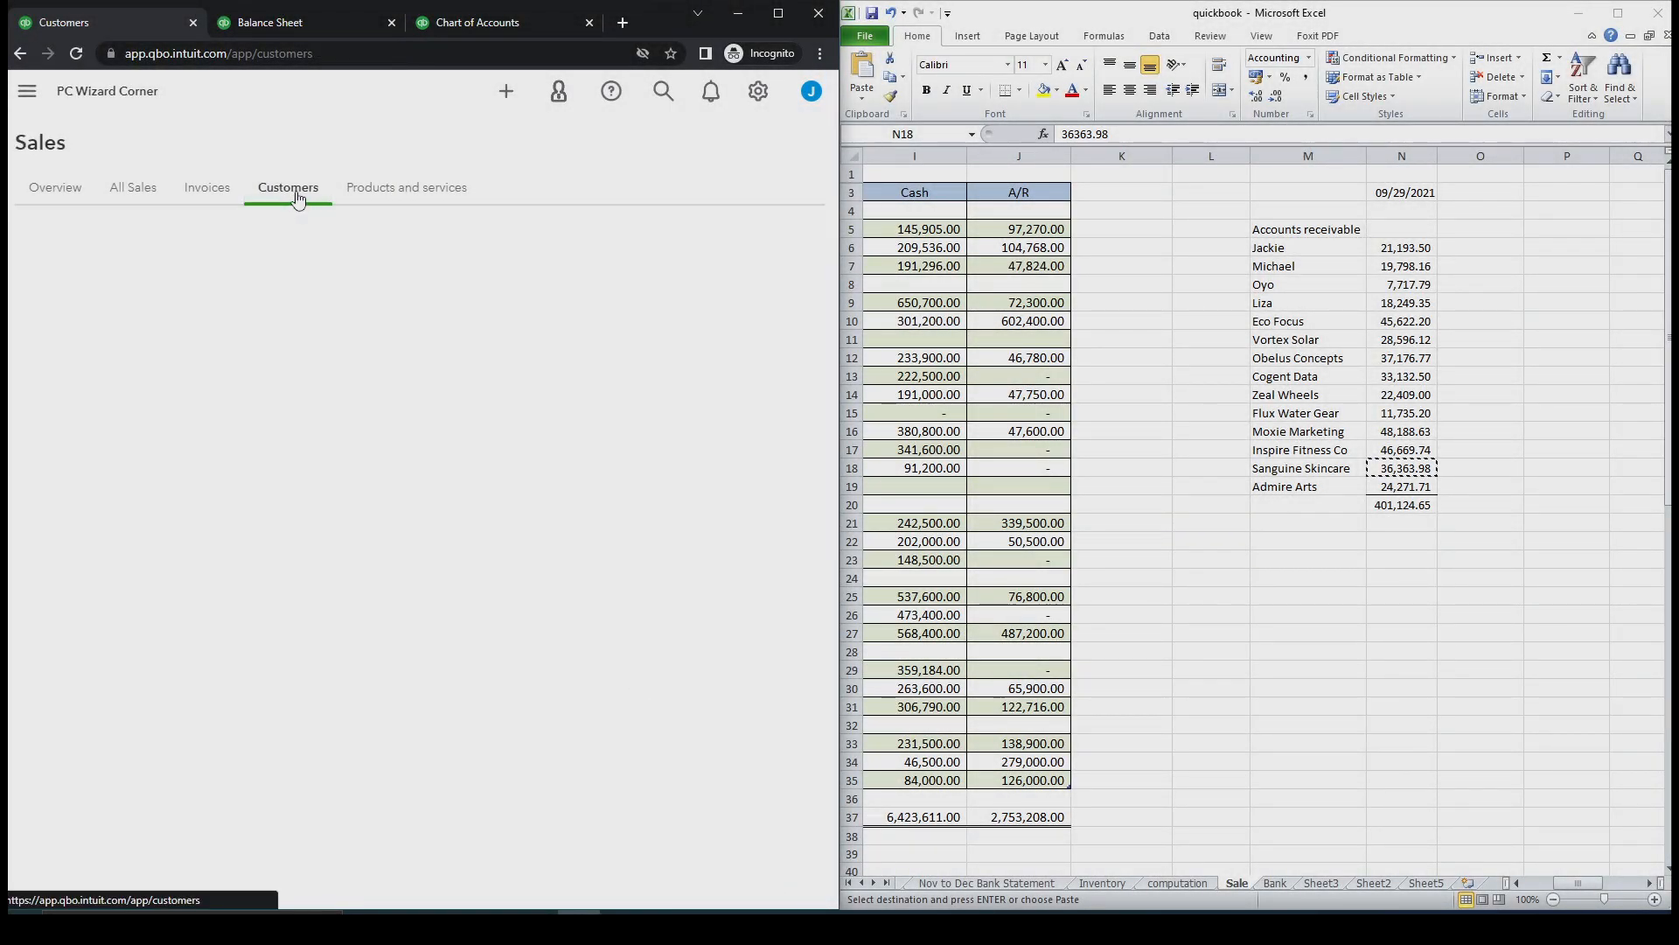
Start a new customer with company name Admire Arts, copied from the spreadsheet
left_click(718, 254)
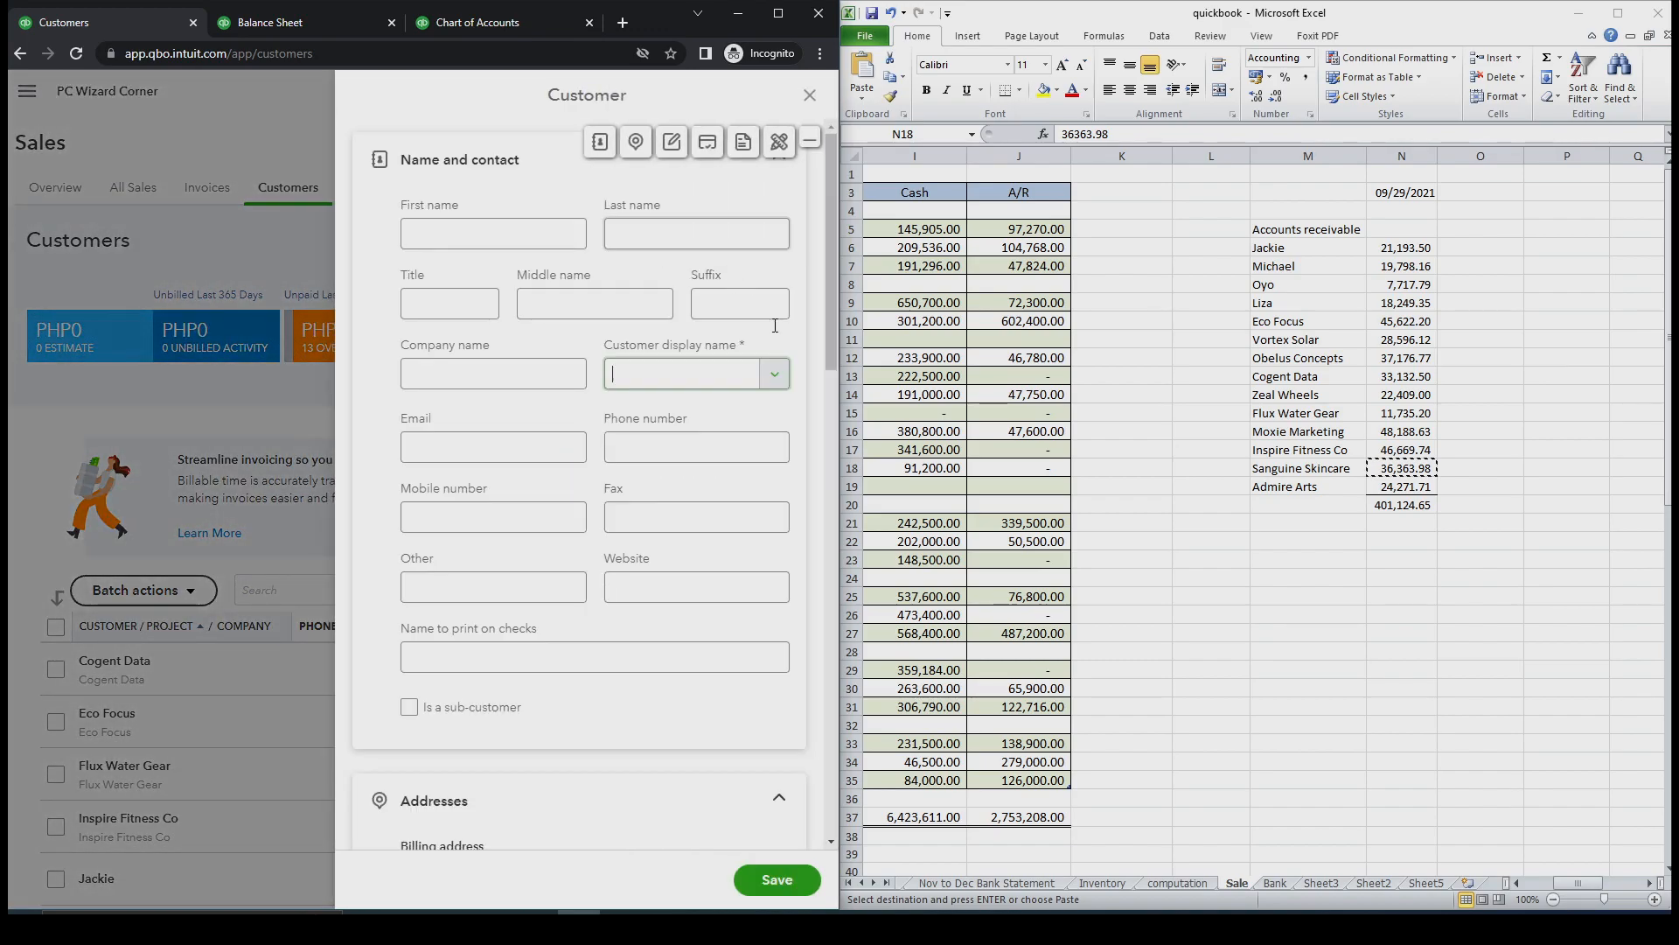
left_click(1289, 486)
key("ctrl+c")
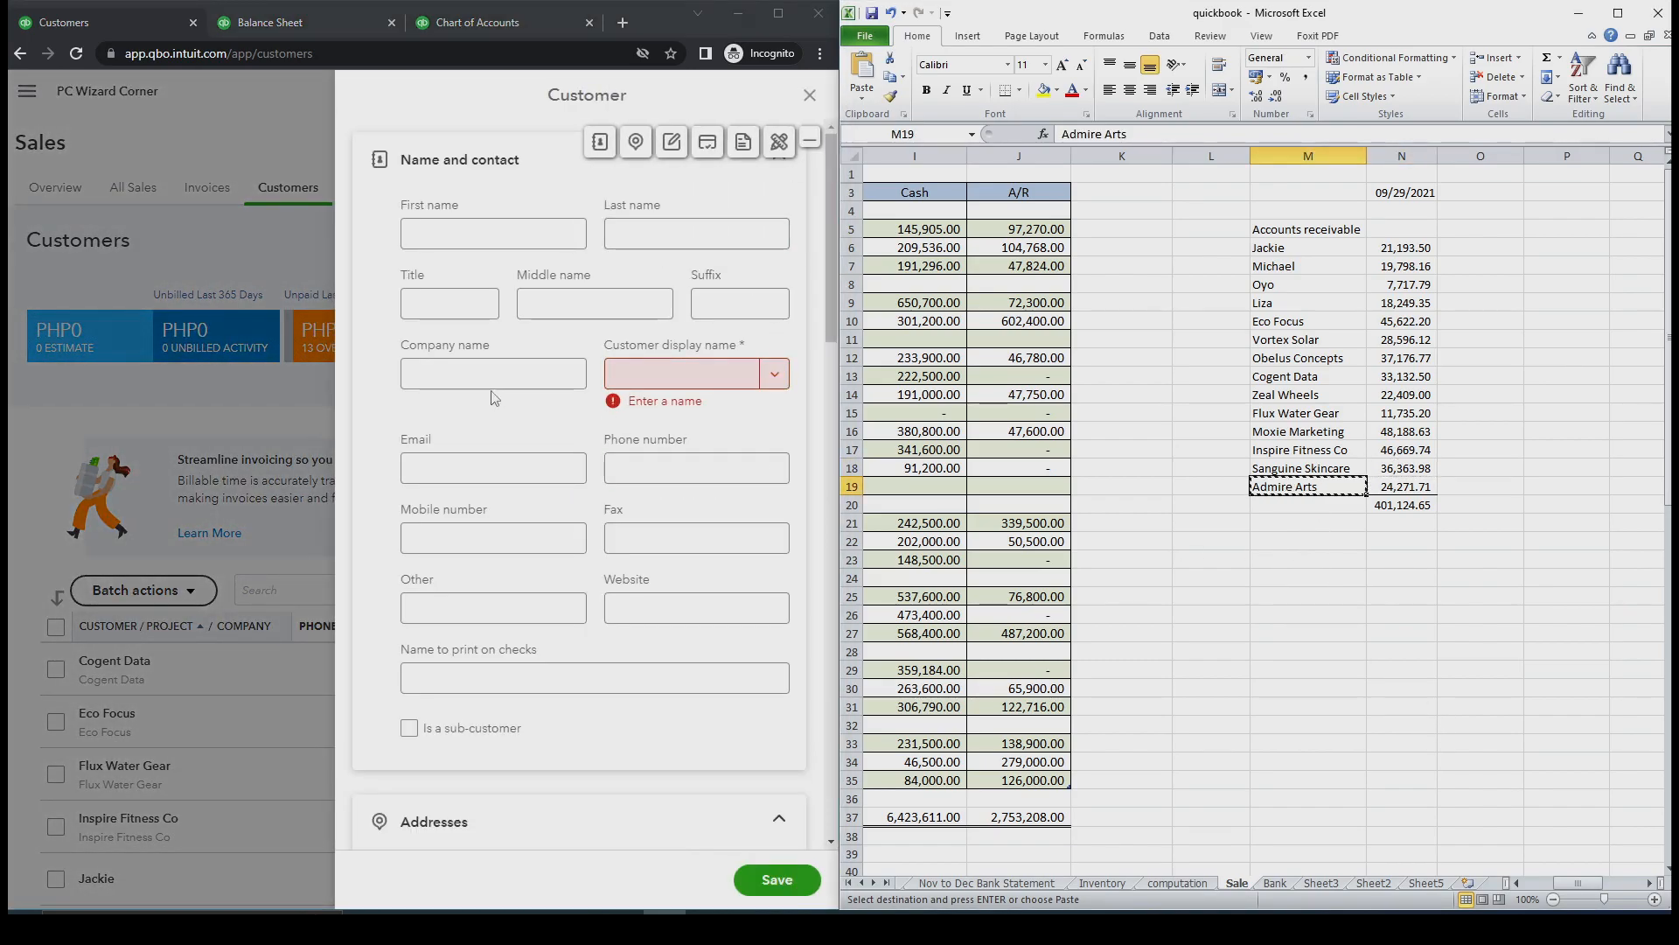
left_click(455, 374)
key("ctrl+v")
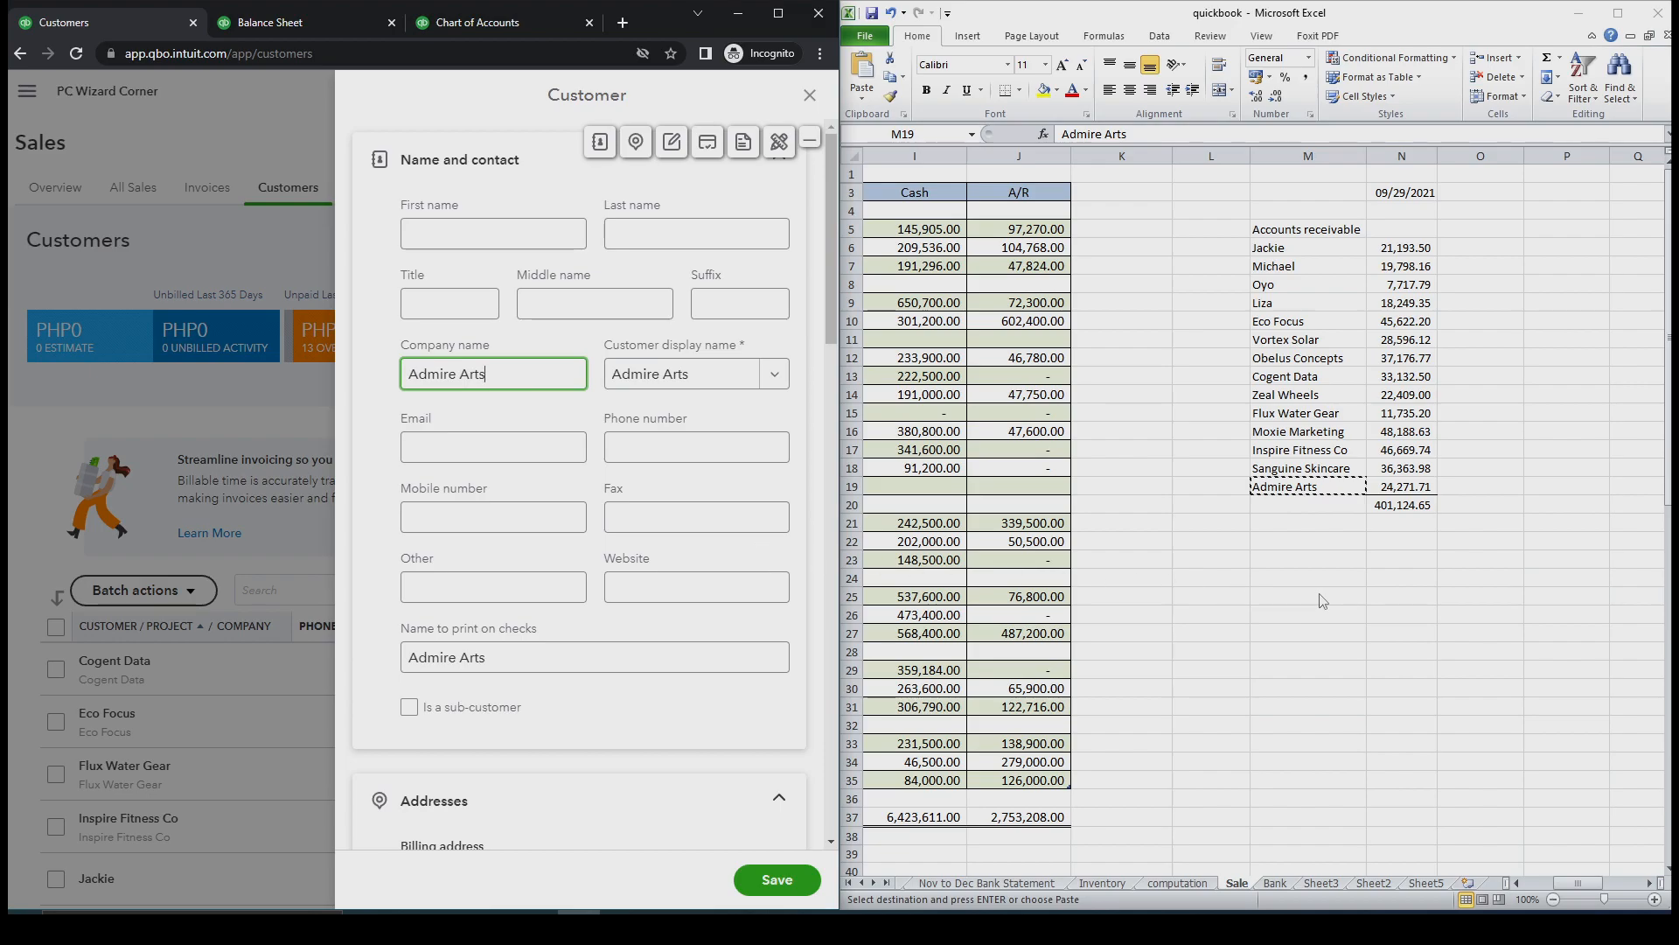
Give Admire Arts an opening balance of 24,271.71 as of 09/29/2021 and save
left_click(1426, 194)
key("ctrl+c")
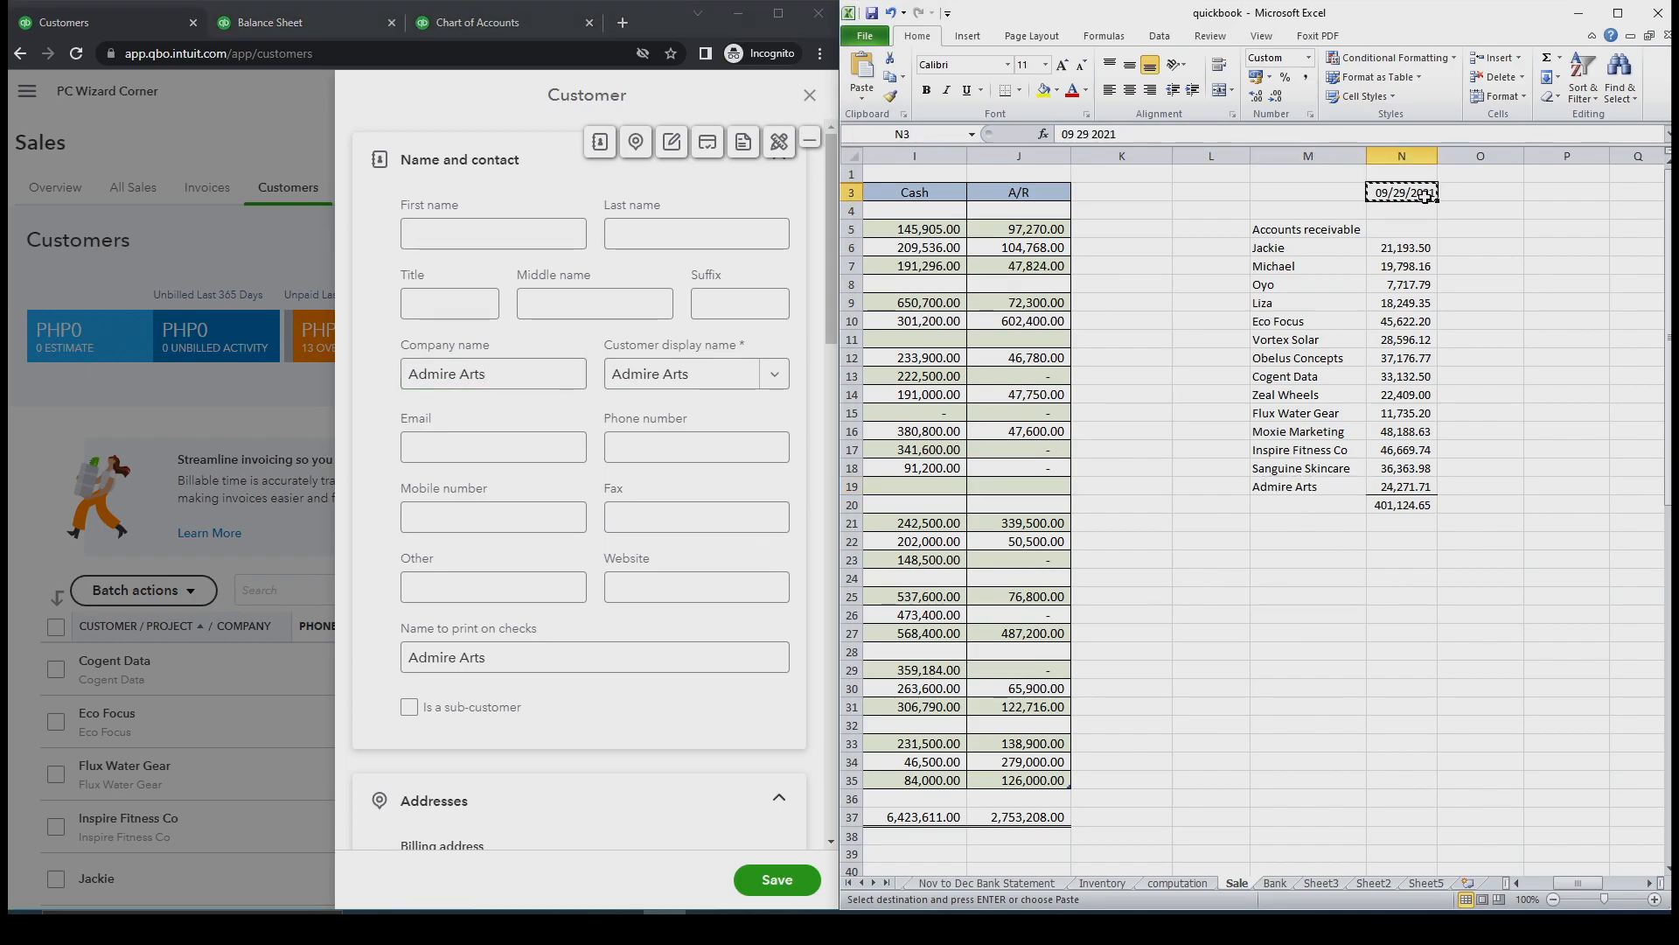
scroll(718, 575, "down", 15)
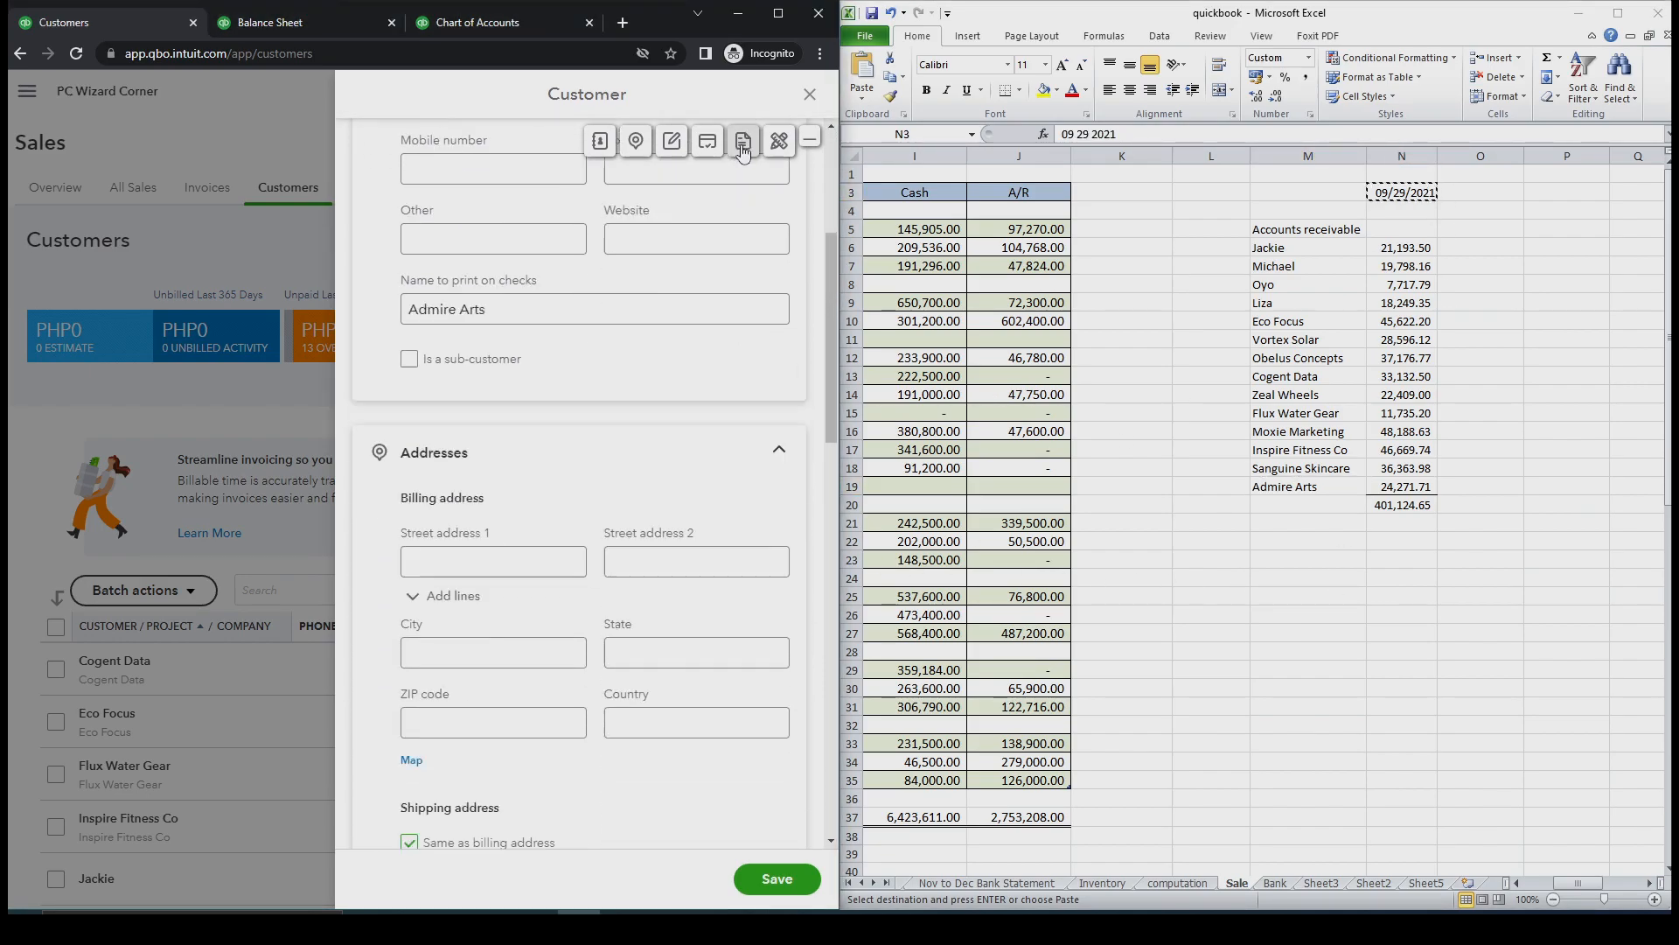
triple_click(718, 574)
key("ctrl+v")
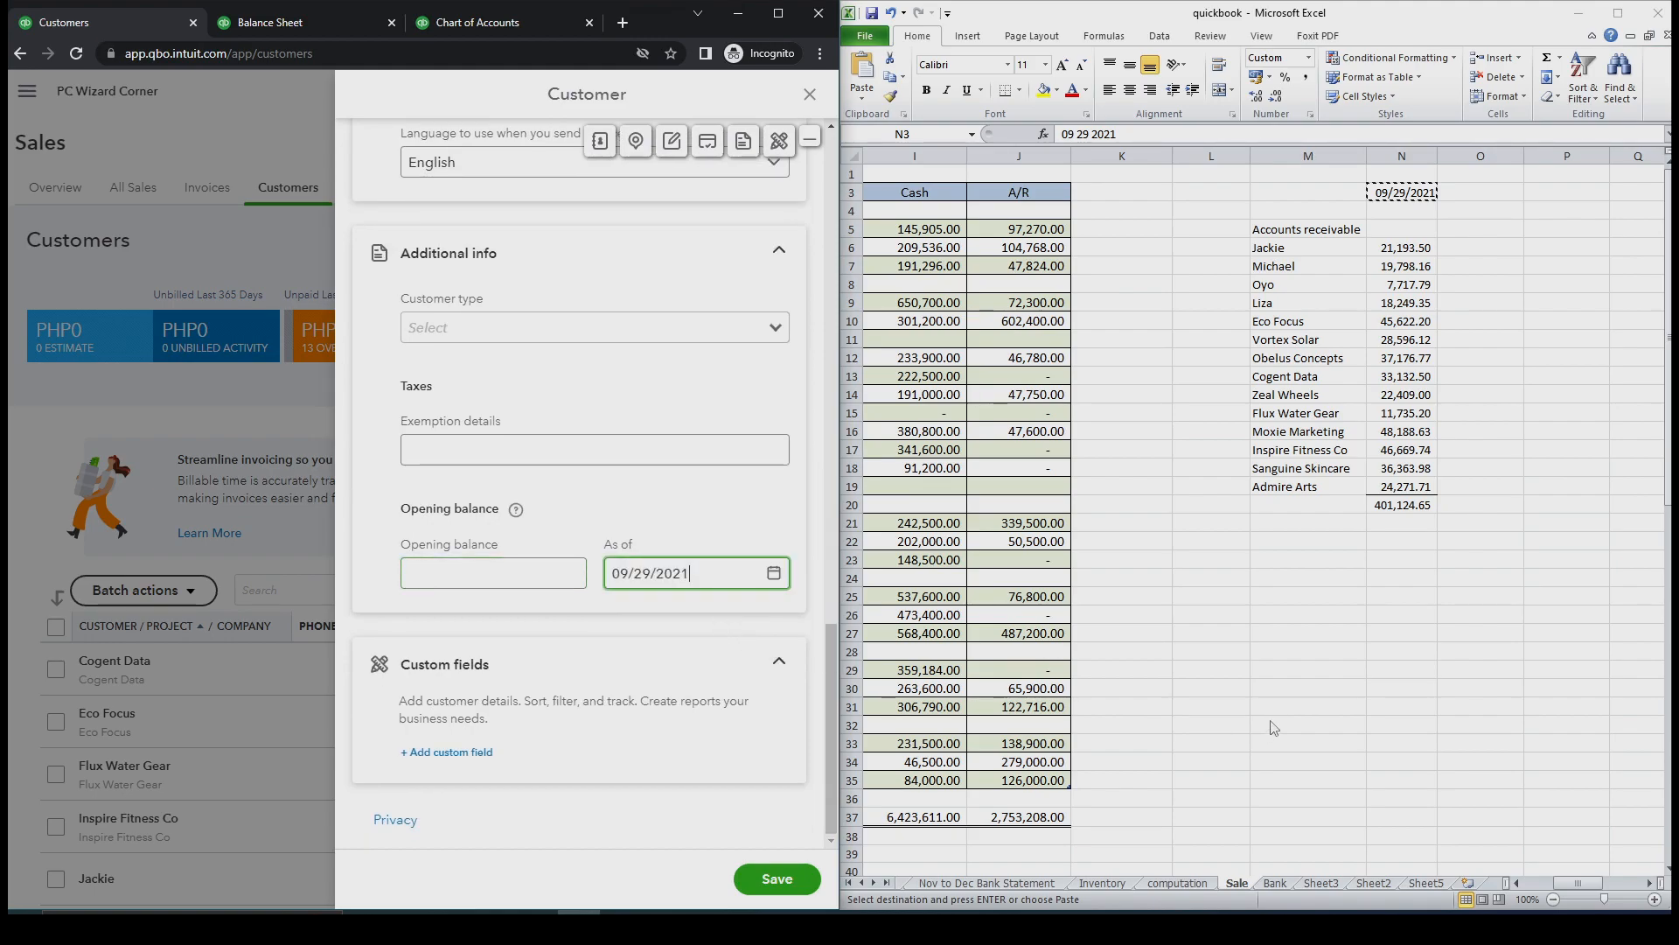
left_click(1267, 722)
left_click(1397, 484)
key("ctrl+c")
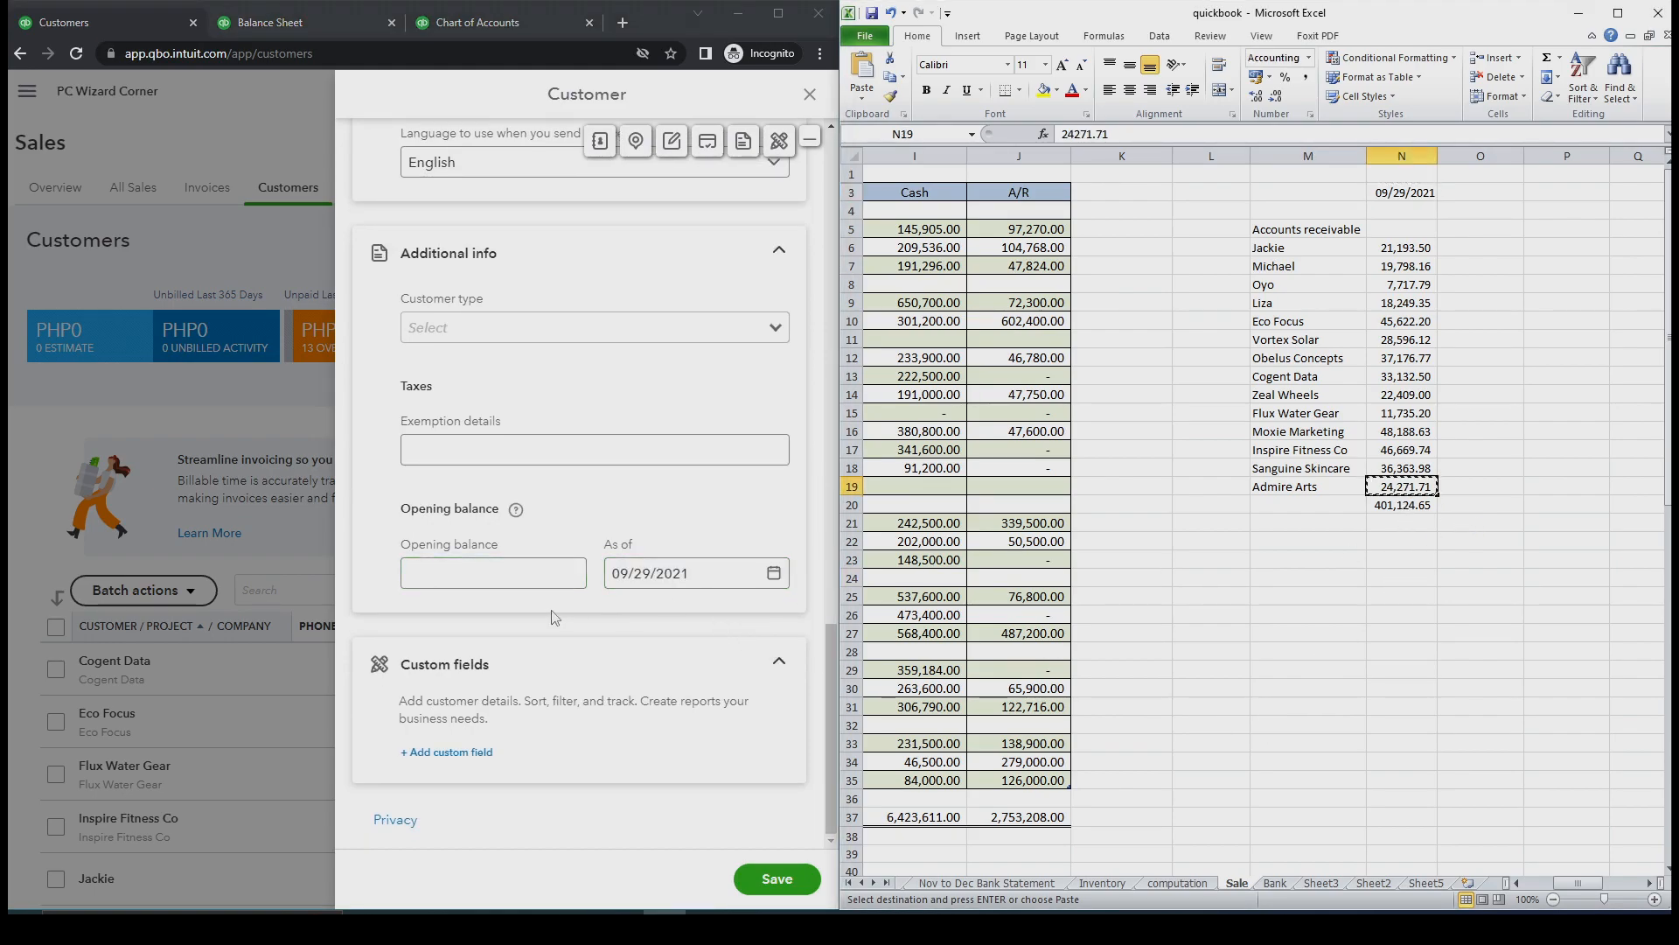
left_click(551, 574)
key("ctrl+v")
left_click(781, 880)
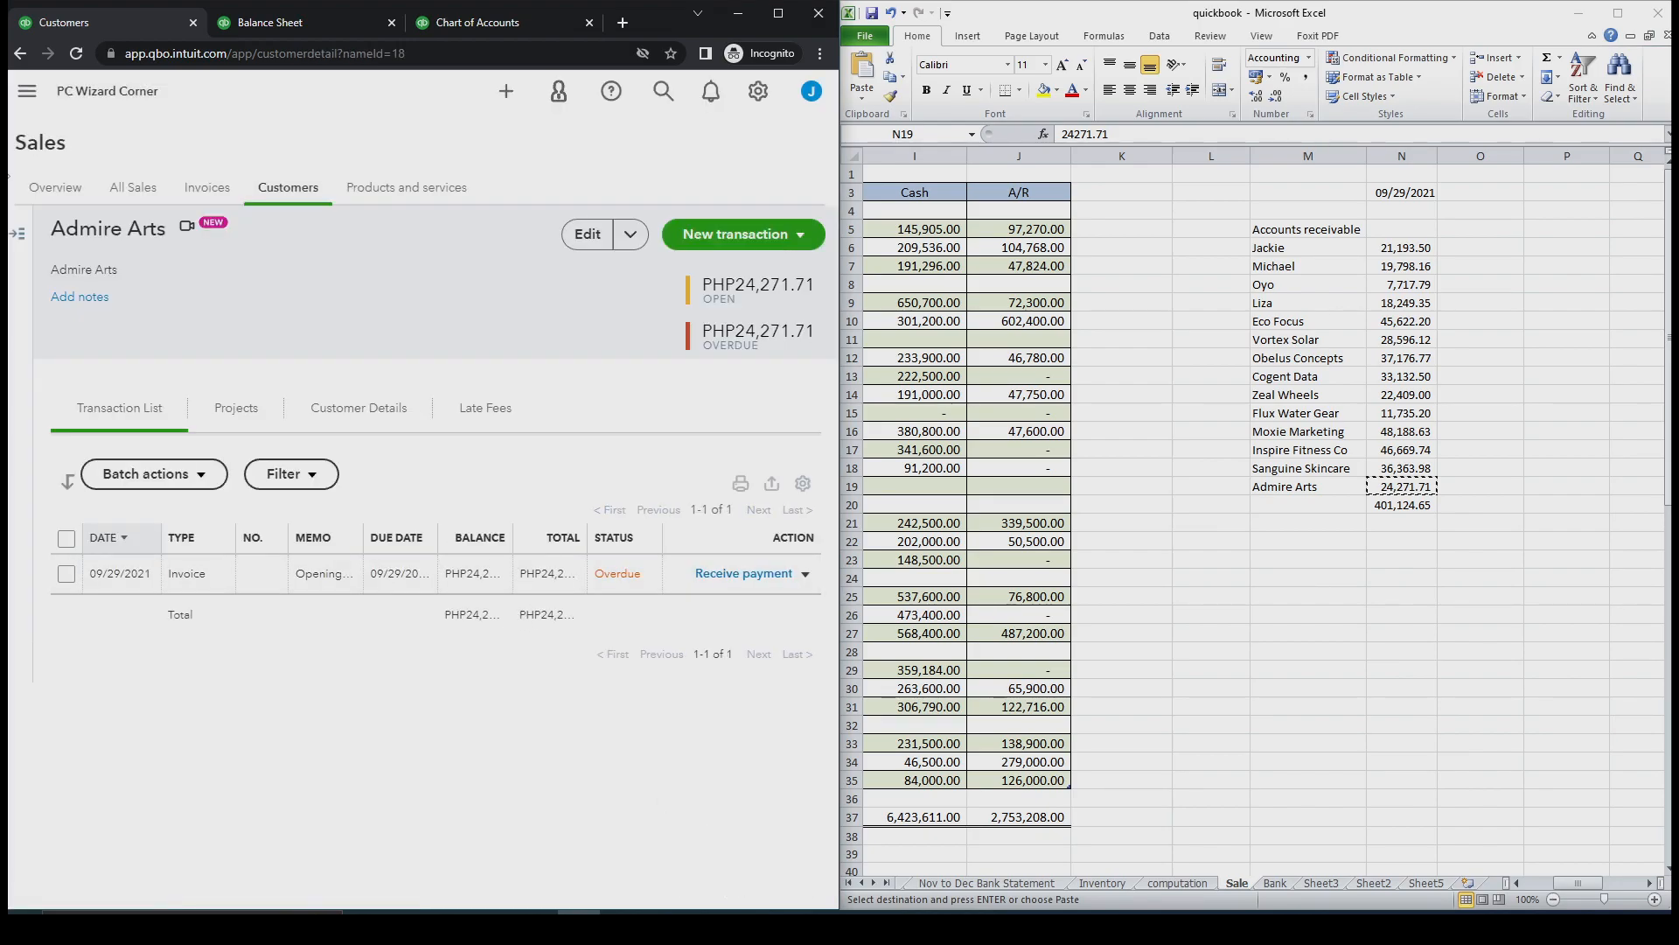
left_click(282, 191)
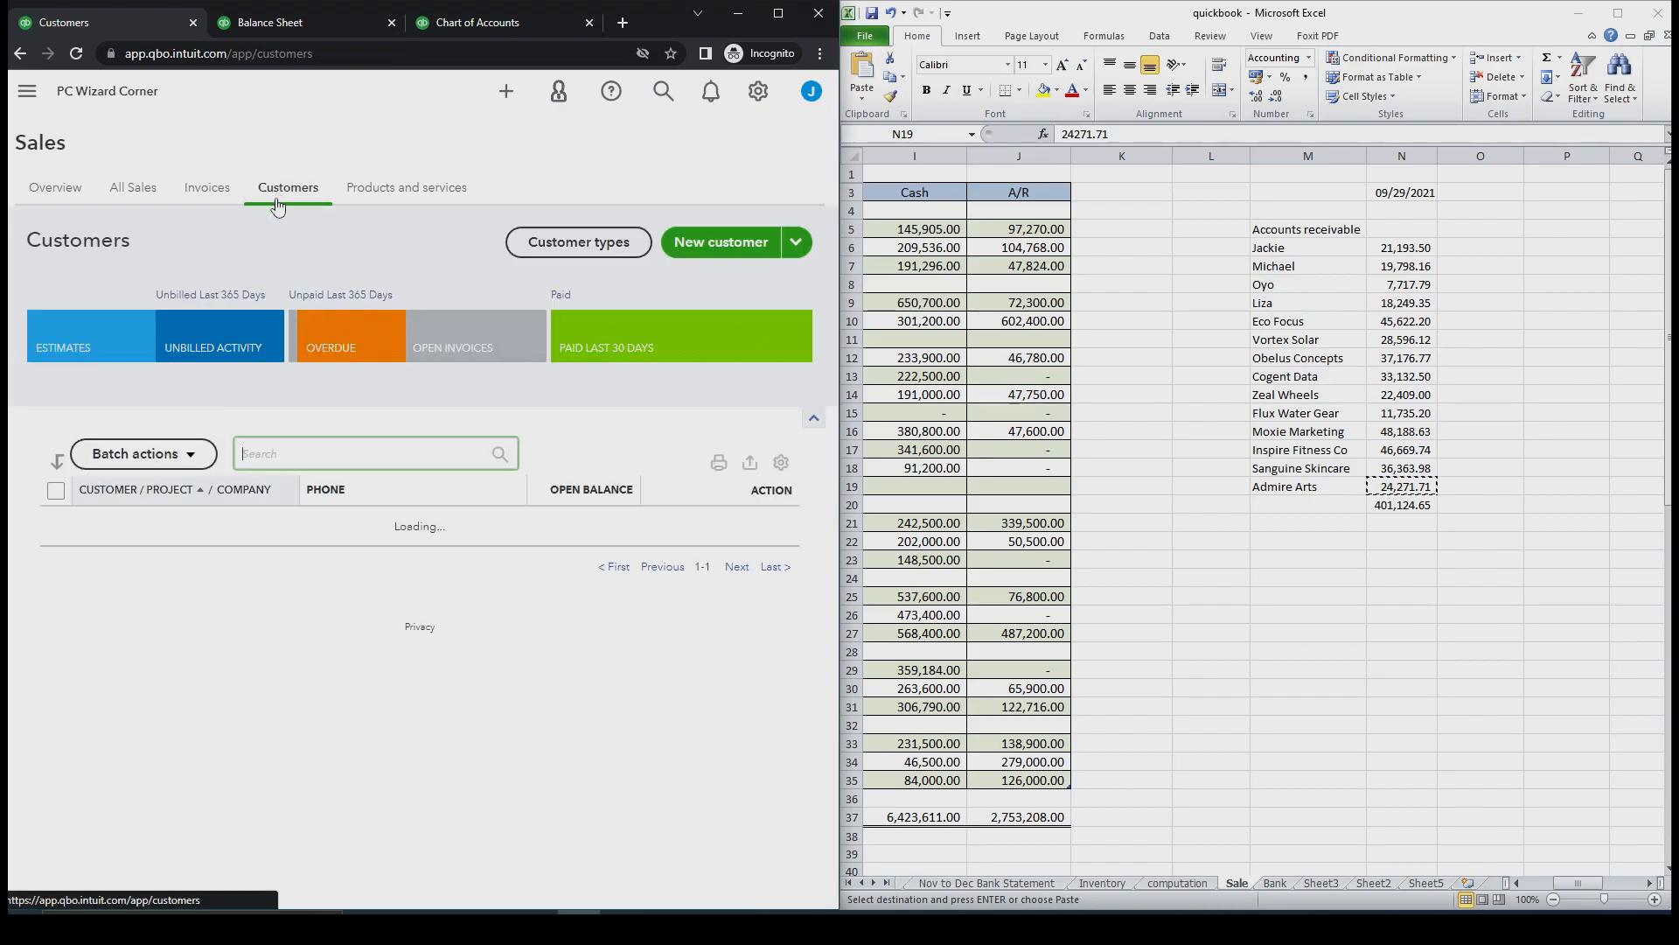
Scroll through the customer list to review all 14 customers
scroll(507, 647, "down", 6)
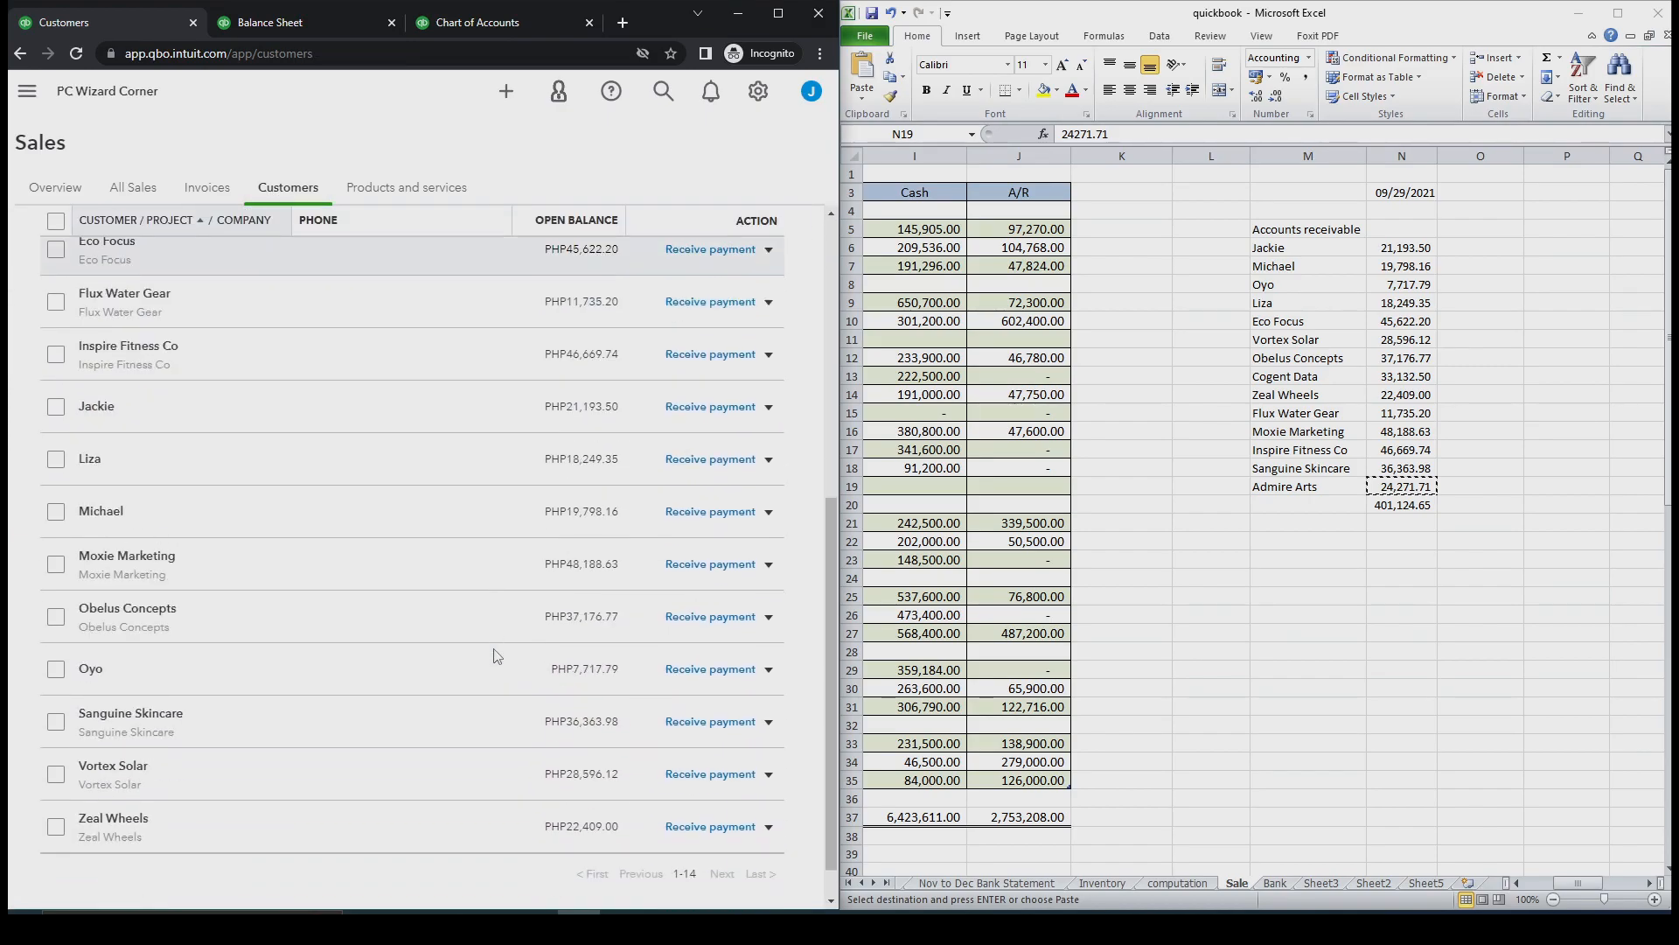
scroll(497, 656, "up", 5)
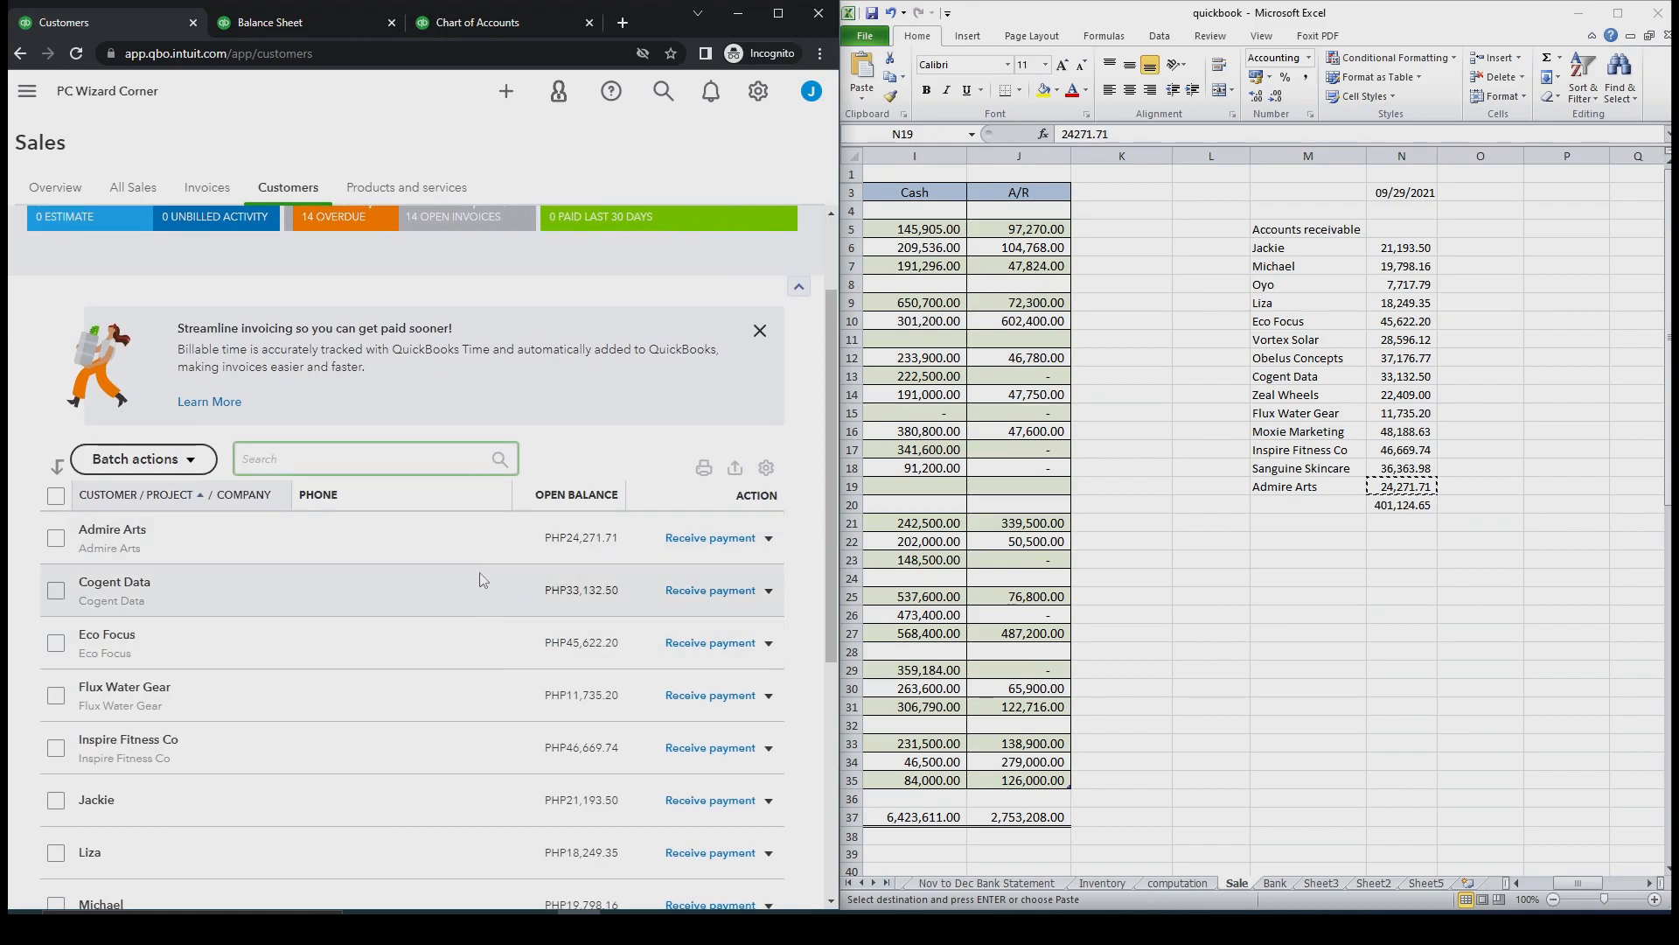
scroll(475, 589, "up", 2)
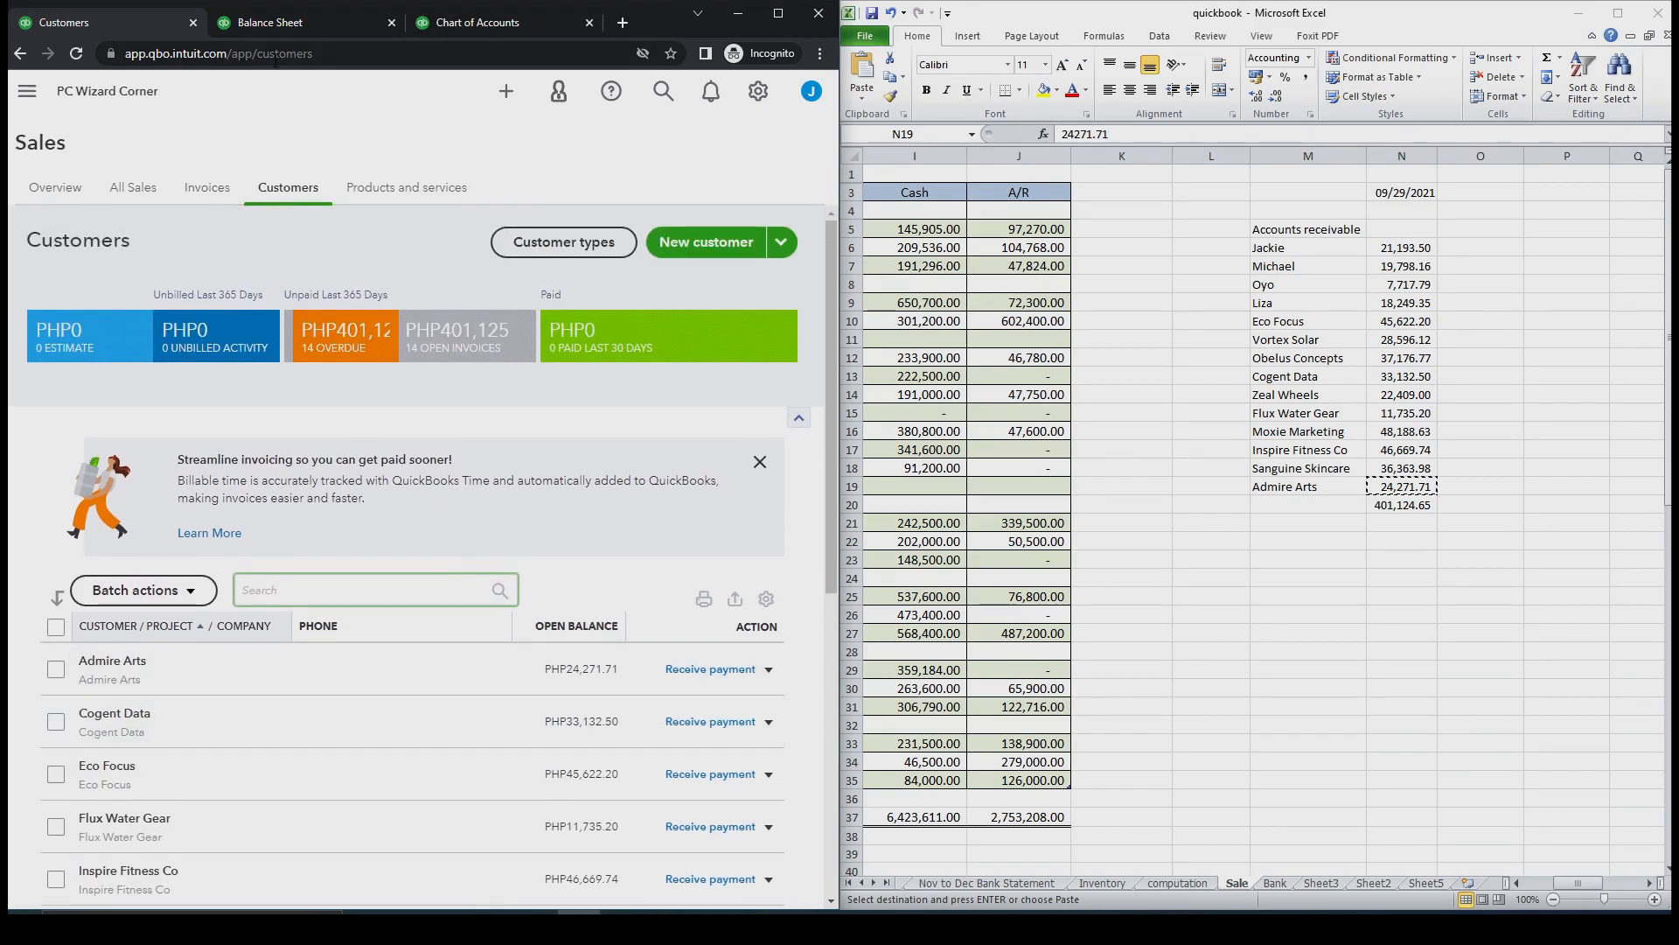
Reload the Balance Sheet to confirm Accounts Receivable of 401,124.65, then open the A/R register
left_click(278, 26)
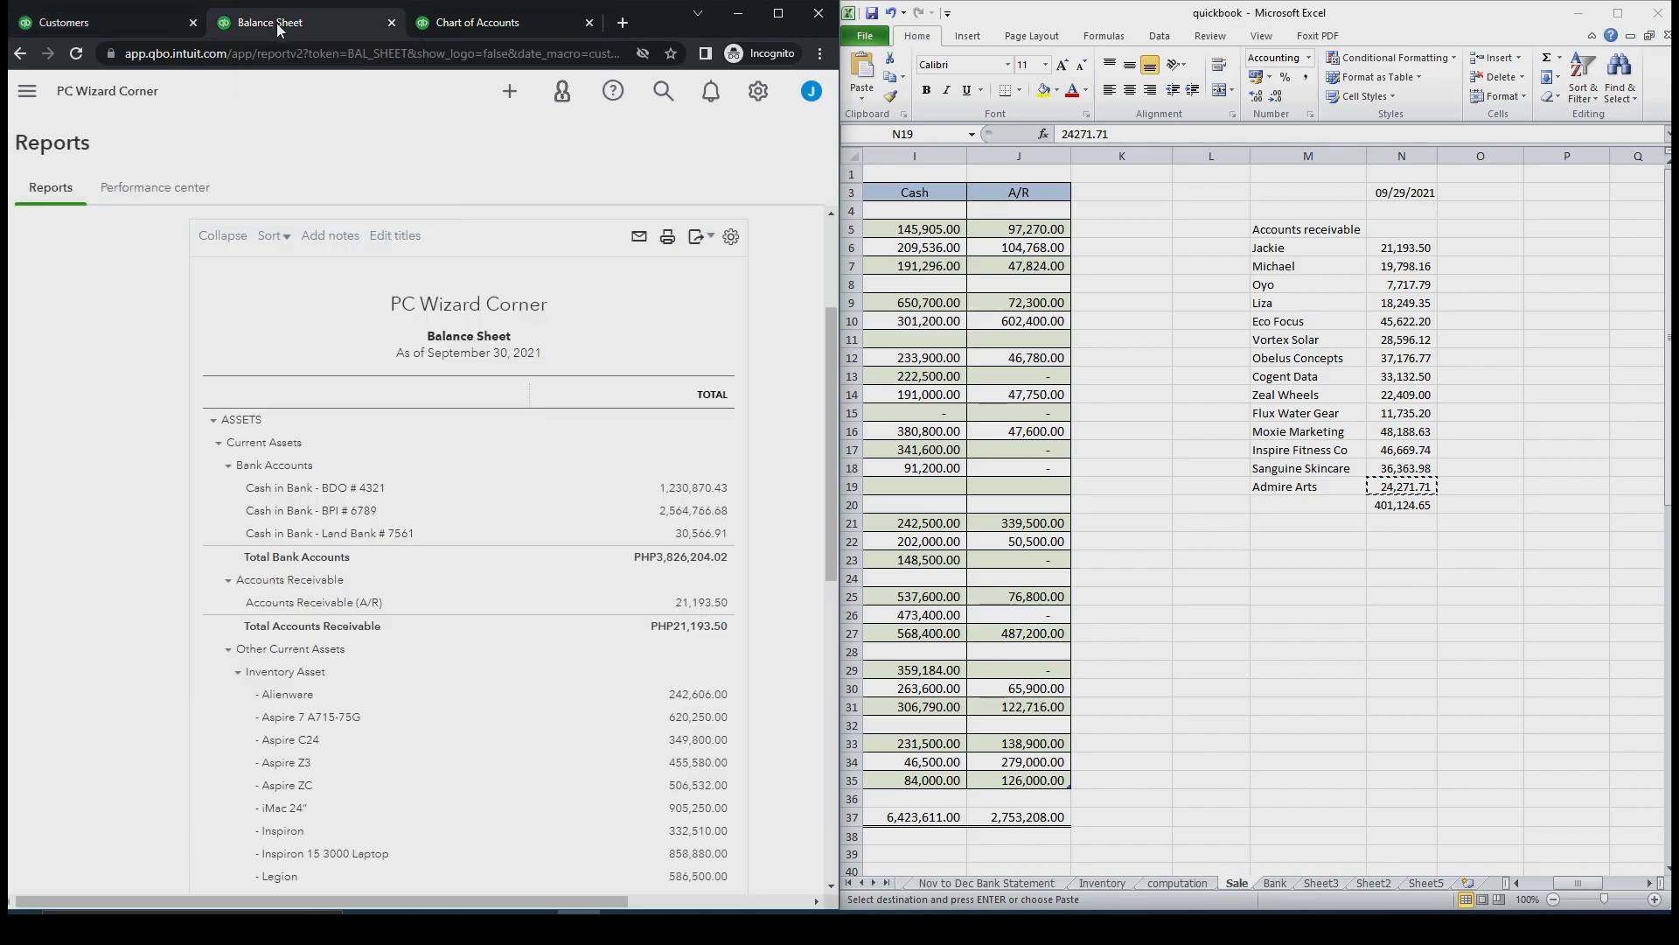
left_click(76, 61)
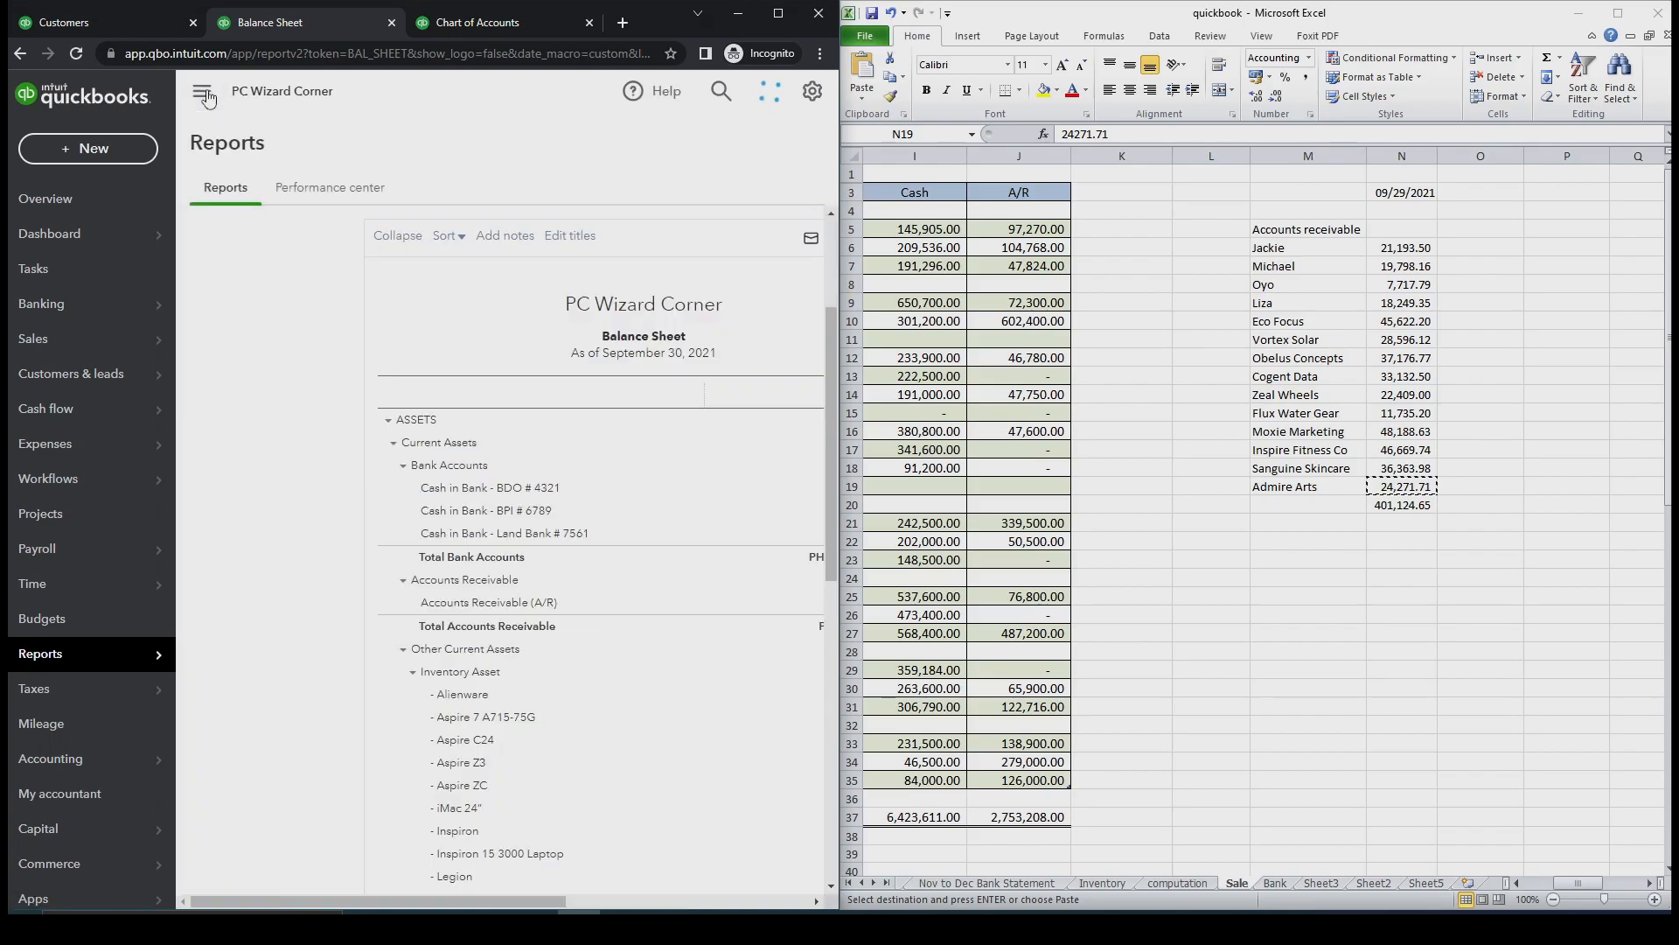
left_click(203, 94)
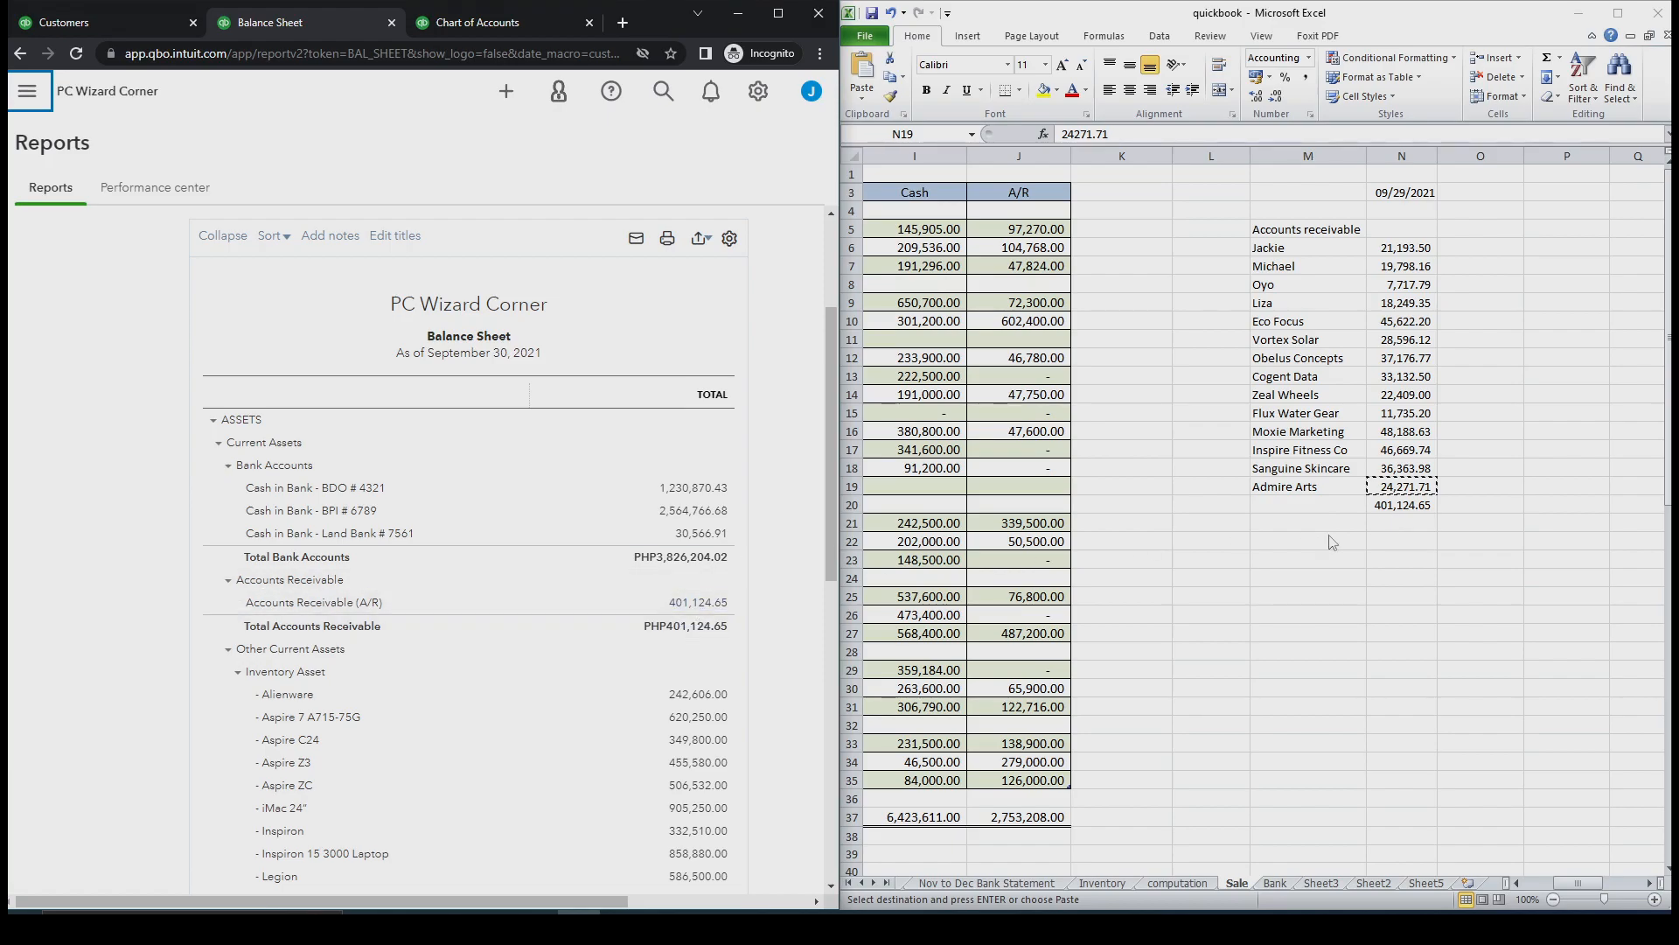
left_click_drag(833, 415, 831, 700)
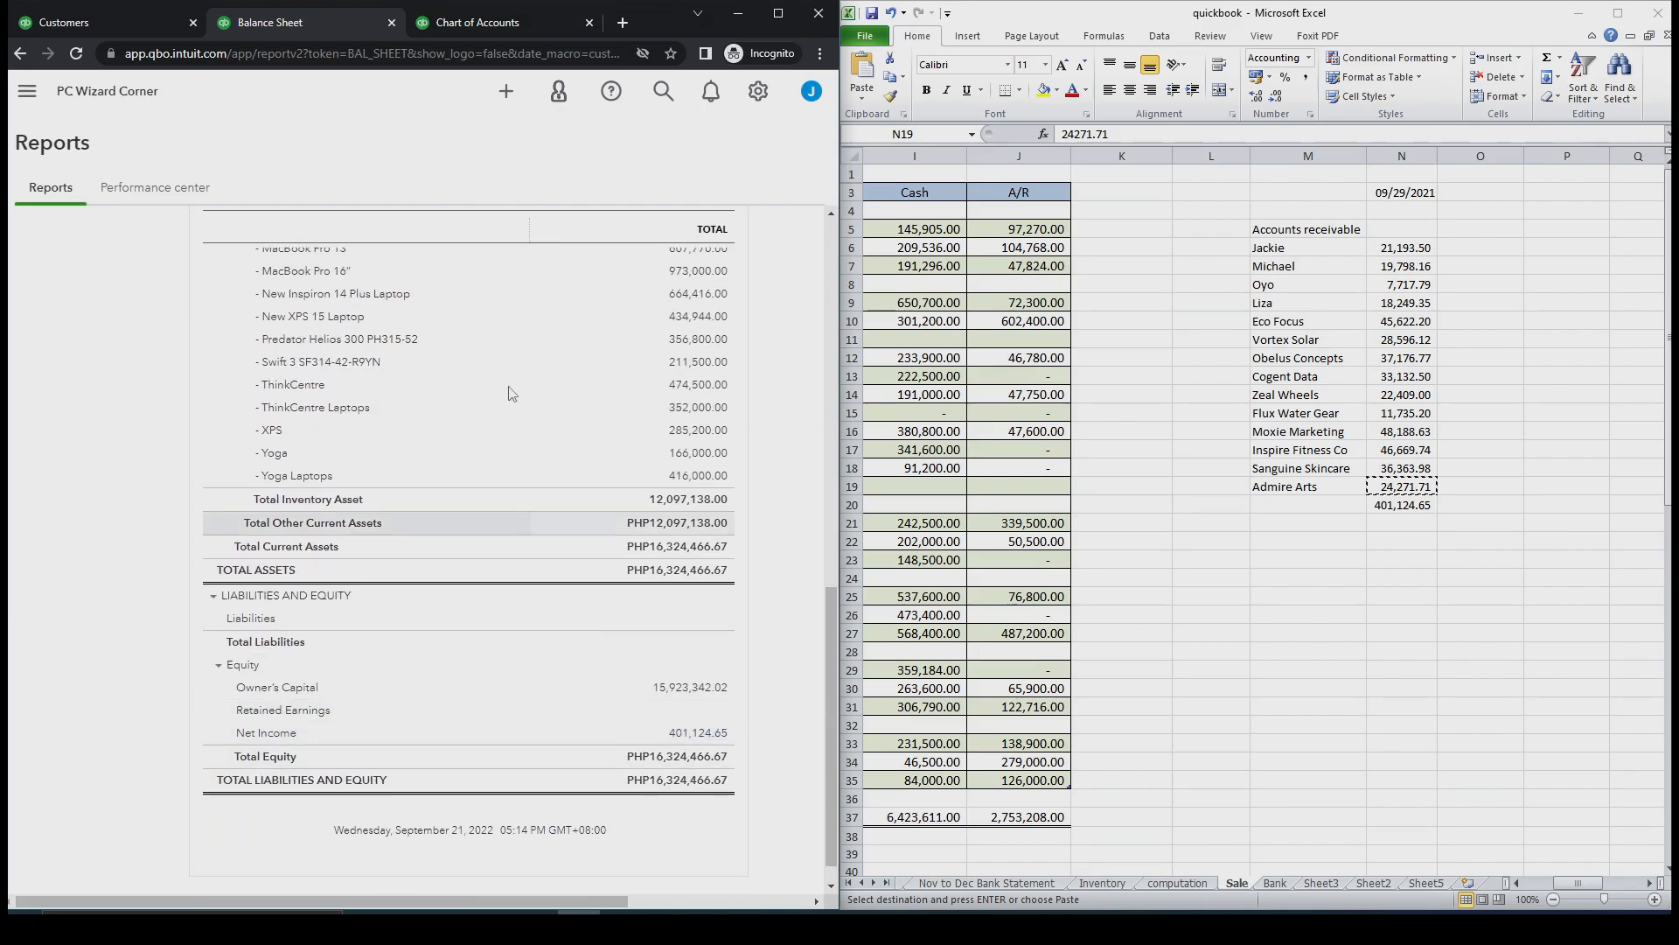
left_click(454, 23)
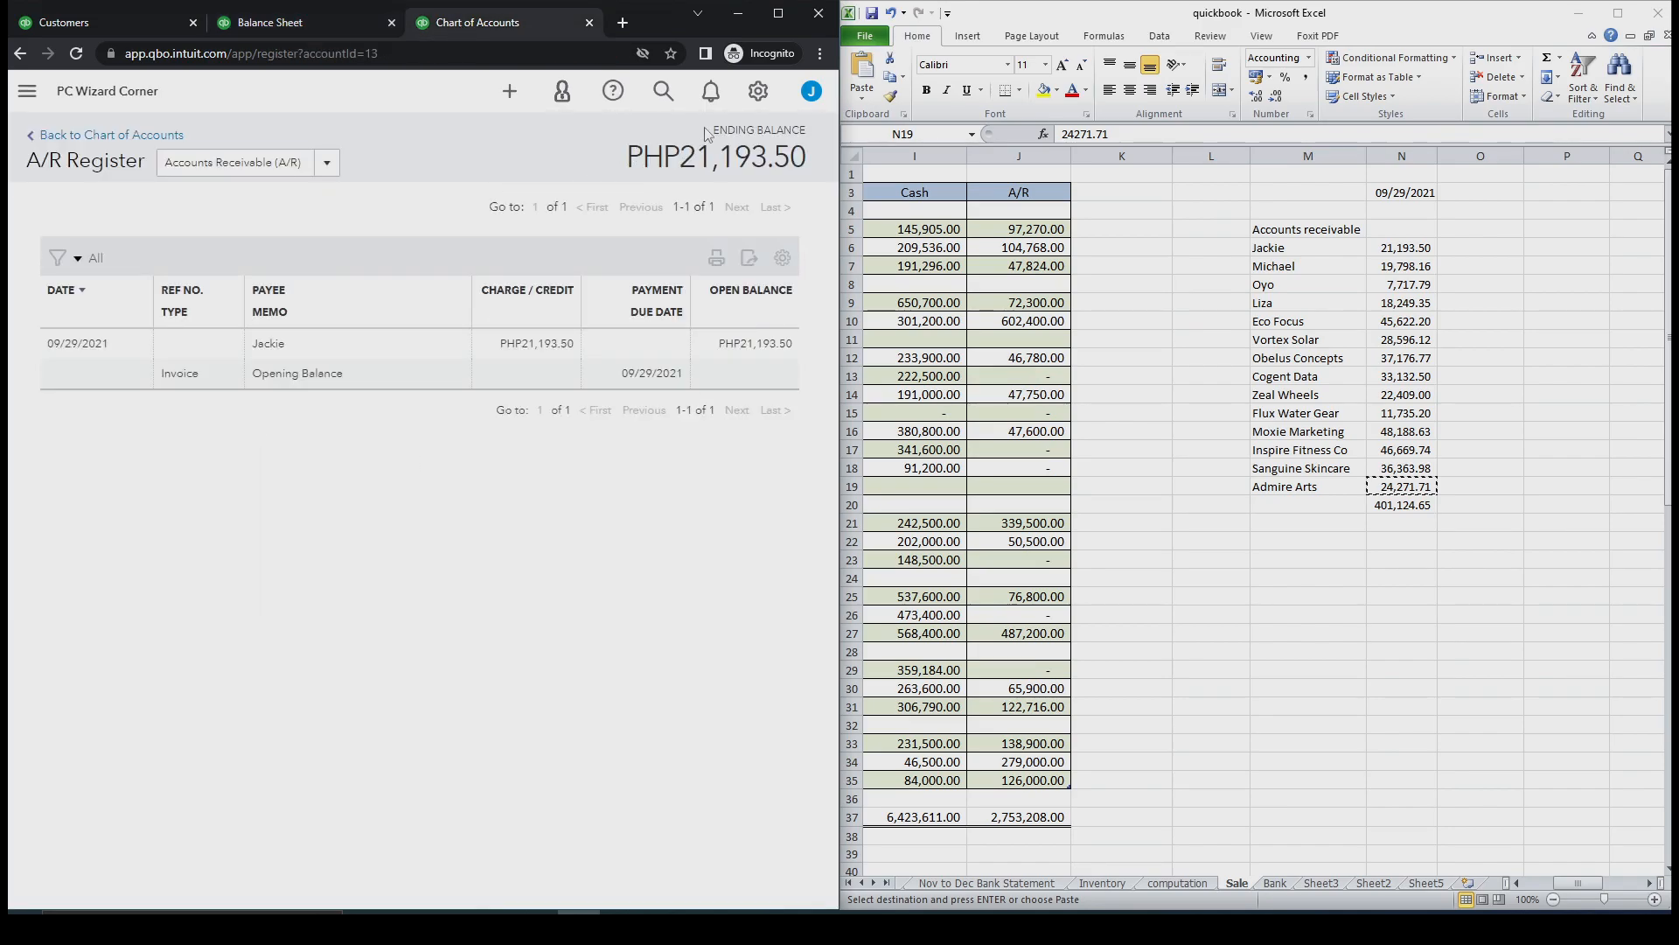
Open the Profit and Loss report from the Reports page favorites
left_click(27, 91)
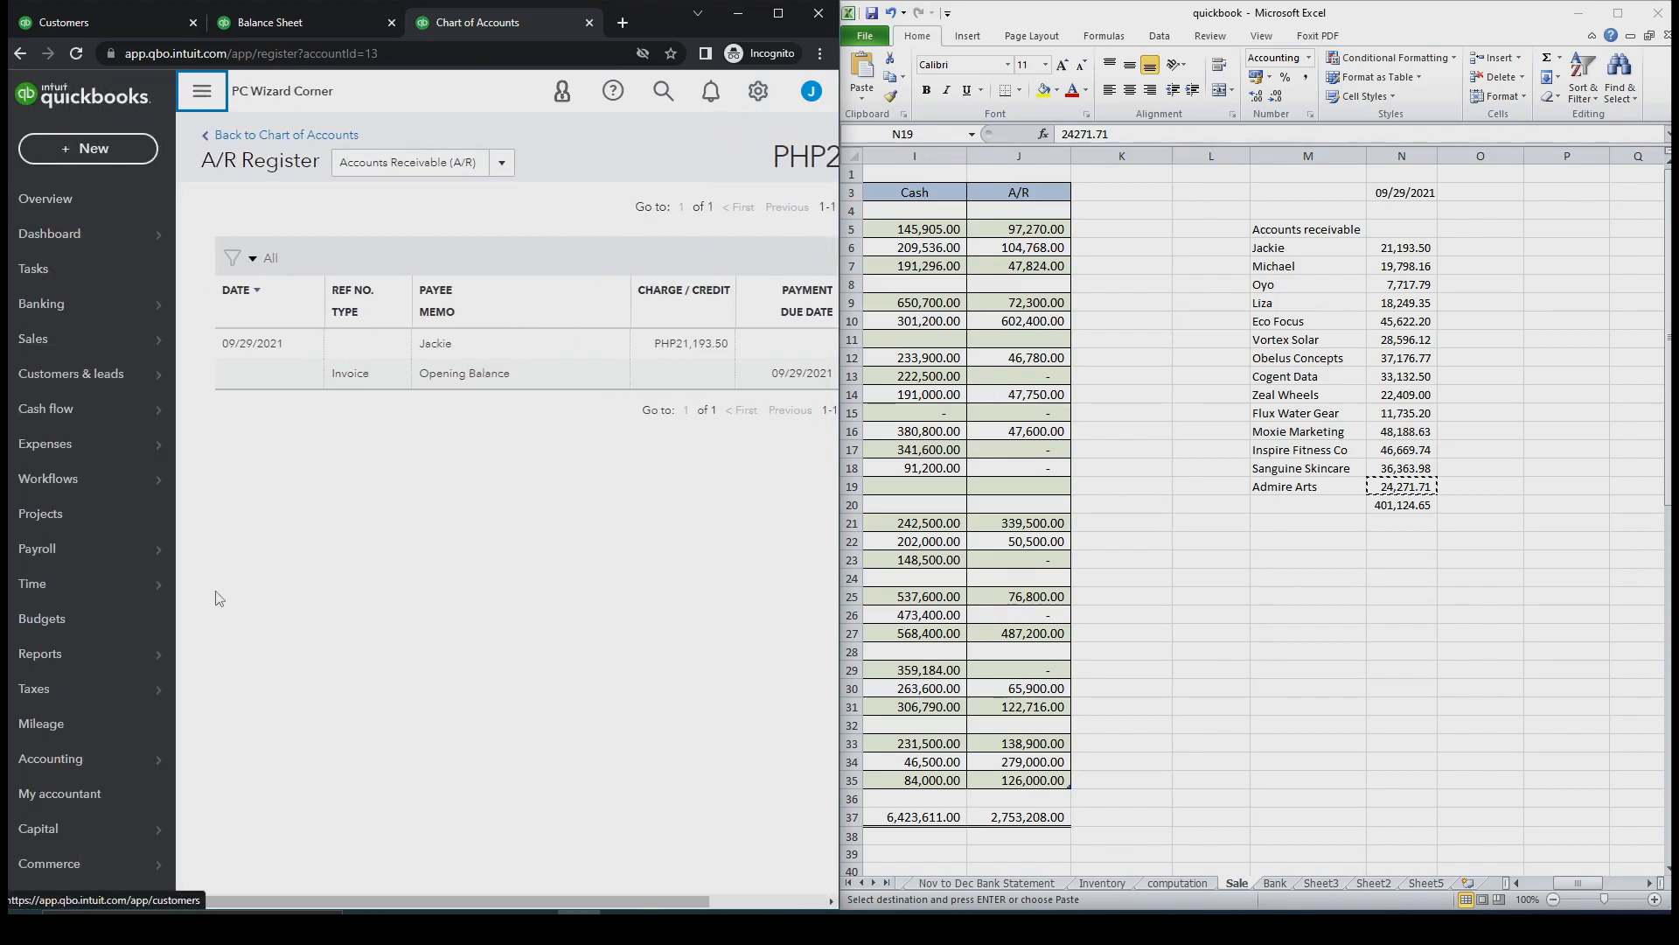
left_click(207, 658)
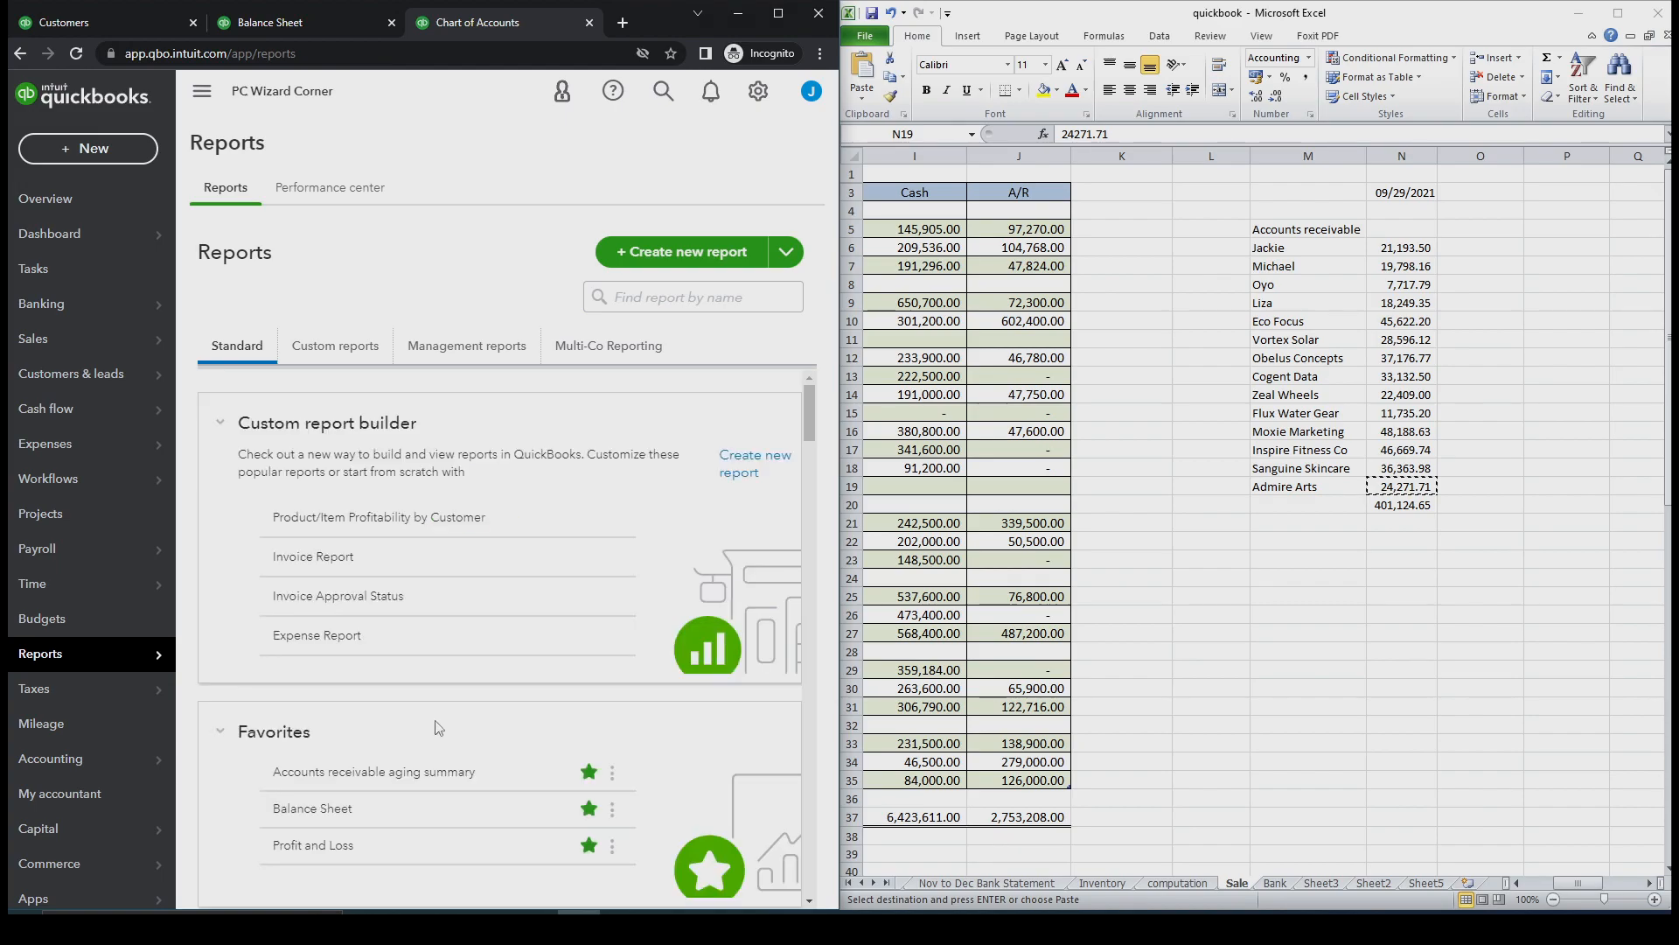
left_click(332, 850)
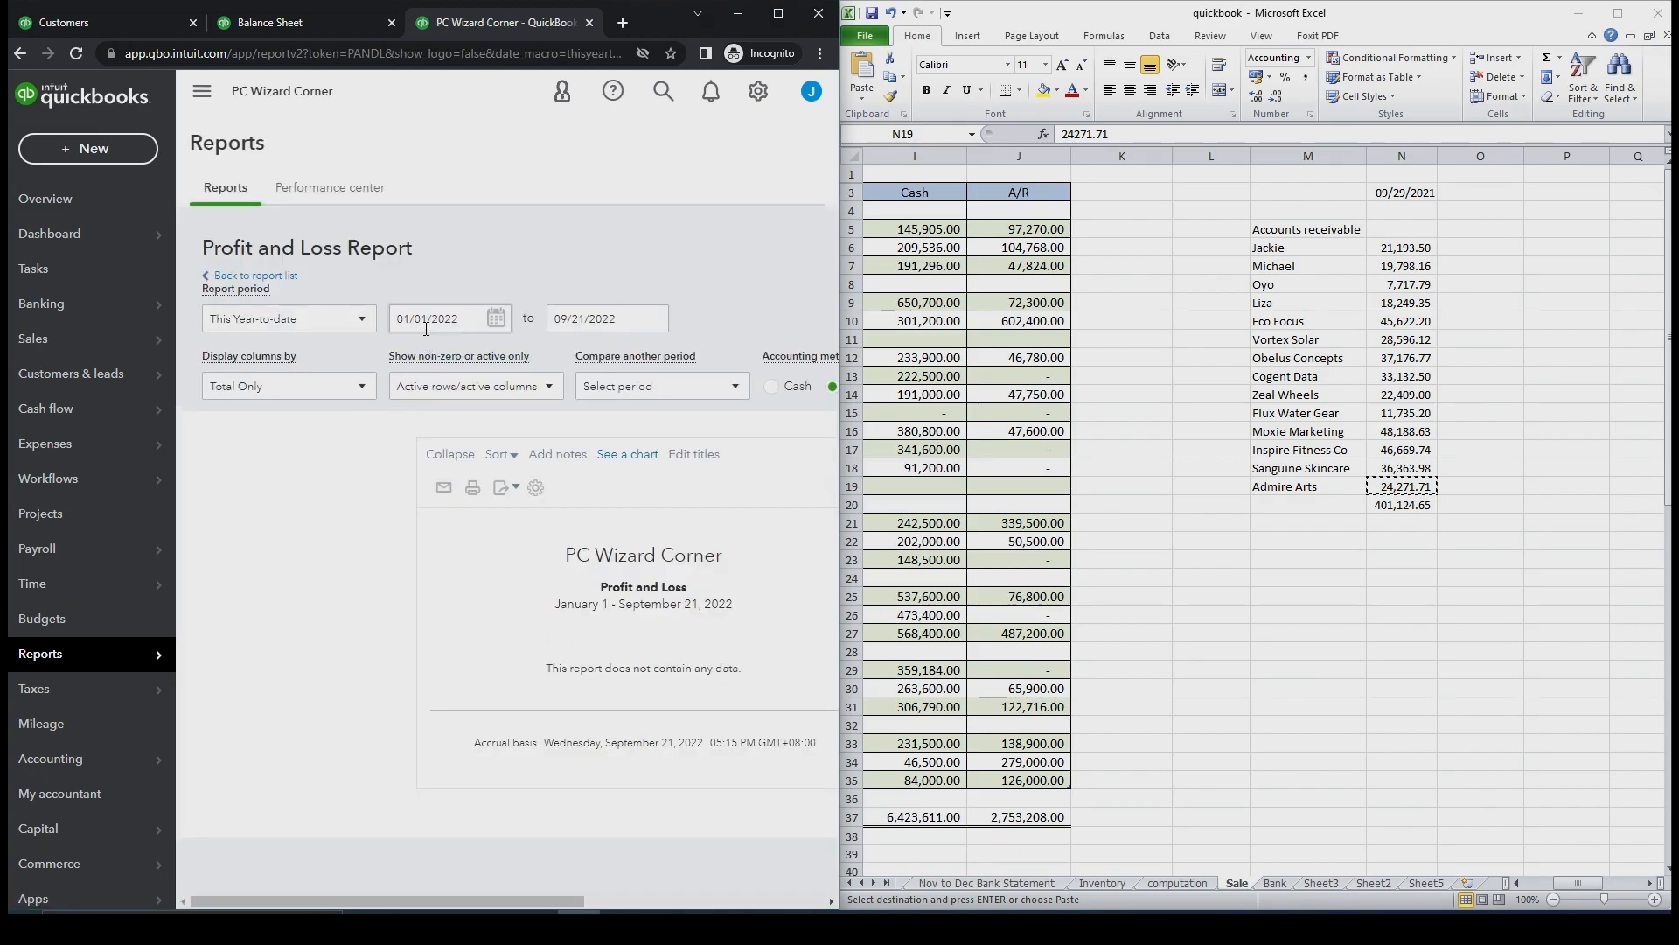
Run Profit and Loss for 01/01/2021 to 09/30/2021, showing Services income of 401,124.65
left_click_drag(450, 321, 589, 321)
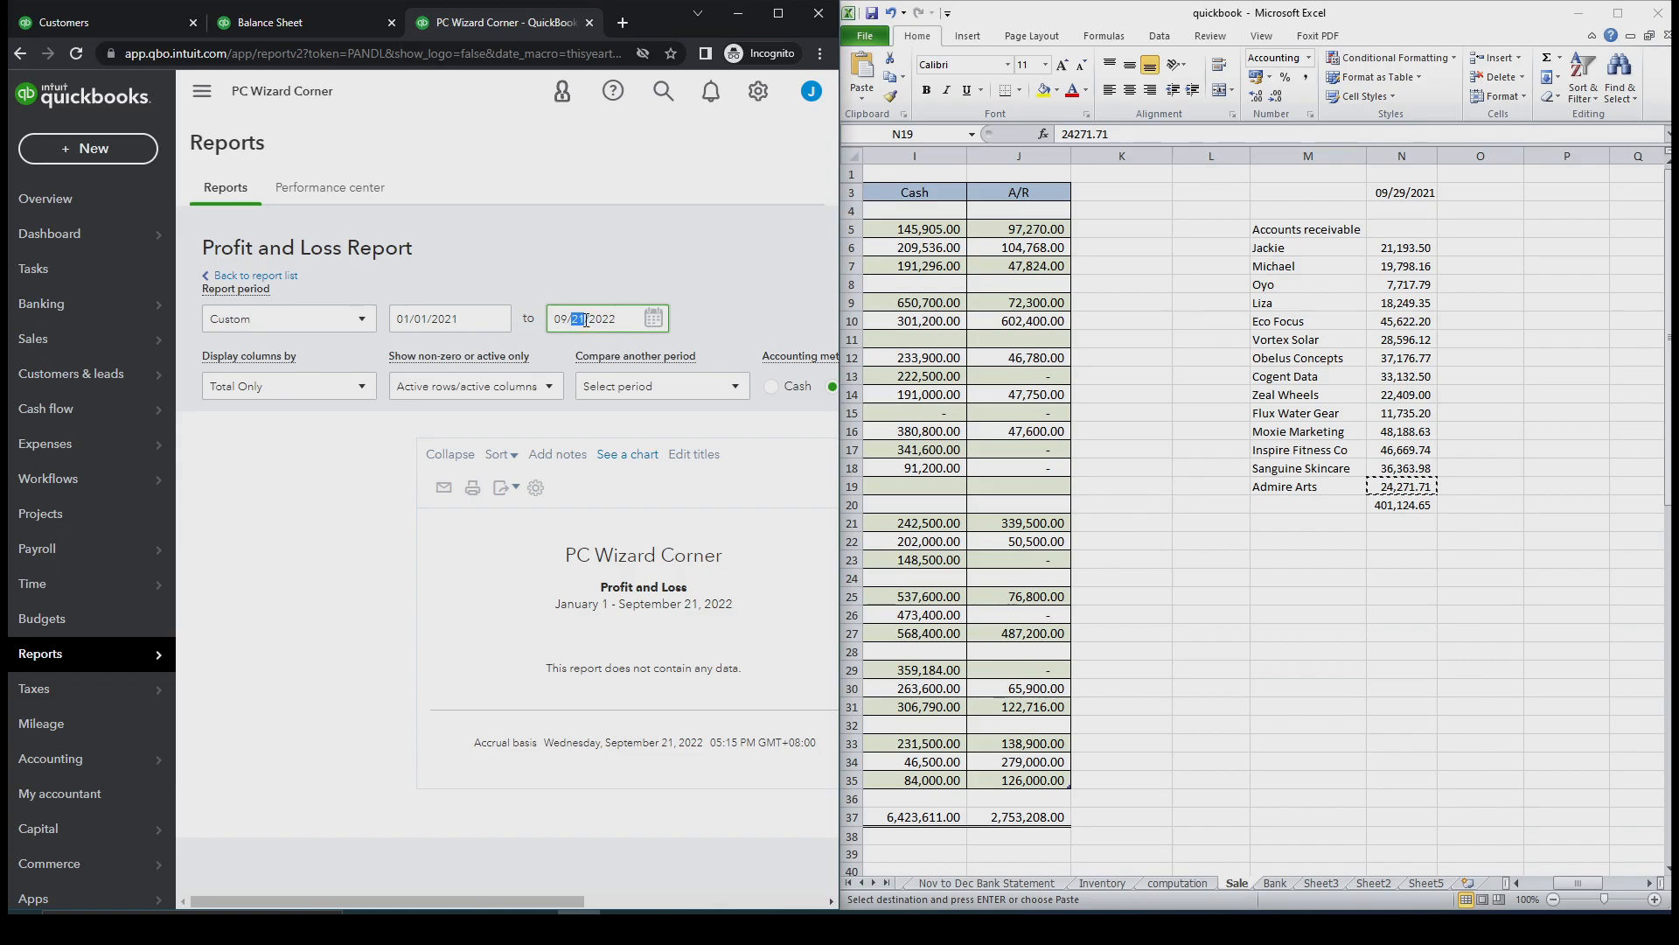
type("30")
left_click_drag(502, 895, 613, 896)
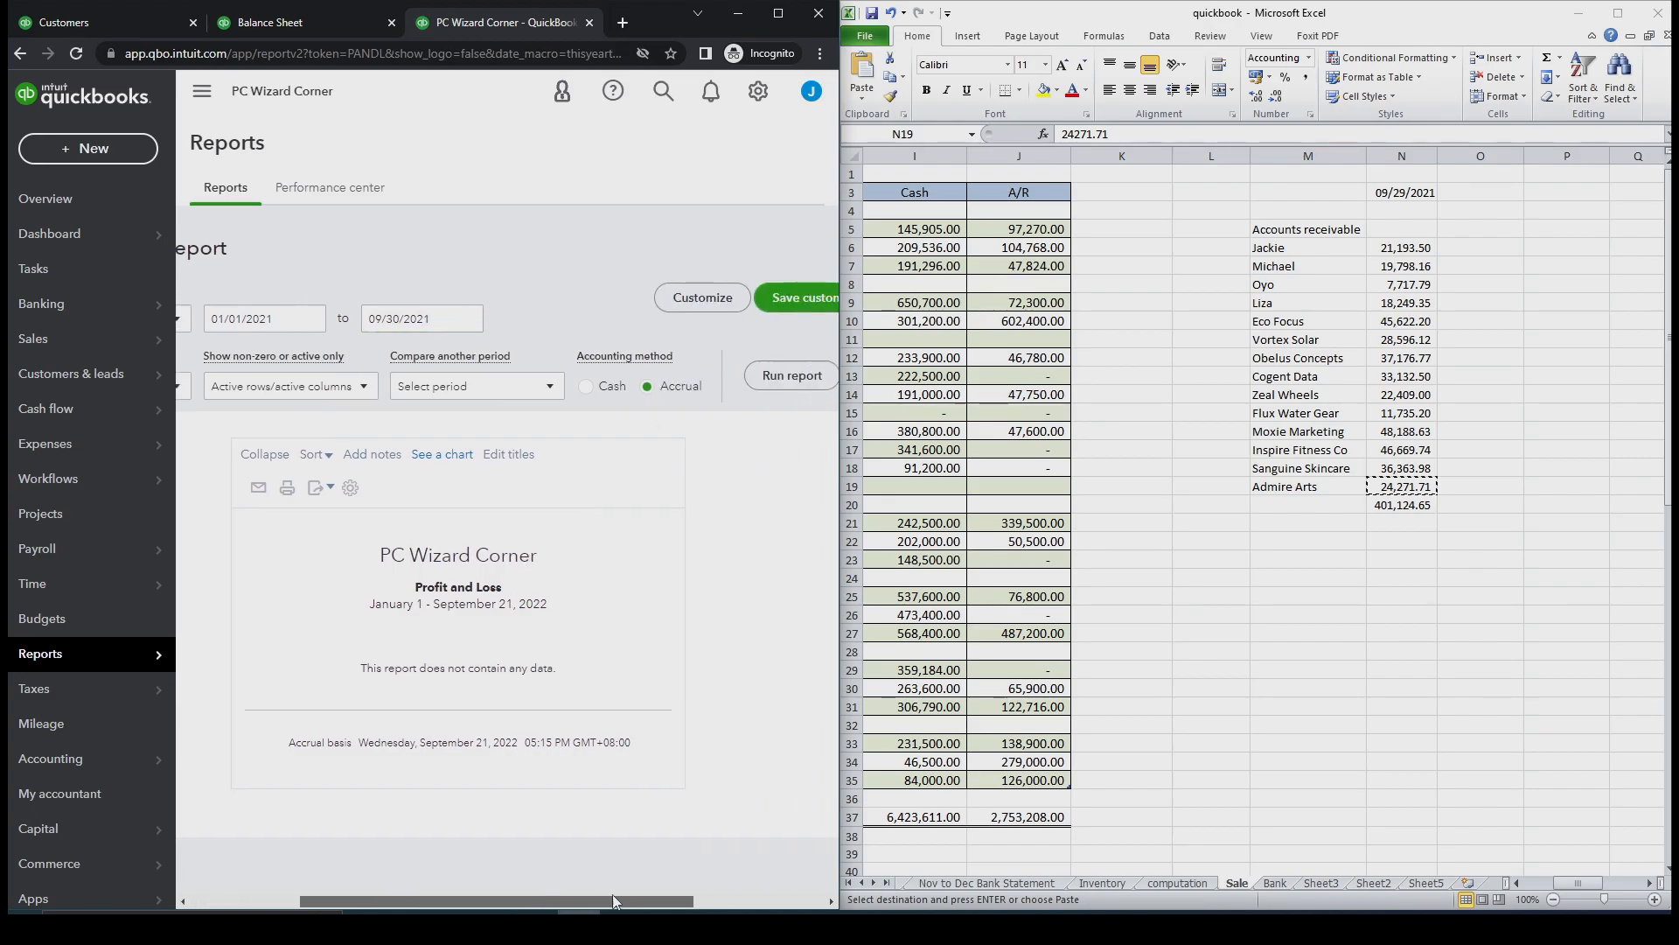
left_click(787, 375)
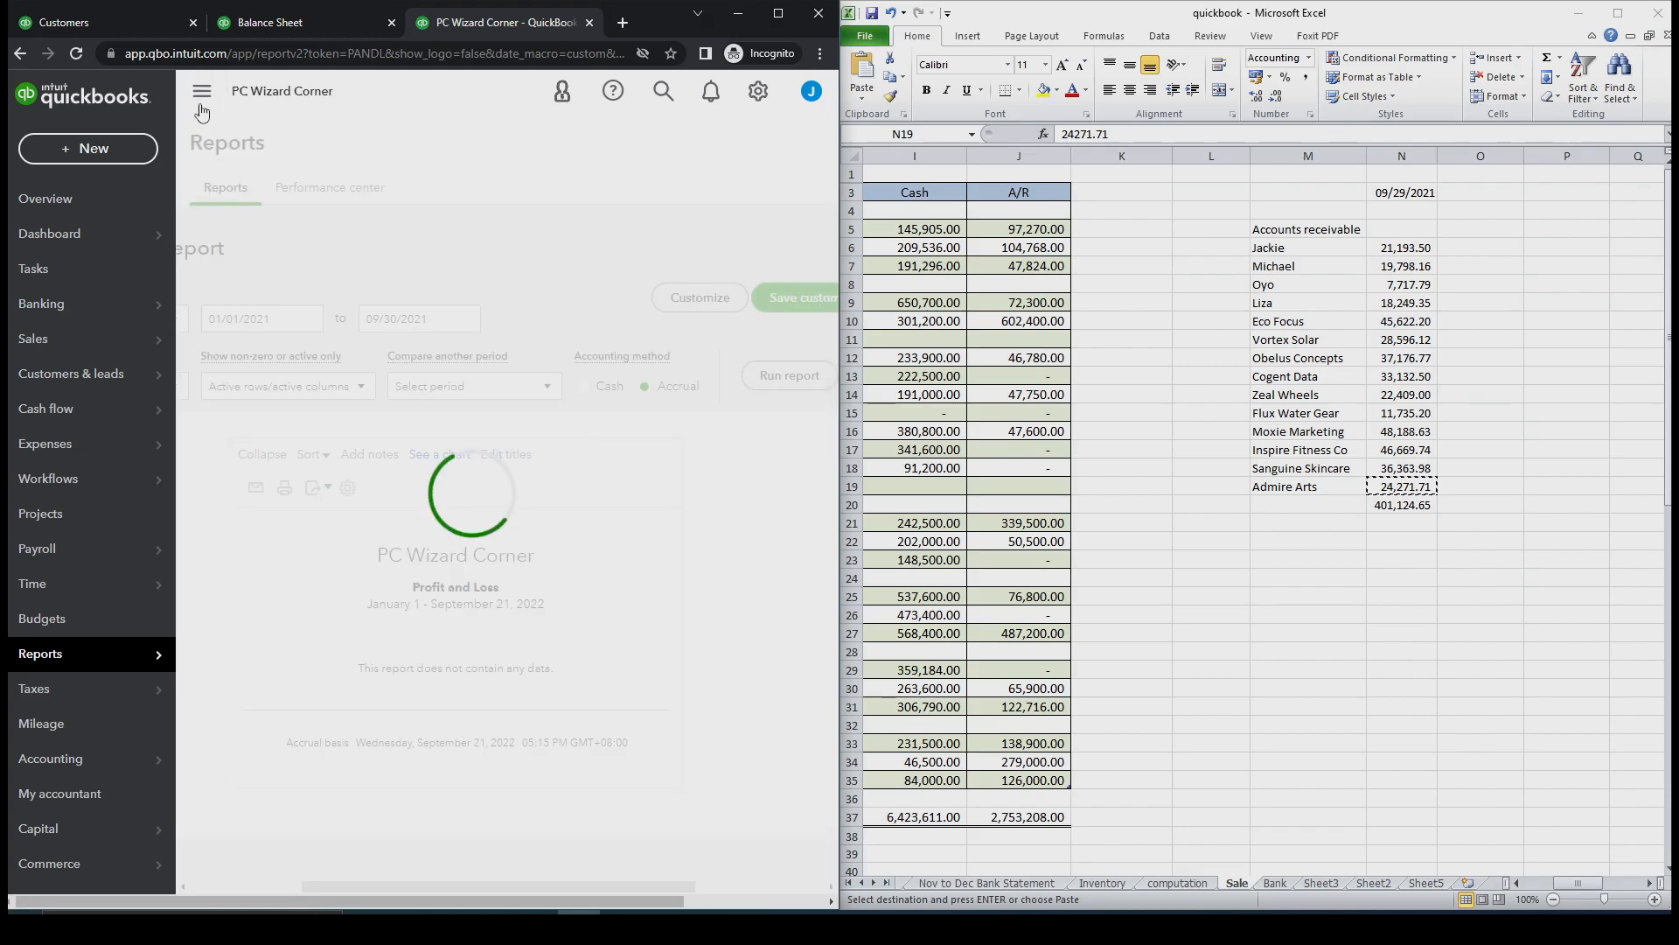
left_click(202, 103)
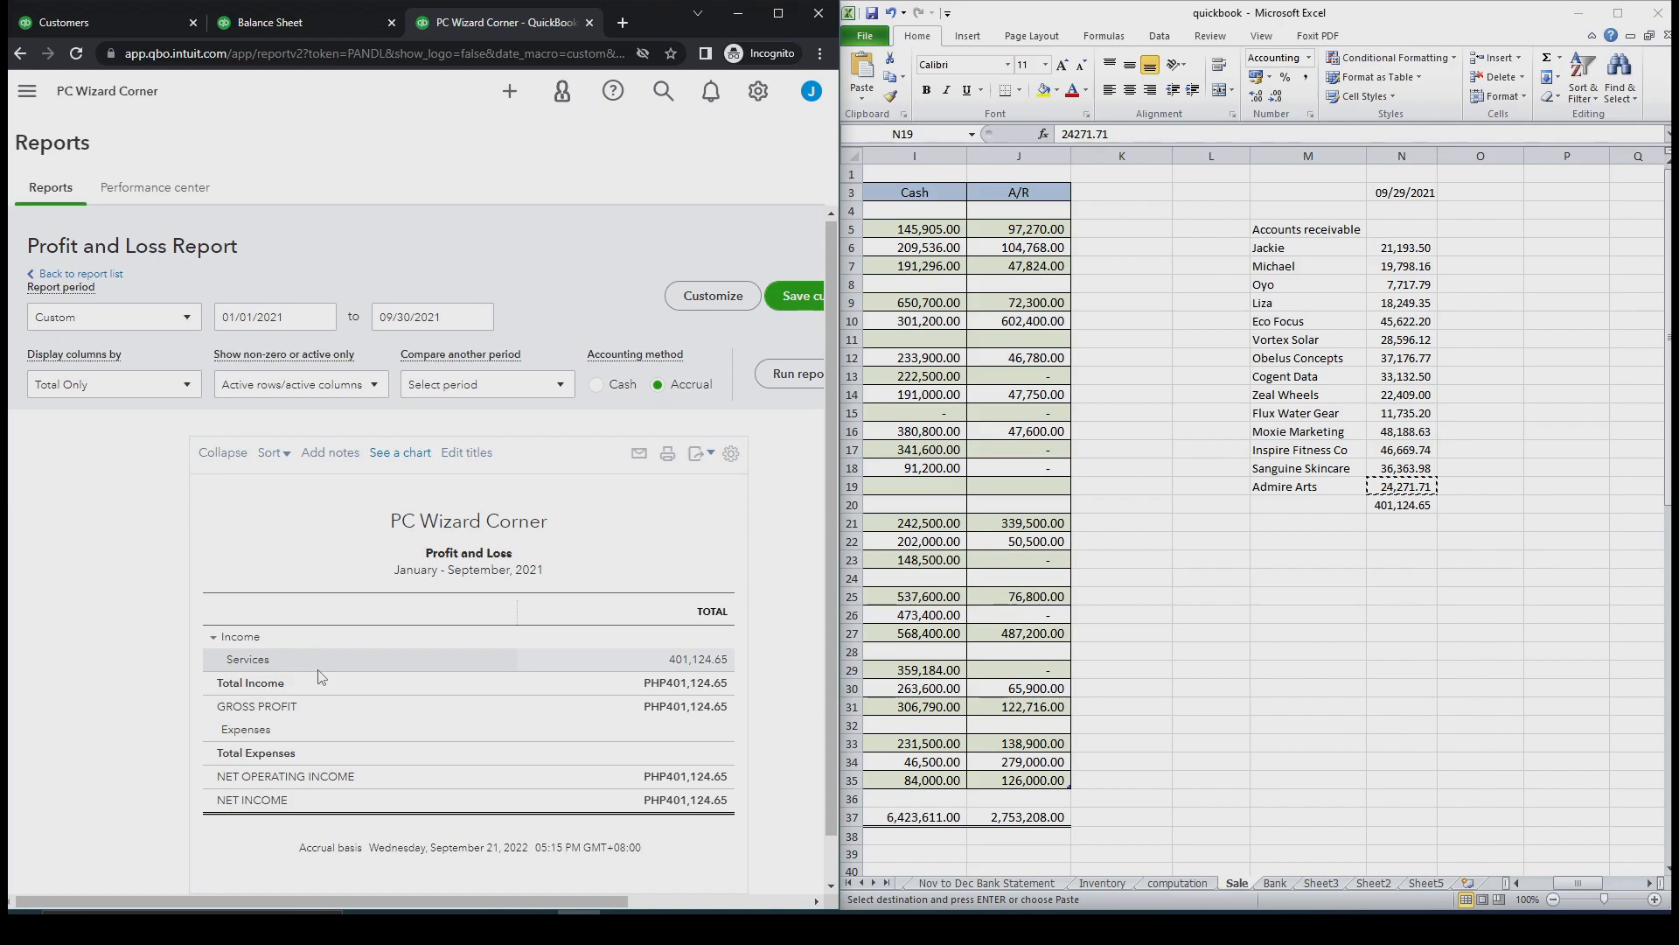
left_click(669, 663)
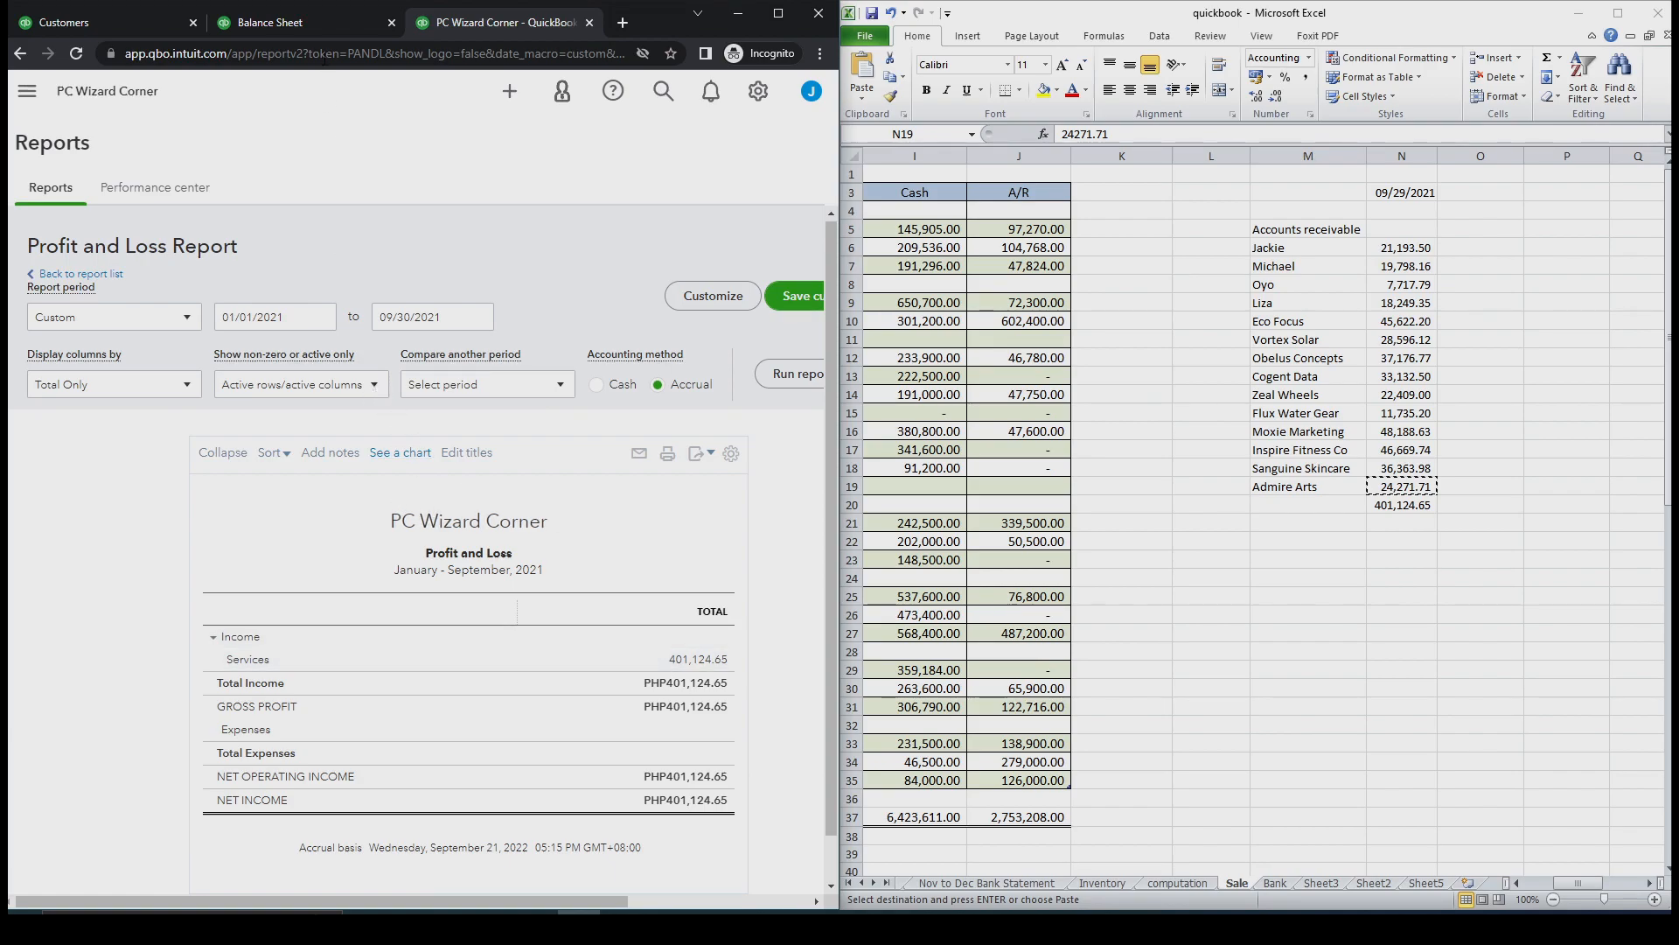
Drill into the Balance Sheet's Accounts Receivable 401,124.65 and open Admire Arts' opening invoice
left_click(303, 22)
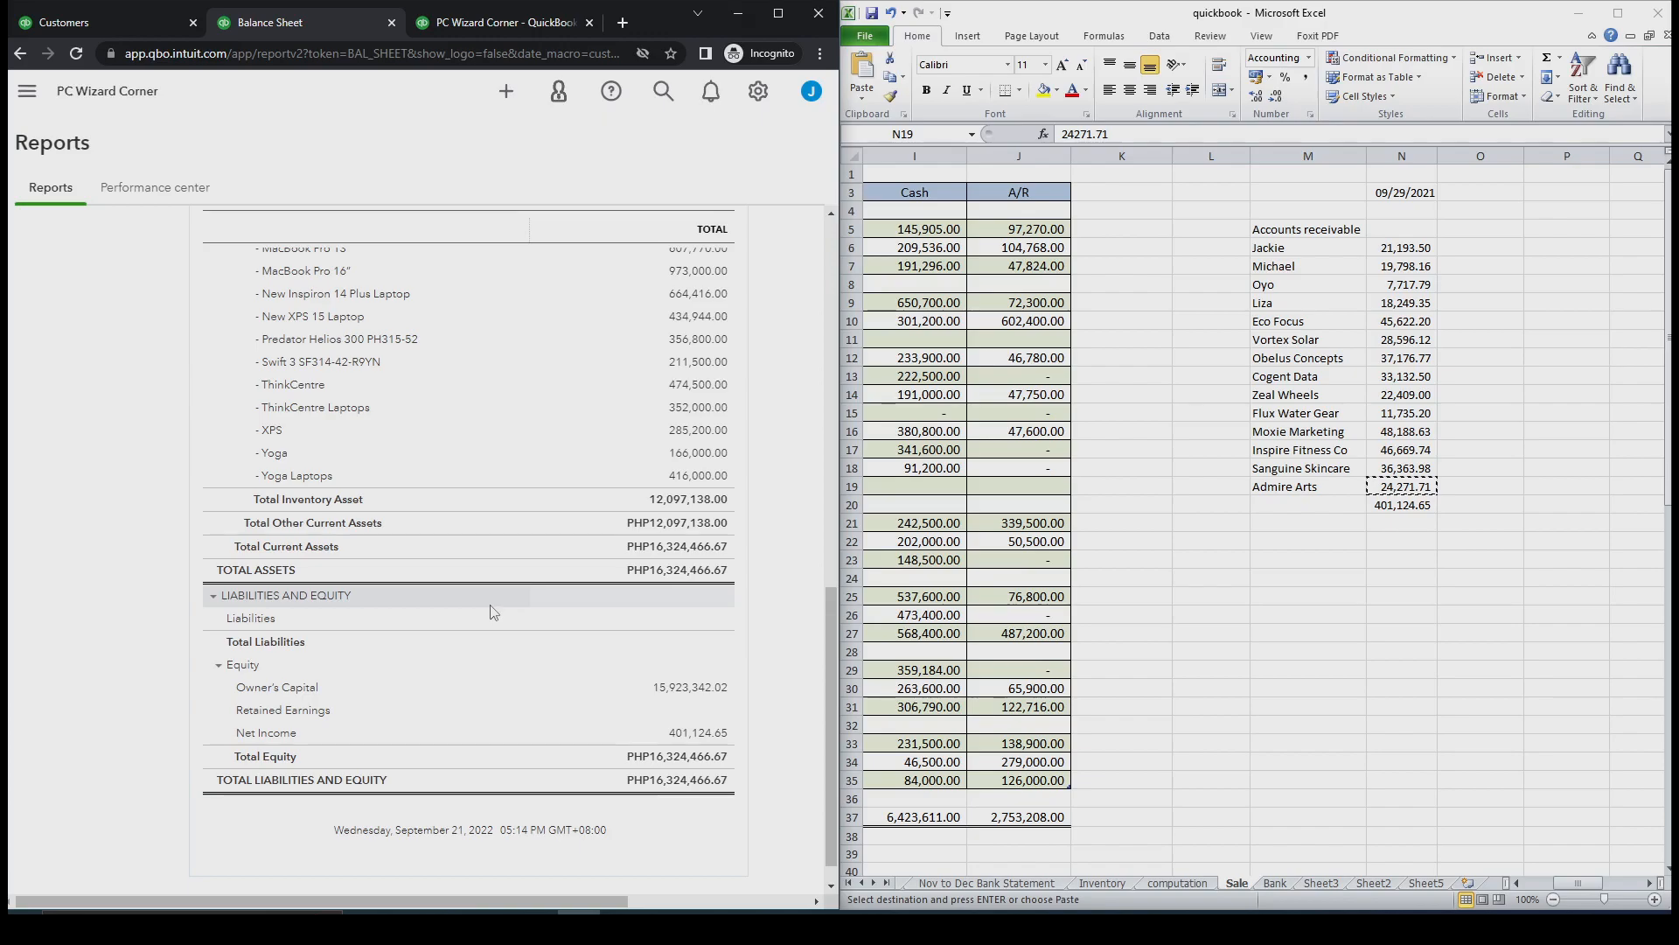
scroll(493, 609, "up", 8)
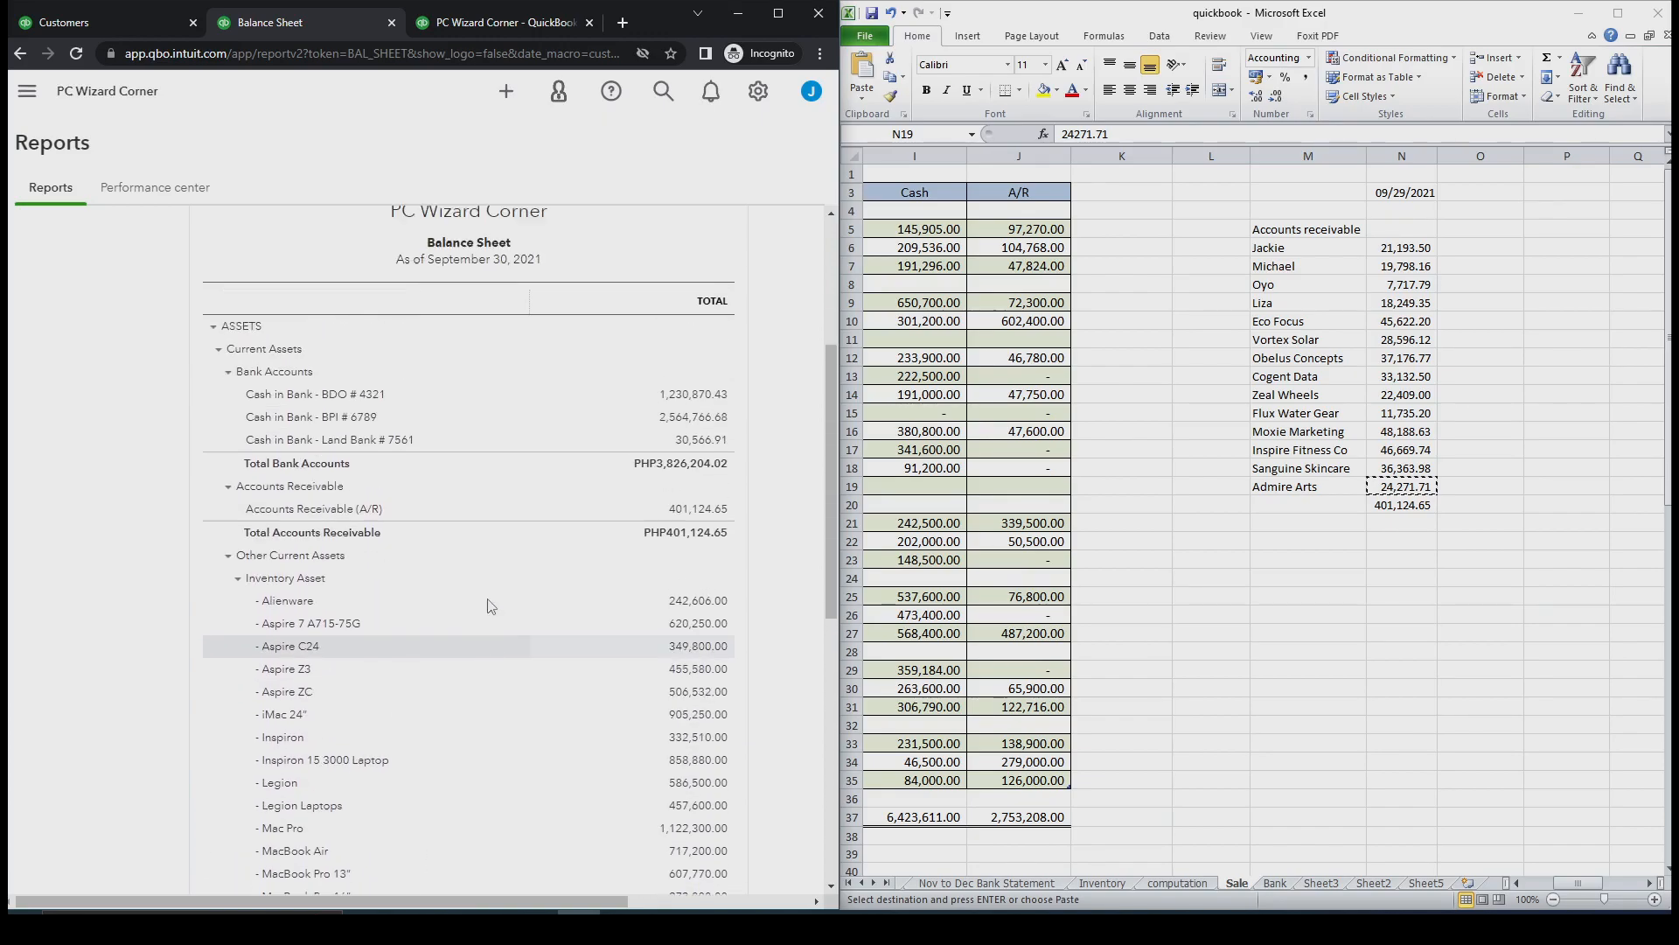
left_click(686, 530)
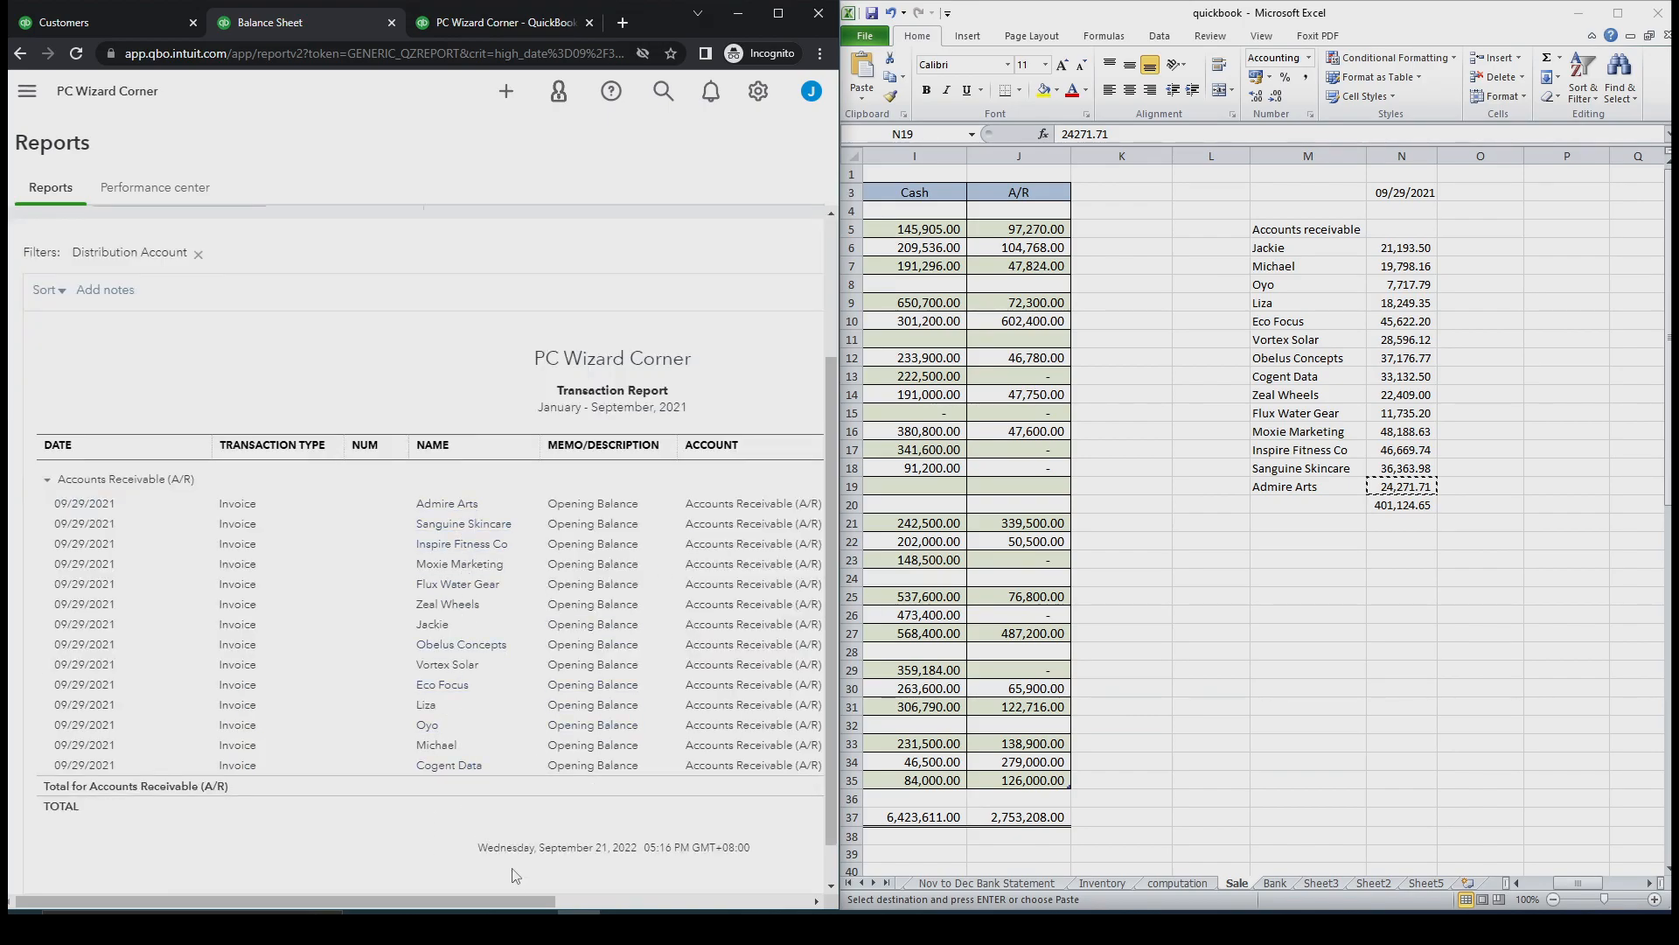
left_click_drag(523, 901, 726, 892)
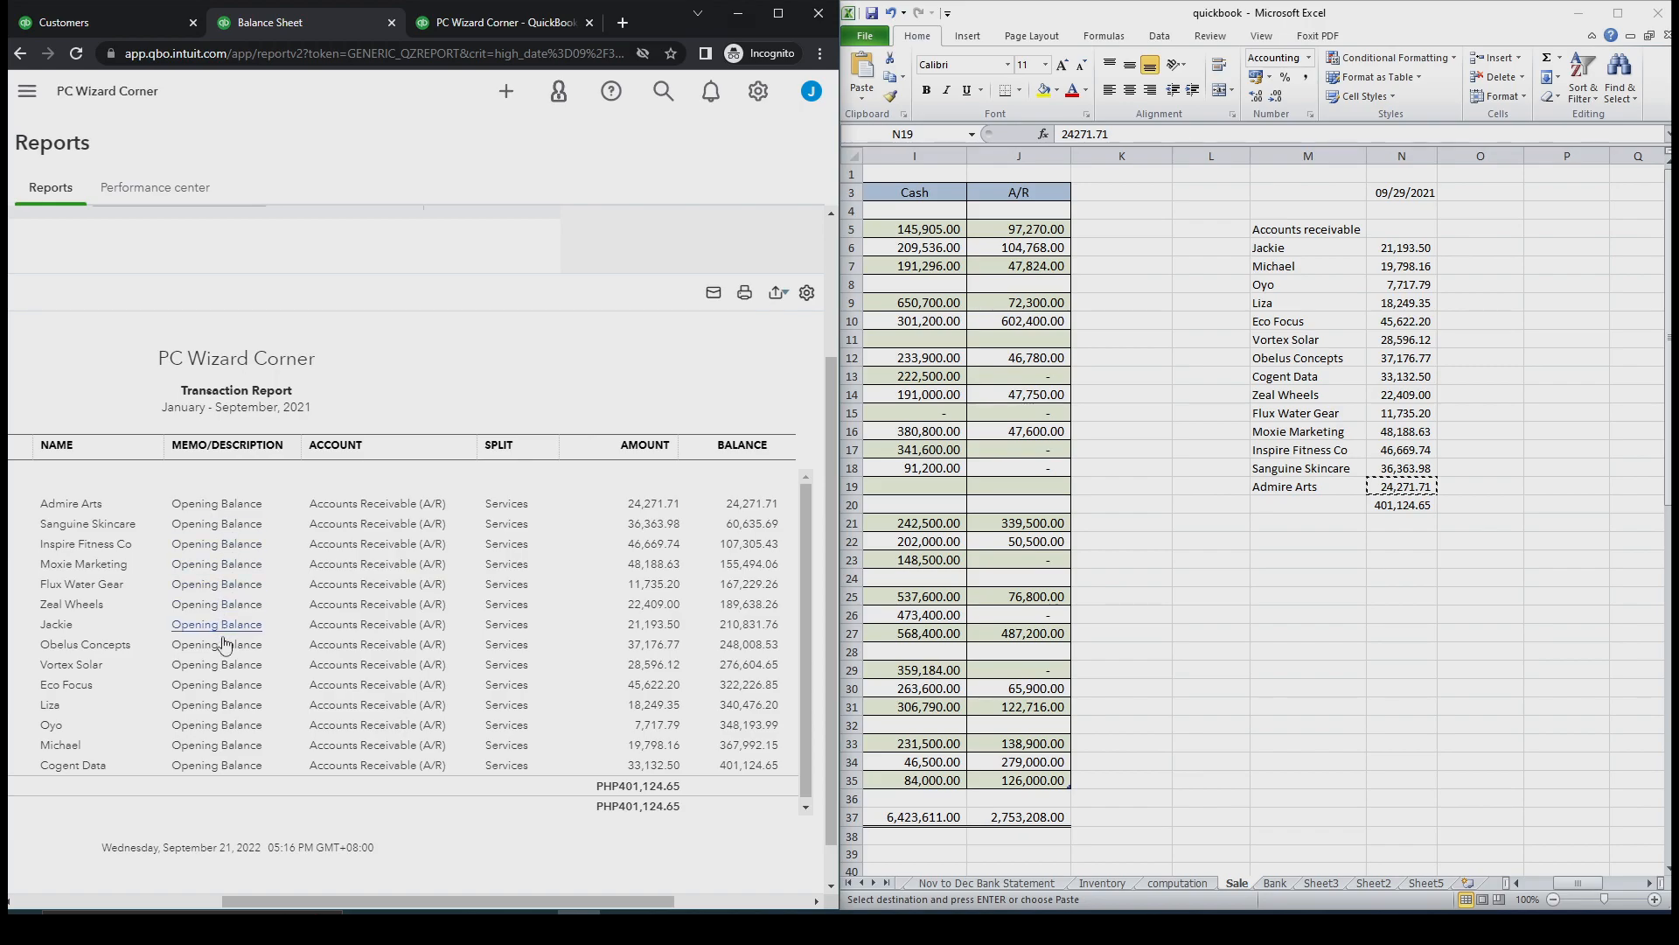
left_click(211, 506)
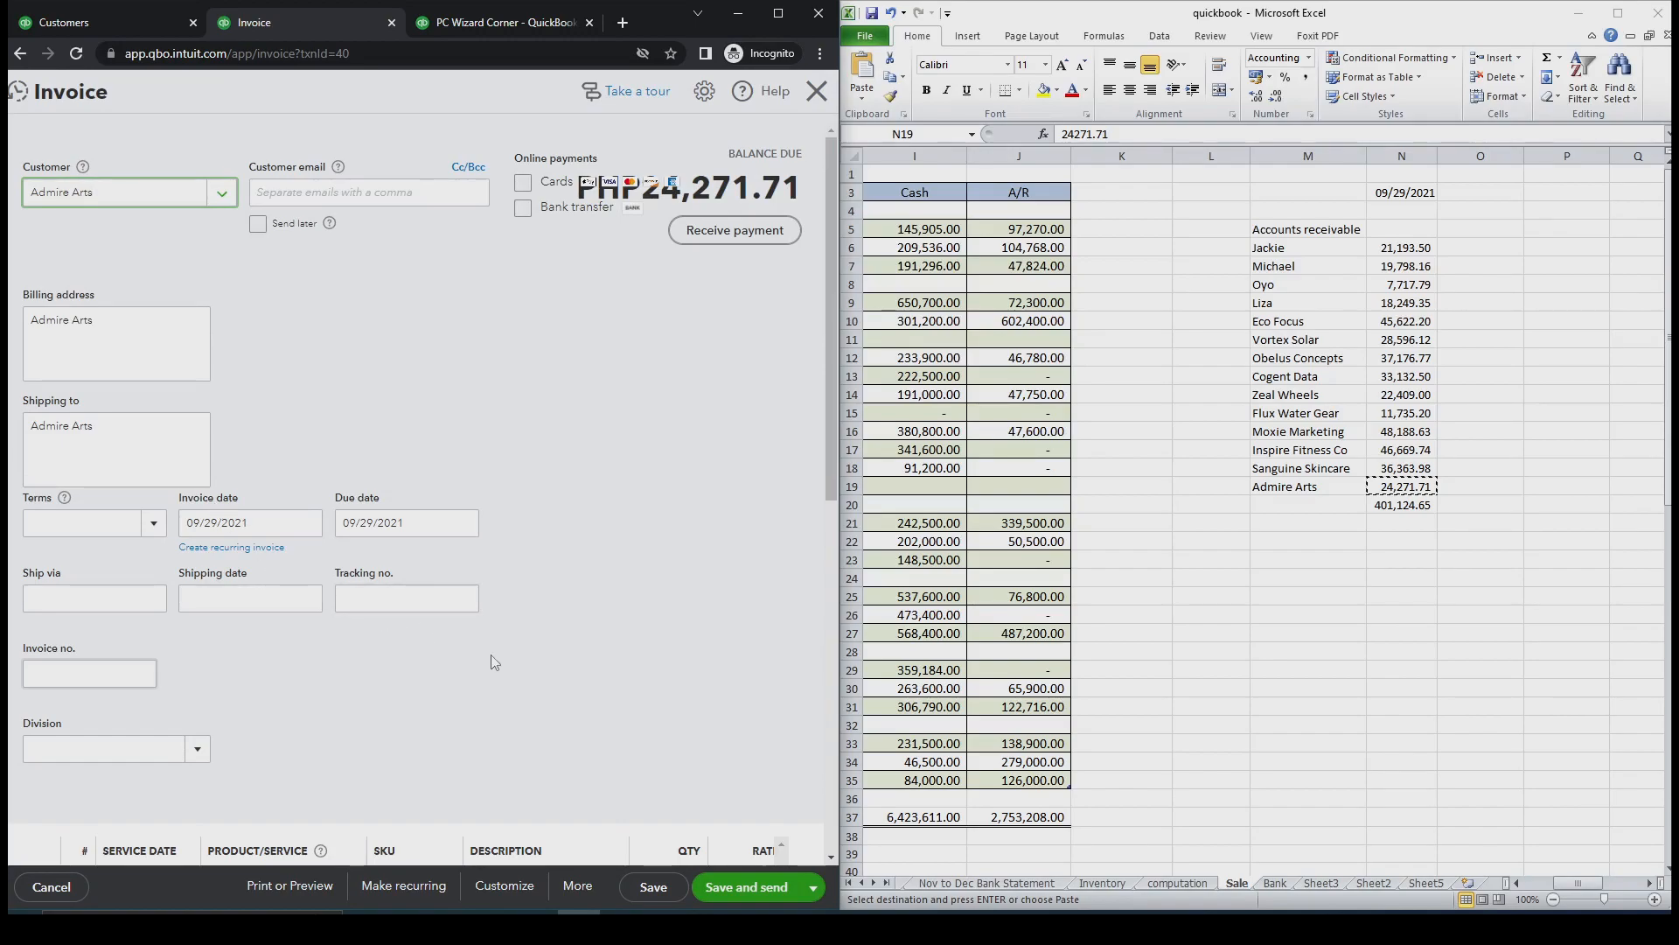
scroll(477, 640, "down", 8)
scroll(394, 612, "up", 5)
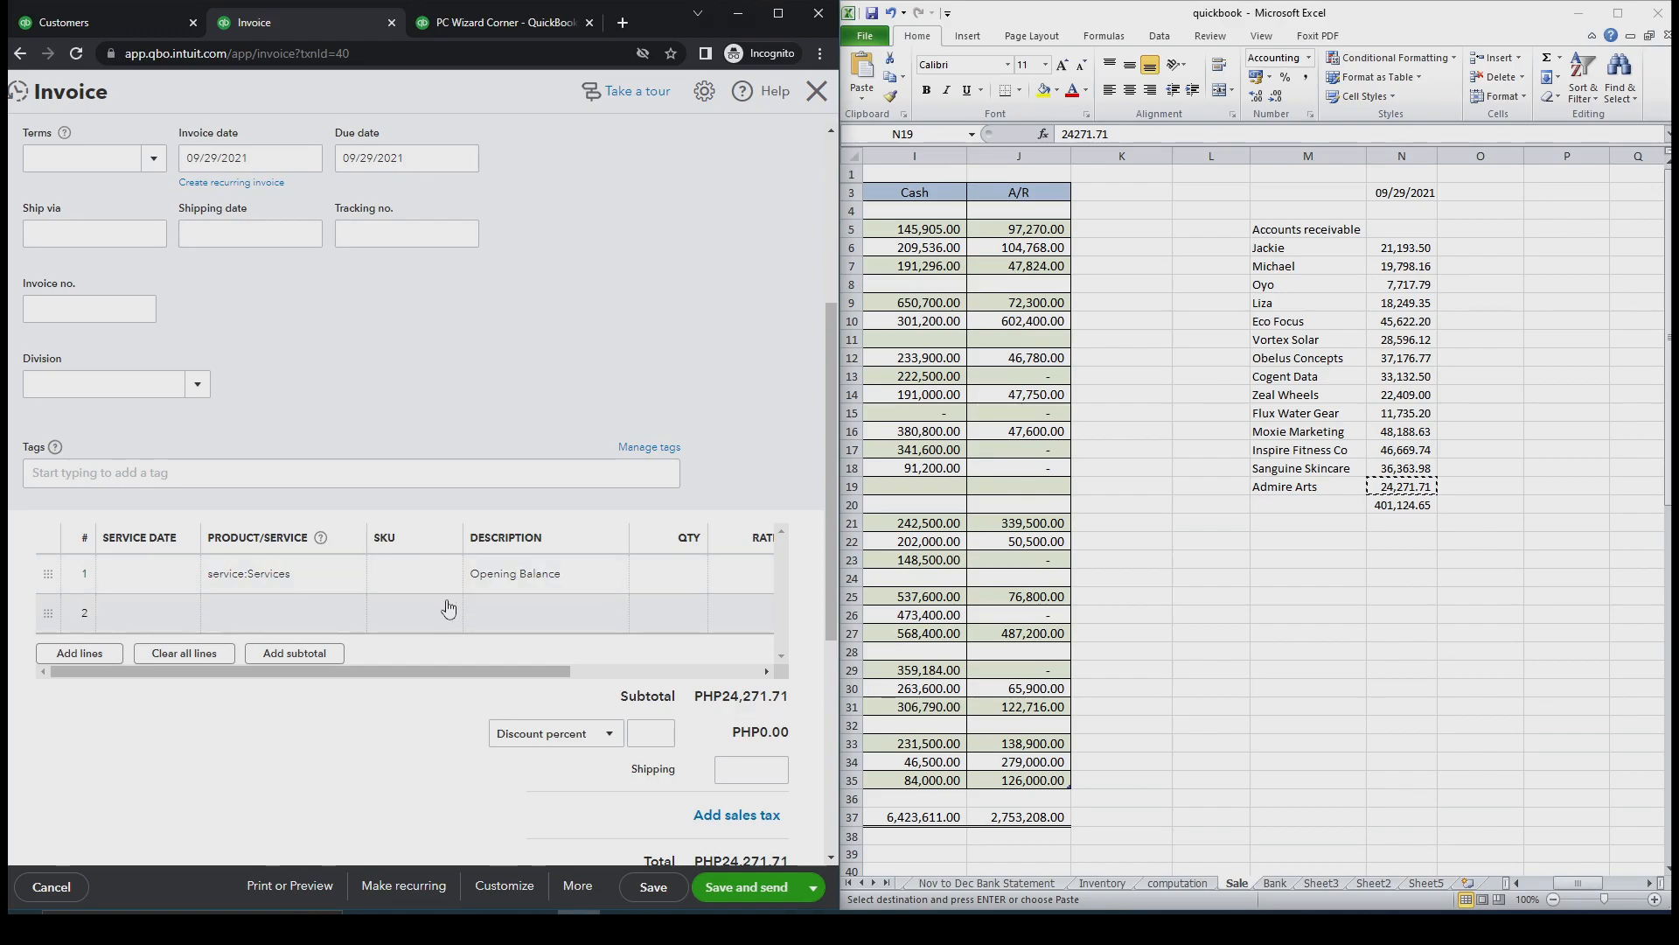
scroll(361, 642, "down", 1)
scroll(361, 641, "down", 2)
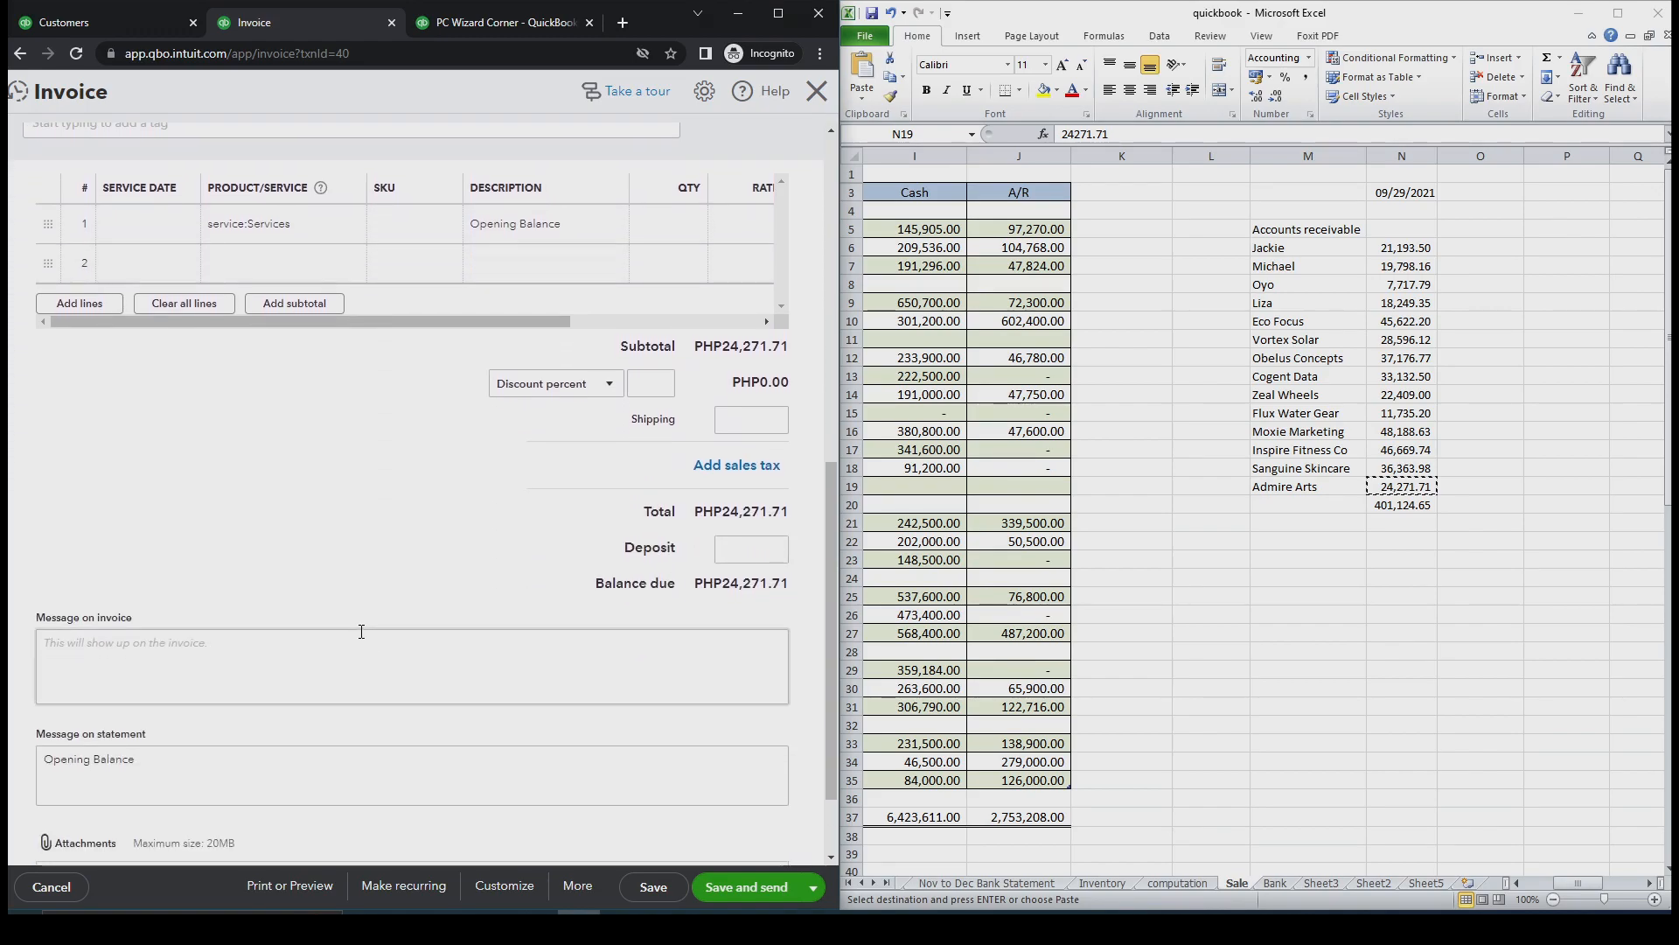
left_click(59, 887)
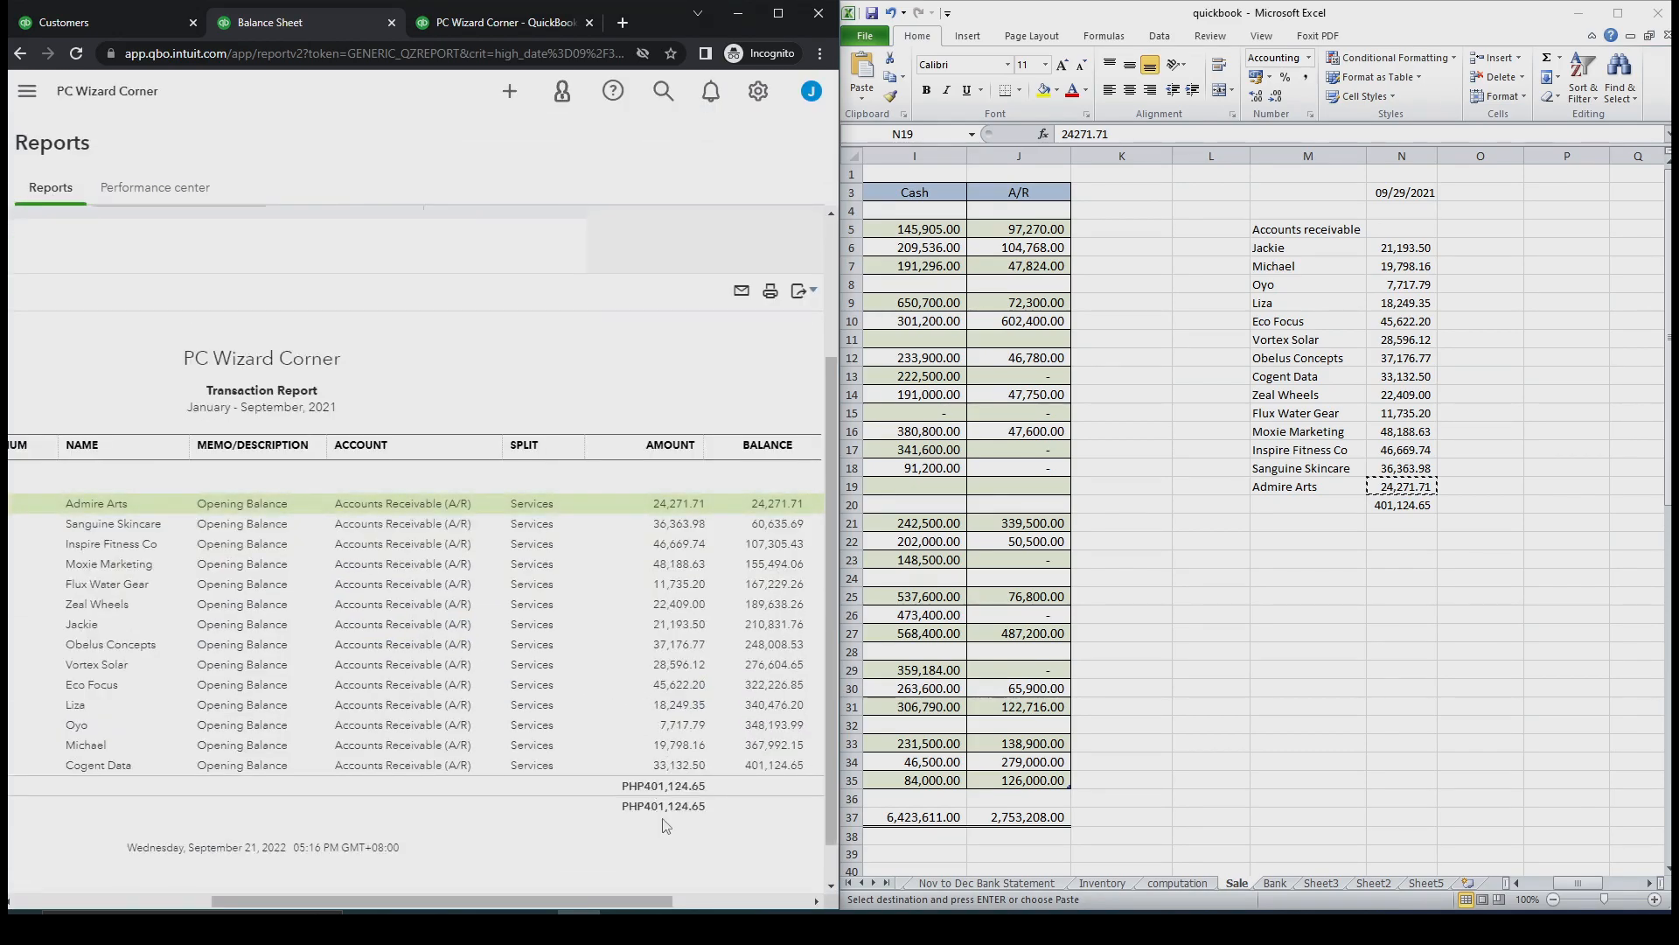
Return from the drill-down reports to the main list of reports
left_click_drag(636, 902, 301, 842)
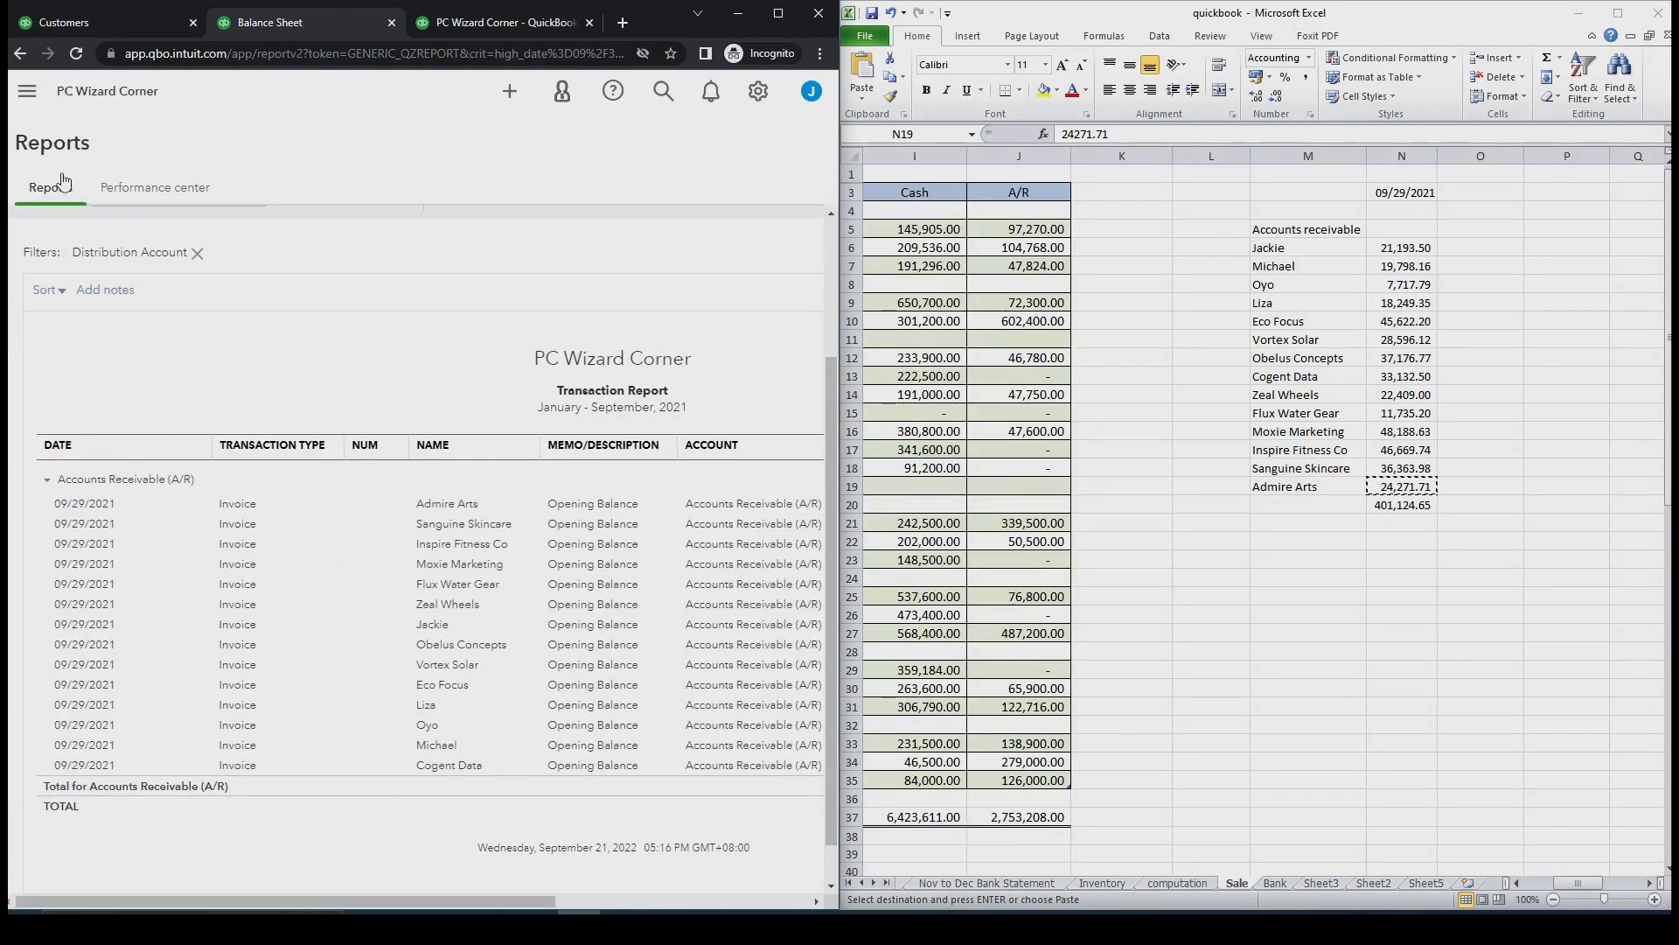
scroll(64, 184, "up", 3)
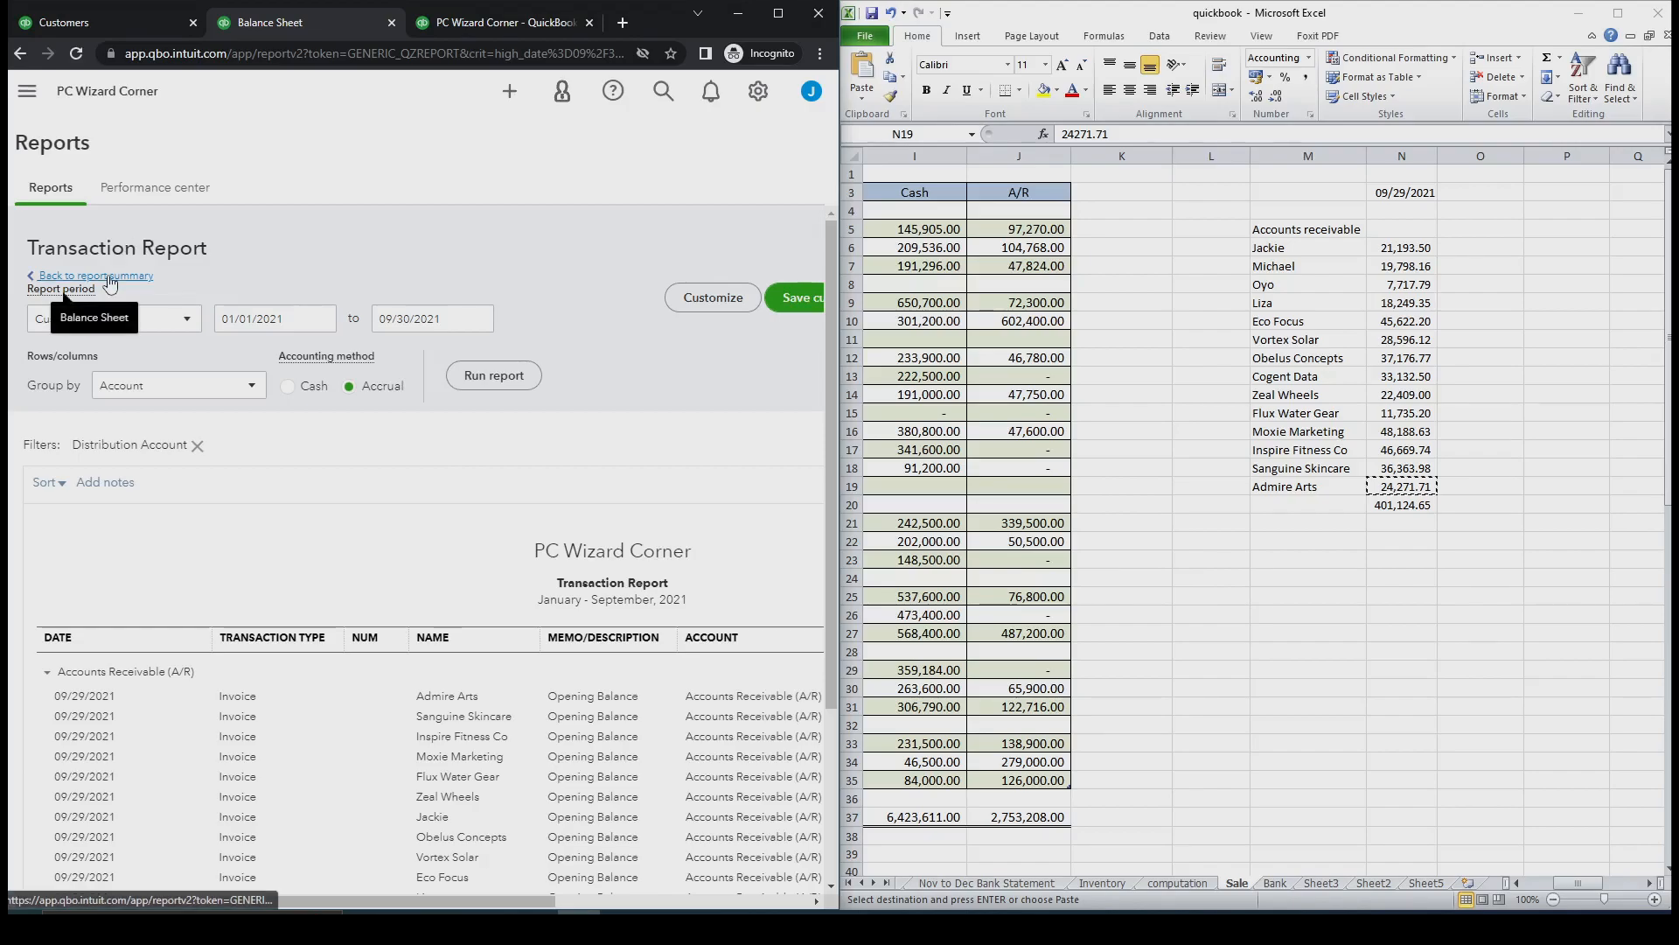
left_click(109, 279)
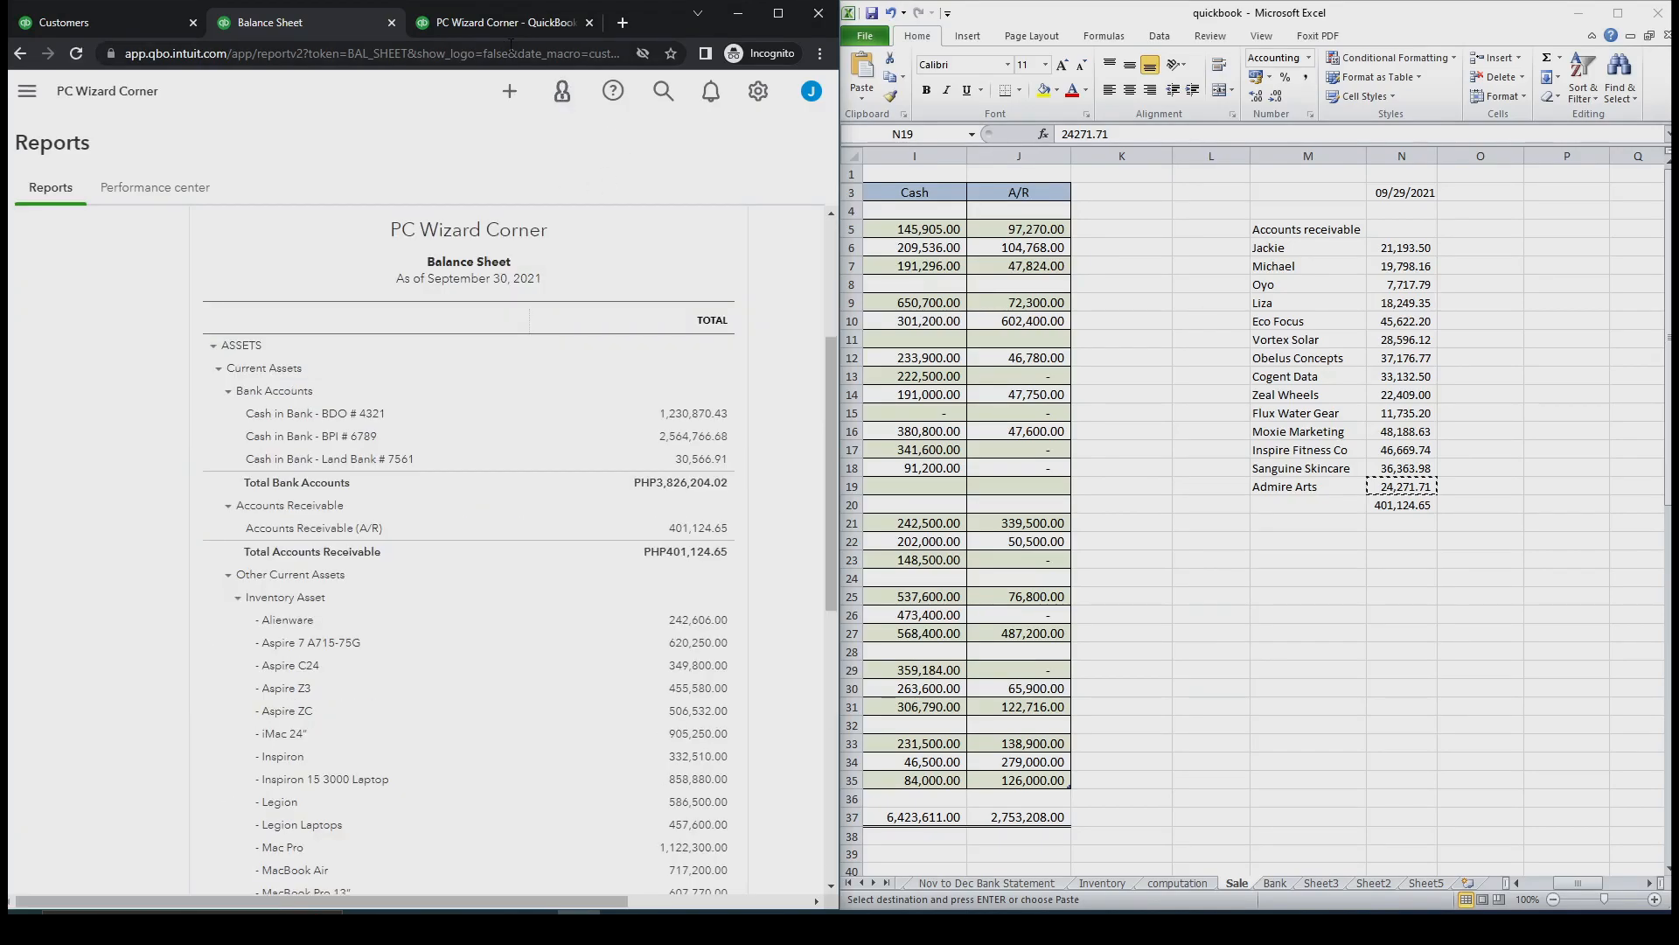
left_click(495, 27)
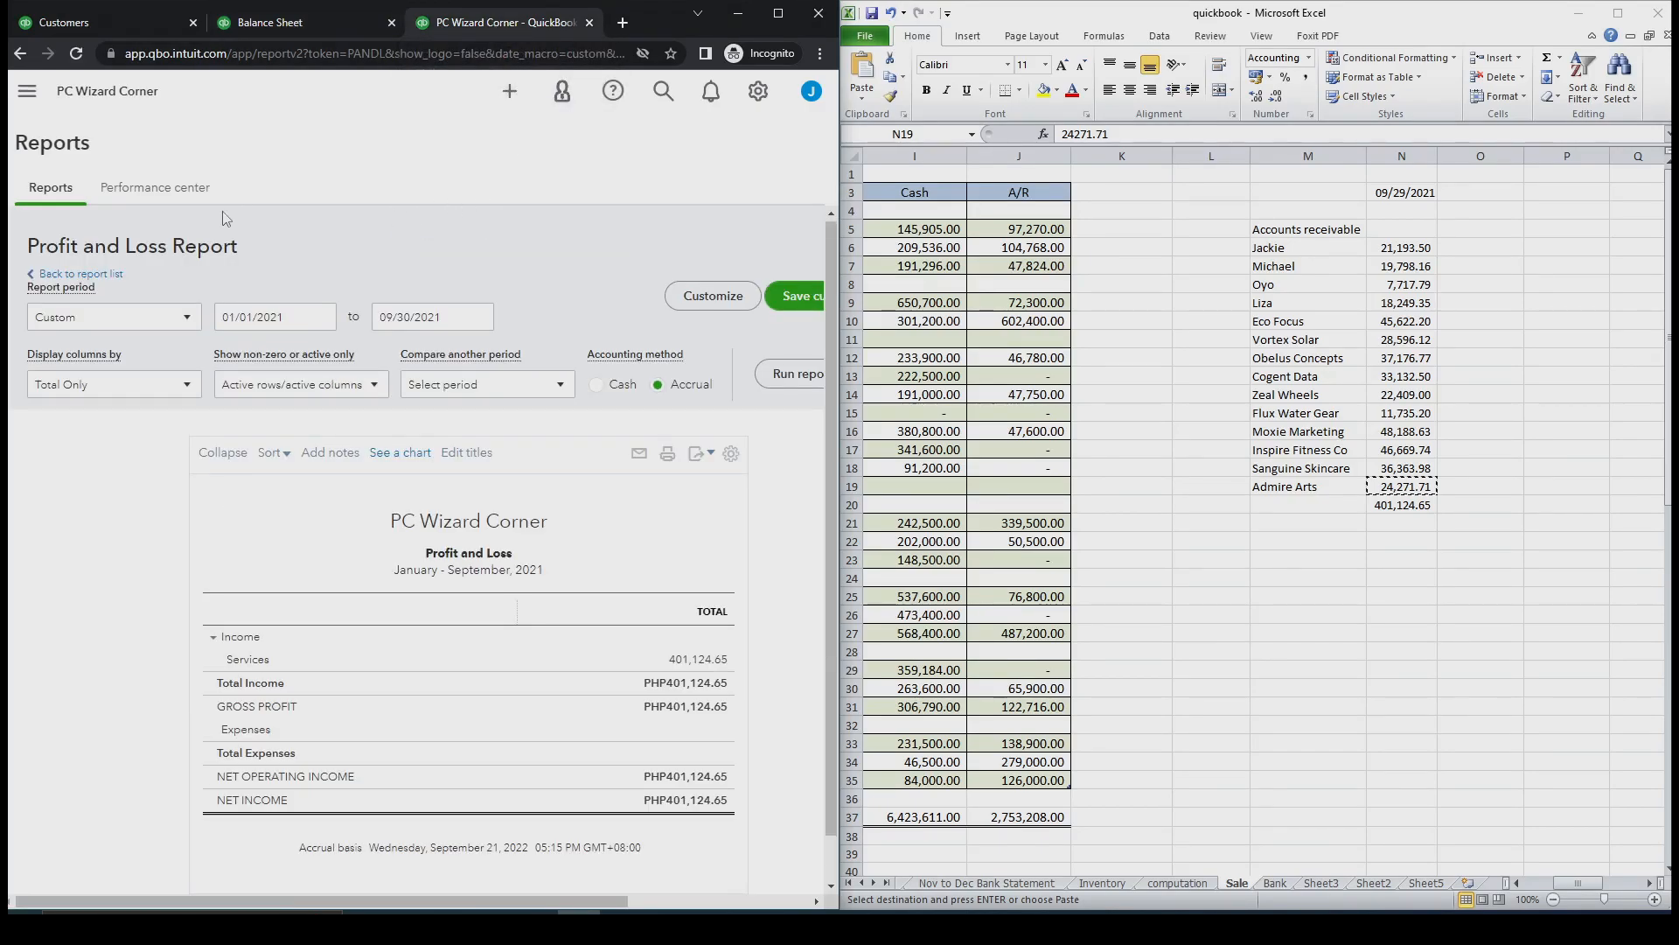
left_click(108, 276)
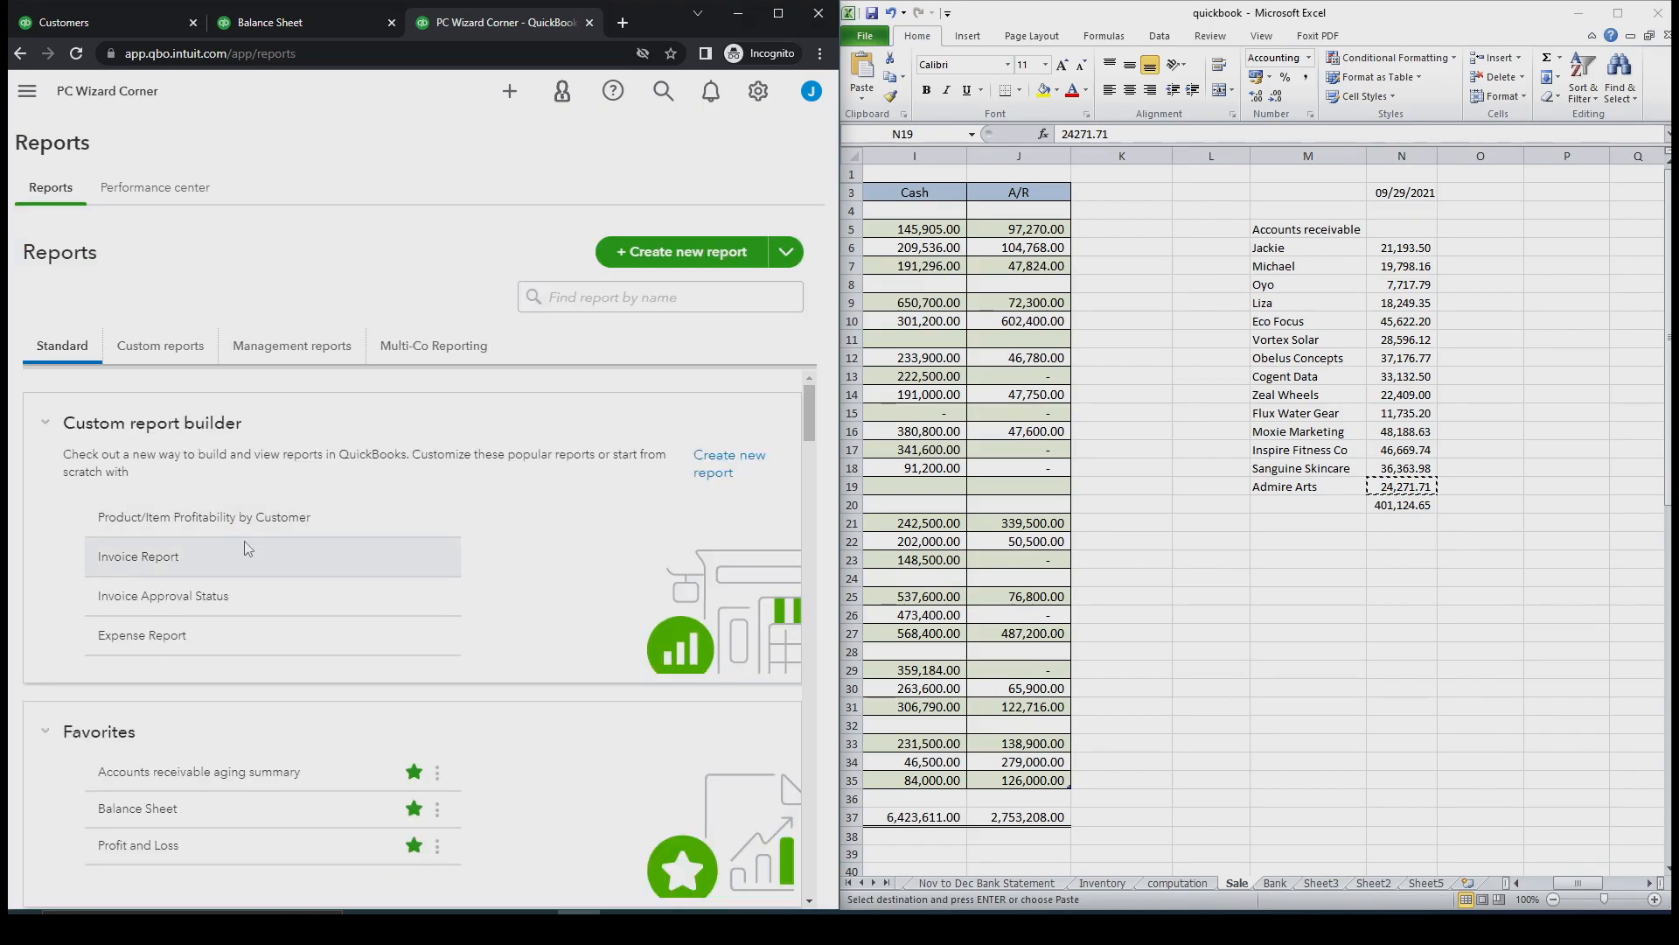
Search reports for 'ar' and open the Accounts receivable aging summary
left_click(611, 299)
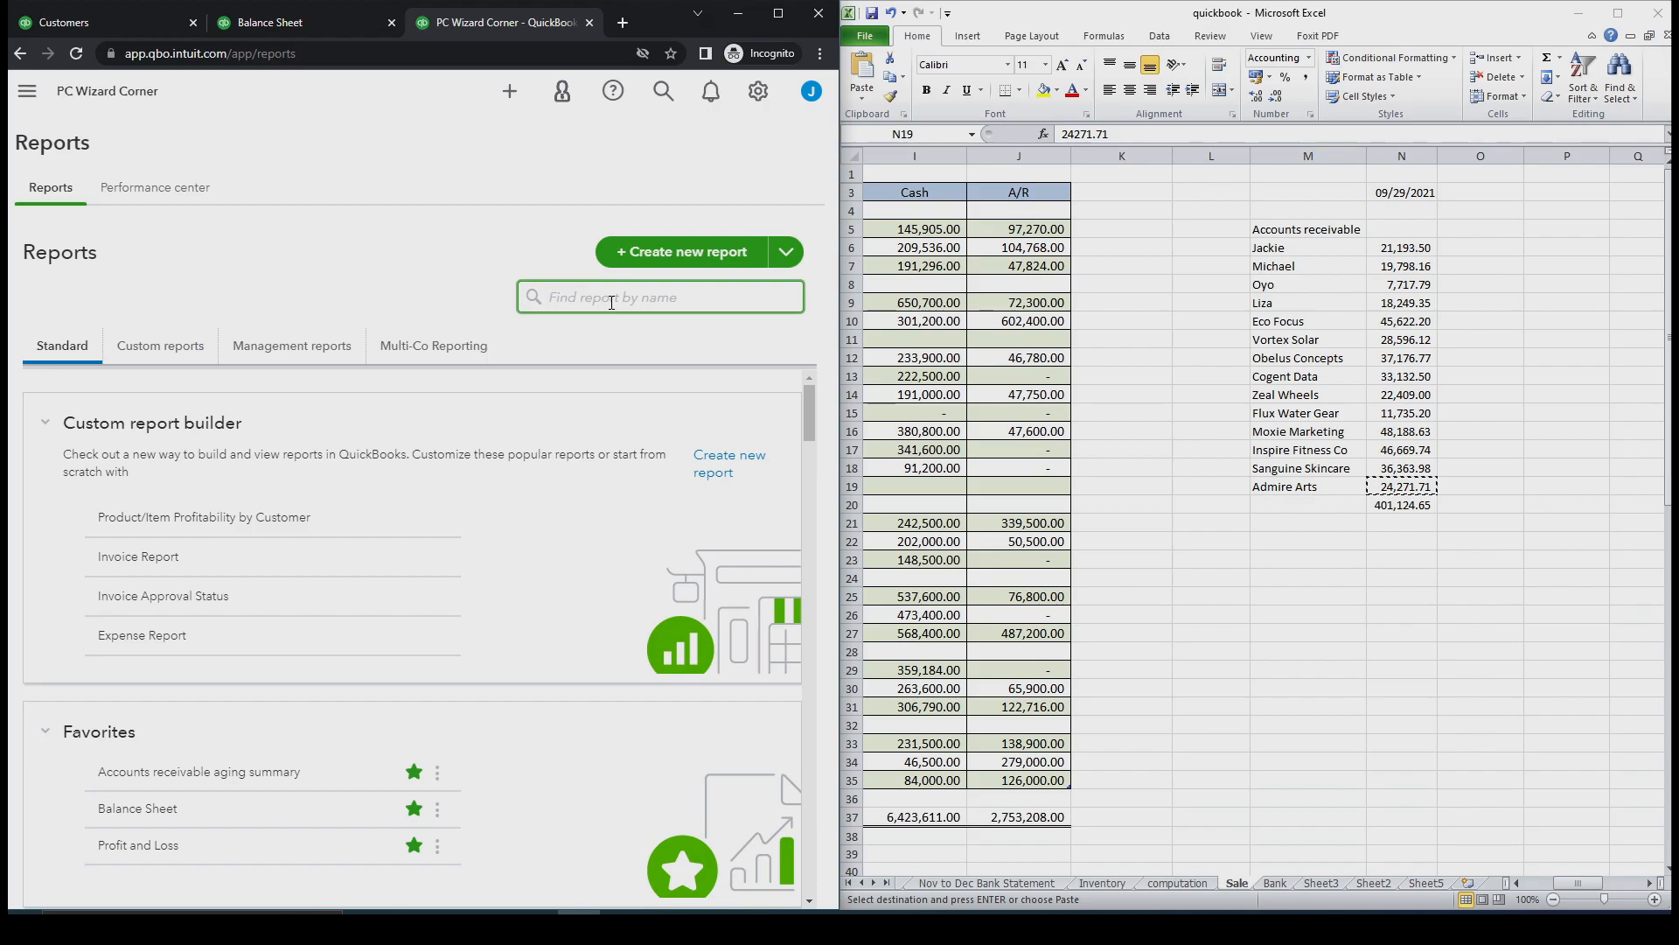
type("ap")
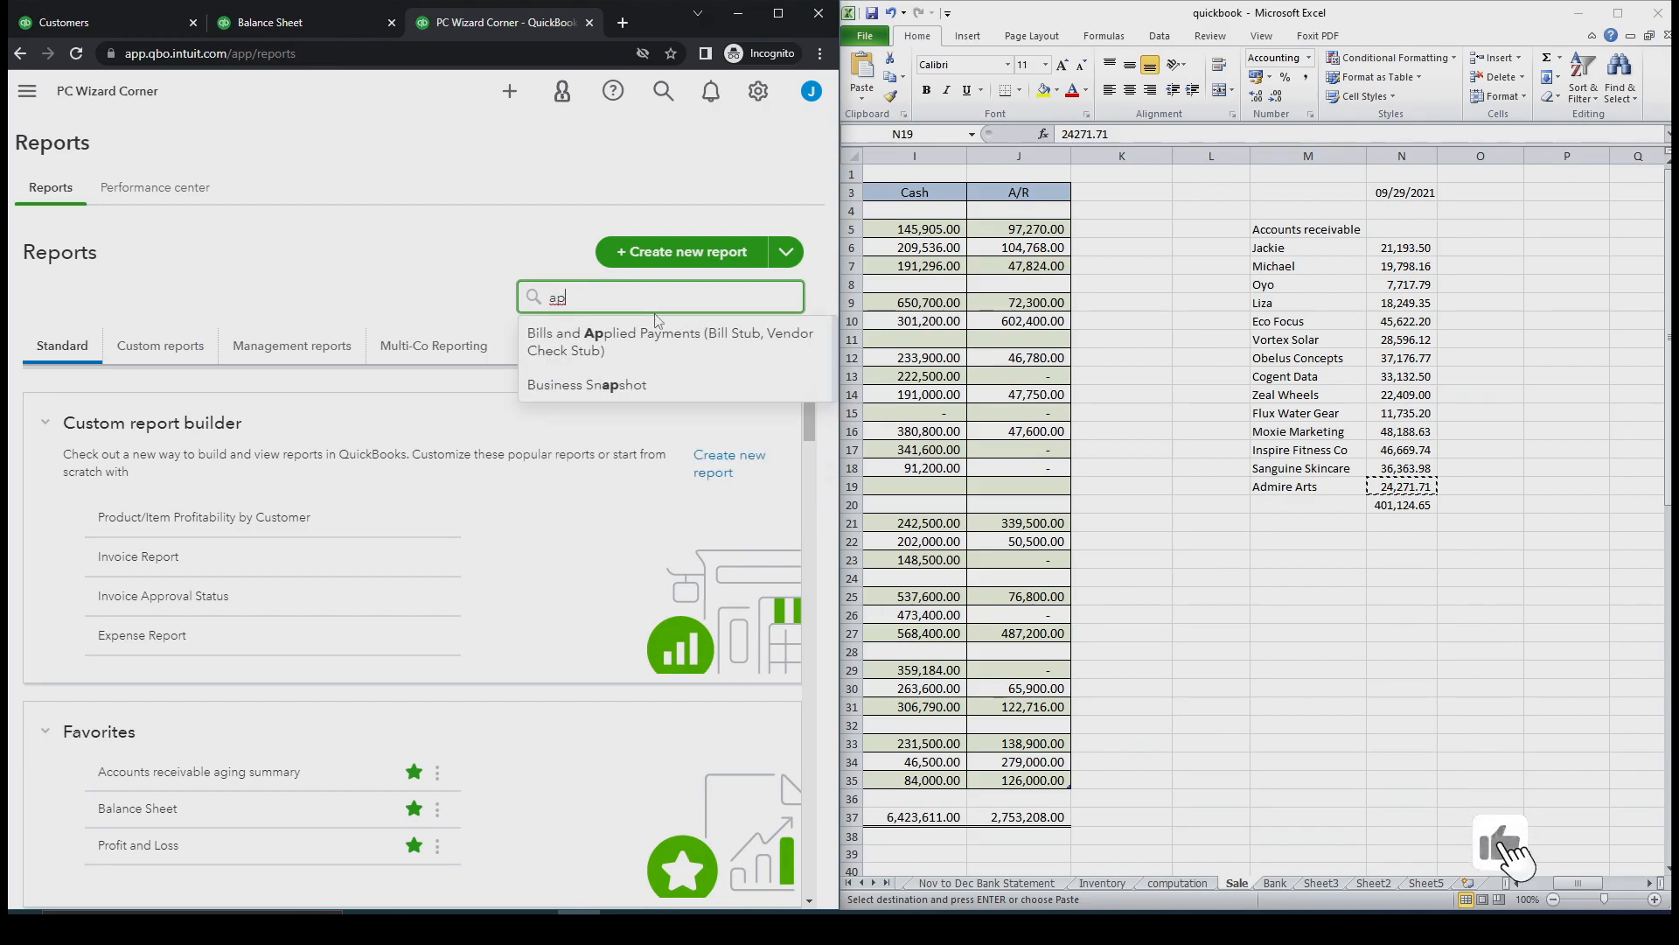
key("BackSpace")
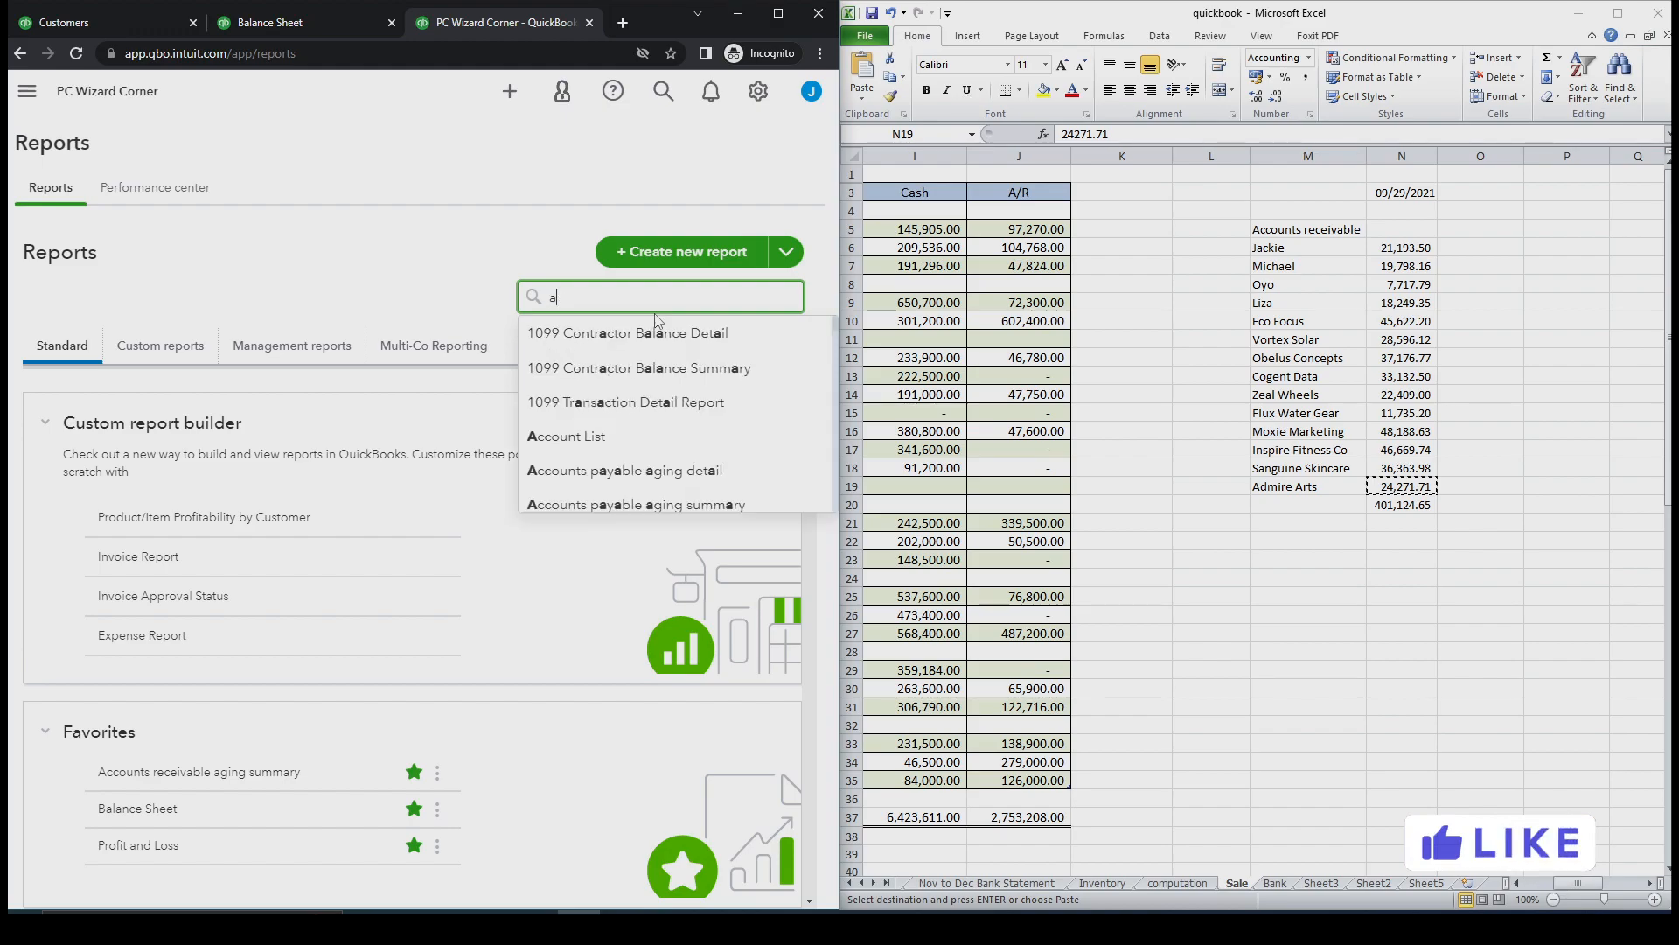
type("r")
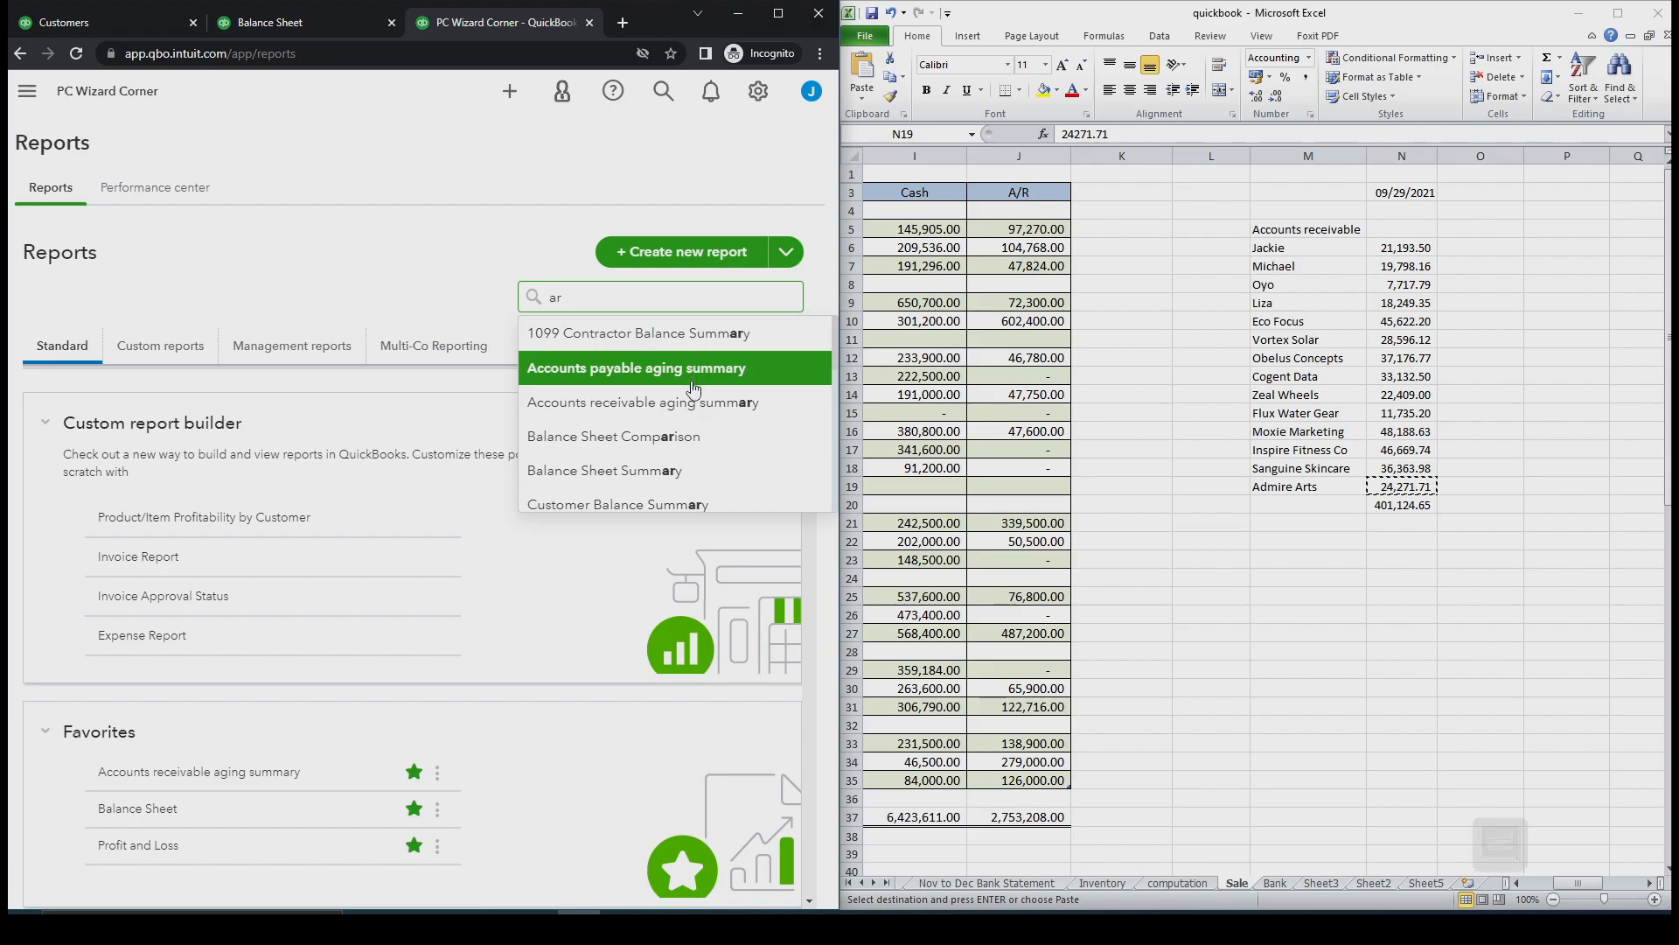
left_click(694, 422)
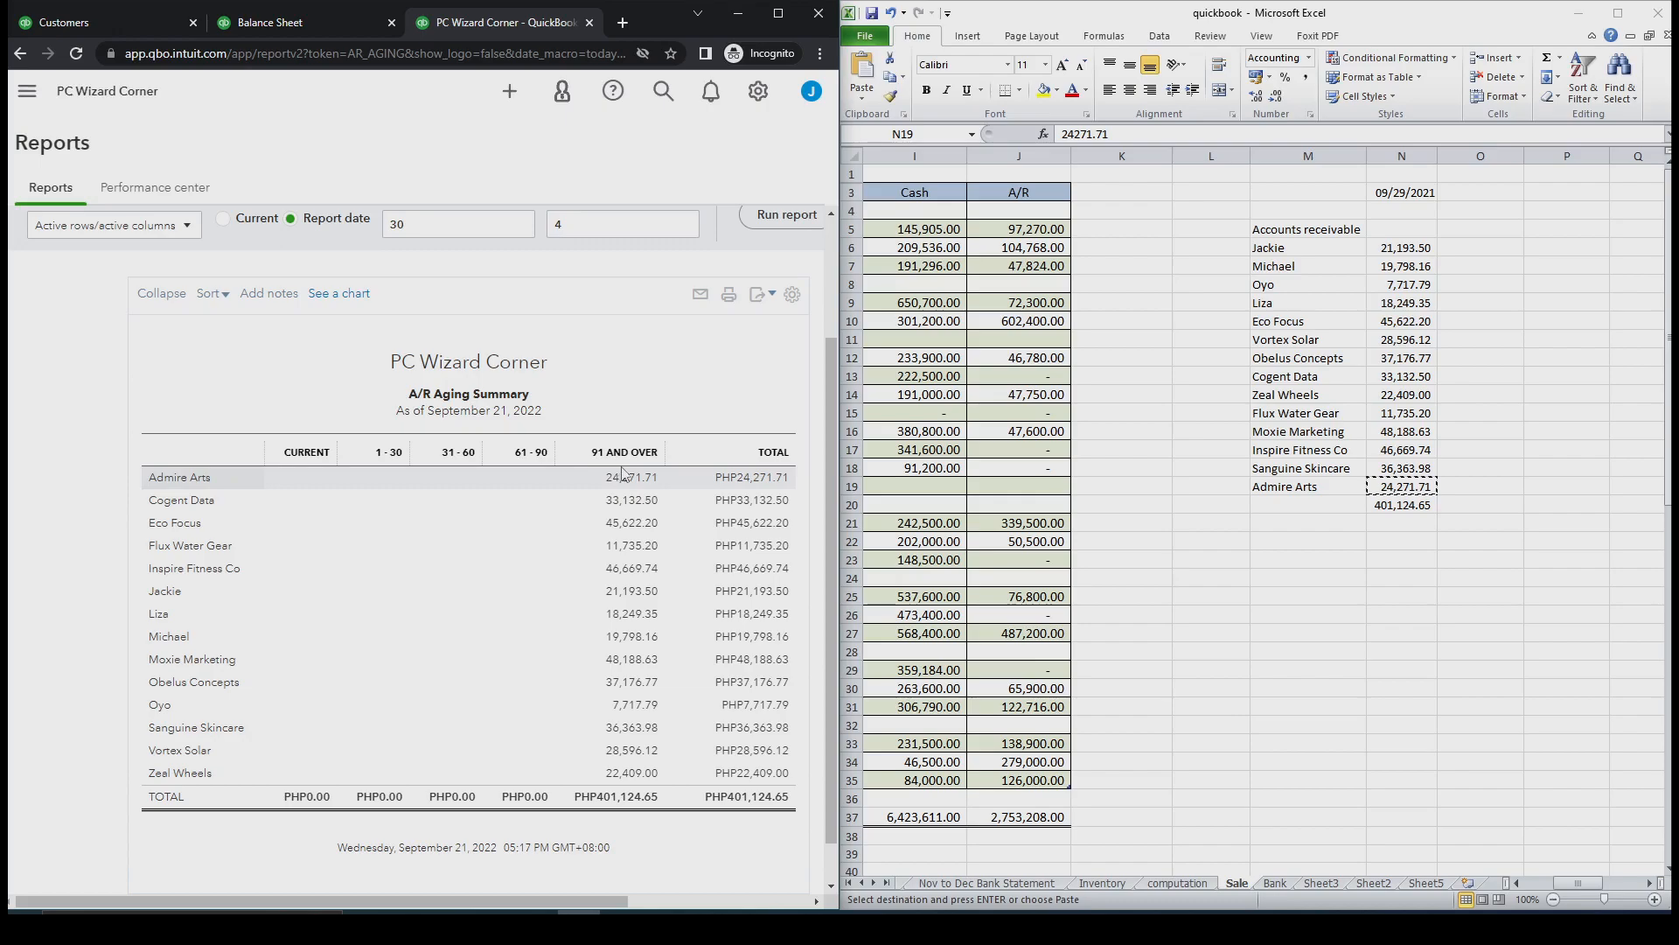
Rerun the A/R Aging Summary with the as-of date changed to 09/30/2021
left_click(191, 230)
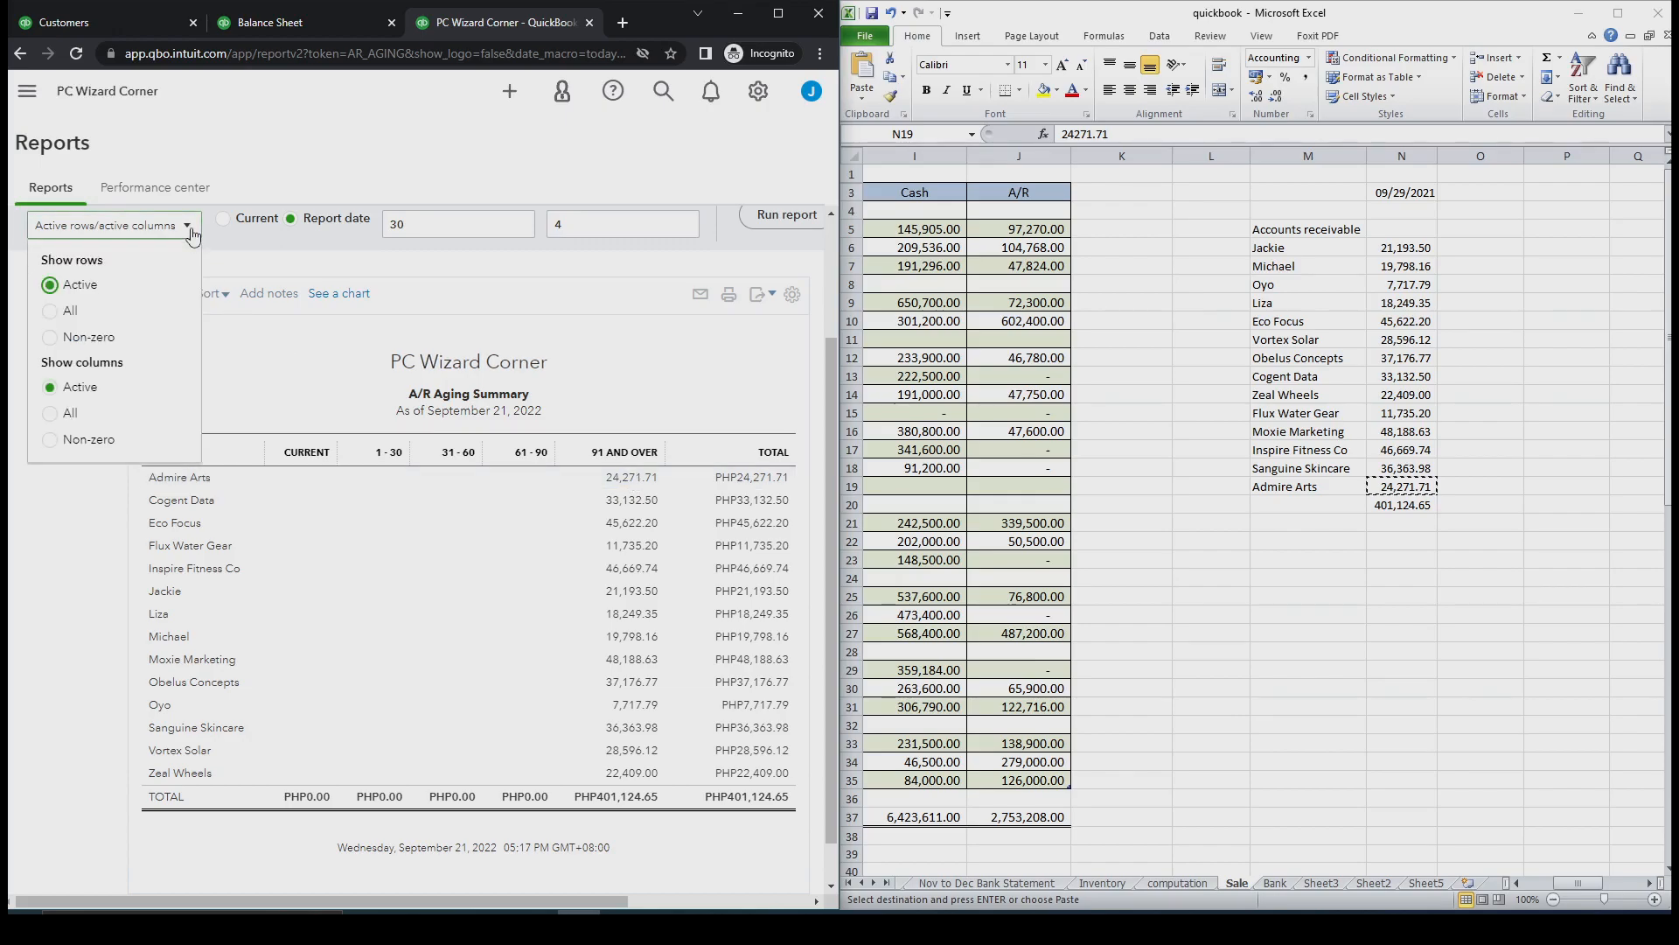
left_click(191, 230)
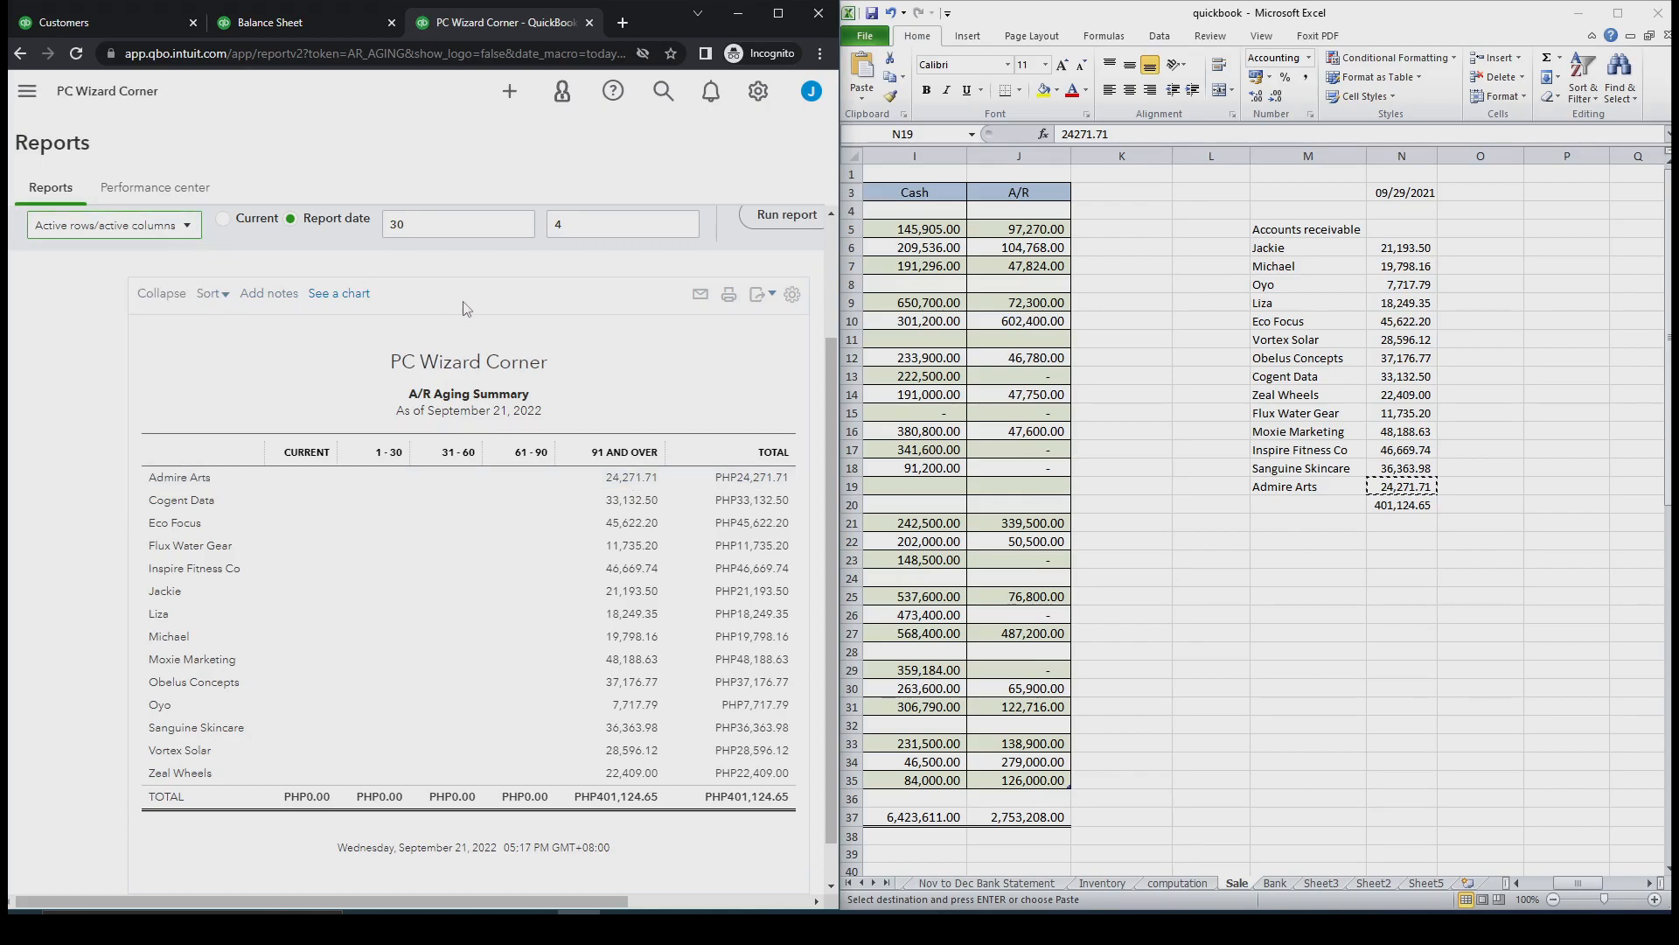
scroll(225, 330, "up", 2)
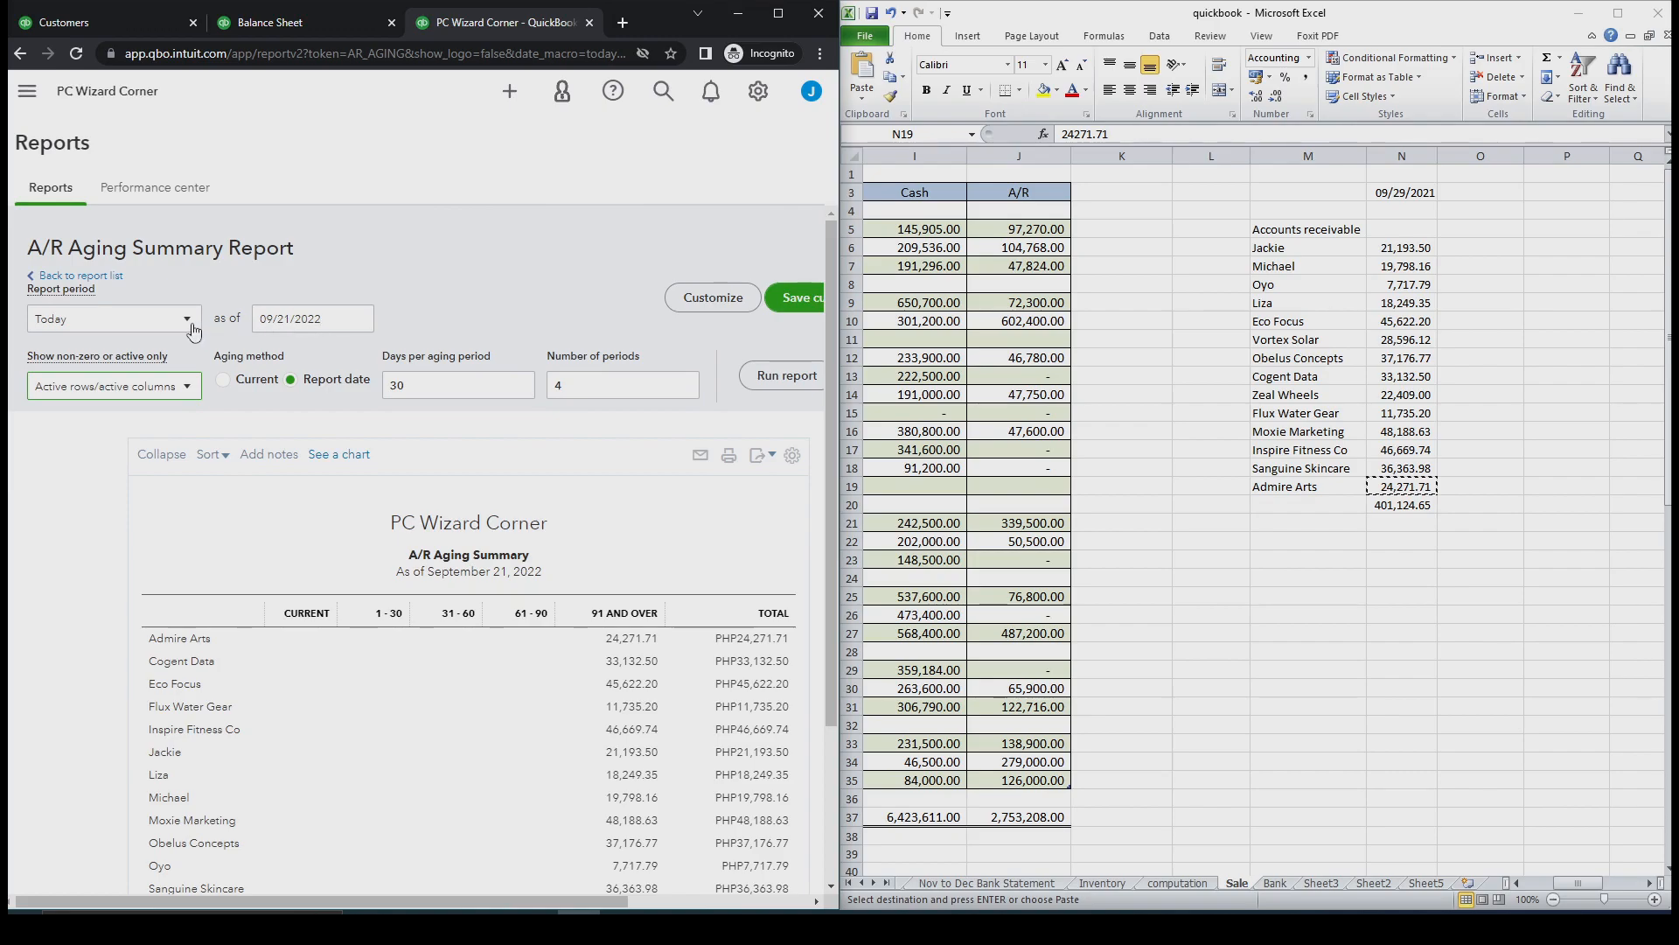
left_click_drag(322, 323, 315, 321)
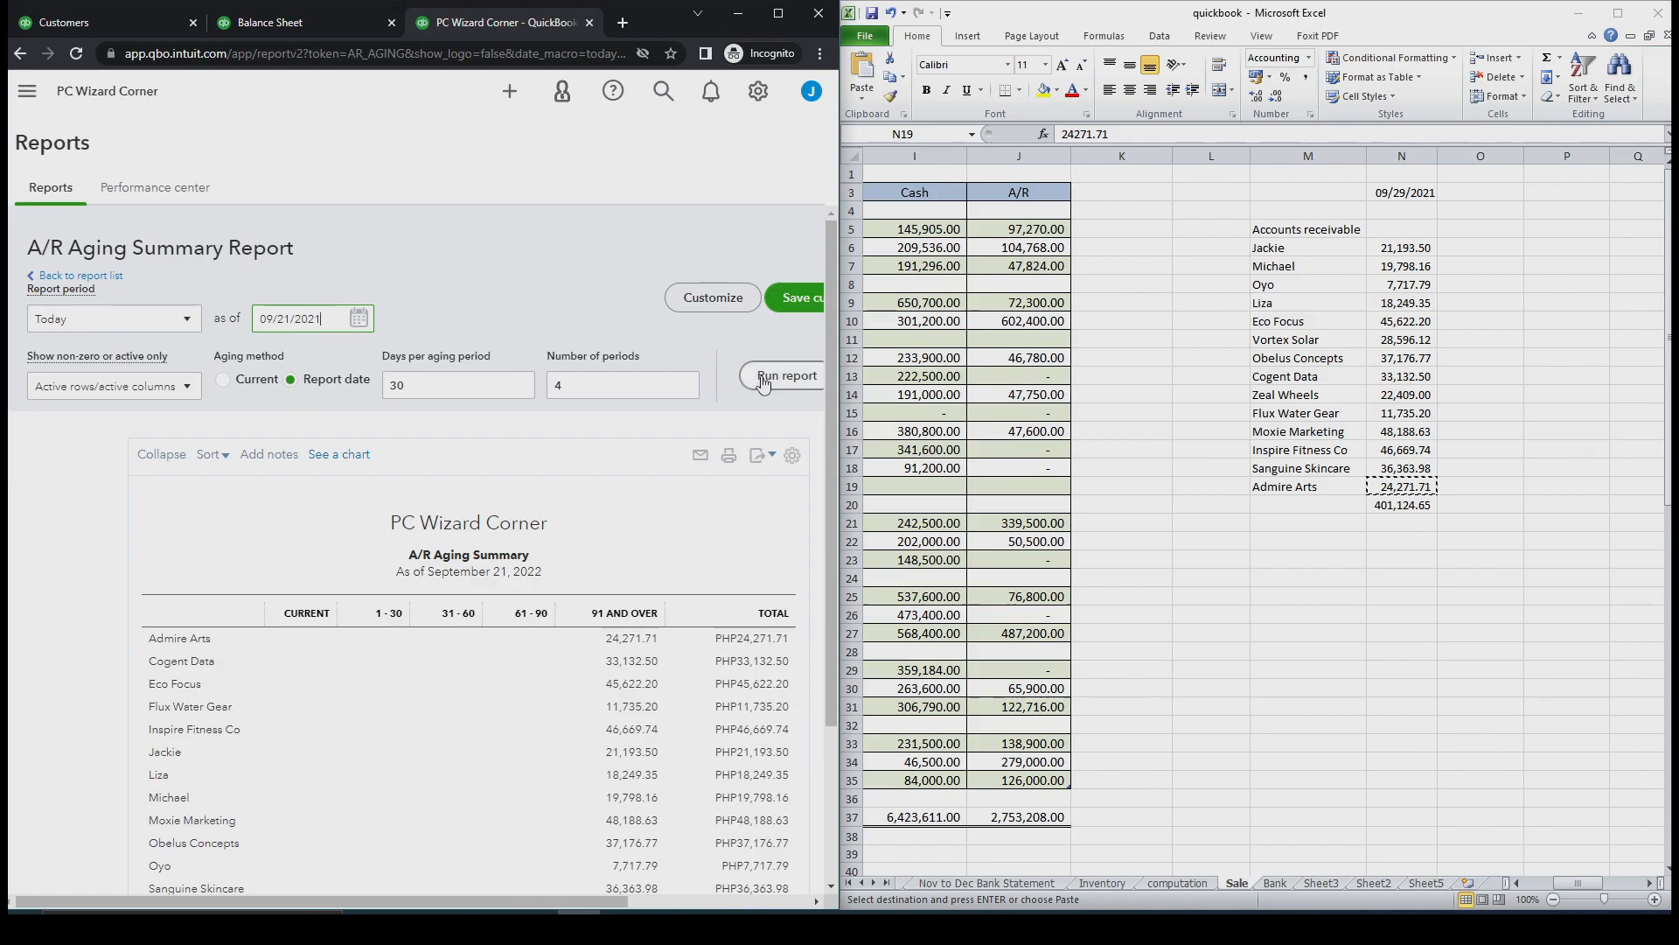
double_click(280, 320)
type("30")
left_click(786, 377)
Review the aging totals of 401,124.65, then go back to the Balance Sheet
scroll(464, 525, "down", 2)
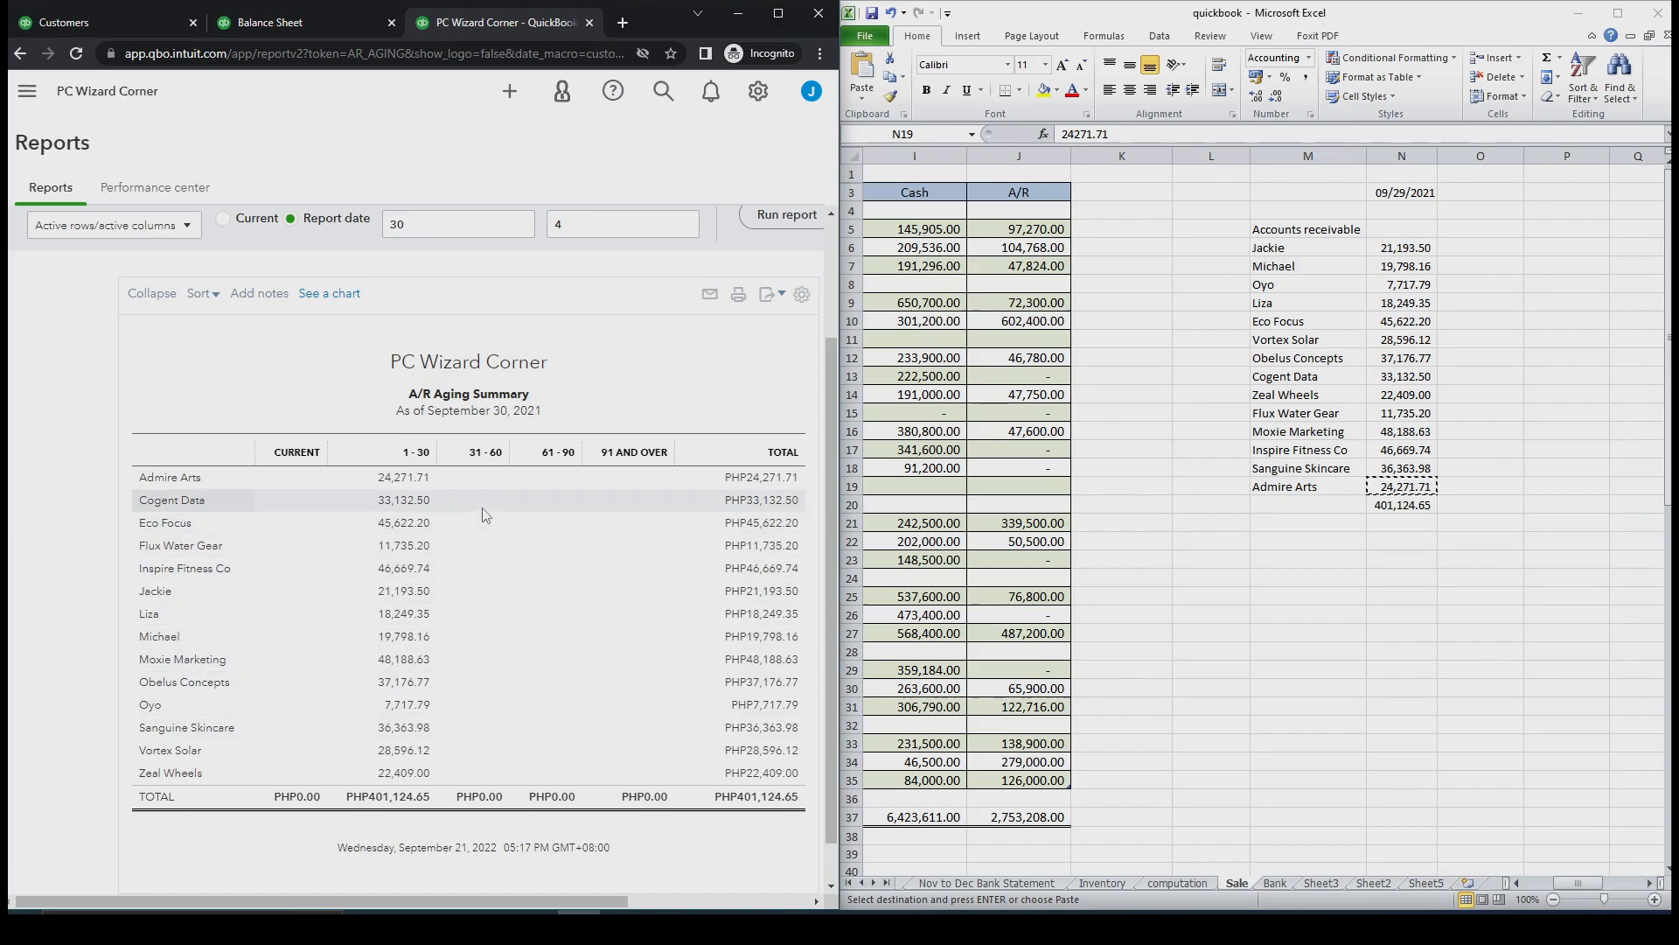
scroll(503, 520, "up", 1)
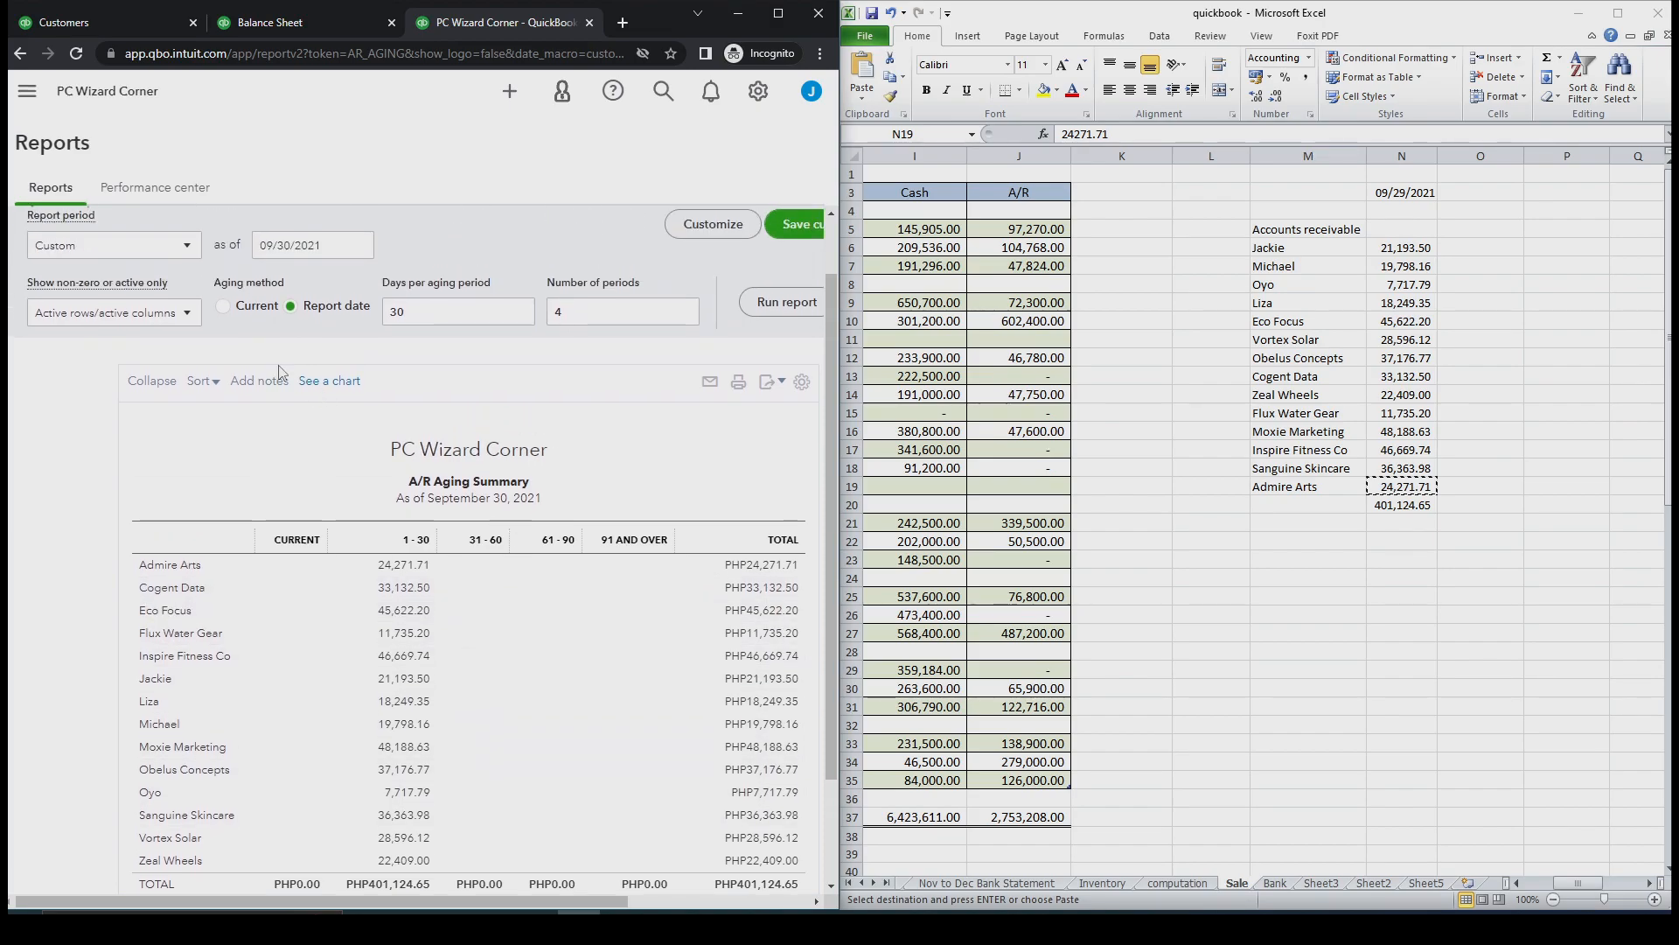
left_click(192, 317)
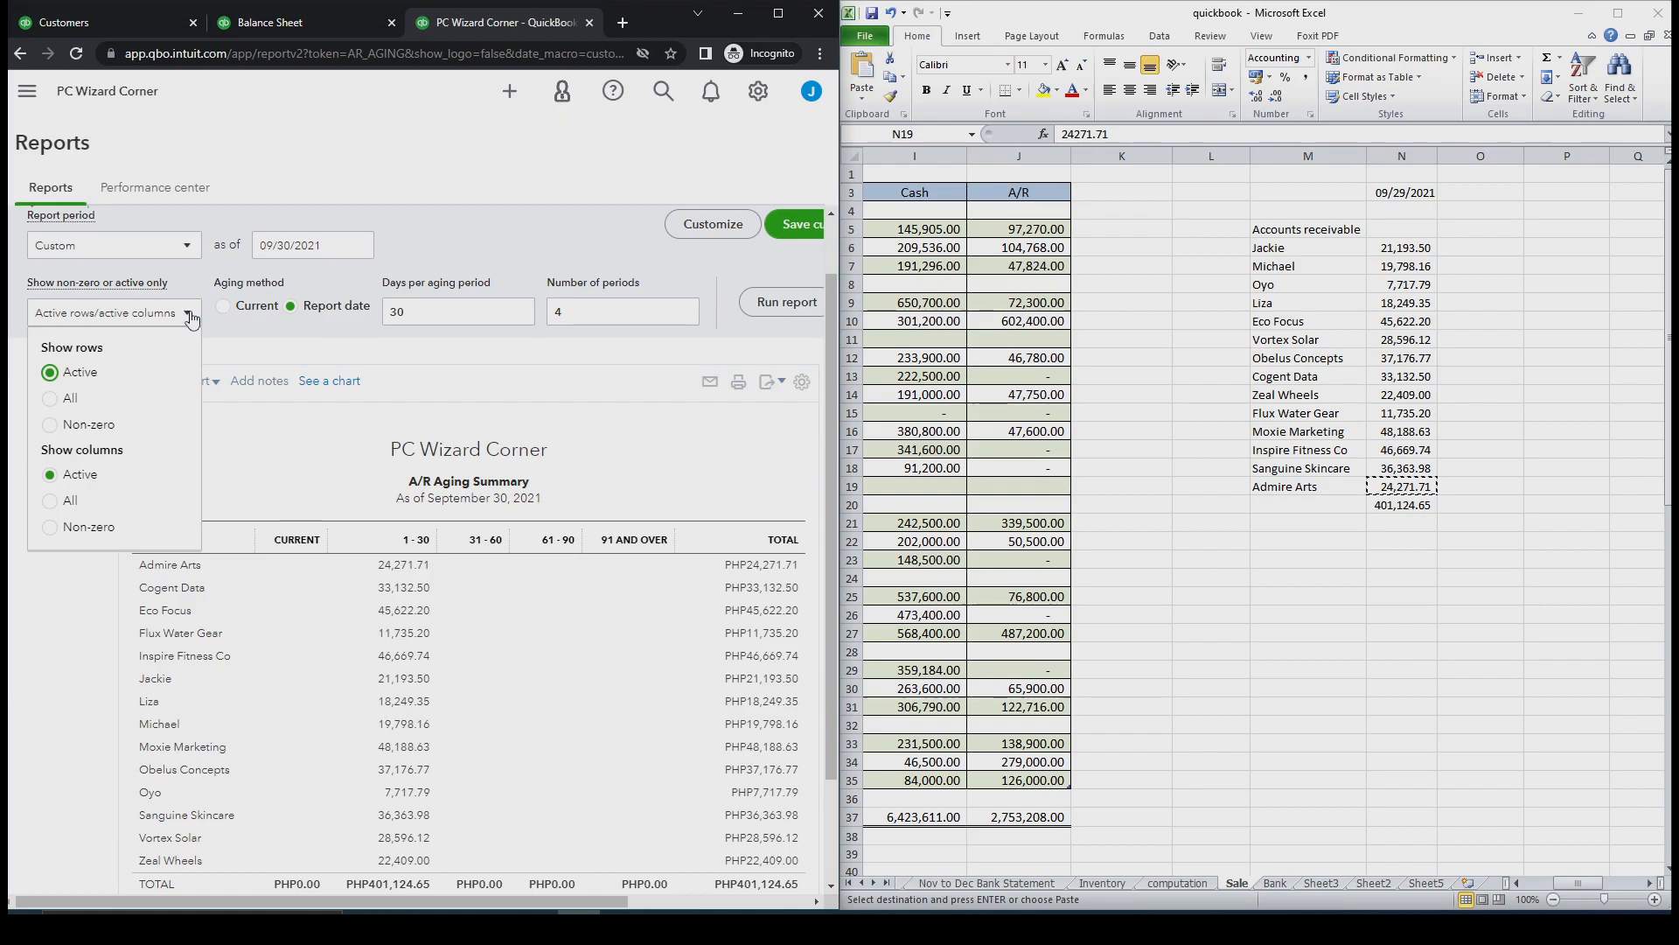
scroll(304, 342, "down", 1)
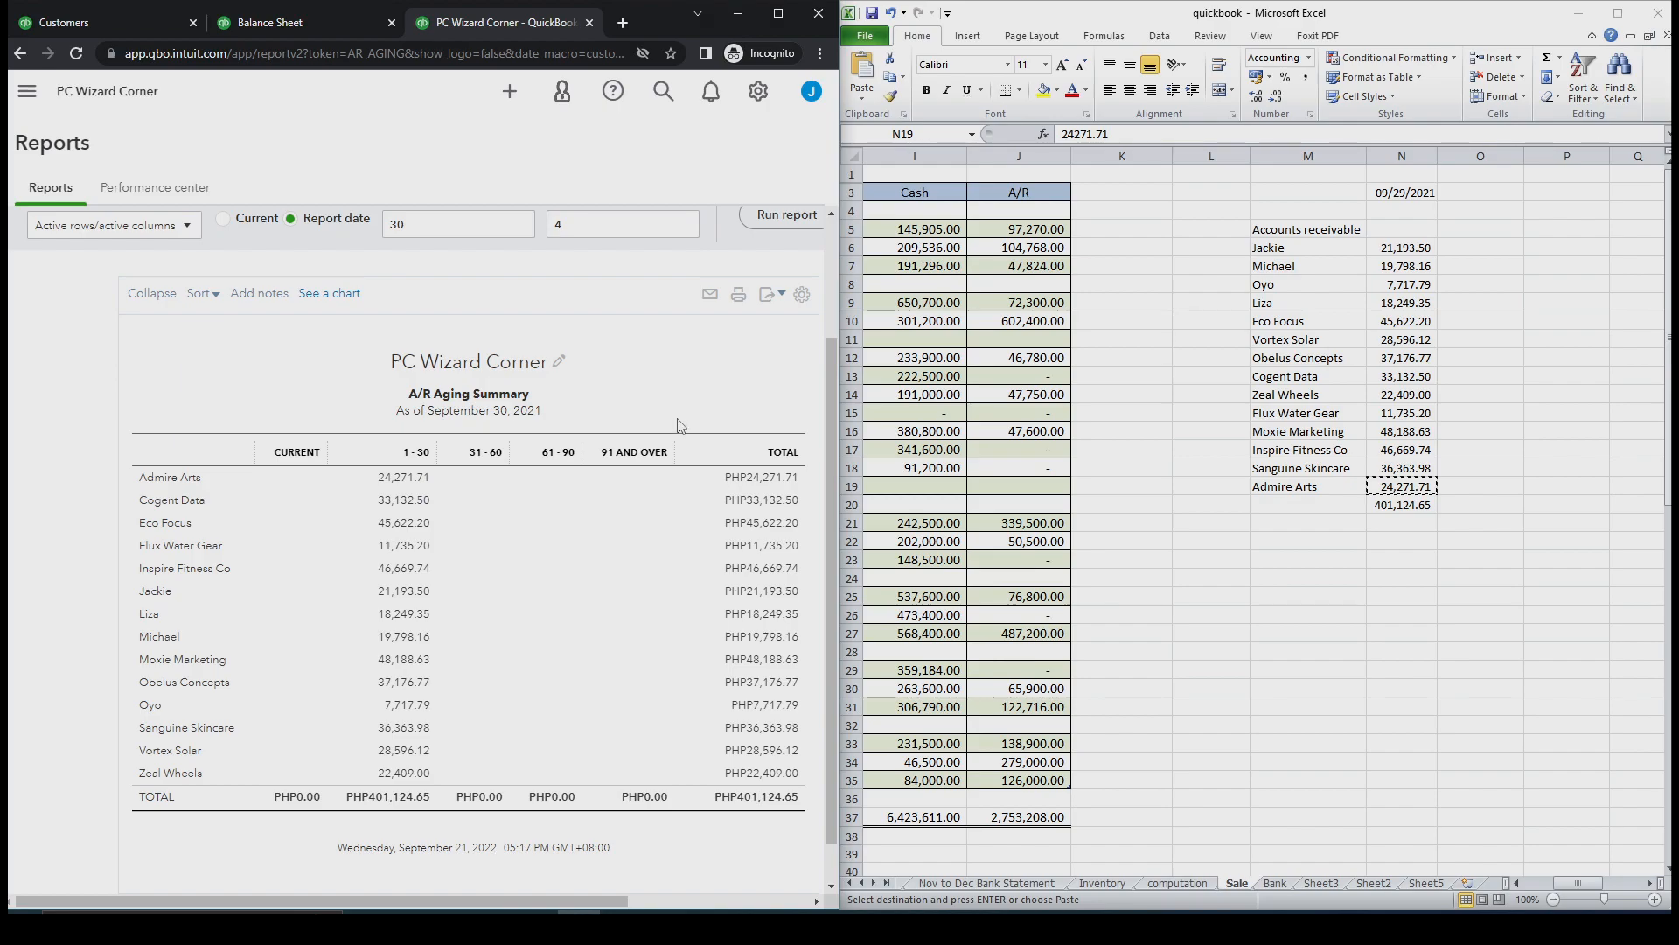
scroll(680, 426, "up", 2)
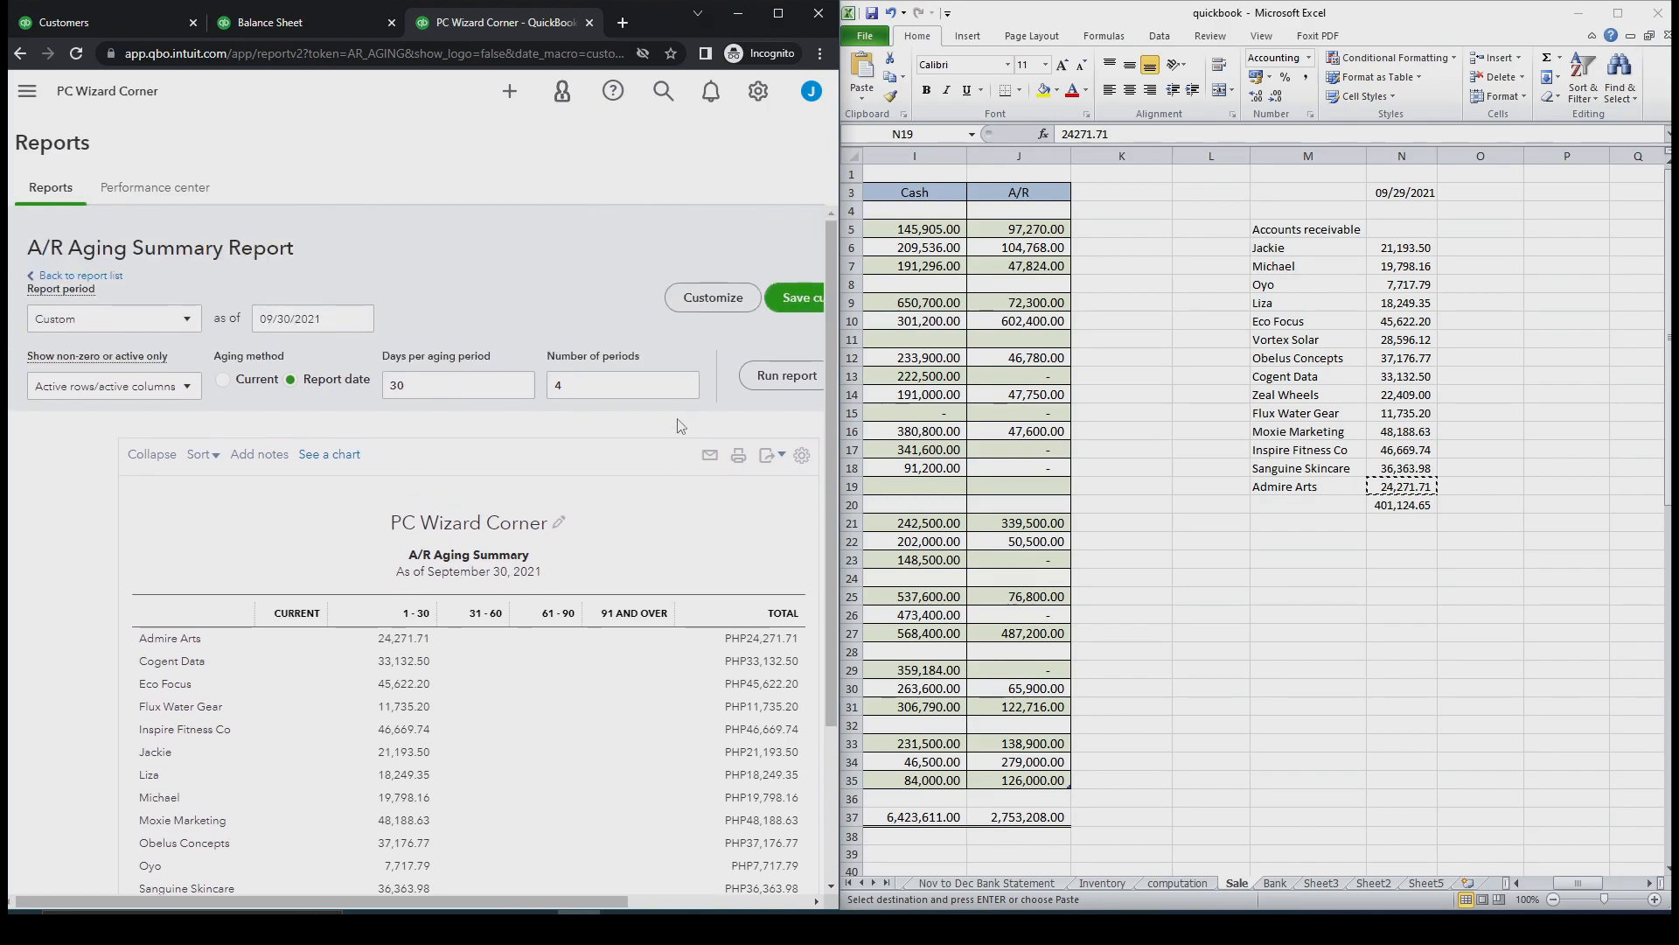
left_click(94, 30)
left_click(273, 24)
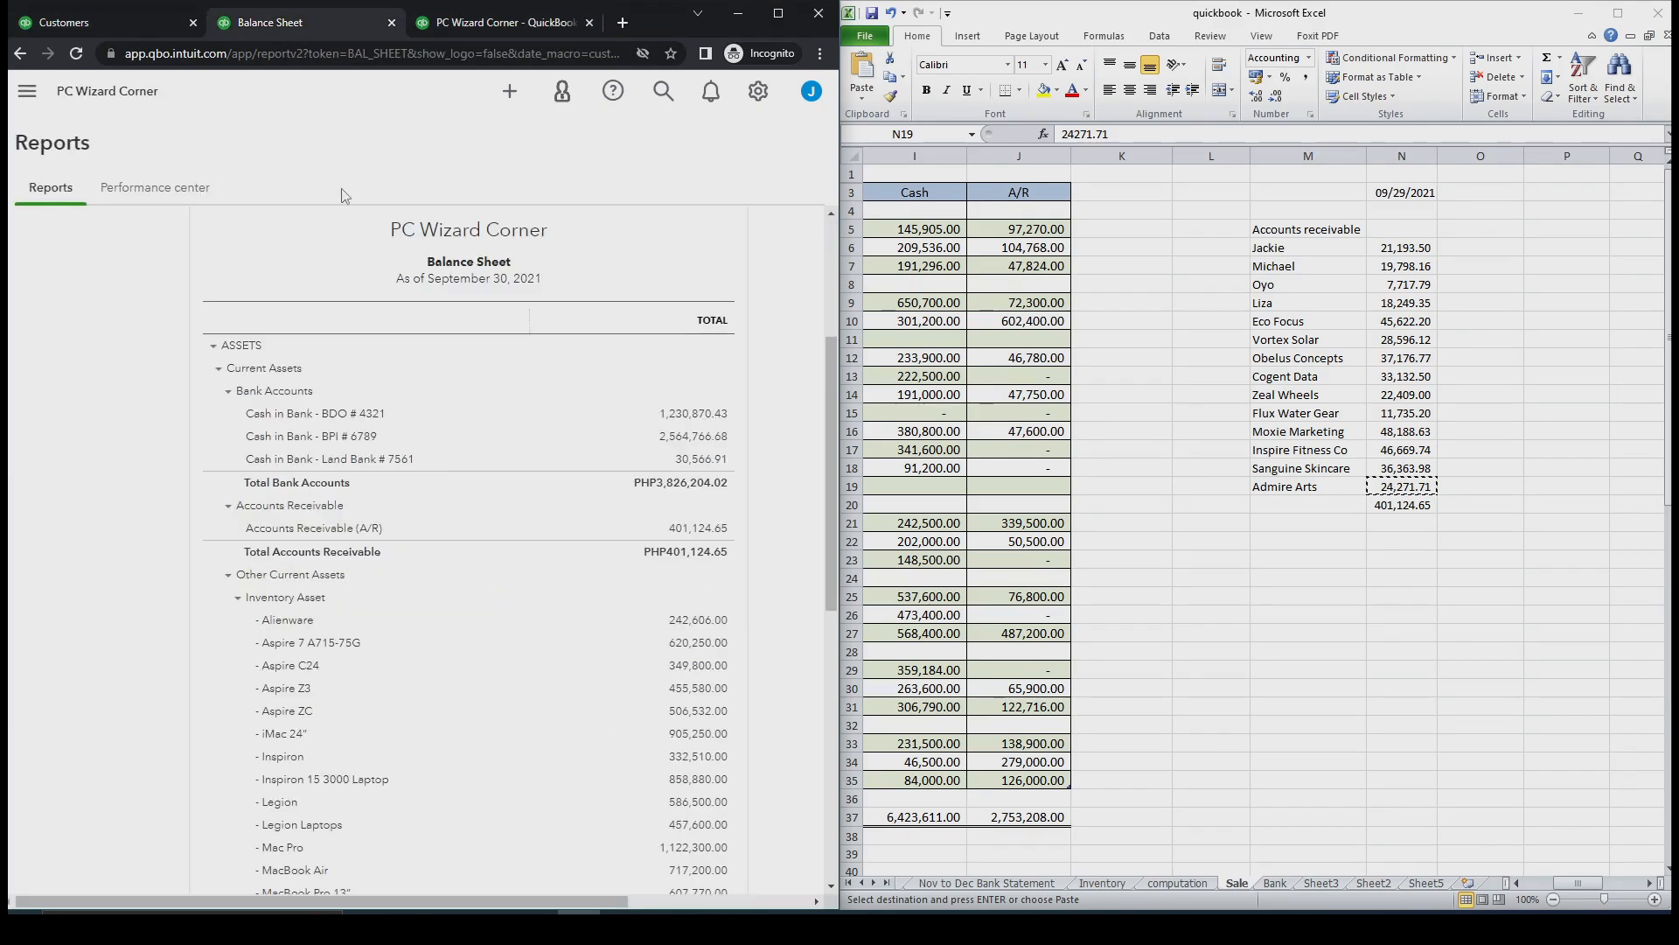
Drill into the Accounts Receivable transactions and try grouping them by Vendor
left_click(687, 529)
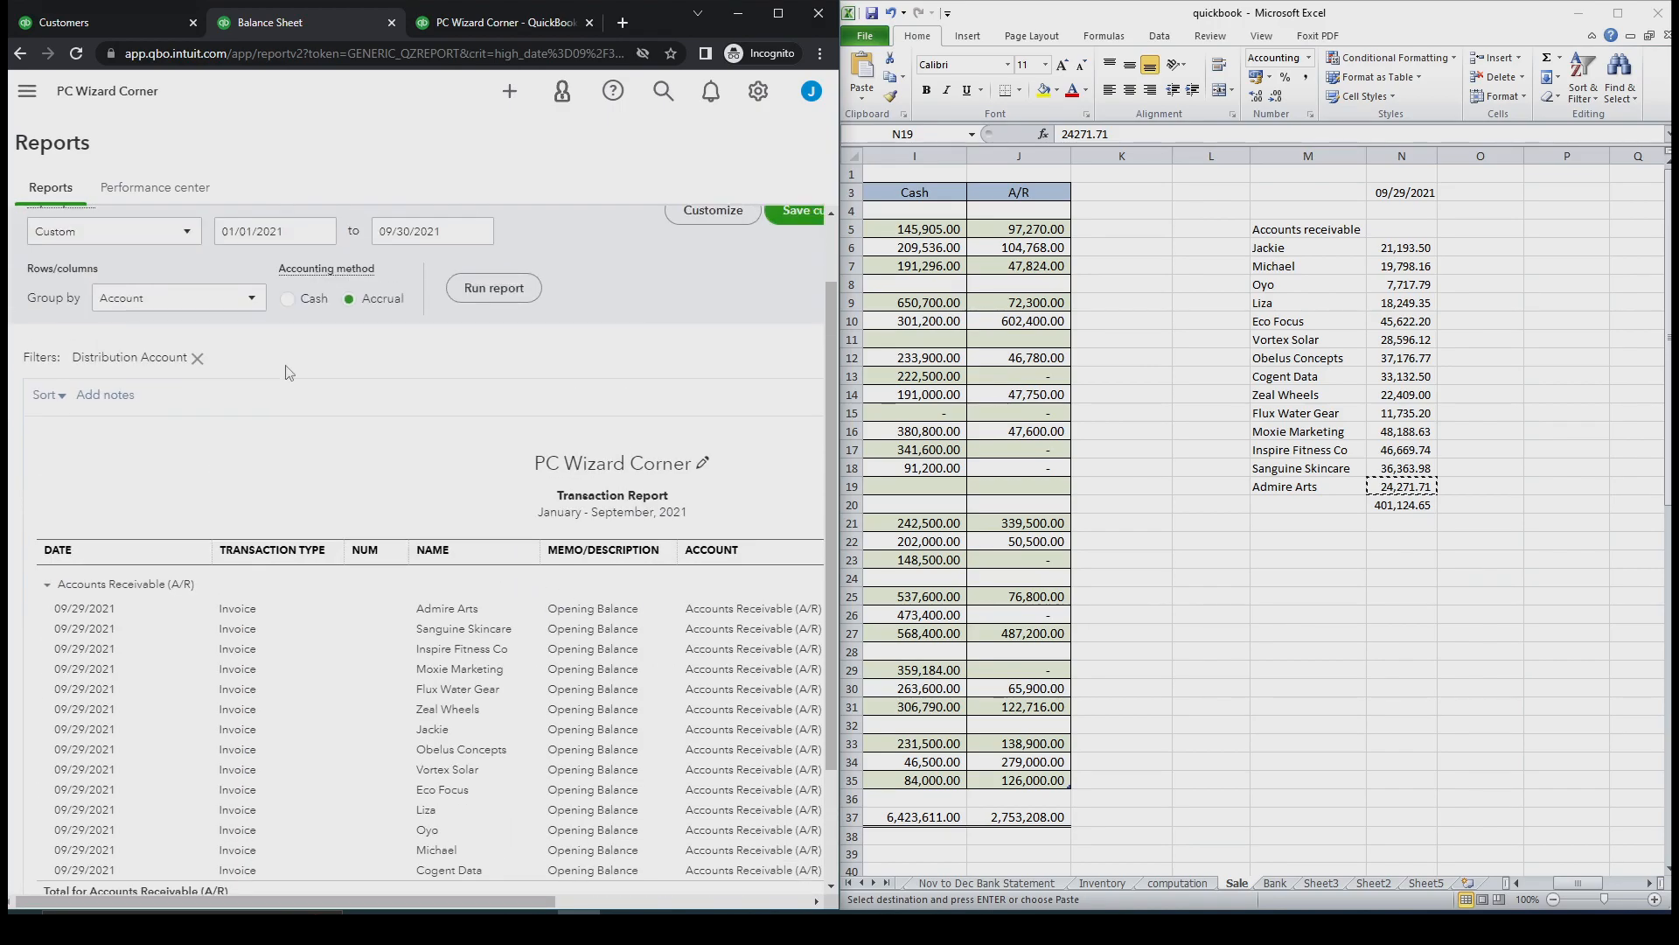
left_click(252, 298)
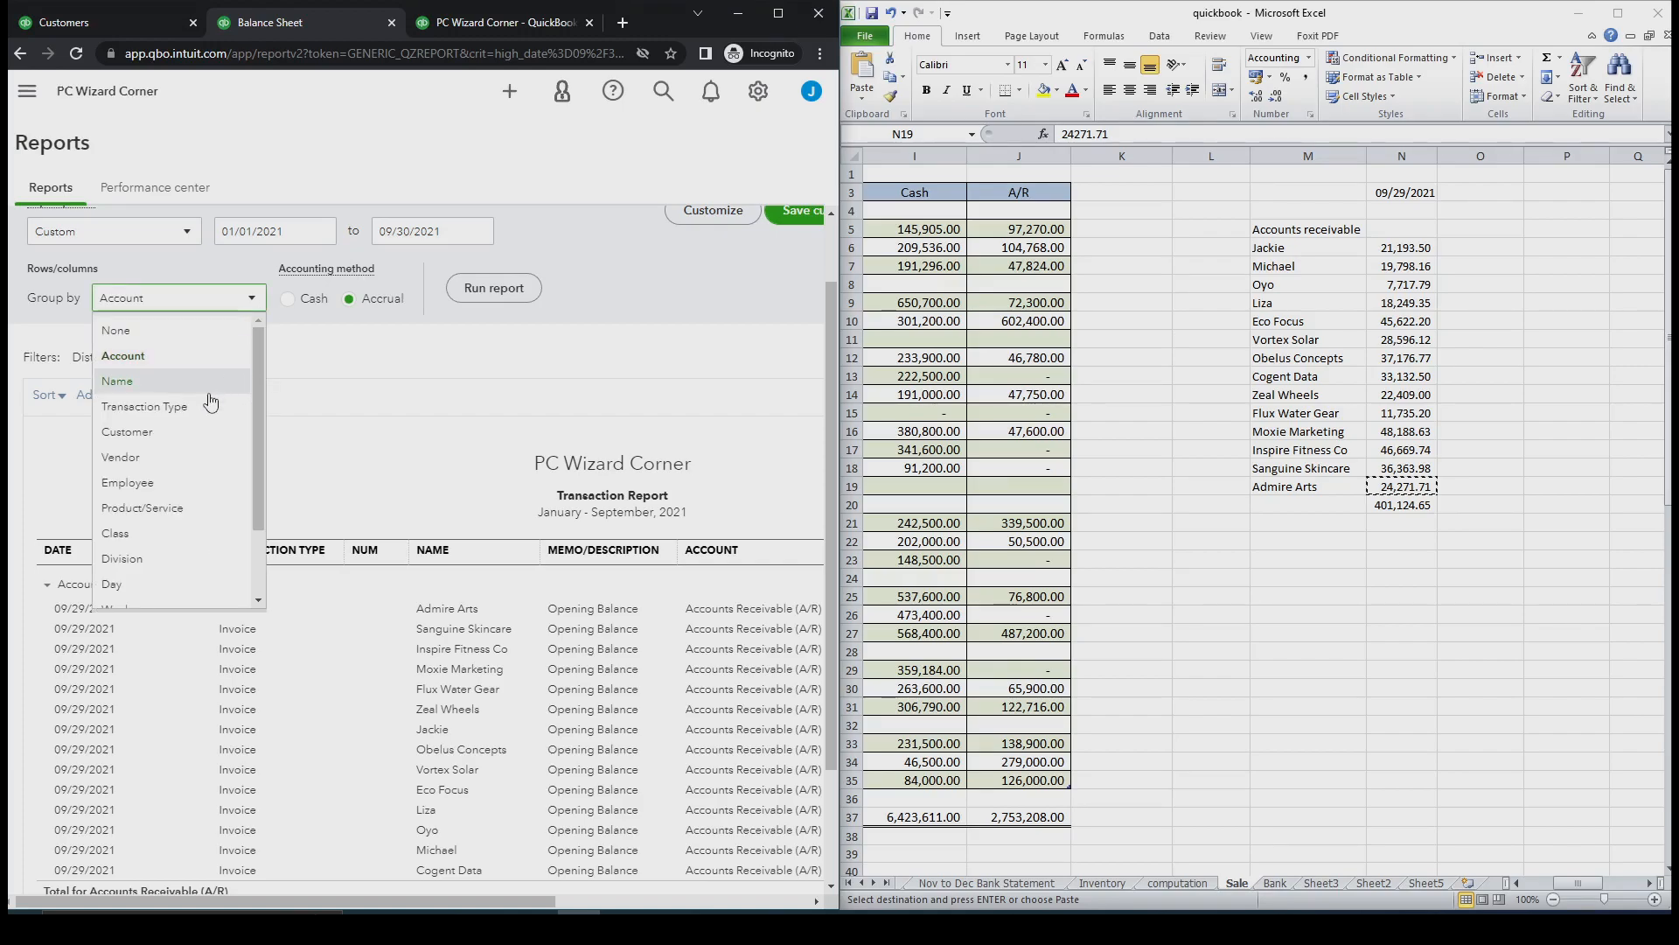
left_click(179, 461)
left_click(516, 293)
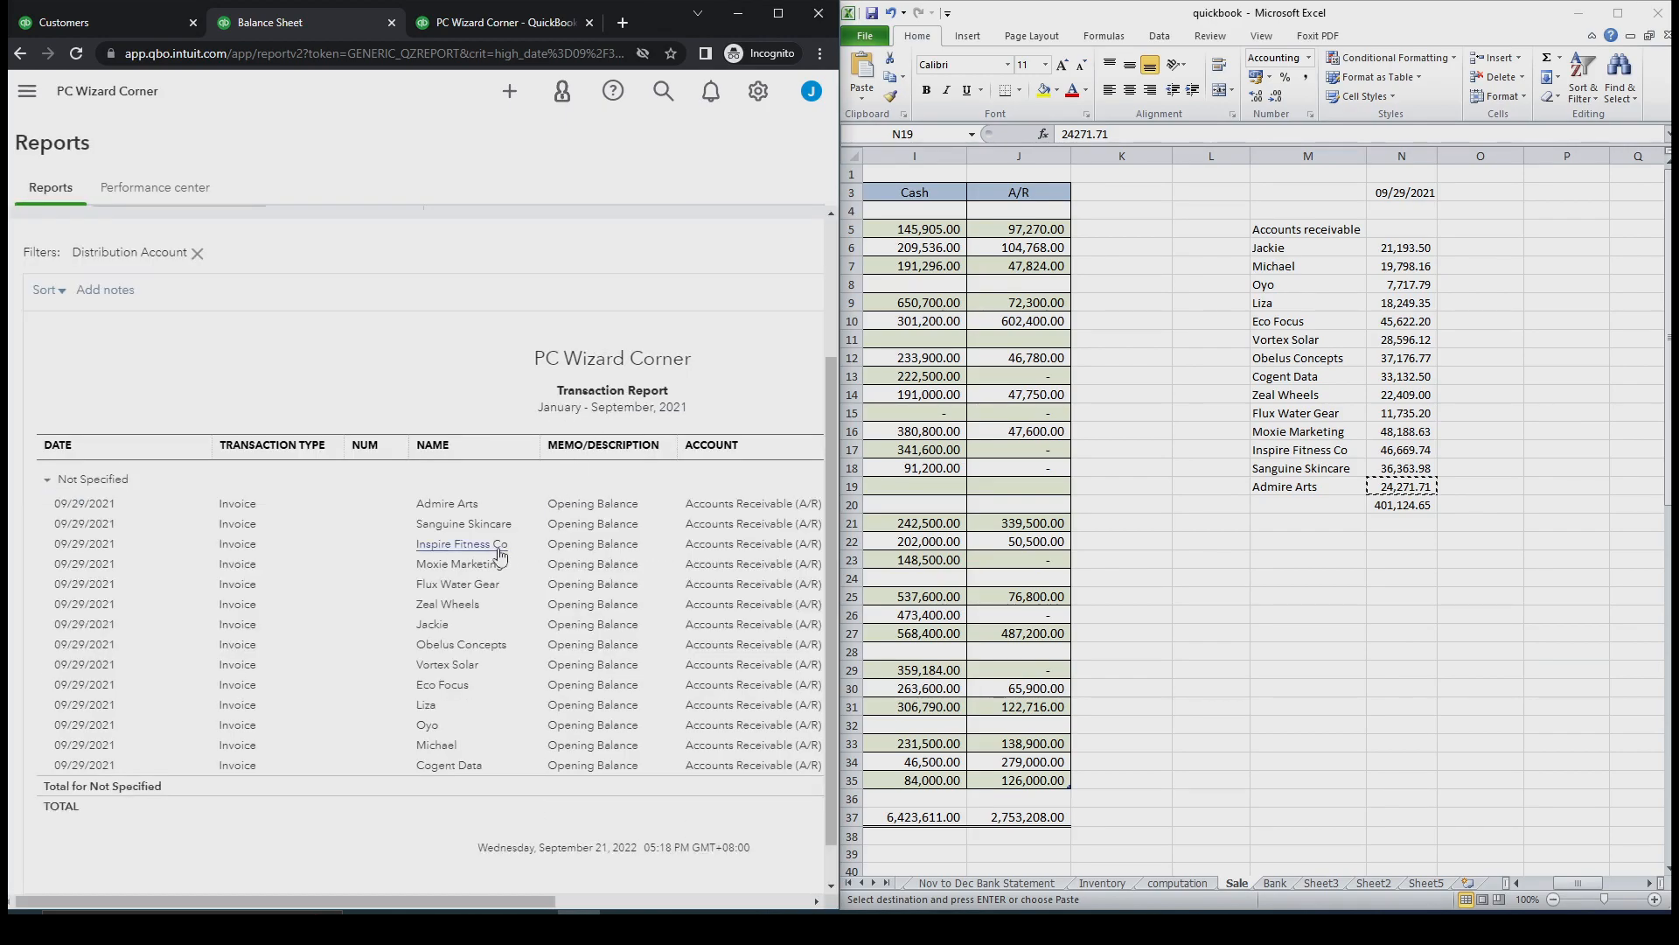
left_click_drag(530, 901, 480, 869)
scroll(324, 378, "up", 3)
Regroup the transaction report by Customer and scroll through each opening-balance invoice
left_click(254, 390)
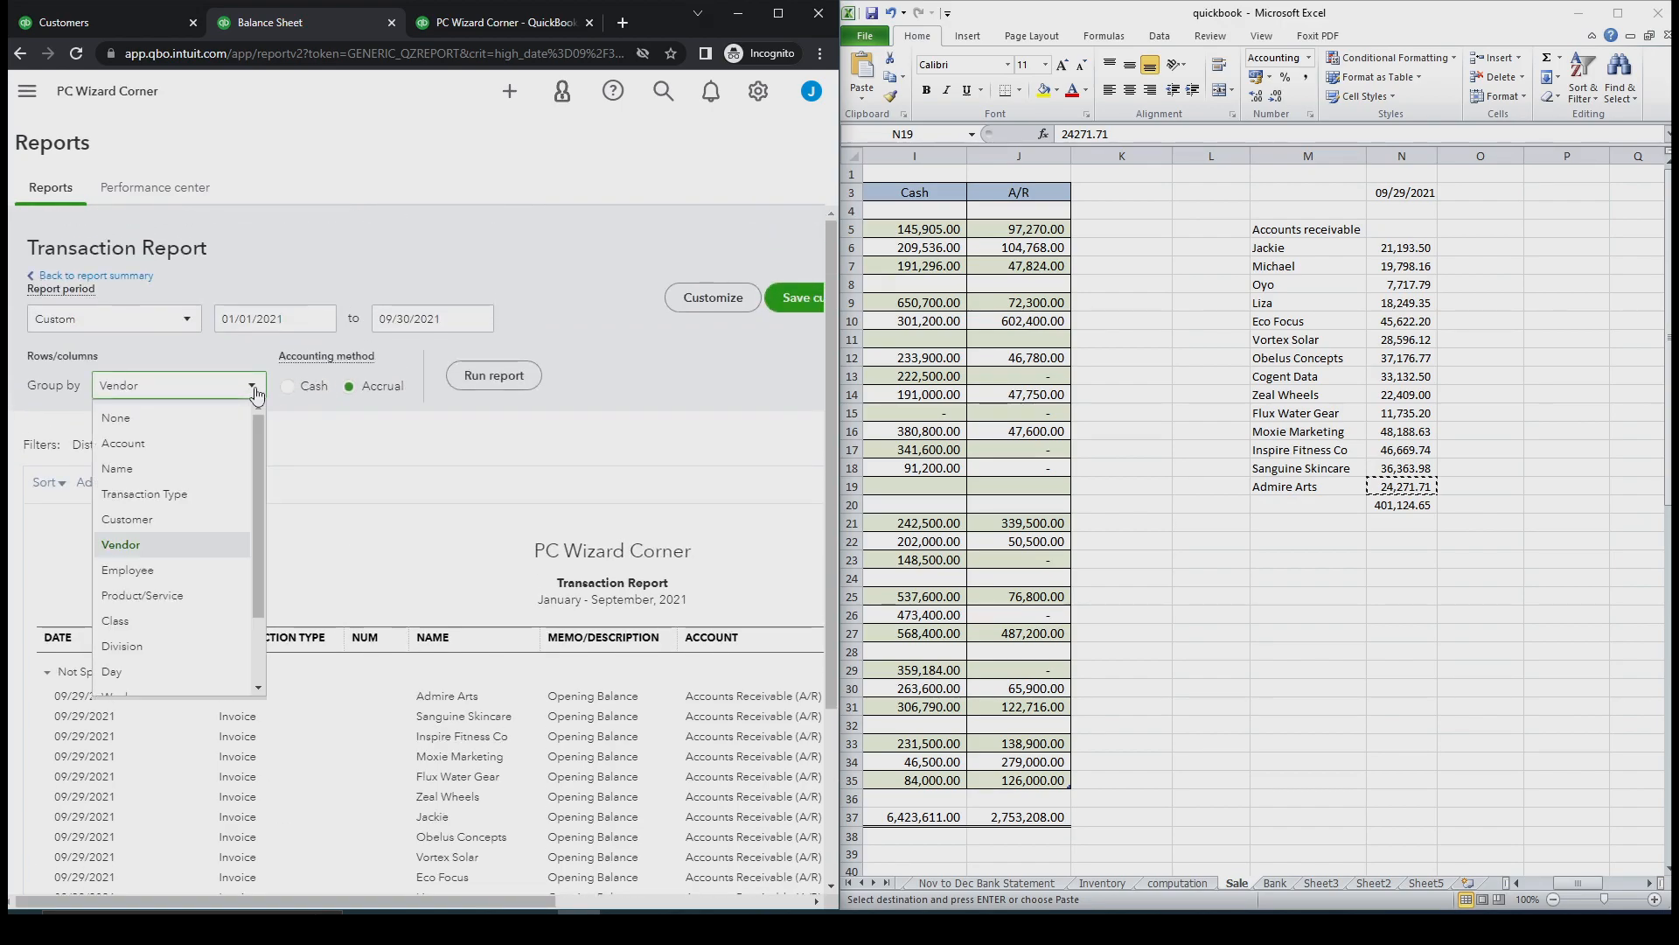
left_click(174, 525)
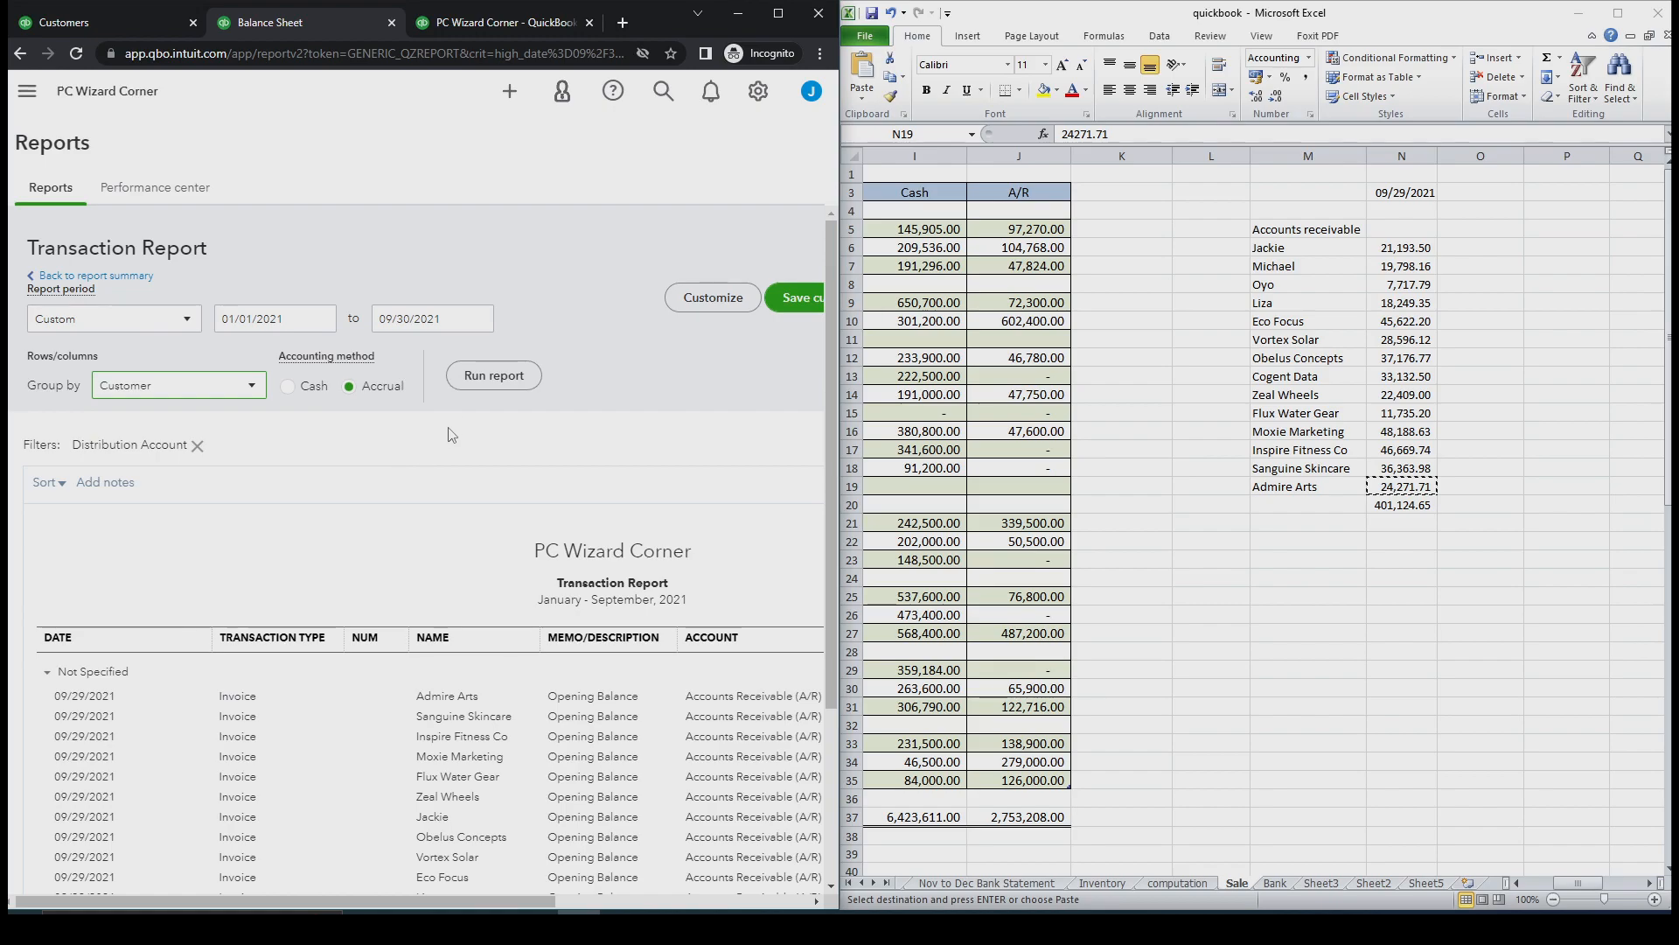
left_click(483, 381)
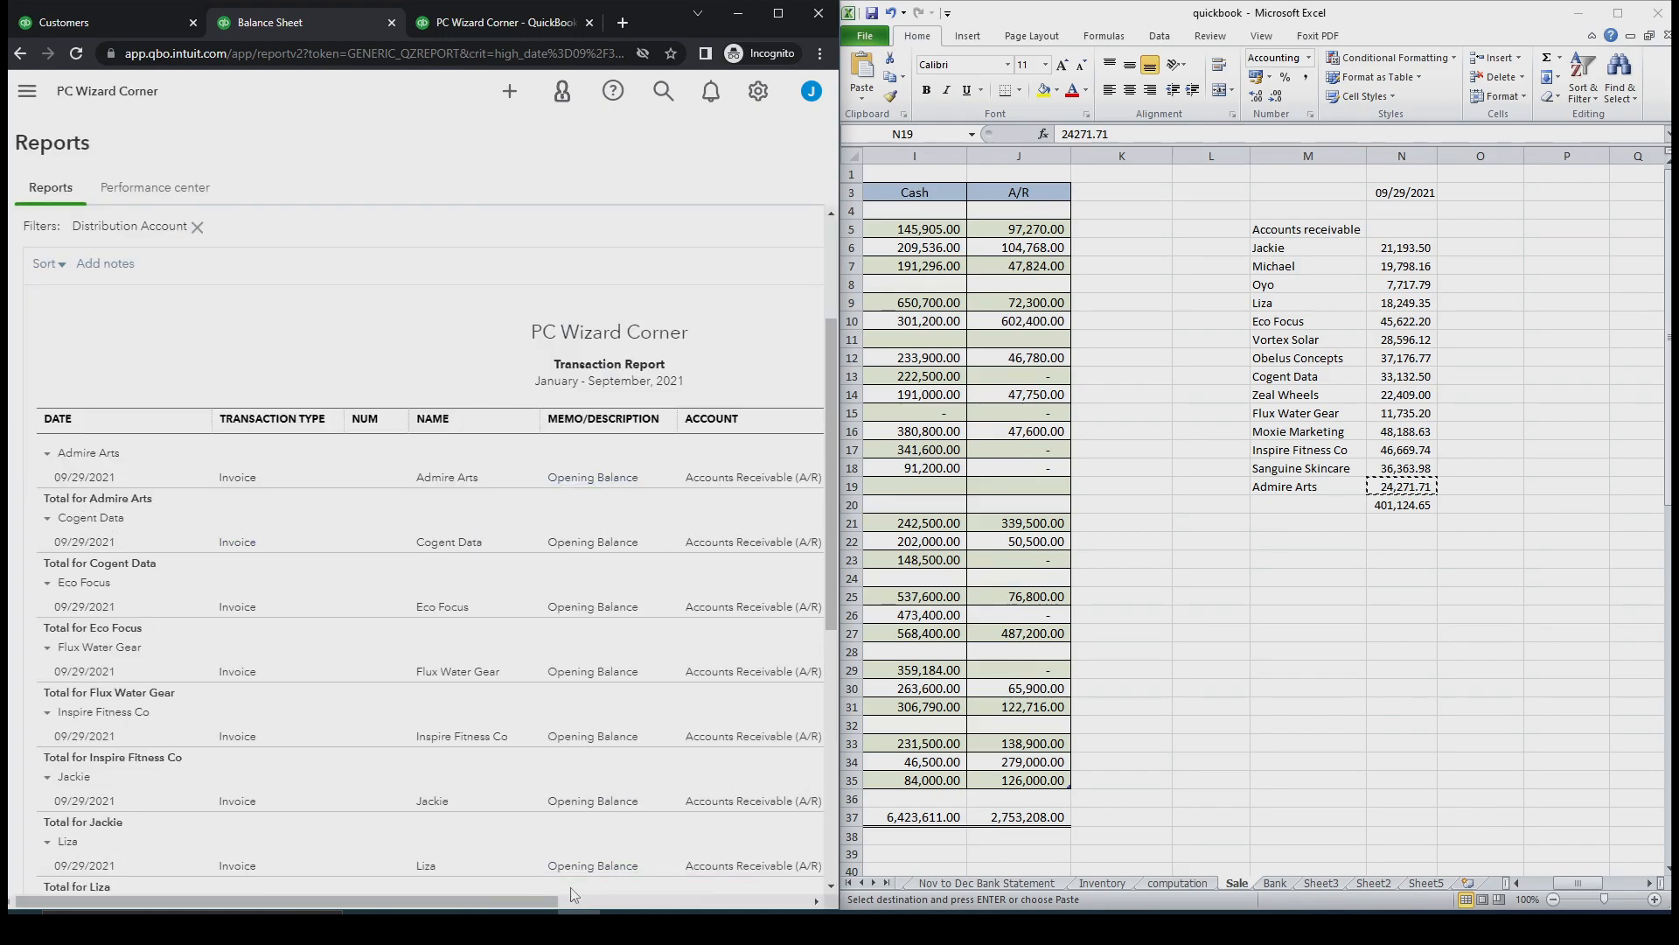
left_click_drag(551, 902, 408, 860)
scroll(505, 647, "down", 5)
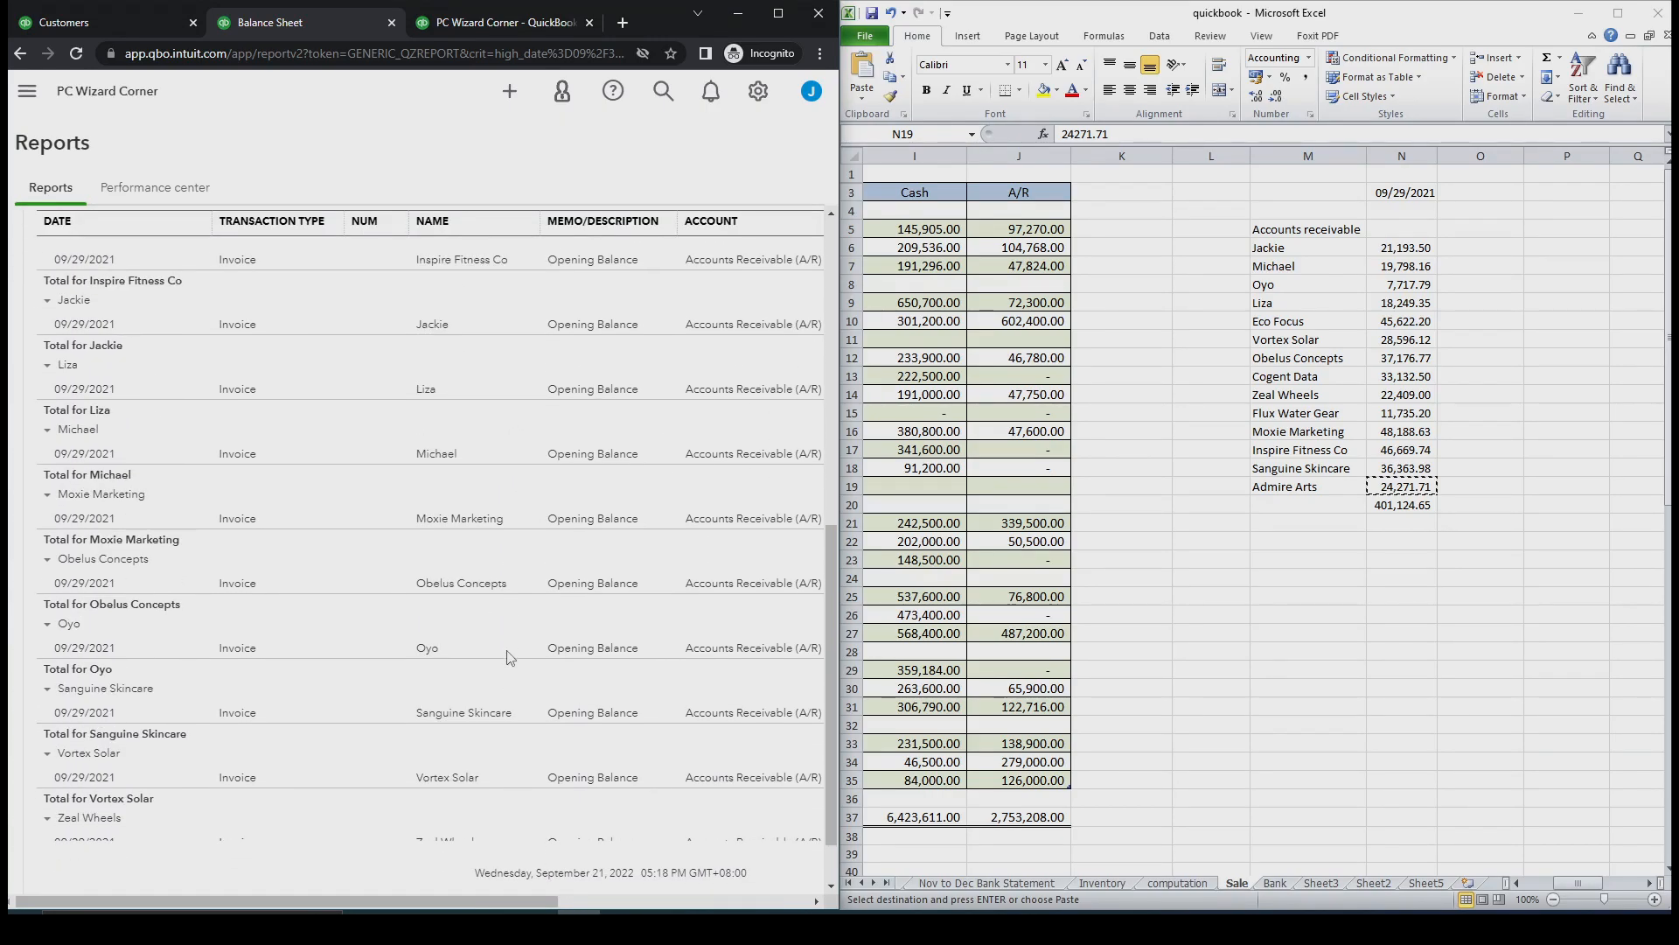
scroll(510, 656, "up", 8)
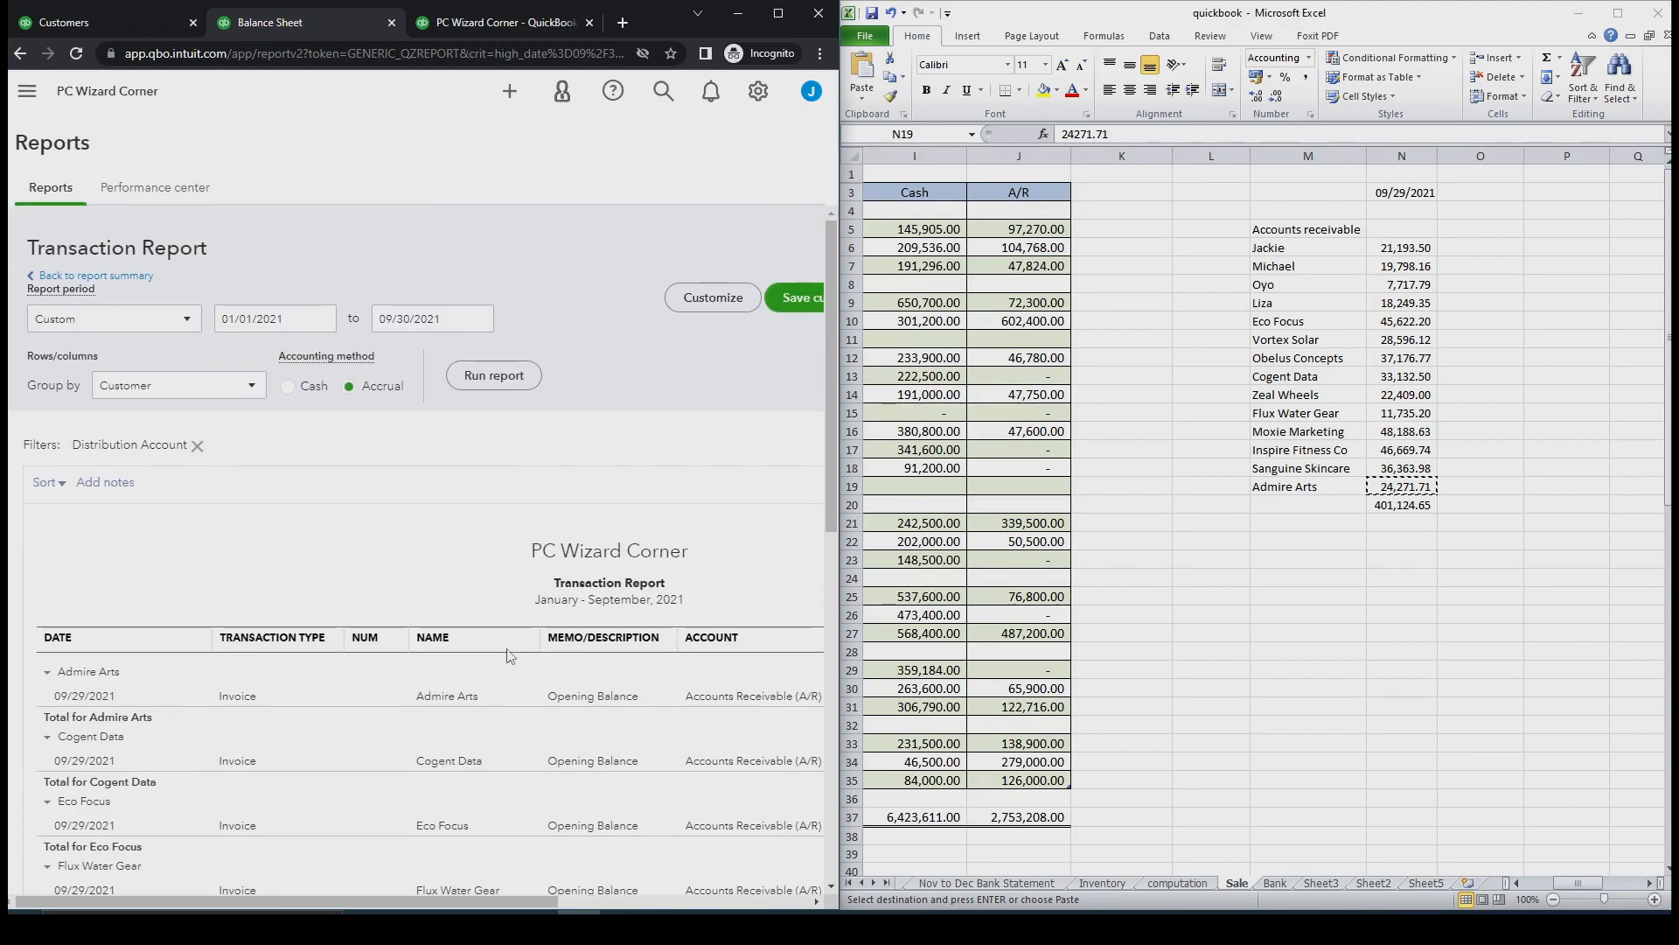
scroll(510, 656, "down", 10)
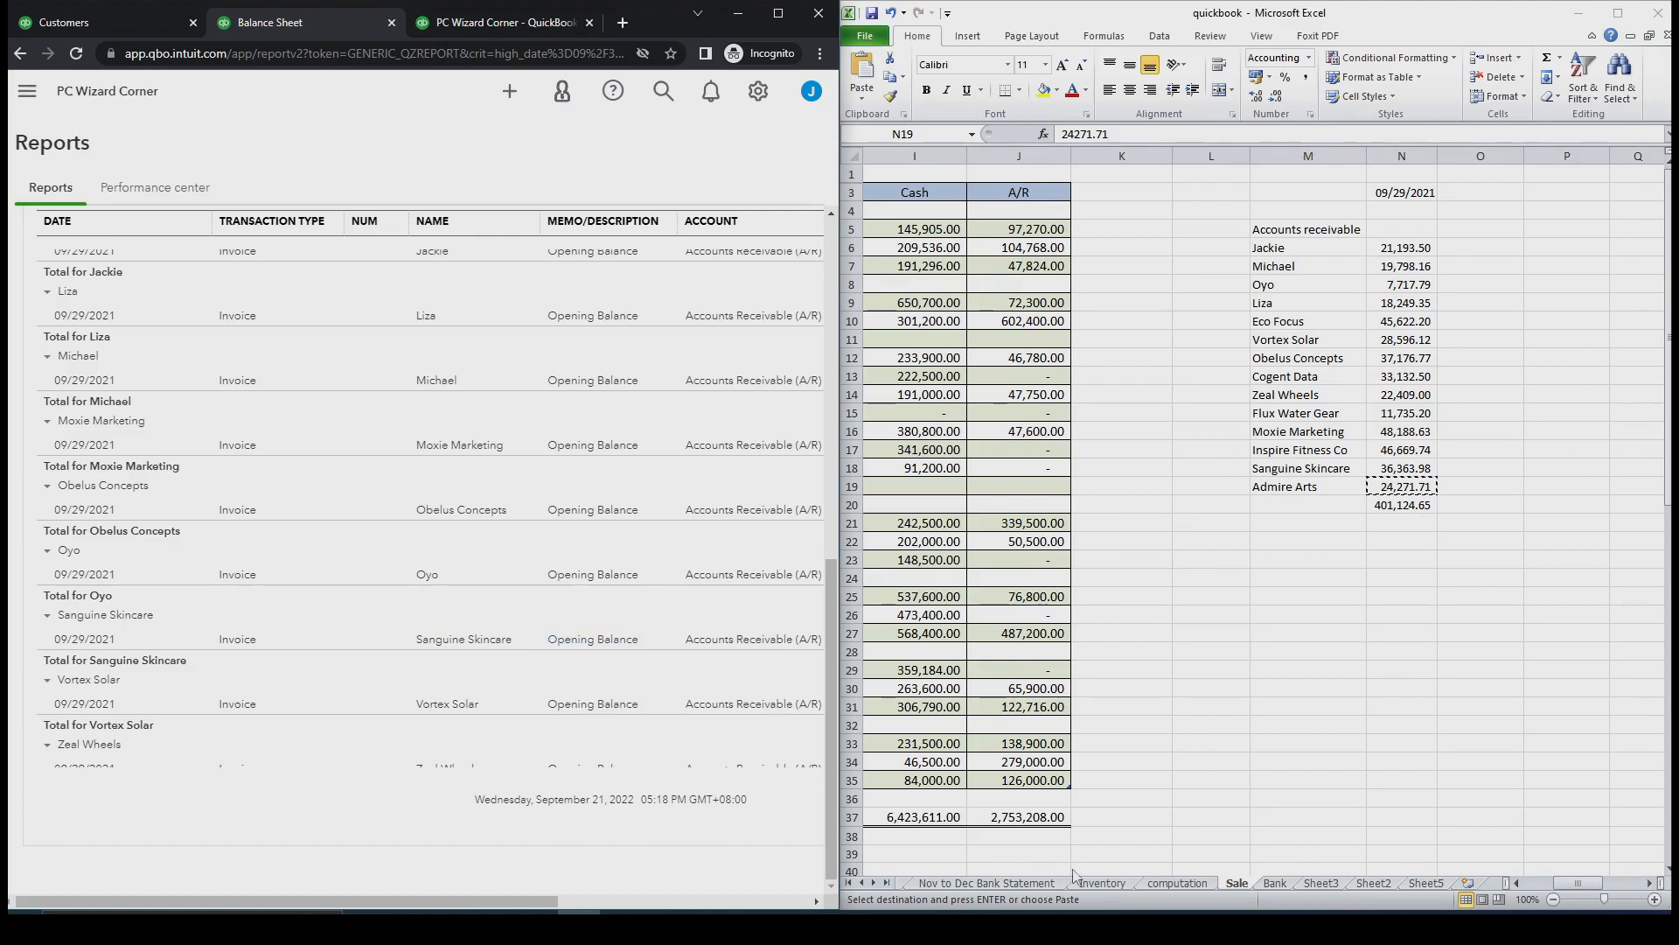
Check Excel's Trial balance: Accounts receivable 401,124.65 and the Allowance for doubtful accounts row
left_click(861, 883)
left_click(936, 883)
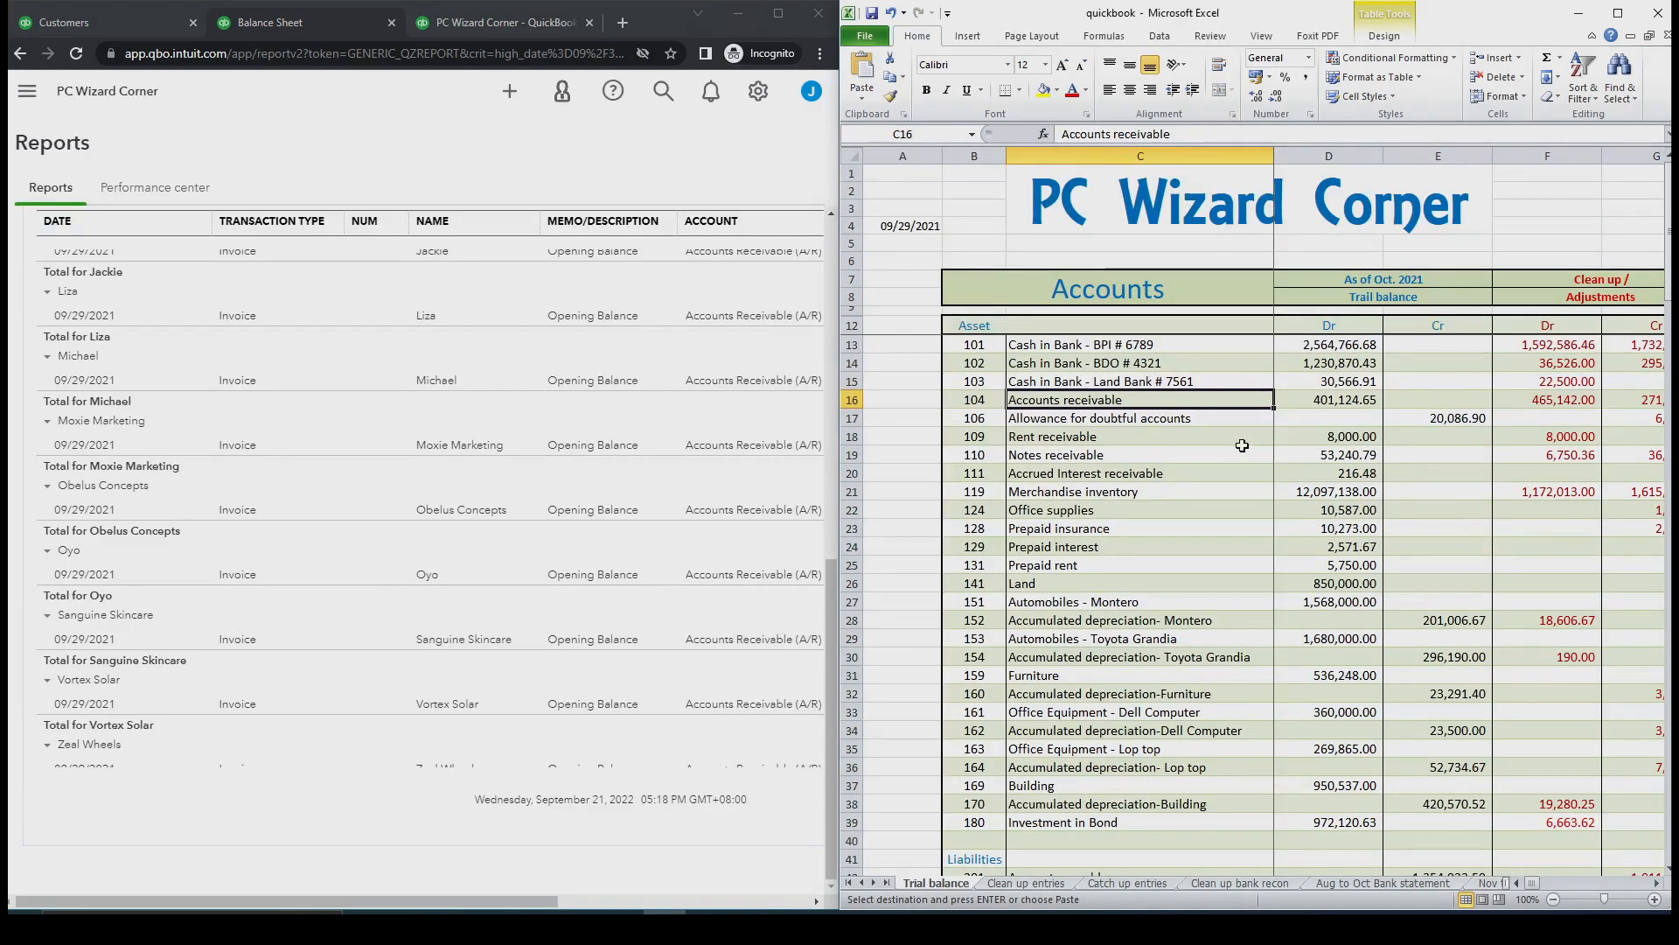
left_click(1113, 419)
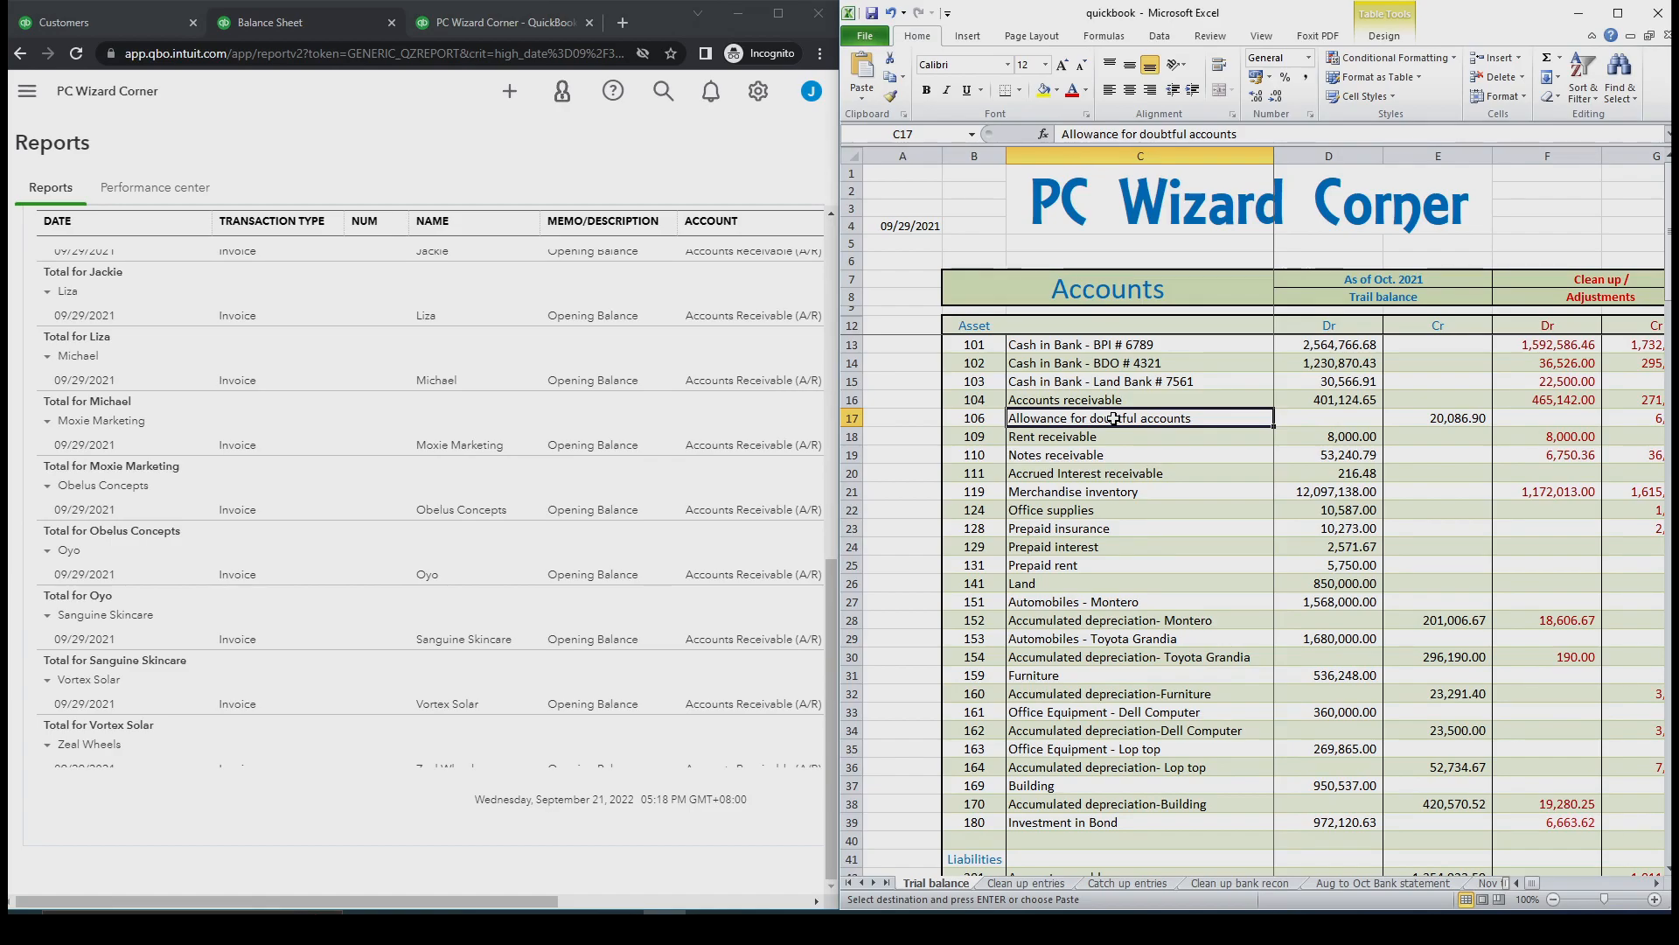
left_click(1347, 401)
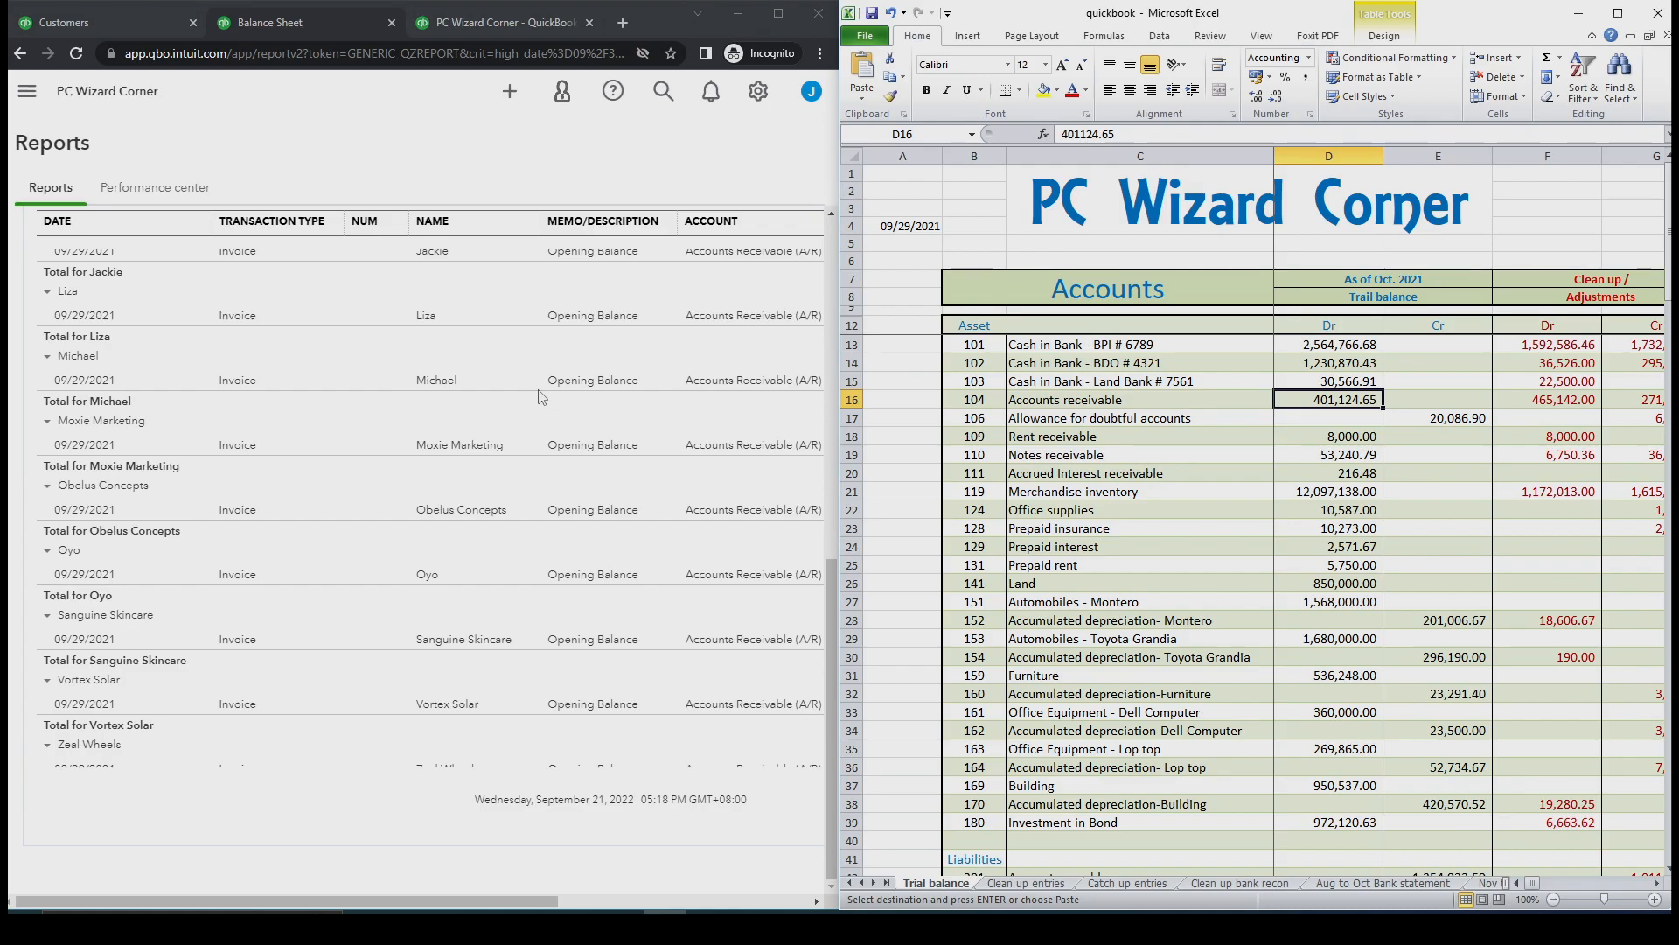
left_click(128, 23)
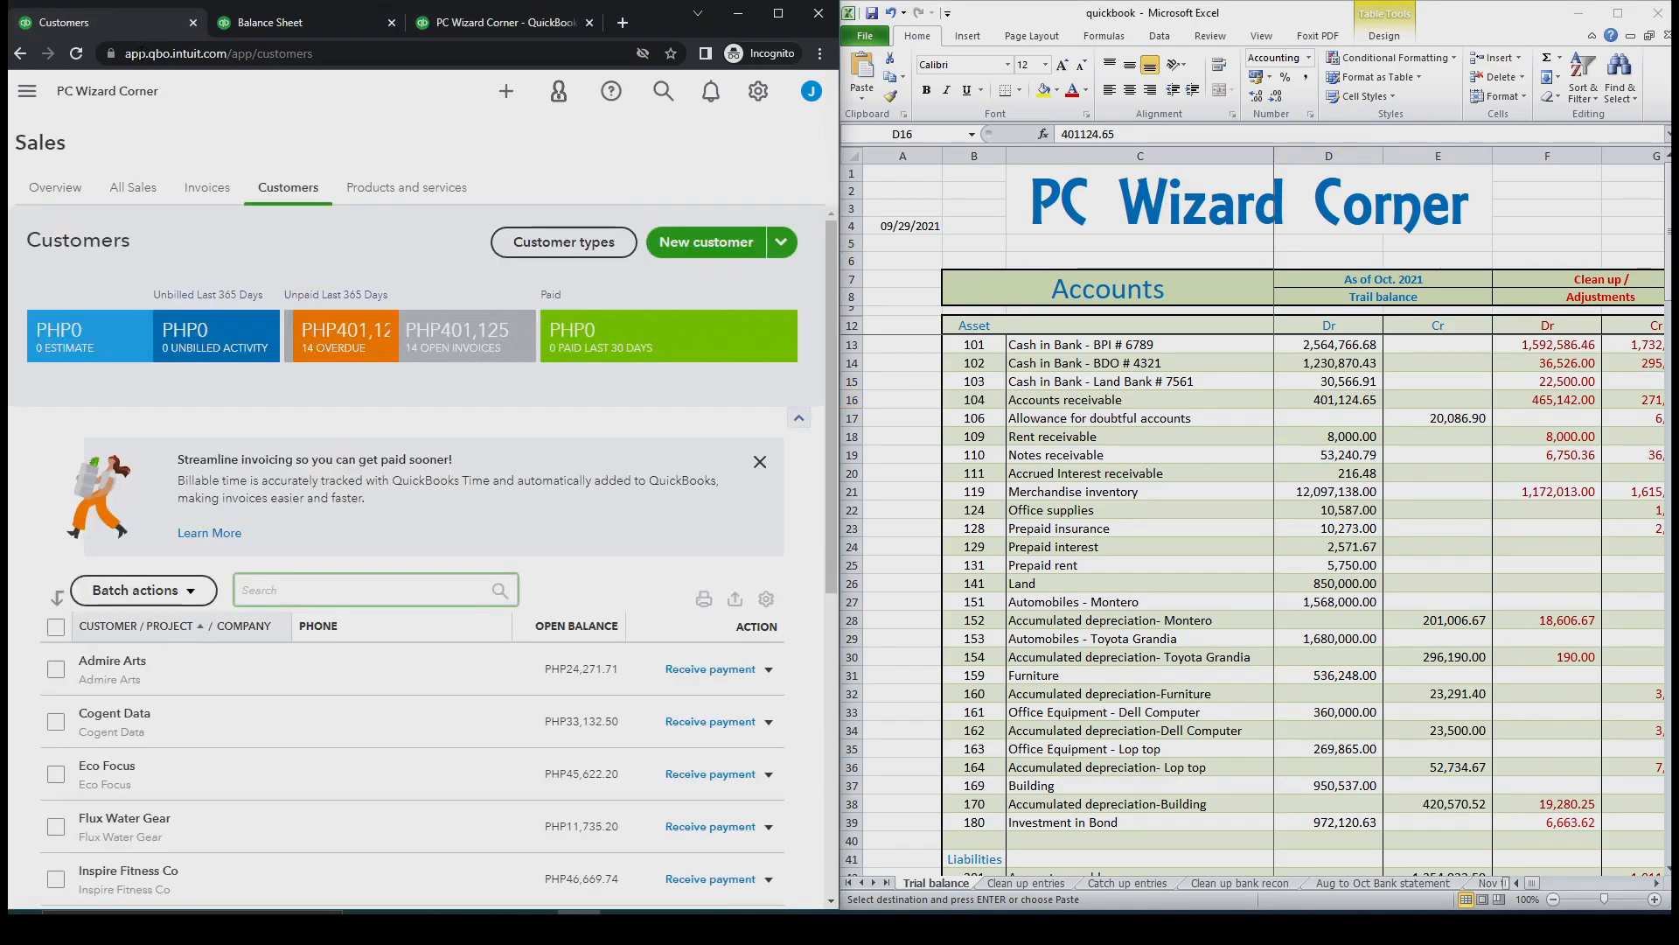
Start a new asset account in the Chart of accounts under Accounts Receivable
left_click(27, 96)
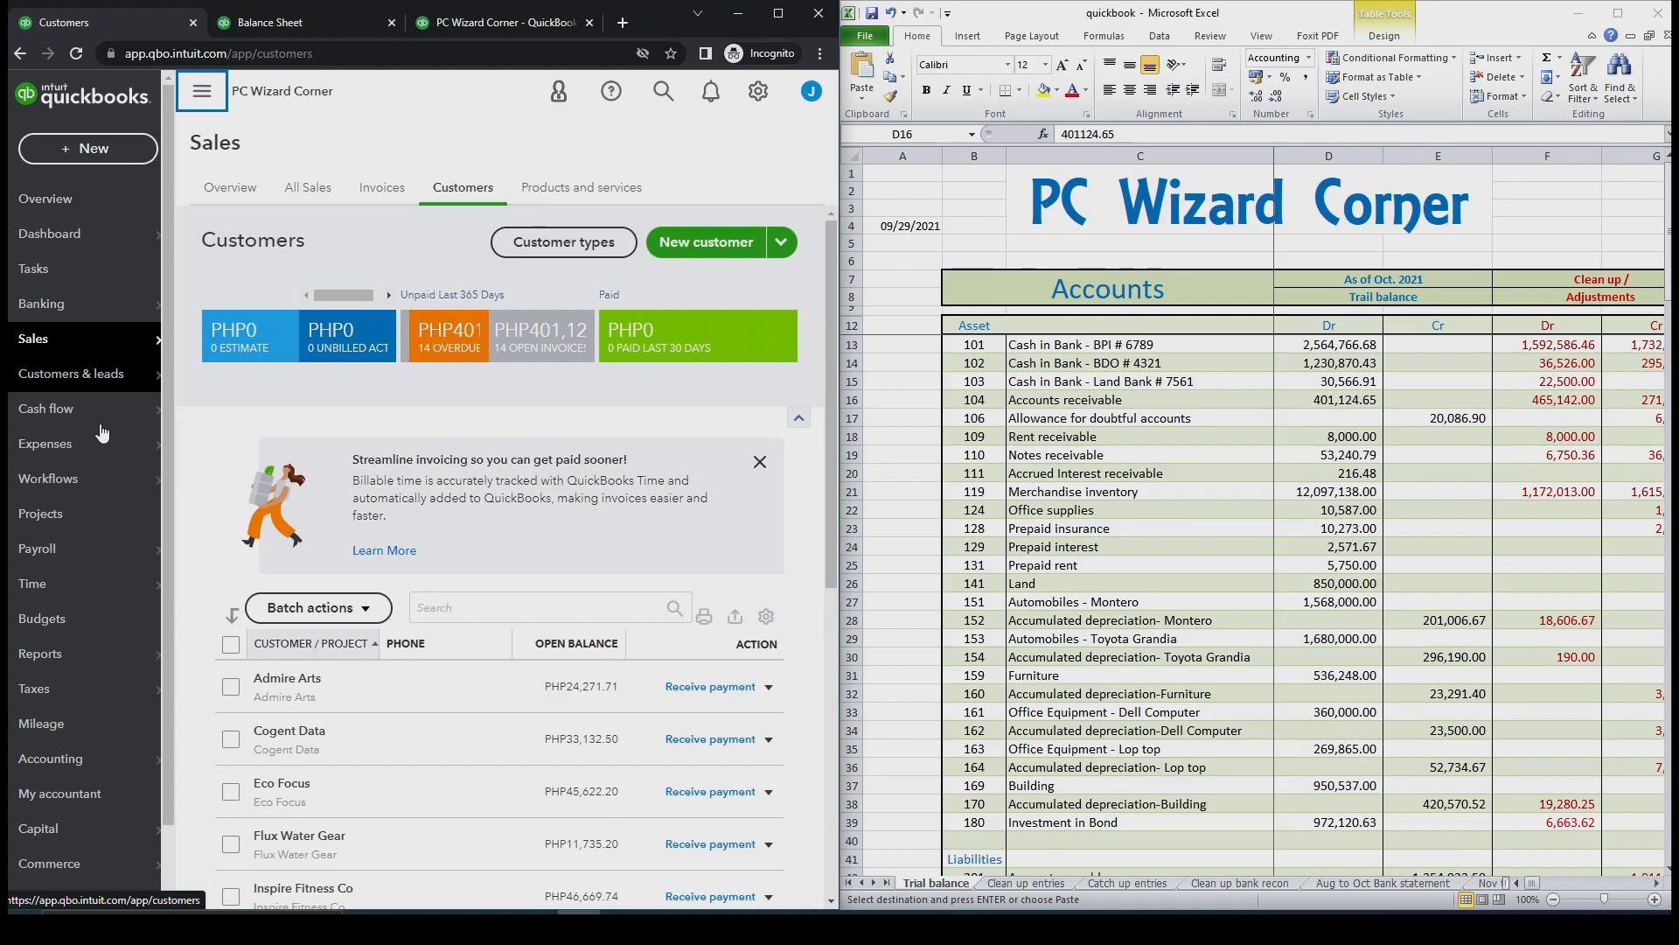
mouse_move(104, 754)
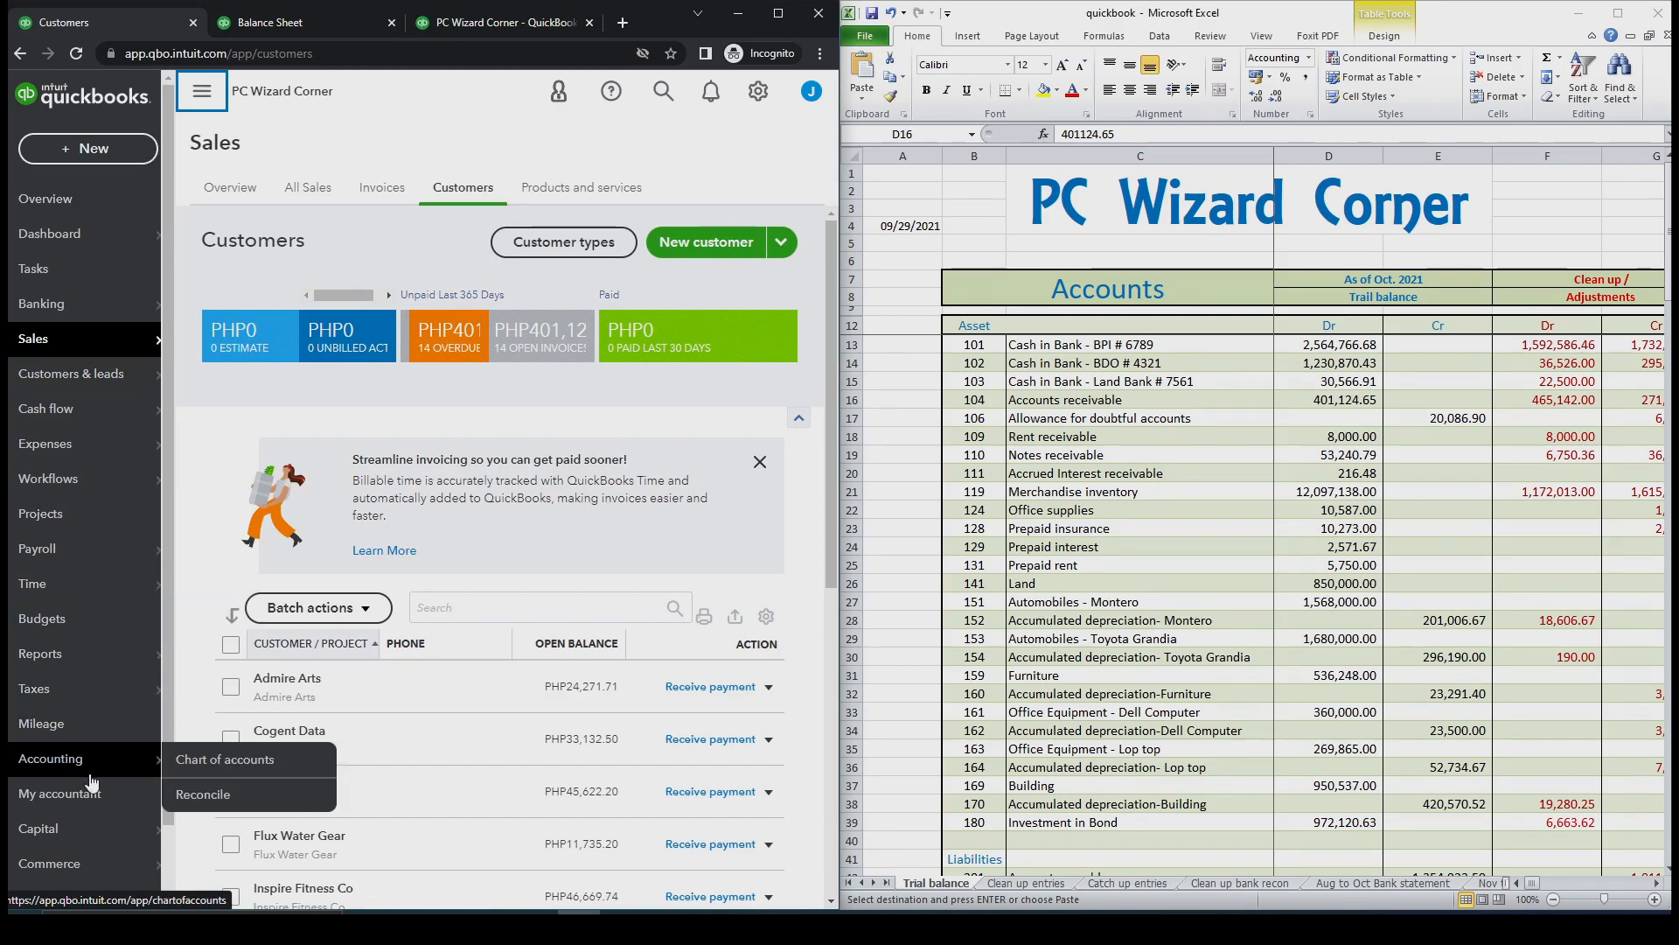
left_click(212, 767)
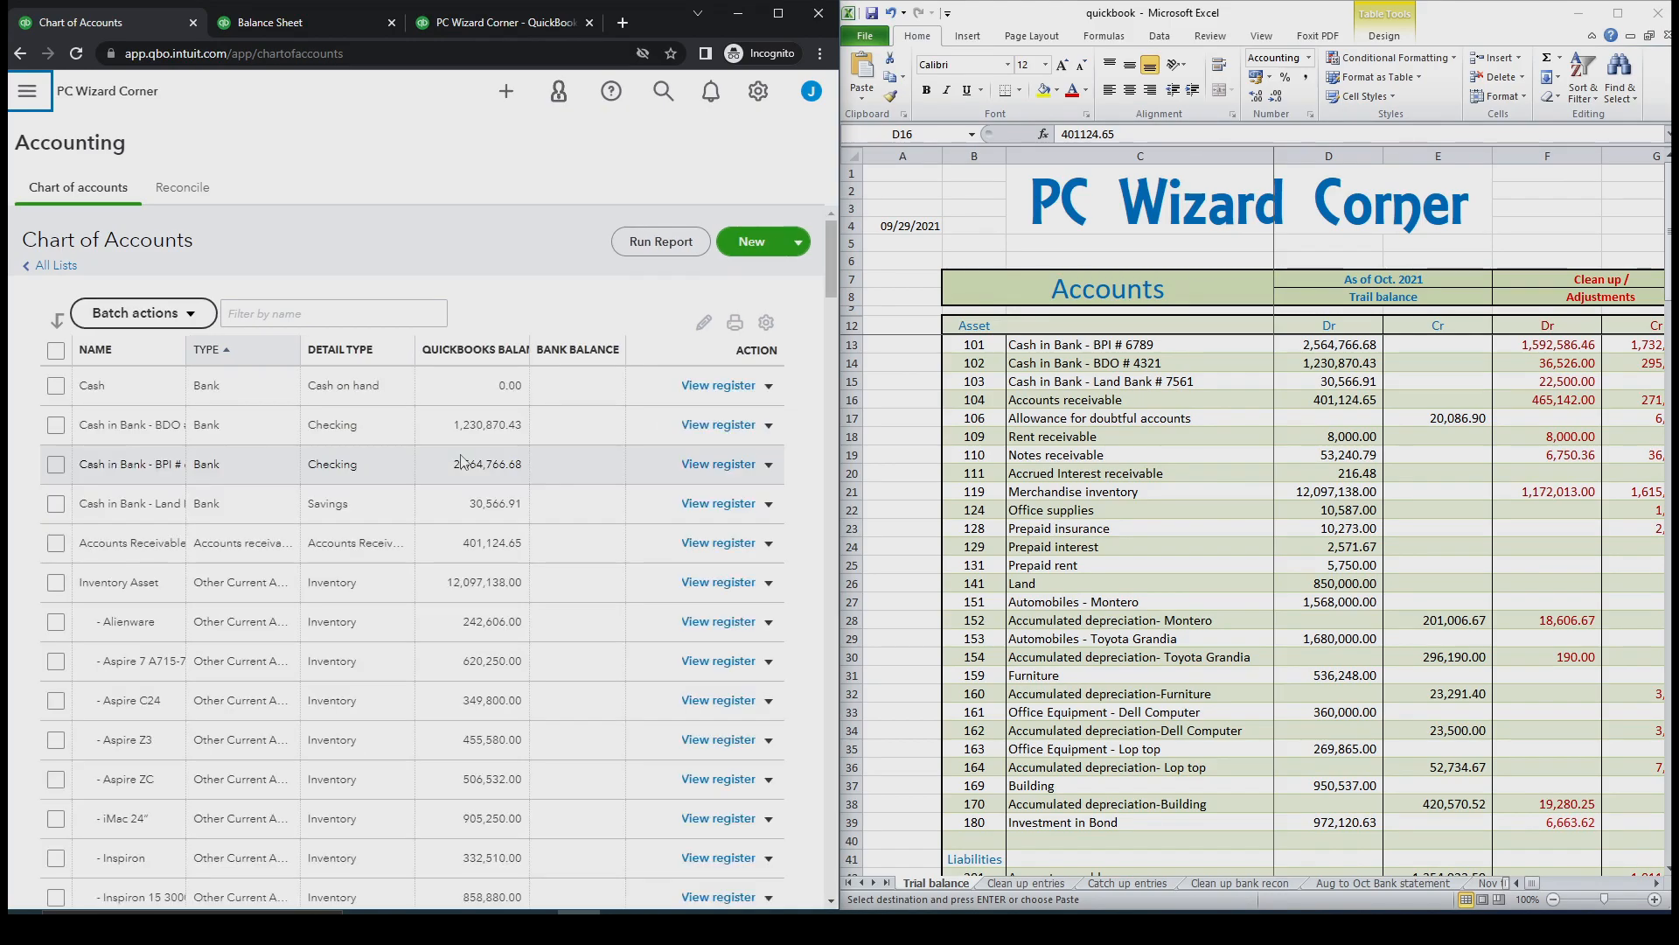
left_click(750, 248)
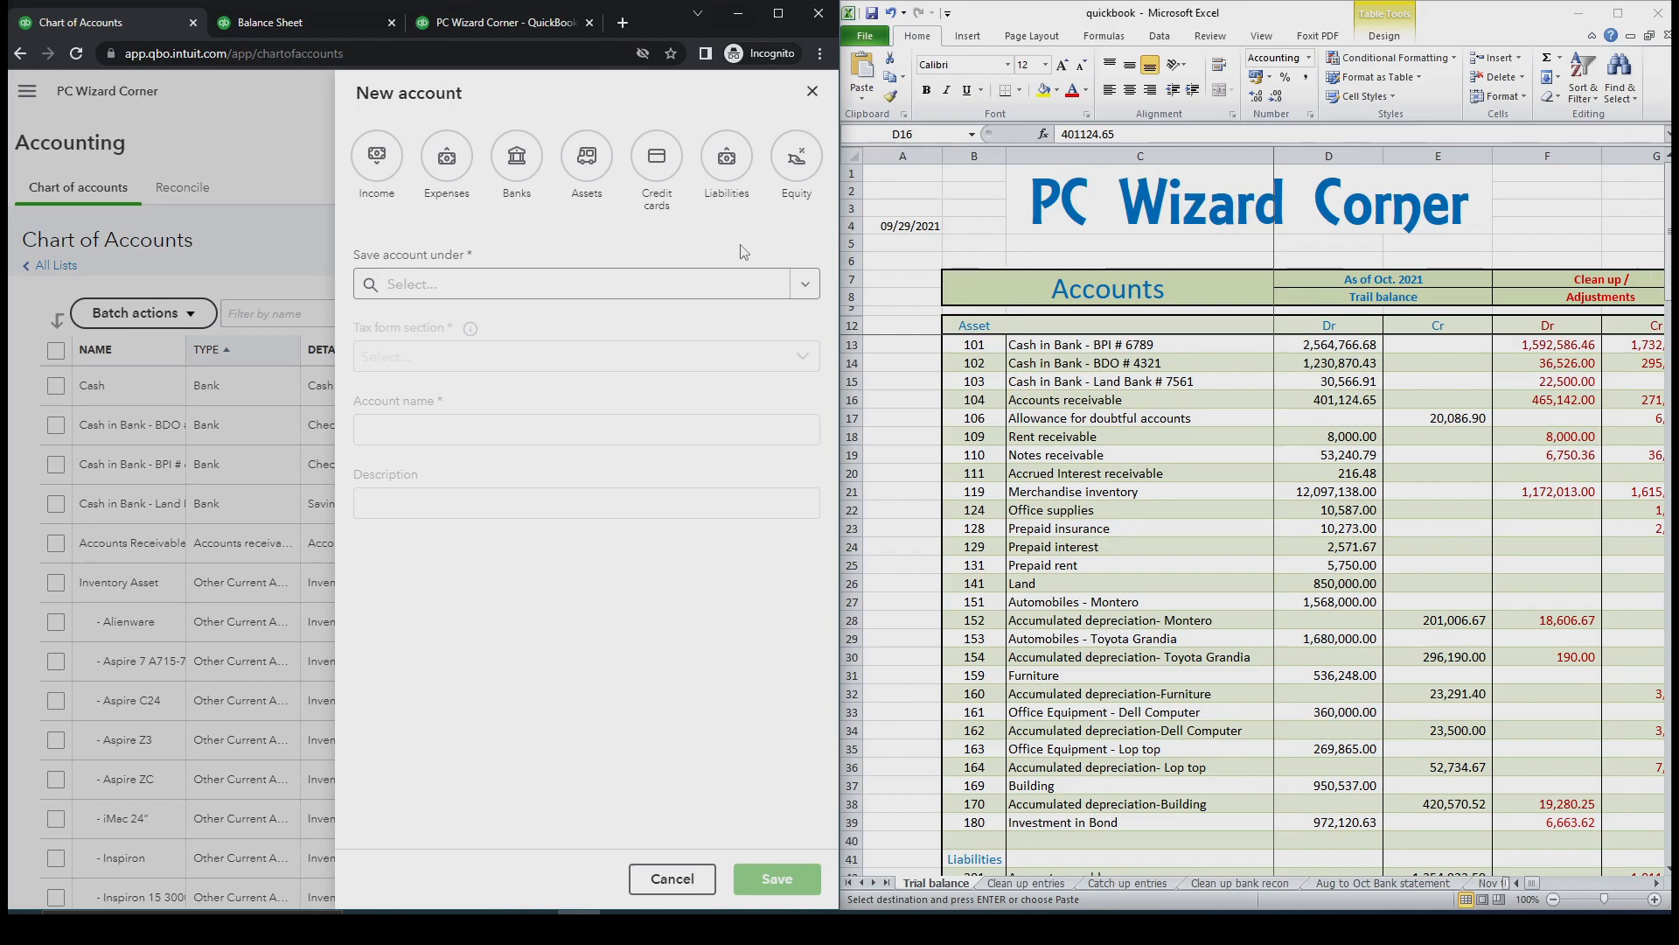
left_click(590, 184)
left_click(803, 287)
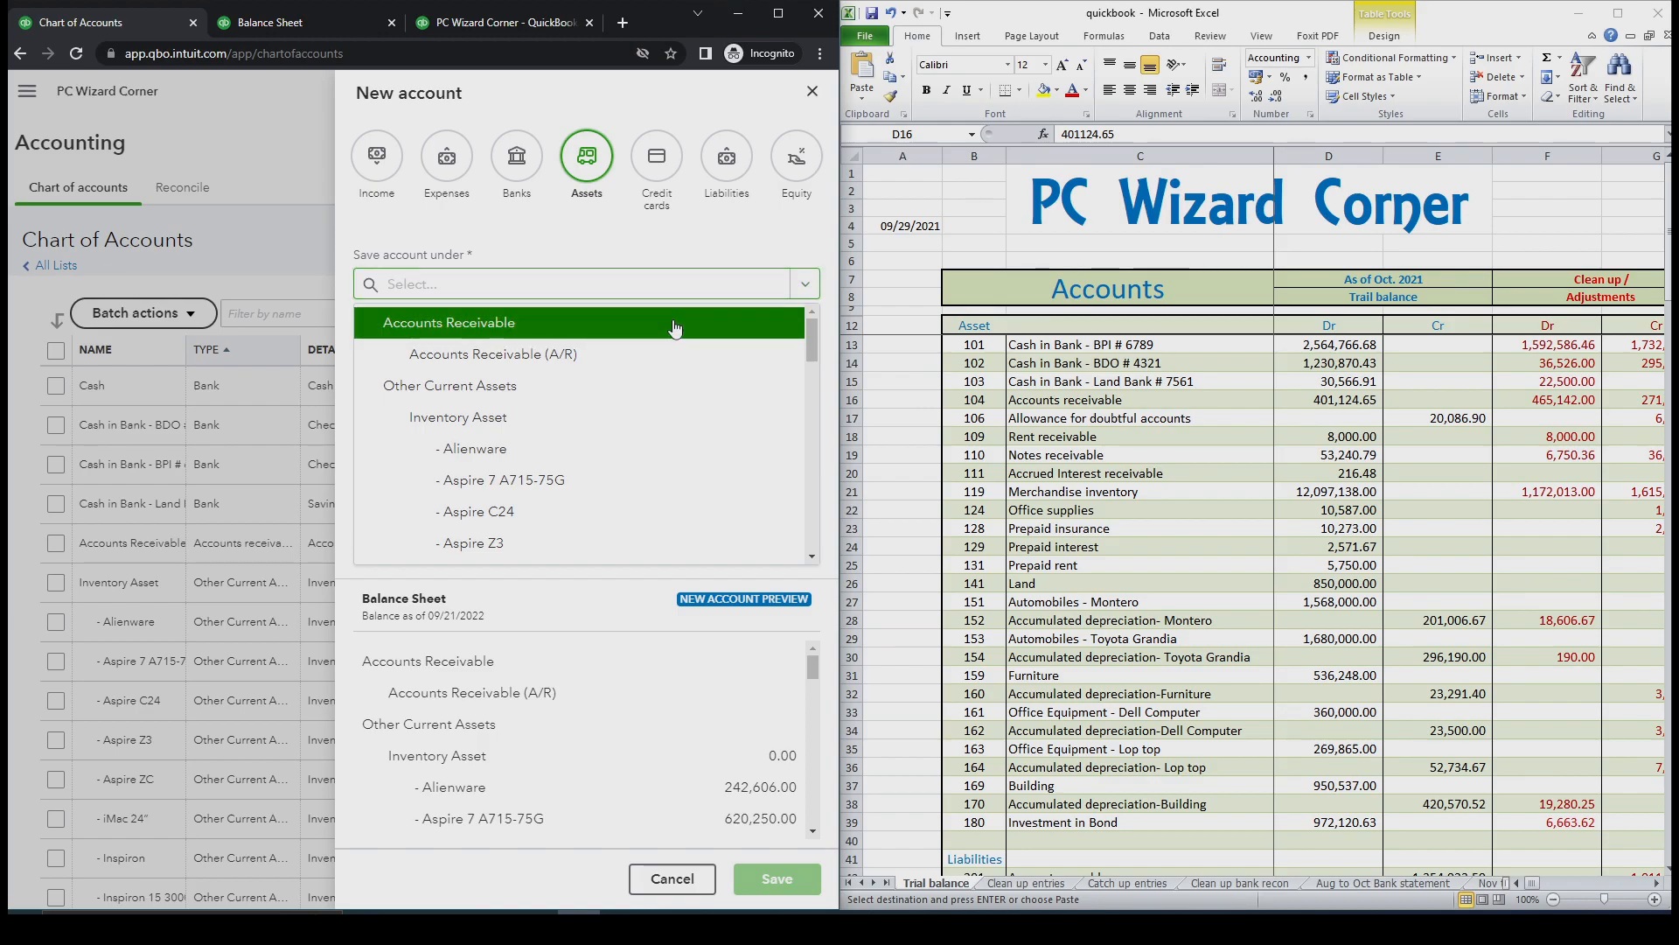
left_click(678, 324)
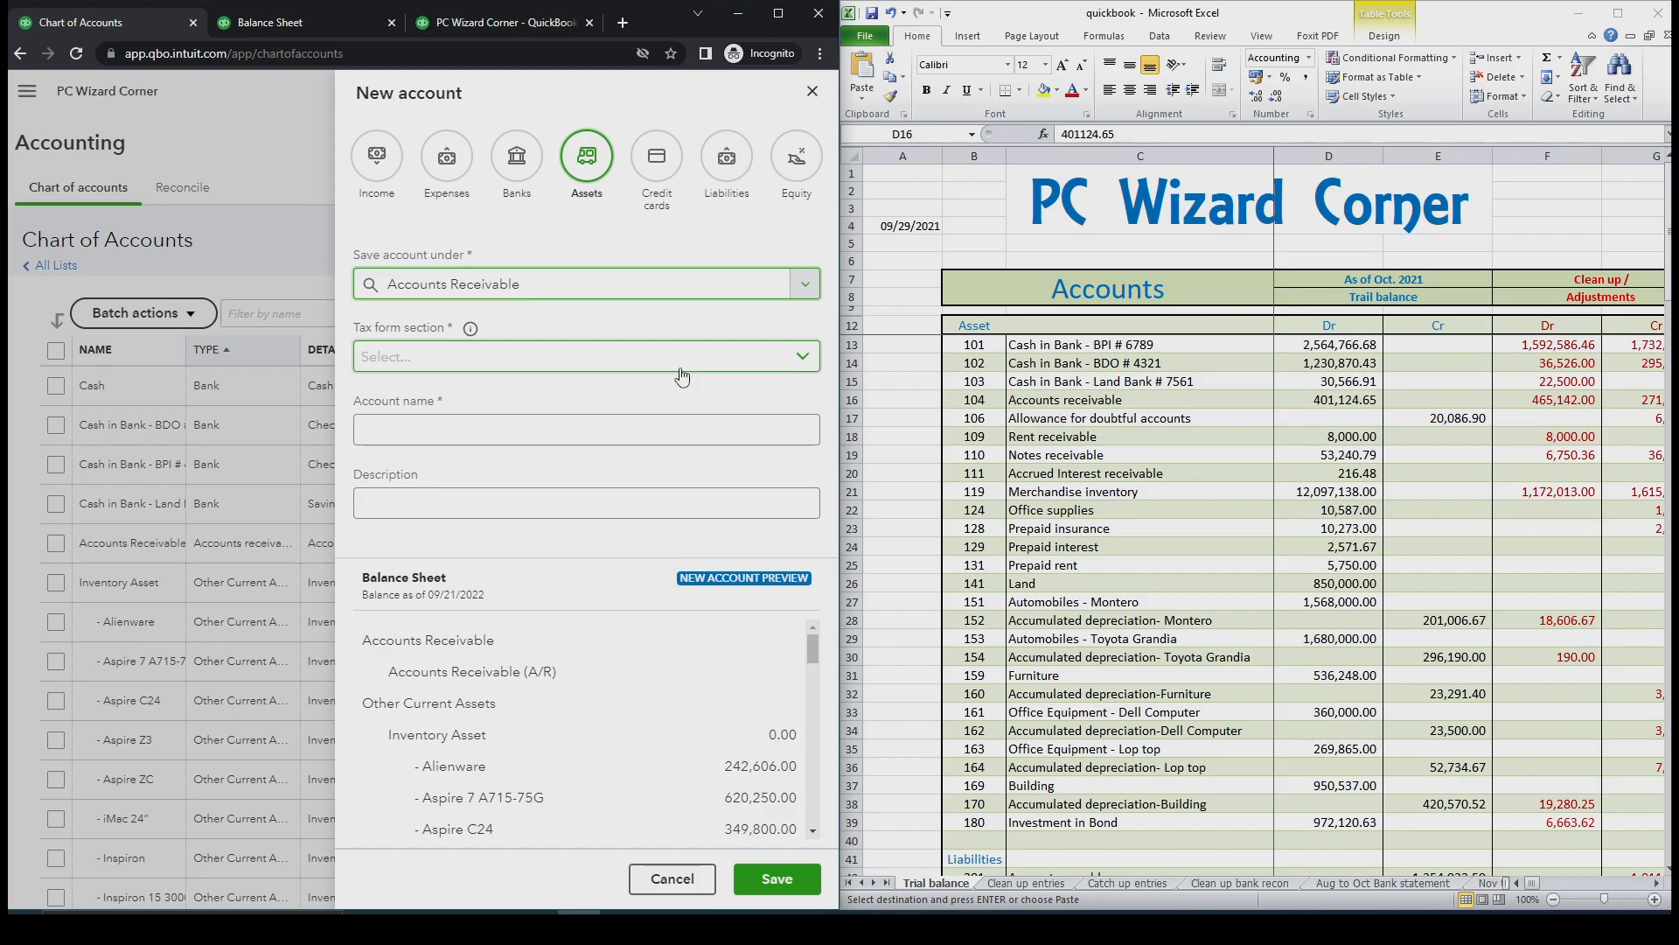
Set tax section Accounts Receivable (A/R) and name the account Allowance for doubtful accounts
left_click(777, 376)
left_click(699, 399)
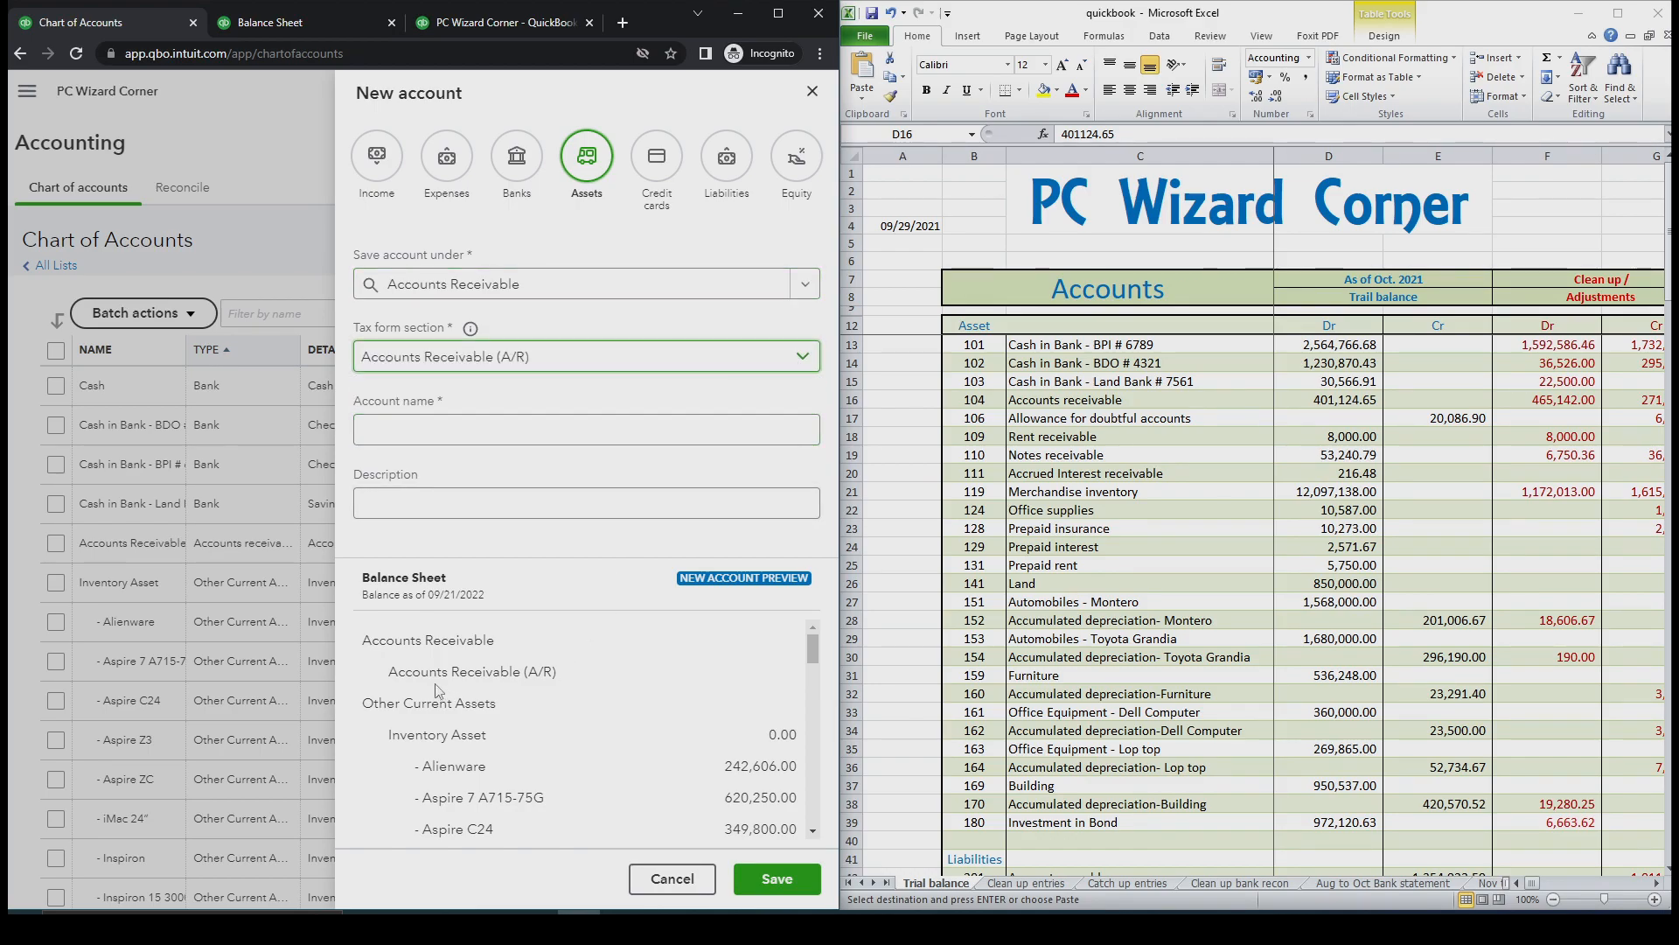
left_click(1010, 505)
left_click(1061, 421)
left_click_drag(1238, 134, 1022, 129)
key("ctrl+c")
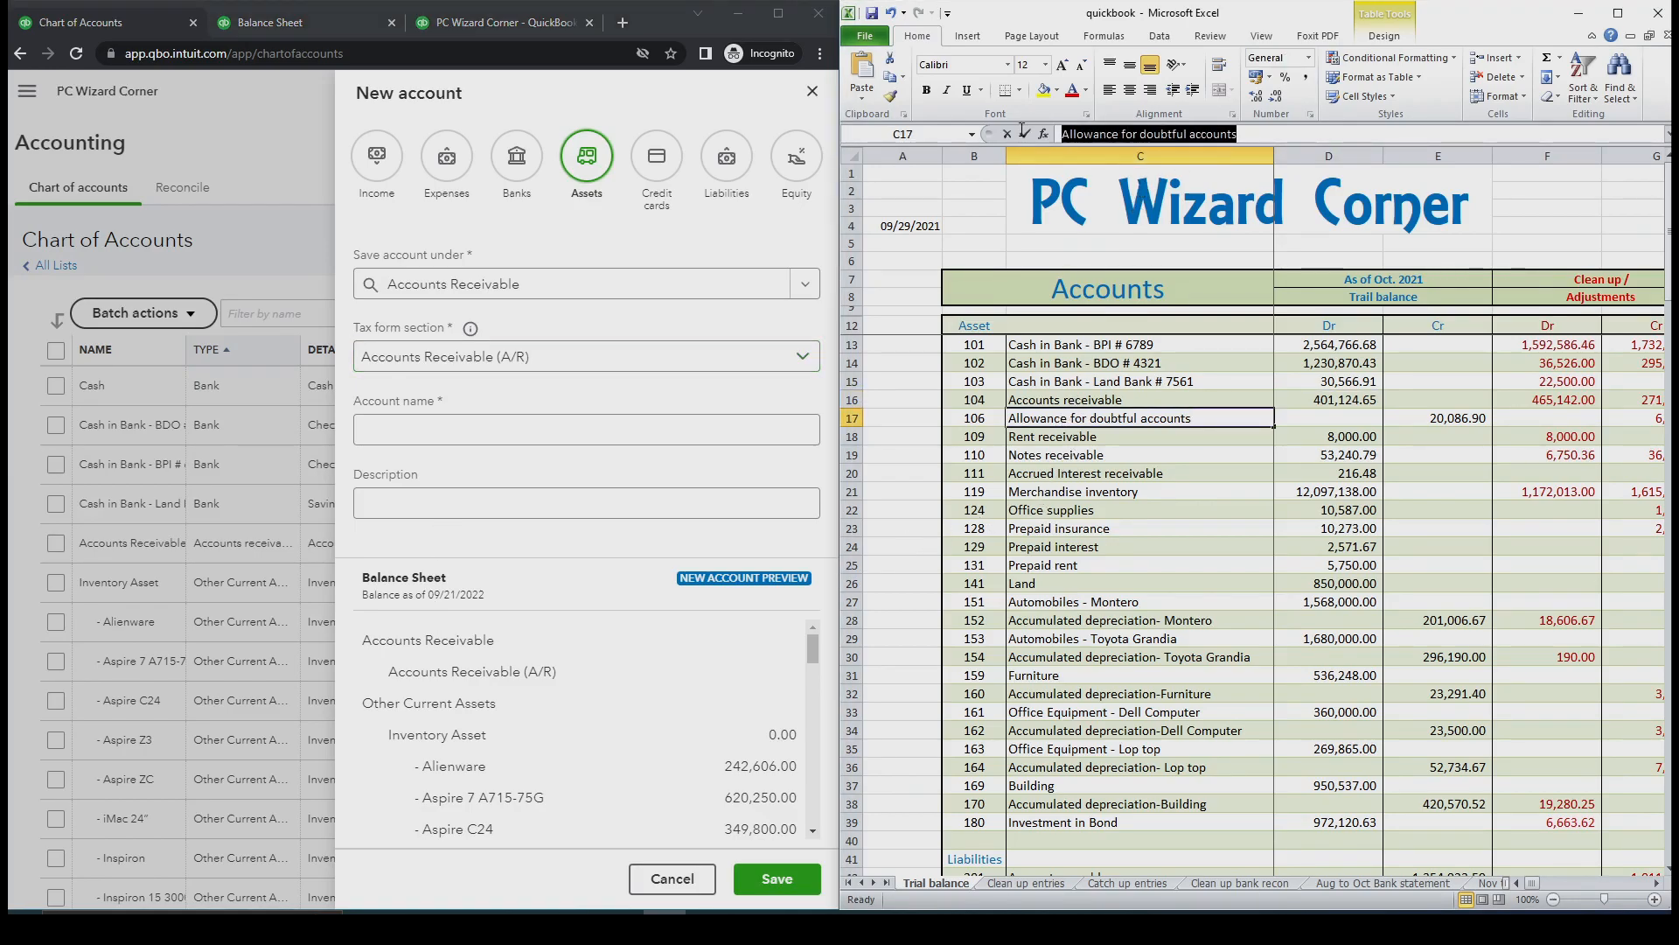
left_click(485, 432)
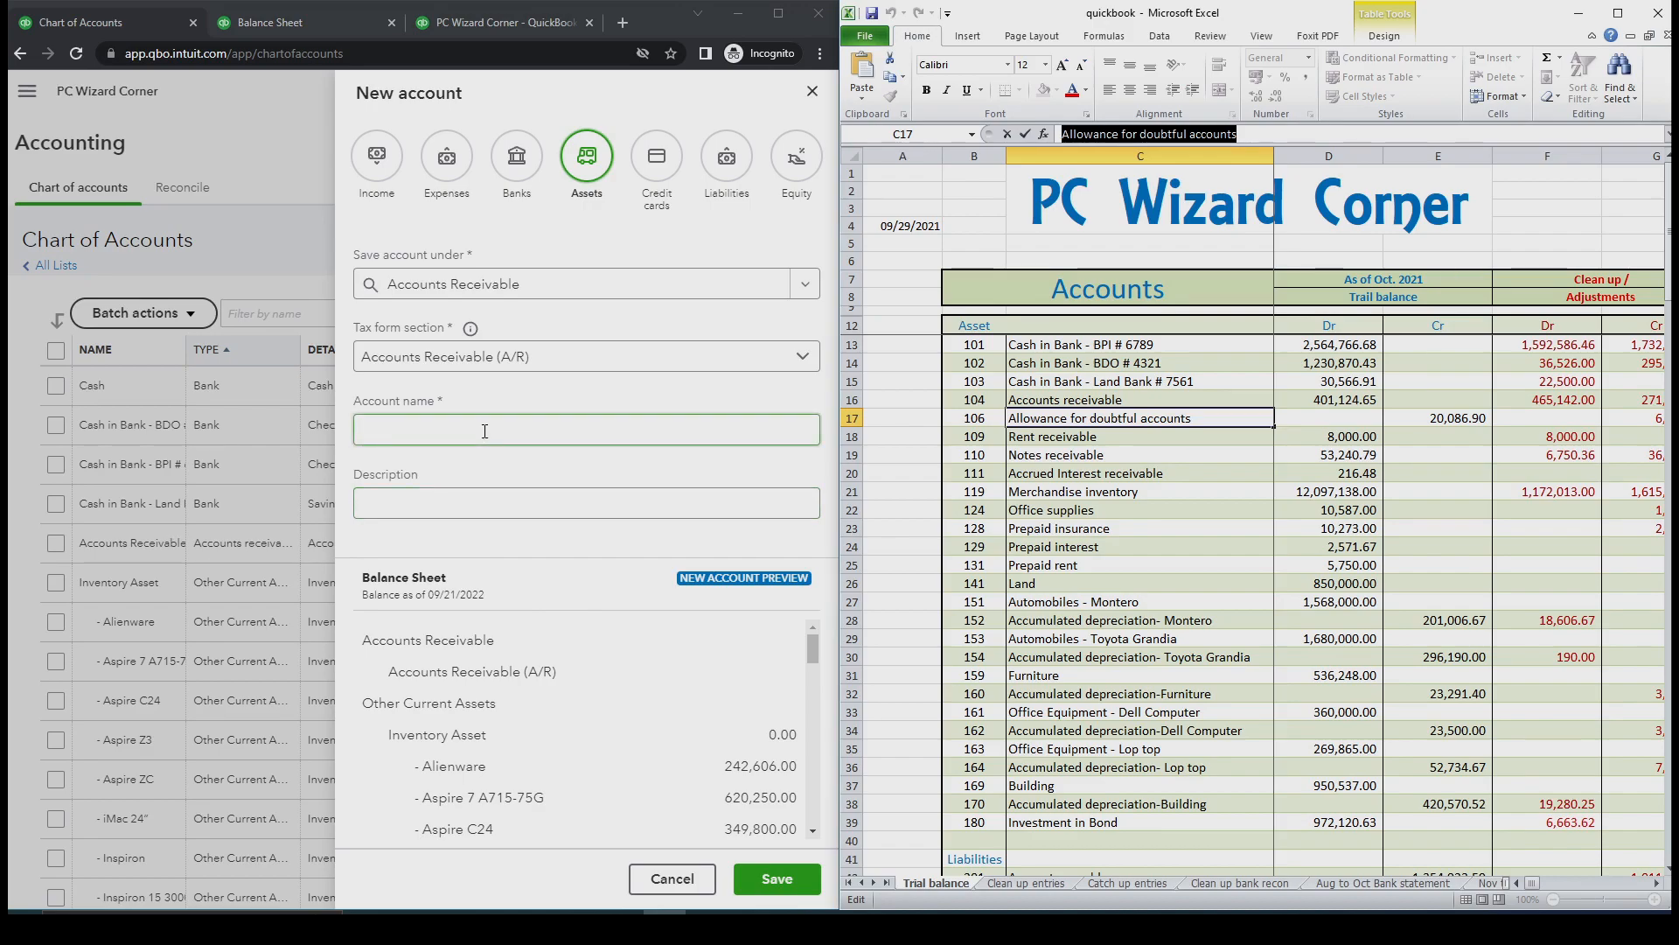
key("ctrl+v")
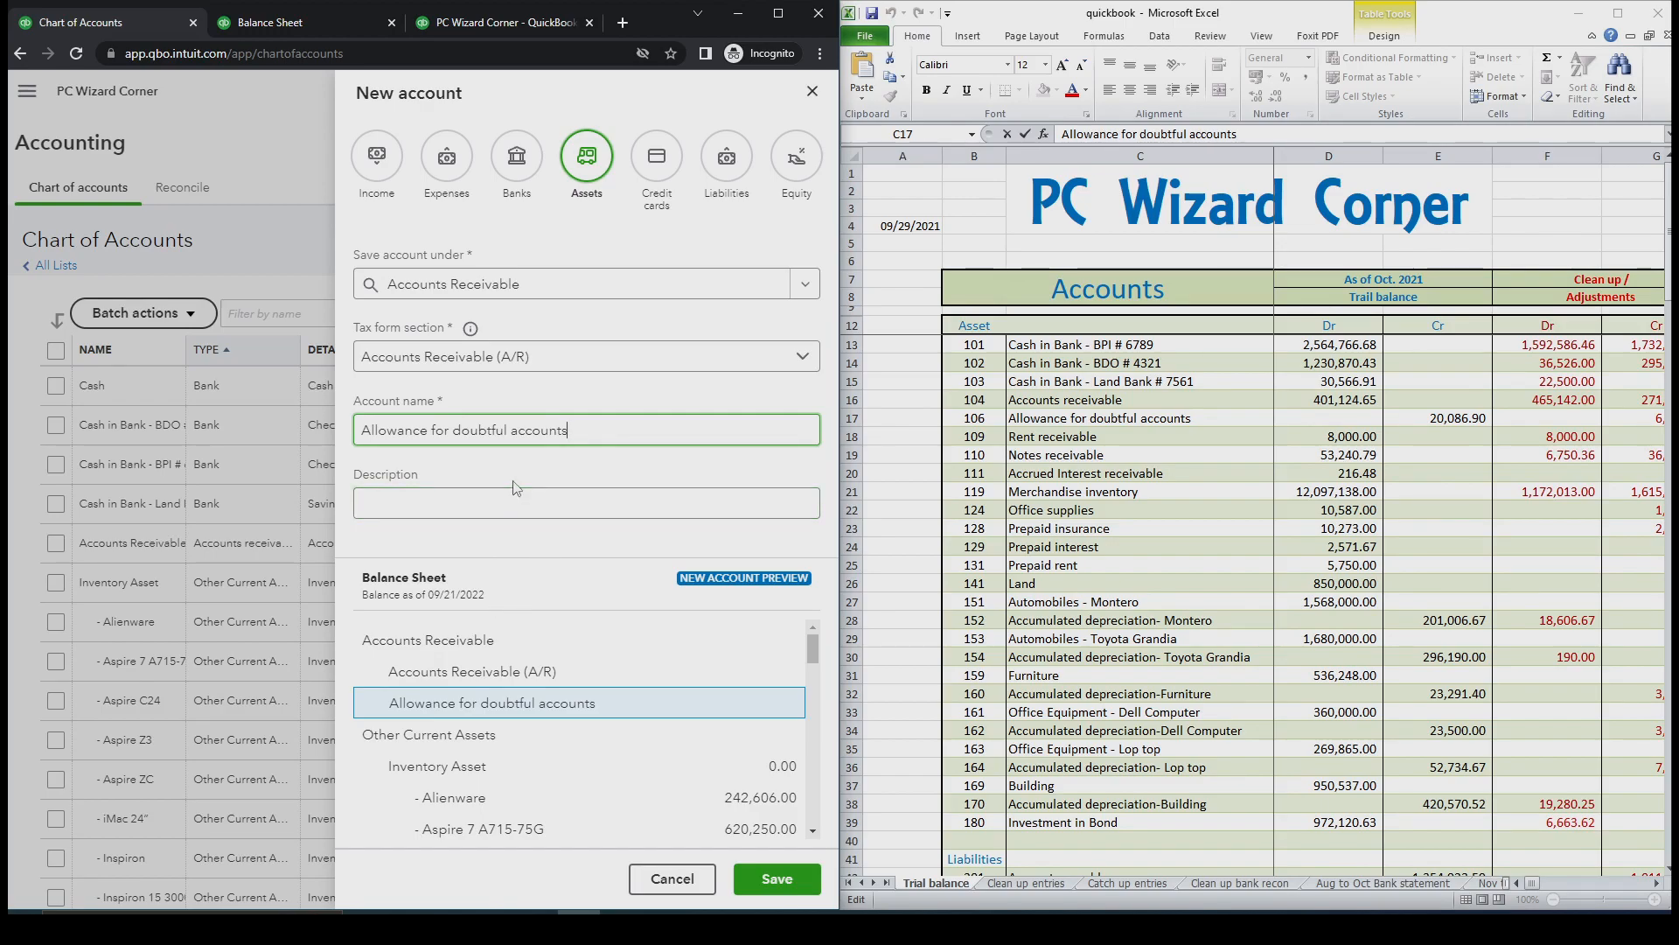
Discard the unsaved Allowance for doubtful accounts form and bring up the main navigation
key("Return")
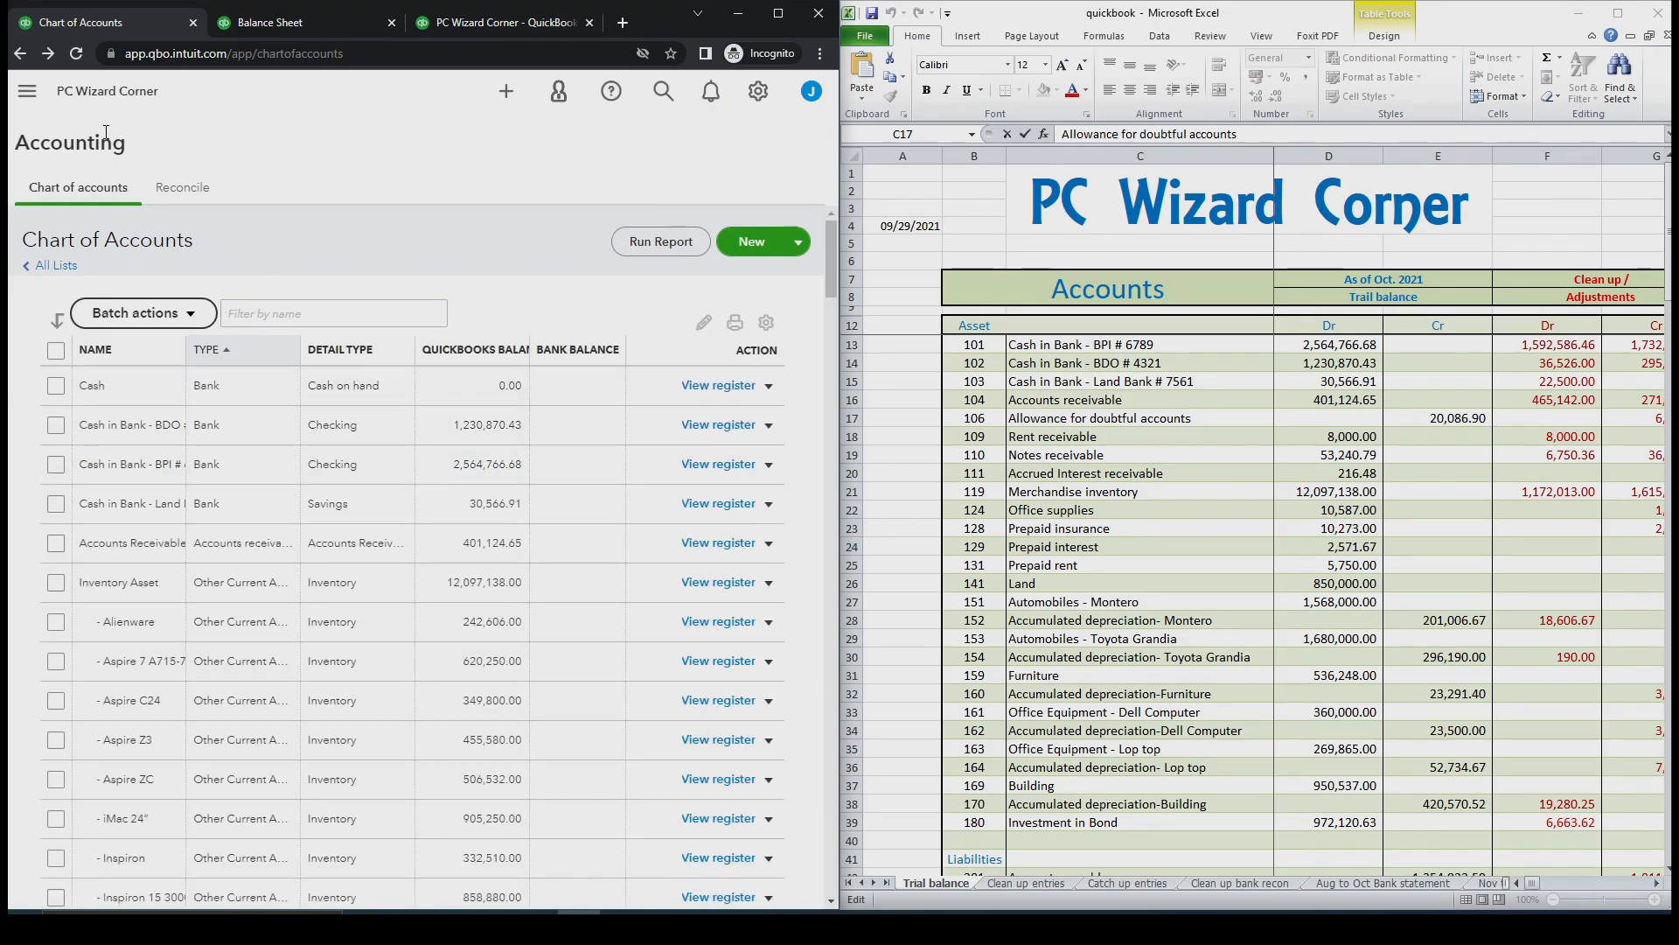
left_click(28, 93)
Start a new journal entry and add 'Allowance for doubtful accounts' as a new account on line 1
left_click(82, 149)
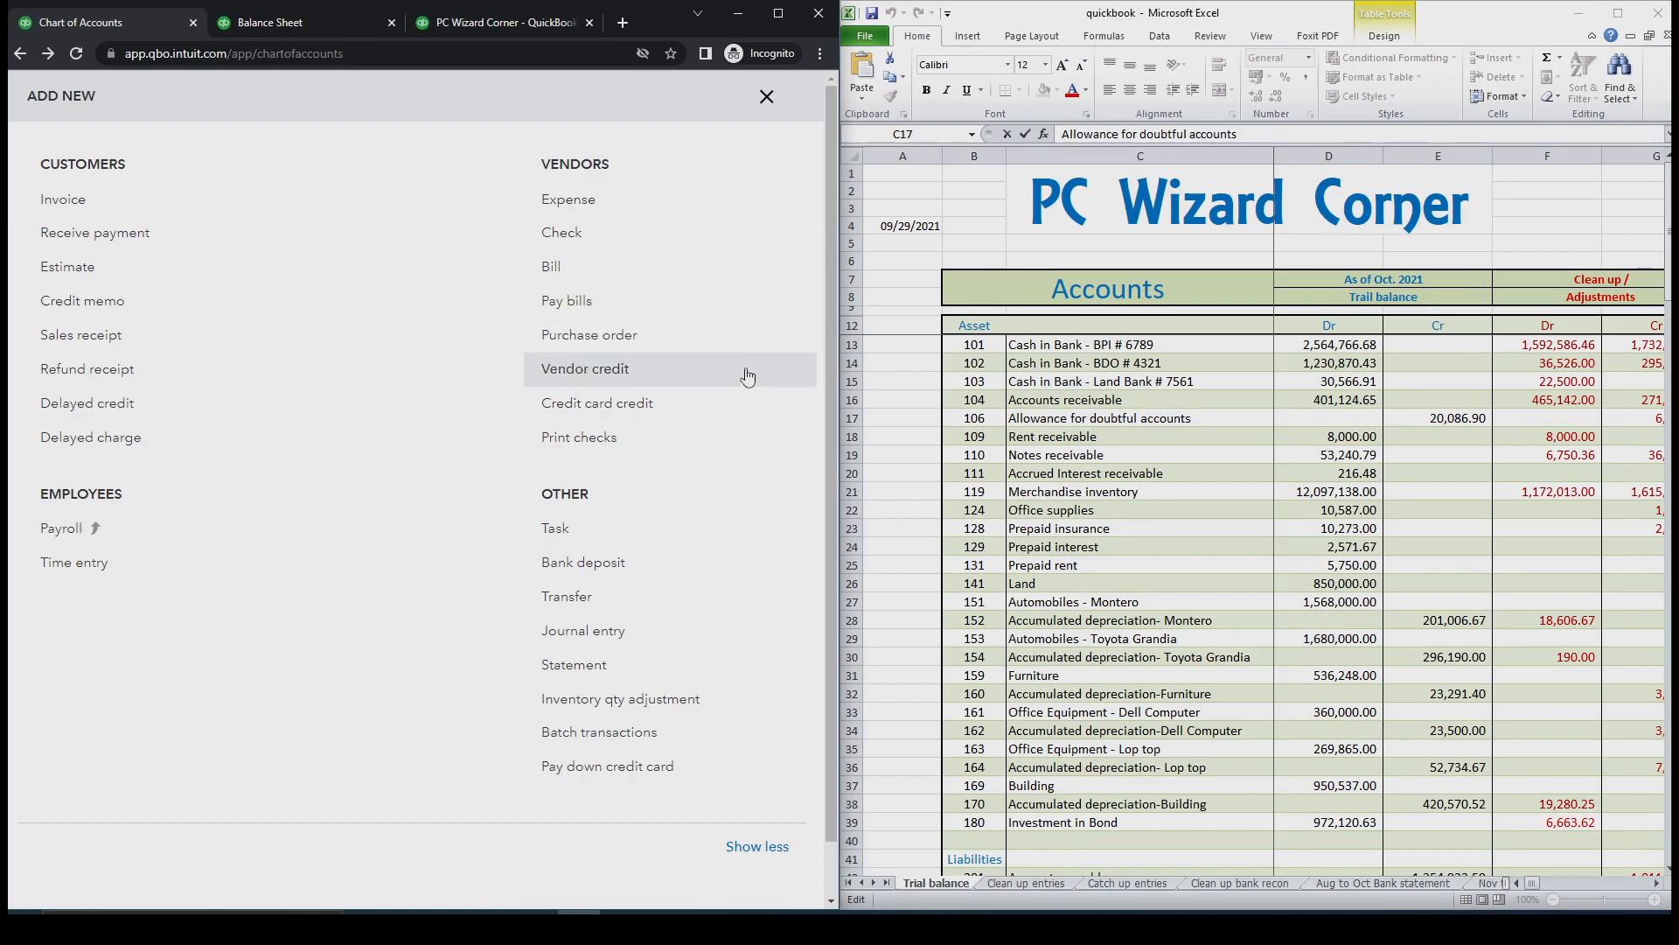
left_click(607, 631)
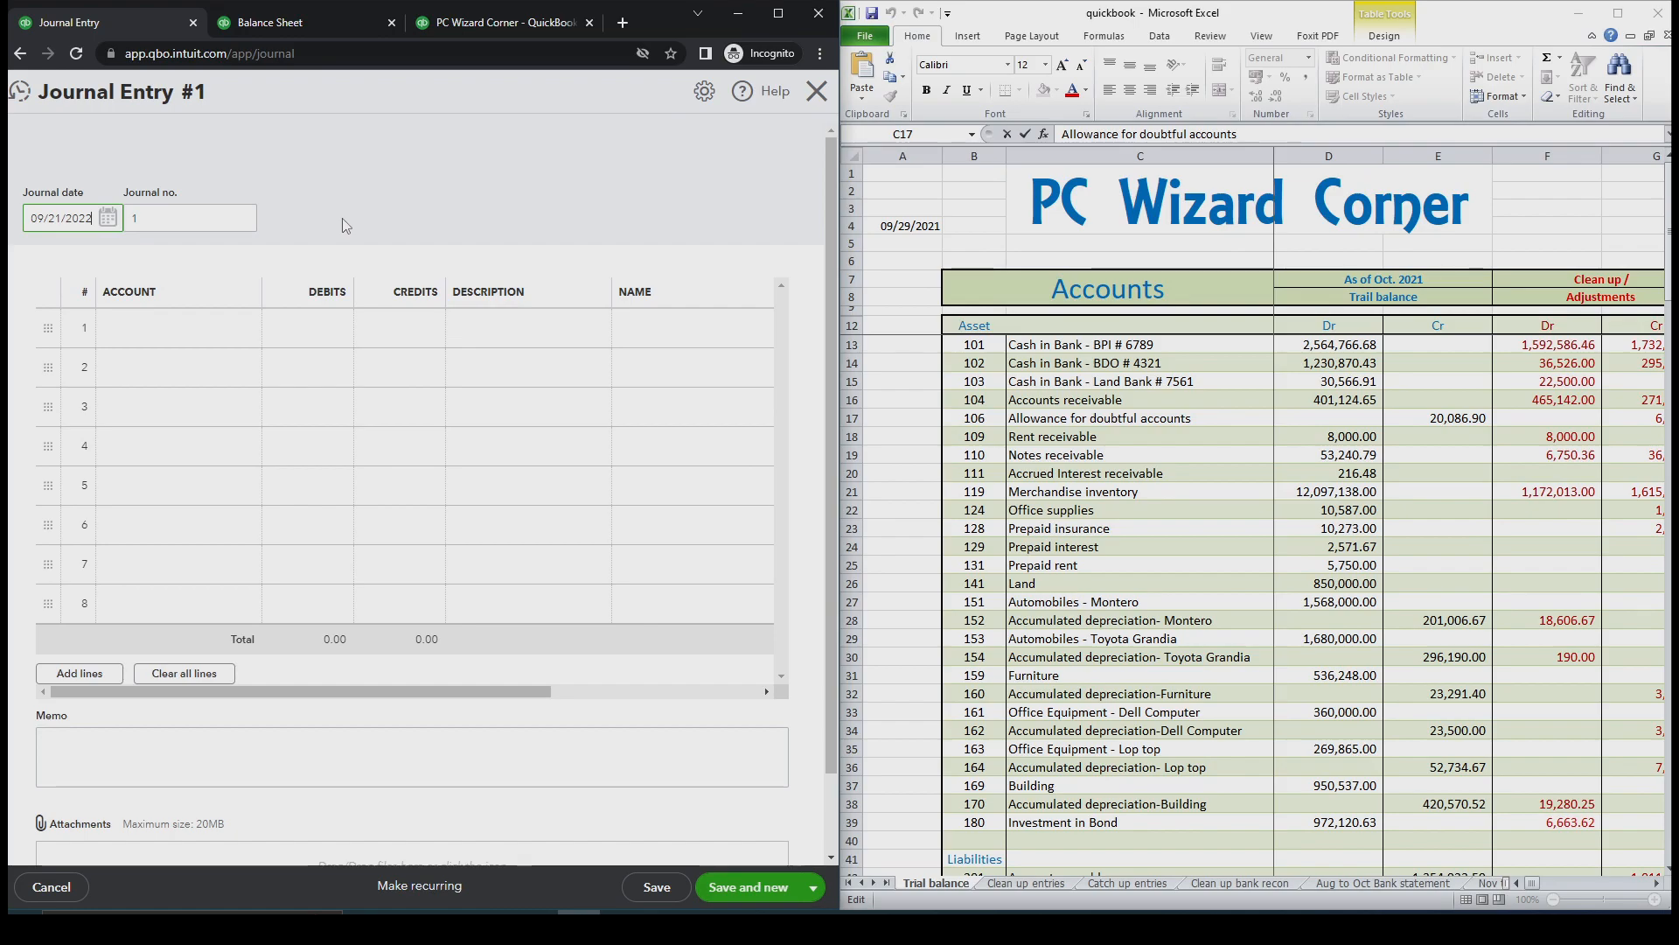
left_click(220, 335)
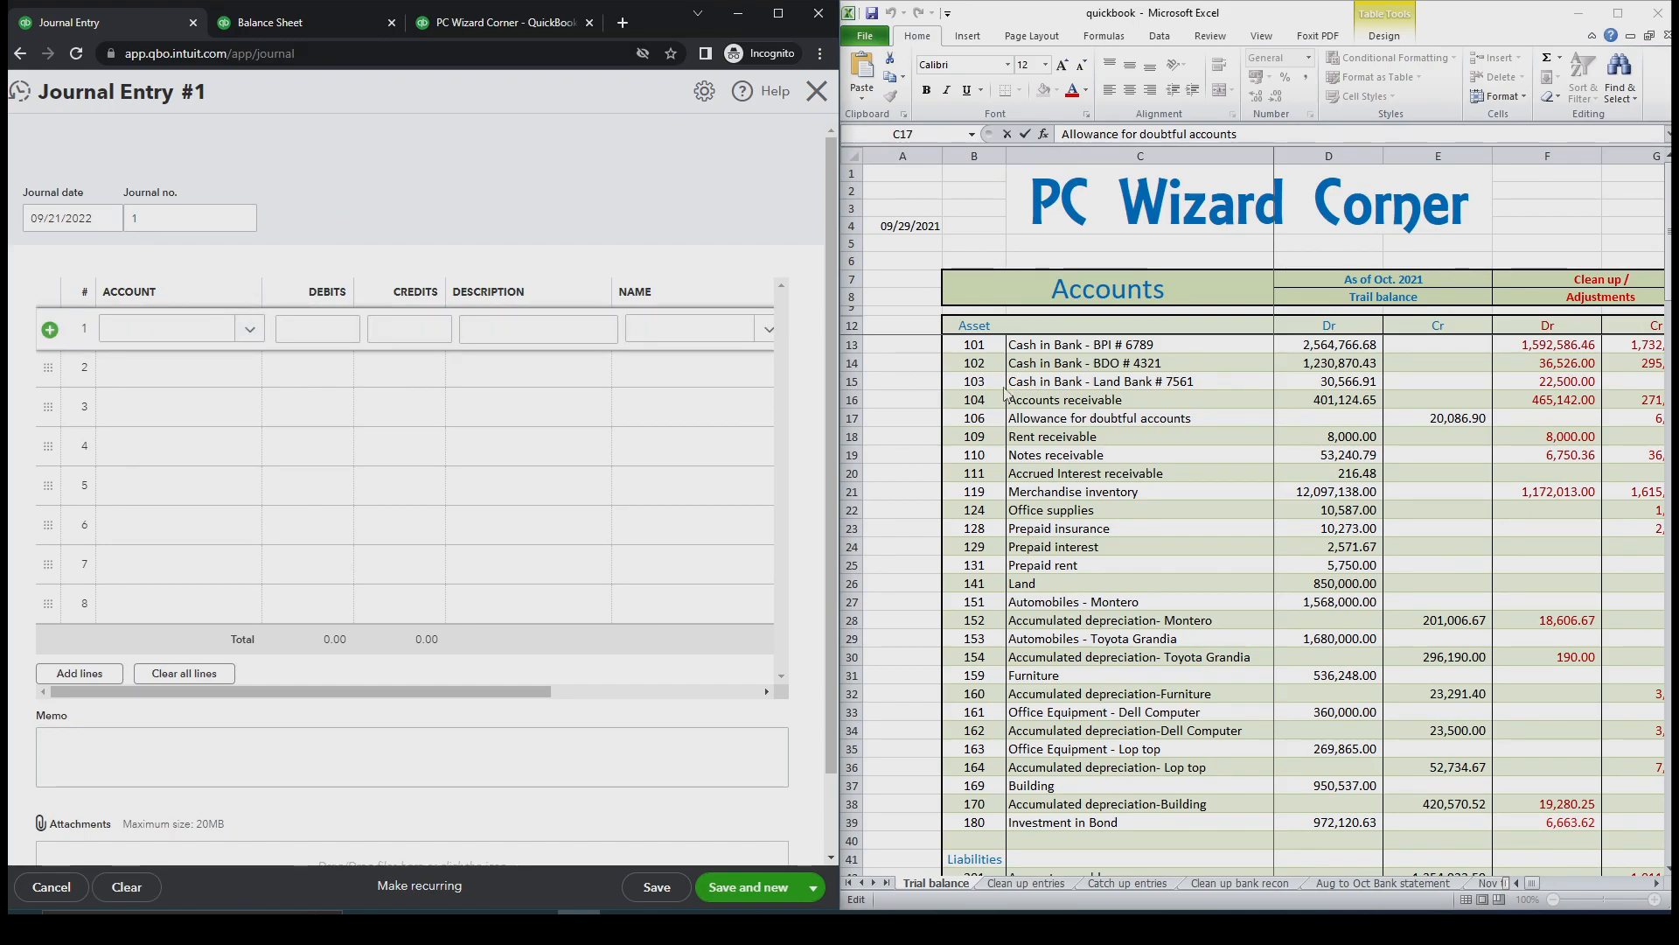
left_click(1047, 408)
left_click(170, 337)
type("Allowance for doubtful accounts")
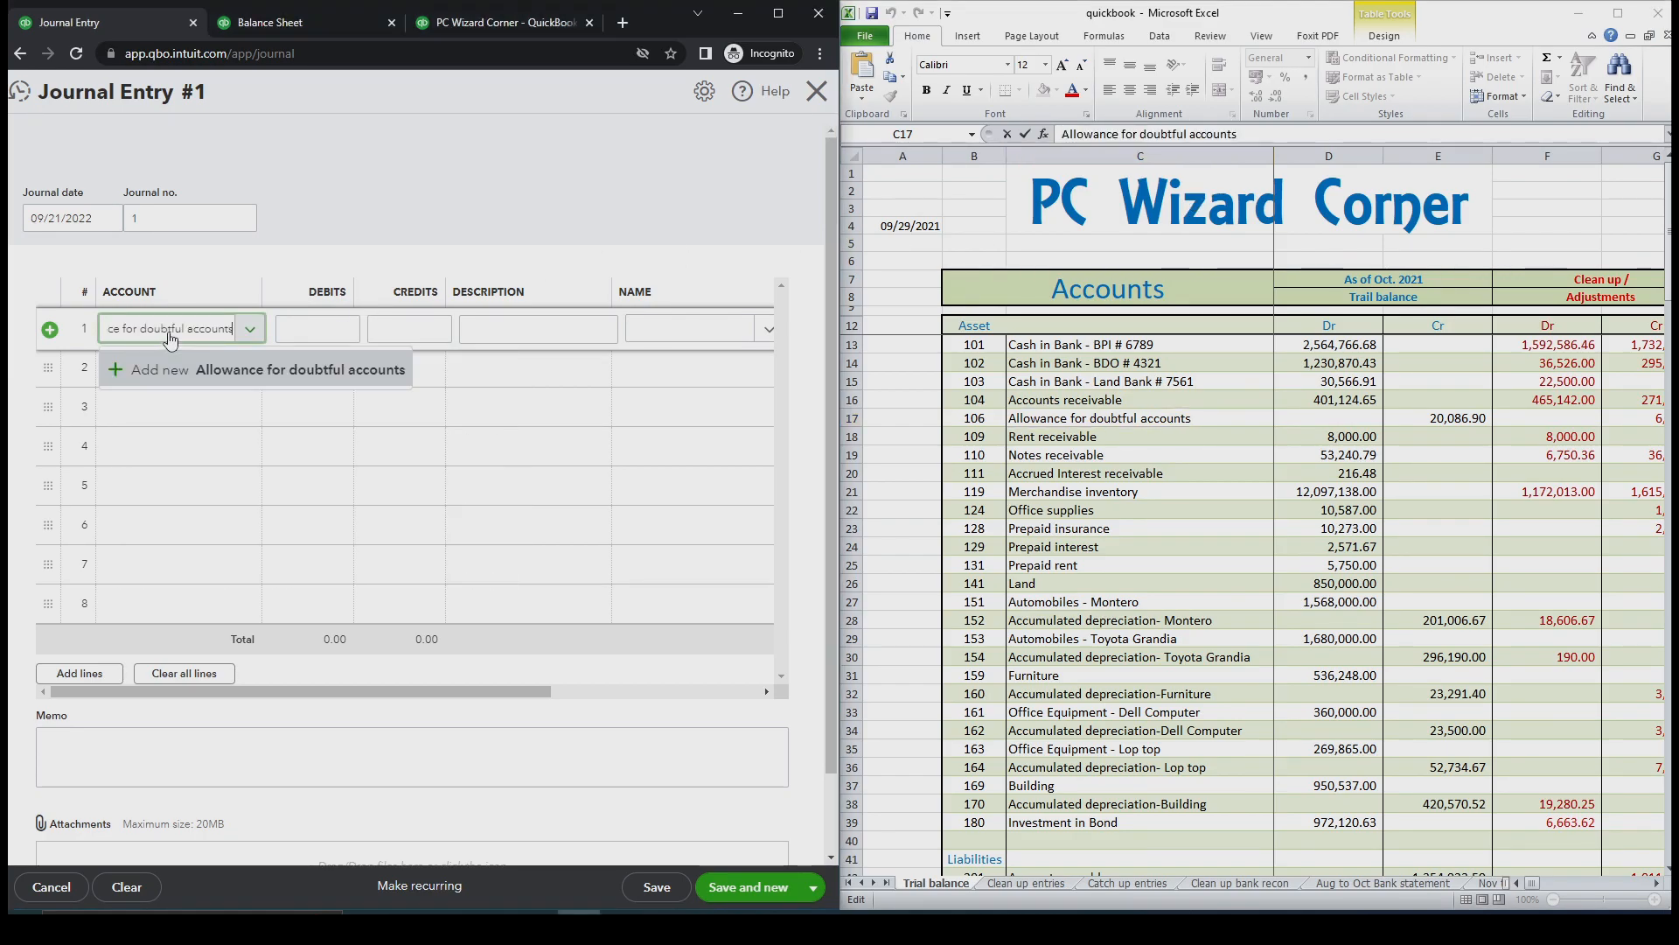
left_click(236, 374)
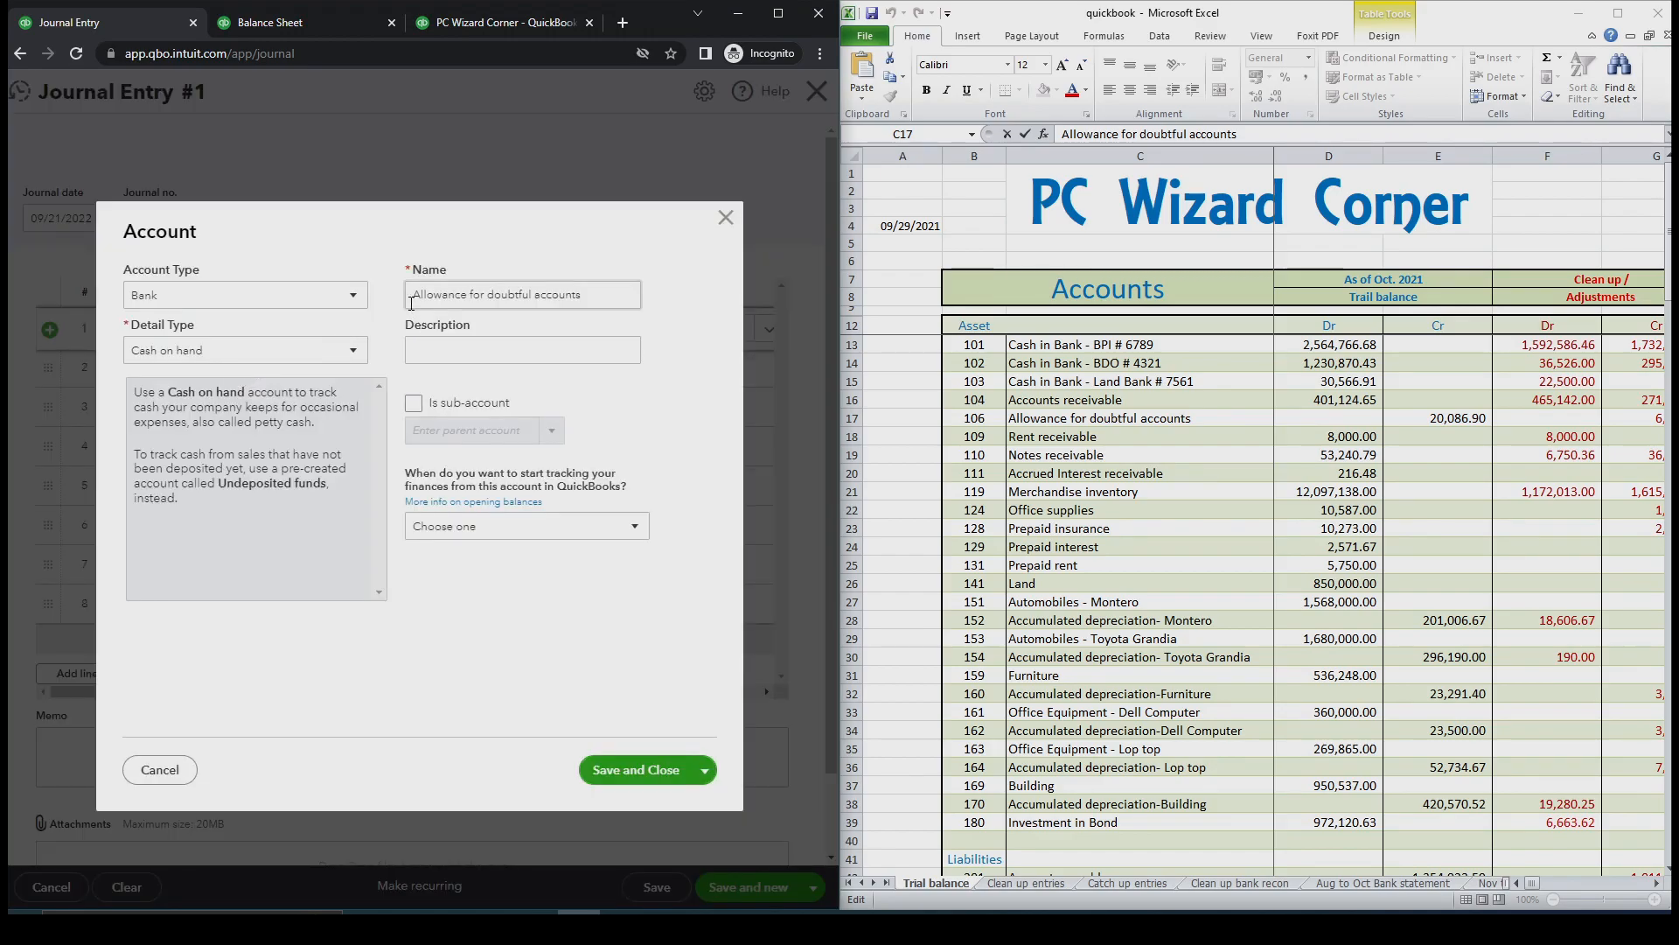
Save the account as an Accounts receivable (A/R) sub-account of Accounts Receivable (A/R), then cancel the entry
left_click(355, 298)
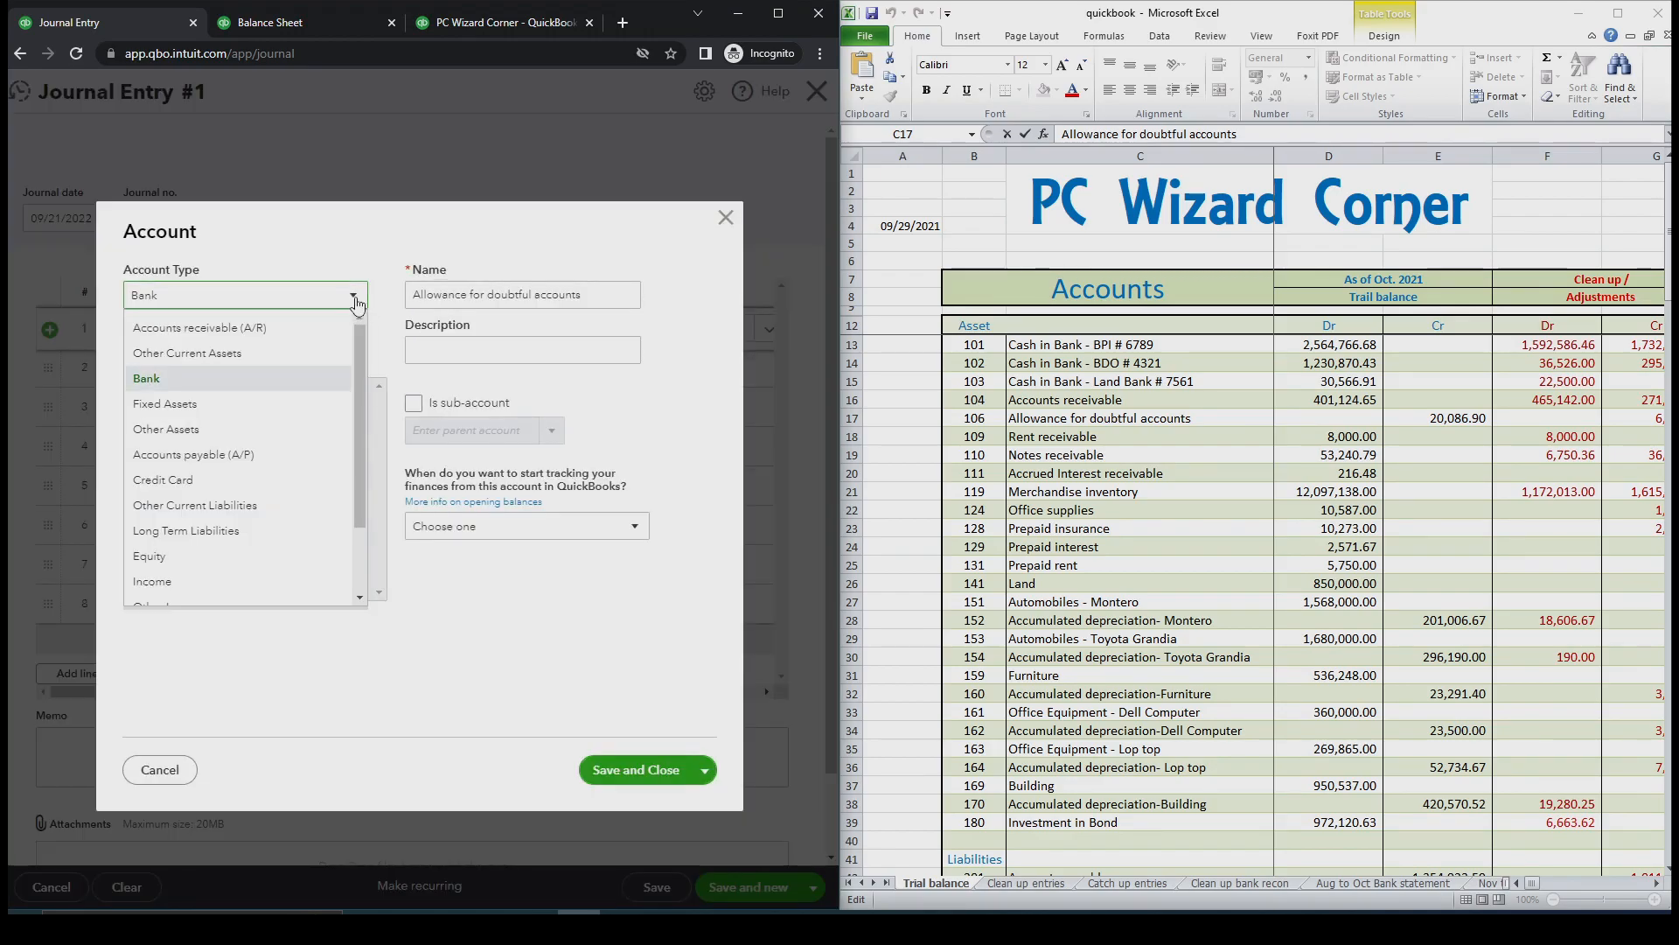
left_click(297, 340)
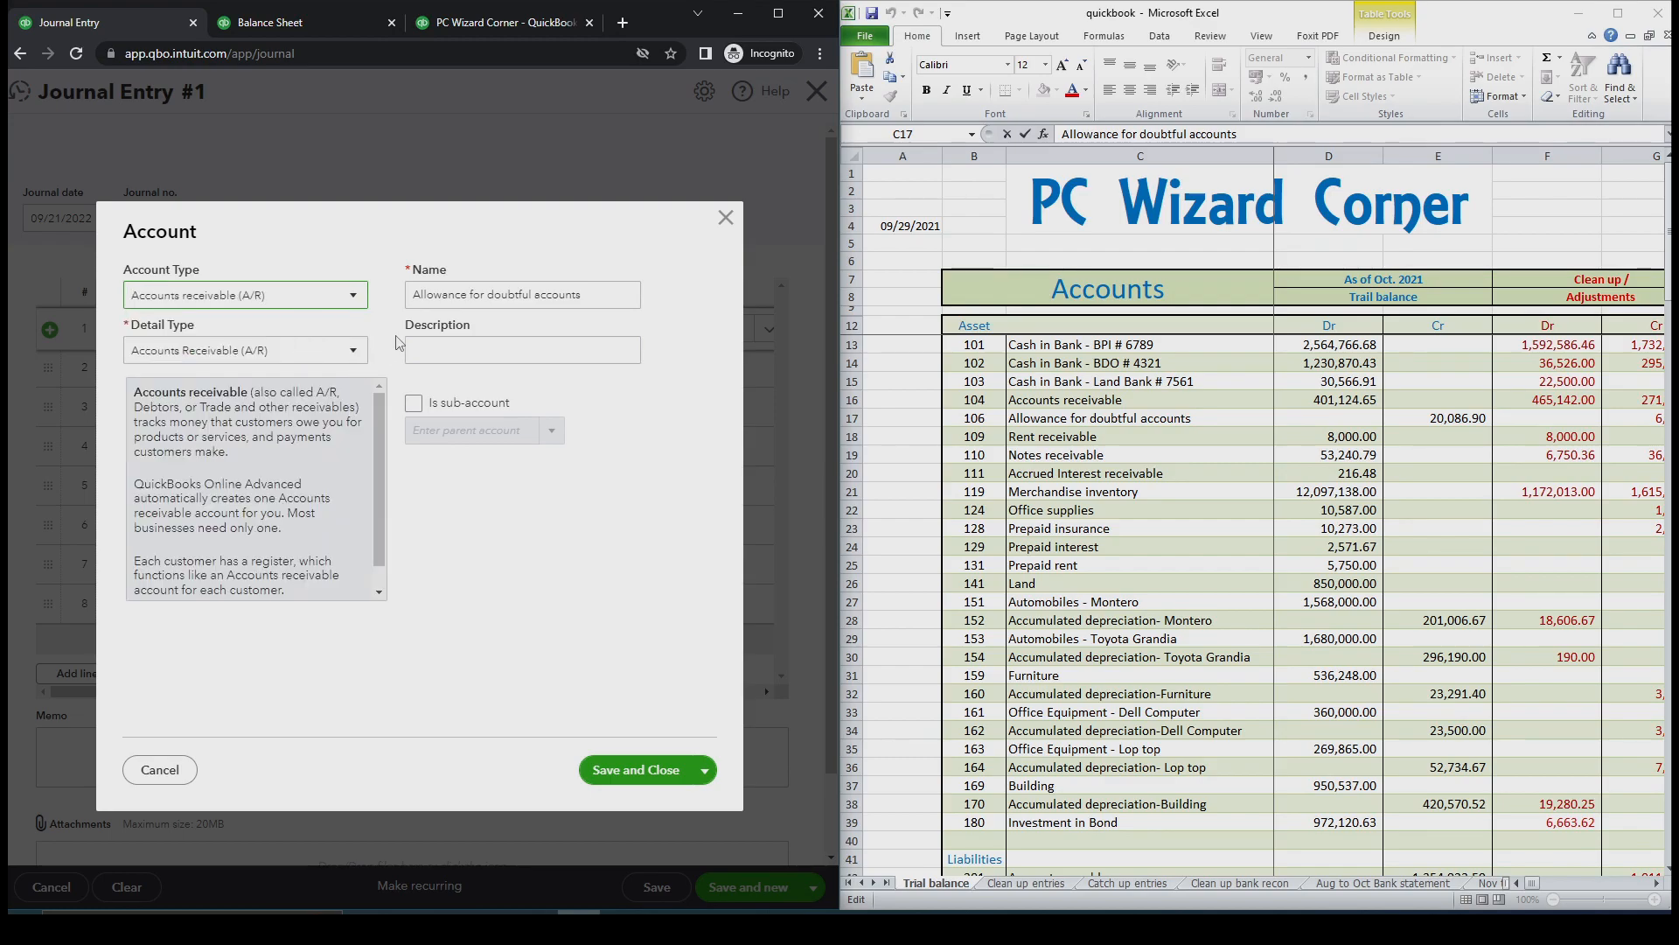
left_click(412, 404)
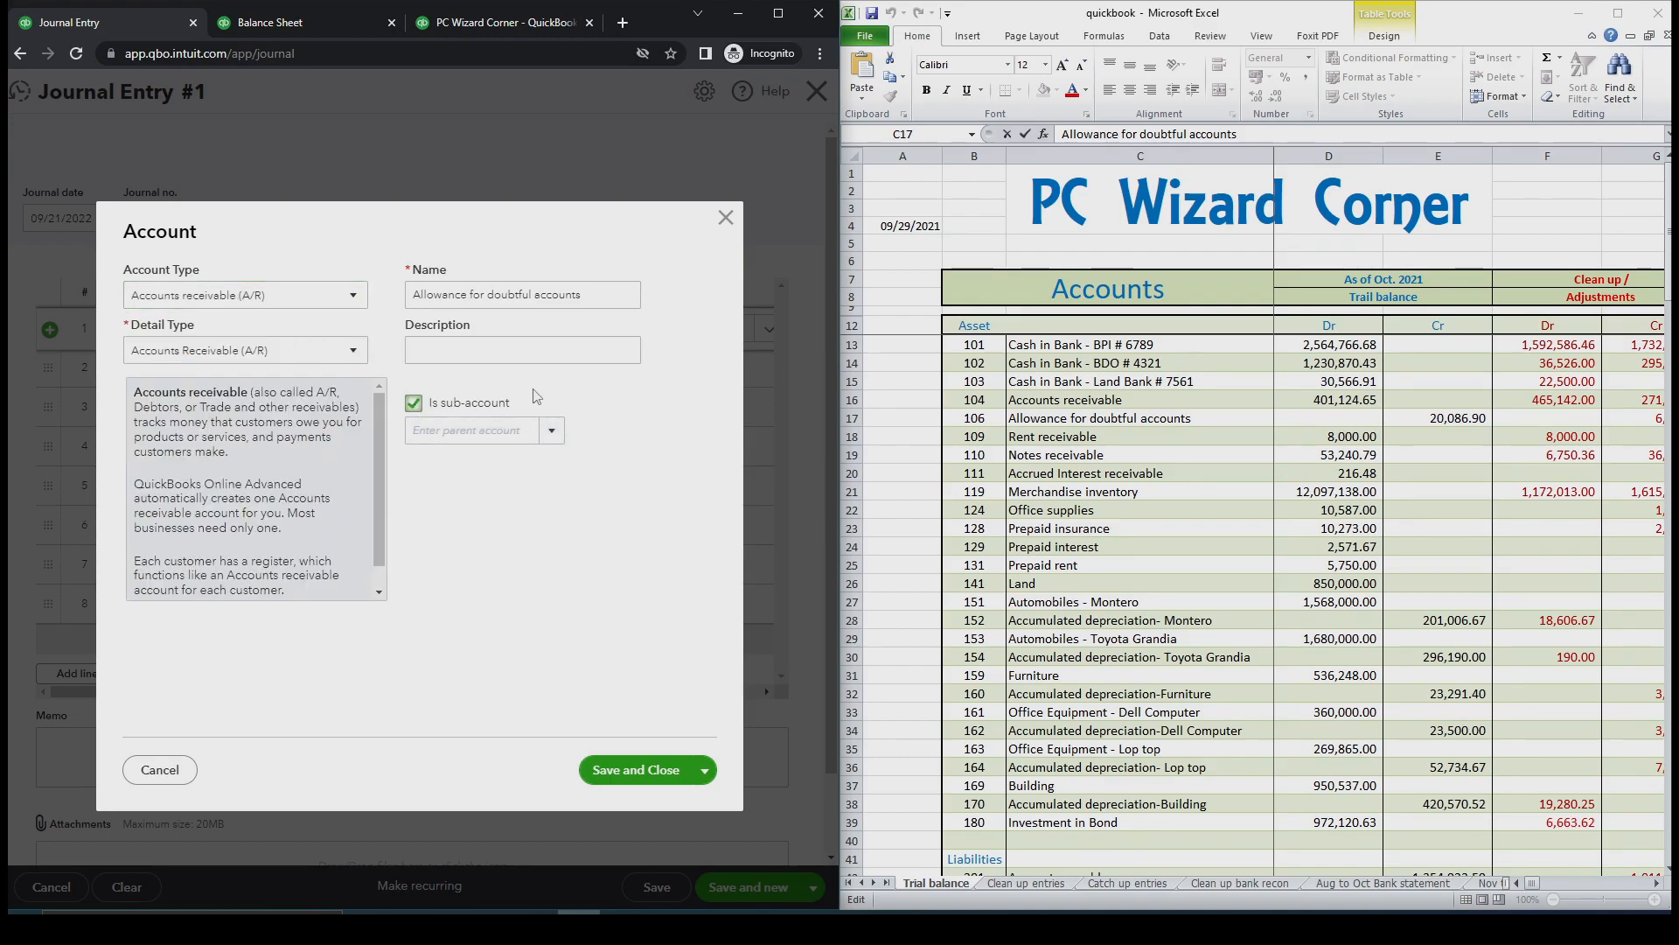
left_click(550, 432)
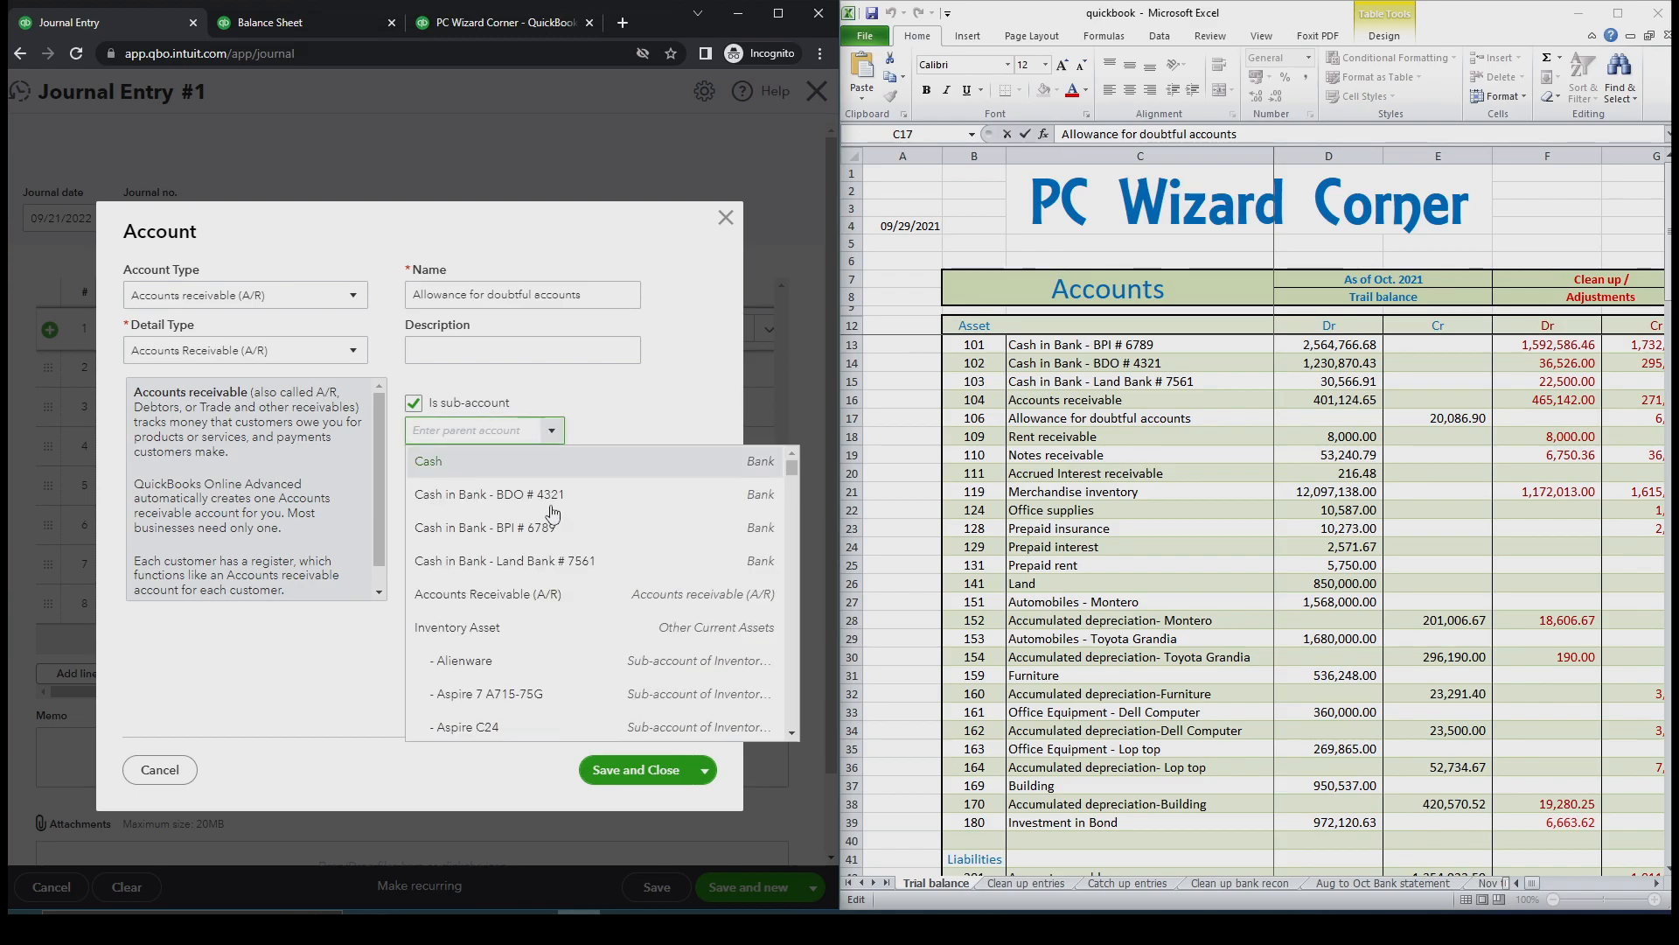
left_click(553, 598)
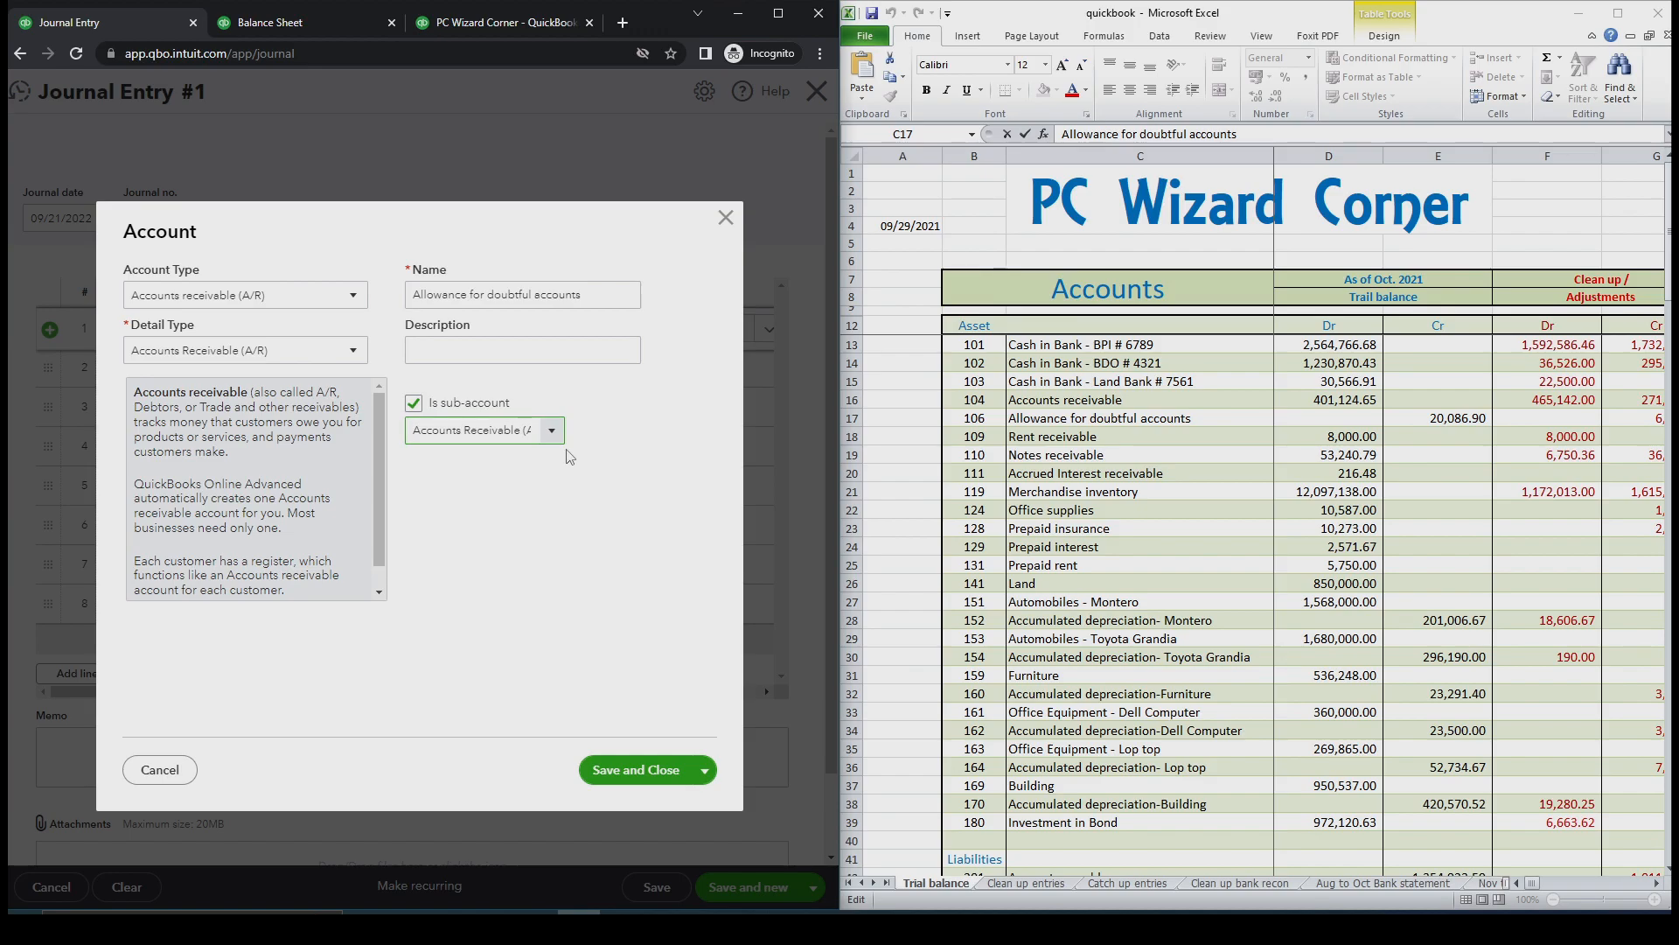
left_click(649, 769)
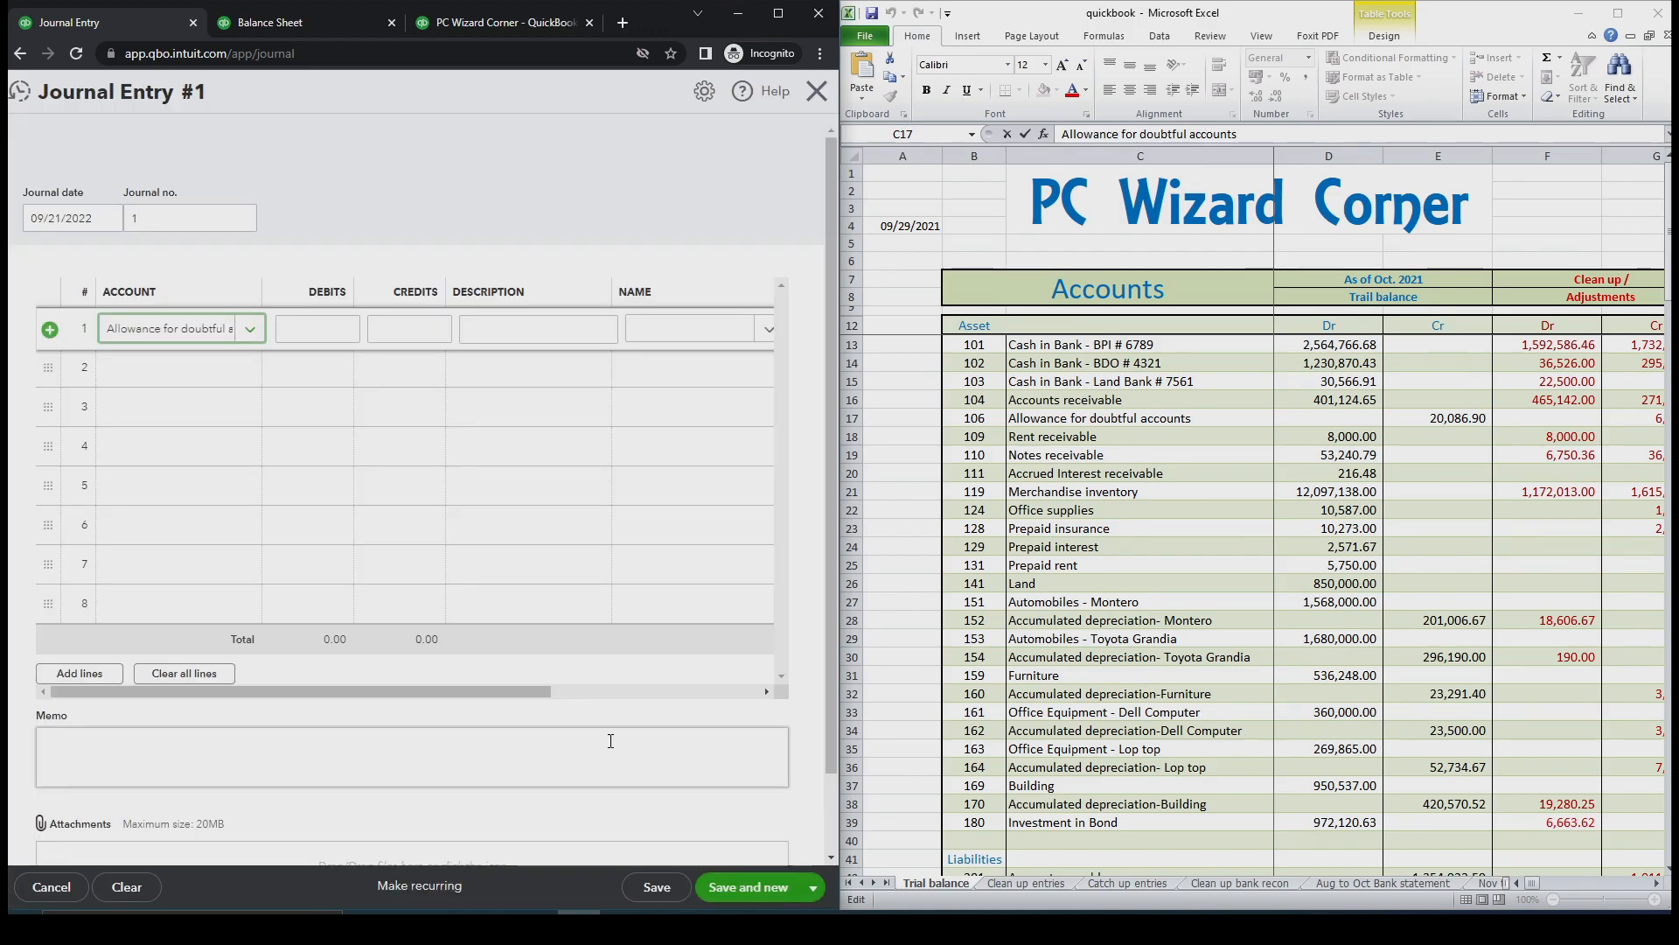
left_click(51, 886)
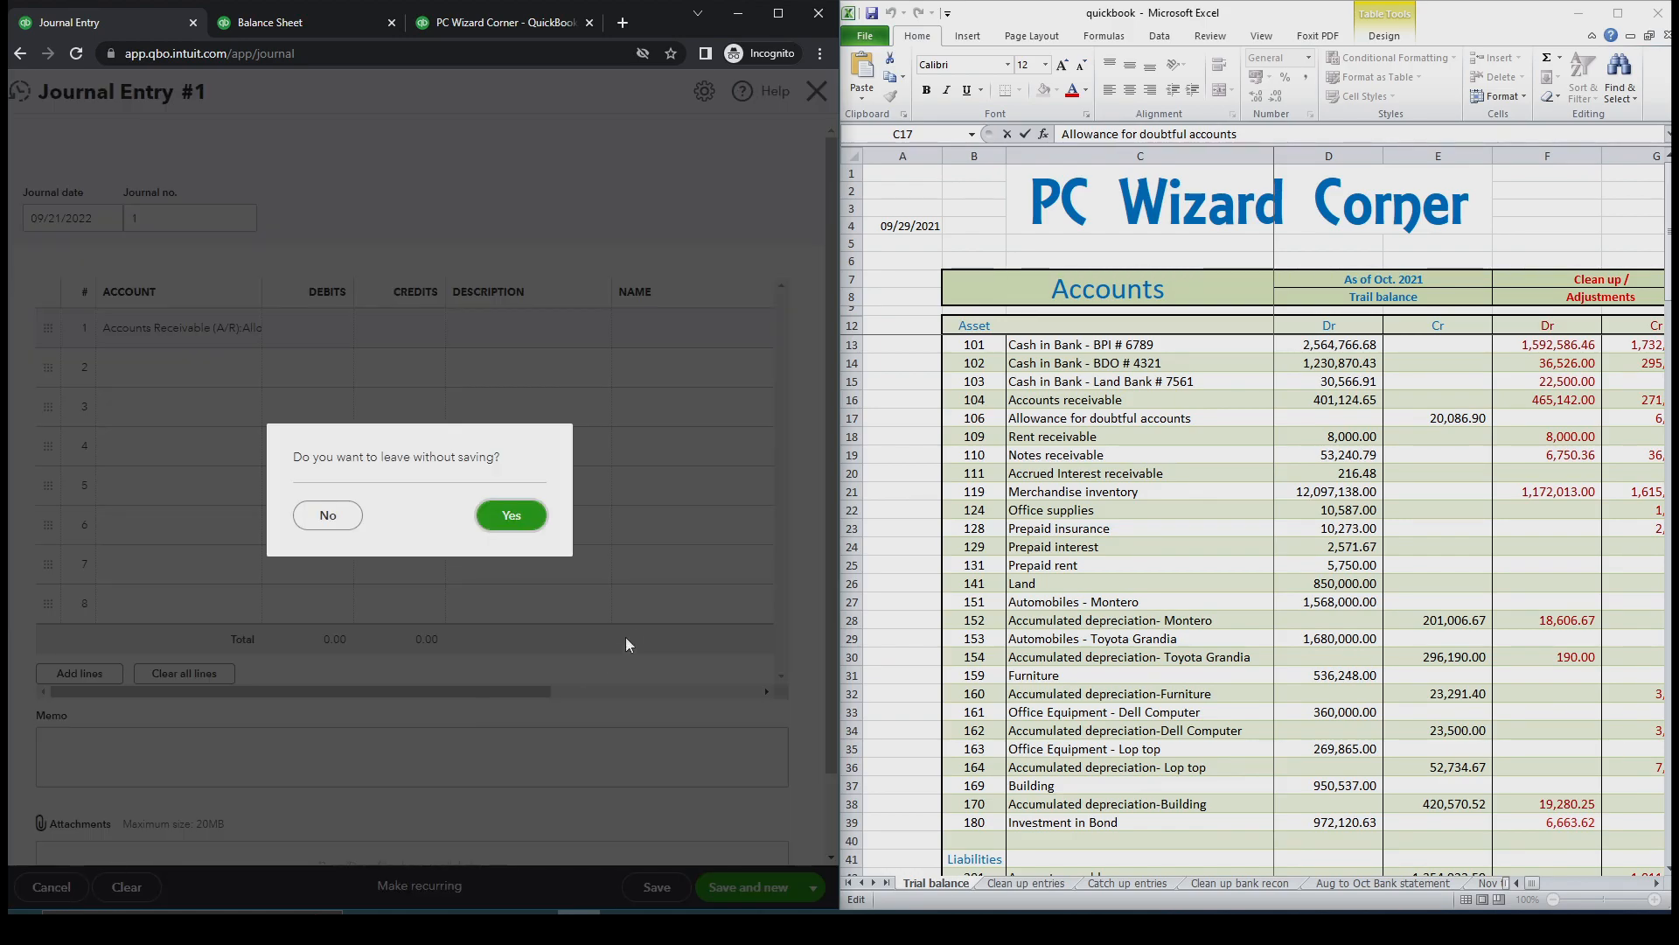
Leave the entry unsaved and confirm Allowance for doubtful accounts is listed under Accounts Receivable at 0.00
left_click(534, 523)
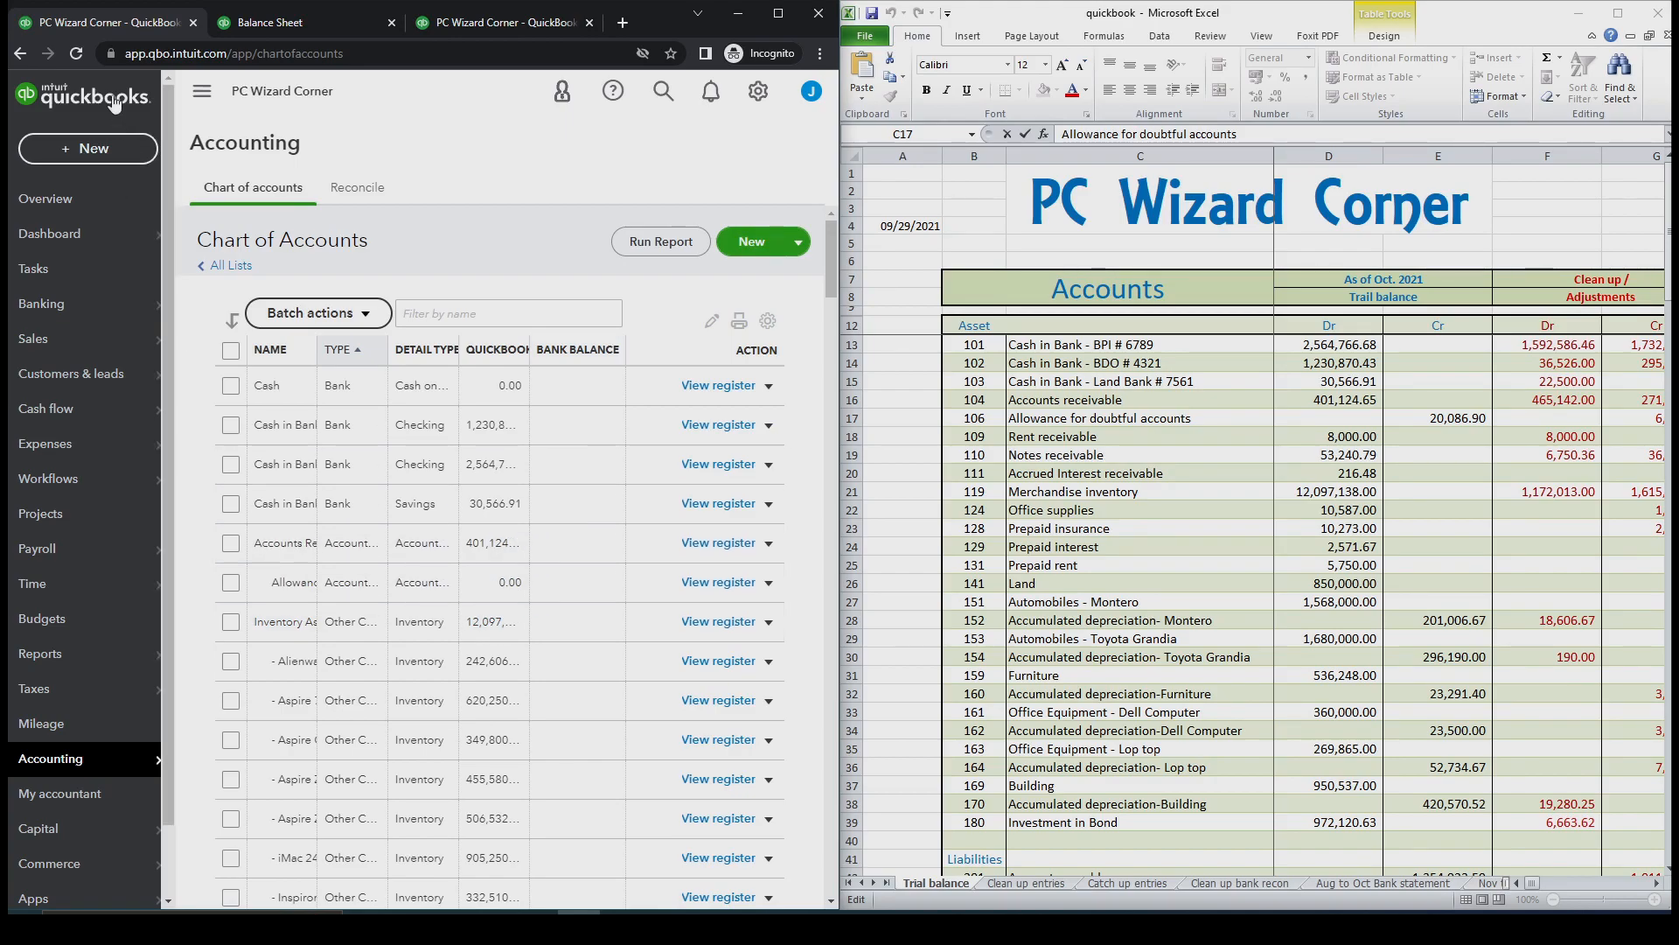
left_click(202, 96)
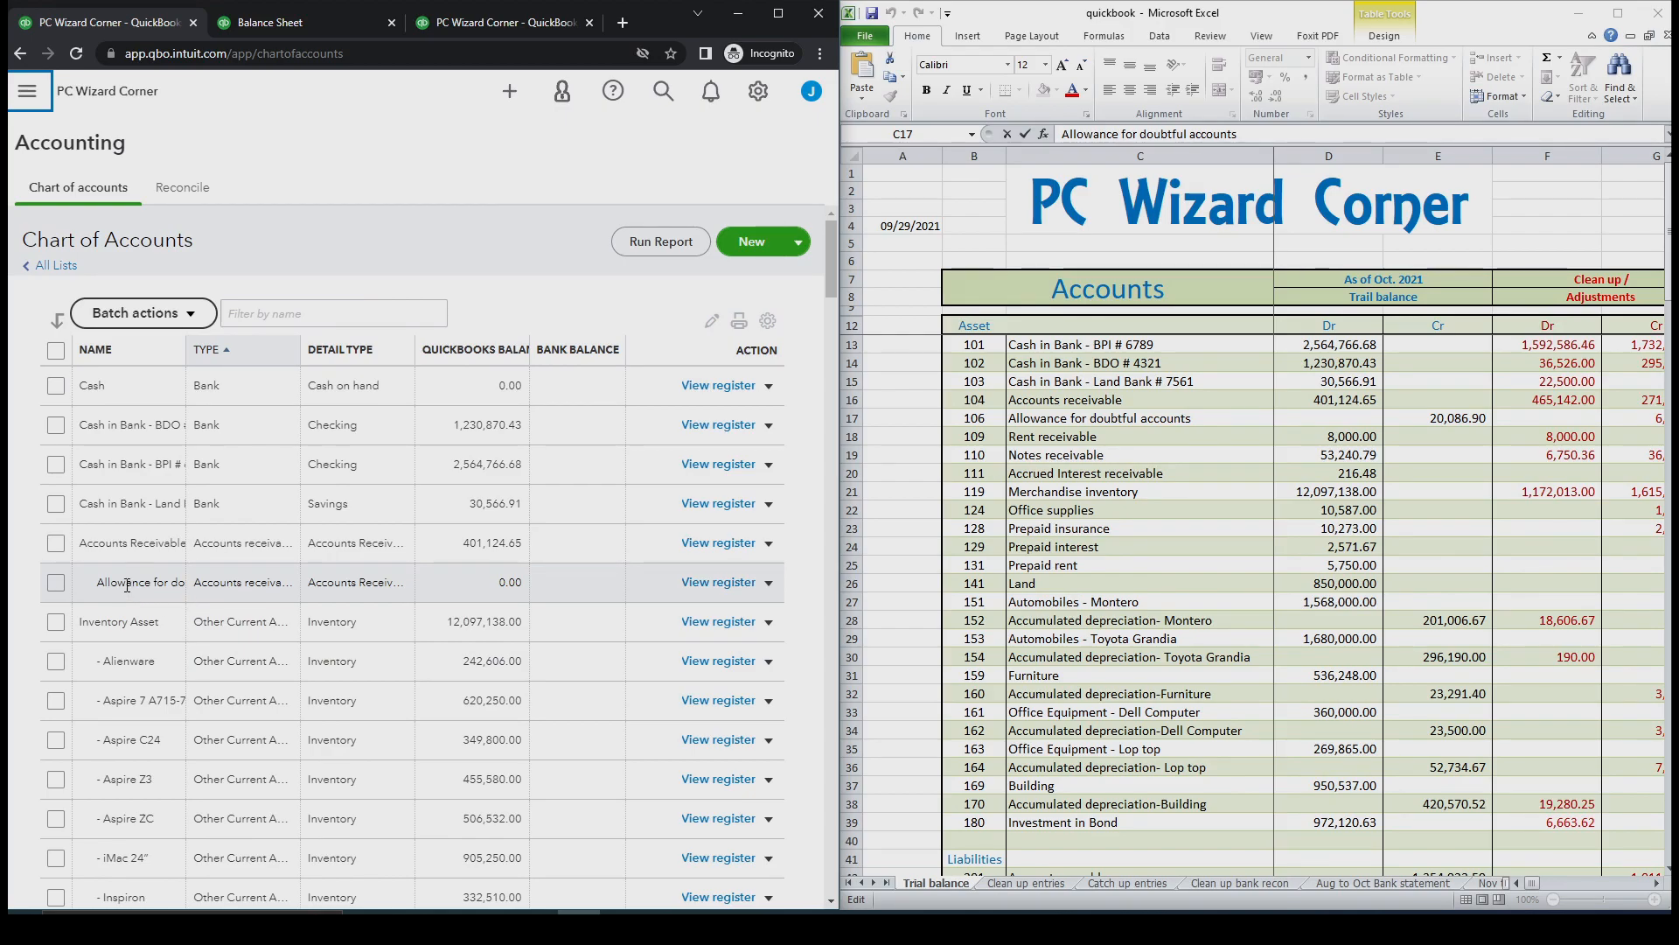
left_click(741, 591)
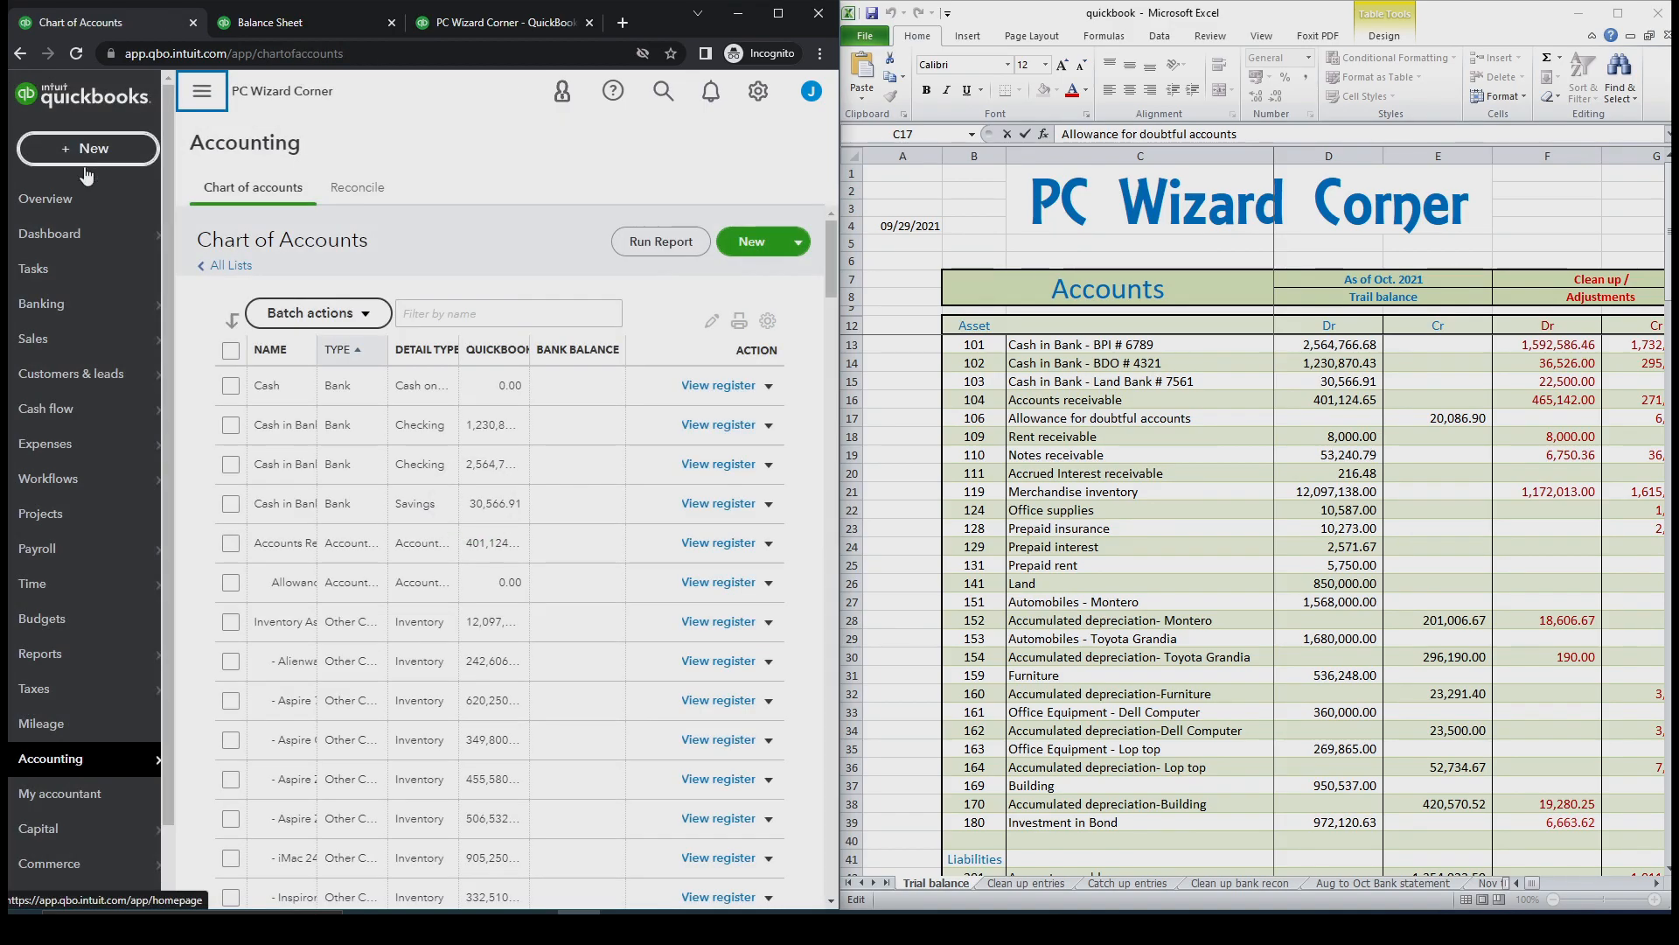
left_click(88, 151)
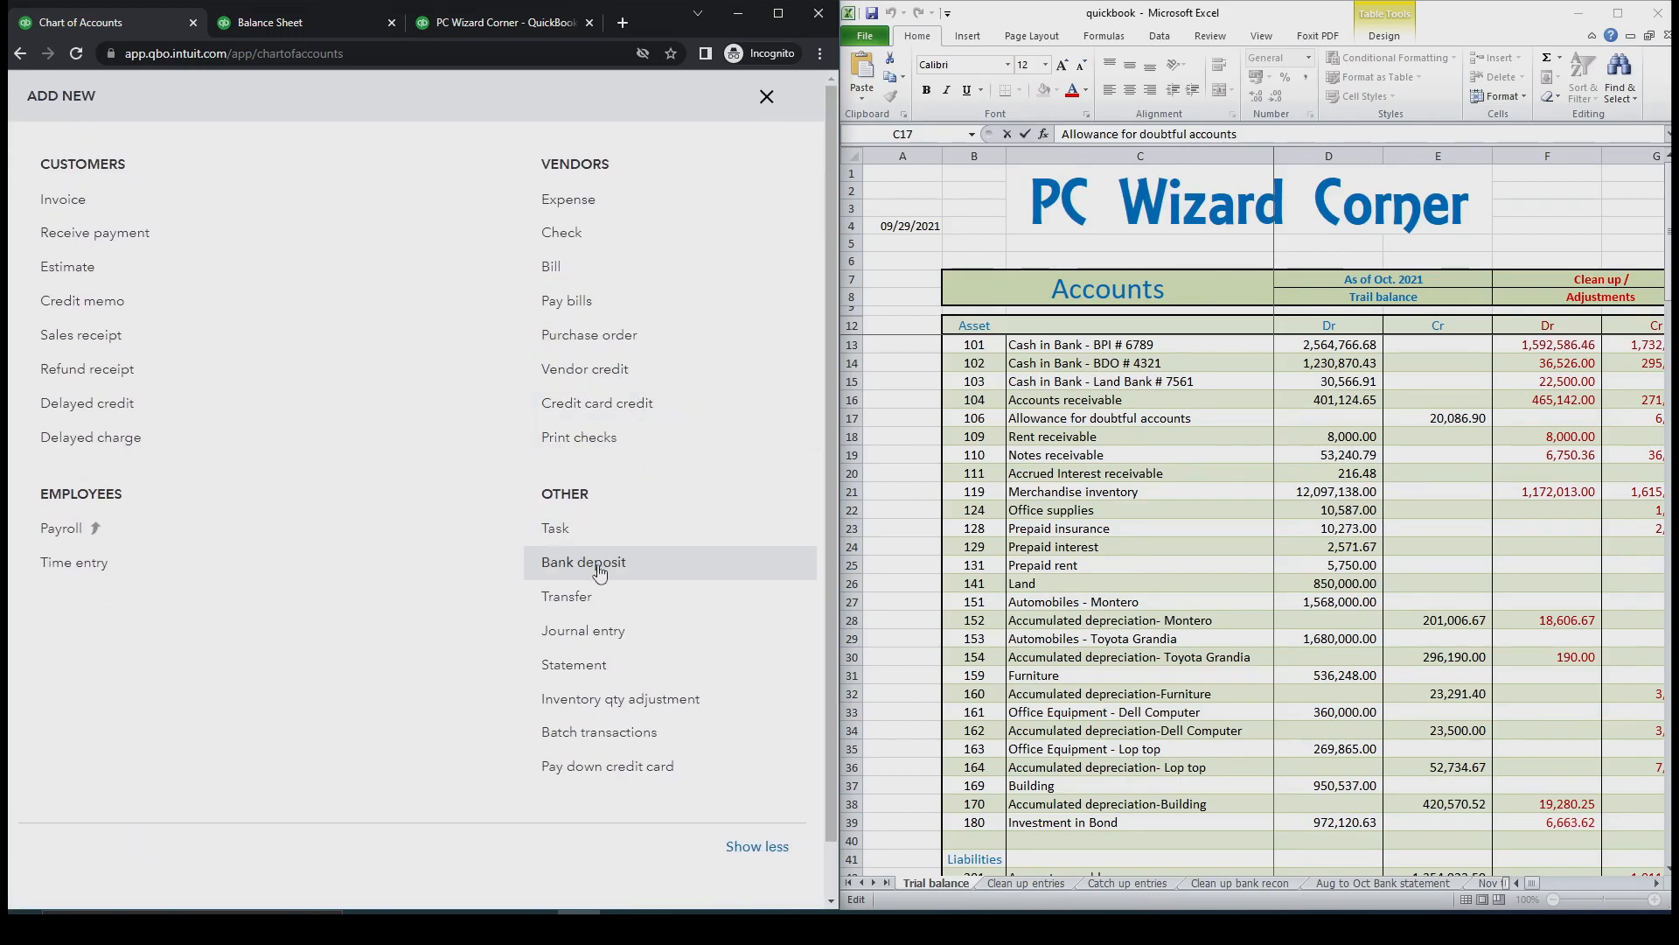
Start a new journal entry dated 09/29/2021, copied from the Excel trial balance
left_click(603, 628)
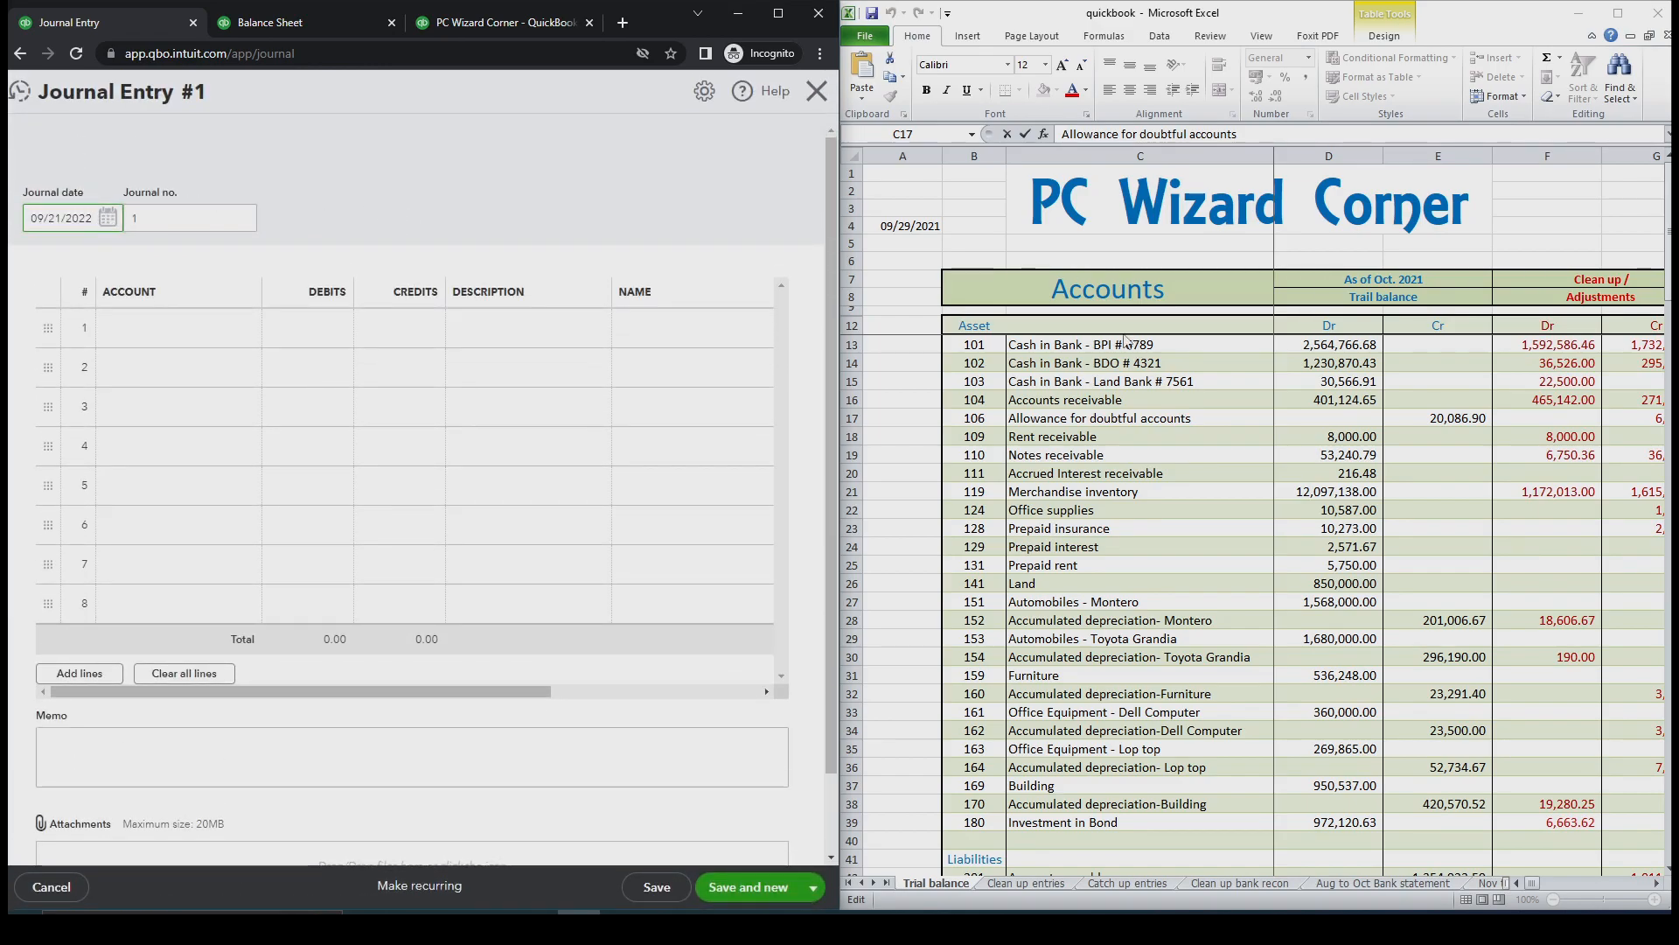
left_click(901, 216)
left_click(901, 220)
key("ctrl+c")
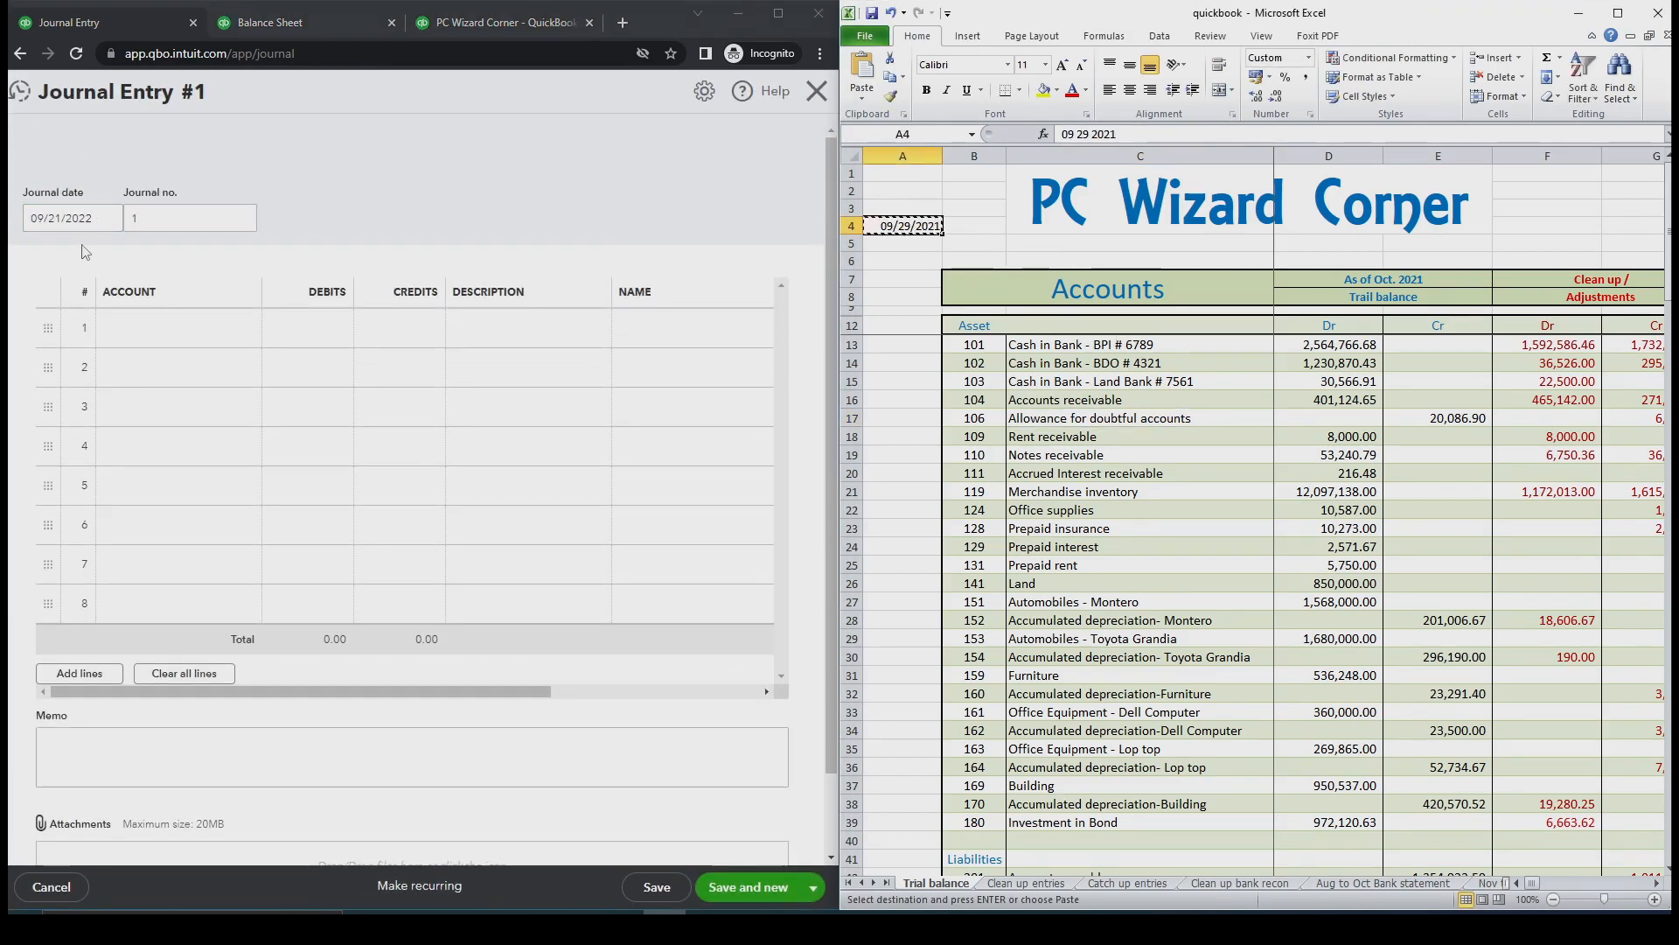
left_click(91, 218)
key("ctrl+a")
key("ctrl+v")
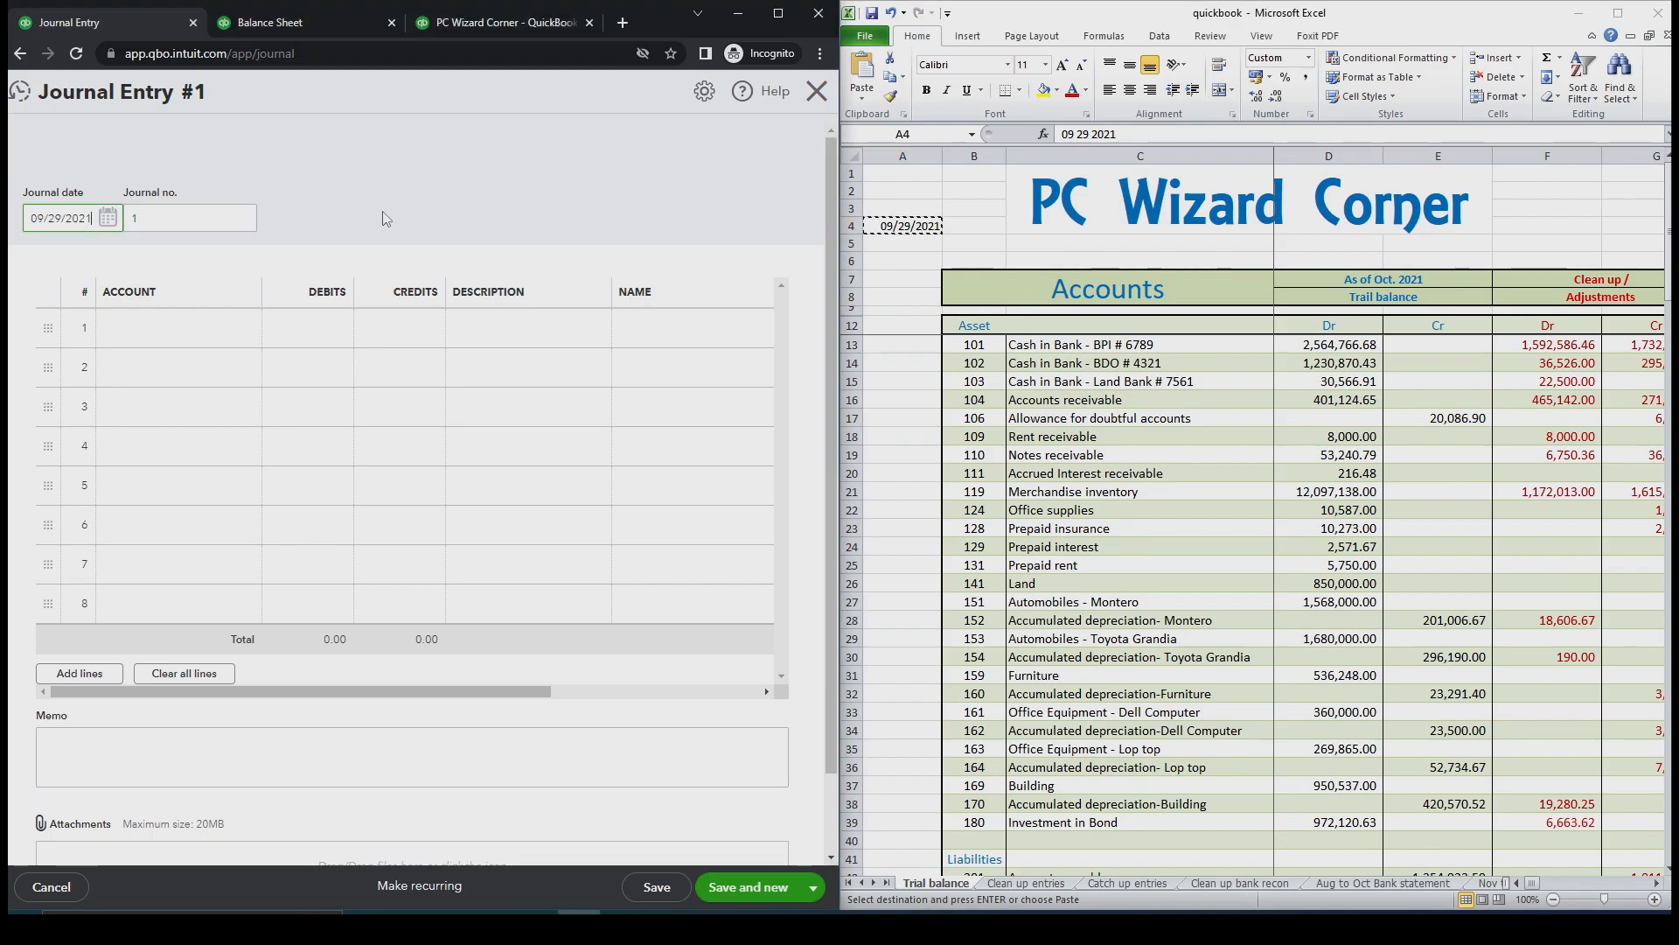
left_click(386, 218)
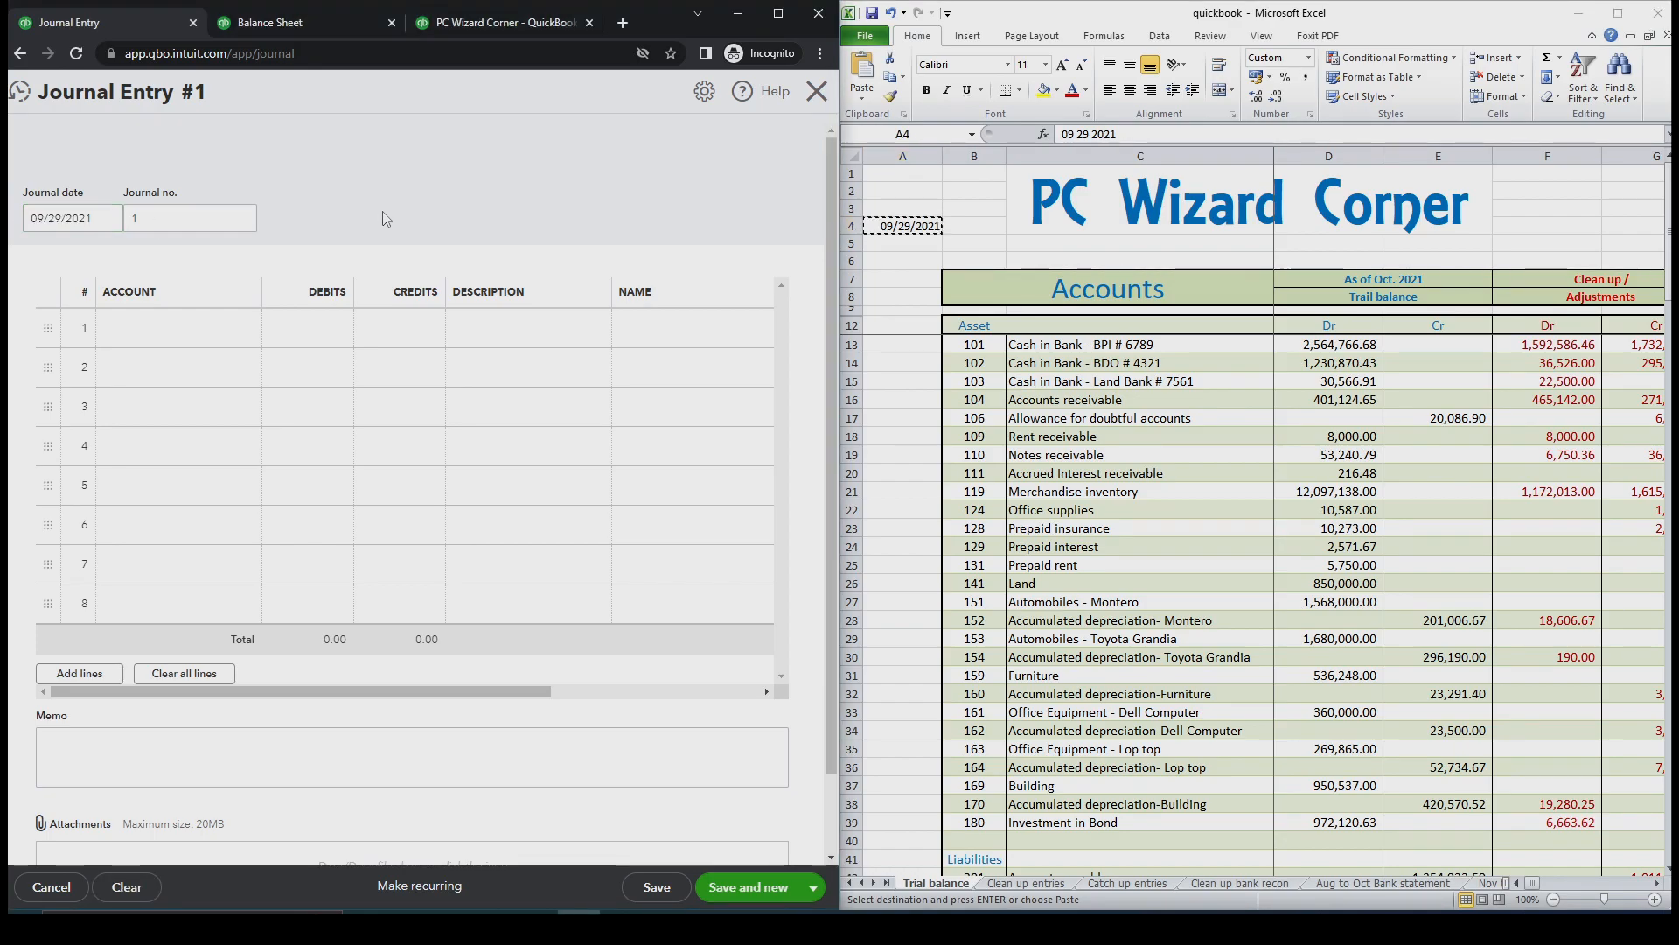
Set Retained Earnings as the account on the first journal line
left_click(245, 345)
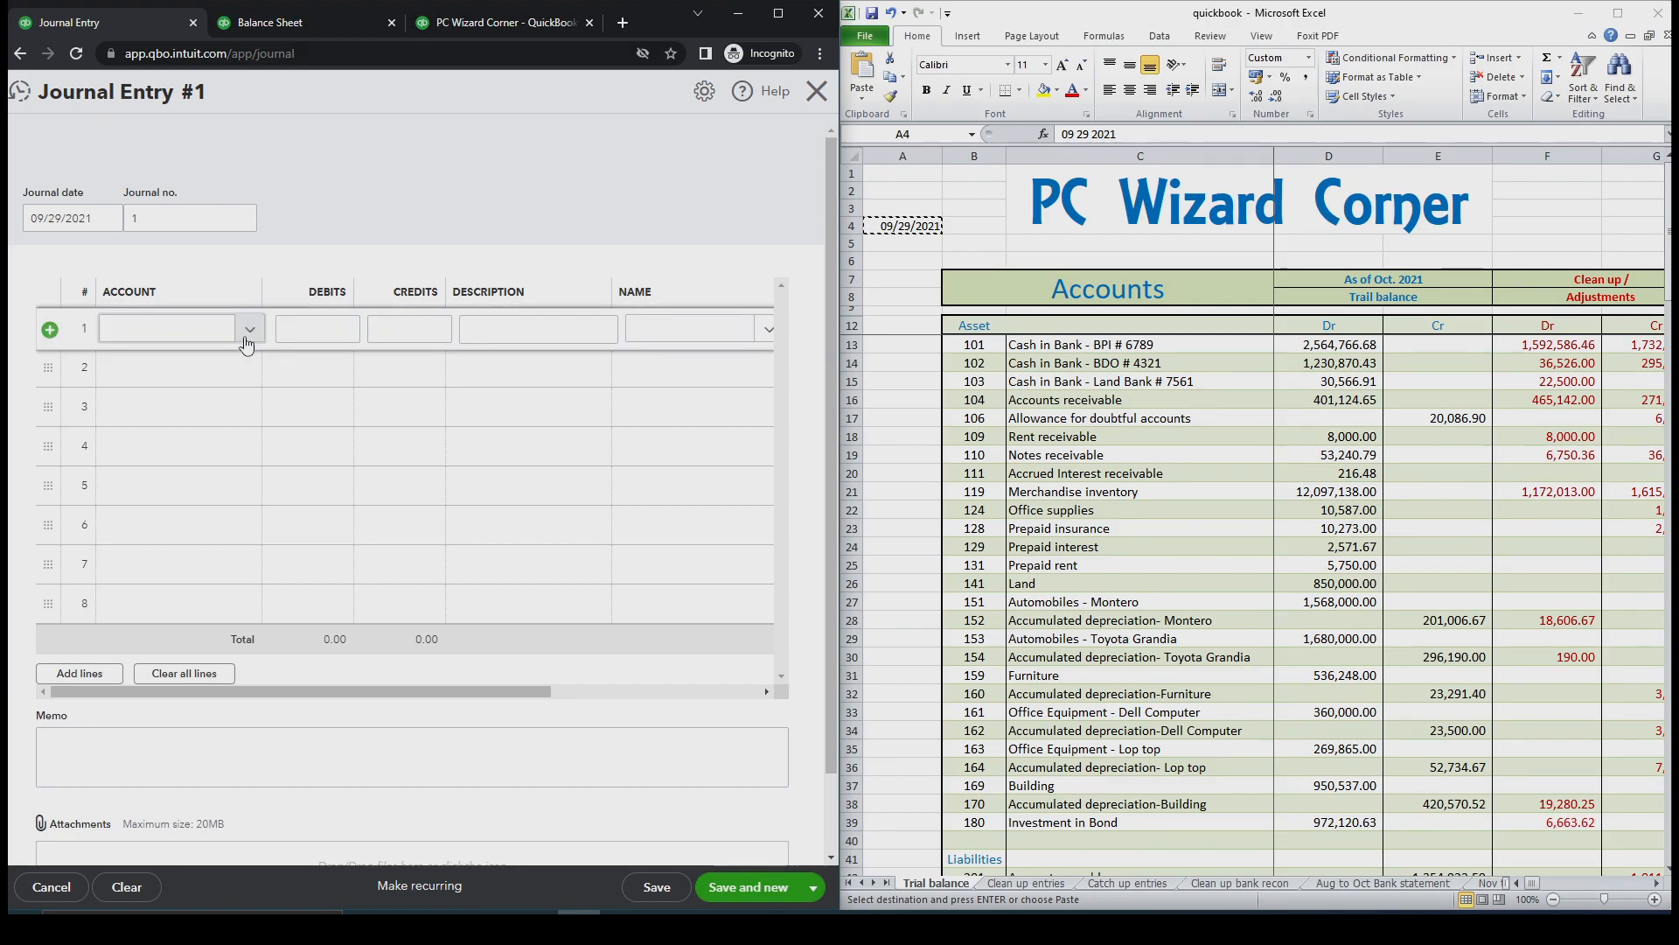
left_click(185, 331)
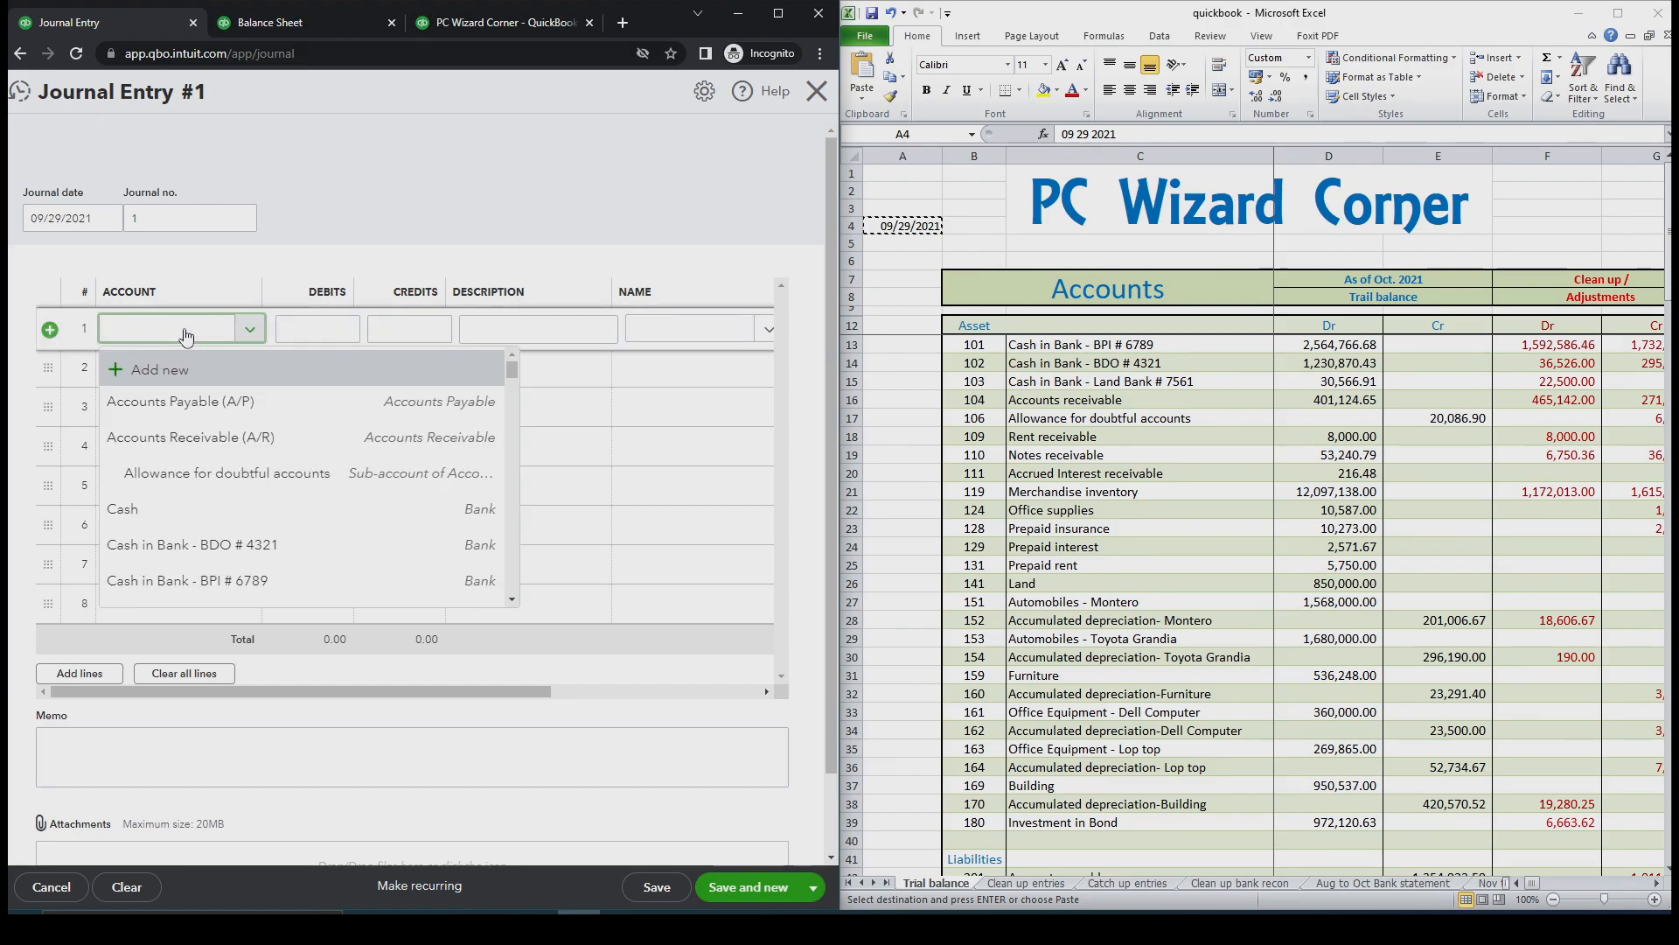
type("re")
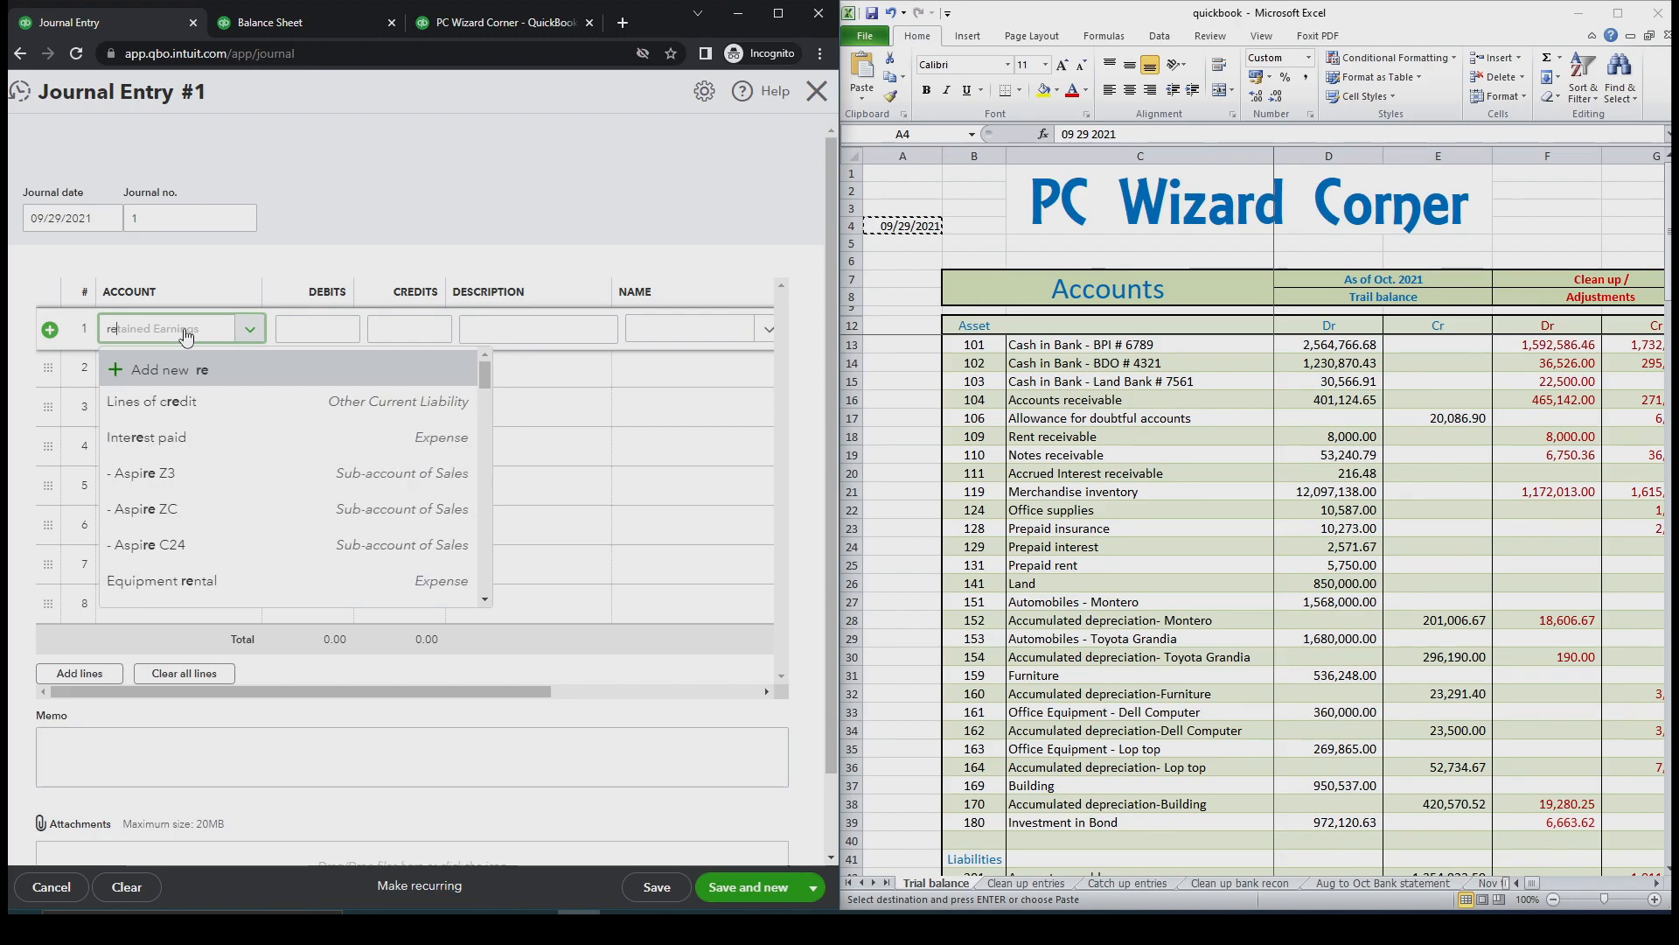
type("t")
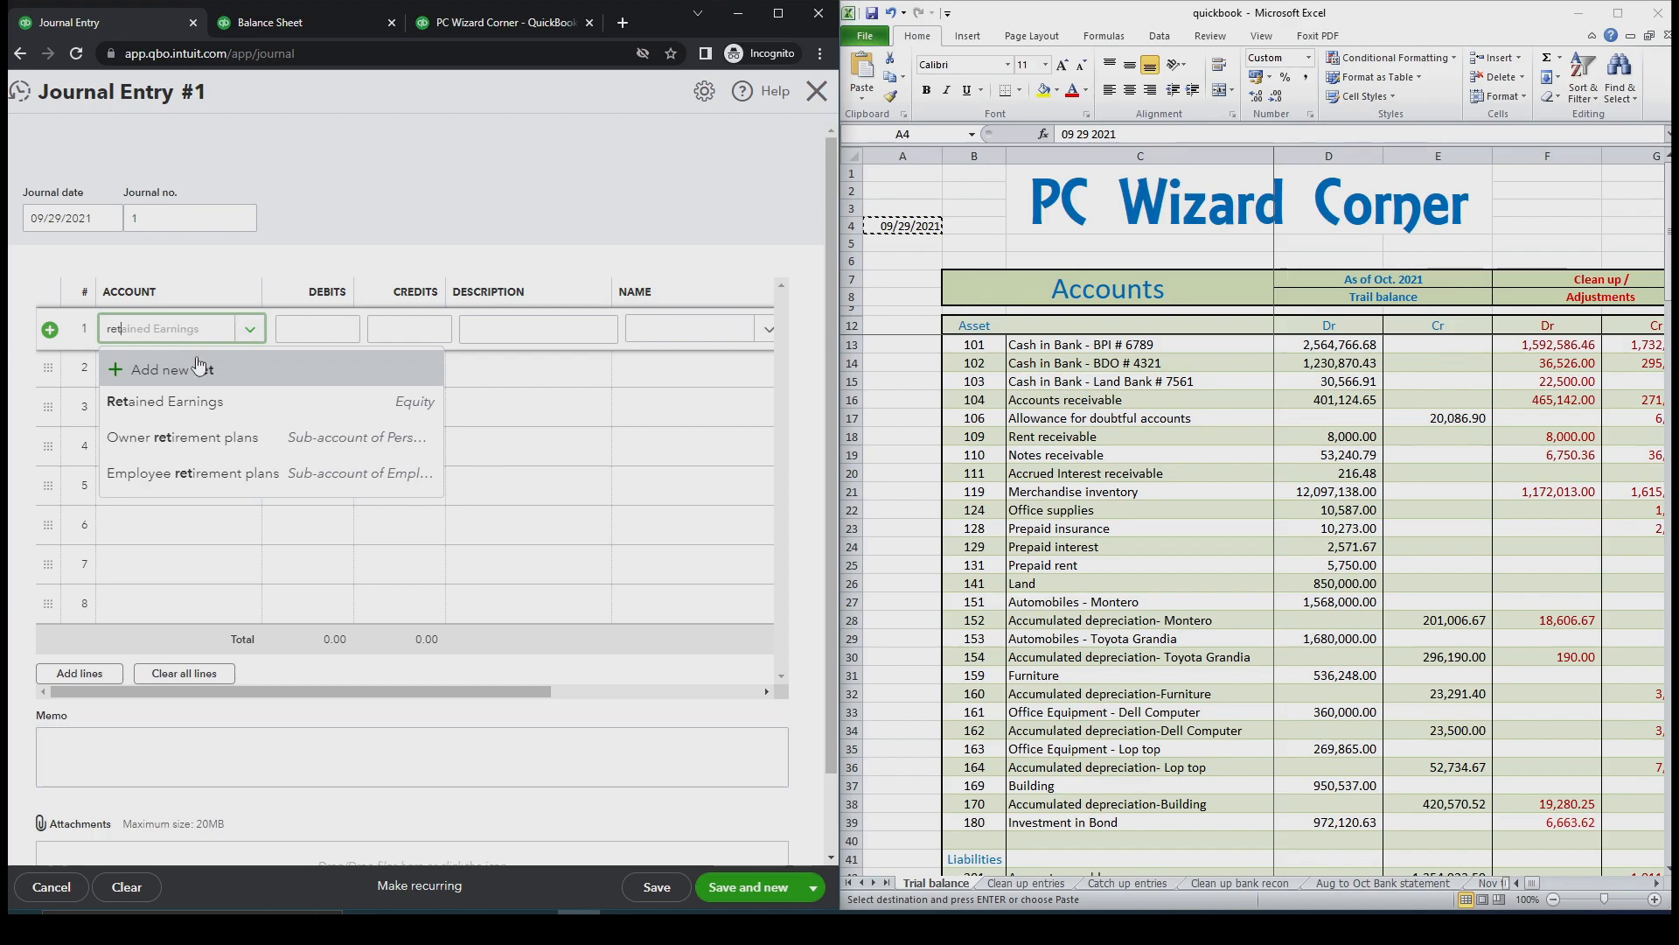
left_click(200, 402)
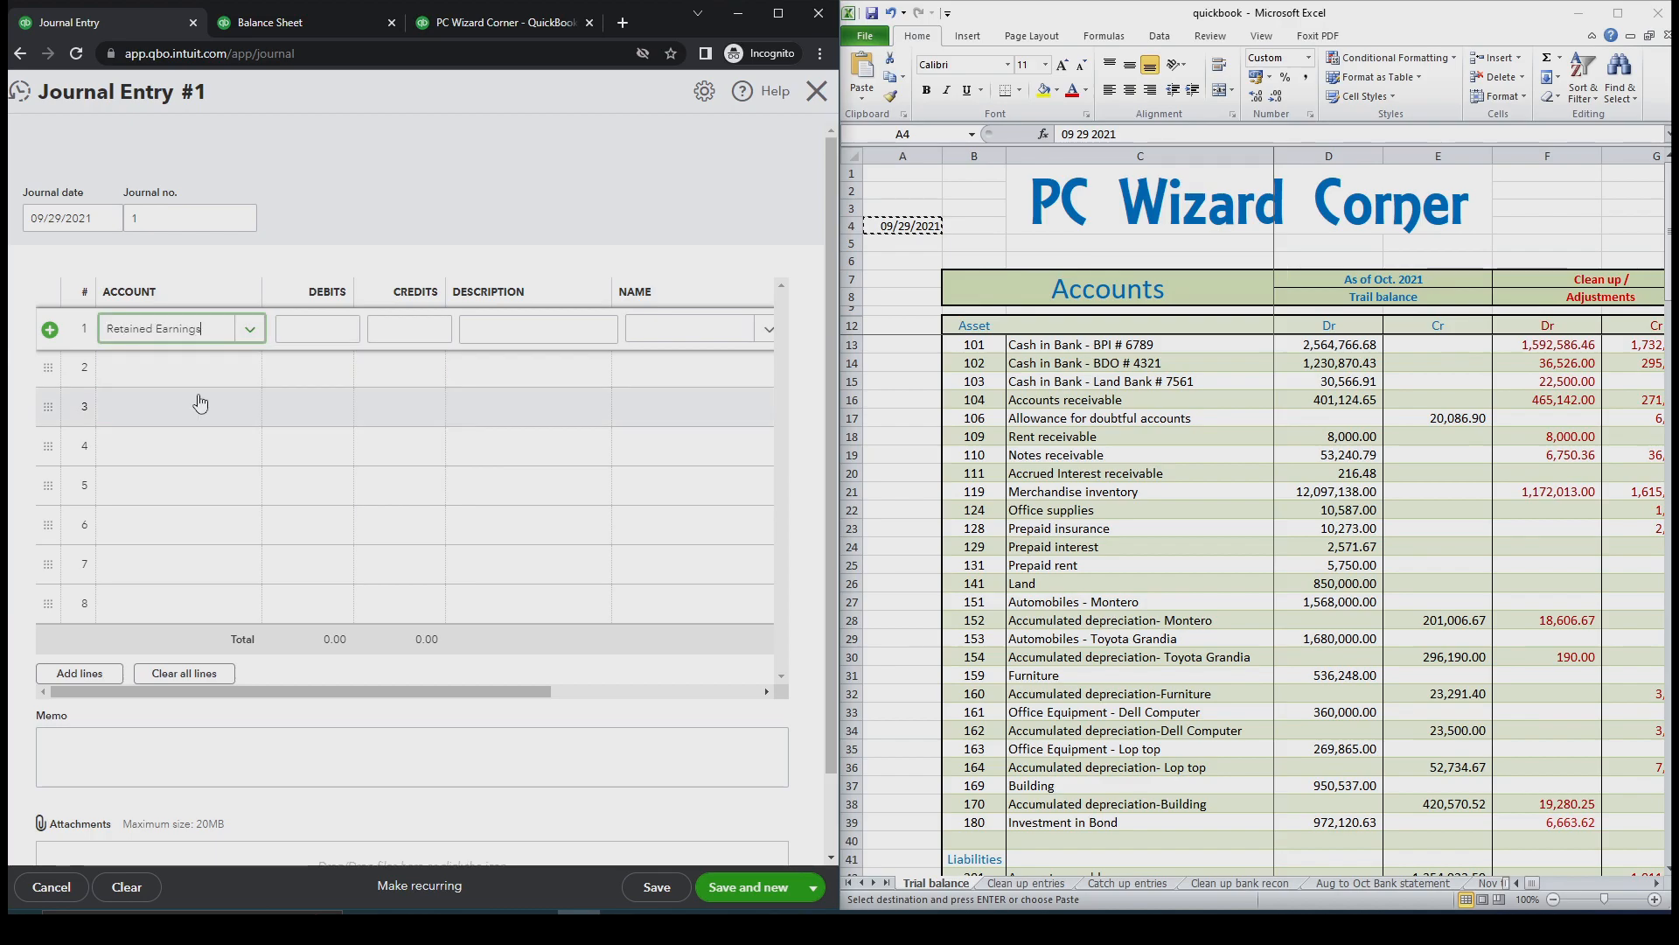
left_click(1371, 446)
Debit line 1 with the 20,086.90 allowance balance copied from Excel cell E17
left_click(1437, 422)
key("ctrl+c")
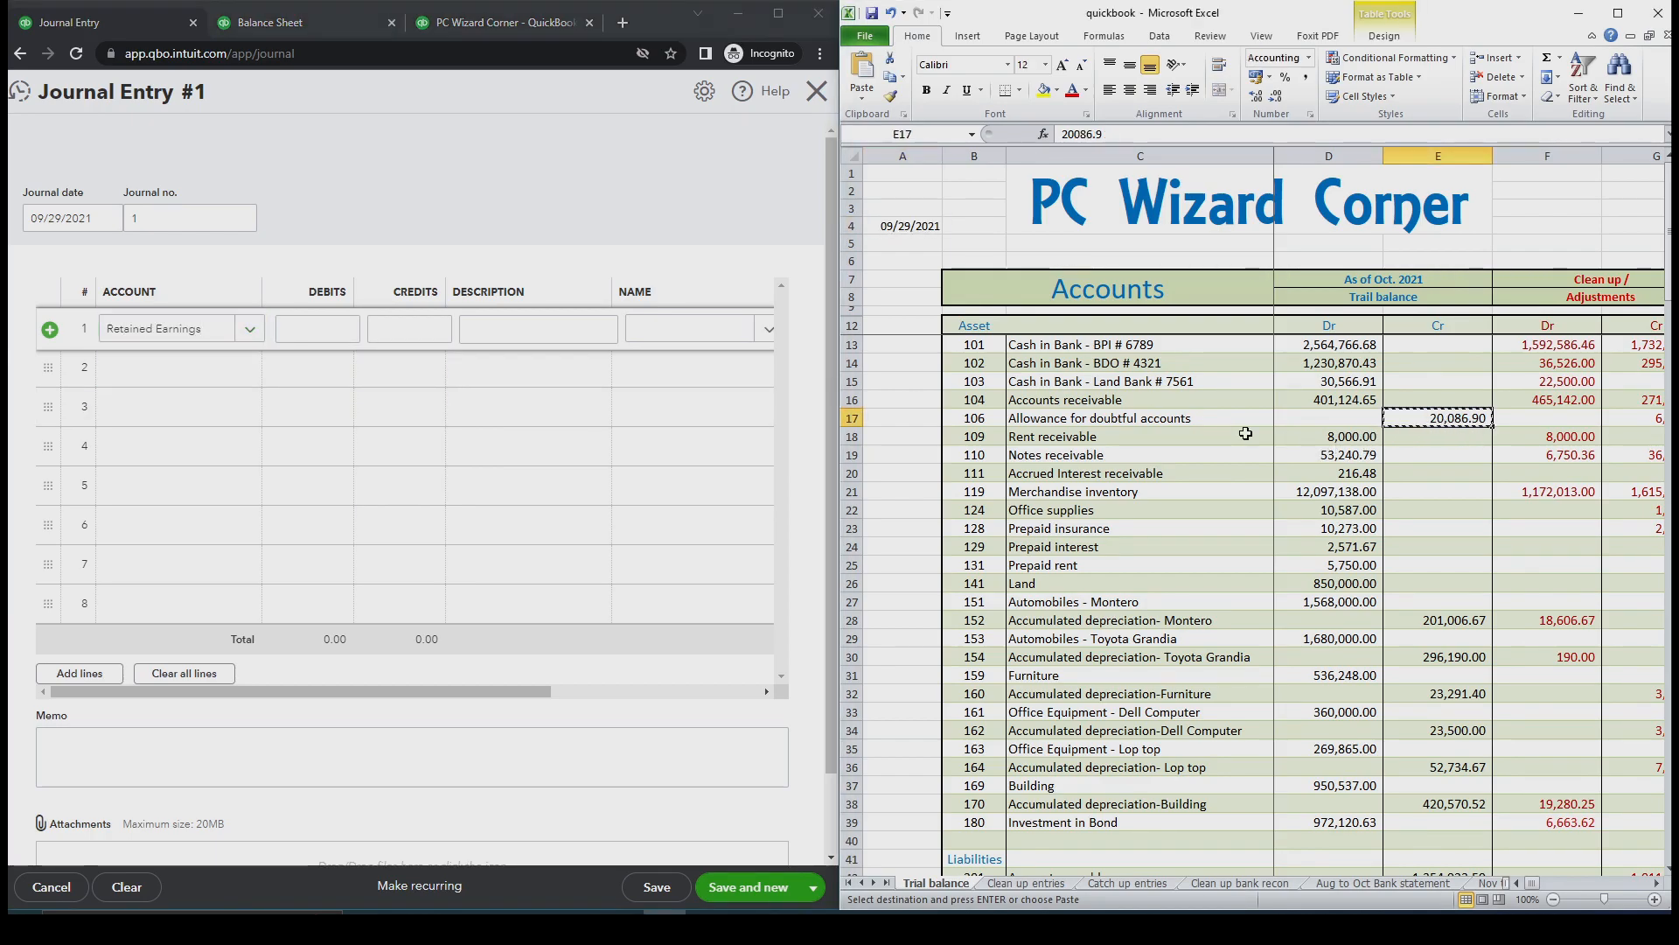
left_click(321, 335)
key("ctrl+v")
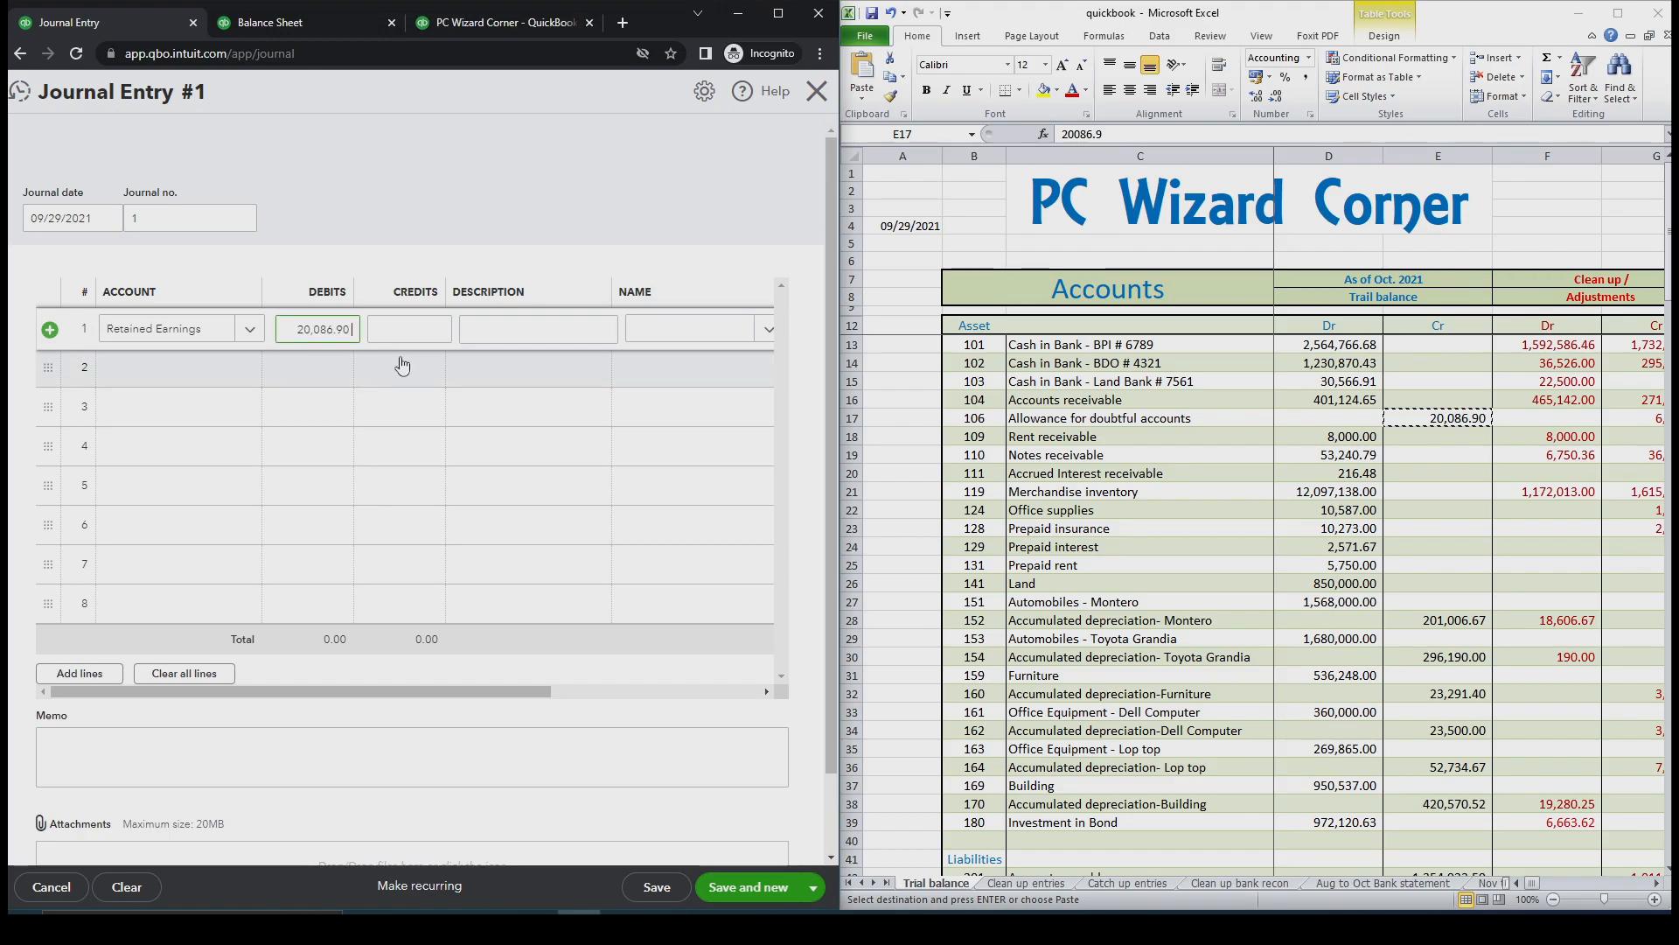
Credit Allowance for doubtful accounts 20,086.90 on line 2 so the entry balances
left_click(225, 378)
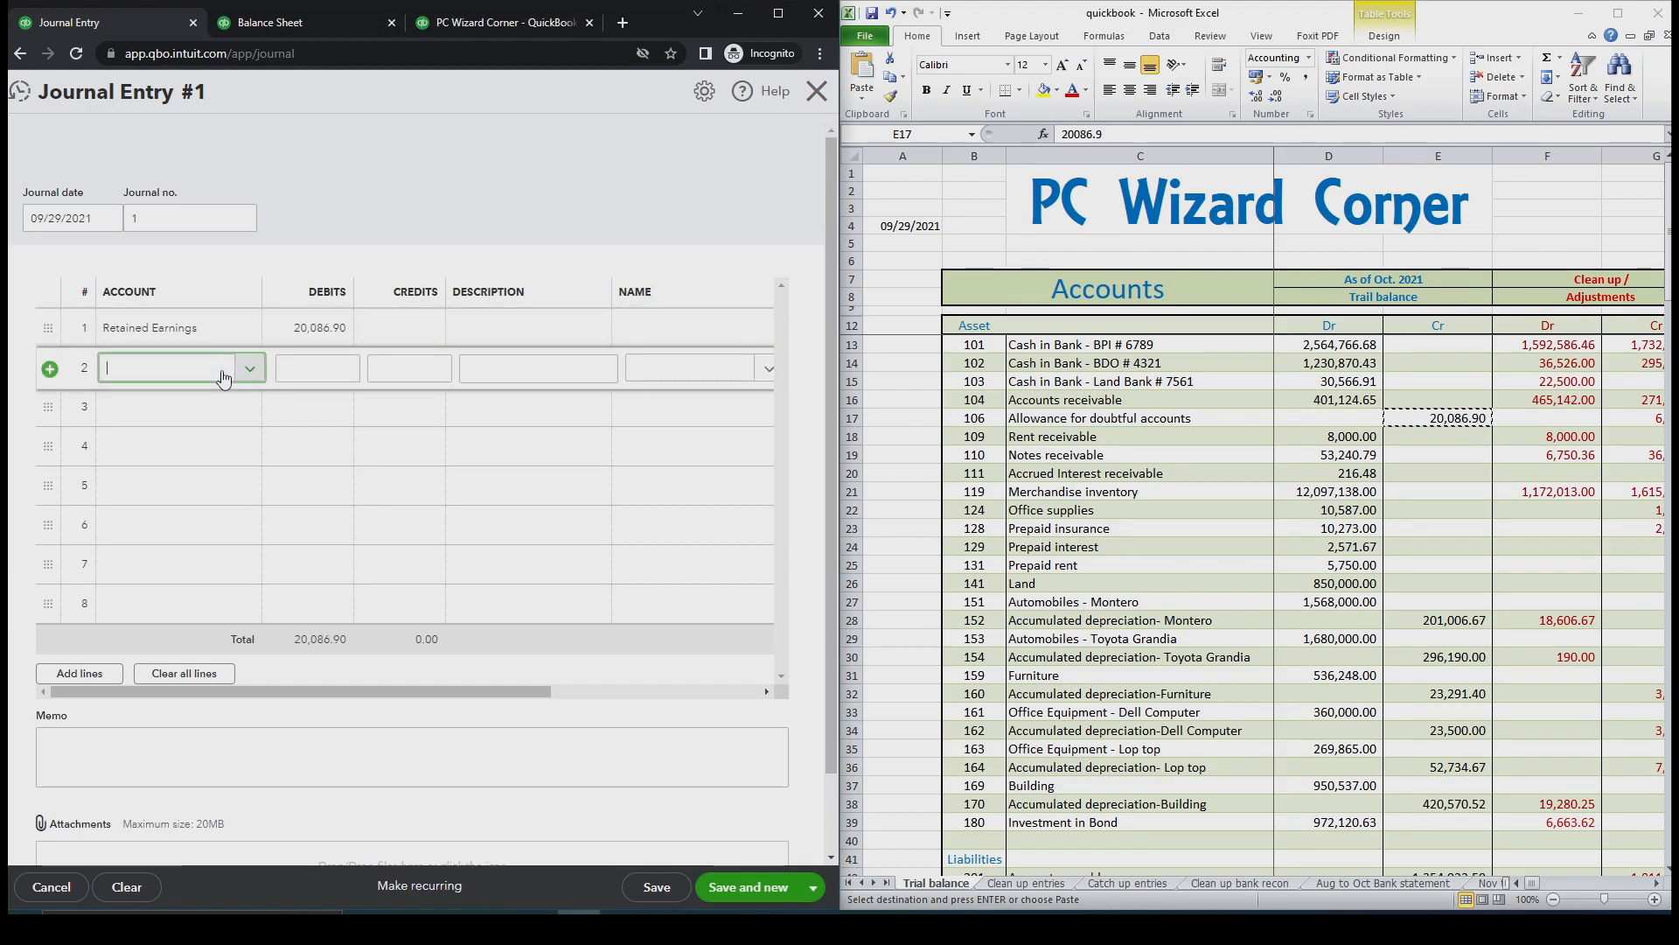
type("al")
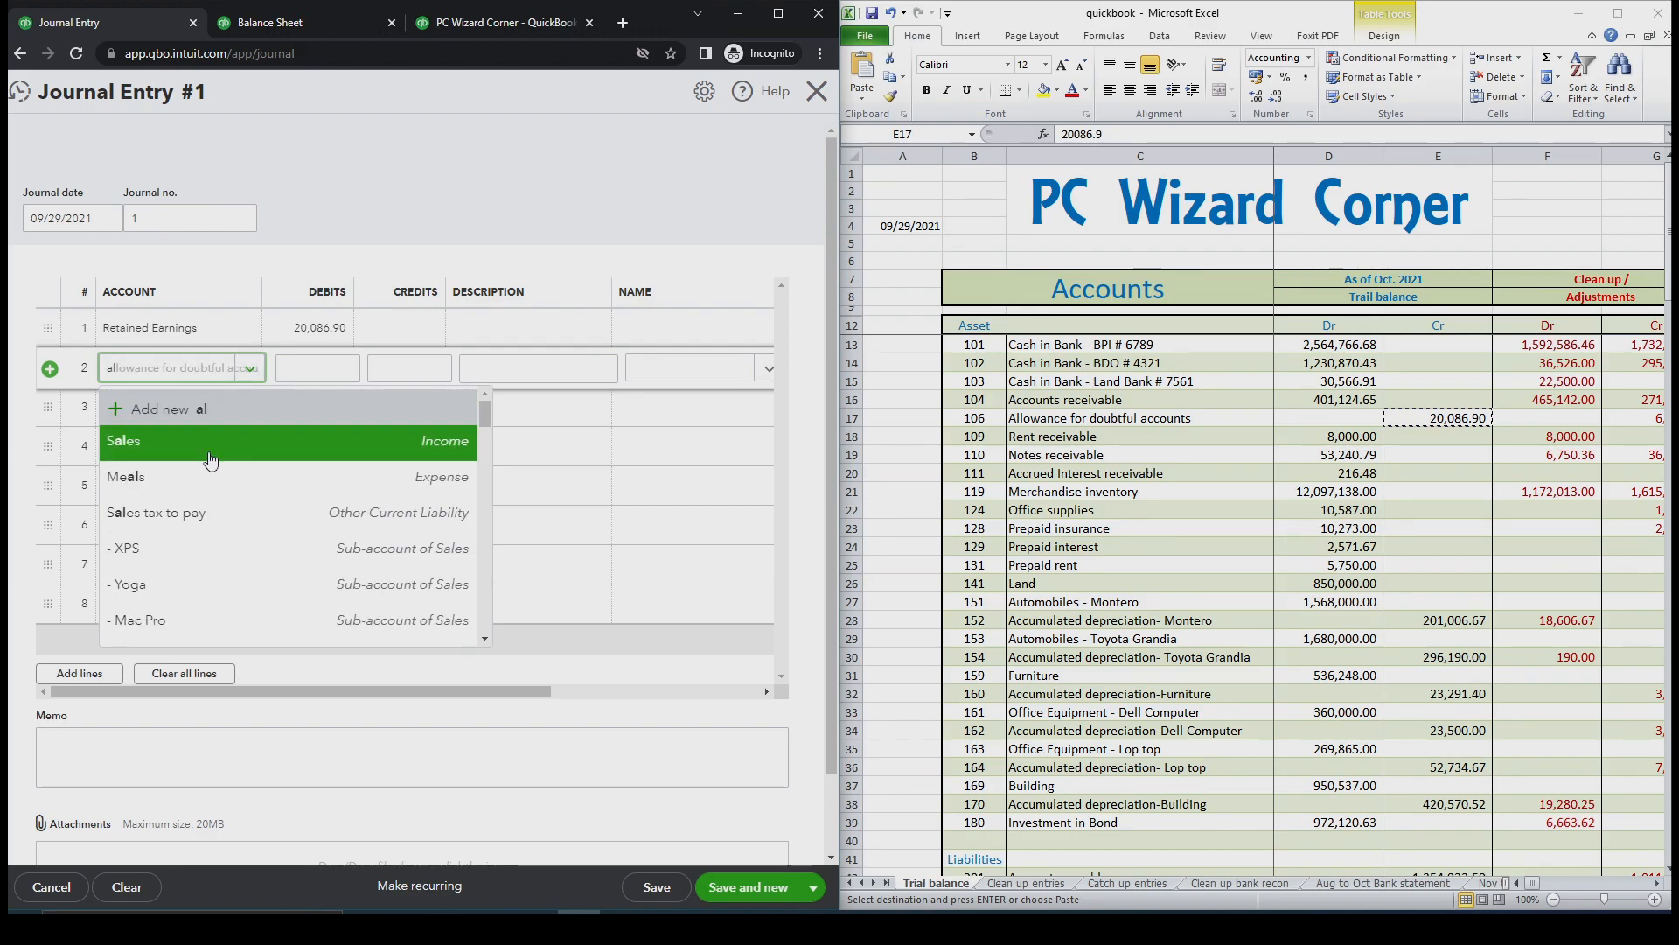
type("o")
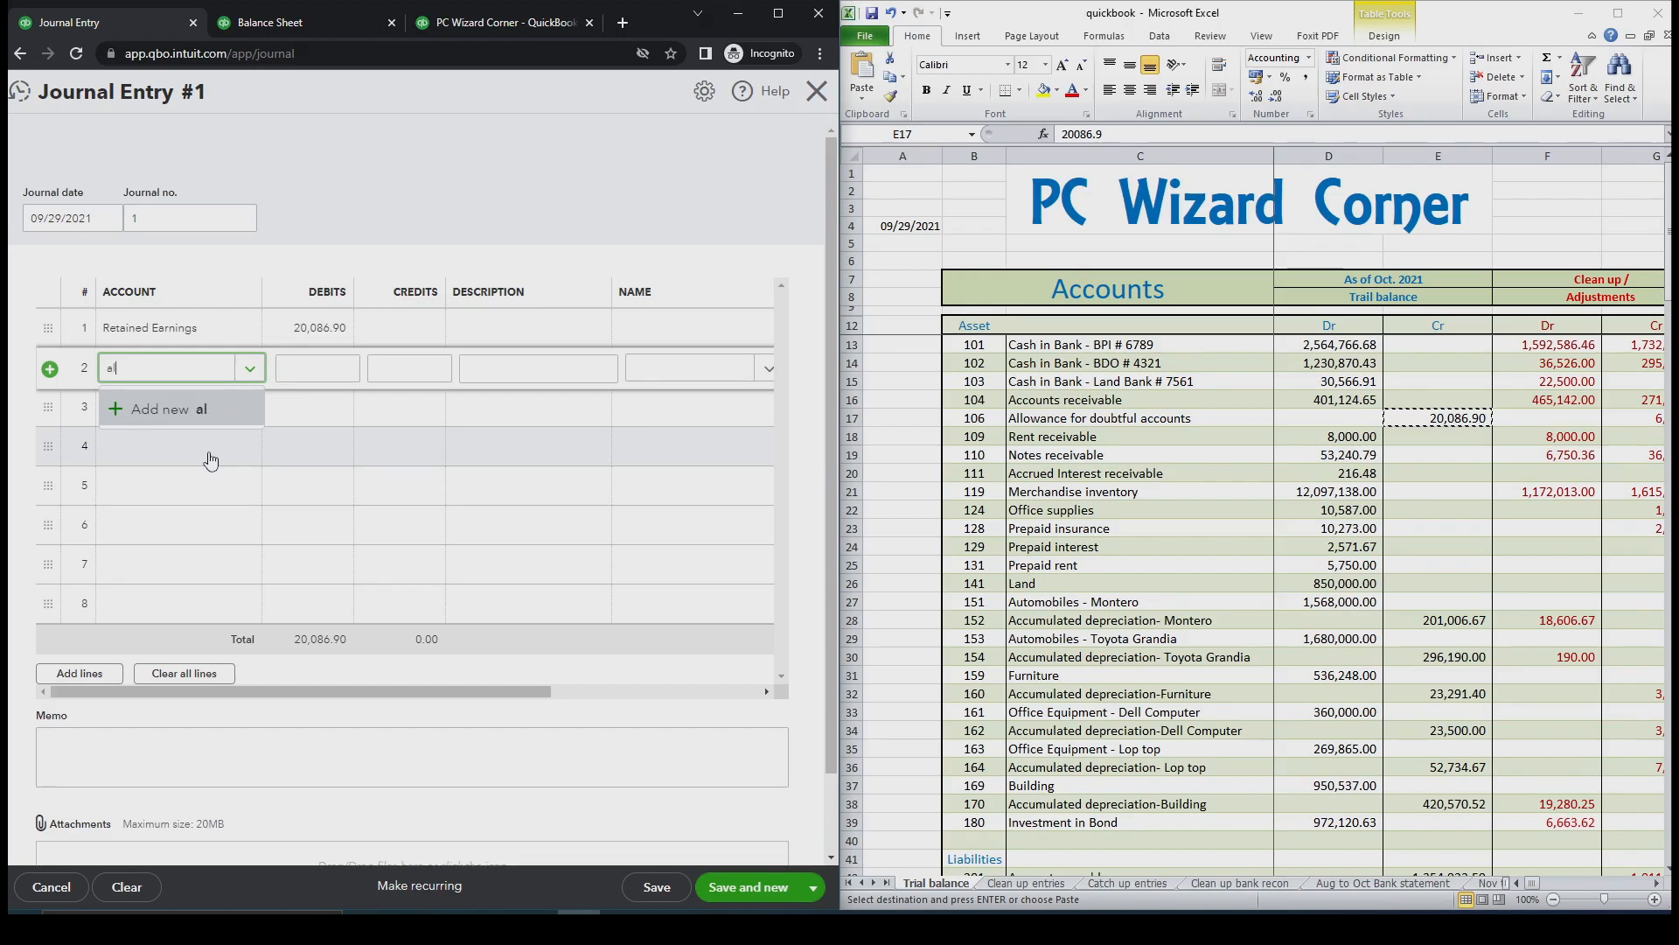
type("lo")
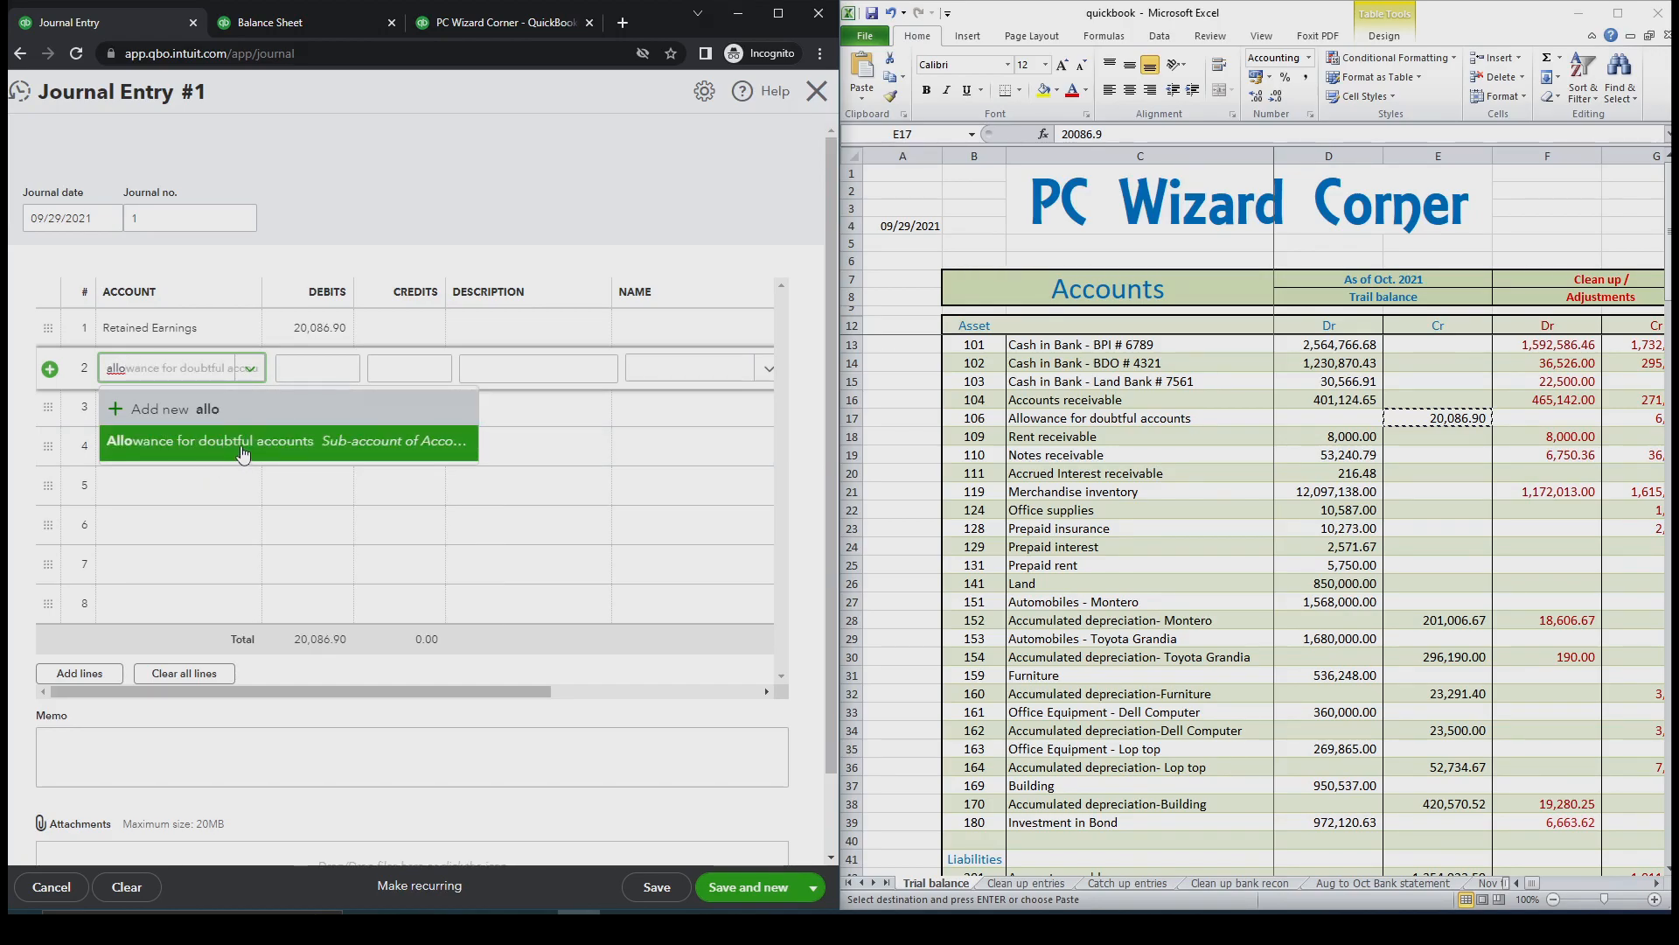
left_click(243, 442)
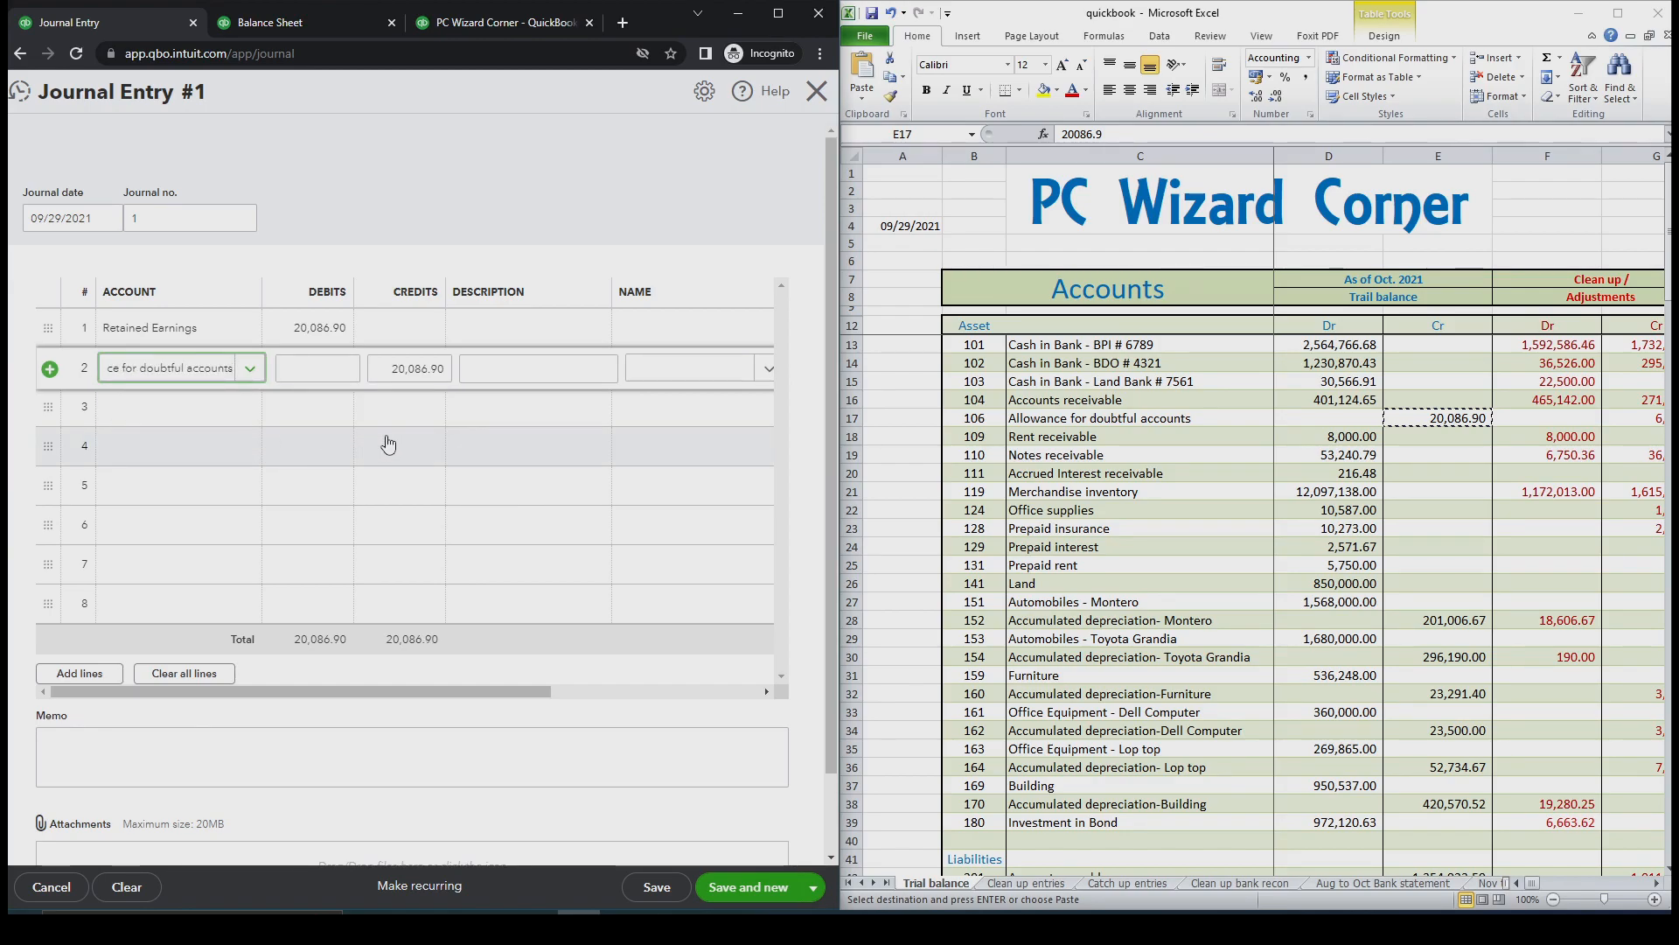
left_click(469, 443)
left_click(488, 343)
left_click(514, 387)
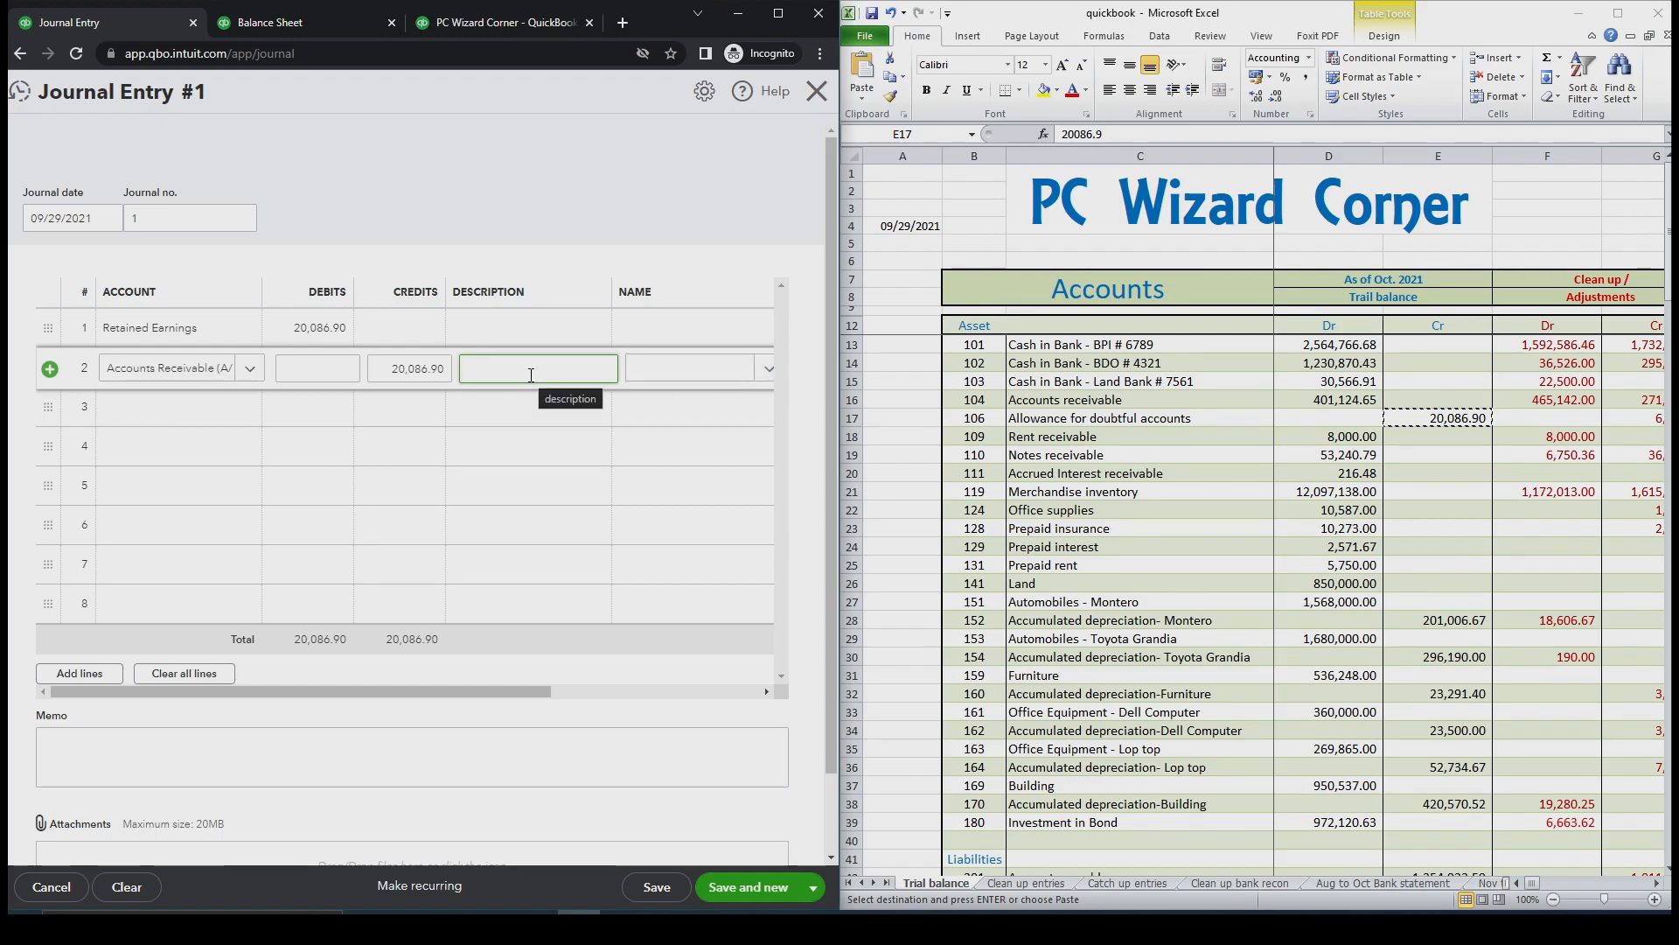
left_click(611, 193)
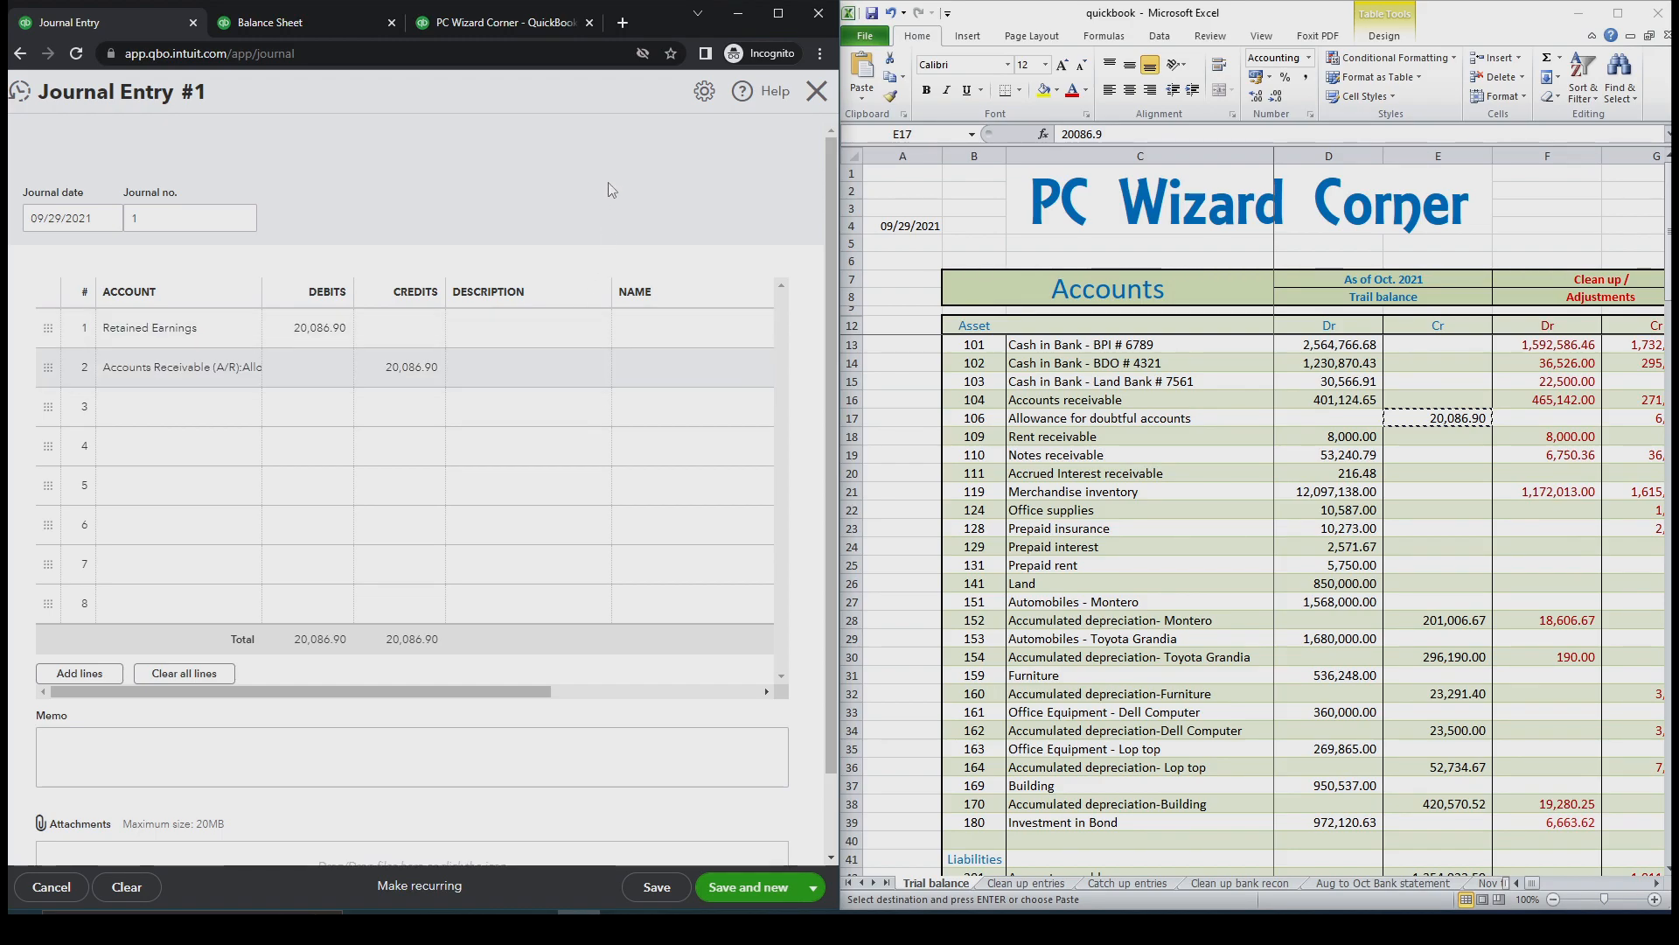
Enter 'Opening balance' as the description on both journal lines
left_click(543, 338)
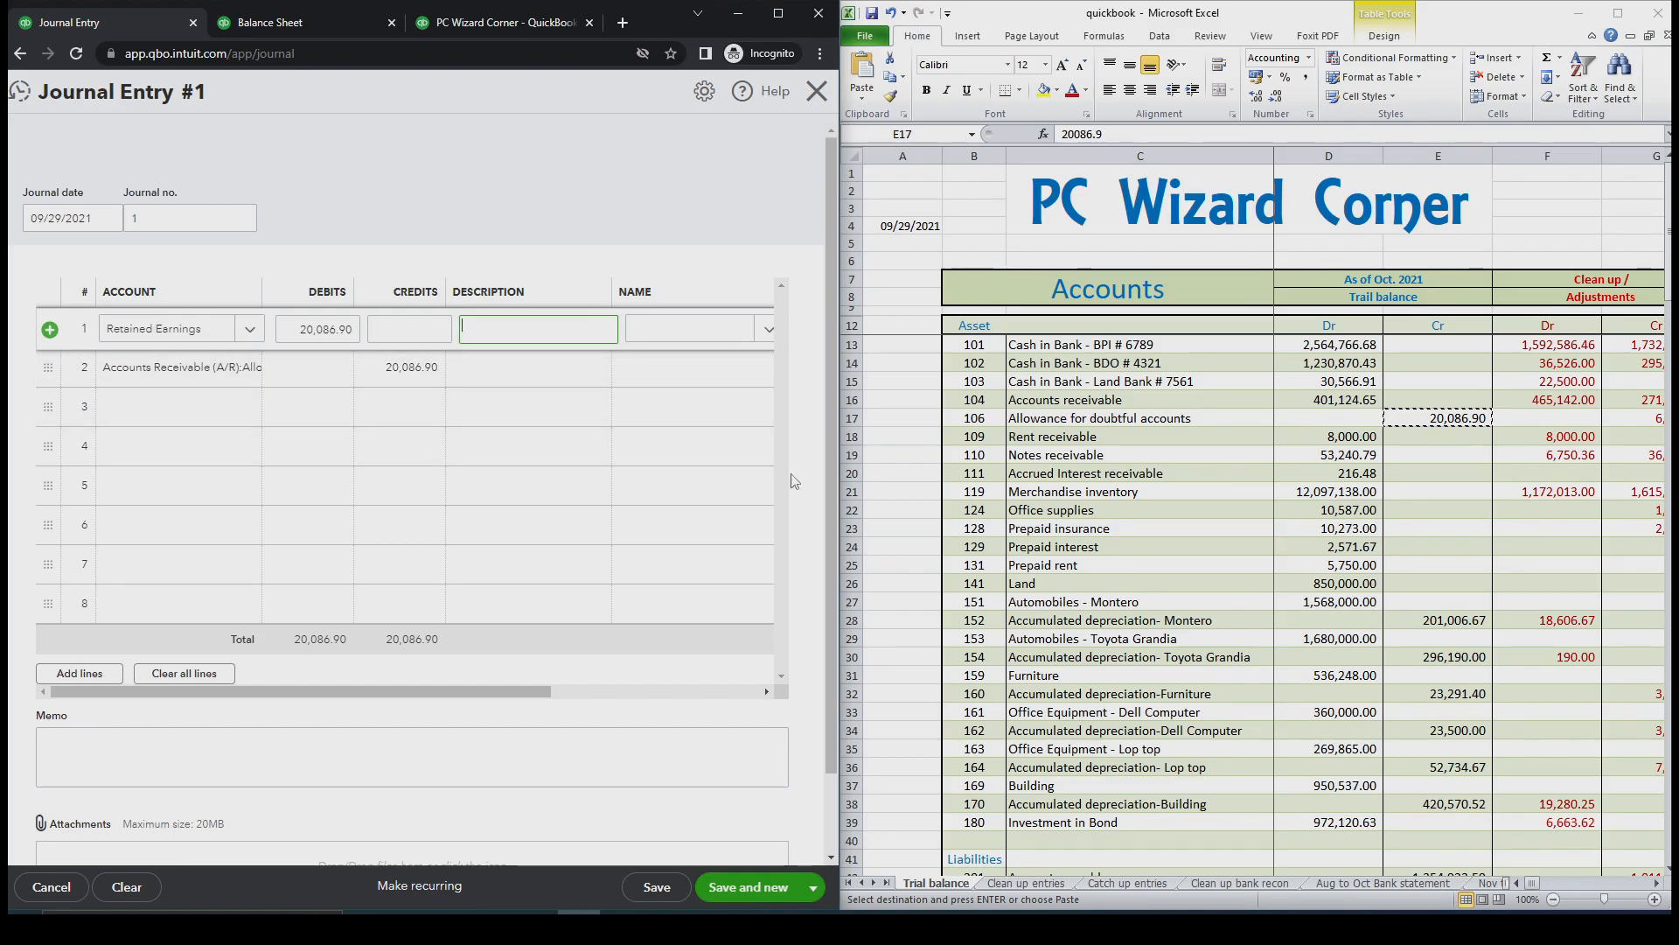
type("Ope")
type("alance")
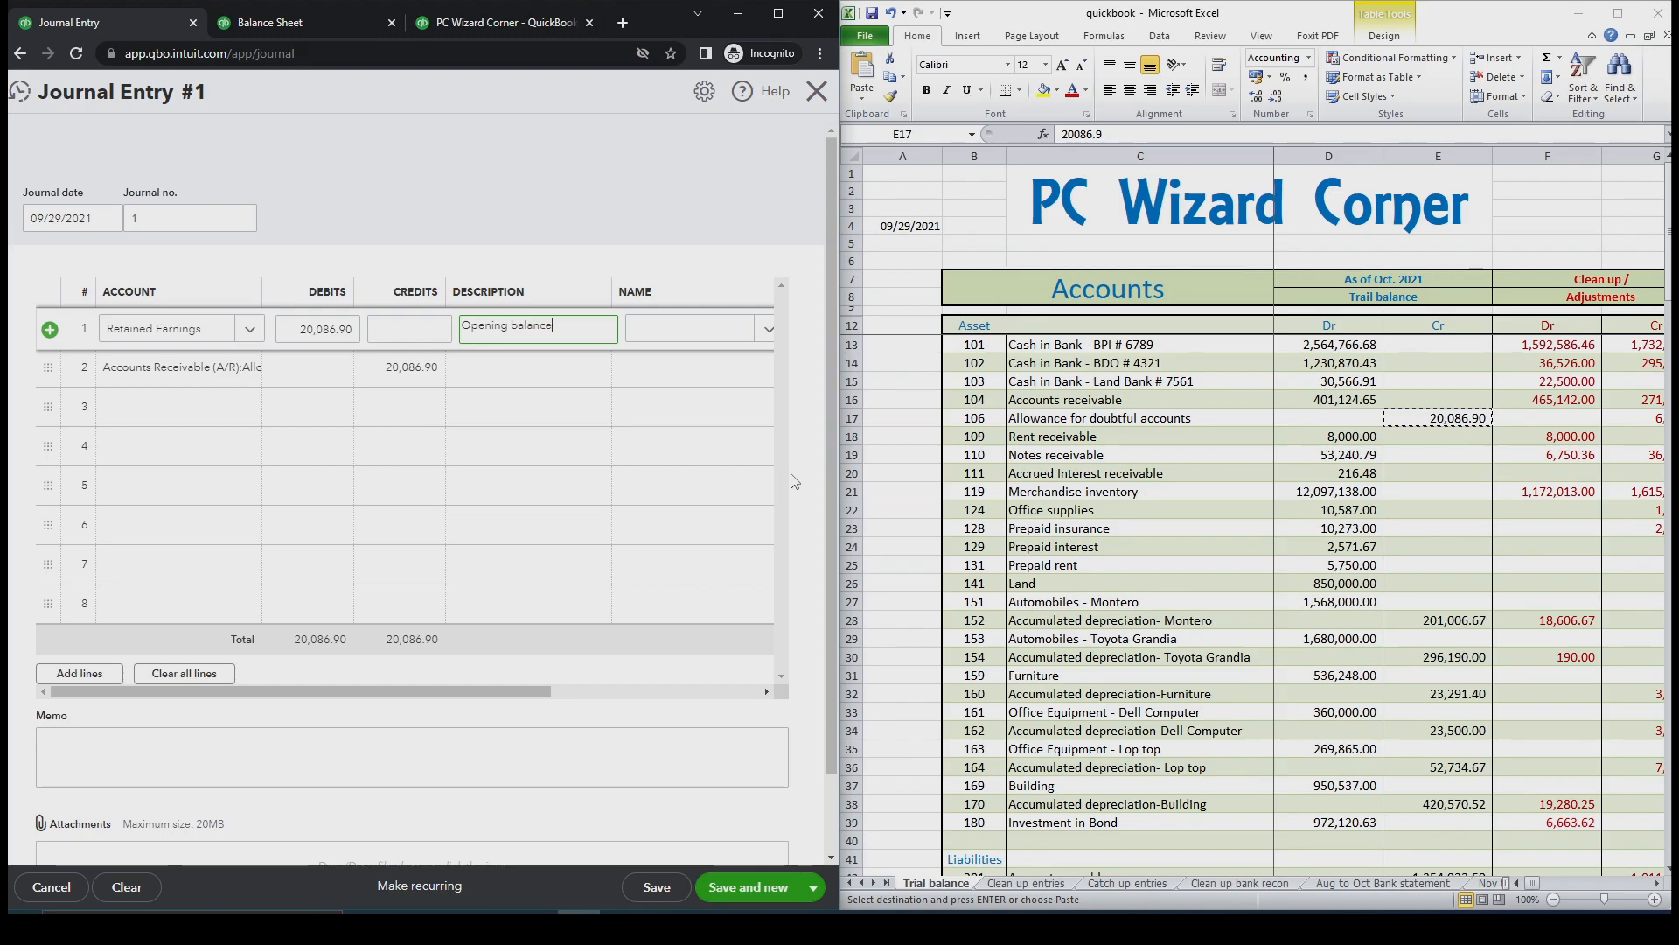
left_click_drag(562, 326, 463, 341)
key("ctrl+c")
left_click(528, 377)
key("ctrl+v")
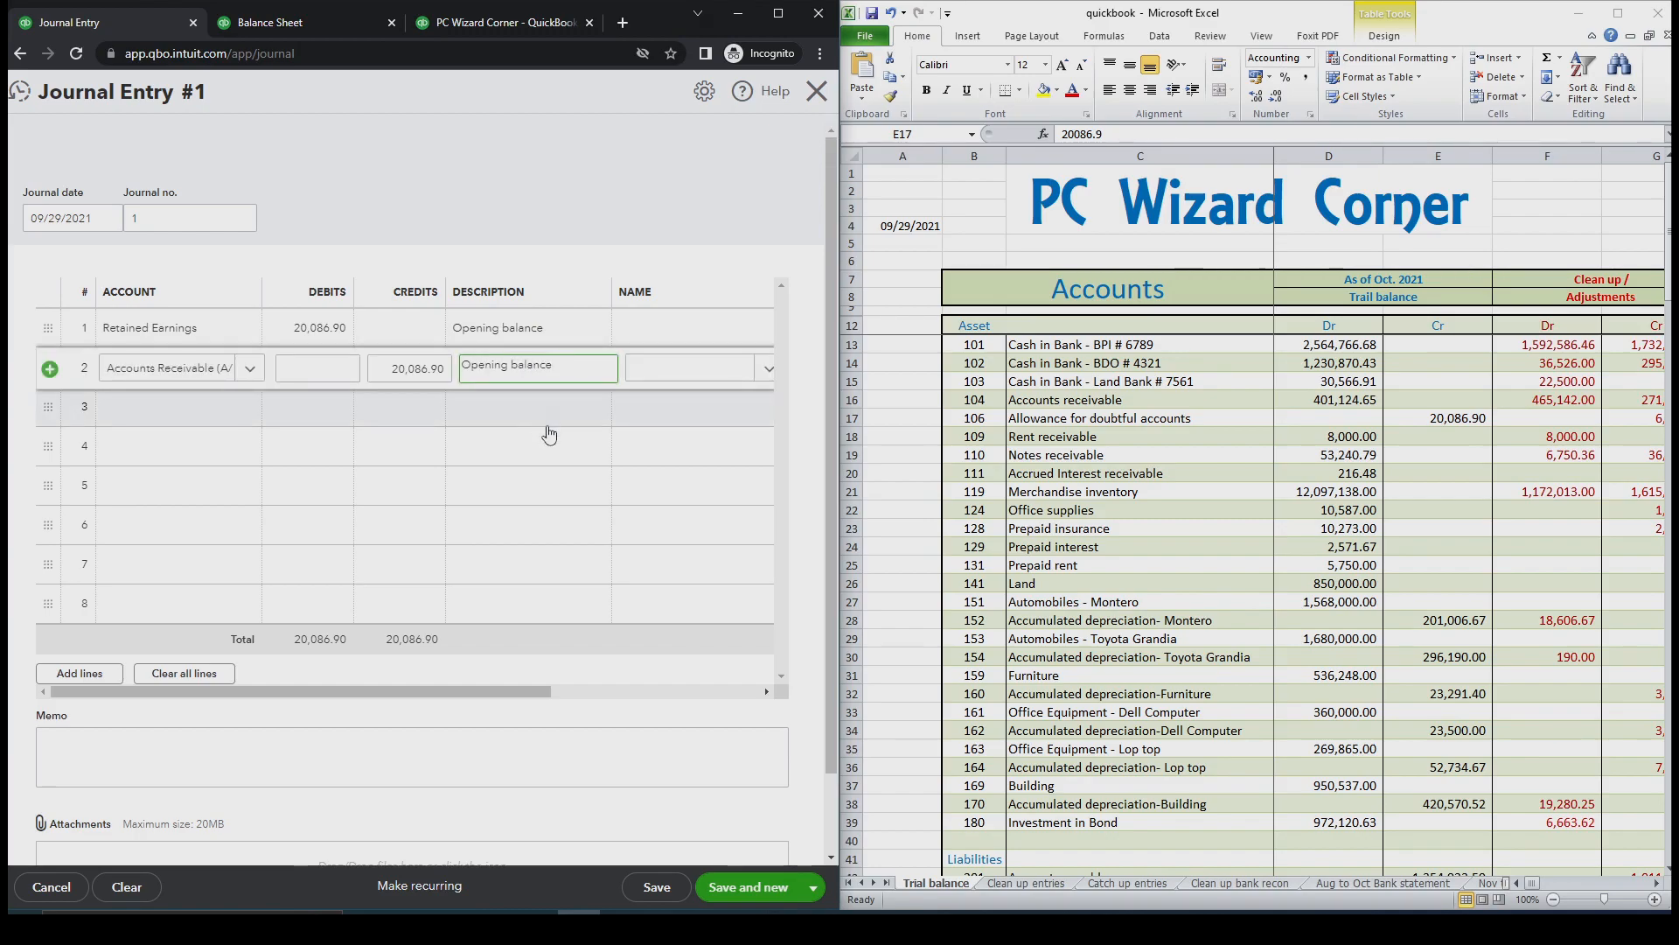
left_click(548, 427)
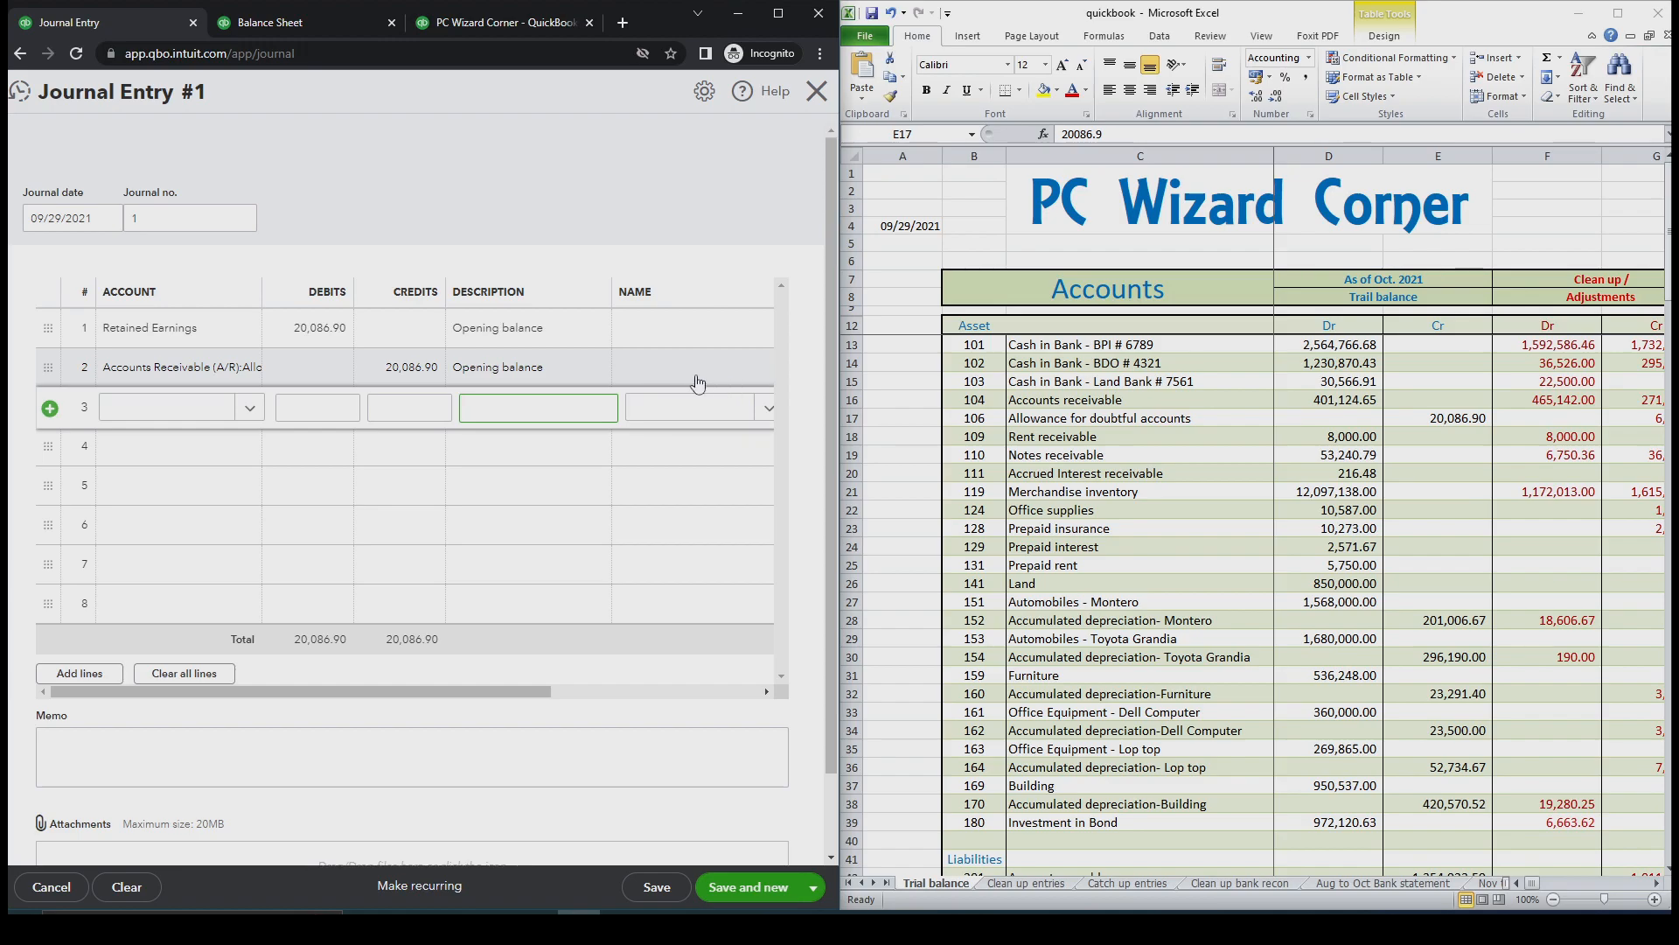
left_click(813, 889)
Save and close despite the missing Class warning; it's rejected because the A/R line lacks a customer
left_click(744, 860)
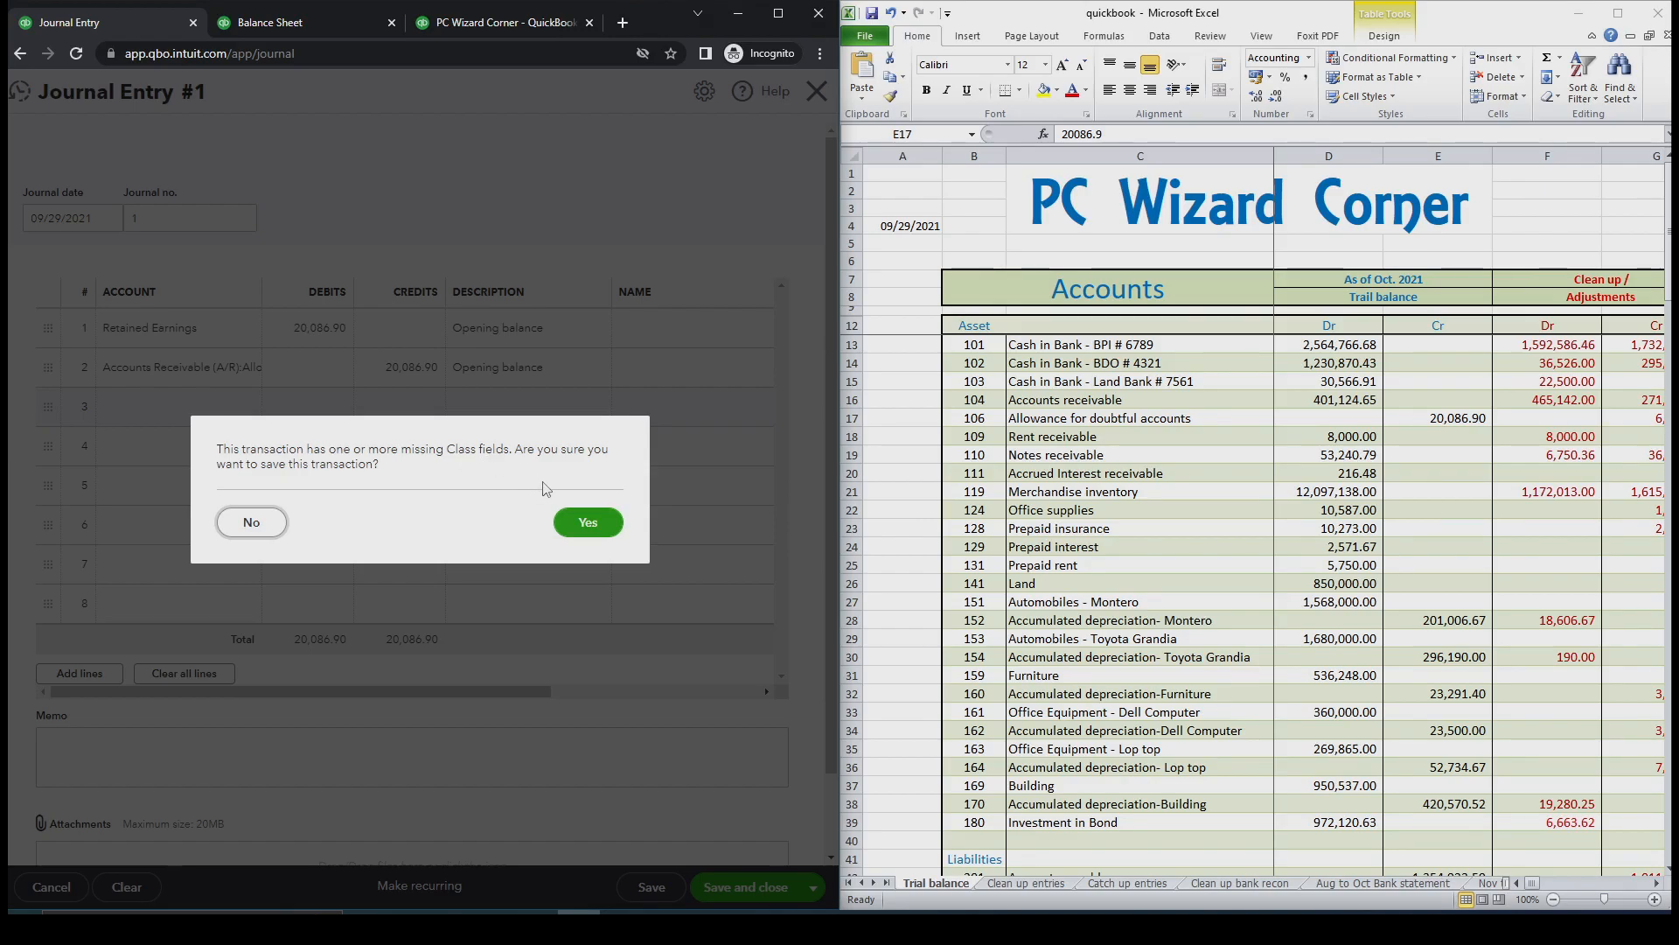
left_click(588, 525)
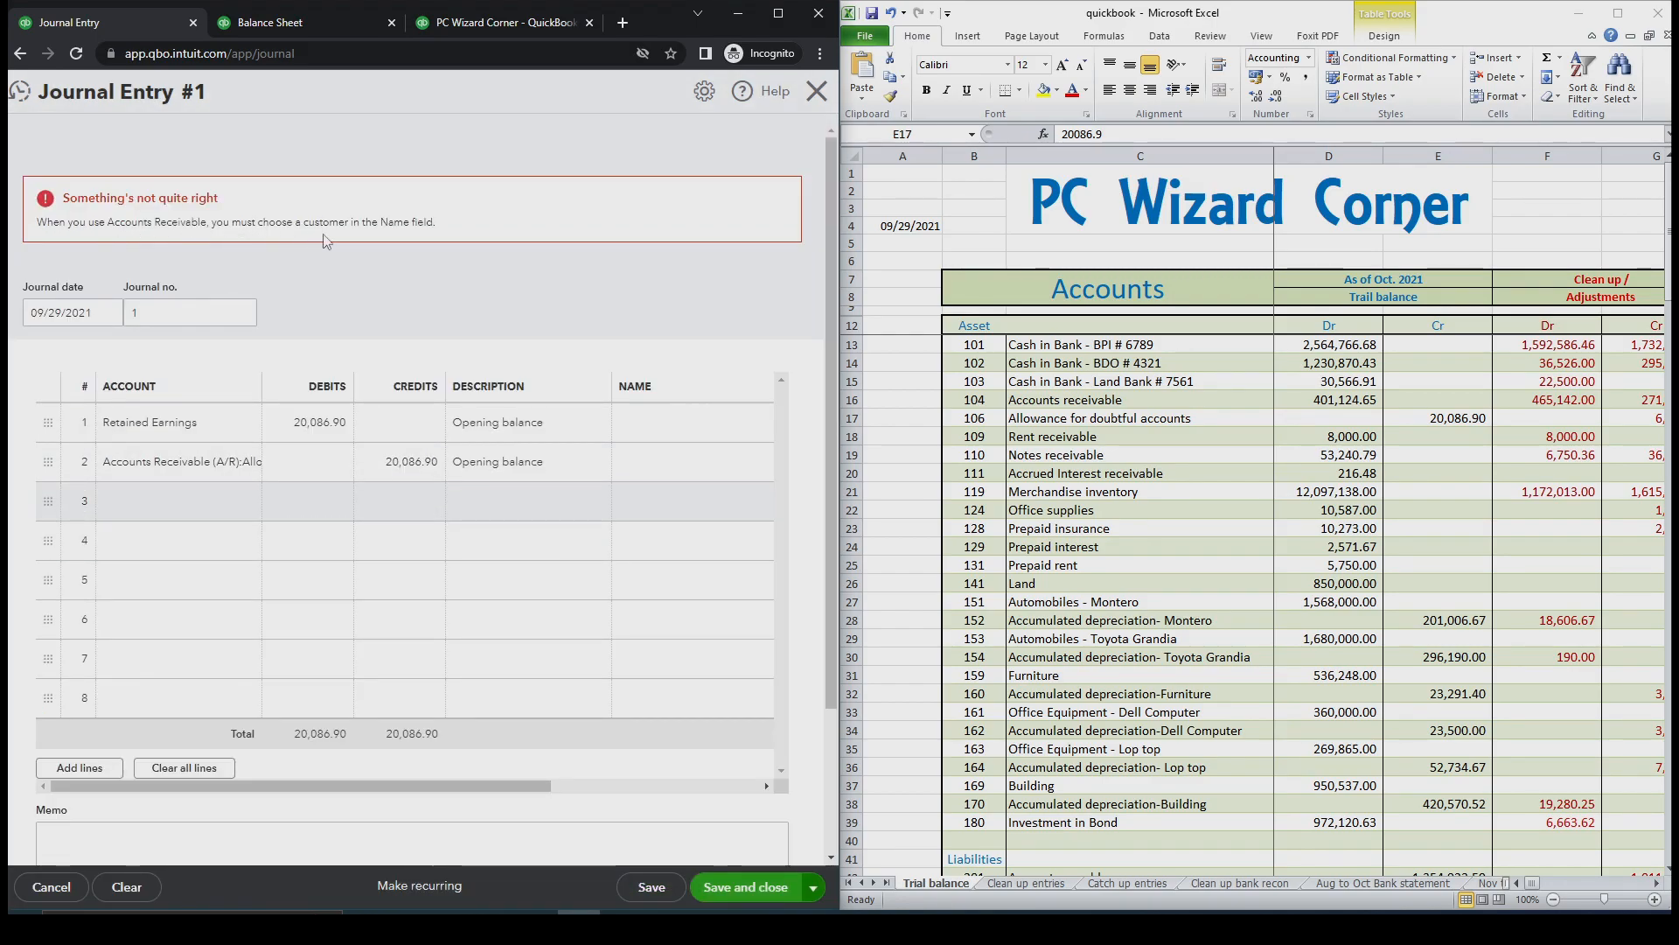
left_click(688, 463)
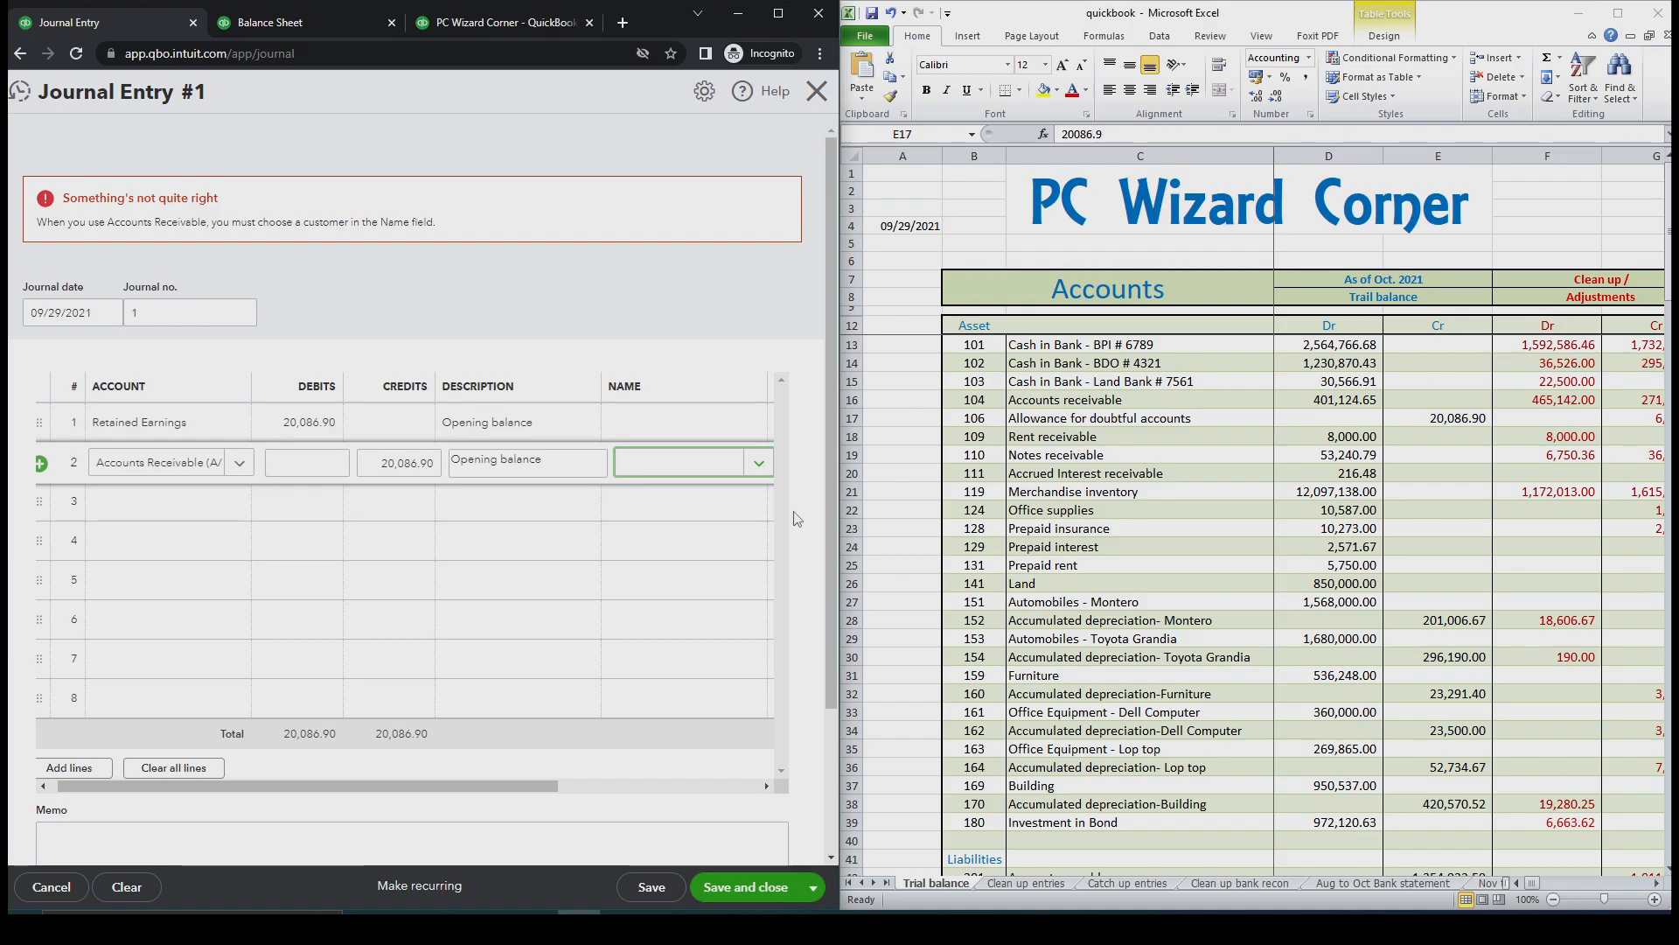
Create the customer 'Misc. customer total' and assign it to line 2
type("Misx")
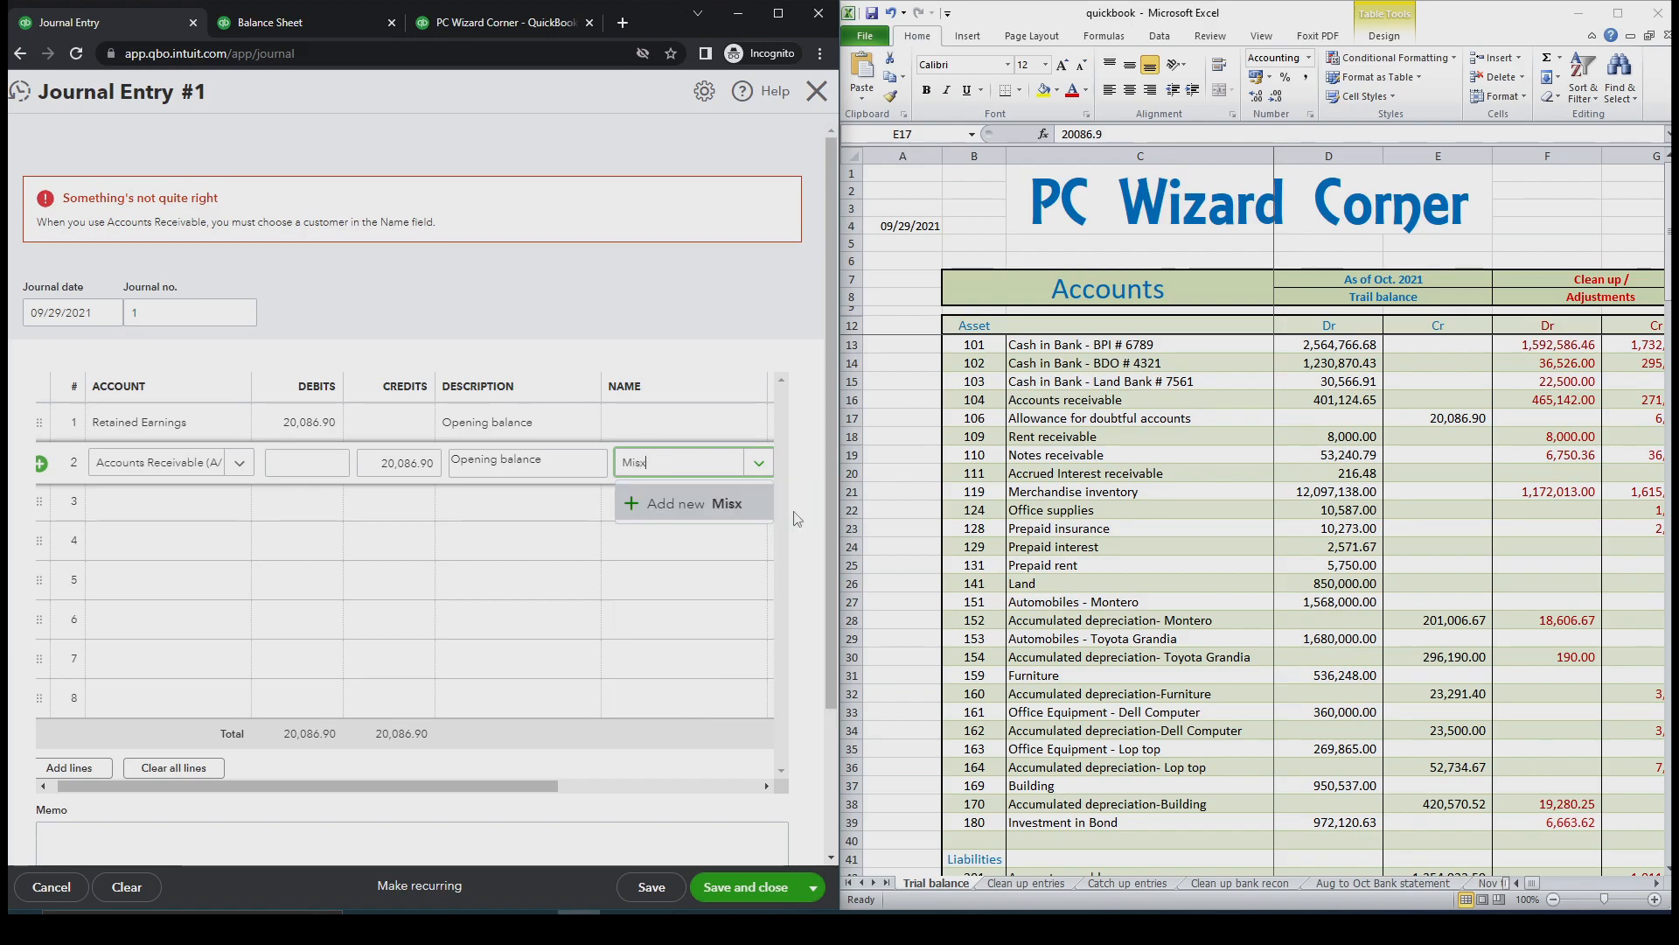
key("BackSpace")
type("c cust")
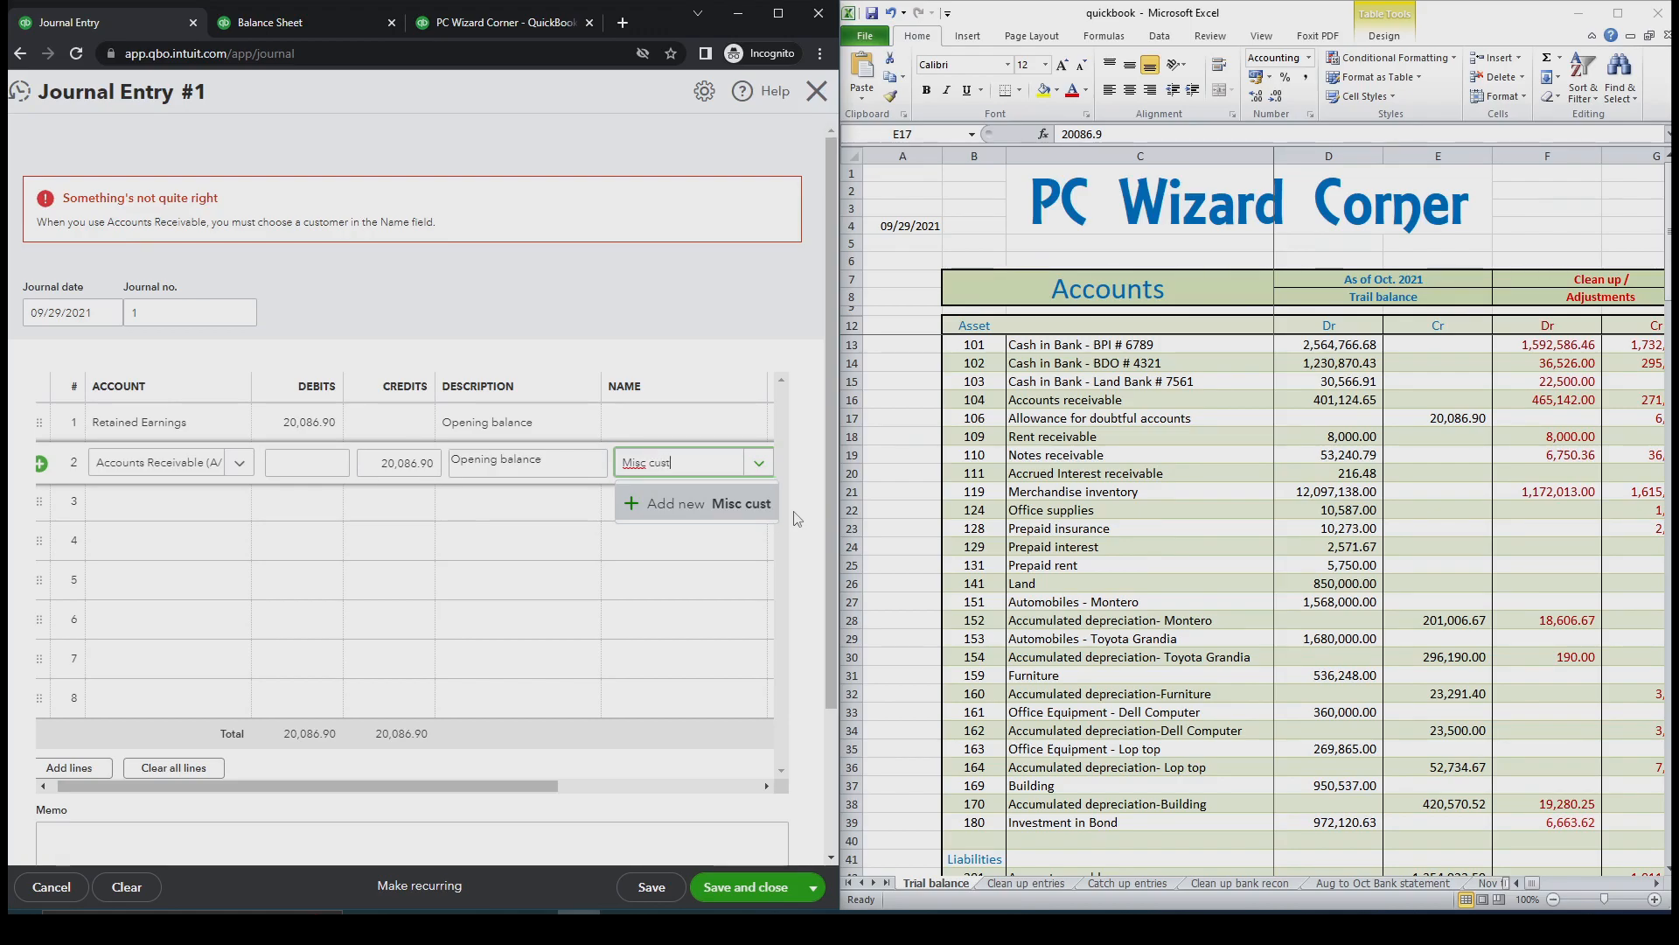
type("omer")
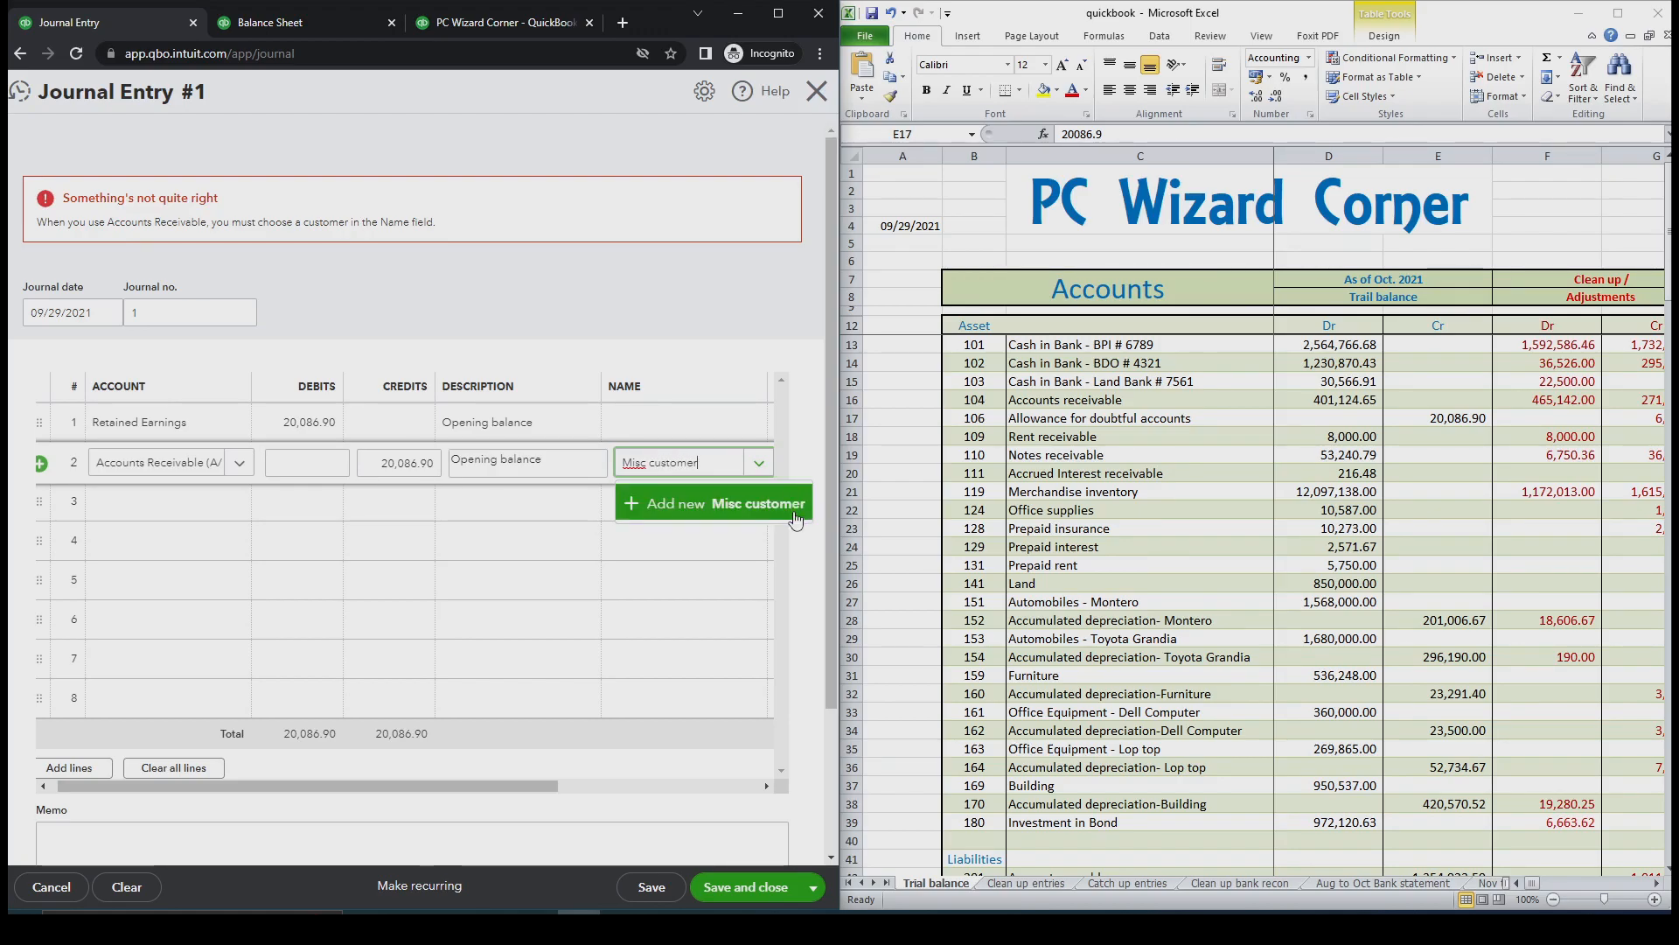
type(" total")
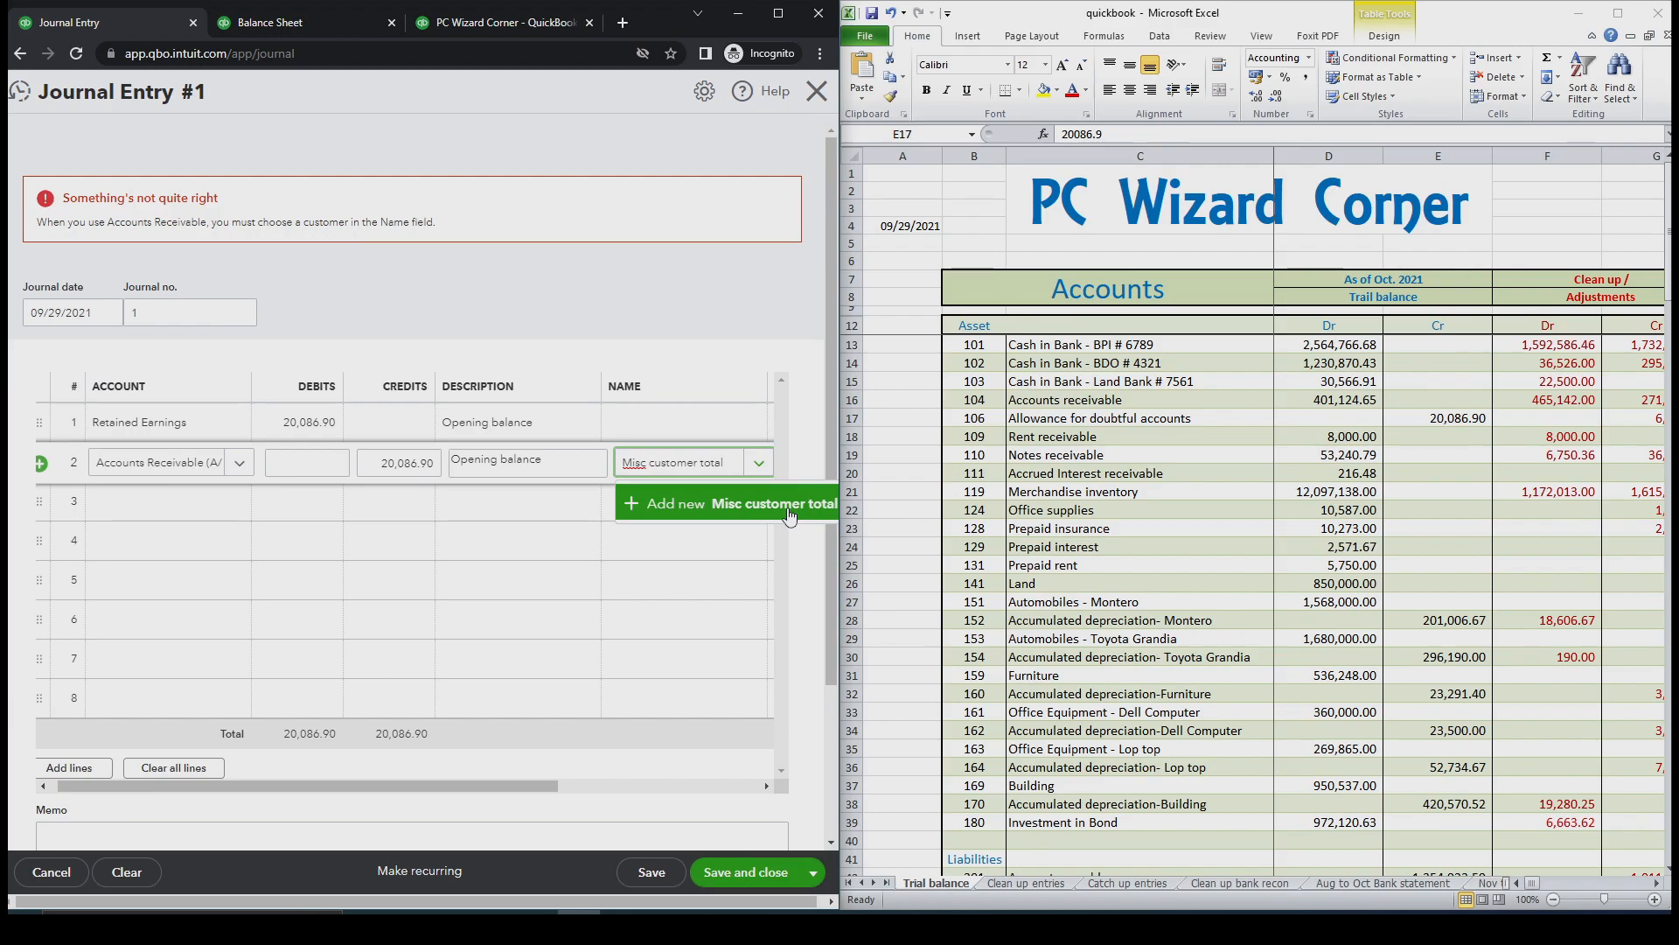
left_click(789, 516)
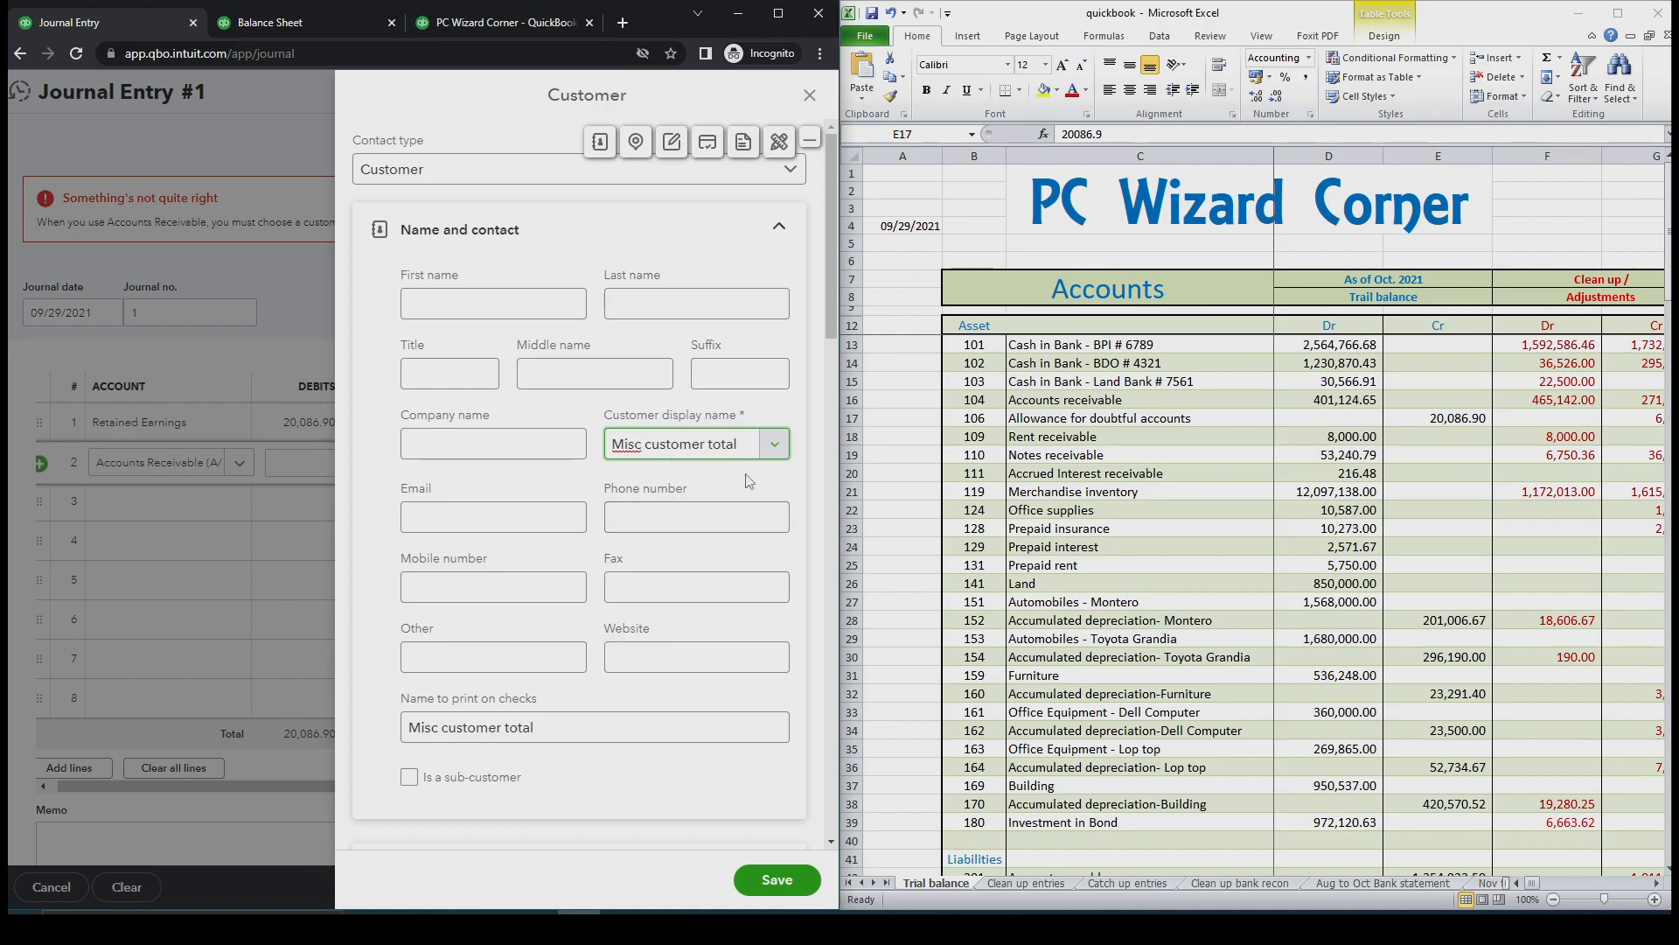
type(".")
left_click(753, 513)
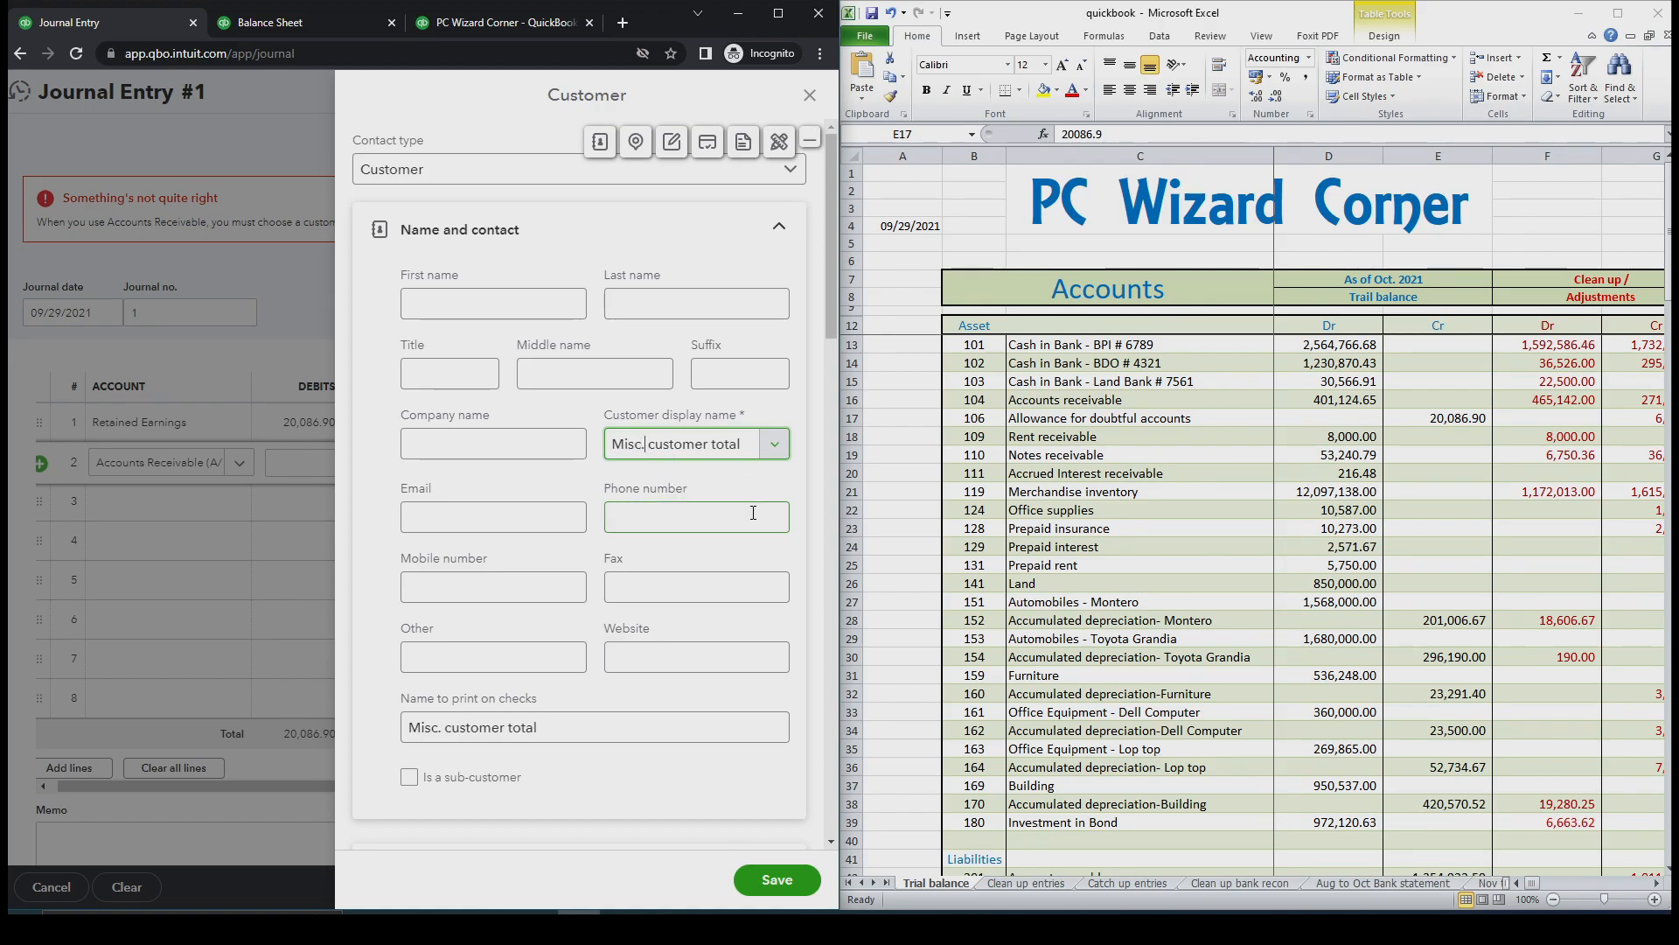
left_click(787, 880)
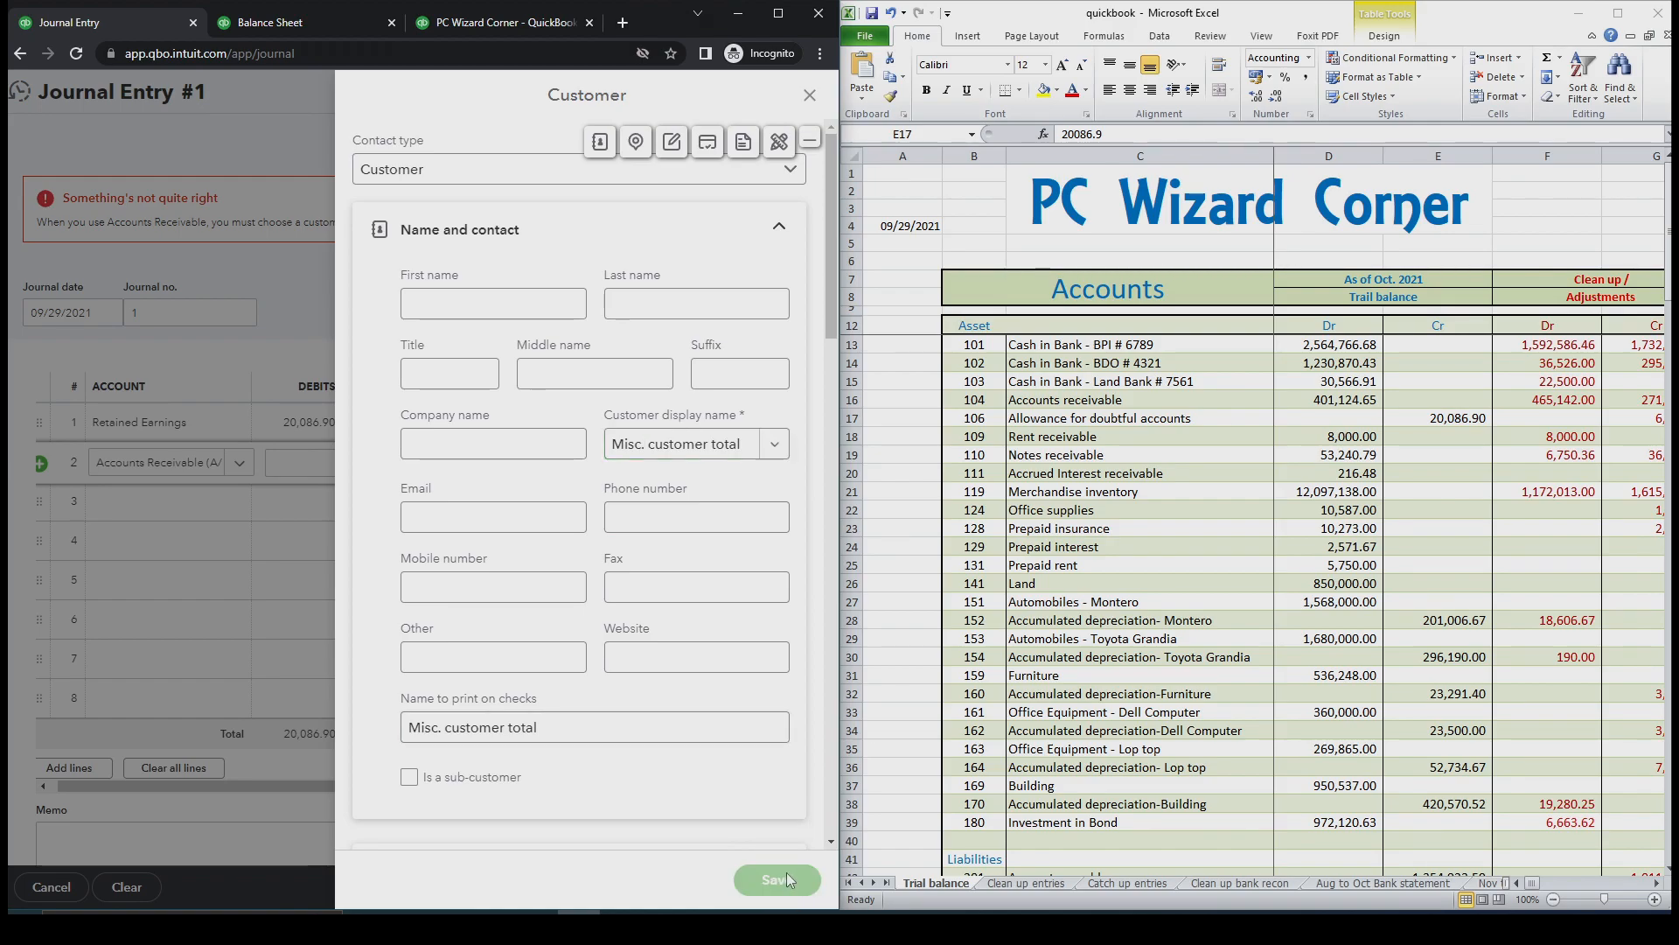
Save the journal entry and verify the allowance register shows -PHP20,086.90
left_click(766, 888)
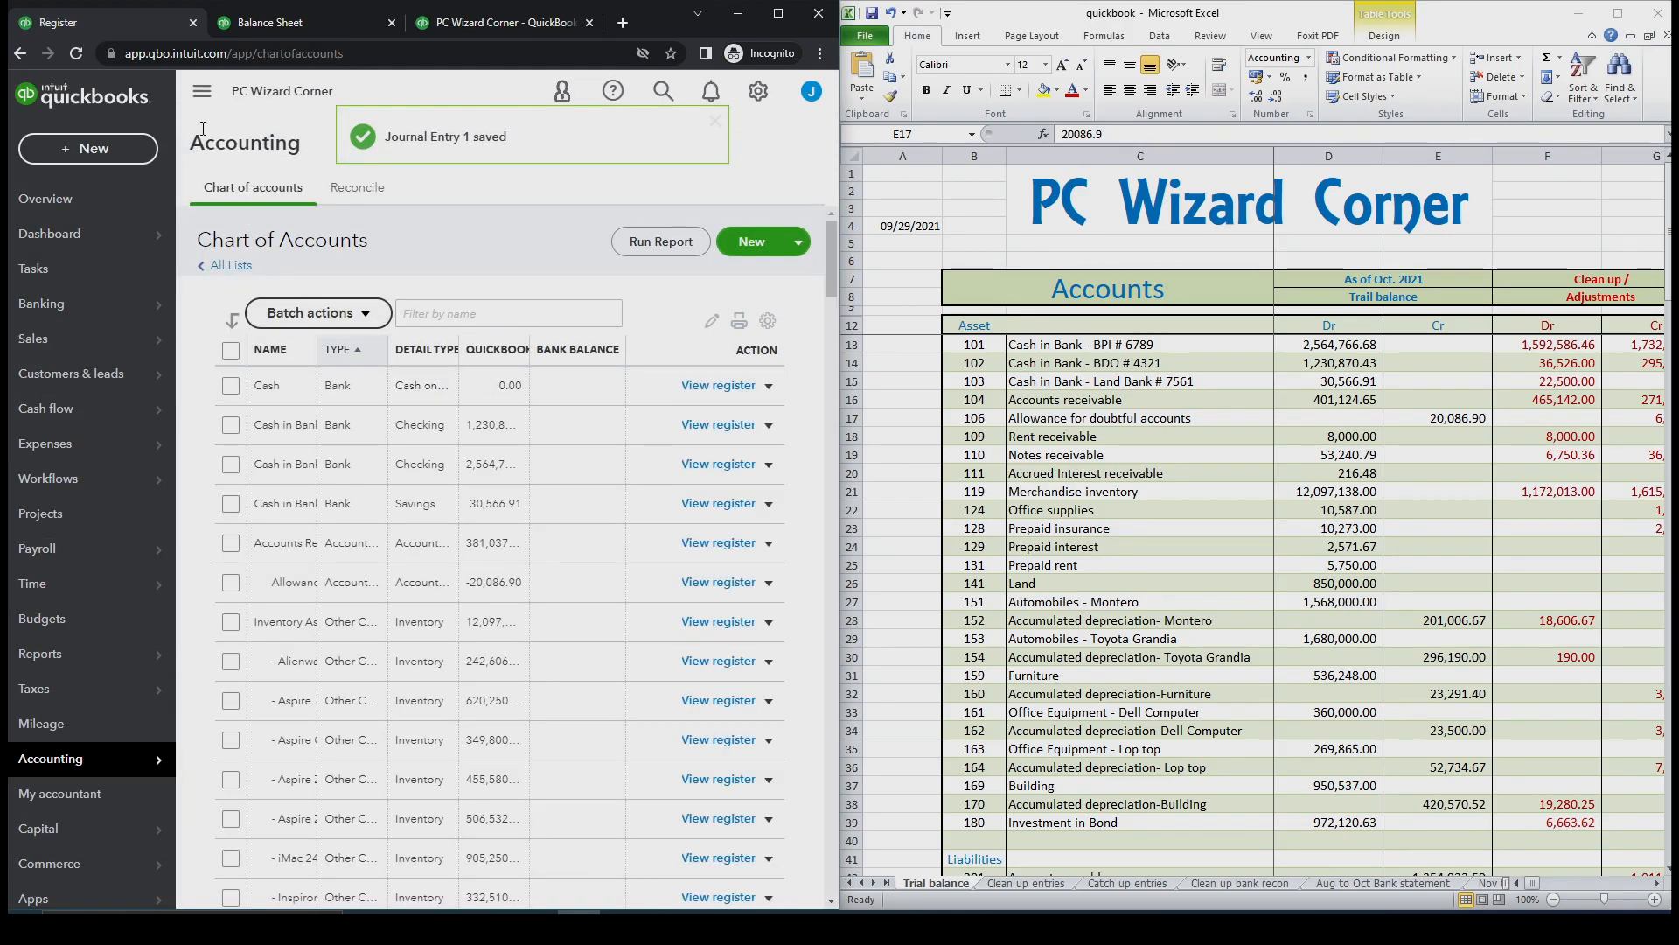
left_click(201, 98)
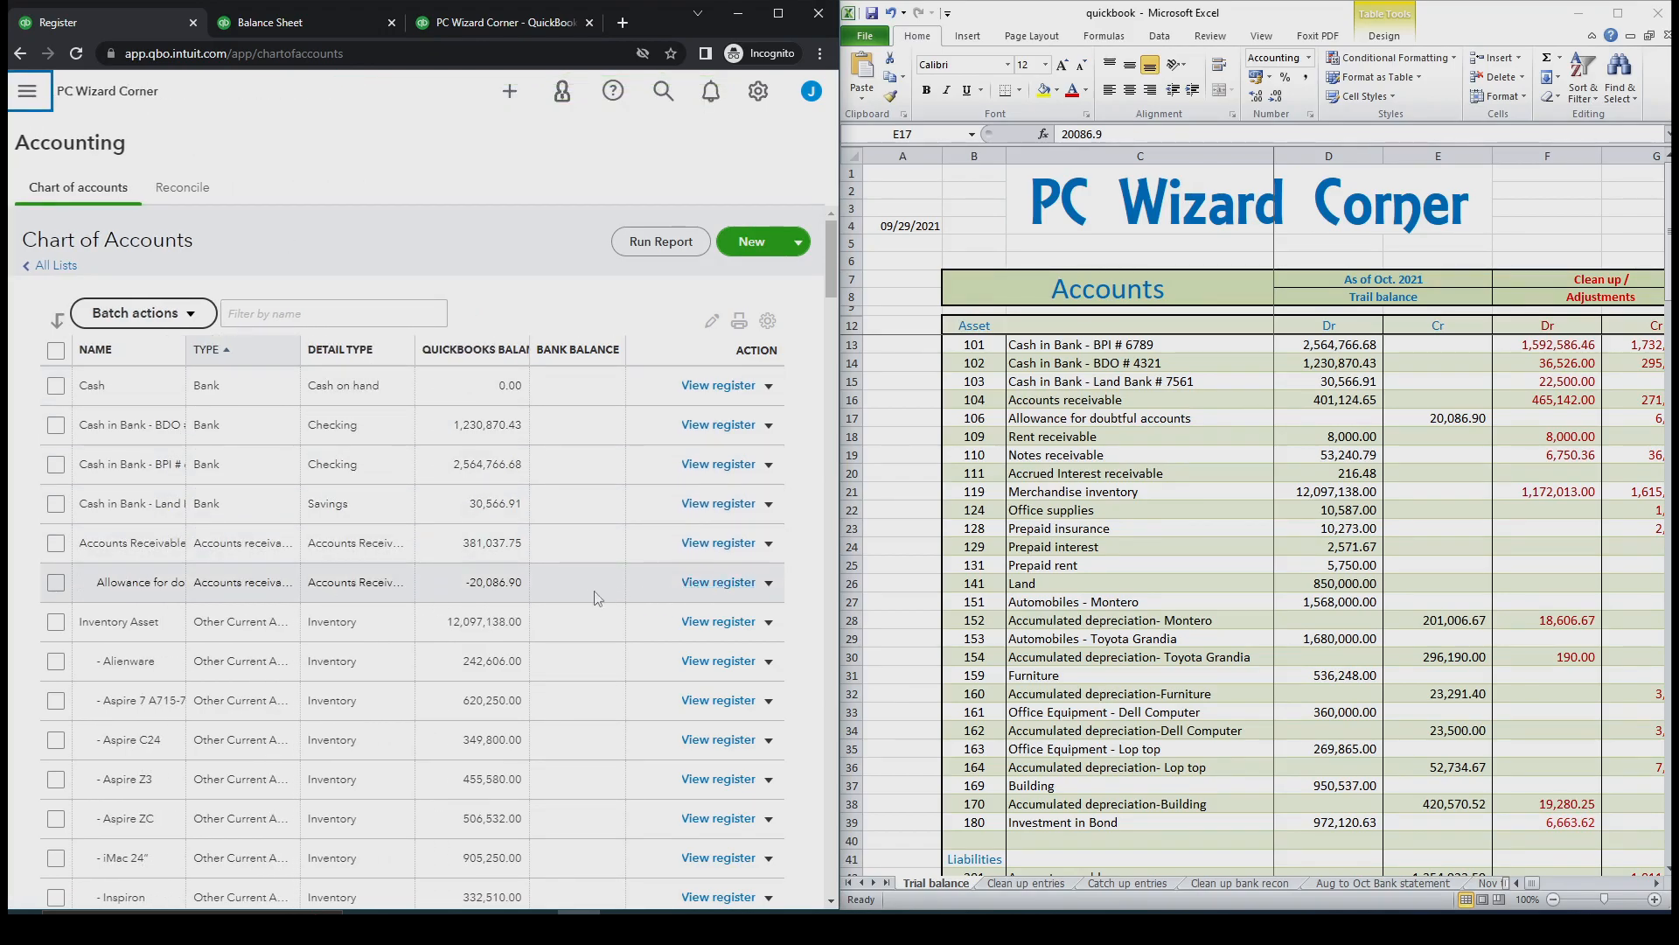
left_click(718, 596)
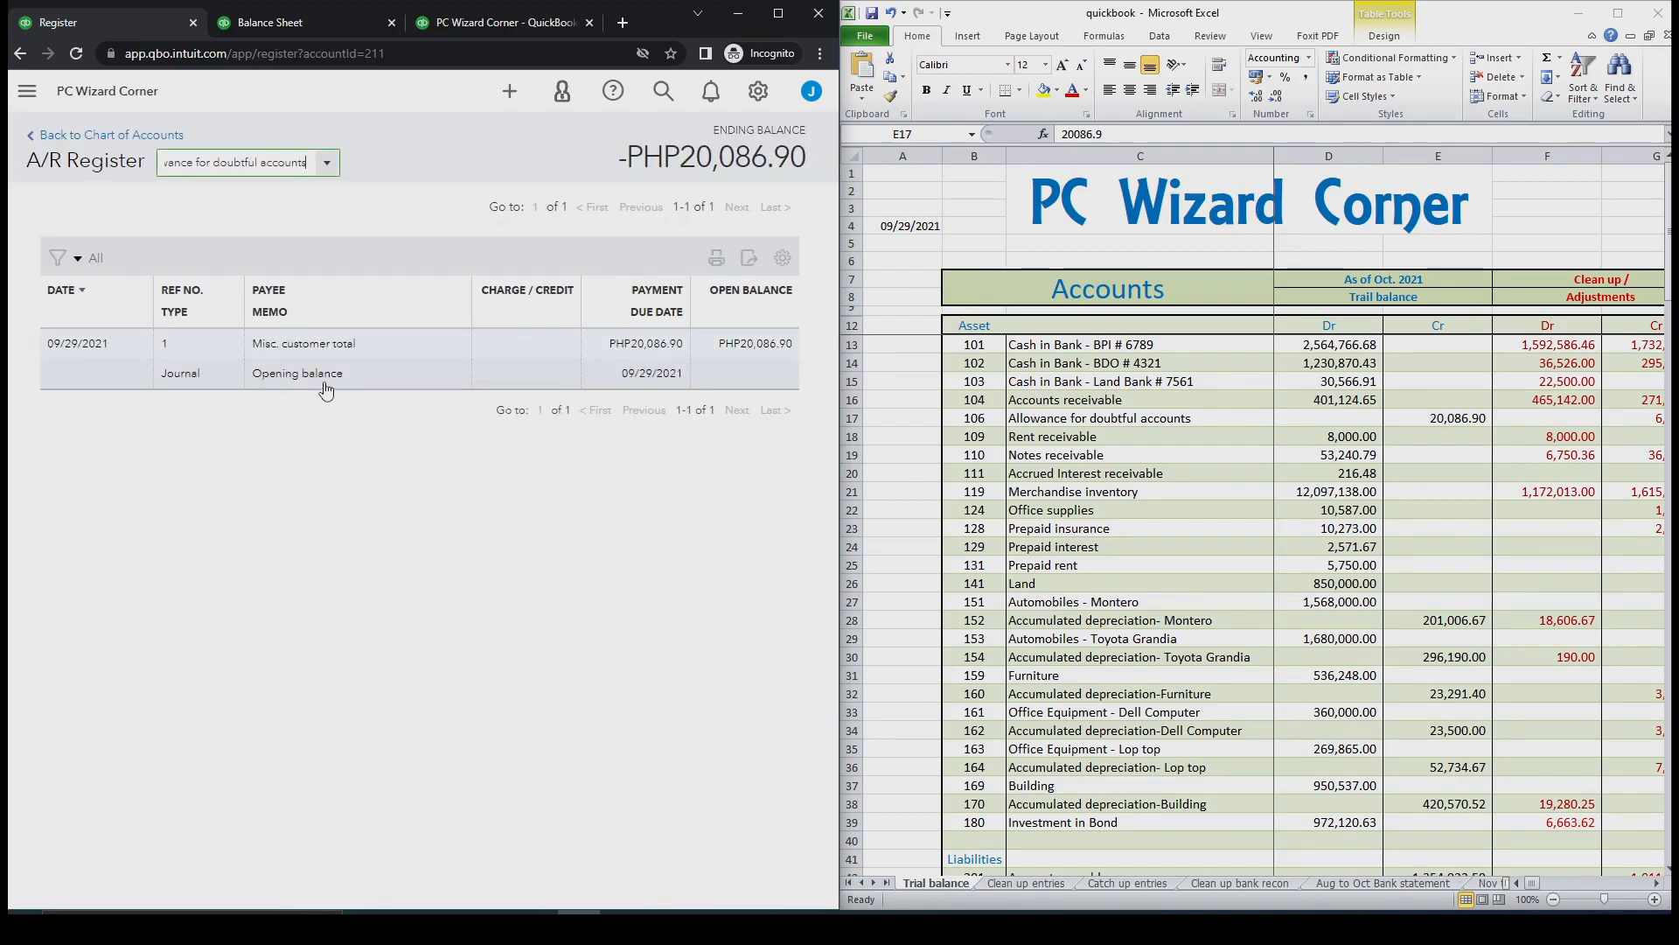
left_click(332, 383)
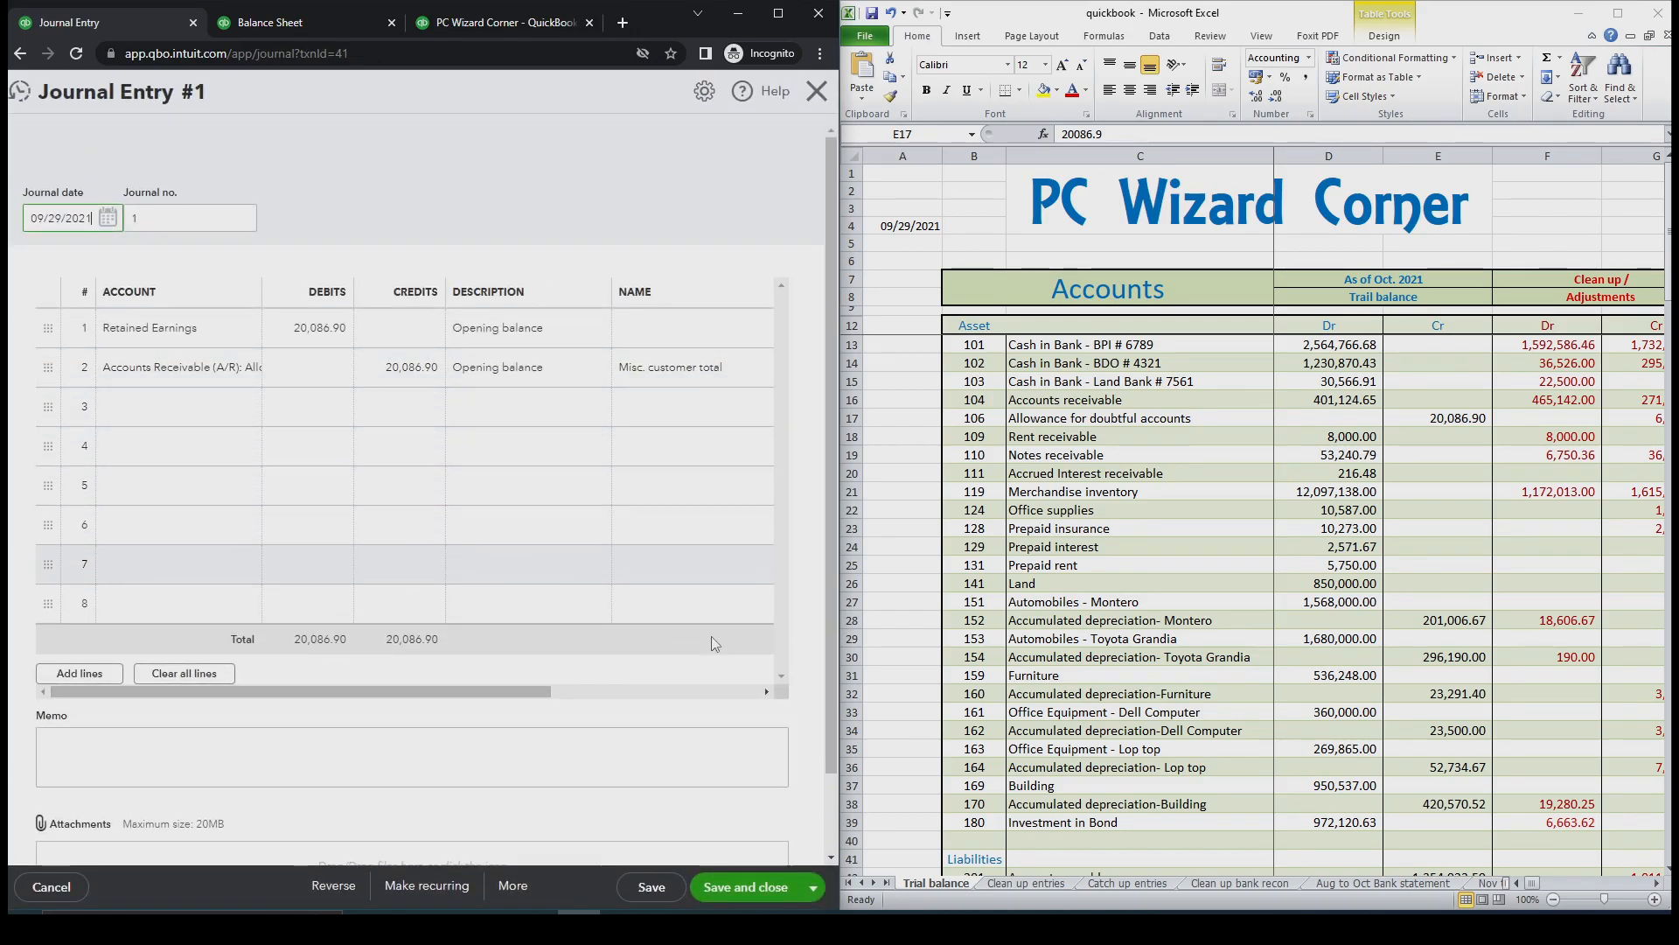
left_click(51, 886)
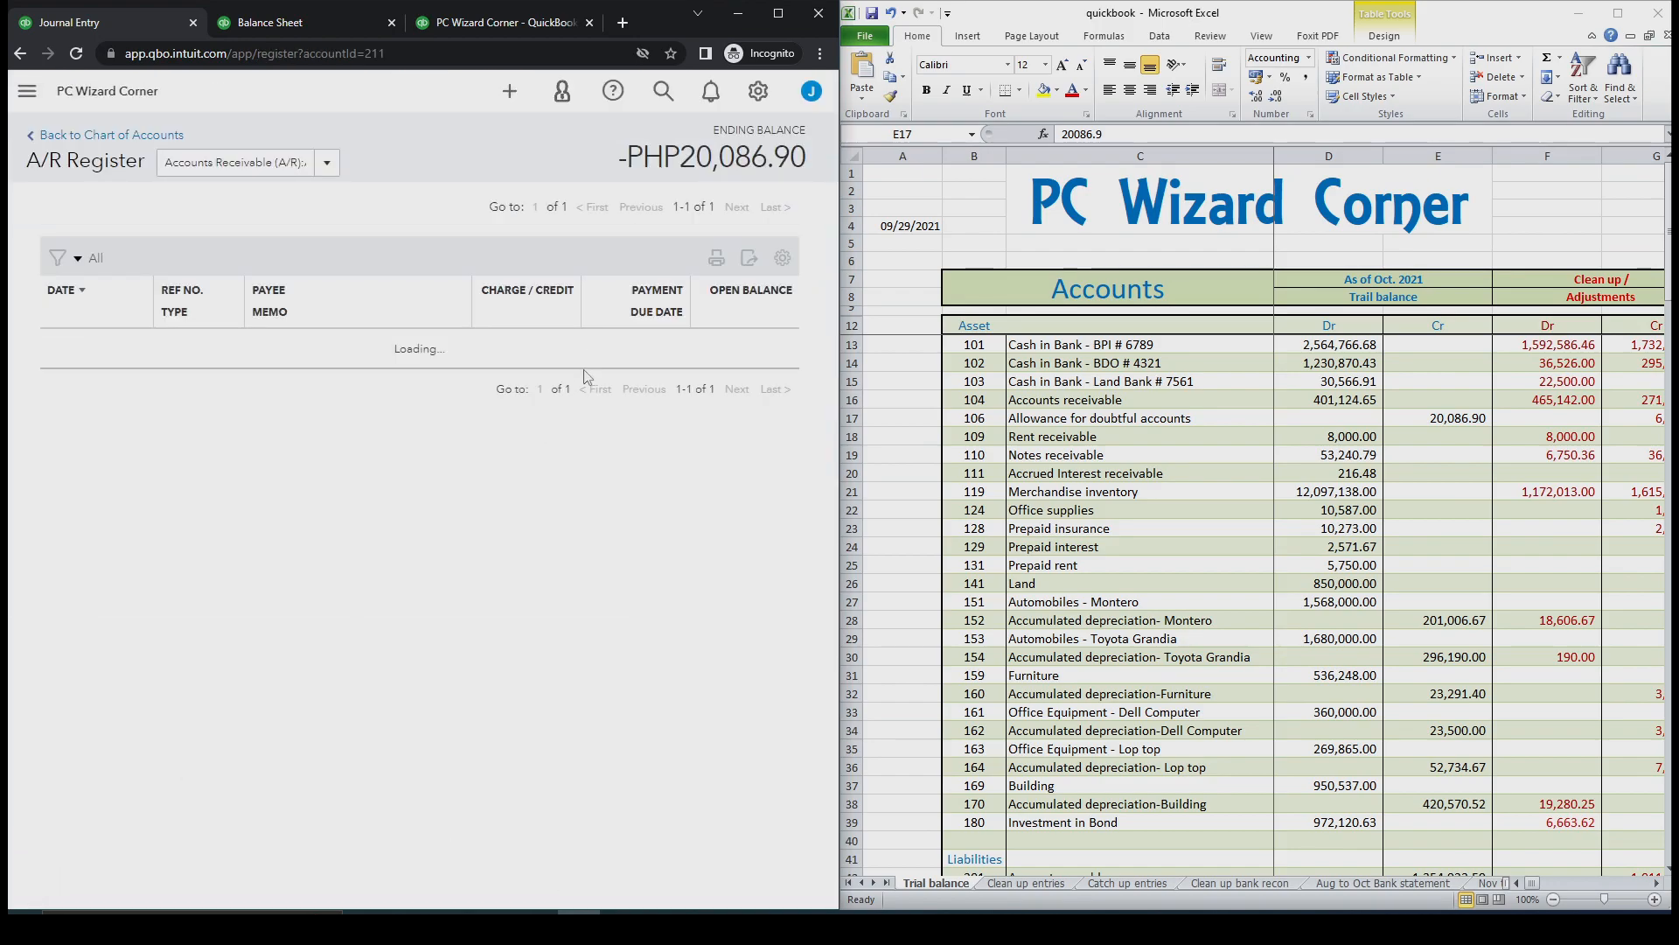
left_click(291, 26)
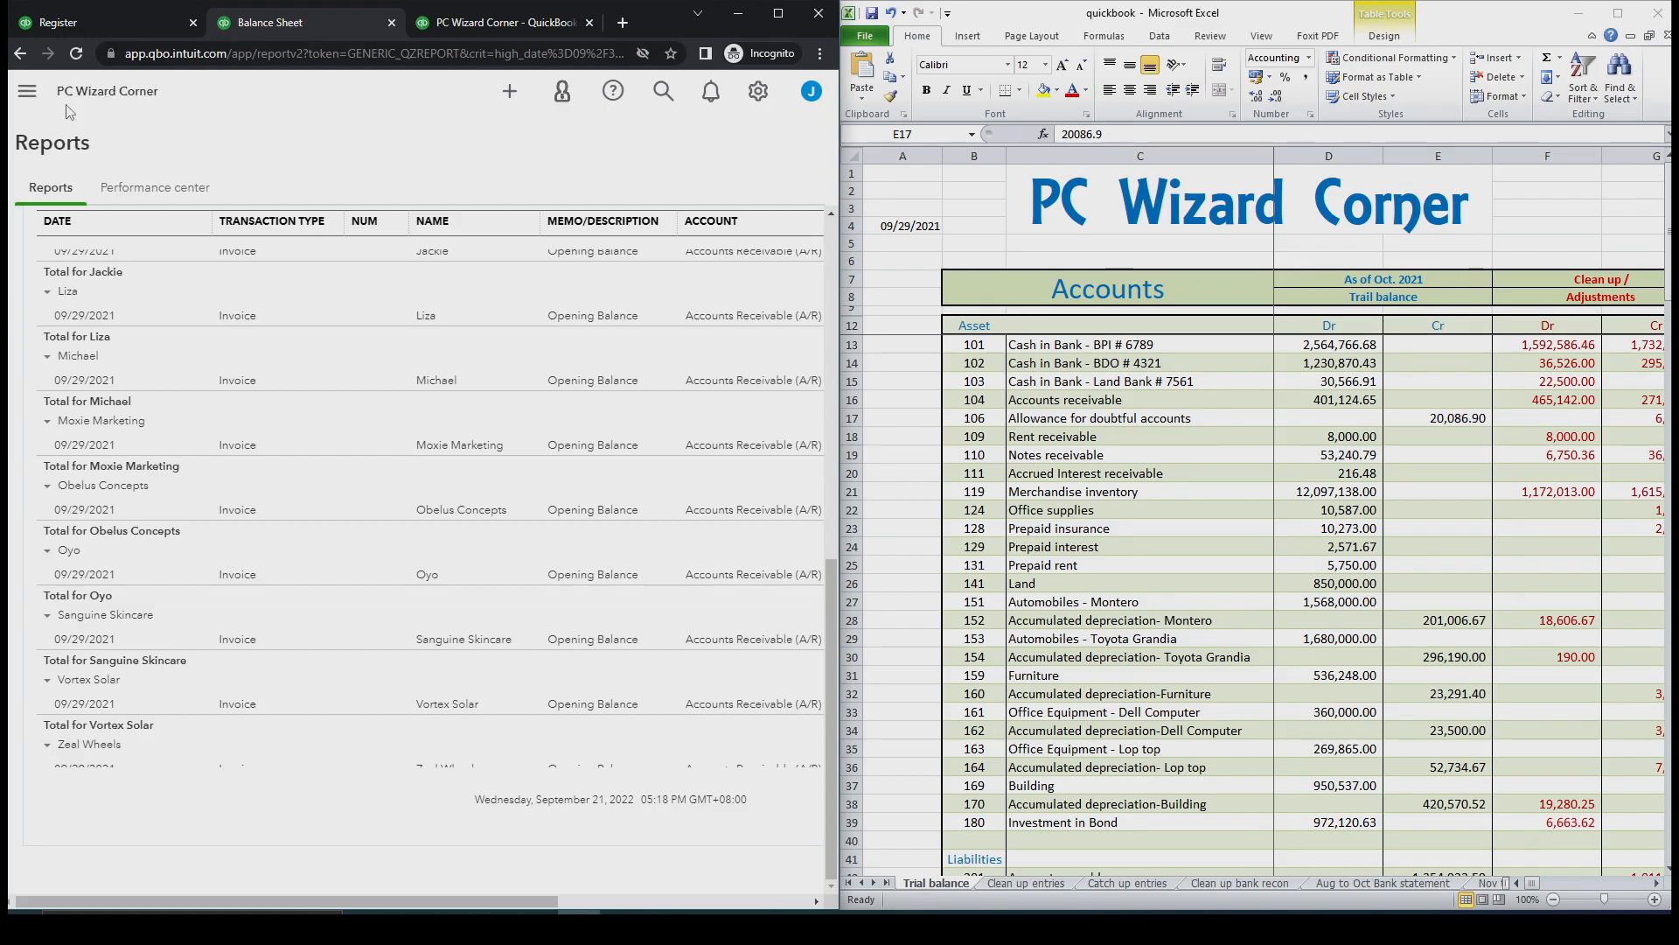
Return to the September 30, 2021 Balance Sheet showing allowance -20,086.90 and receivables 381,037.75, then compare in Excel
middle_click(103, 204)
scroll(495, 373, "up", 8)
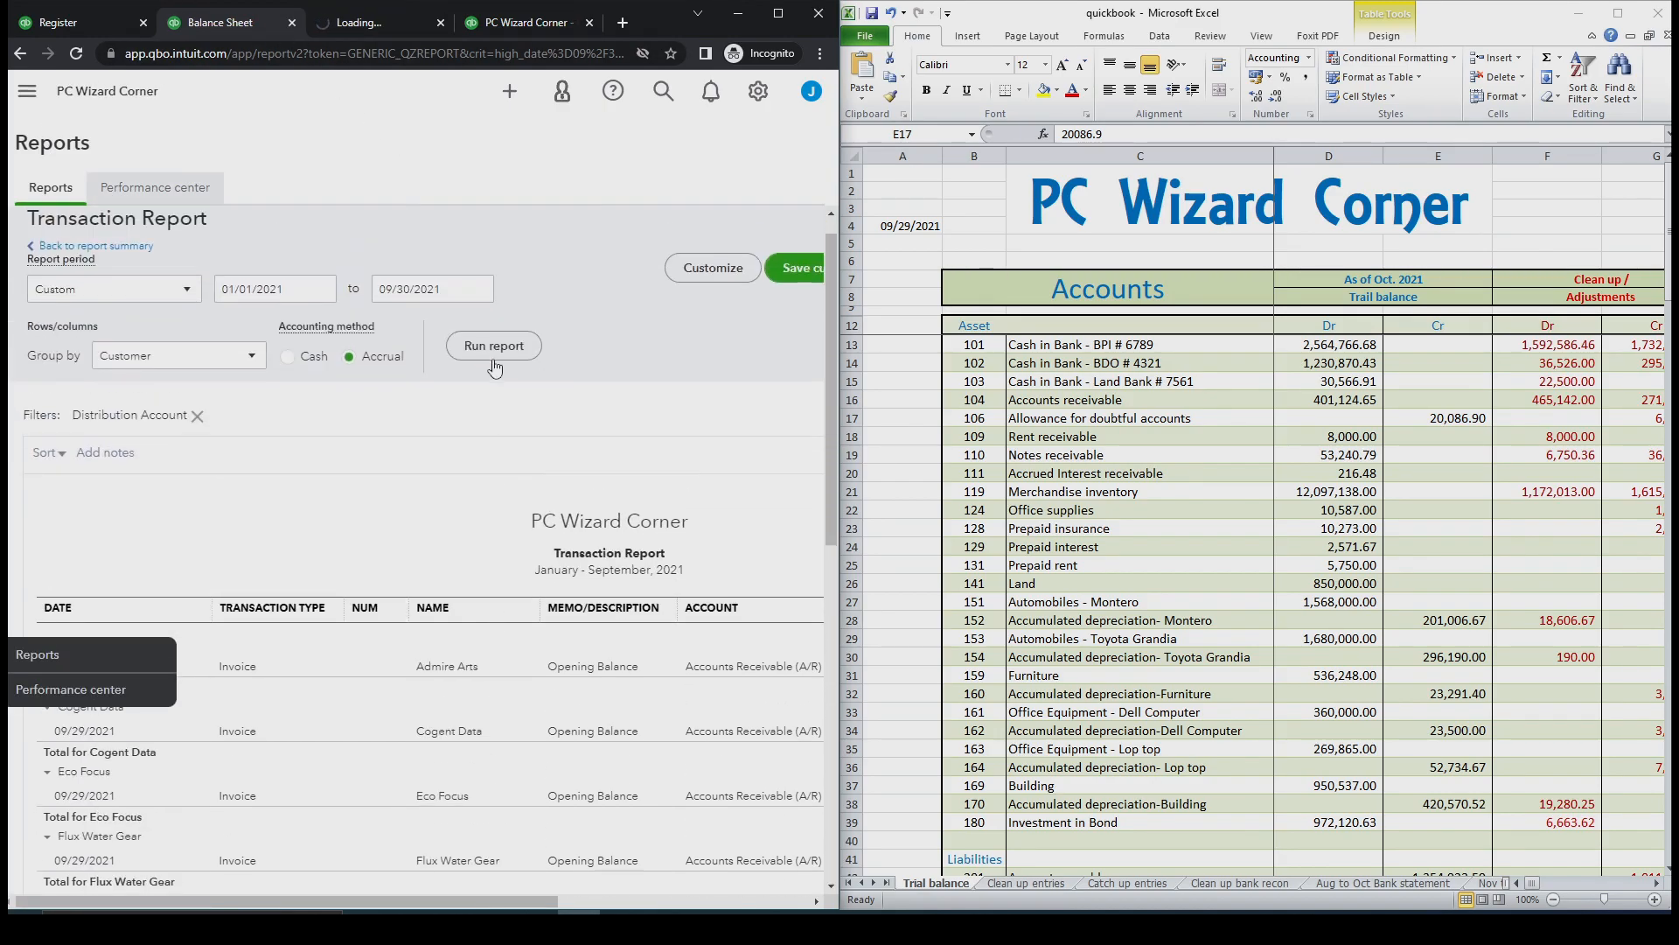
left_click(439, 23)
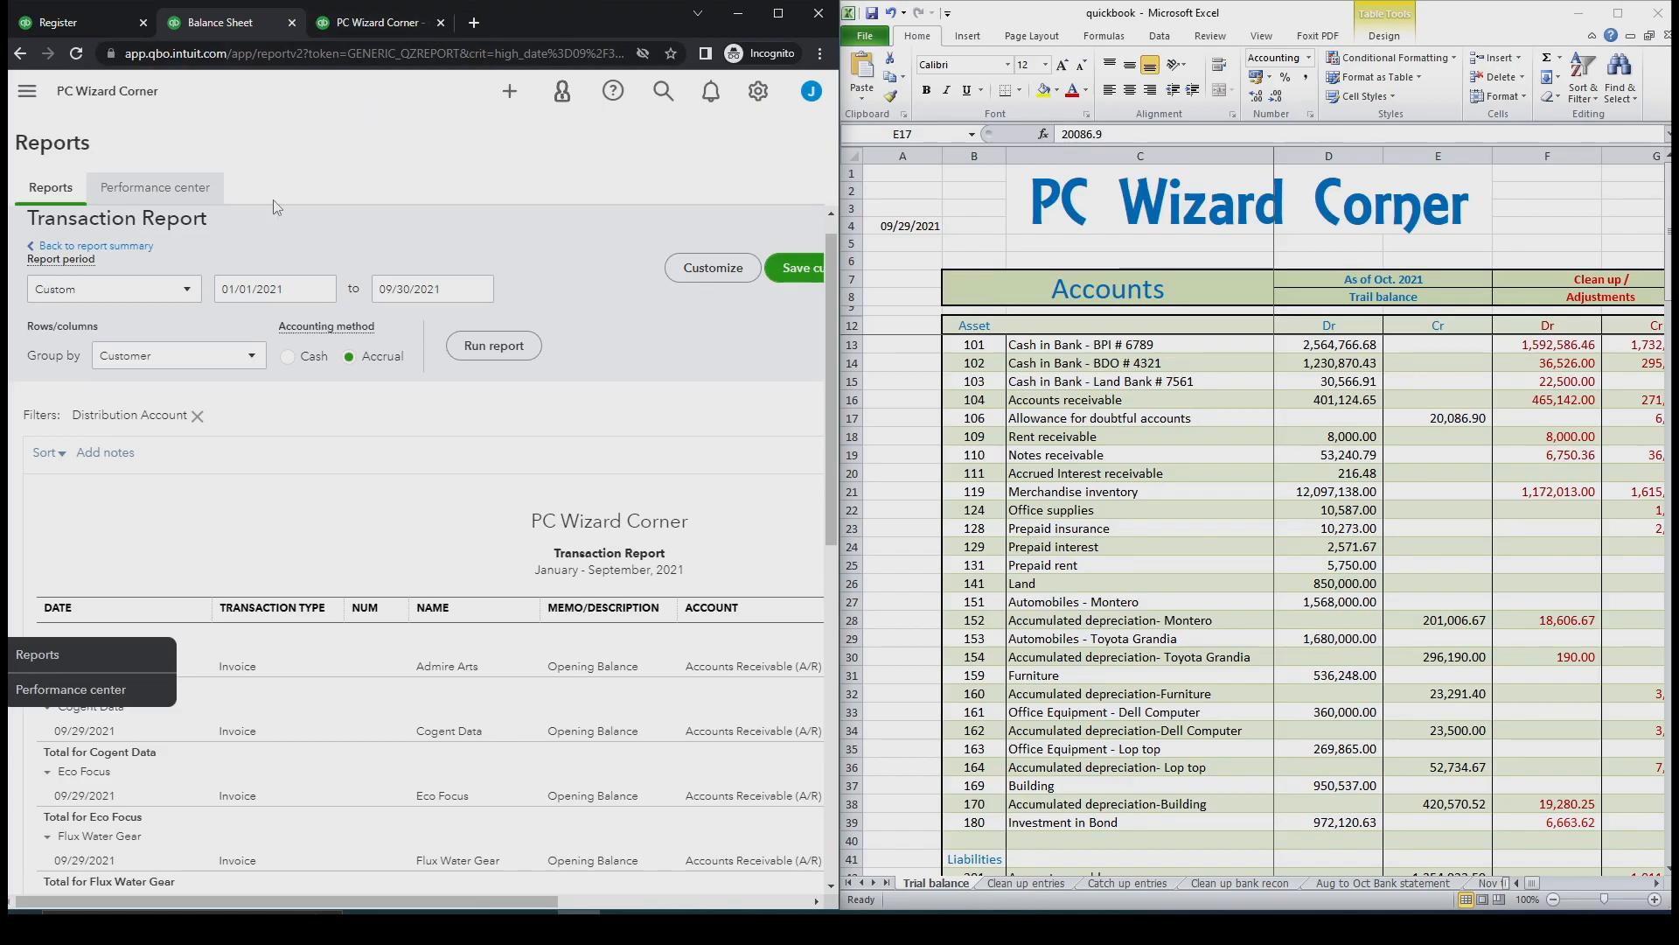
left_click(114, 248)
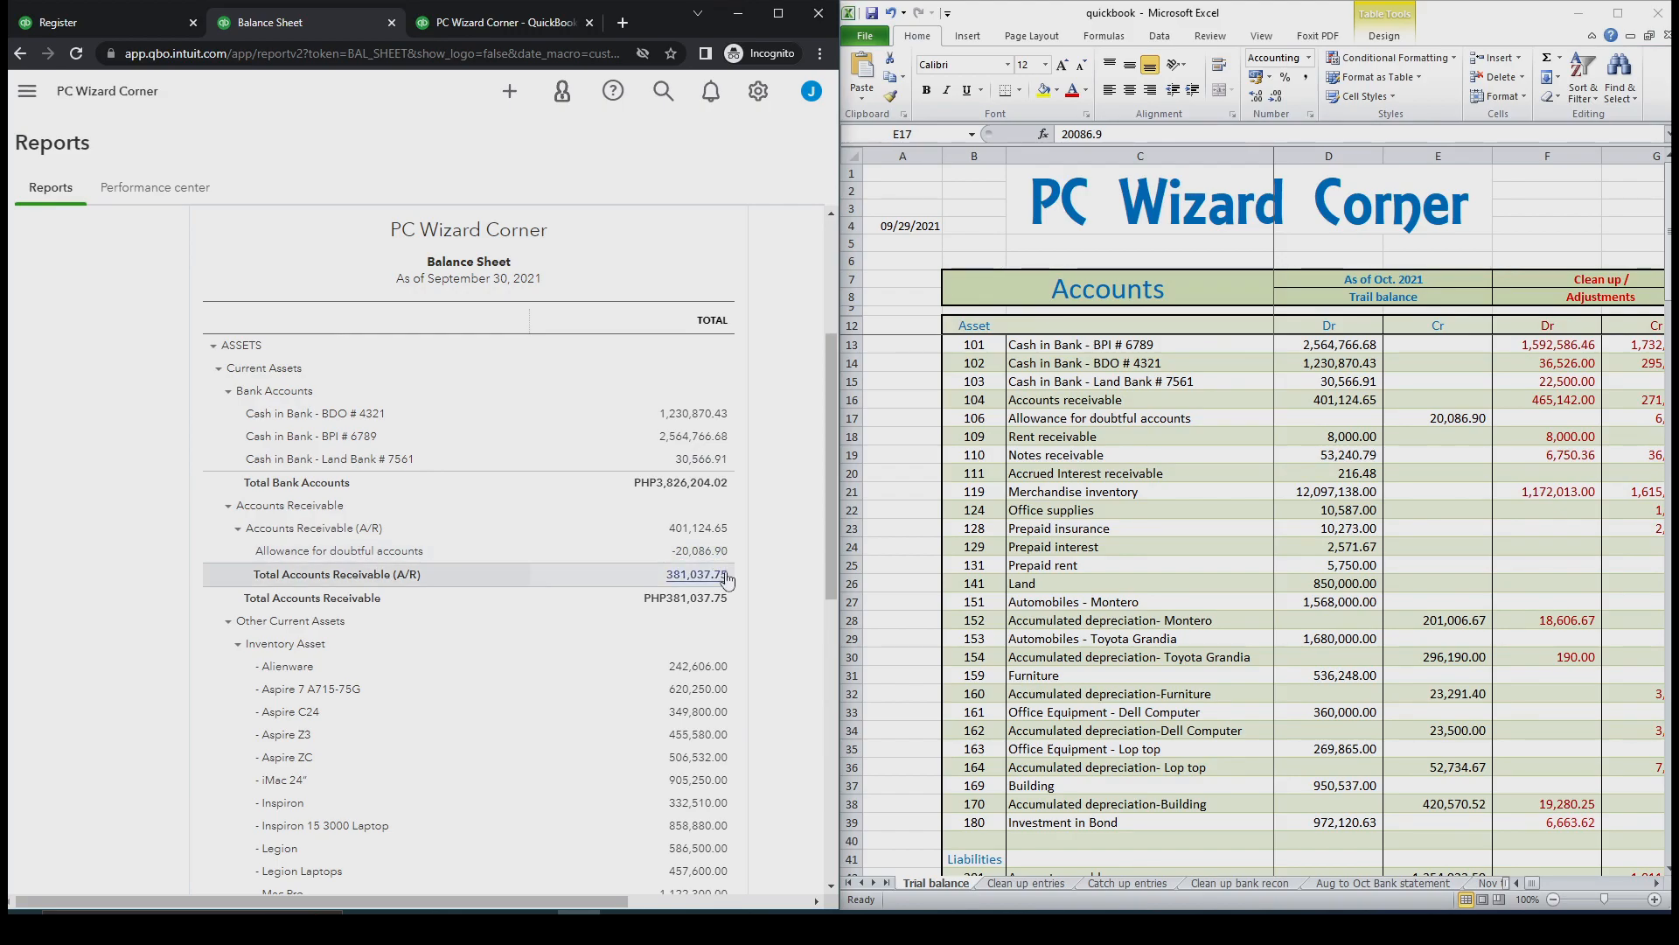
left_click(1317, 494)
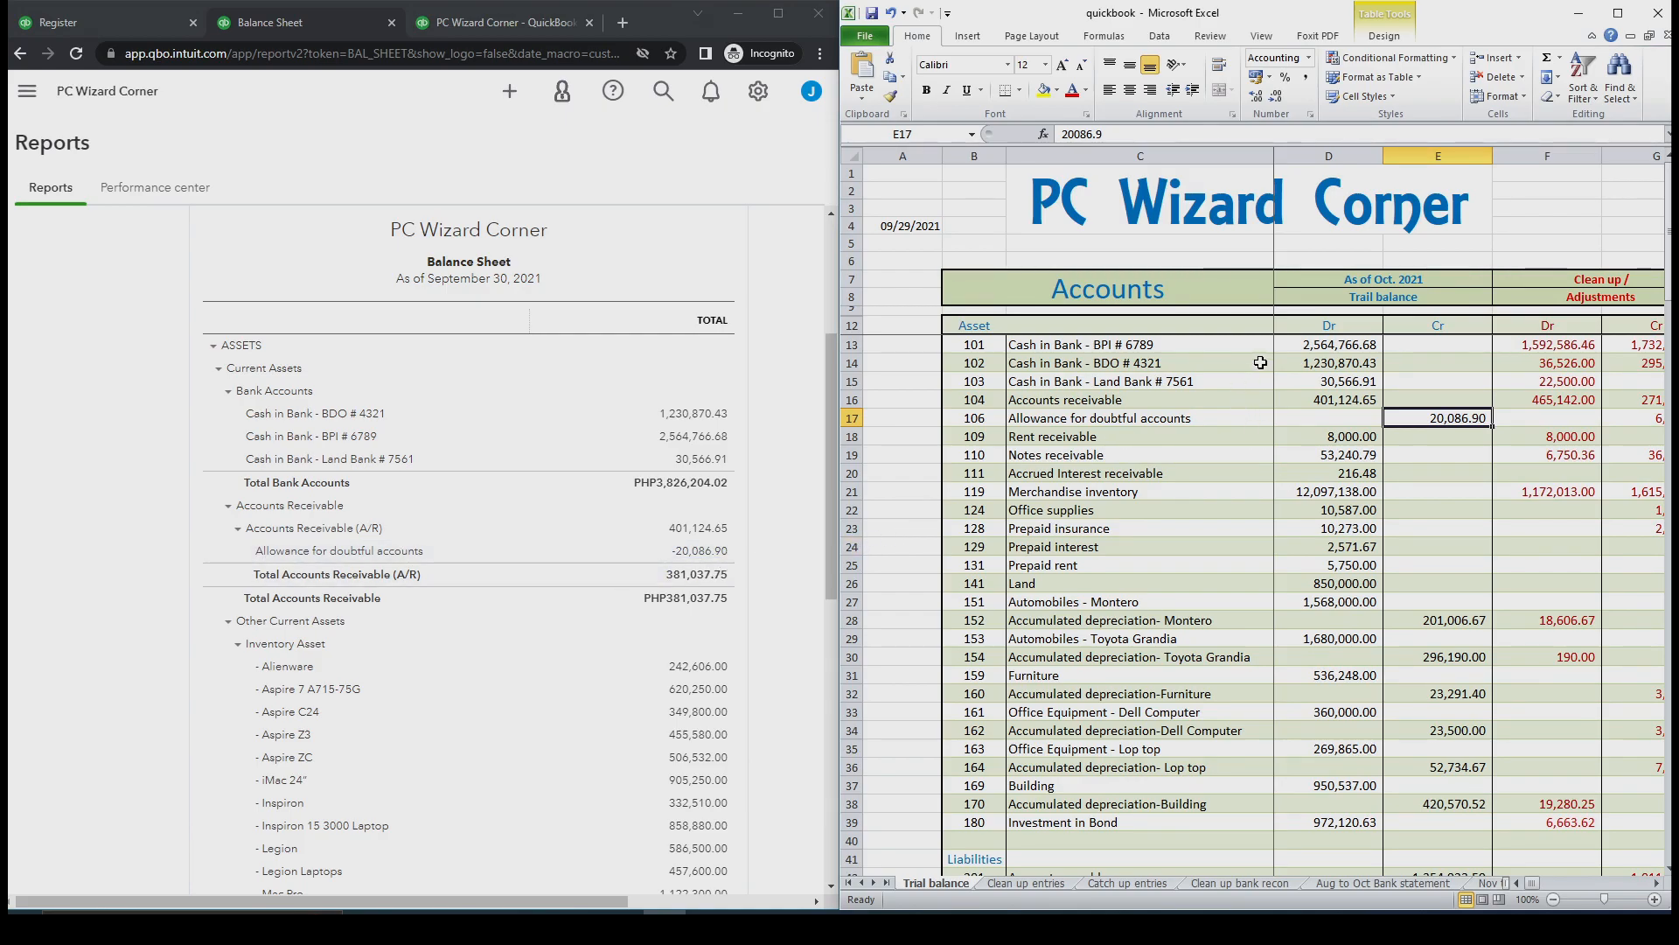
left_click(1312, 258)
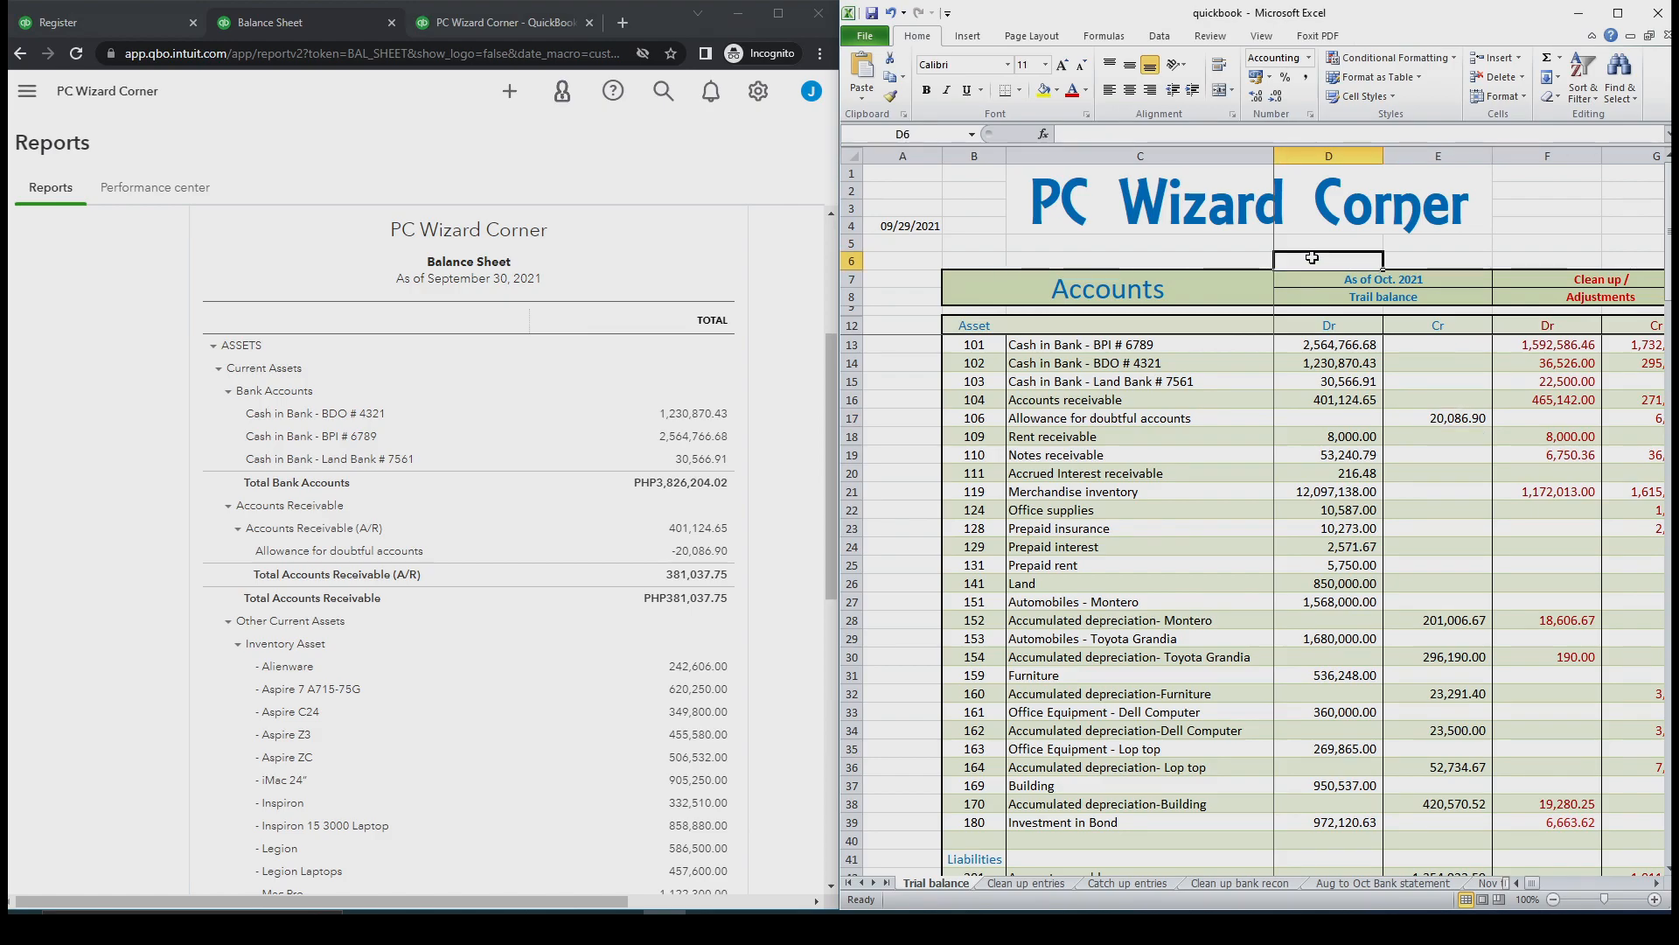
type("=")
left_click(1347, 395)
type("-")
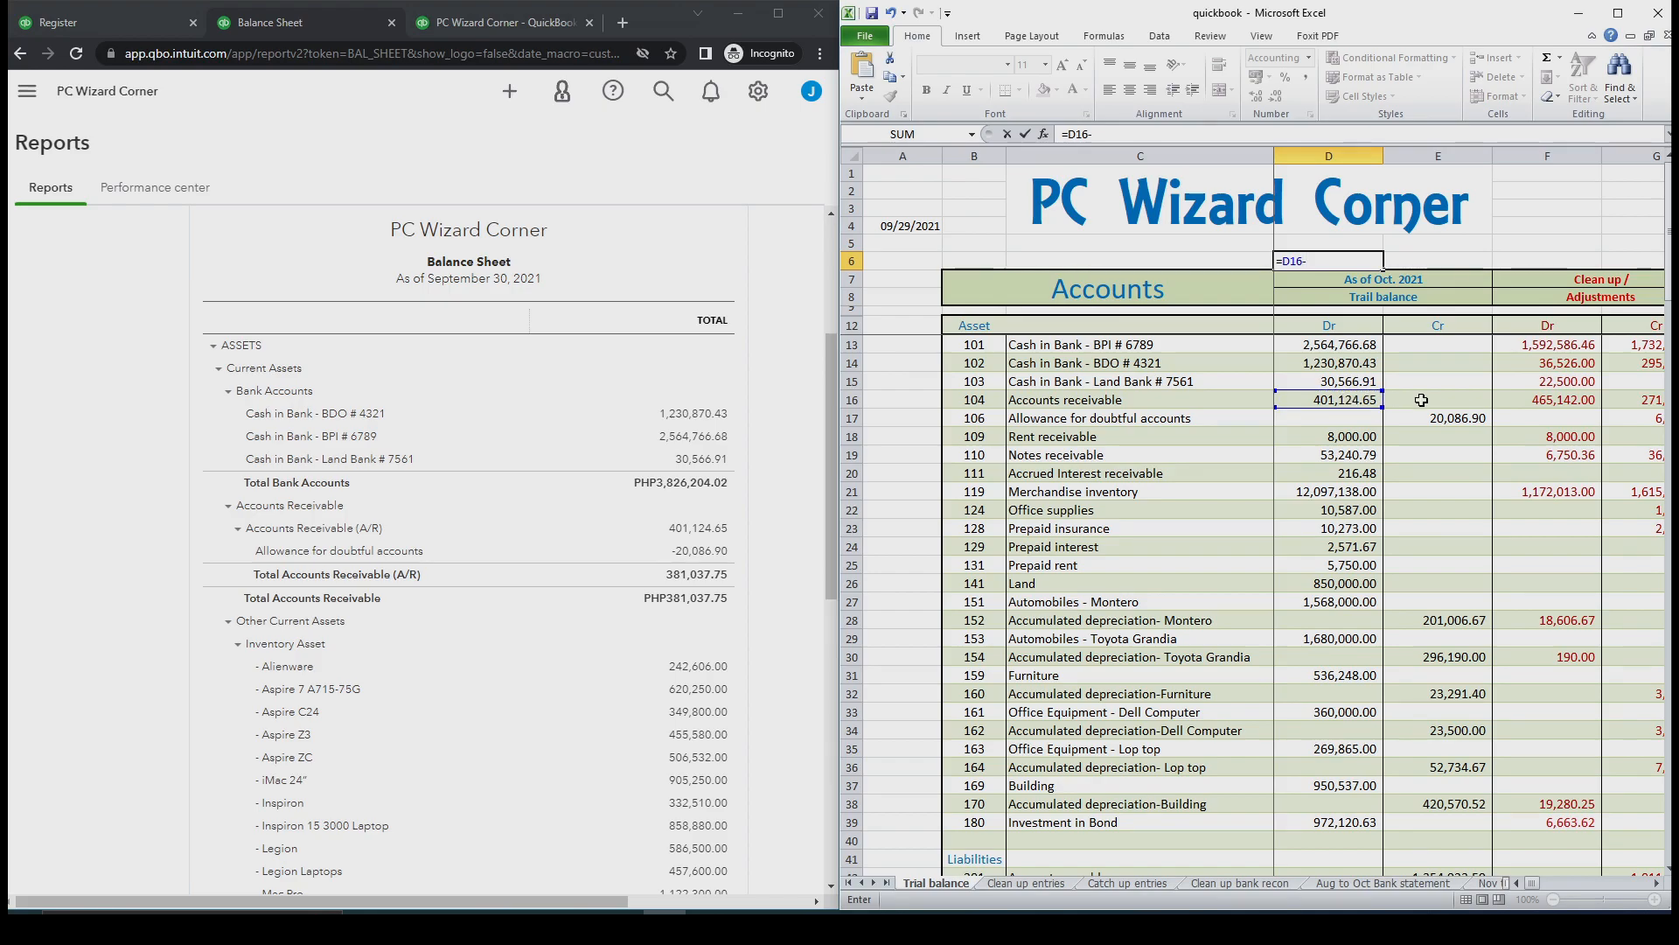
left_click(1432, 415)
key("Return")
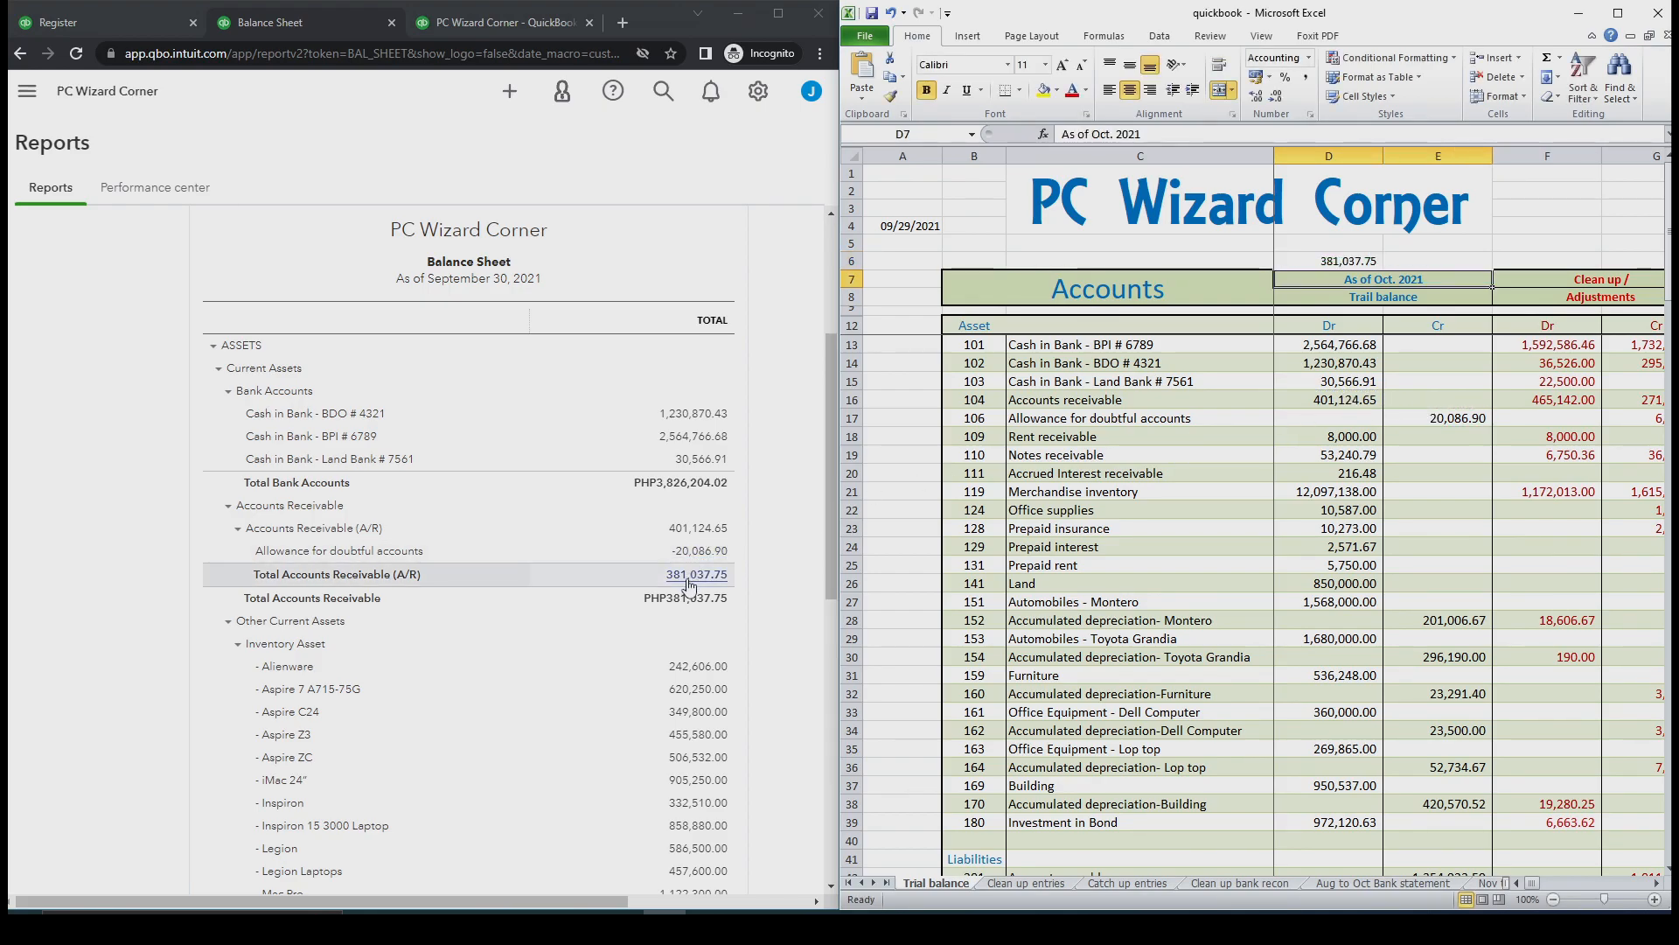
left_click(1326, 262)
key("Delete")
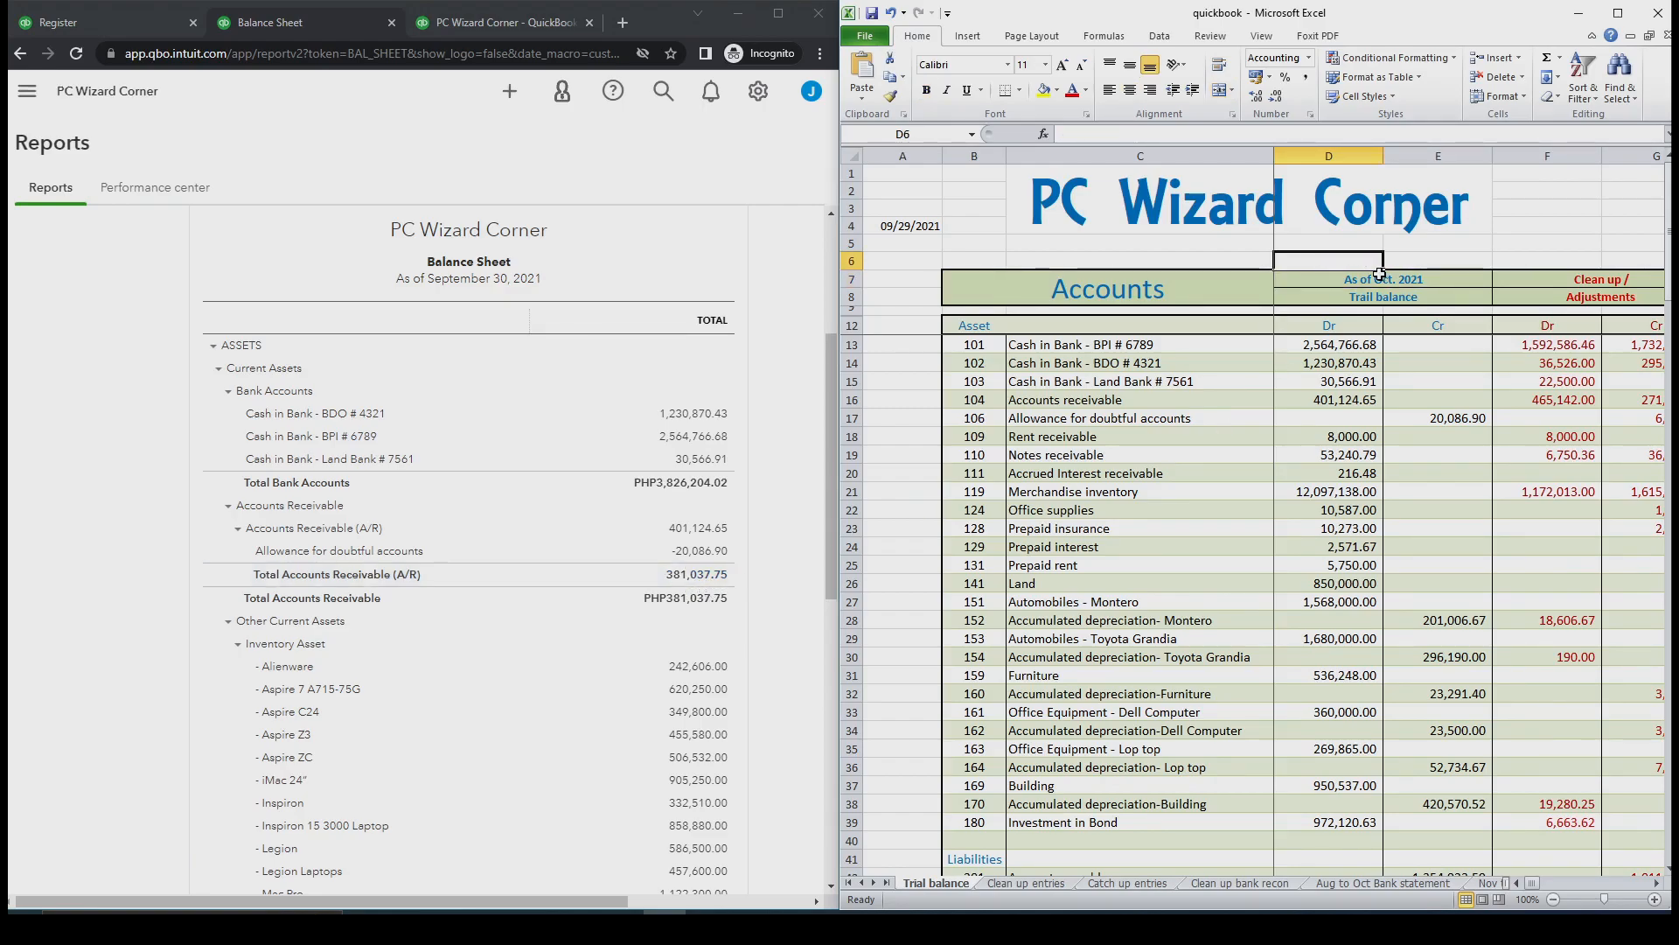
left_click_drag(830, 439, 810, 691)
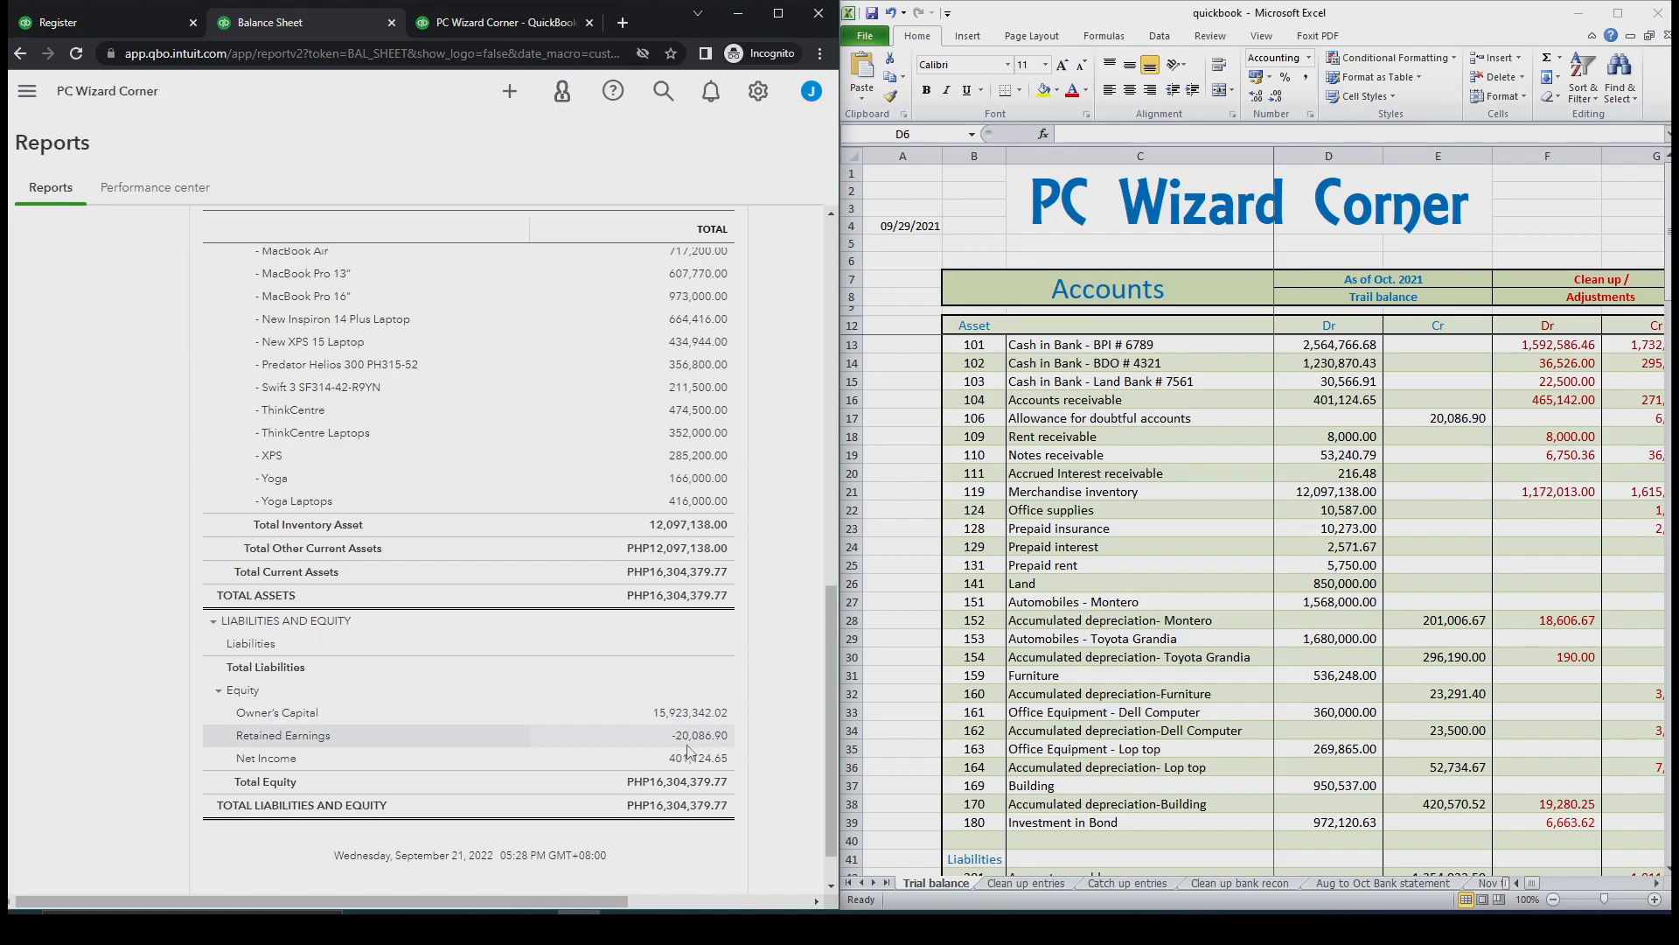
left_click(1418, 528)
scroll(1403, 546, "down", 4)
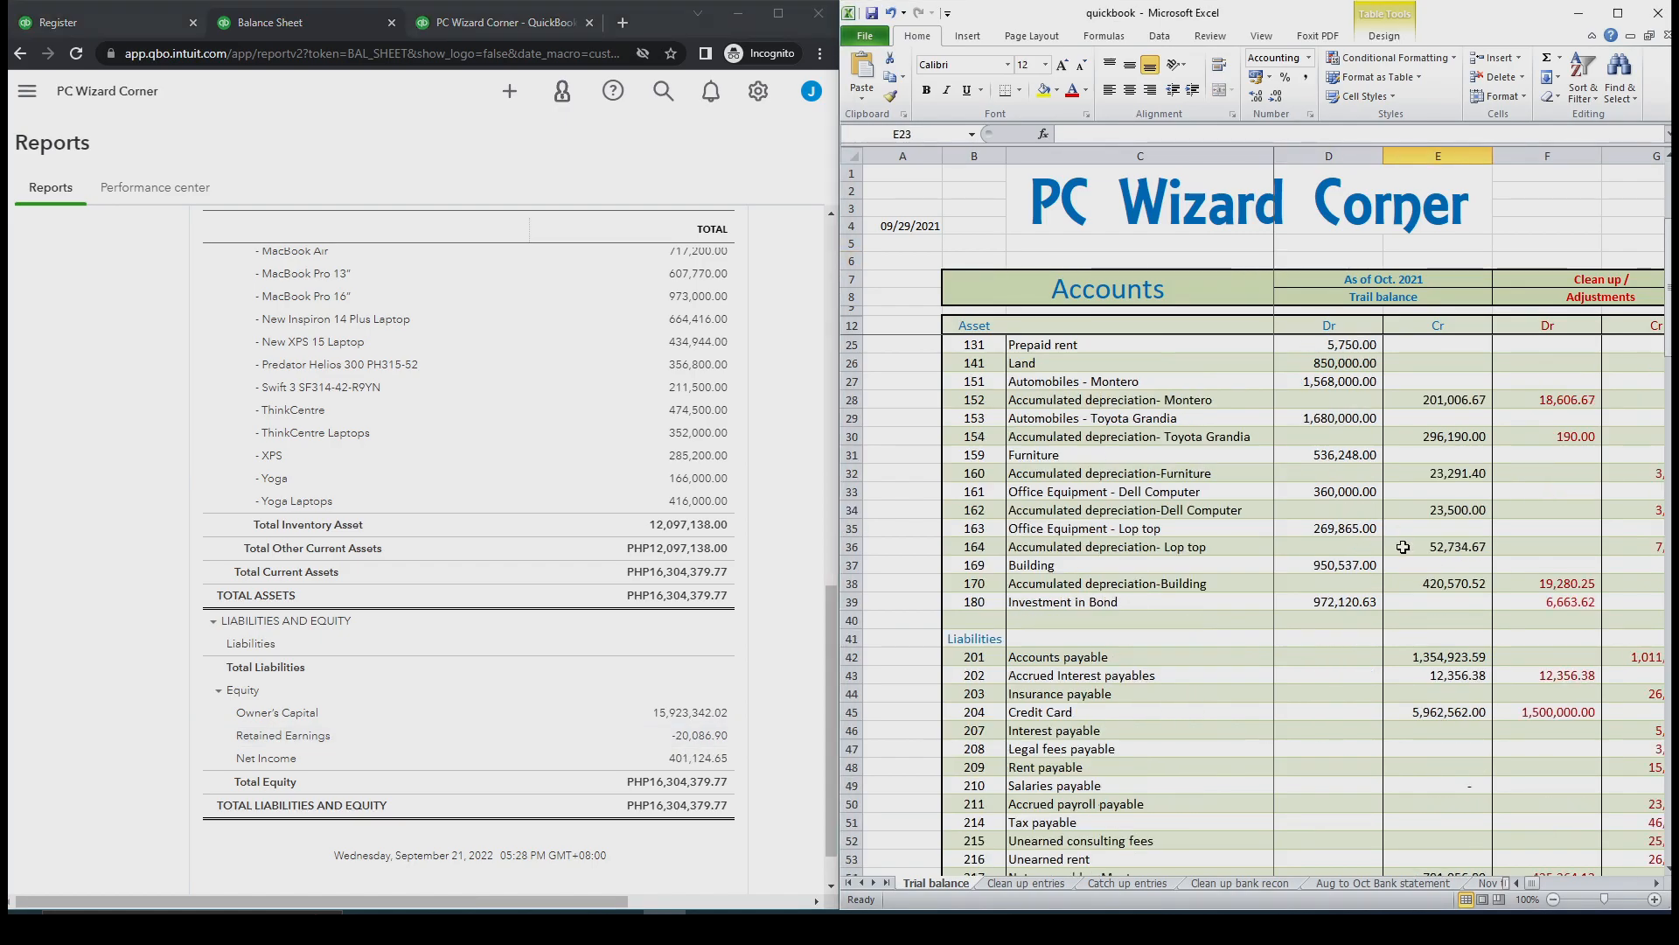
scroll(1402, 547, "up", 3)
scroll(1403, 546, "down", 2)
scroll(1402, 549, "down", 3)
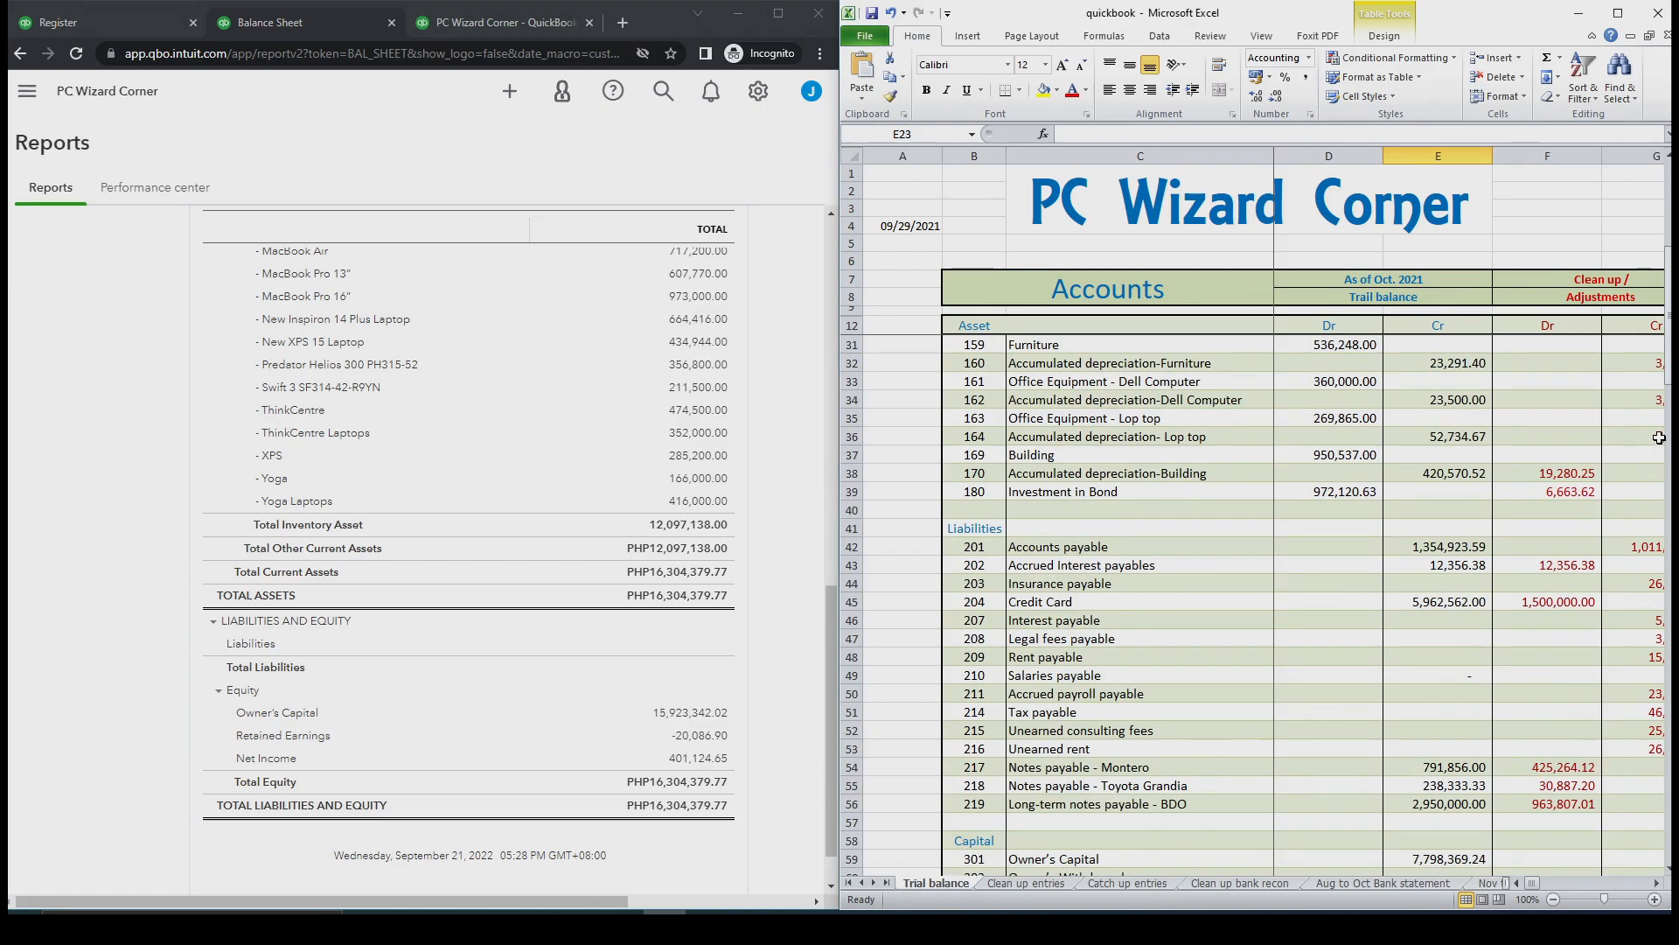
left_click_drag(1666, 441, 1669, 461)
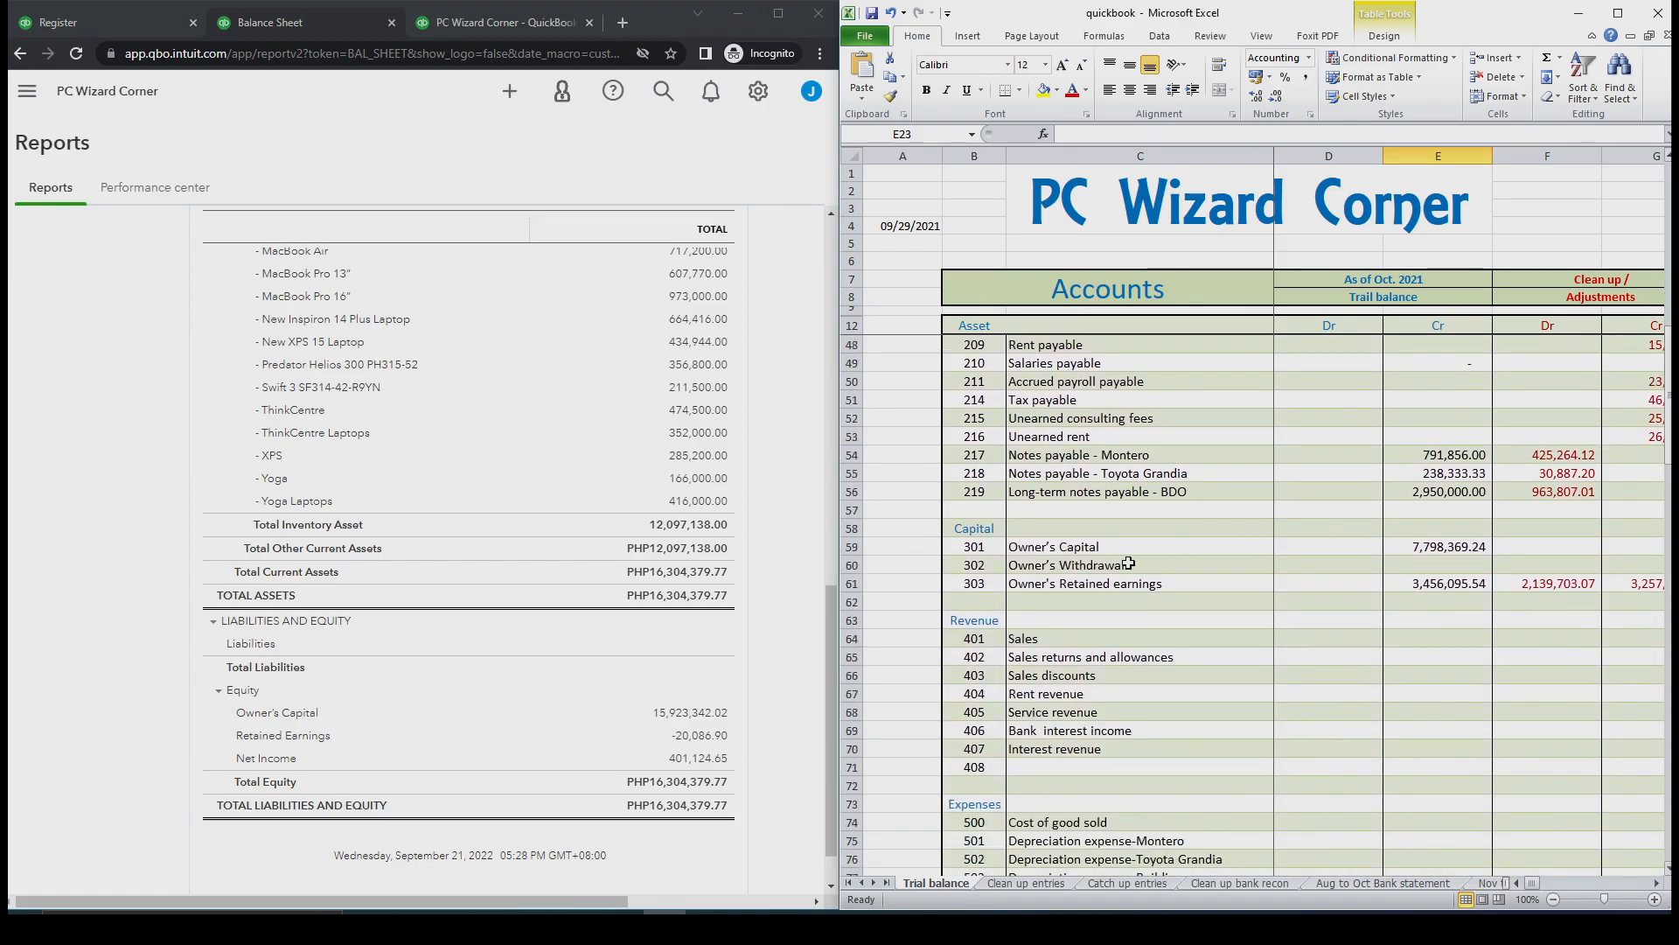
left_click(1431, 590)
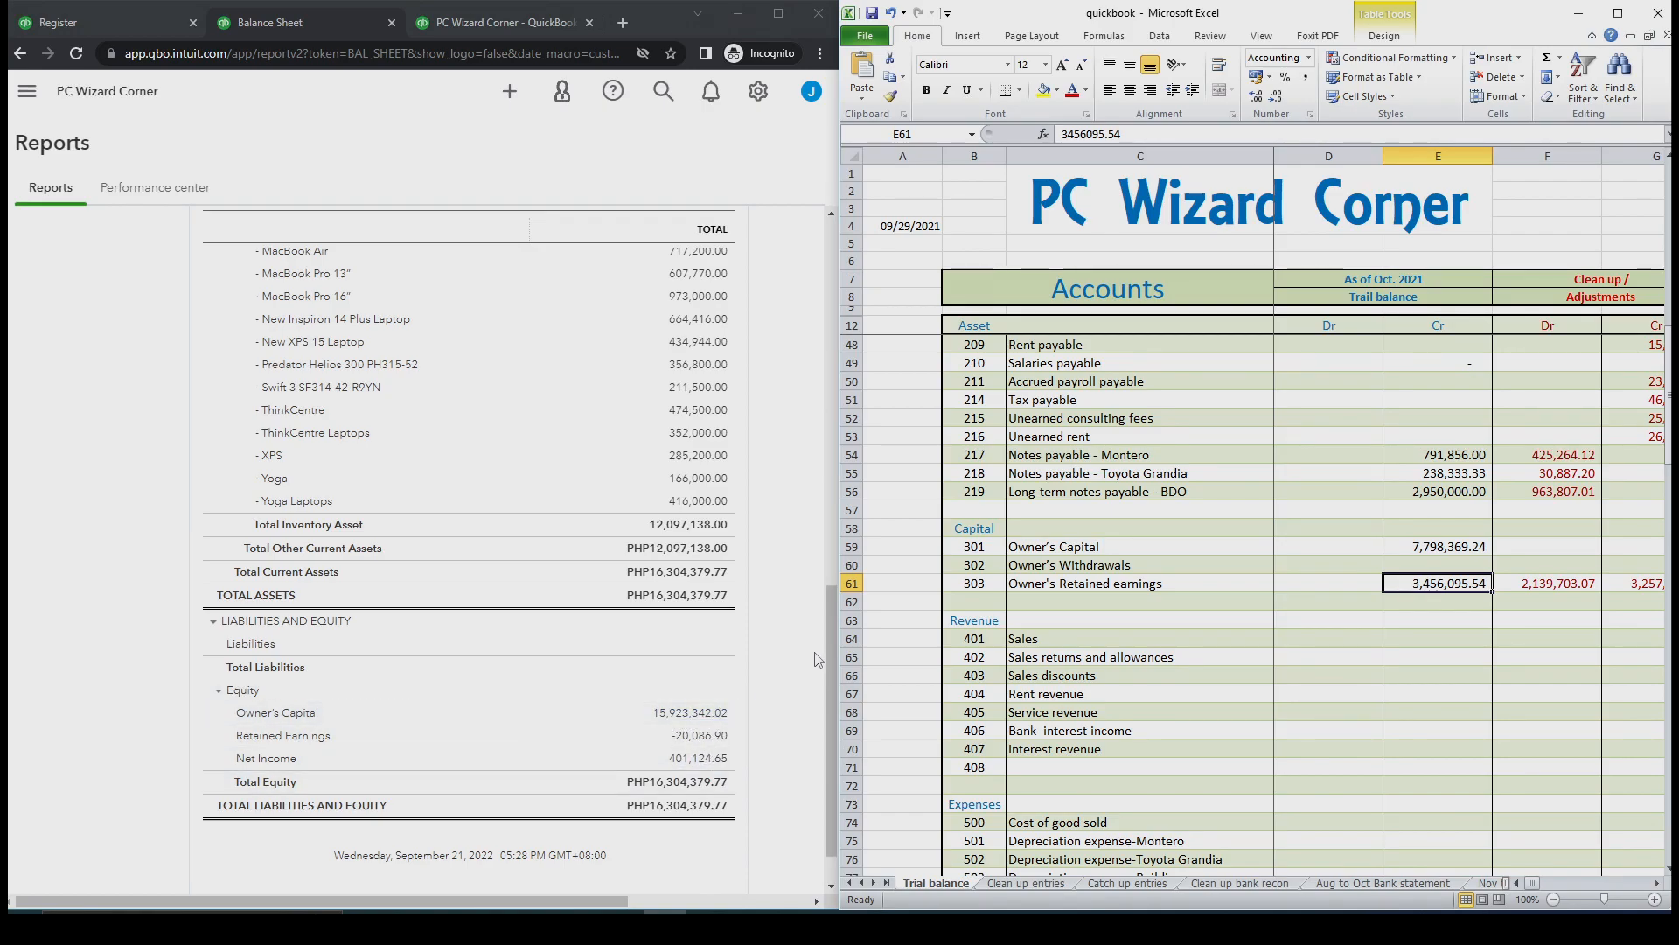
left_click_drag(829, 647, 820, 378)
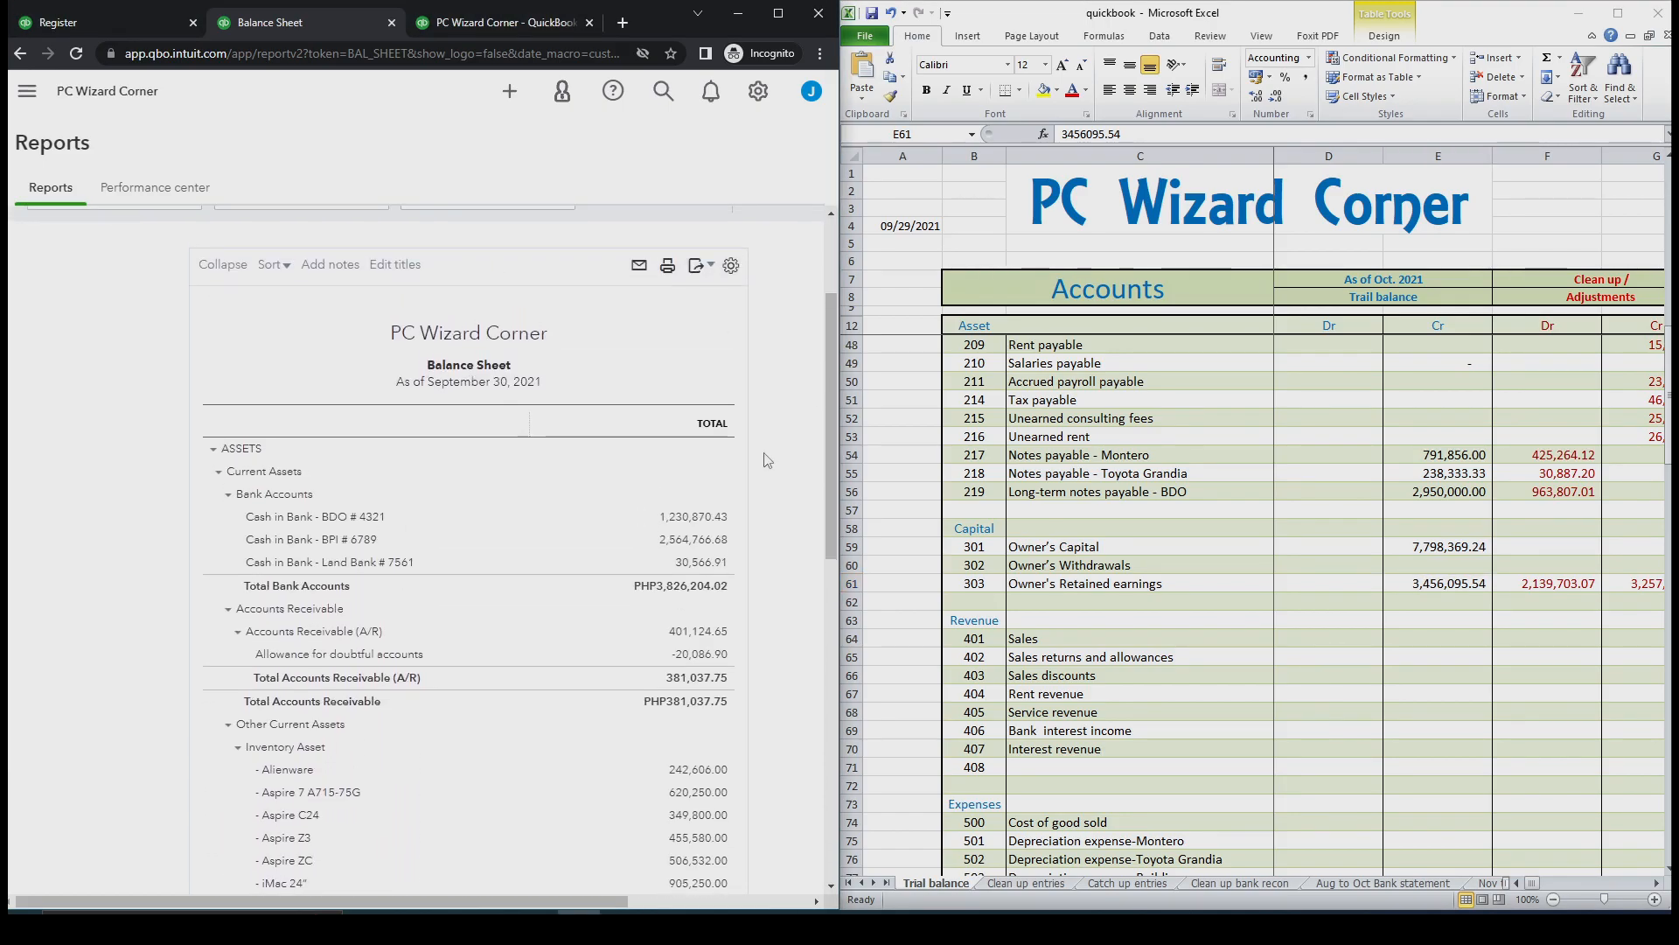